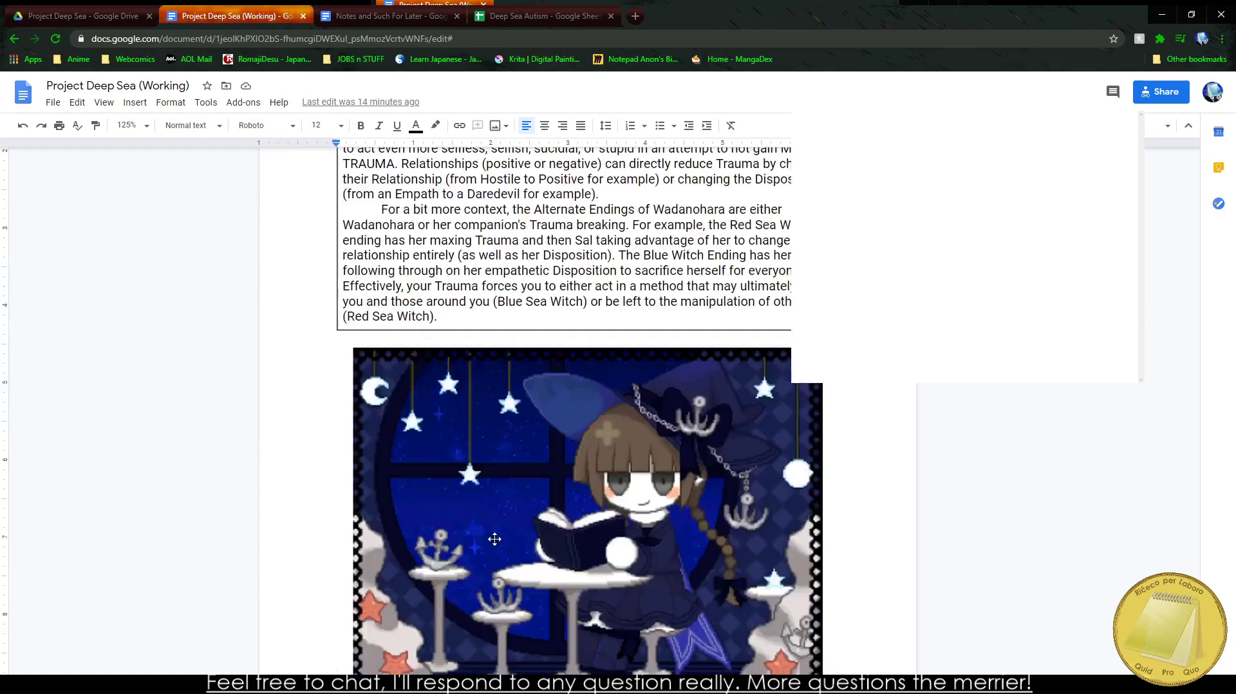
Step: Review the Project Deep Sea (Working) document from the Trauma rules back to the TO-DO LIST under the Preface
{"action": "scroll", "coordinate": [520, 300], "scroll_direction": "up", "scroll_amount": 1}
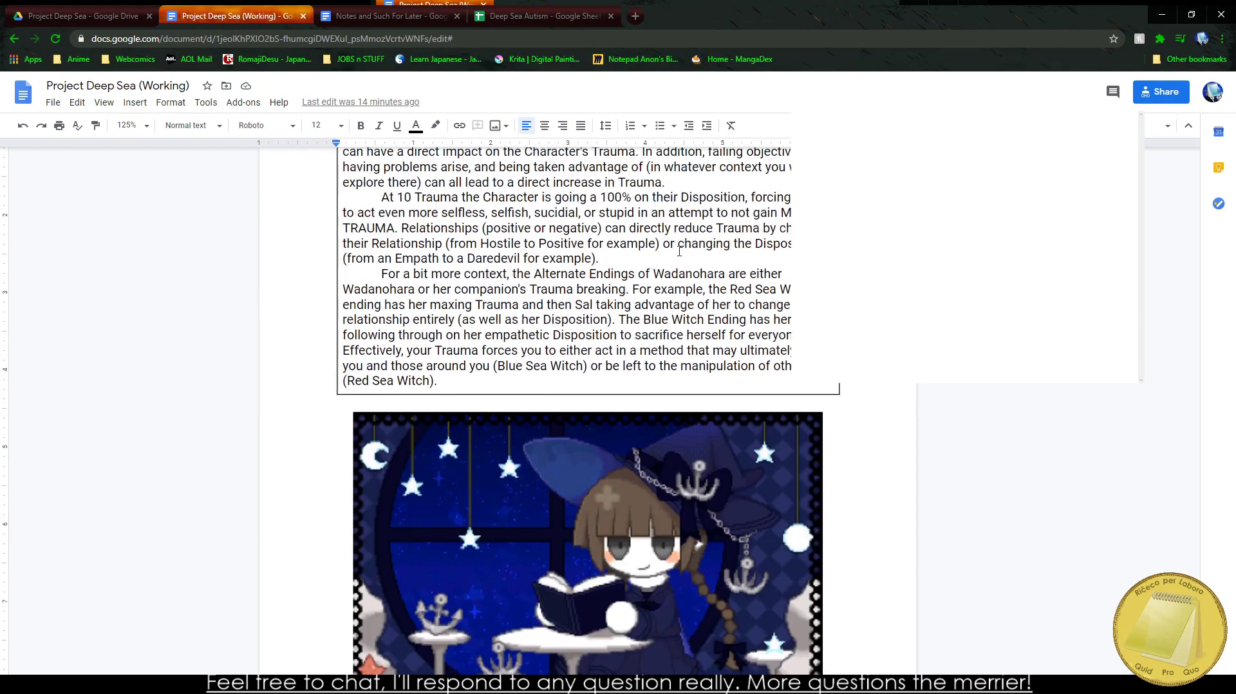
{"action": "scroll", "coordinate": [491, 308], "scroll_direction": "up", "scroll_amount": 2}
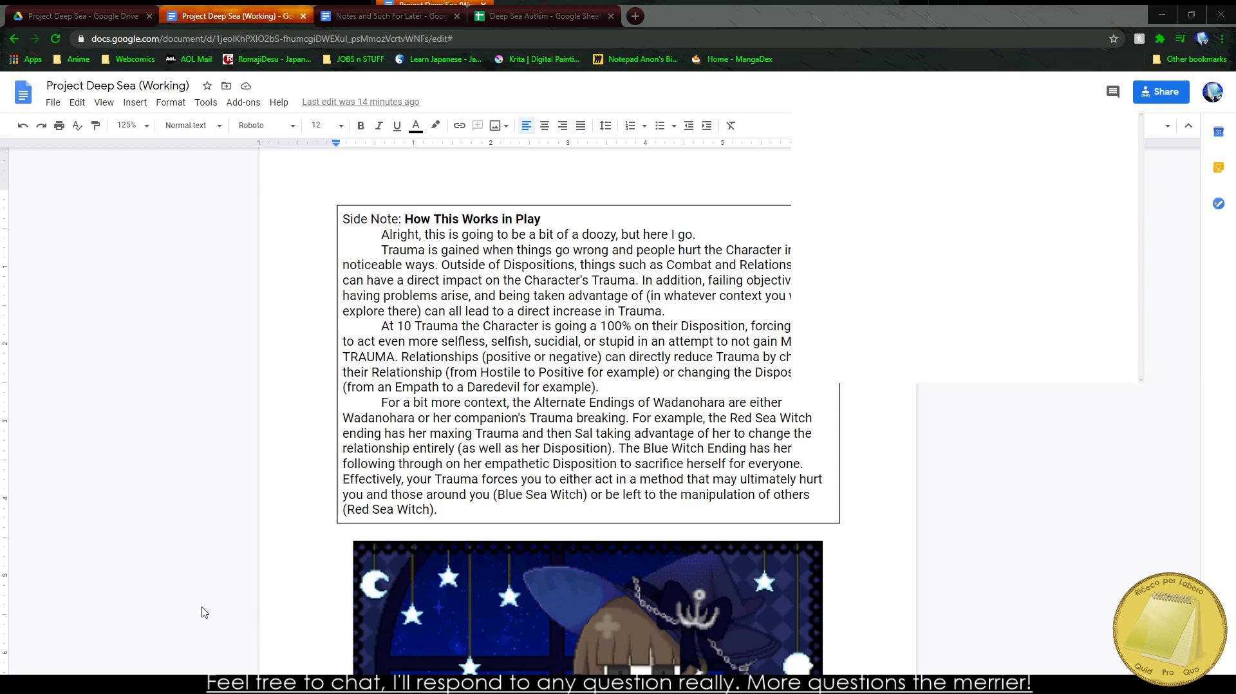
{"action": "scroll", "coordinate": [204, 611], "scroll_direction": "up", "scroll_amount": 10}
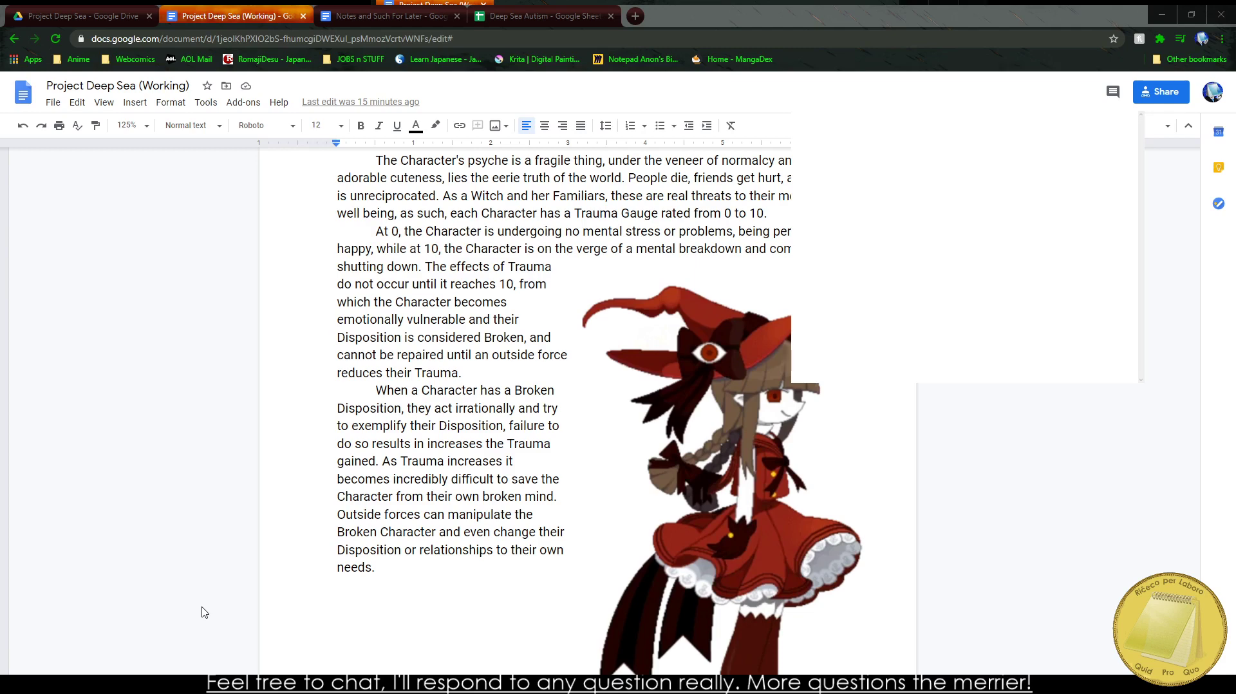
{"action": "scroll", "coordinate": [201, 612], "scroll_direction": "down", "scroll_amount": 10}
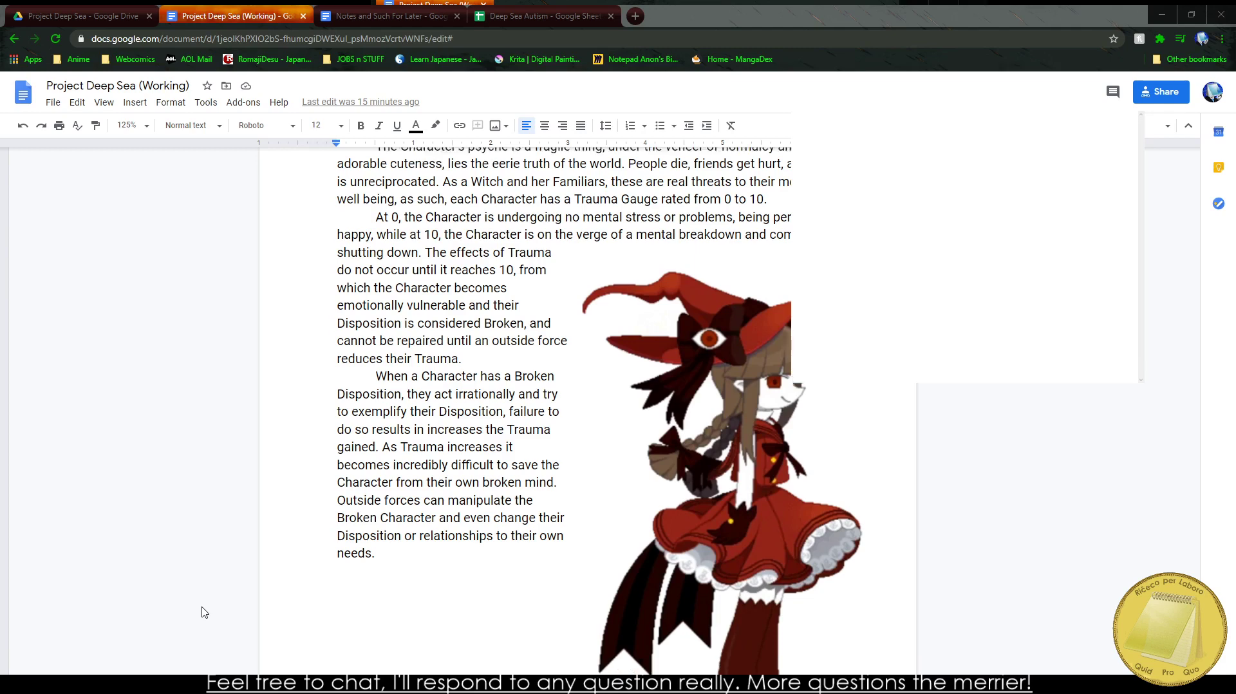
{"action": "scroll", "coordinate": [327, 474], "scroll_direction": "up", "scroll_amount": 15}
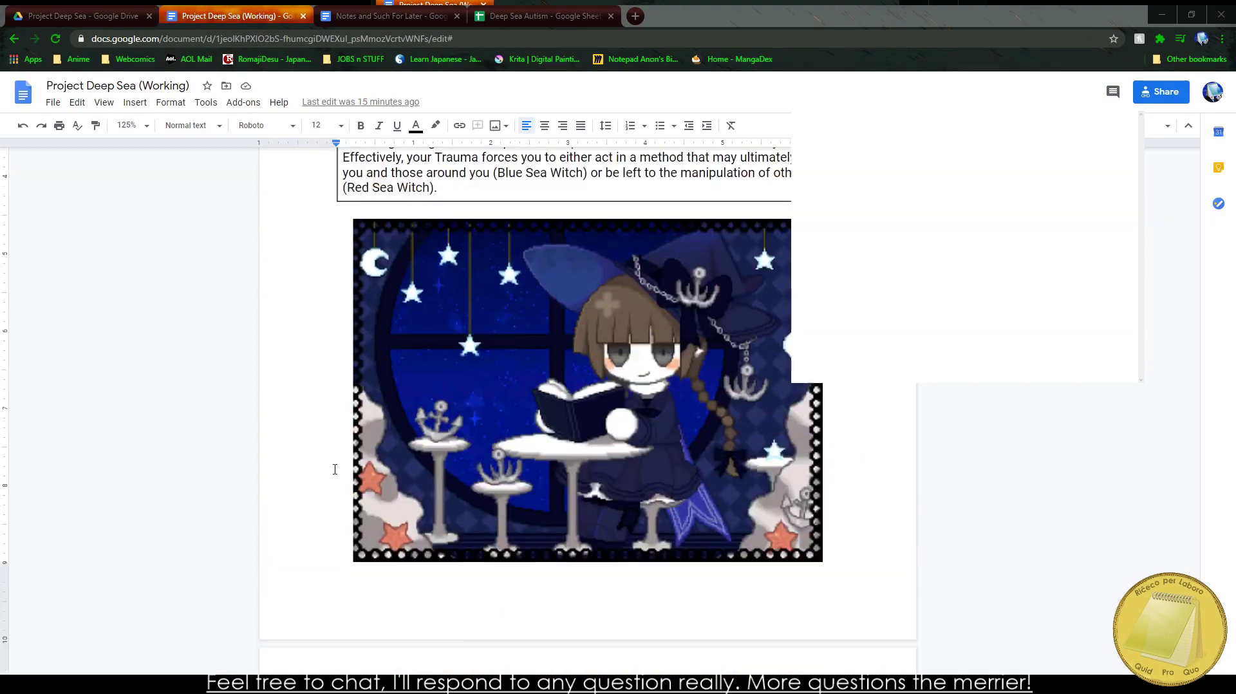
{"action": "scroll", "coordinate": [288, 446], "scroll_direction": "down", "scroll_amount": 15}
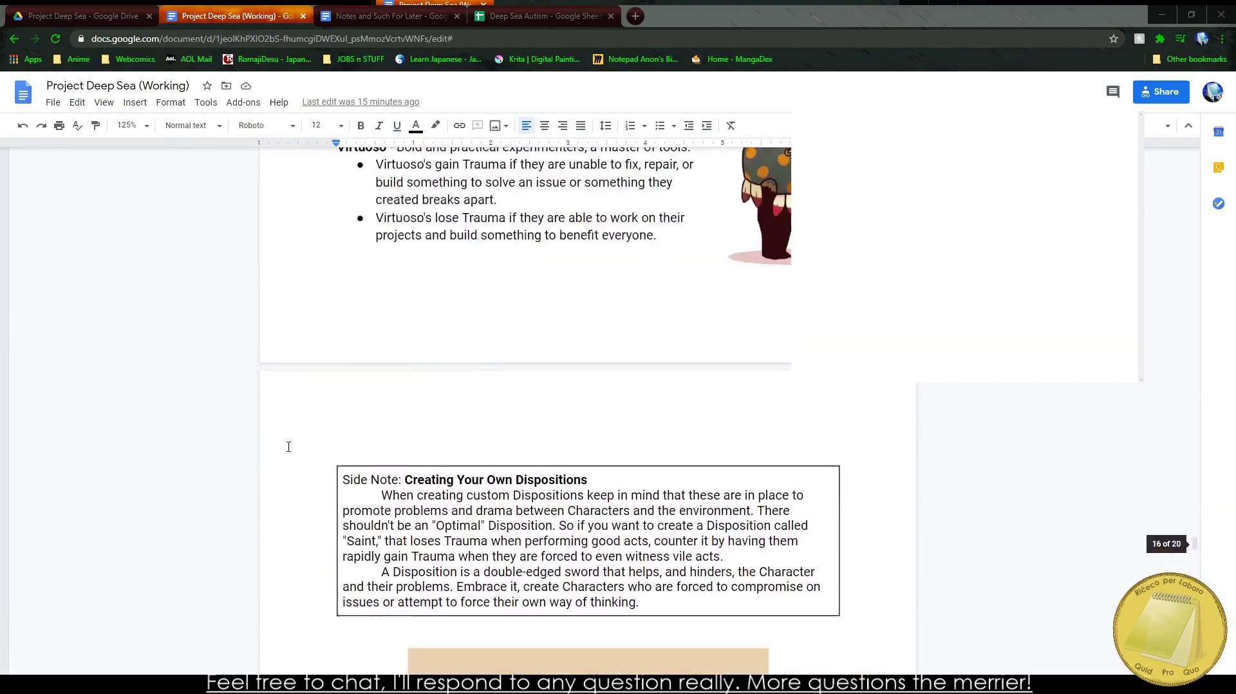
{"action": "scroll", "coordinate": [287, 443], "scroll_direction": "up", "scroll_amount": 20}
{"action": "scroll", "coordinate": [318, 419], "scroll_direction": "up", "scroll_amount": 20}
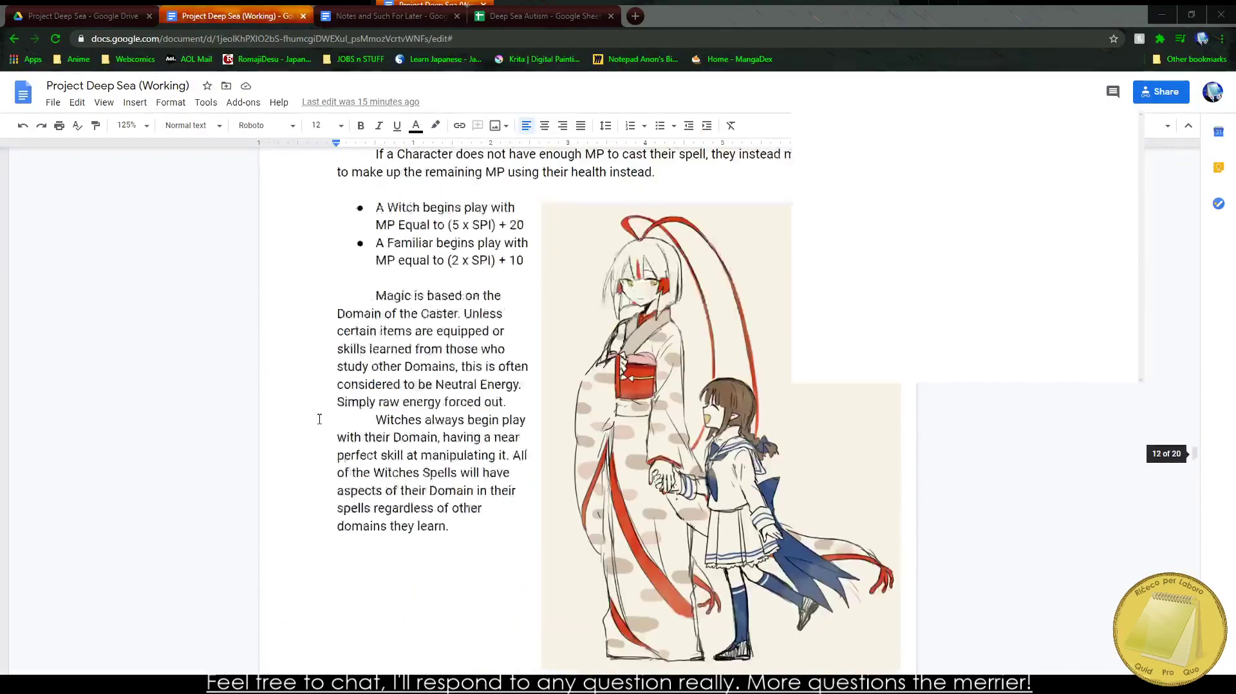
{"action": "scroll", "coordinate": [404, 445], "scroll_direction": "down", "scroll_amount": 15}
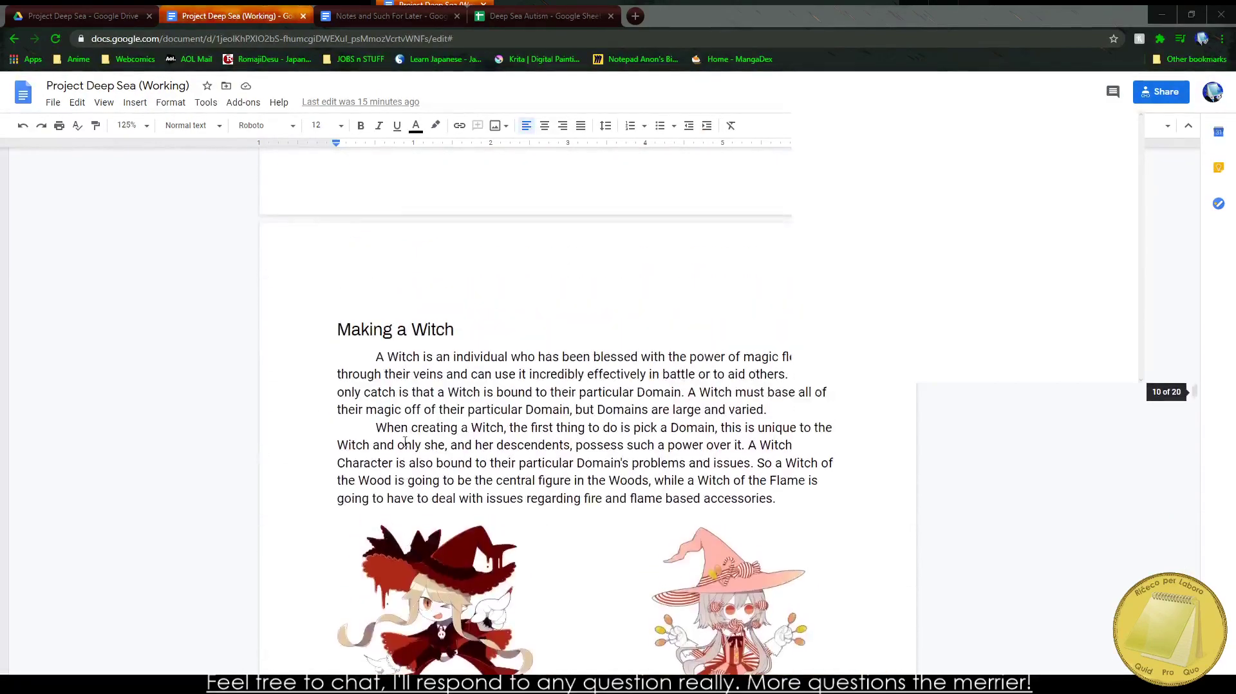
{"action": "scroll", "coordinate": [409, 474], "scroll_direction": "up", "scroll_amount": 2}
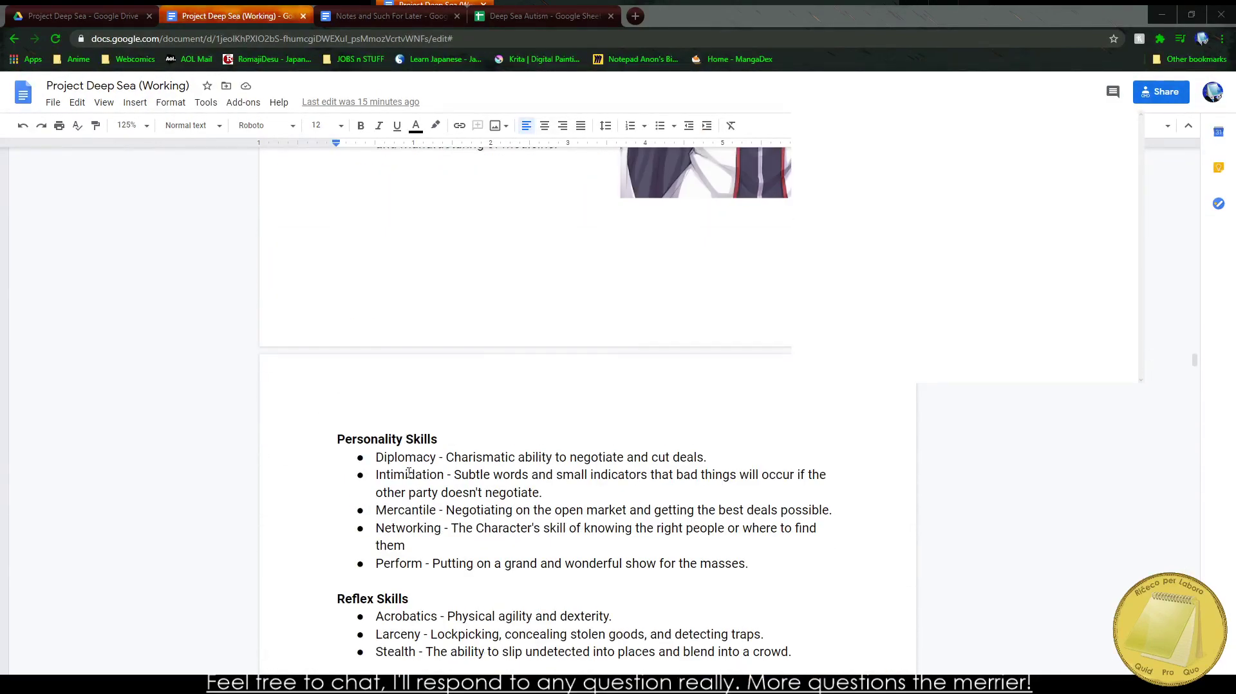
{"action": "scroll", "coordinate": [409, 473], "scroll_direction": "up", "scroll_amount": 10}
{"action": "scroll", "coordinate": [427, 475], "scroll_direction": "up", "scroll_amount": 15}
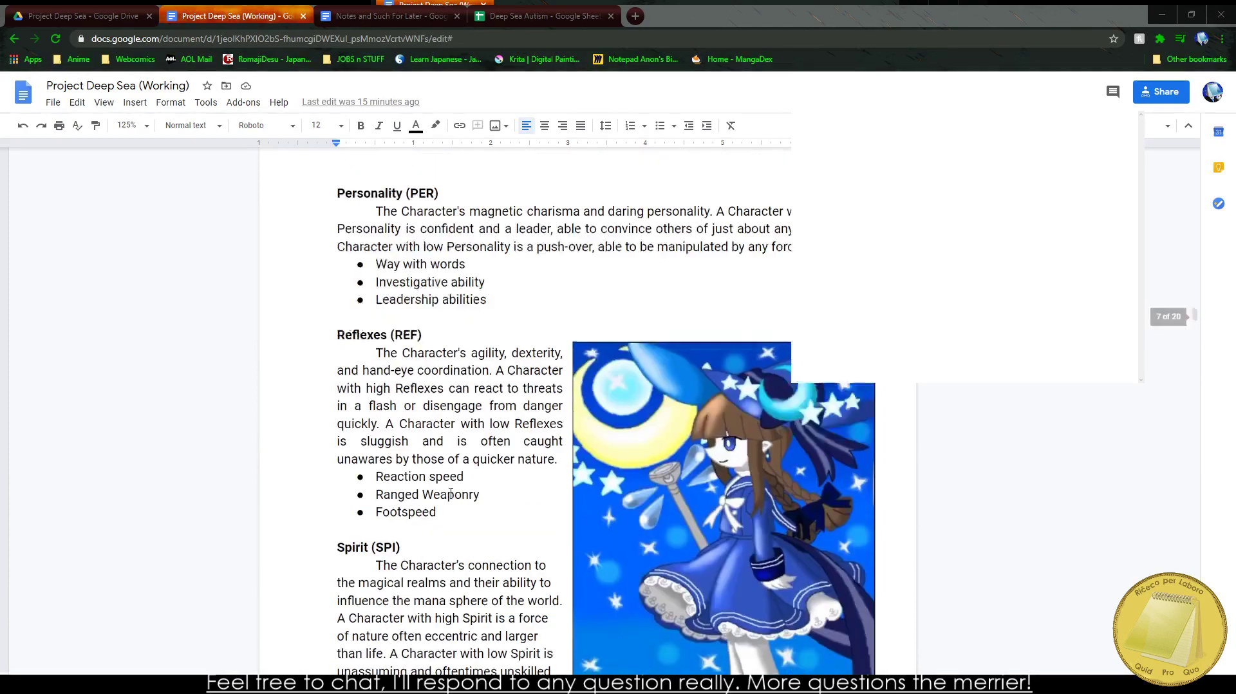
{"action": "scroll", "coordinate": [441, 468], "scroll_direction": "up", "scroll_amount": 15}
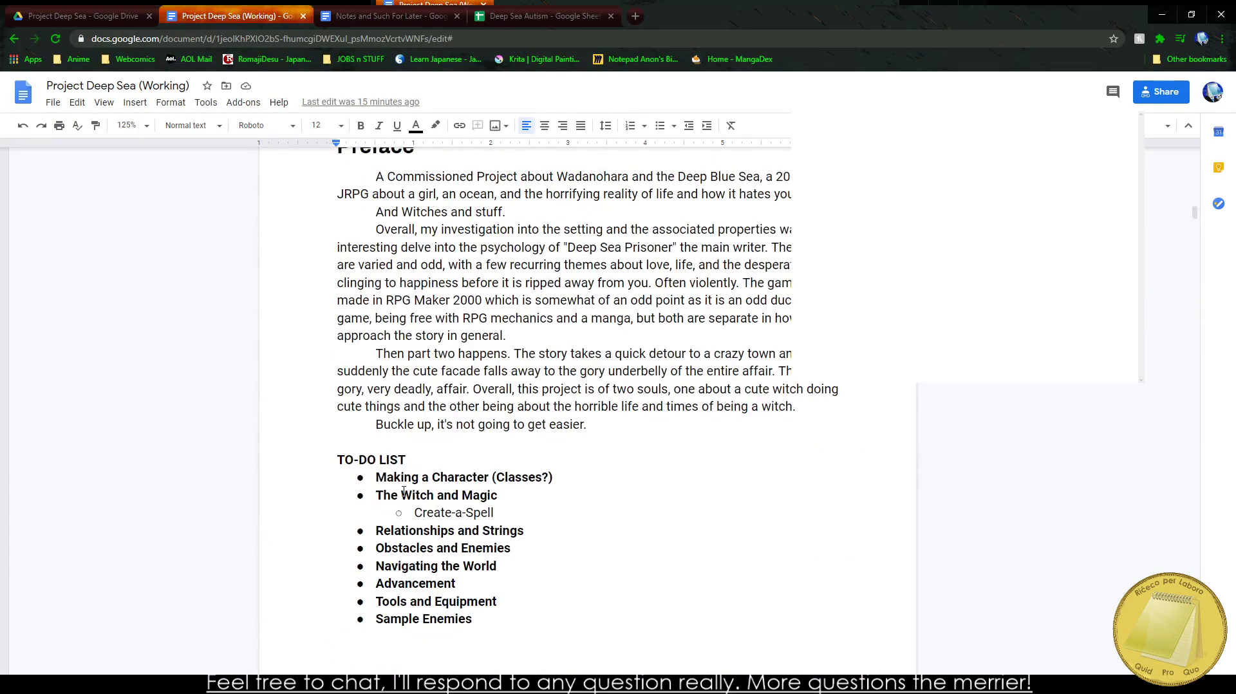
{"action": "left_click", "coordinate": [400, 495]}
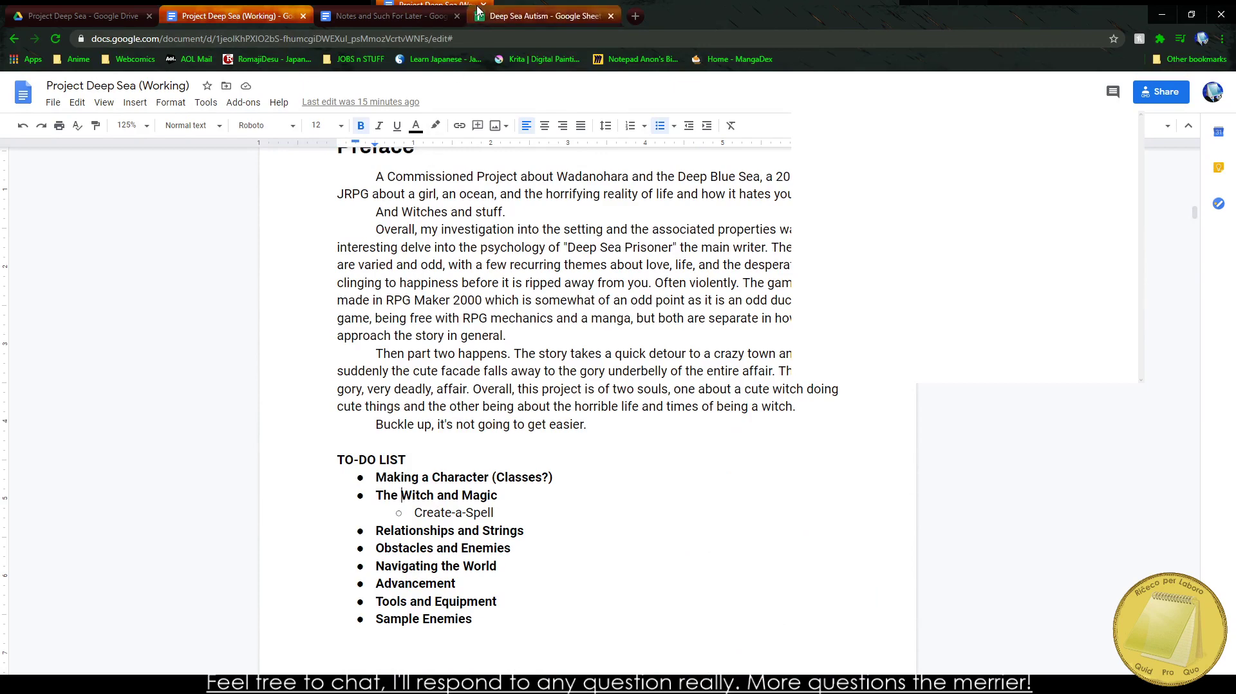
Step: Look over the spell tables in the Deep Sea Autism spreadsheet and the Notes and Such For Later document
{"action": "left_click", "coordinate": [528, 15]}
{"action": "left_click_drag", "start_coordinate": [435, 275], "coordinate": [450, 382]}
{"action": "scroll", "coordinate": [444, 386], "scroll_direction": "down", "scroll_amount": 10}
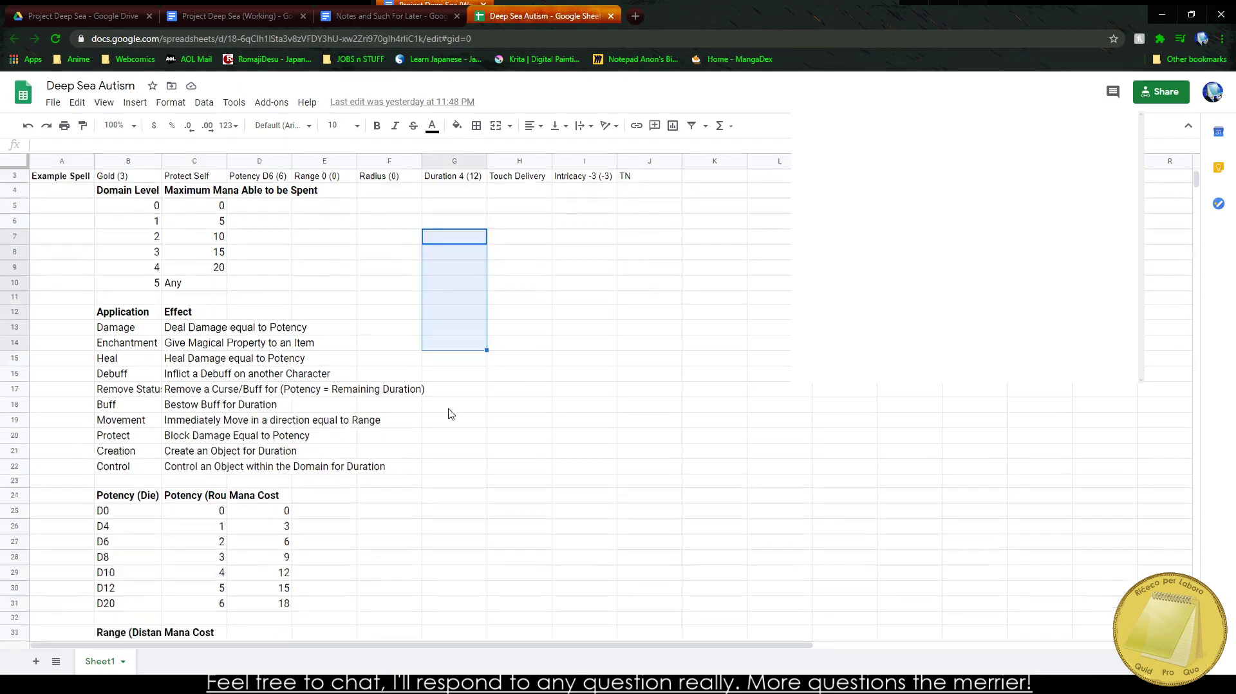
{"action": "scroll", "coordinate": [420, 366], "scroll_direction": "up", "scroll_amount": 10}
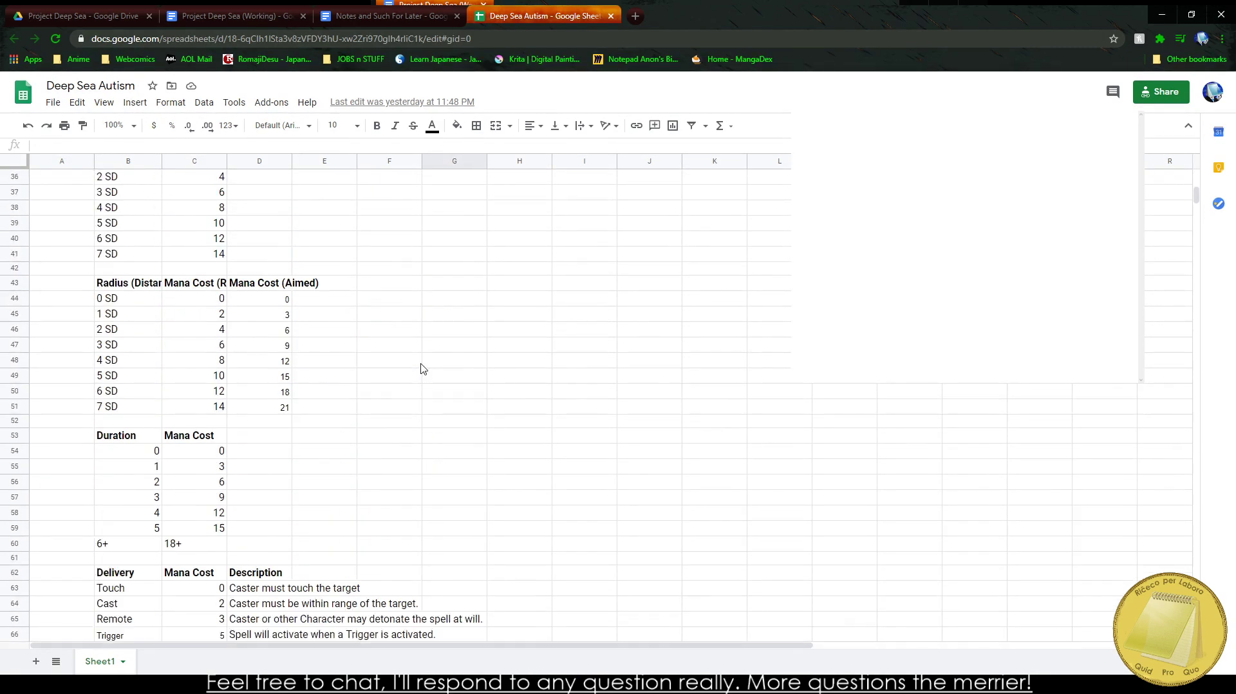
{"action": "left_click", "coordinate": [422, 9]}
{"action": "scroll", "coordinate": [348, 300], "scroll_direction": "up", "scroll_amount": 5}
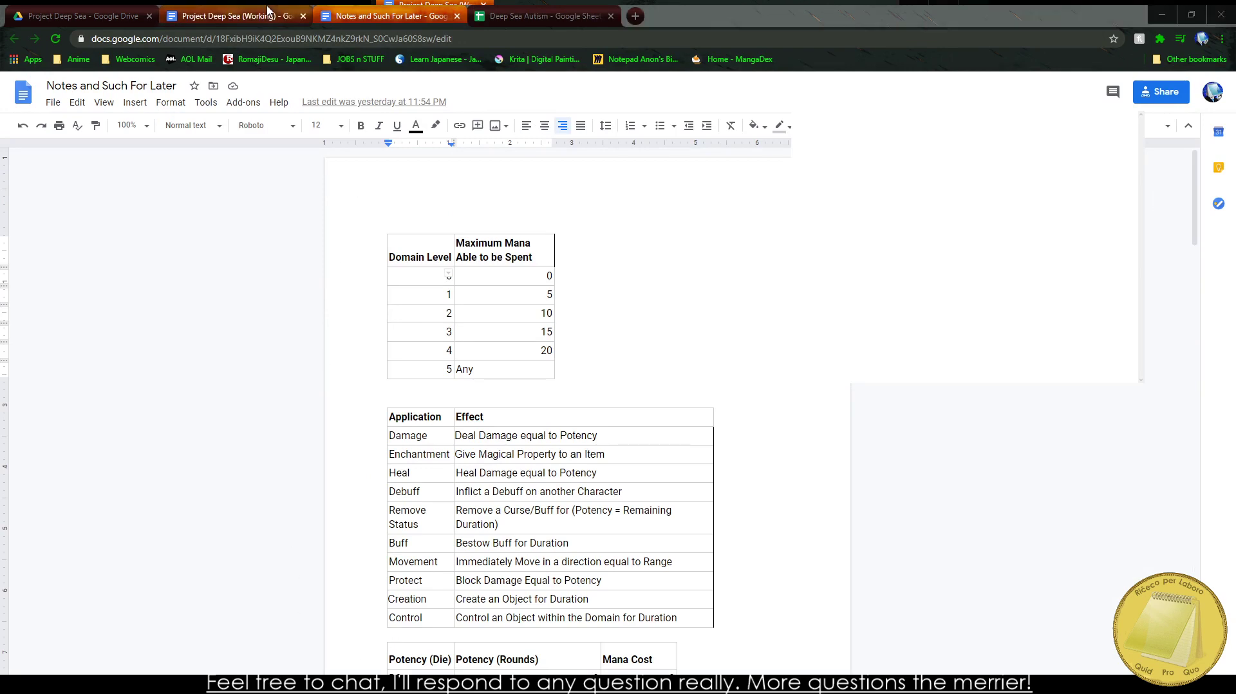
Step: Return to the Deep Sea Autism spreadsheet in Google Sheets and set its zoom to 125%
{"action": "left_click", "coordinate": [545, 17]}
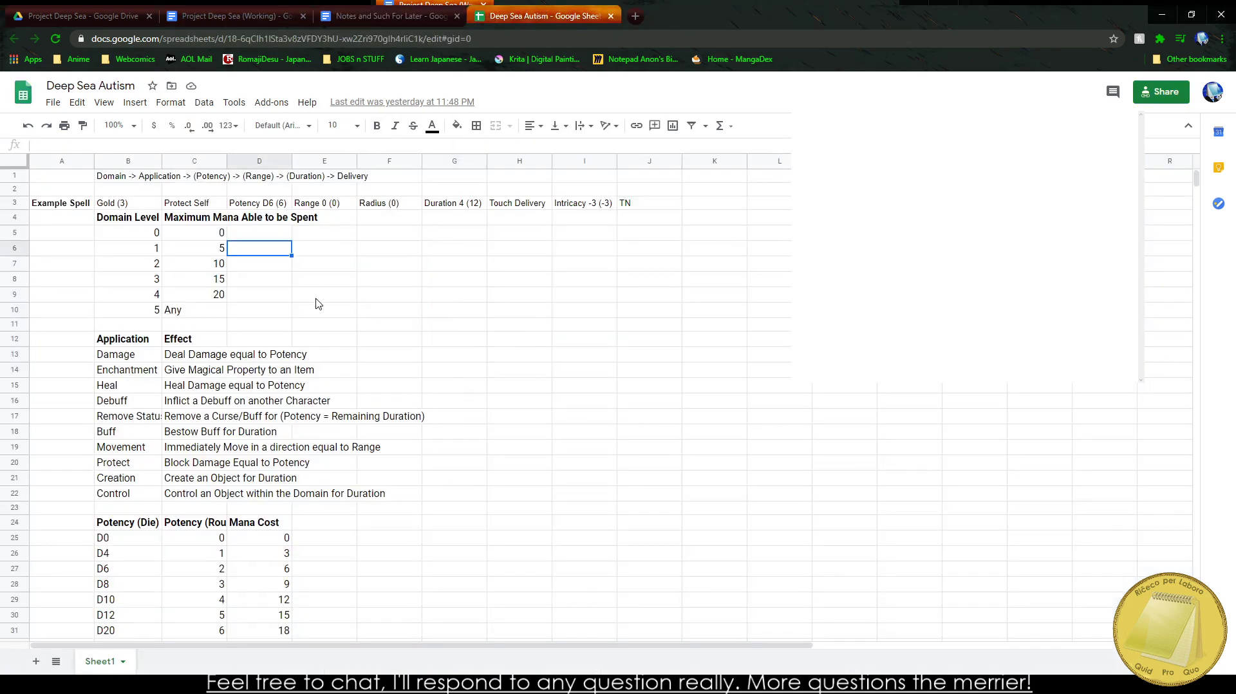
{"action": "left_click", "coordinate": [116, 125]}
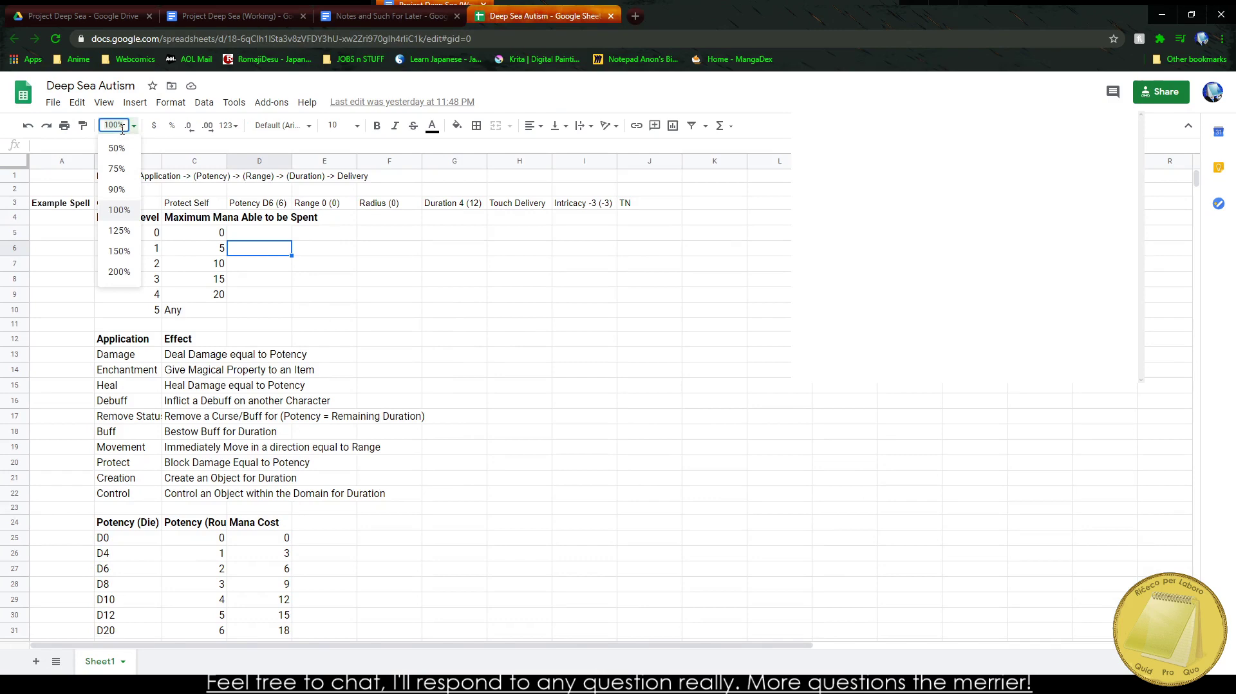
{"action": "left_click", "coordinate": [136, 233]}
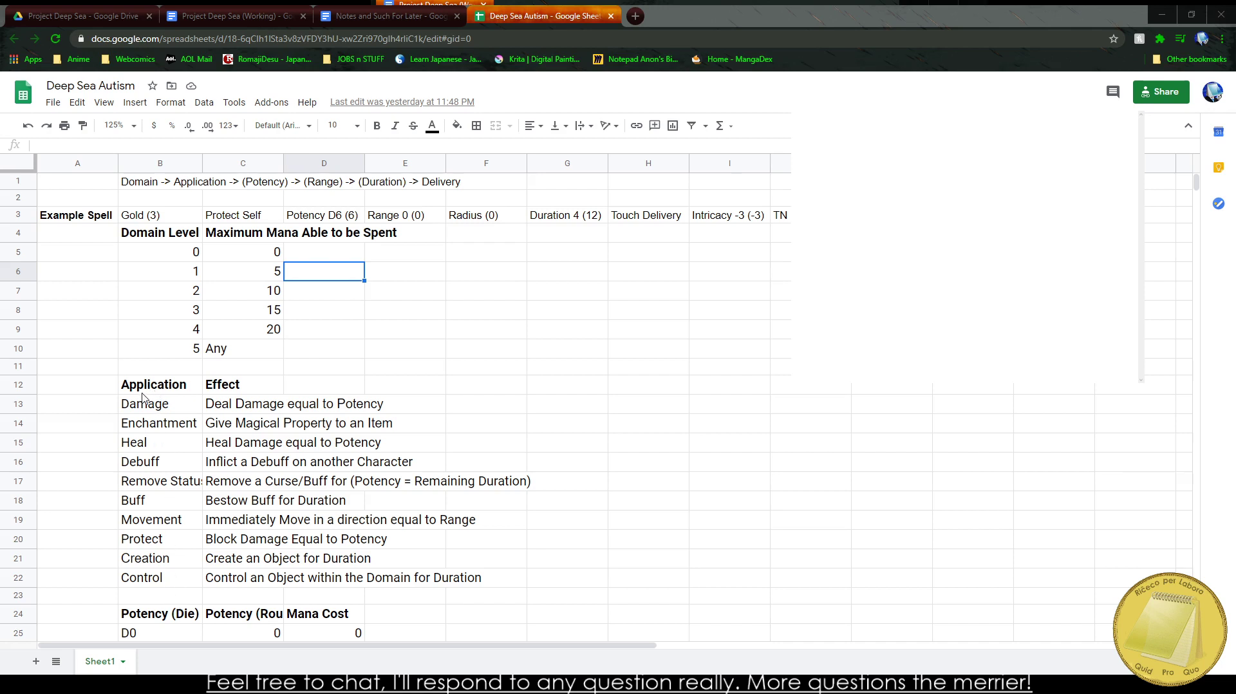
Step: Examine the spell applications with their effects and the domain, application and potency cells of the Example Spell row
{"action": "left_click_drag", "start_coordinate": [142, 401], "coordinate": [270, 587]}
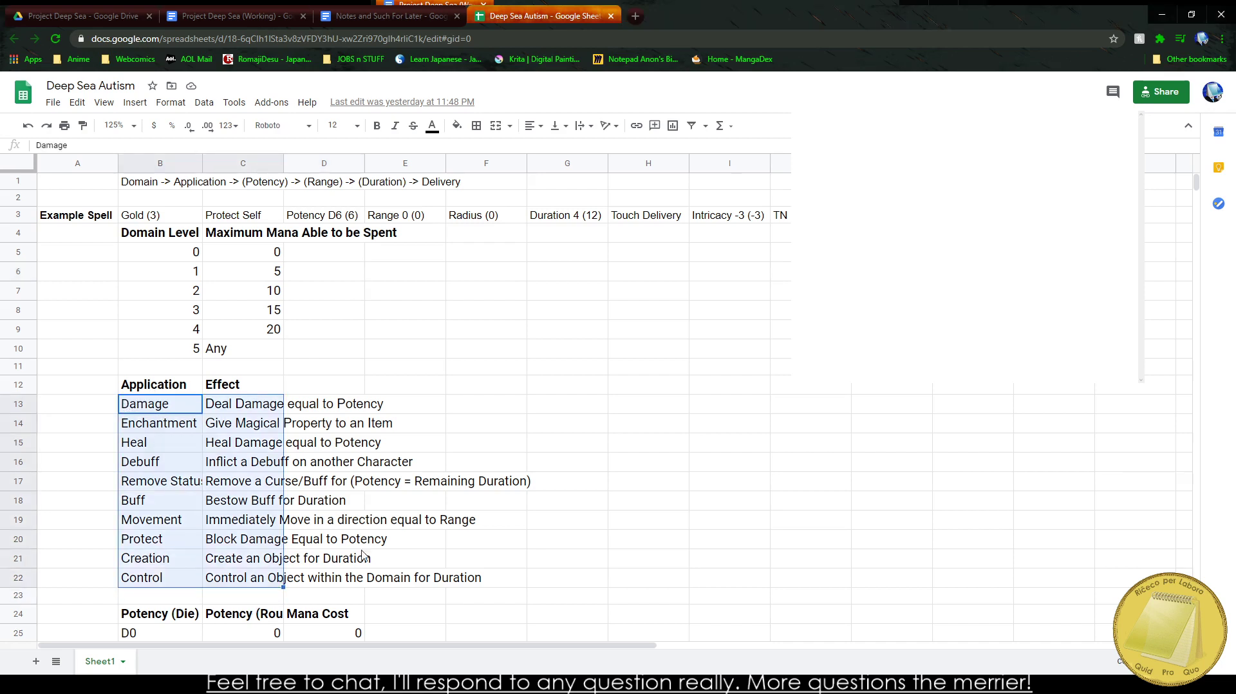
{"action": "left_click", "coordinate": [147, 219]}
{"action": "key", "text": "Right"}
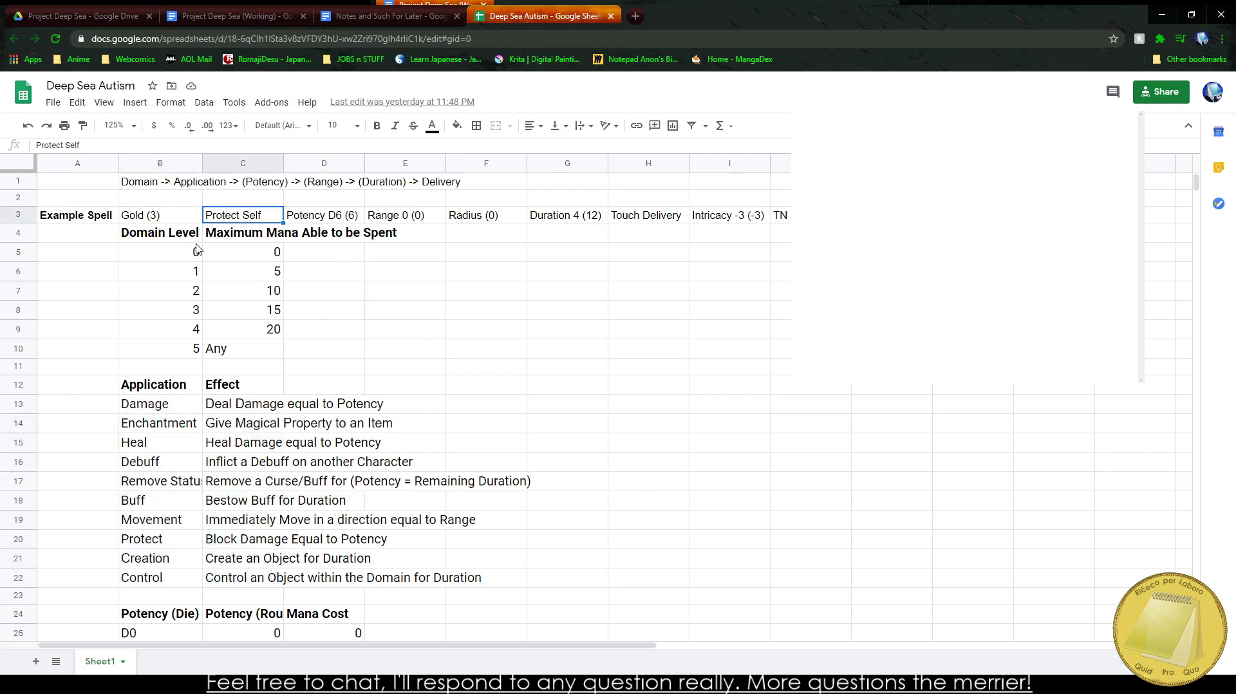
{"action": "key", "text": "Right"}
Step: Examine the mana cost tables for Potency, Range, Radius, Duration, Delivery and Intricacy, plus the Complexity table
{"action": "scroll", "coordinate": [200, 251], "scroll_direction": "down", "scroll_amount": 3}
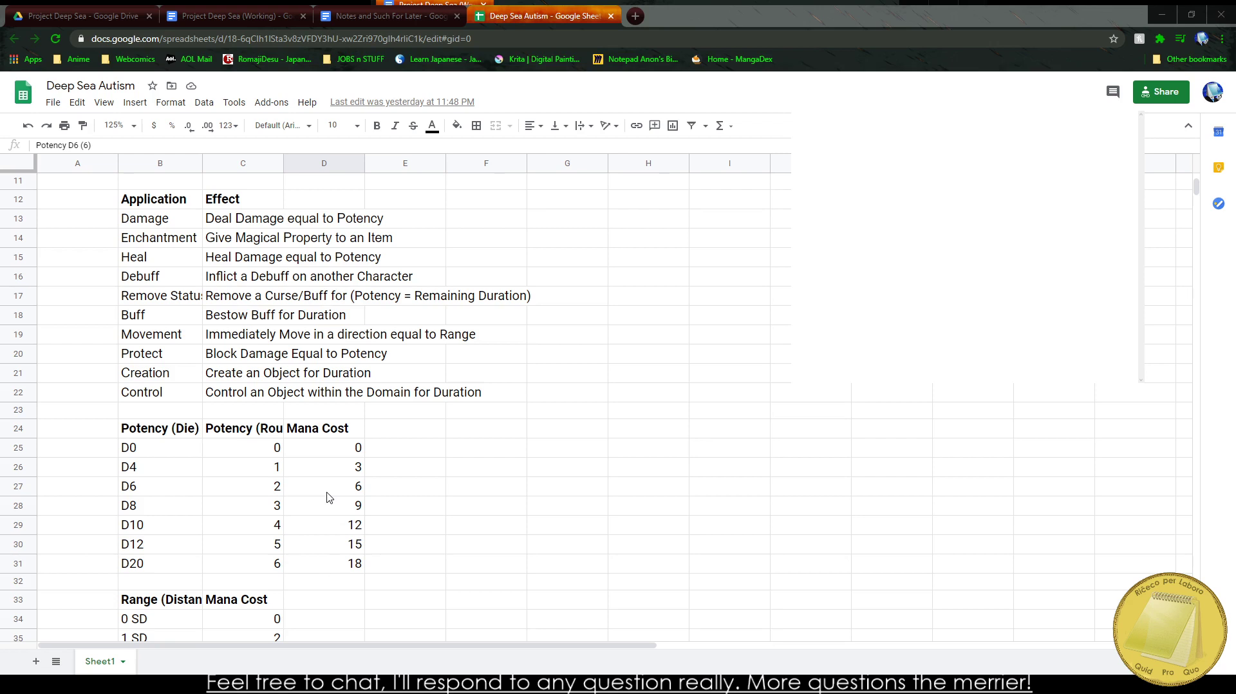
{"action": "scroll", "coordinate": [327, 495], "scroll_direction": "down", "scroll_amount": 5}
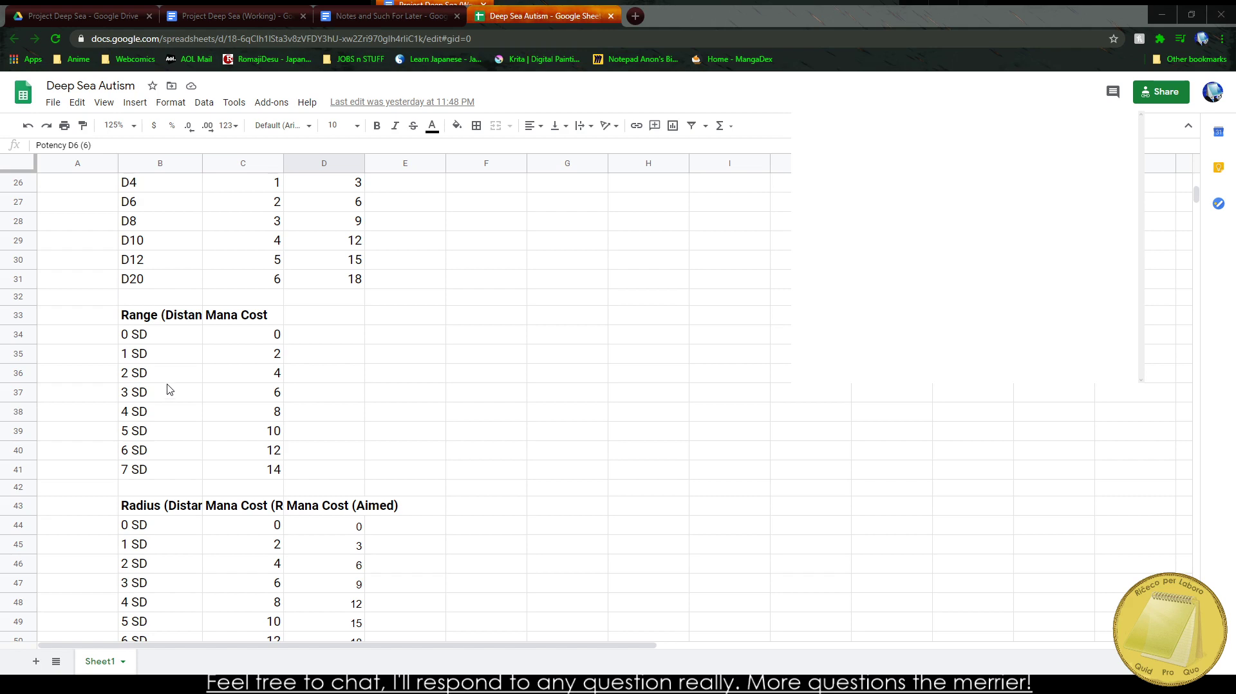
{"action": "scroll", "coordinate": [169, 389], "scroll_direction": "down", "scroll_amount": 2}
{"action": "scroll", "coordinate": [154, 278], "scroll_direction": "up", "scroll_amount": 1}
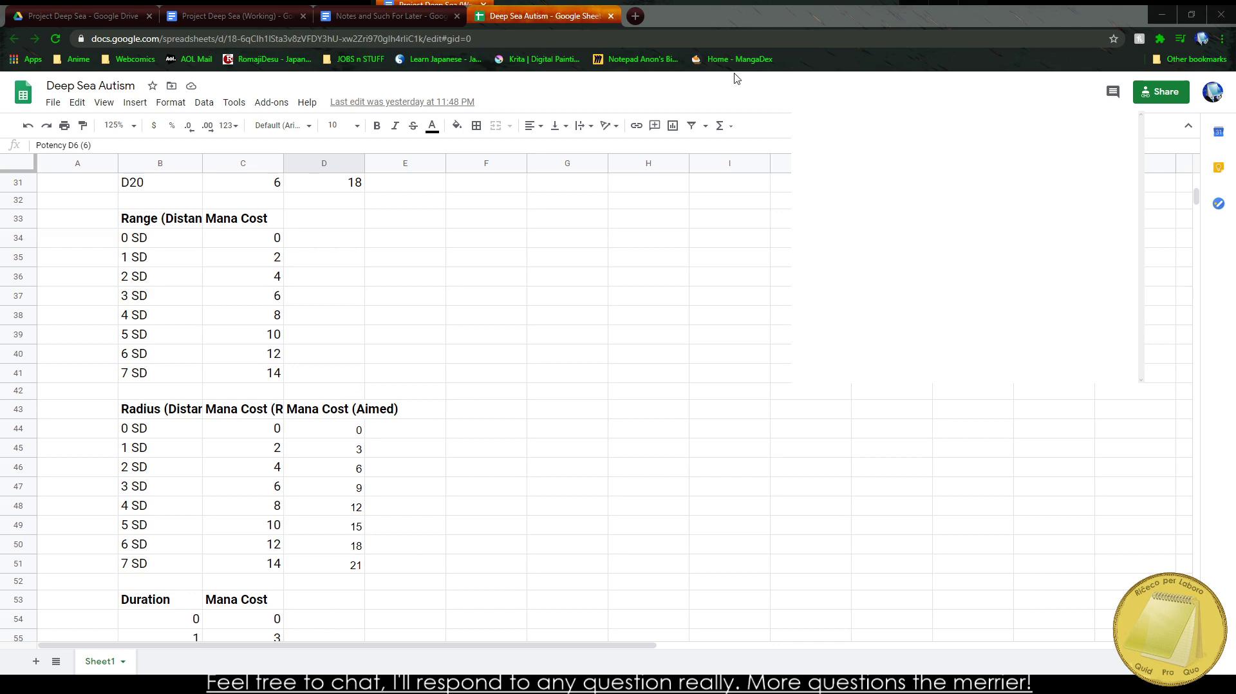
{"action": "scroll", "coordinate": [133, 395], "scroll_direction": "down", "scroll_amount": 3}
{"action": "scroll", "coordinate": [190, 347], "scroll_direction": "down", "scroll_amount": 1}
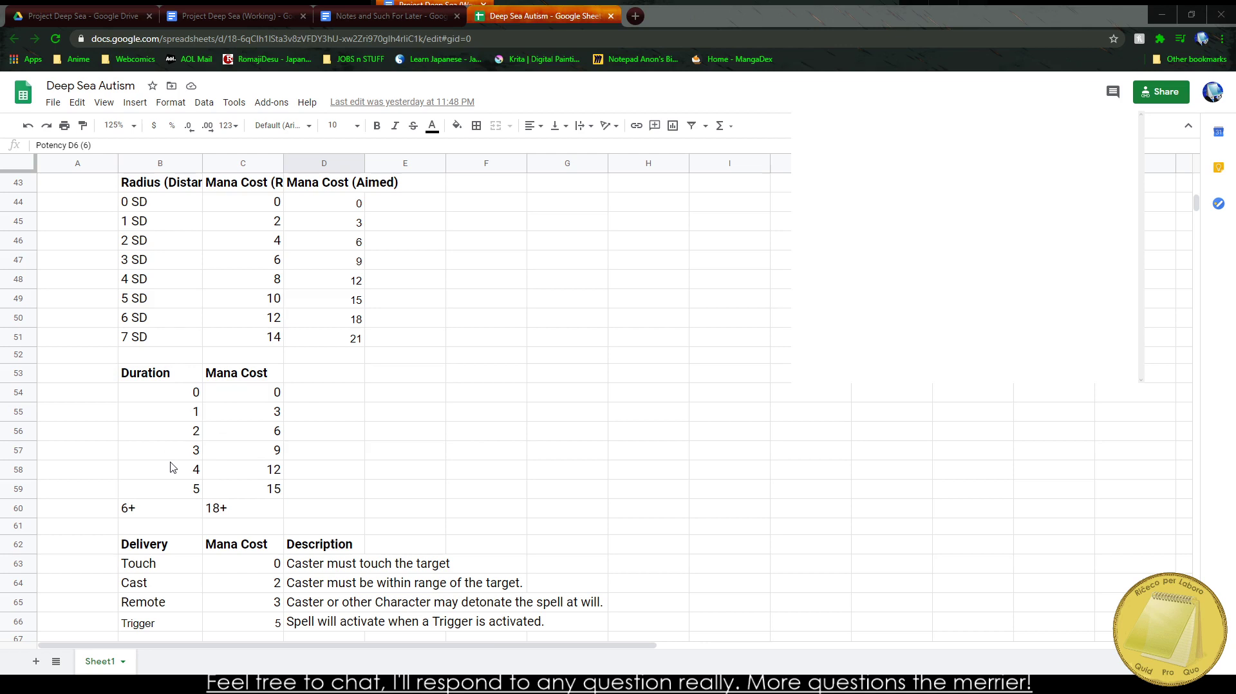
{"action": "scroll", "coordinate": [152, 411], "scroll_direction": "down", "scroll_amount": 3}
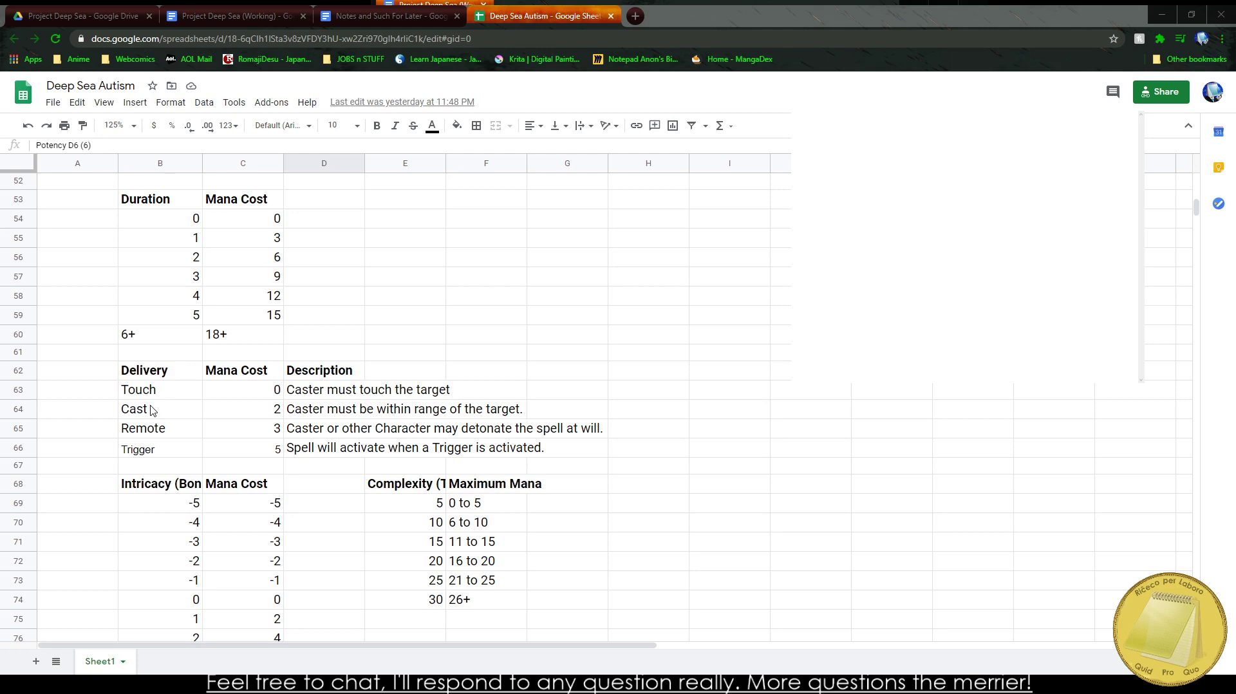
{"action": "scroll", "coordinate": [97, 331], "scroll_direction": "down", "scroll_amount": 3}
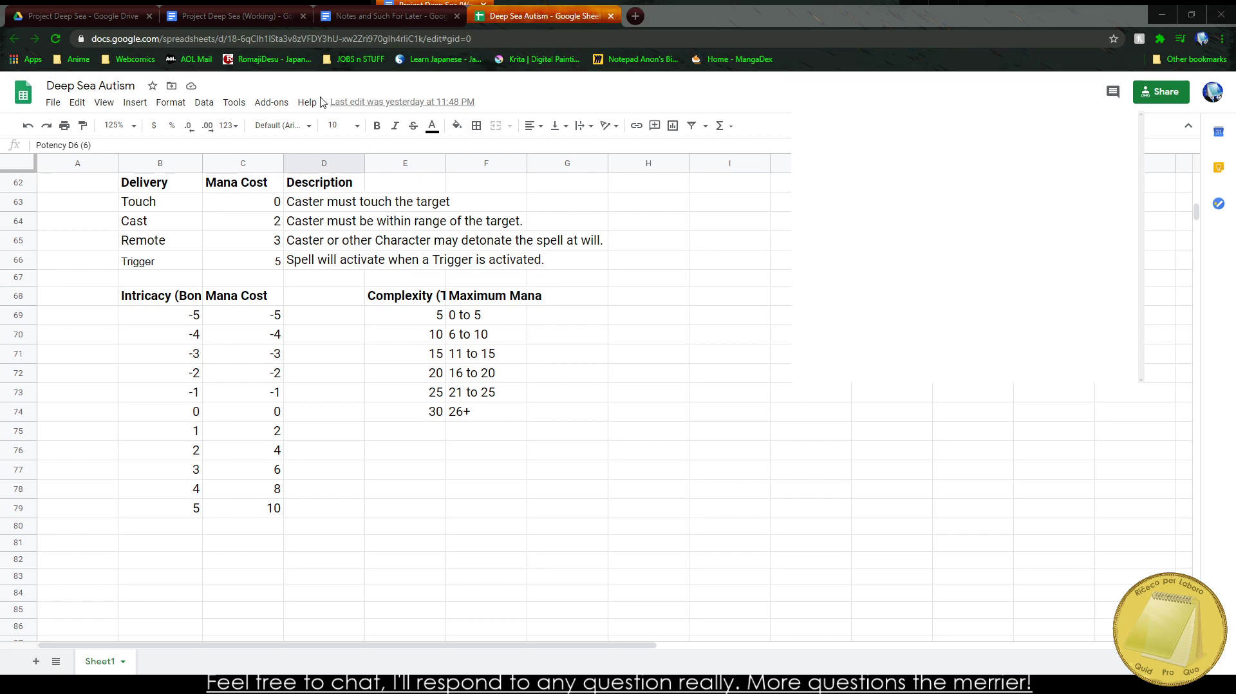
Step: Go through the Example Spell row cell by cell, from the Gold domain to the Intricacy entry
{"action": "scroll", "coordinate": [324, 320], "scroll_direction": "up", "scroll_amount": 10}
{"action": "scroll", "coordinate": [324, 320], "scroll_direction": "up", "scroll_amount": 7}
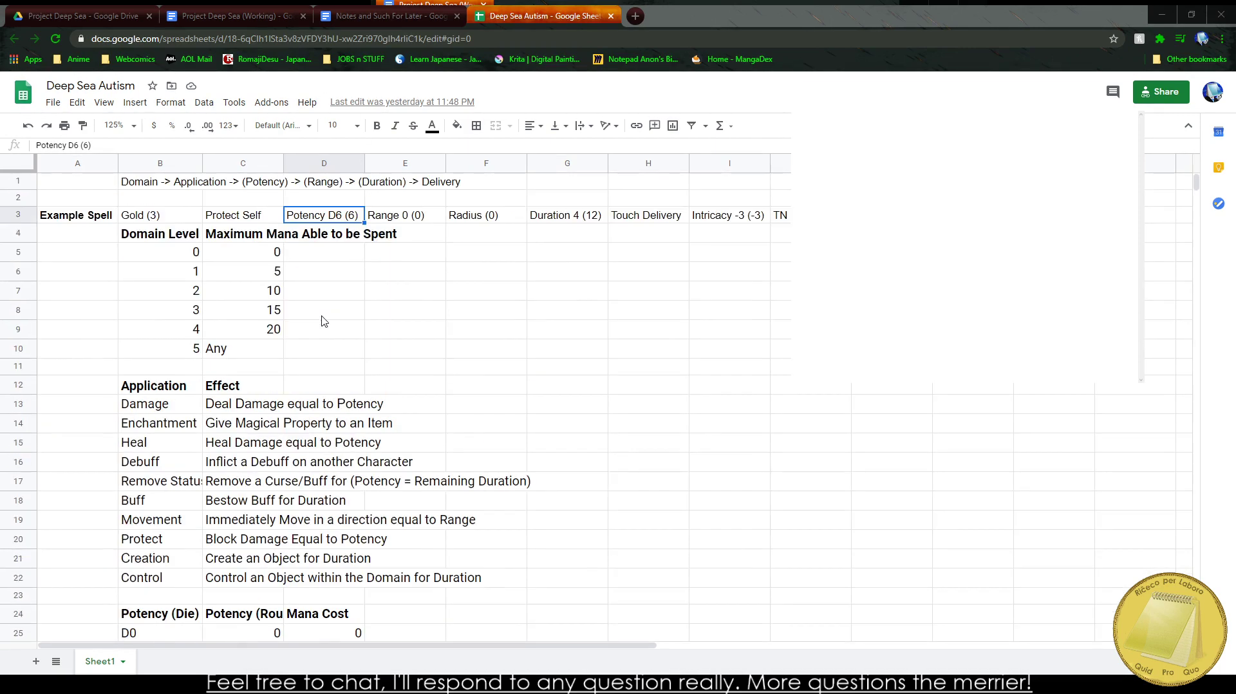
{"action": "left_click", "coordinate": [154, 219]}
{"action": "left_click_drag", "start_coordinate": [155, 219], "coordinate": [781, 214]}
{"action": "left_click", "coordinate": [729, 234]}
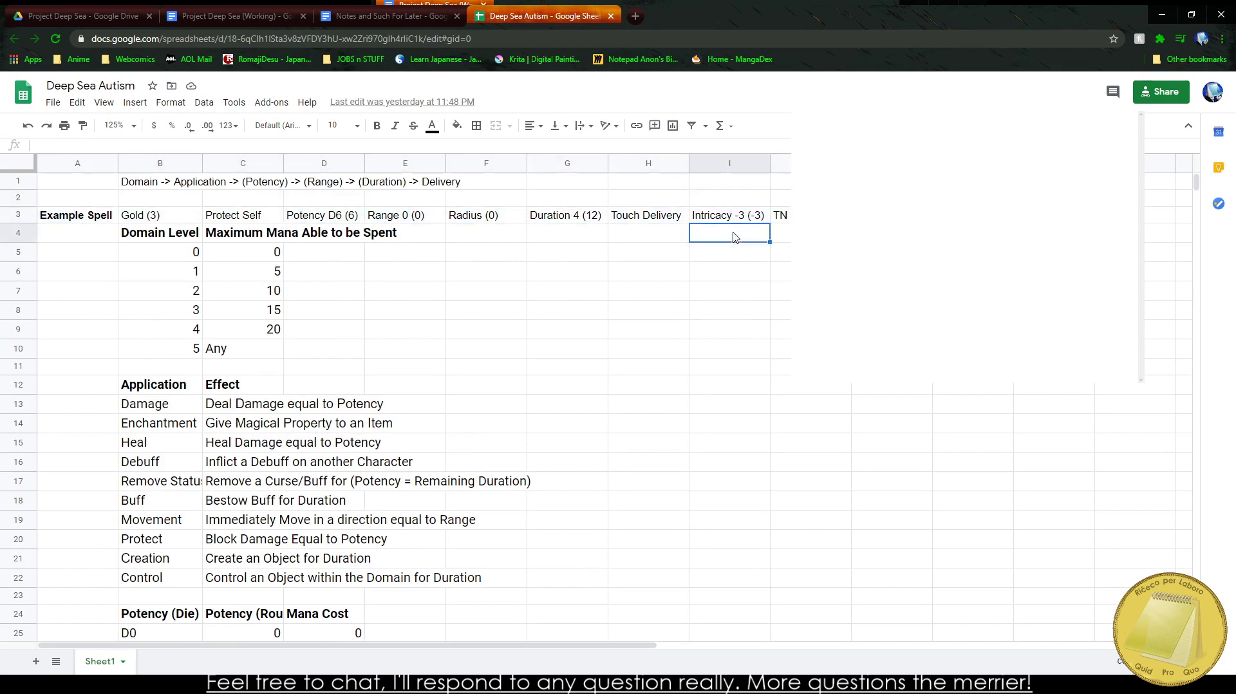
{"action": "left_click", "coordinate": [143, 221]}
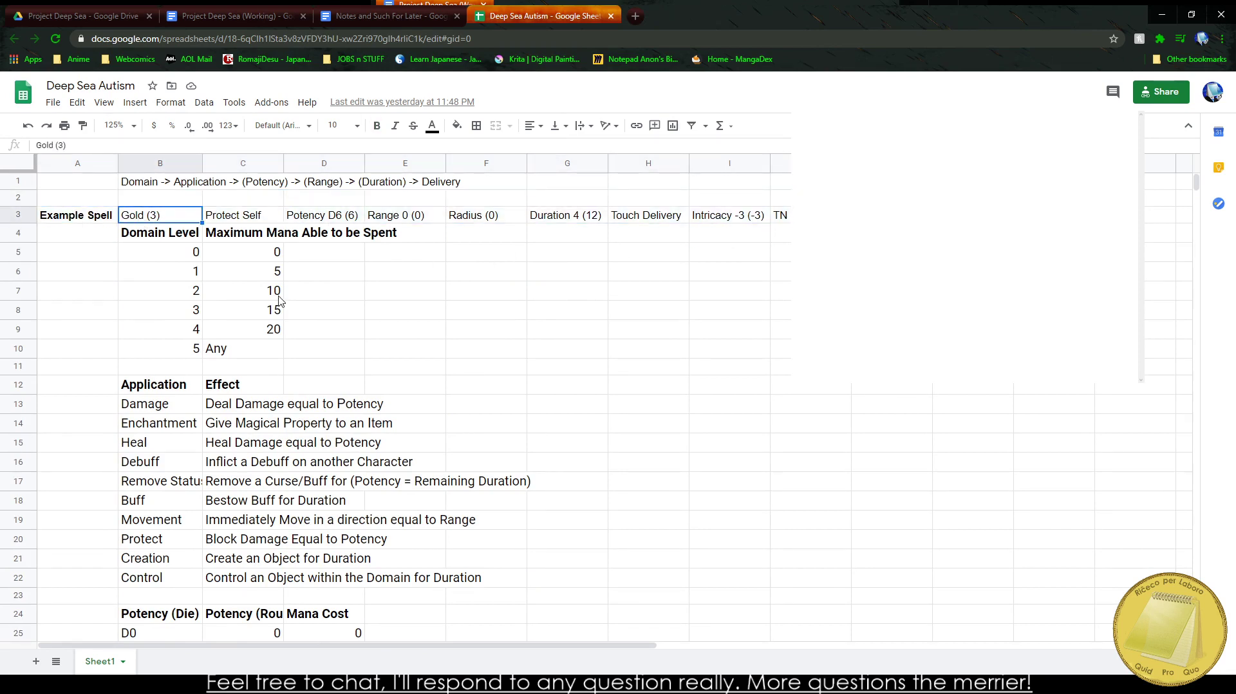
{"action": "key", "text": "Right"}
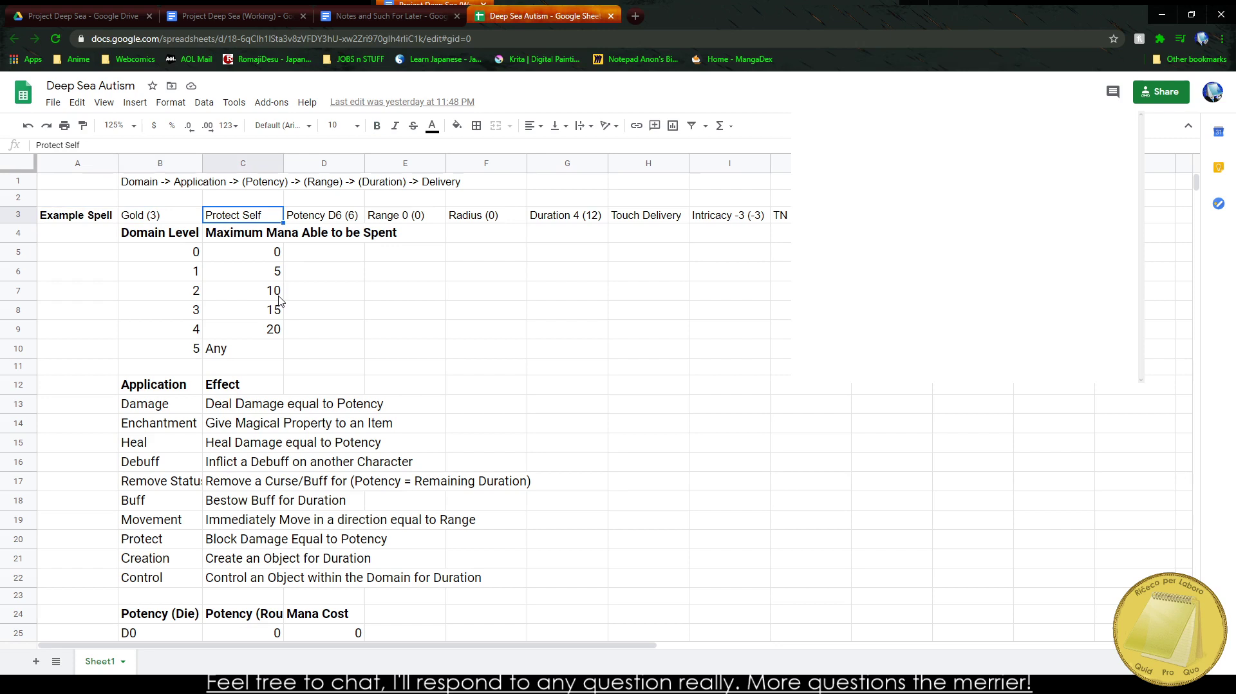
{"action": "key", "text": "Right"}
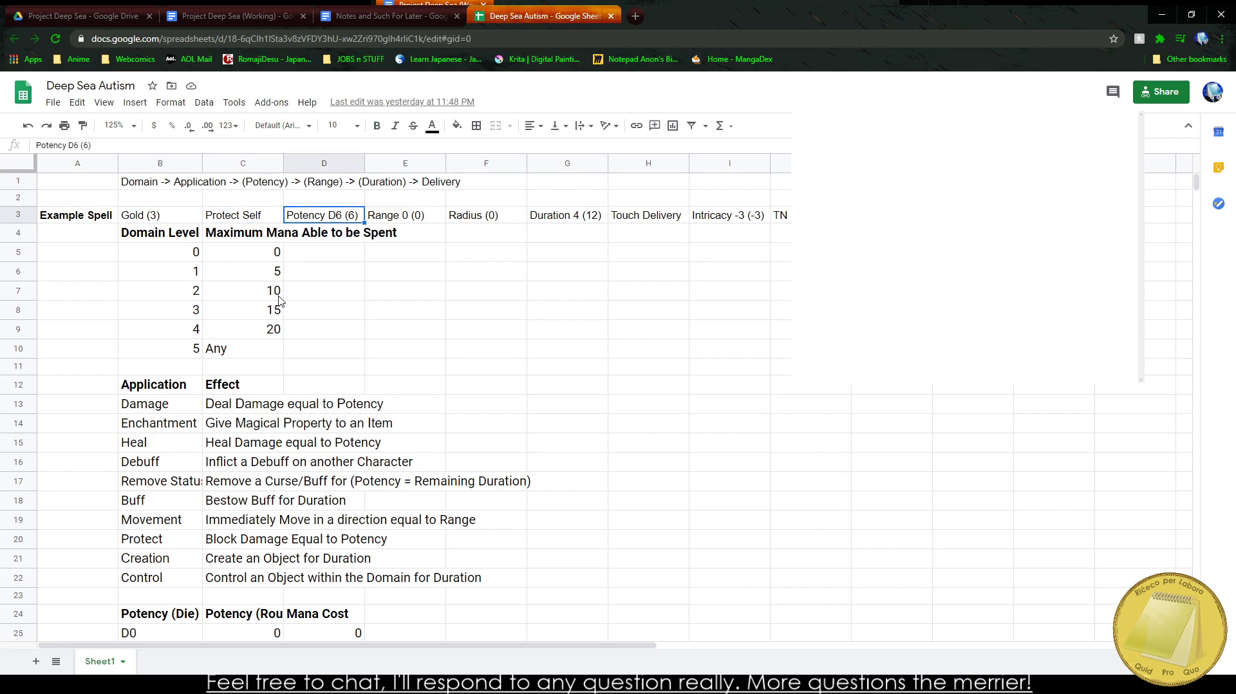
{"action": "key", "text": "Right"}
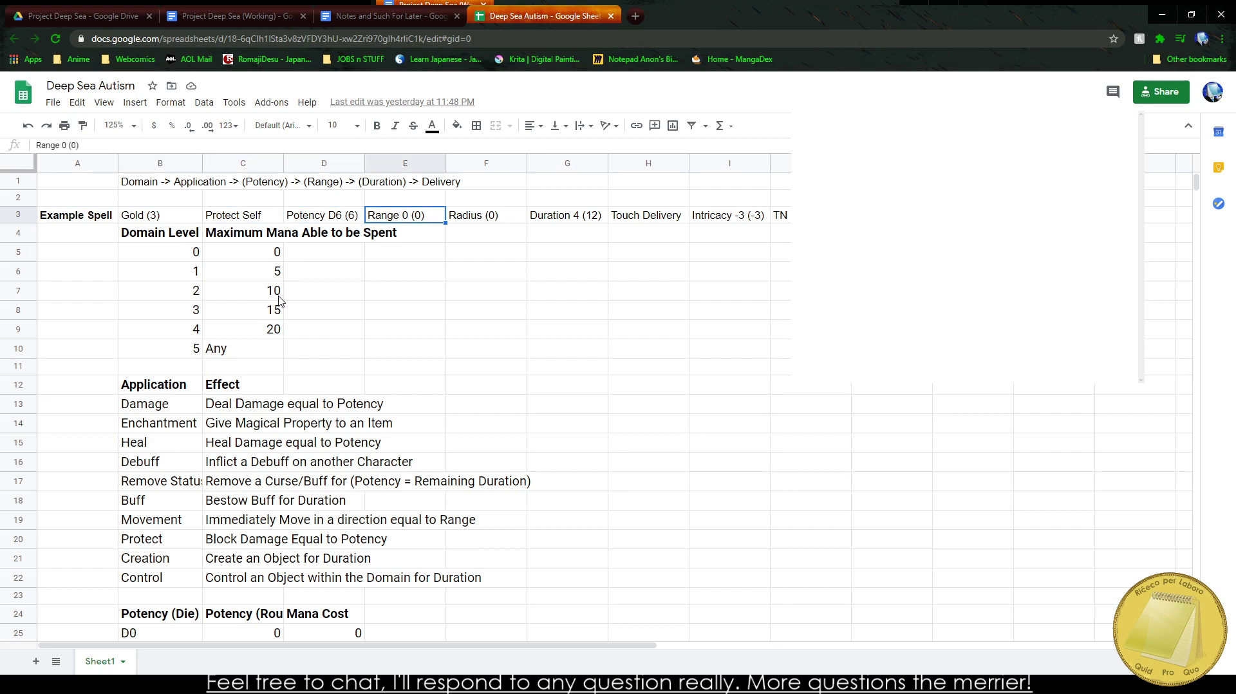
{"action": "key", "text": "Right"}
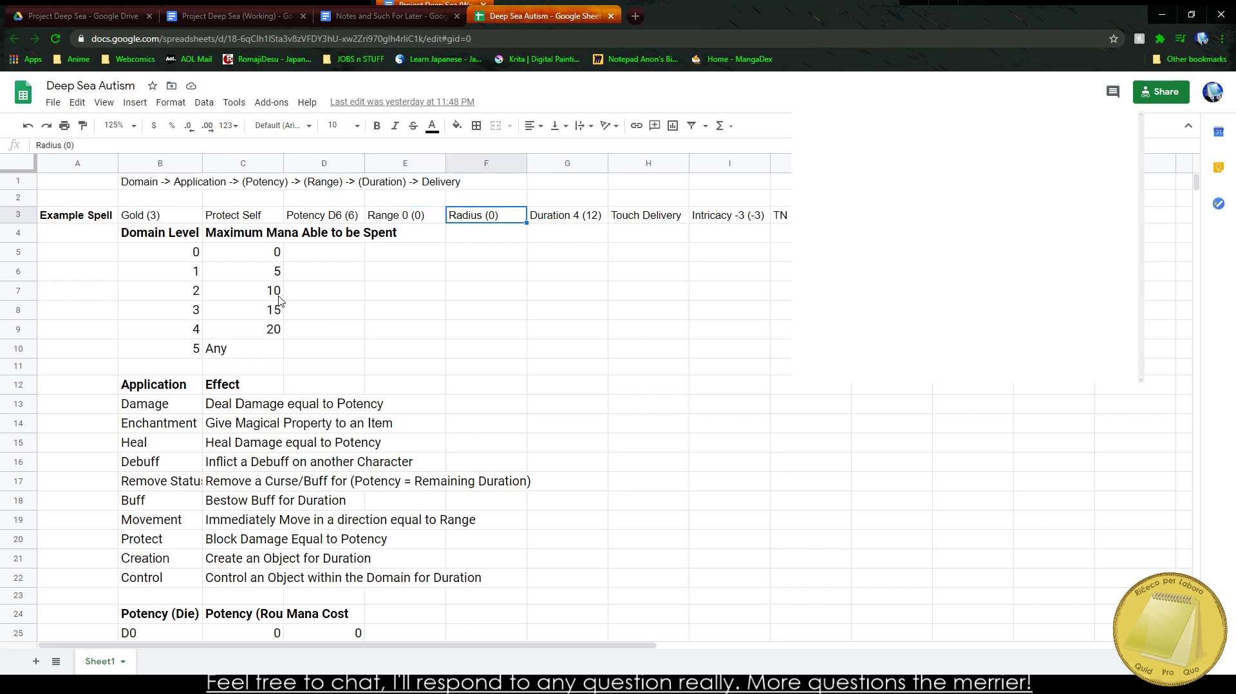
{"action": "key", "text": "Right"}
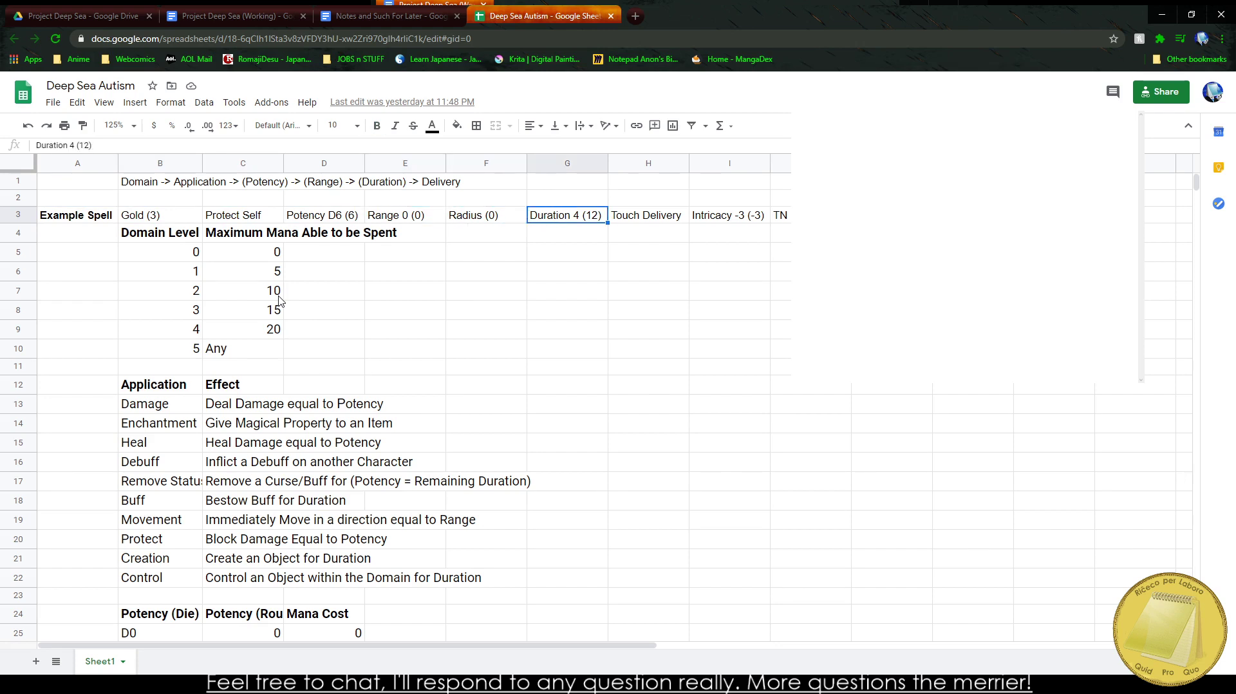
{"action": "key", "text": "Right"}
{"action": "key", "text": "Right"}
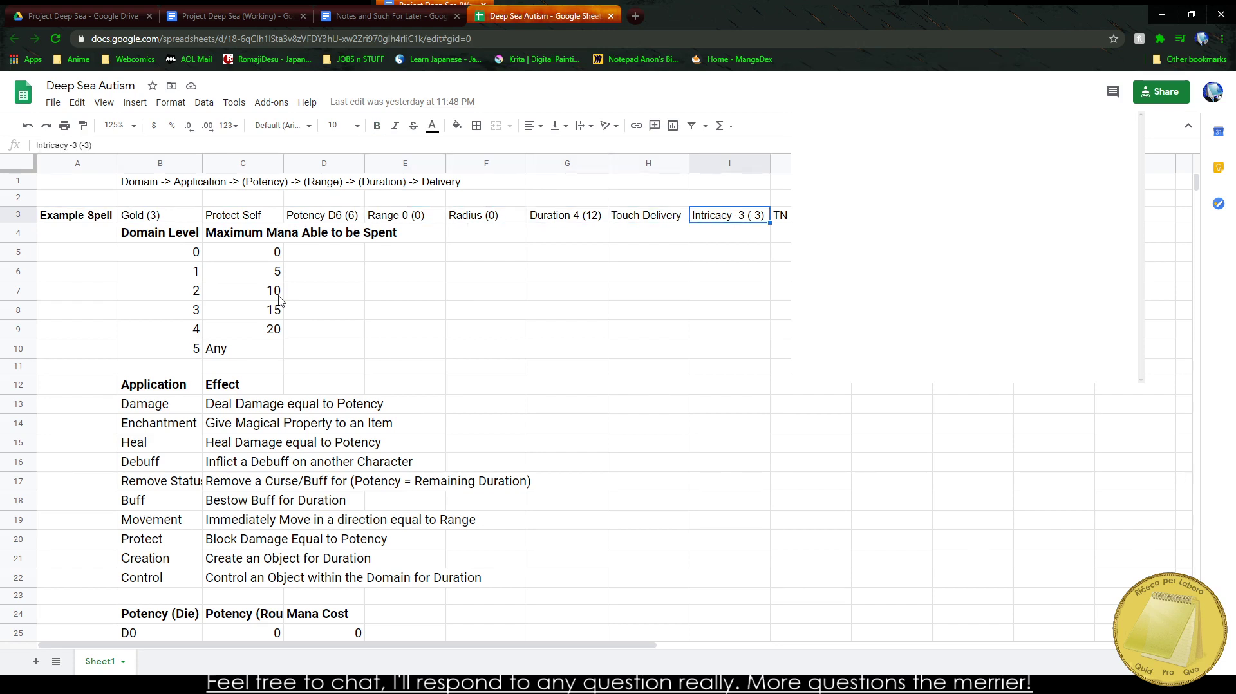
Step: Check the TN, potency, duration and intricacy cells of the Example Spell row against the mana cost tables
{"action": "key", "text": "Right"}
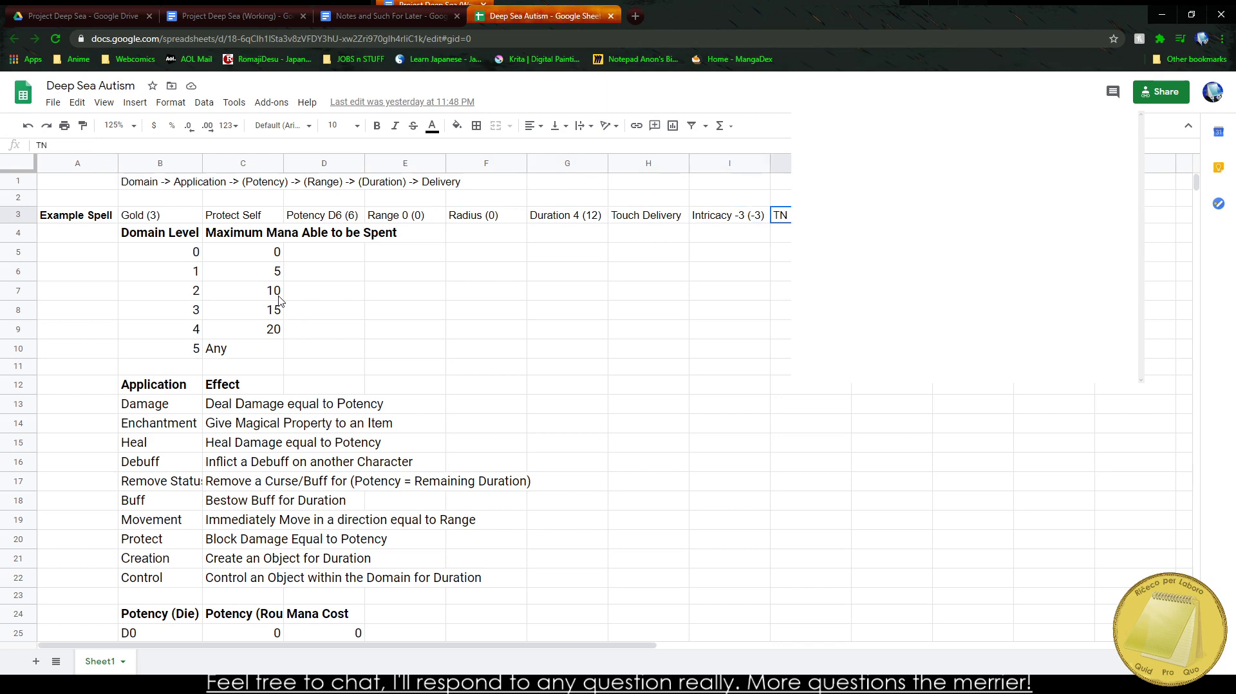
{"action": "scroll", "coordinate": [280, 301], "scroll_direction": "down", "scroll_amount": 10}
{"action": "scroll", "coordinate": [601, 394], "scroll_direction": "up", "scroll_amount": 10}
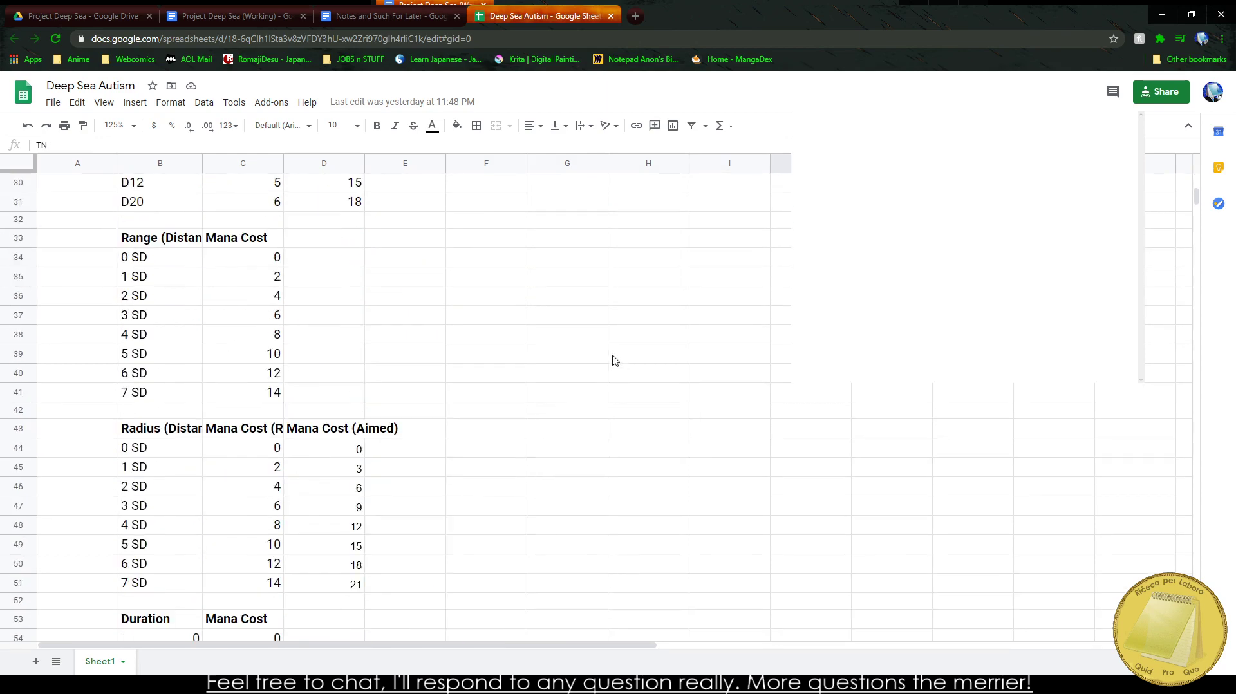
{"action": "left_click", "coordinate": [322, 217]}
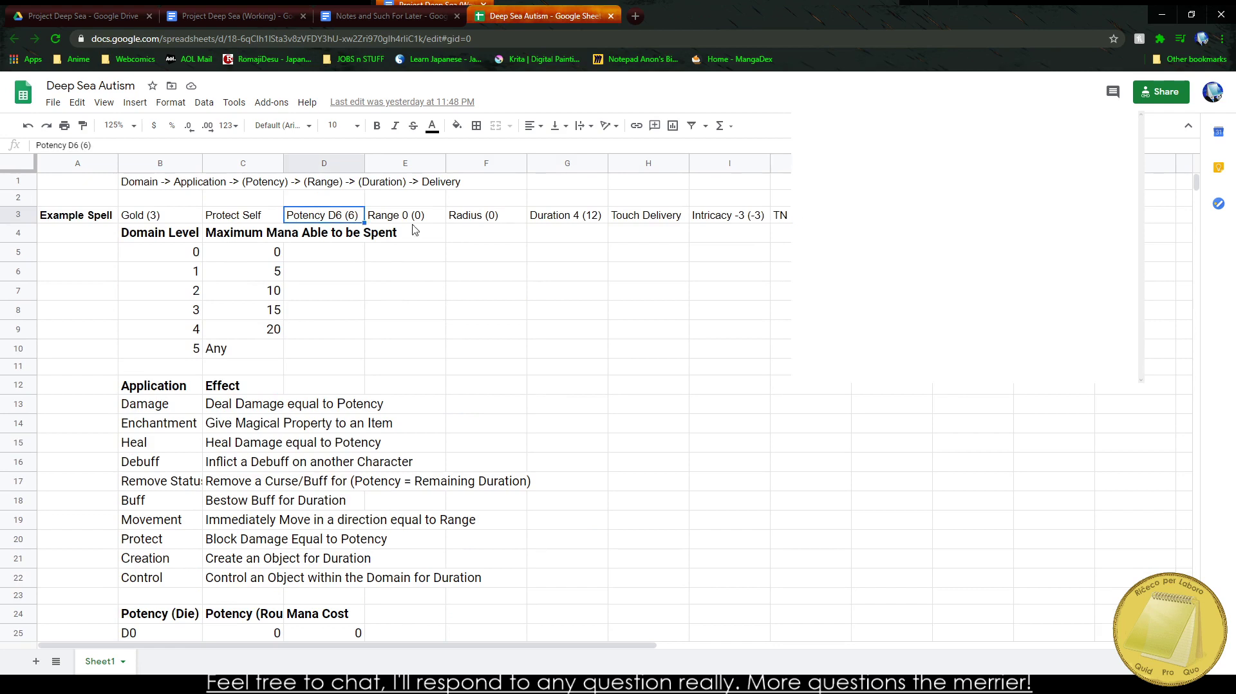
{"action": "left_click", "coordinate": [542, 217]}
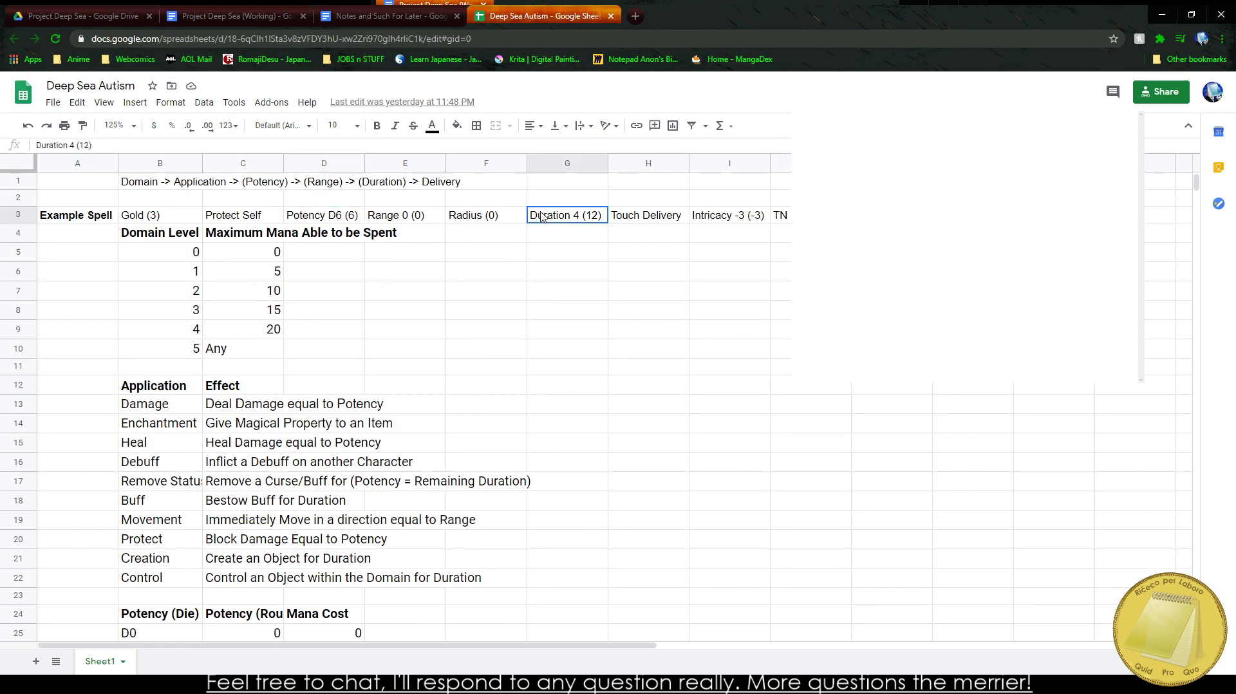
{"action": "left_click", "coordinate": [303, 232]}
{"action": "left_click", "coordinate": [557, 218]}
{"action": "left_click", "coordinate": [754, 218]}
Step: Change the TN cell of the Example Spell row to "15 MANA / TN 15", consulting the Complexity table for the target number
{"action": "double_click", "coordinate": [781, 215]}
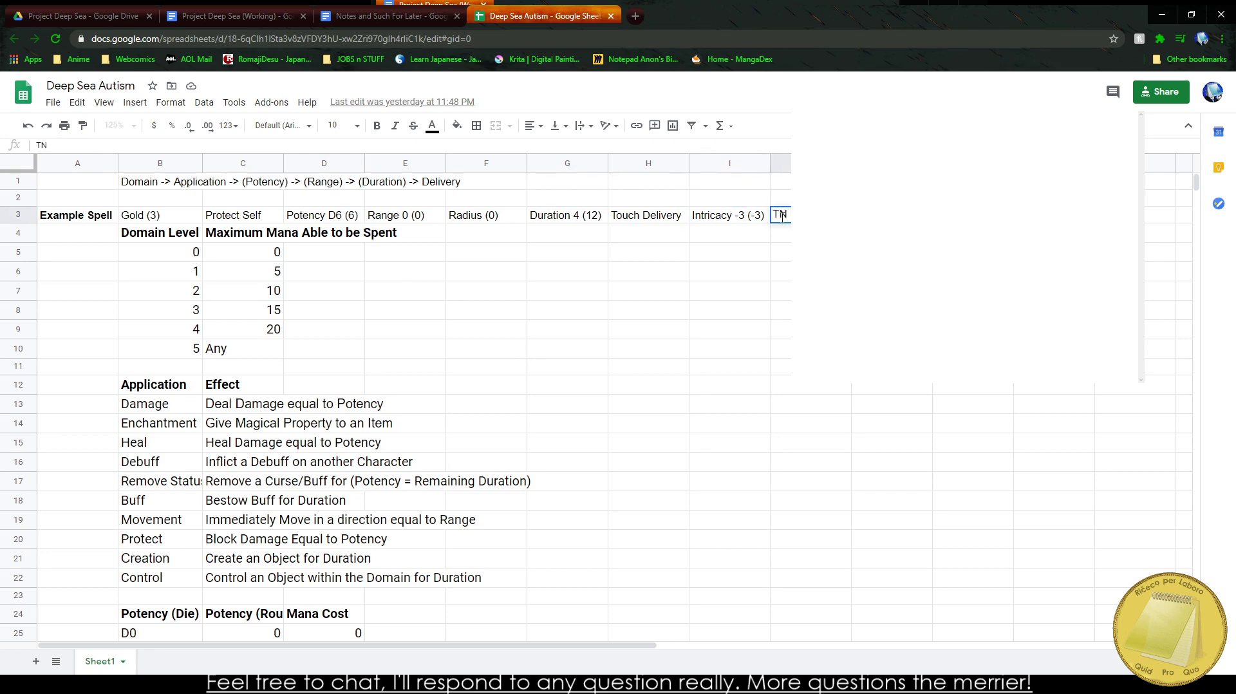
{"action": "key", "text": "BackSpace"}
{"action": "key", "text": "BackSpace"}
{"action": "type", "text": "15 MANA / TN"}
{"action": "scroll", "coordinate": [640, 267], "scroll_direction": "down", "scroll_amount": 15}
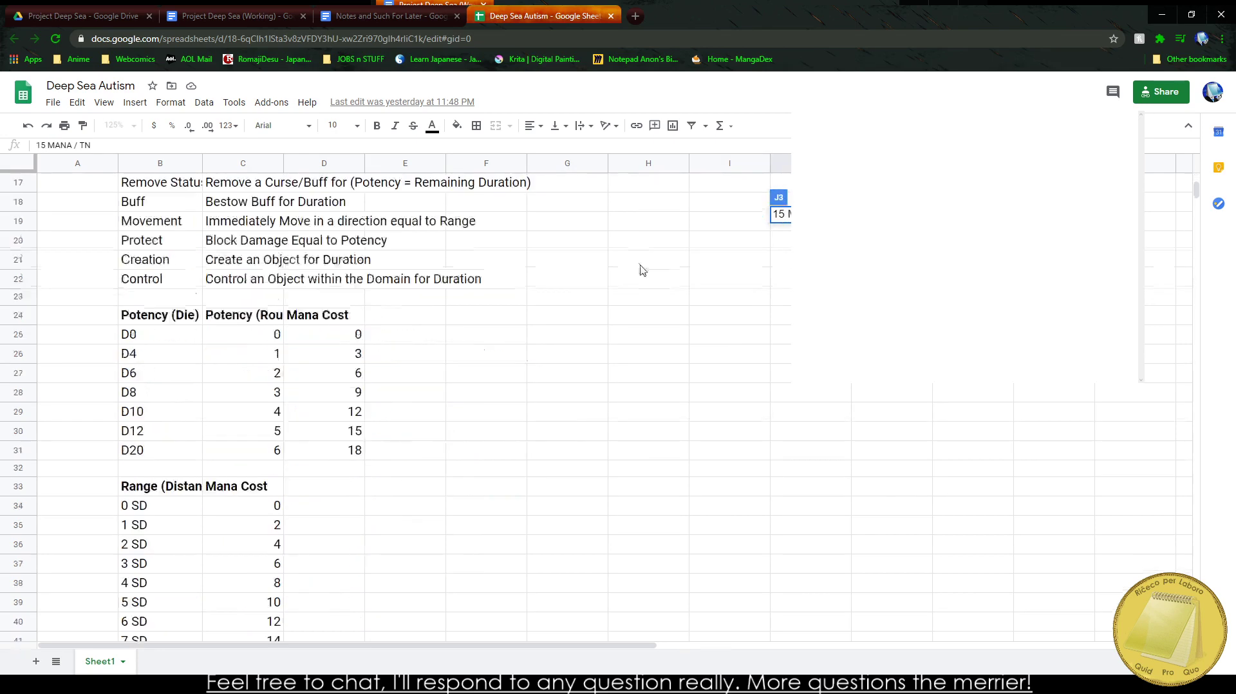
{"action": "scroll", "coordinate": [560, 369], "scroll_direction": "down", "scroll_amount": 3}
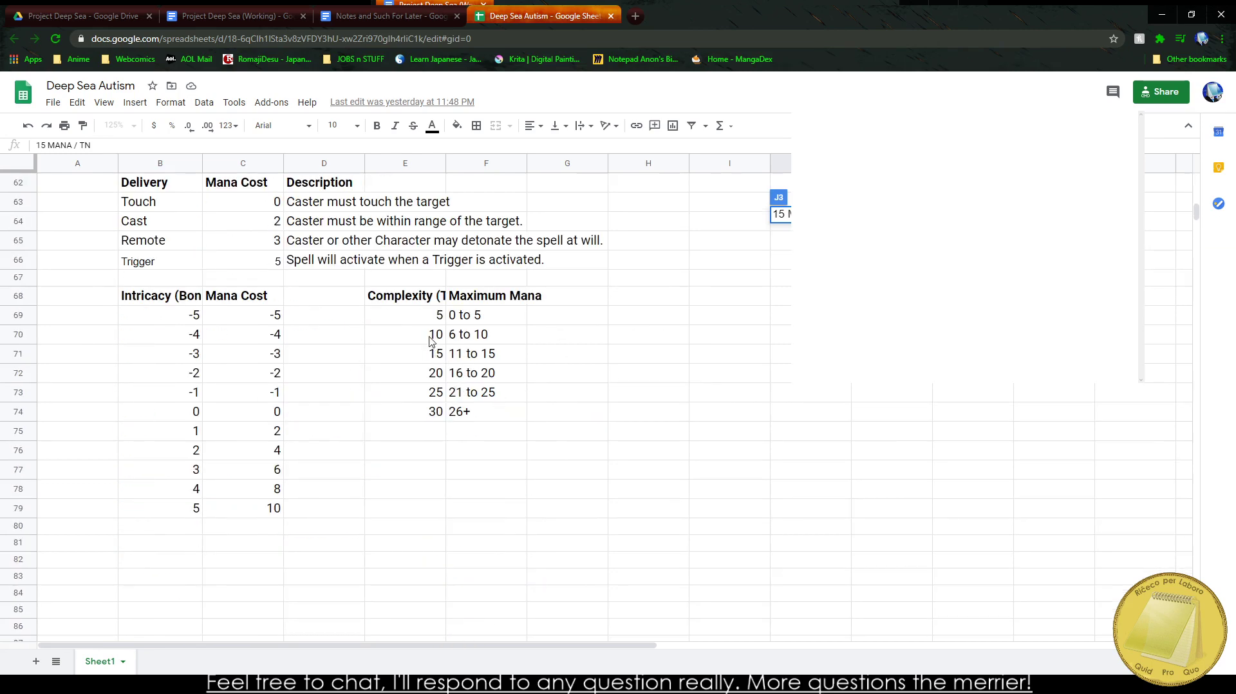
{"action": "scroll", "coordinate": [605, 344], "scroll_direction": "up", "scroll_amount": 2}
{"action": "type", "text": "1"}
{"action": "scroll", "coordinate": [615, 344], "scroll_direction": "up", "scroll_amount": 17}
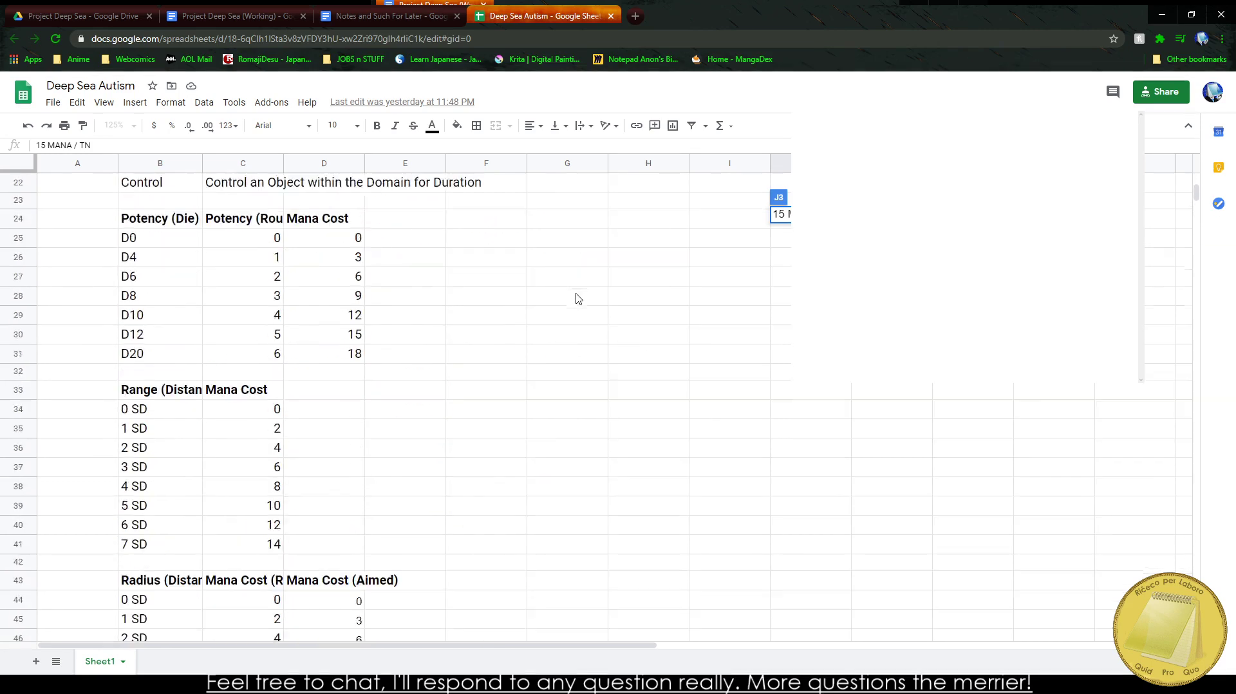
{"action": "type", "text": "5"}
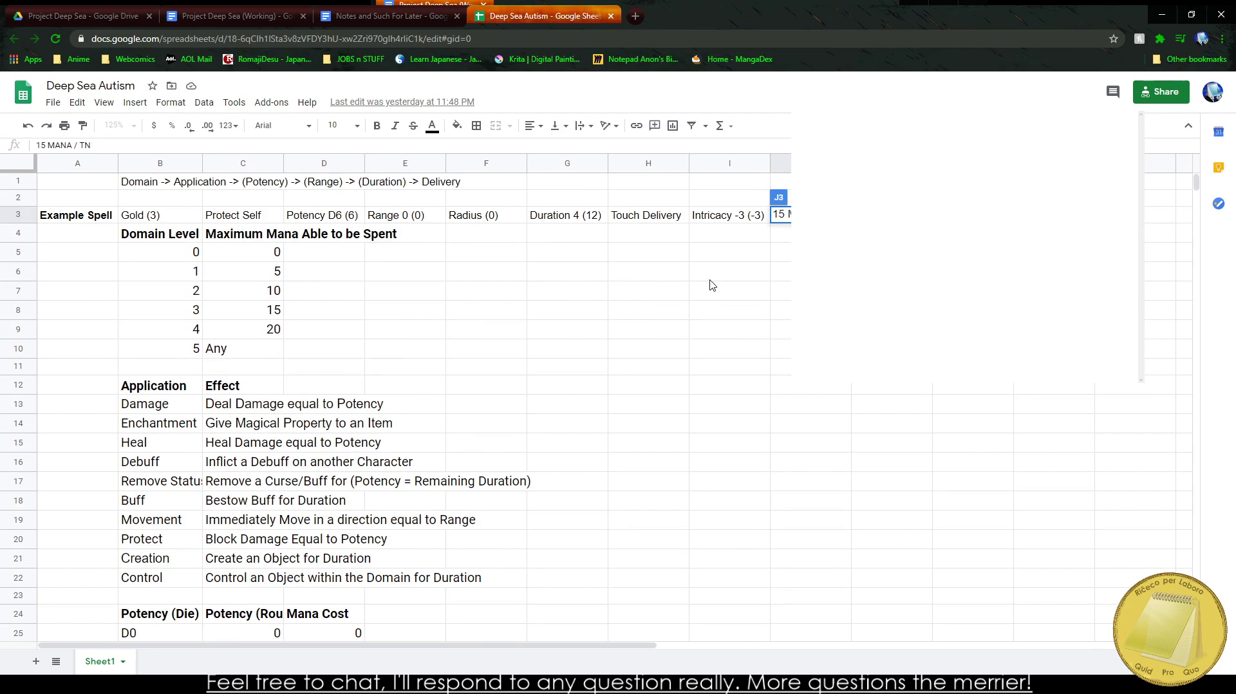
{"action": "key", "text": "BackSpace"}
{"action": "key", "text": "BackSpace"}
{"action": "type", "text": "15"}
{"action": "left_click", "coordinate": [656, 280]}
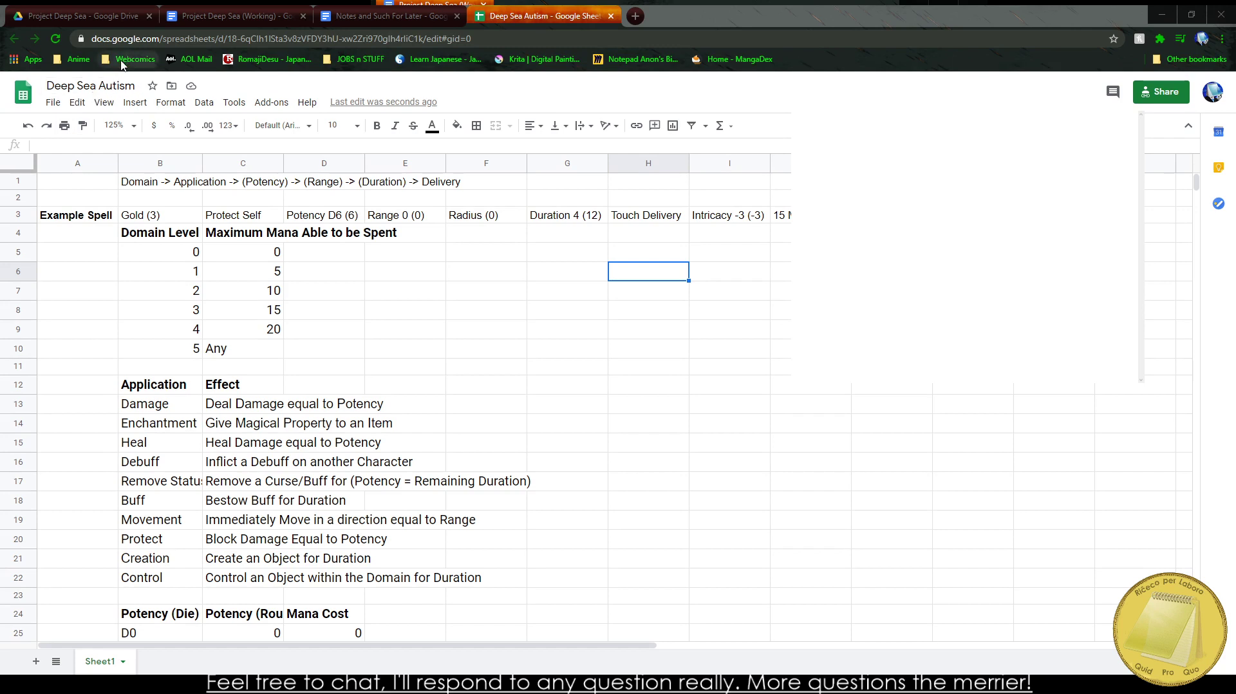
Step: Highlight the Example Spell row from the Gold domain to the mana and TN cell and examine the tables below it down to Delivery
{"action": "left_click_drag", "start_coordinate": [139, 192], "coordinate": [762, 204]}
{"action": "left_click", "coordinate": [151, 200]}
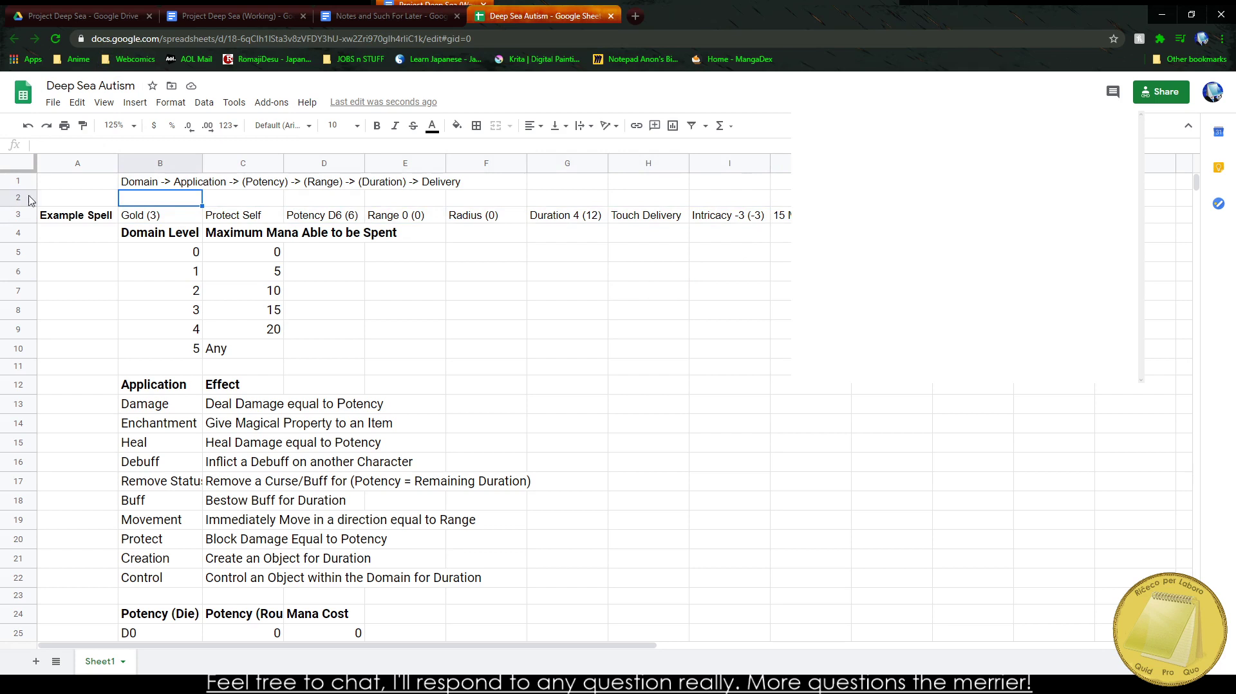
{"action": "left_click_drag", "start_coordinate": [158, 216], "coordinate": [766, 218]}
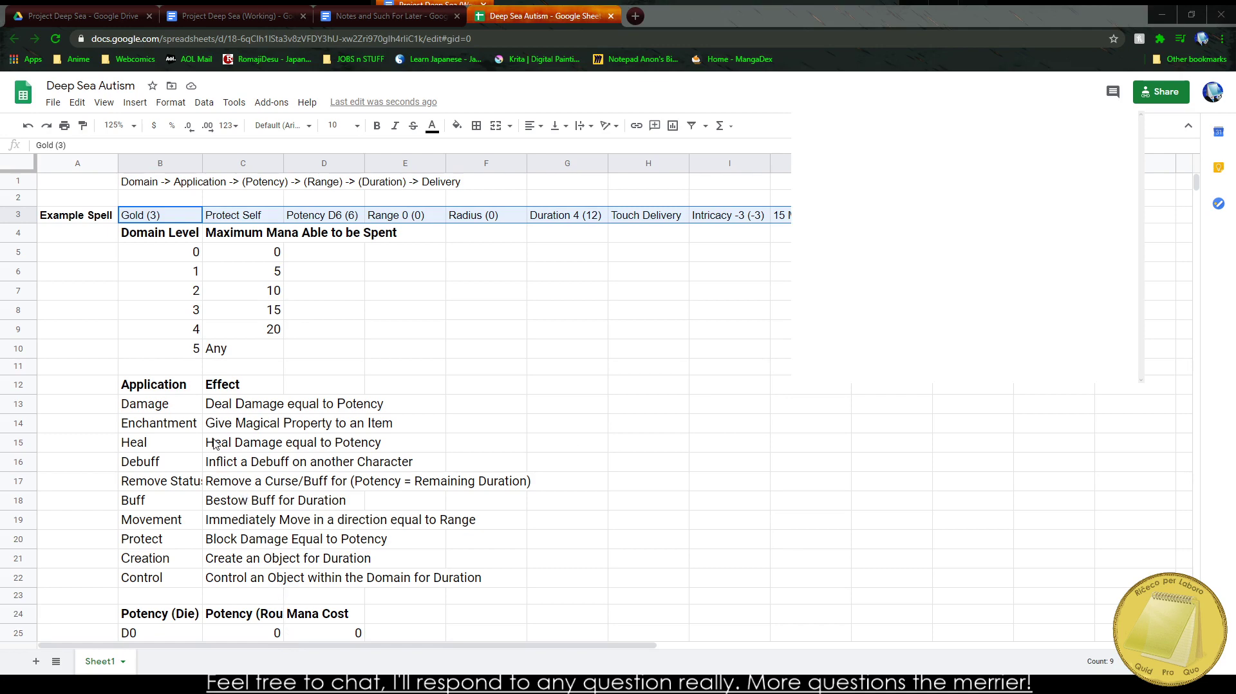
{"action": "scroll", "coordinate": [214, 444], "scroll_direction": "down", "scroll_amount": 4}
{"action": "scroll", "coordinate": [198, 400], "scroll_direction": "up", "scroll_amount": 2}
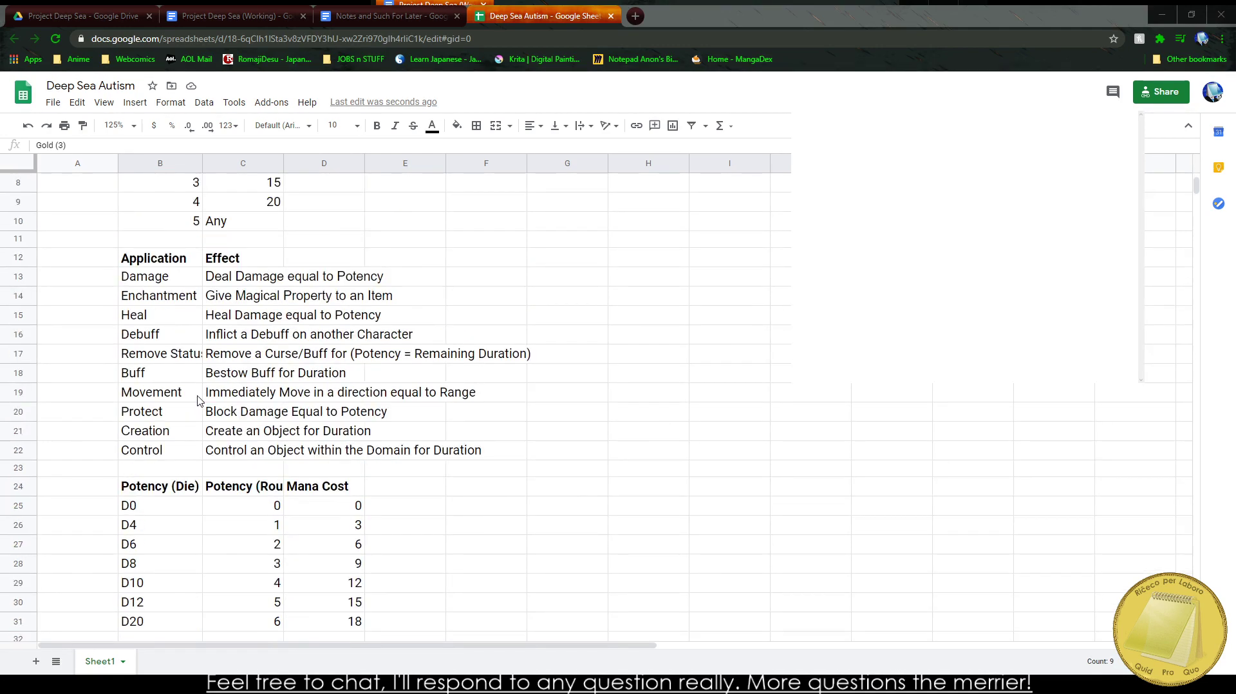
{"action": "scroll", "coordinate": [180, 573], "scroll_direction": "down", "scroll_amount": 12}
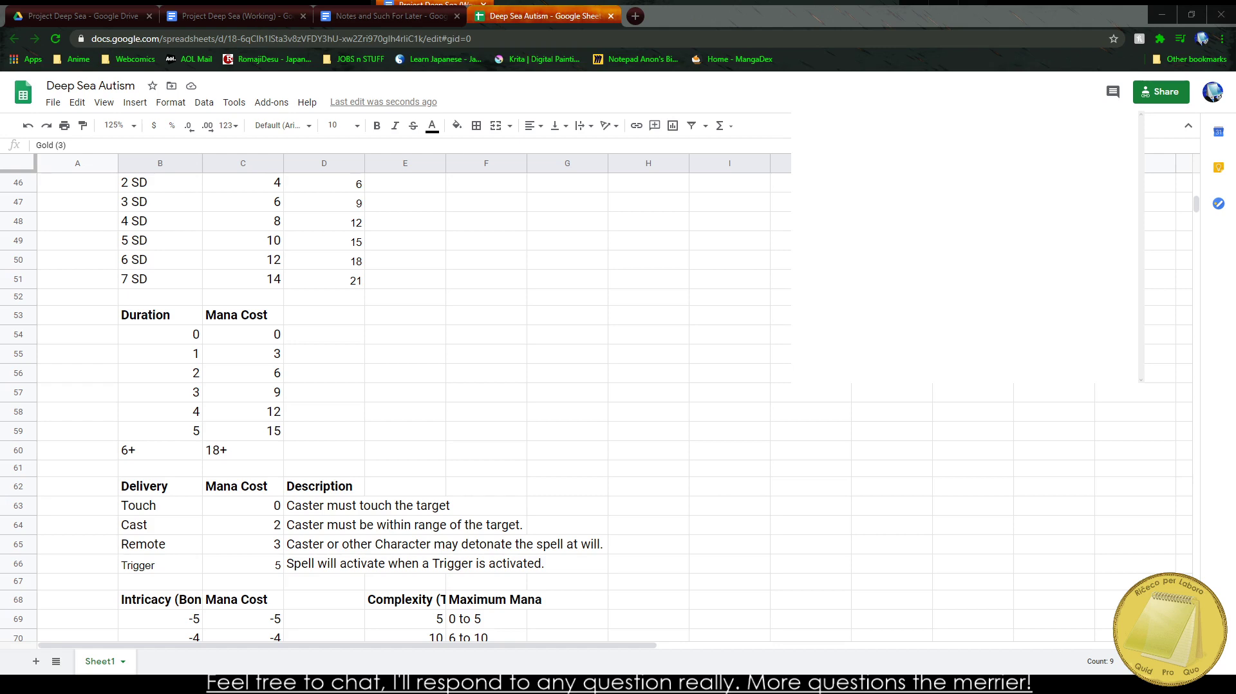
Step: Switch to the Notes and Such For Later document and look over its Domain Level, Application, Potency and Range tables
{"action": "left_click", "coordinate": [372, 13]}
{"action": "scroll", "coordinate": [529, 270], "scroll_direction": "down", "scroll_amount": 13}
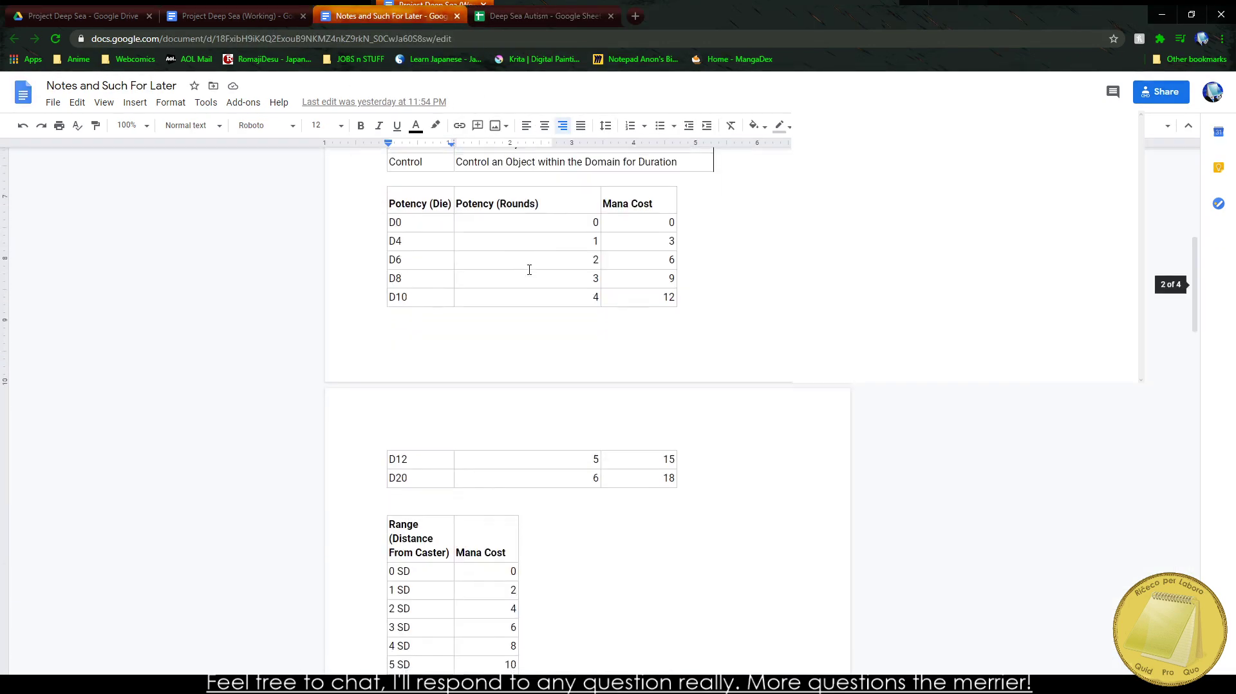
{"action": "scroll", "coordinate": [529, 270], "scroll_direction": "up", "scroll_amount": 13}
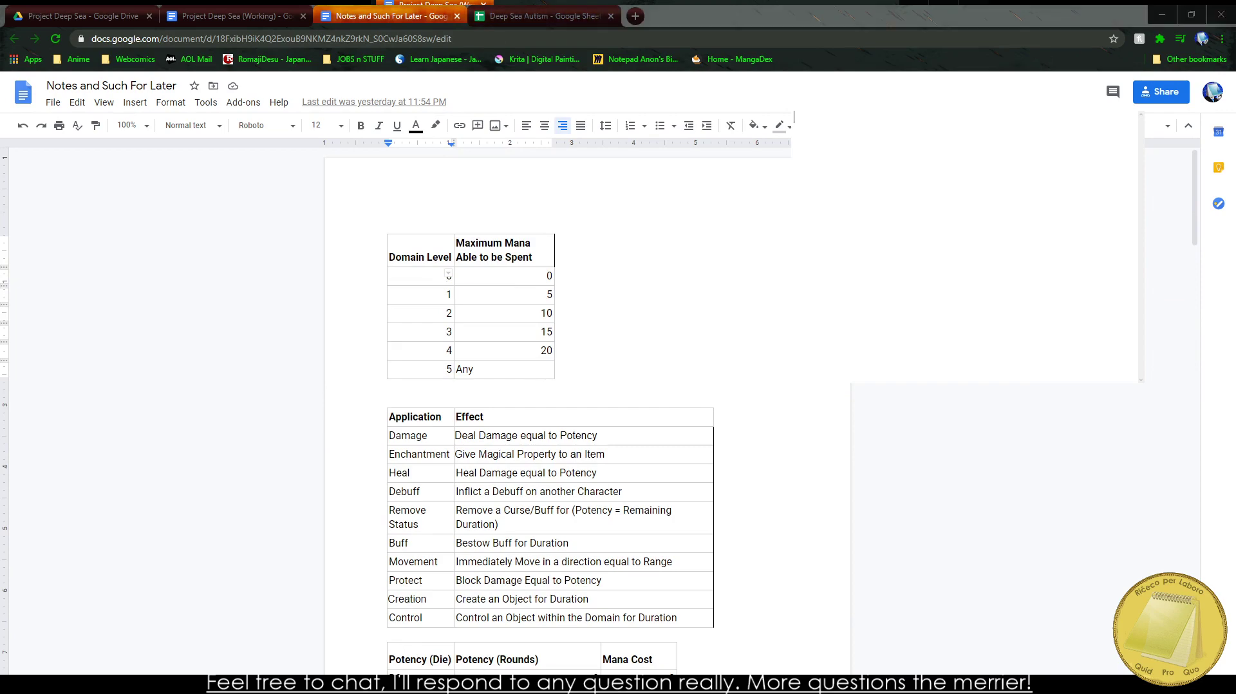
Step: Go to the Project Deep Sea (Working) document, past the TO-DO LIST, and find the blank page following the artwork
{"action": "key", "text": "ctrl+shift+Tab"}
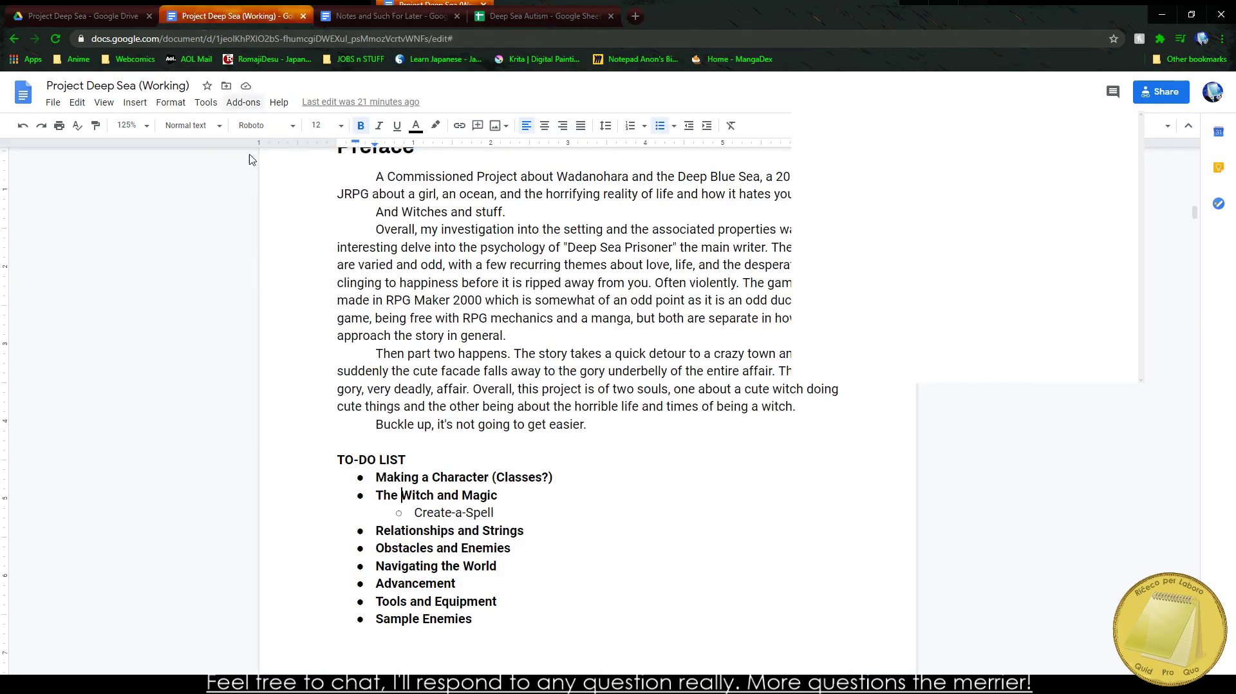
{"action": "scroll", "coordinate": [404, 382], "scroll_direction": "down", "scroll_amount": 10}
{"action": "scroll", "coordinate": [405, 383], "scroll_direction": "up", "scroll_amount": 6}
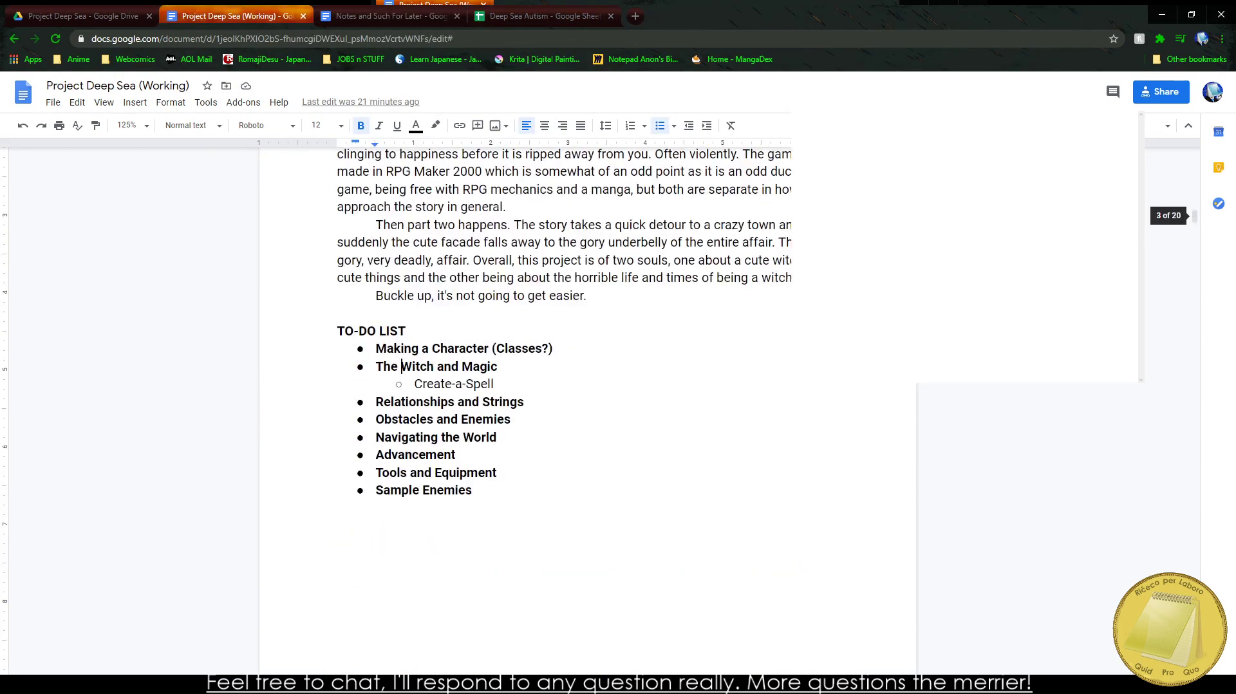
{"action": "left_click_drag", "start_coordinate": [1195, 218], "coordinate": [1194, 341]}
{"action": "left_click", "coordinate": [350, 444]}
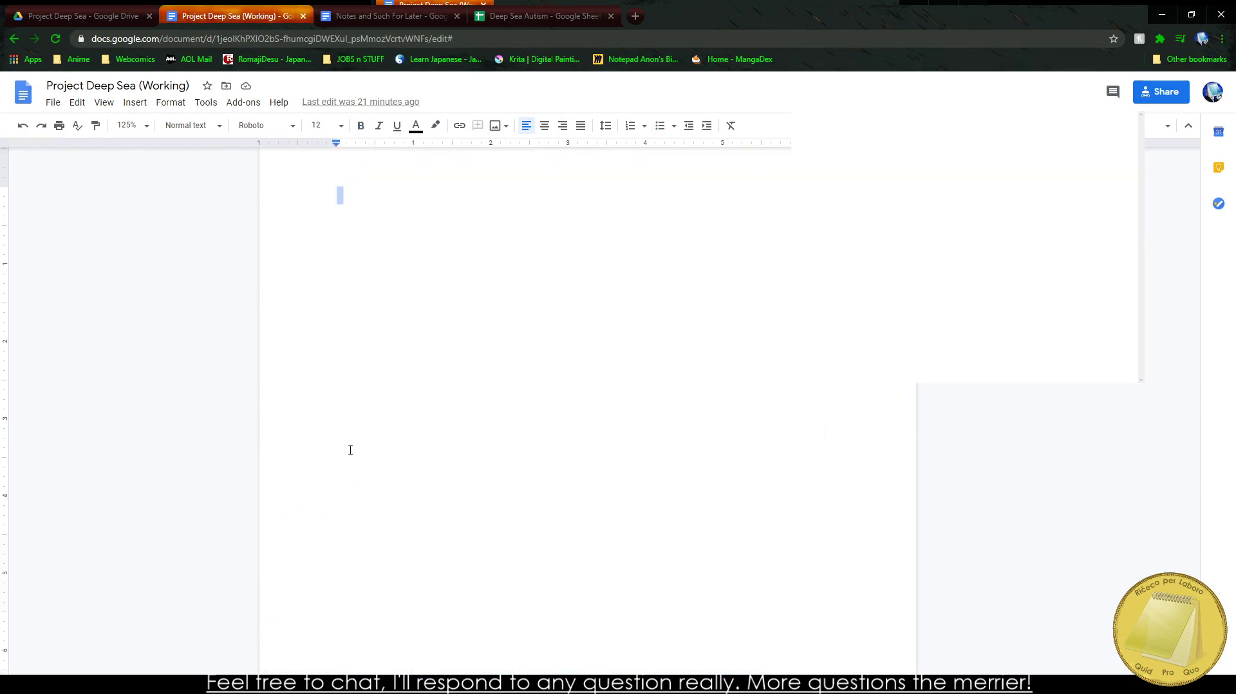
Step: In the blank note, add the heading "The Witch and Magic" and begin "Magic is used by most entities in the world to various degrees, whether augmenting"
{"action": "left_click", "coordinate": [794, 116]}
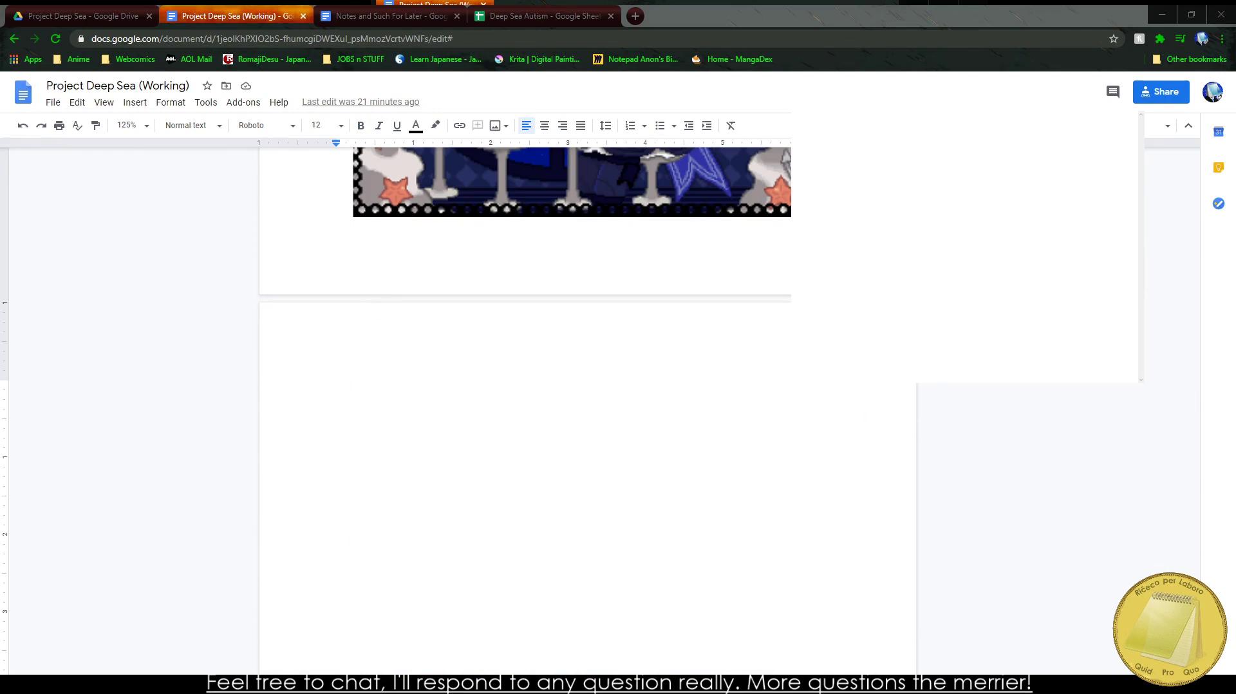
{"action": "type", "text": "The Witch and Magic"}
{"action": "key", "text": "Return"}
{"action": "key", "text": "Tab"}
{"action": "type", "text": "Magic is us"}
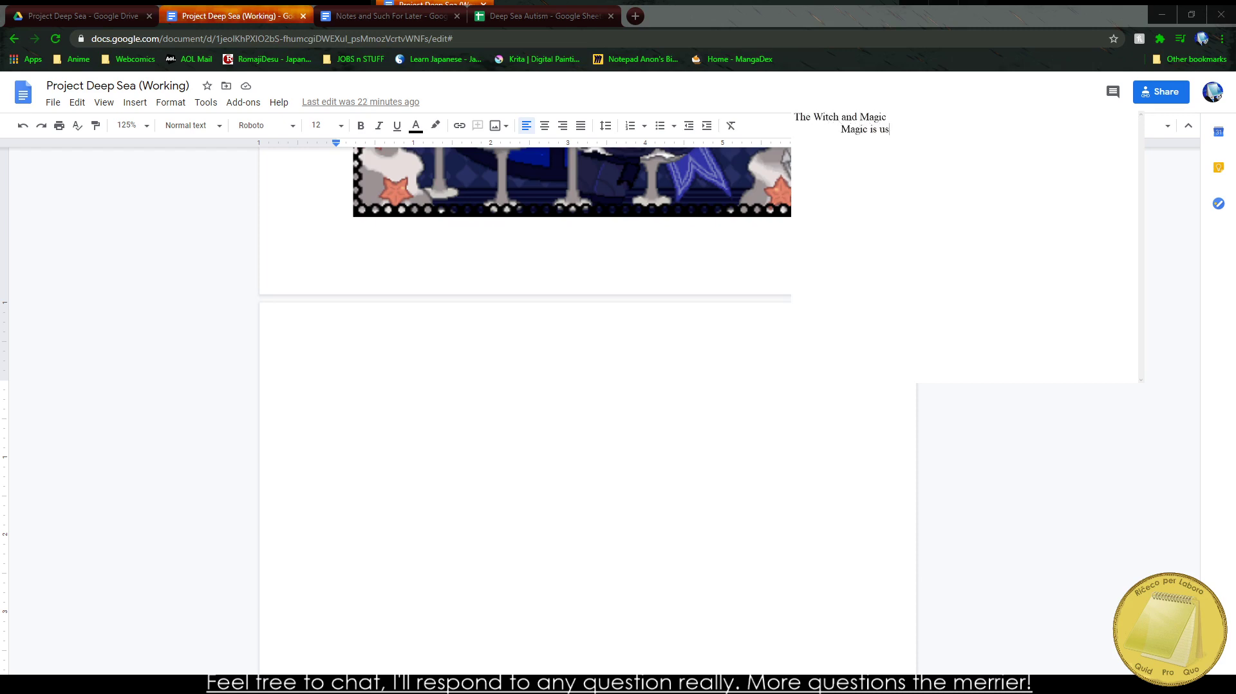
{"action": "type", "text": "e d by most entities in the world tovari"}
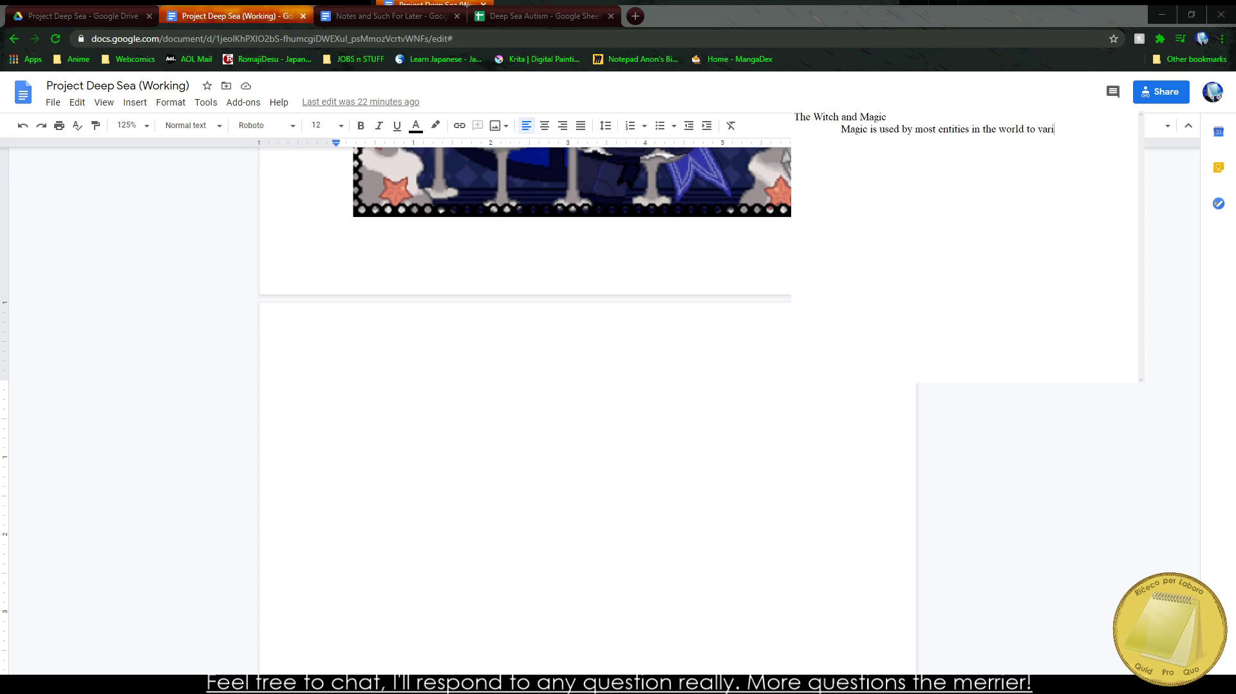
{"action": "type", "text": "ous degrees, whether augmenting "}
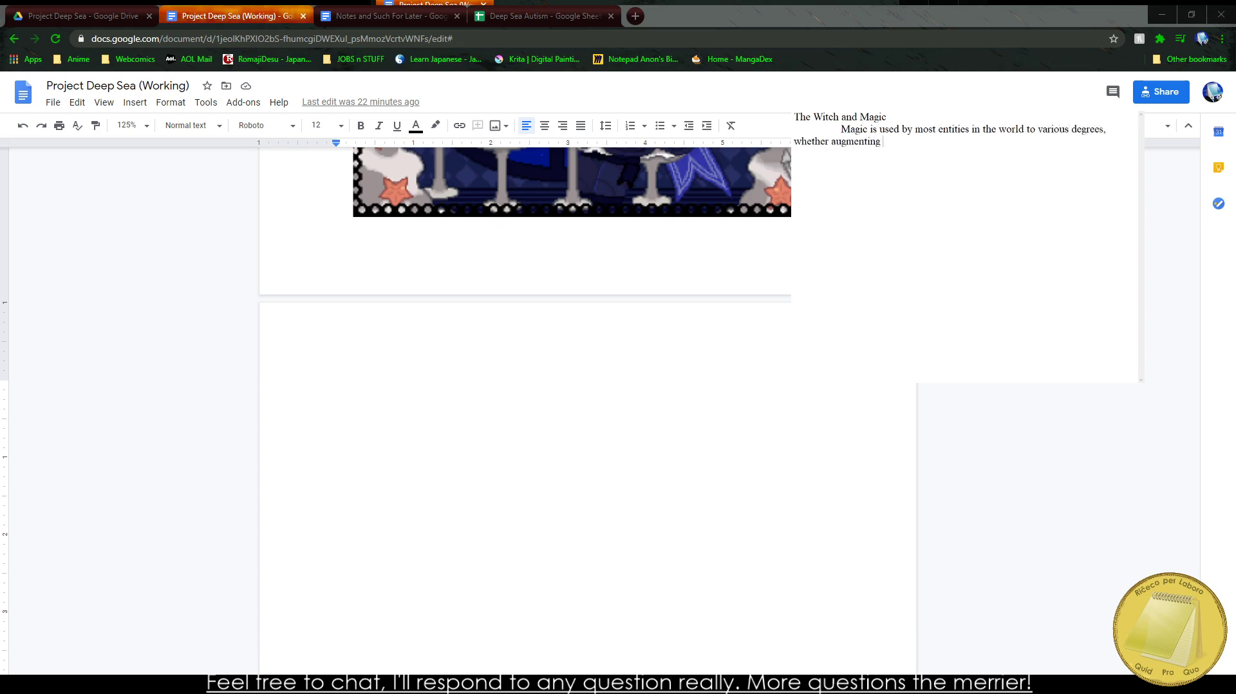
Step: Continue the paragraph with "themselves or allowing them to perform feats of the supernatural. Witches are one of the most competant"
{"action": "type", "text": "themselves or allowing them to perf"}
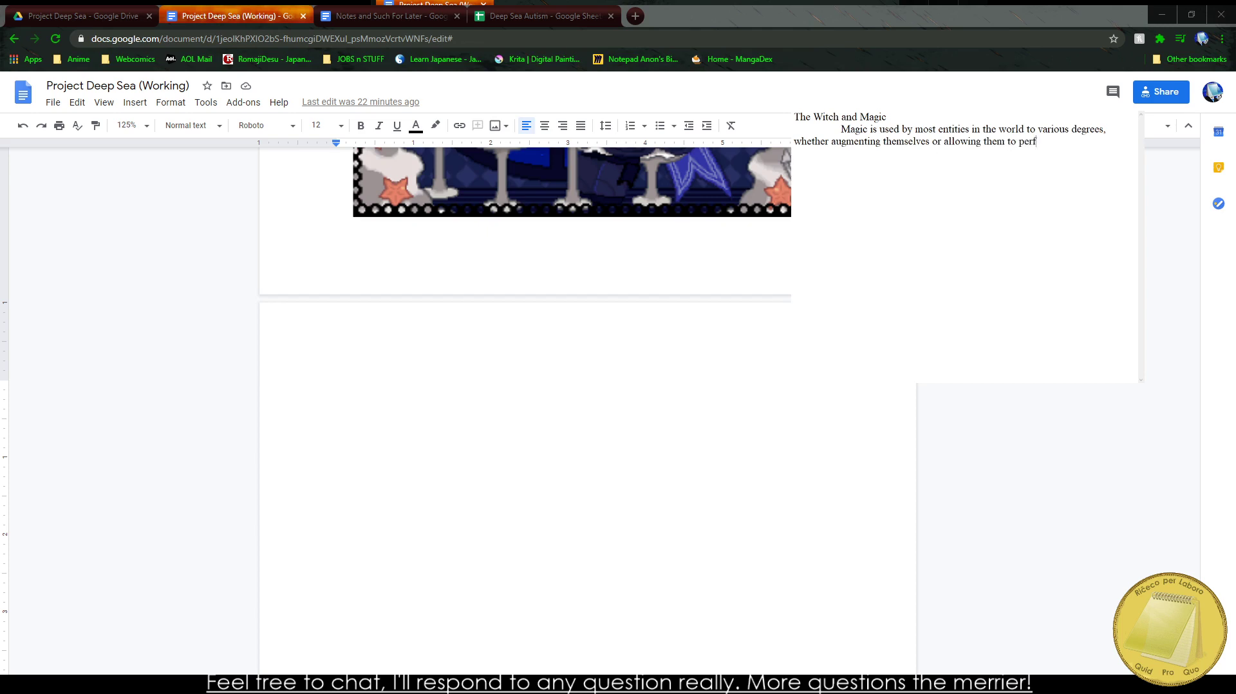
{"action": "type", "text": "orm feats of the supernat"}
{"action": "type", "text": "ural"}
{"action": "type", "text": ". Witches are the"}
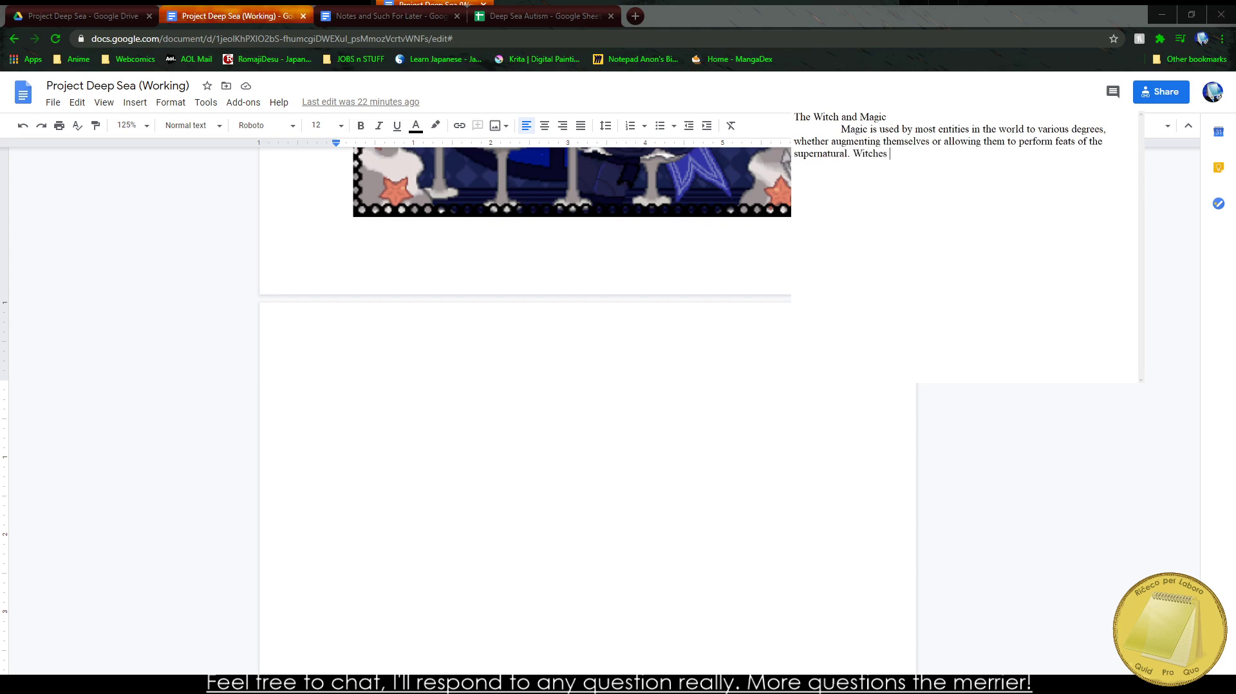
{"action": "key", "text": "BackSpace"}
{"action": "key", "text": "BackSpace"}
{"action": "key", "text": "BackSpace"}
{"action": "key", "text": "BackSpace"}
{"action": "type", "text": "one of the most competant "}
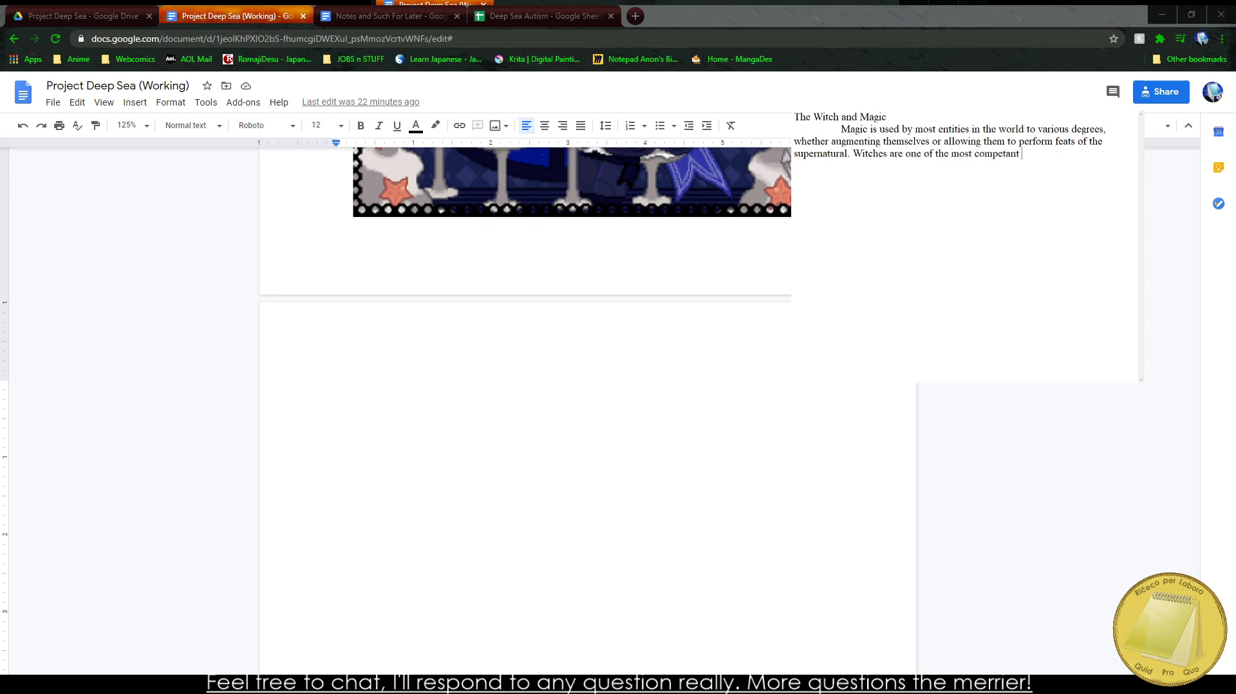
Step: Extend the sentence about Witches with "individudals when it come to the manipulation of the arcane which allows them to tap"
{"action": "type", "text": "individudals when it comes to ca"}
{"action": "key", "text": "BackSpace"}
{"action": "key", "text": "BackSpace"}
{"action": "key", "text": "BackSpace"}
{"action": "key", "text": "BackSpace"}
{"action": "key", "text": "BackSpace"}
{"action": "key", "text": "BackSpace"}
{"action": "key", "text": "BackSpace"}
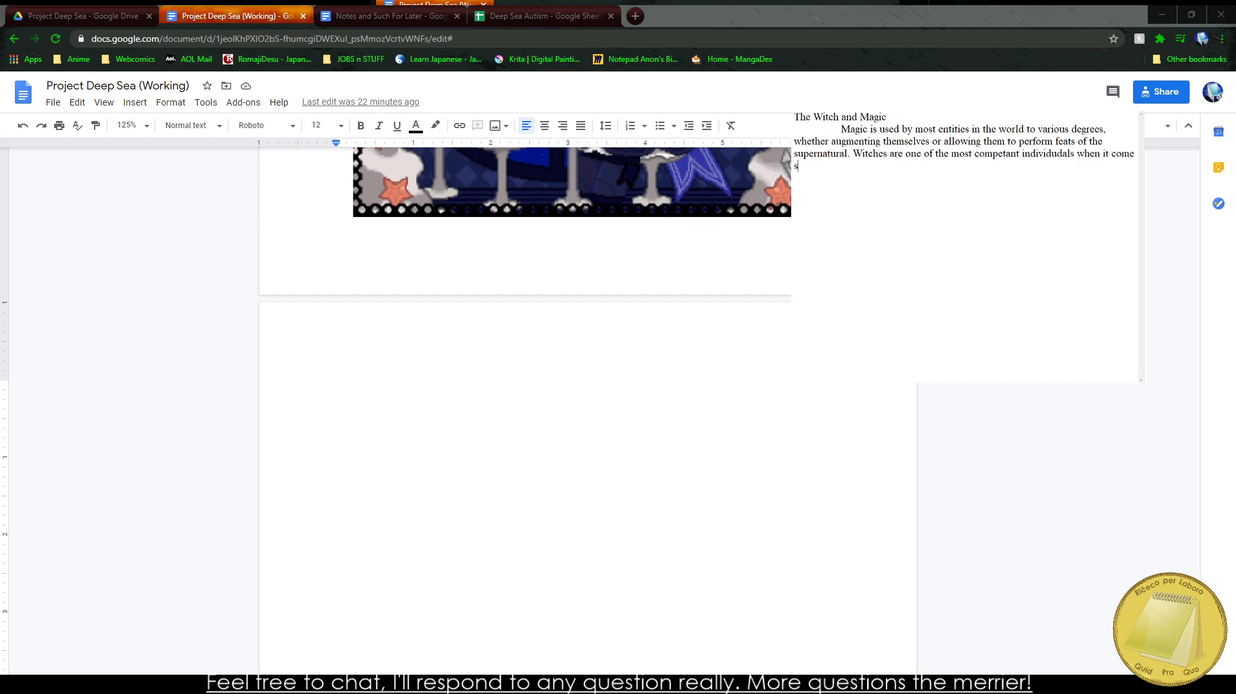
{"action": "type", "text": "to the "}
{"action": "type", "text": "manipulation of t"}
{"action": "type", "text": "he arcane whi"}
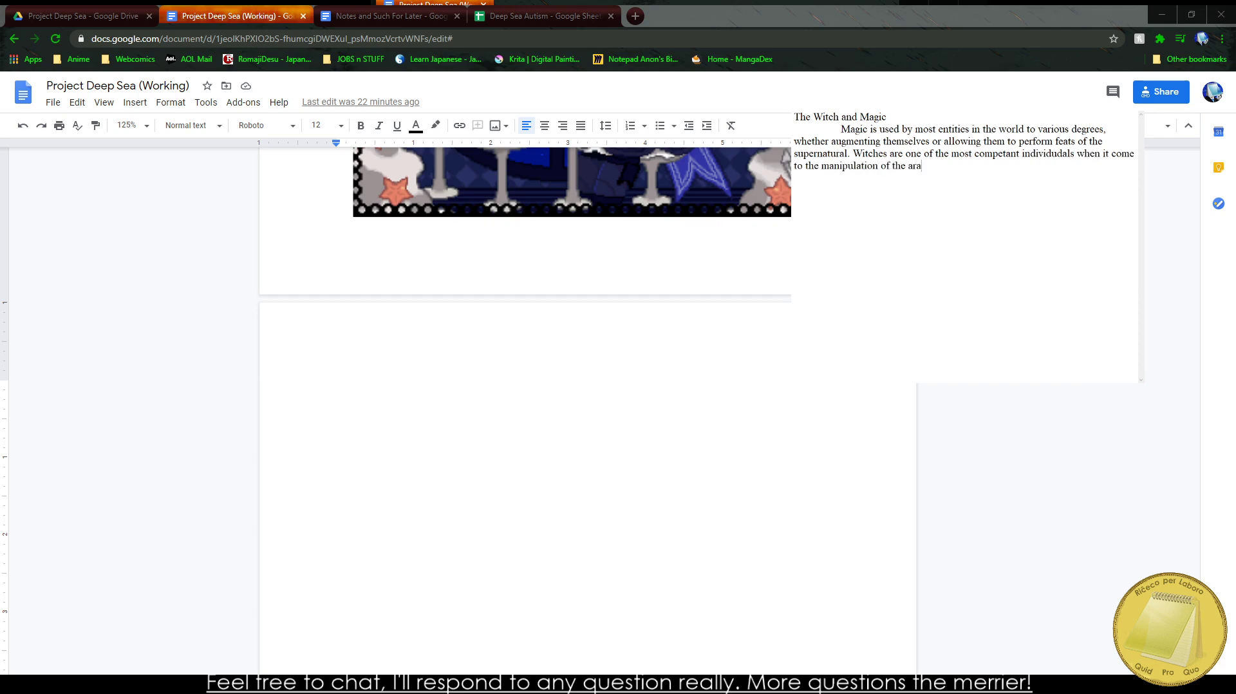
{"action": "type", "text": "ch allows them to tap "}
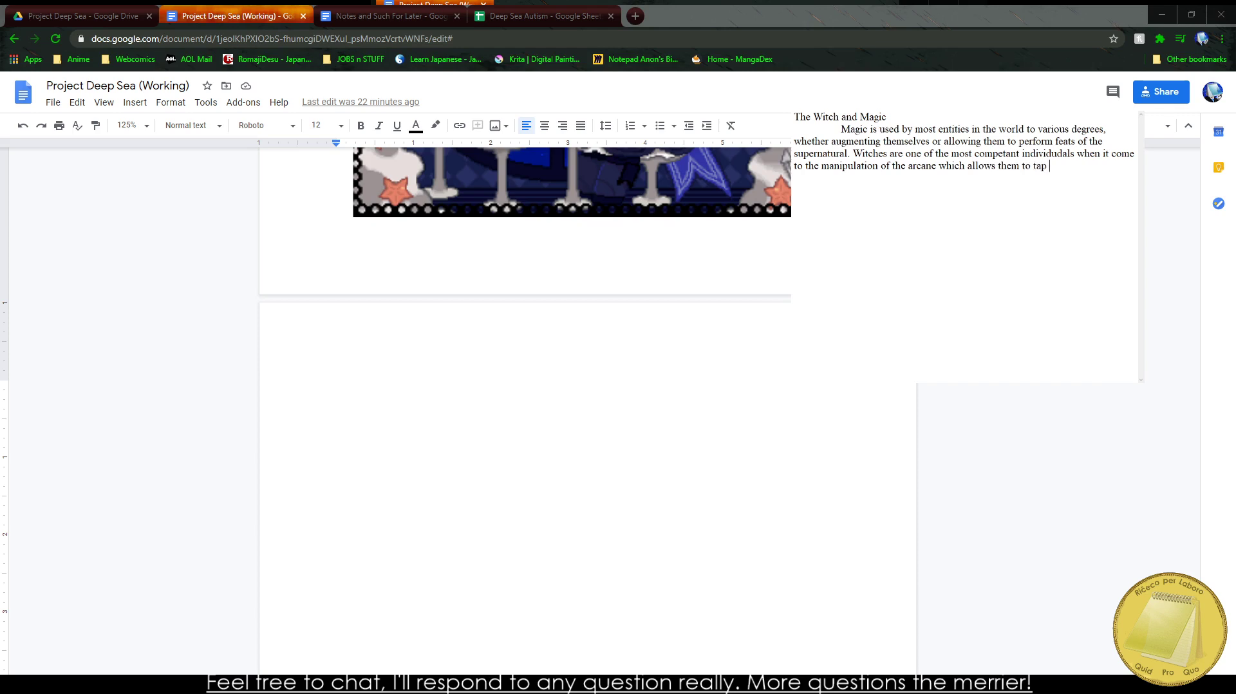
Step: End the sentence about Witches with "into magic that is difficult for even the most expierenced non-Witch magician."
{"action": "type", "text": "into magic that is diffi"}
{"action": "type", "text": "cult for tv"}
{"action": "key", "text": "BackSpace"}
{"action": "key", "text": "BackSpace"}
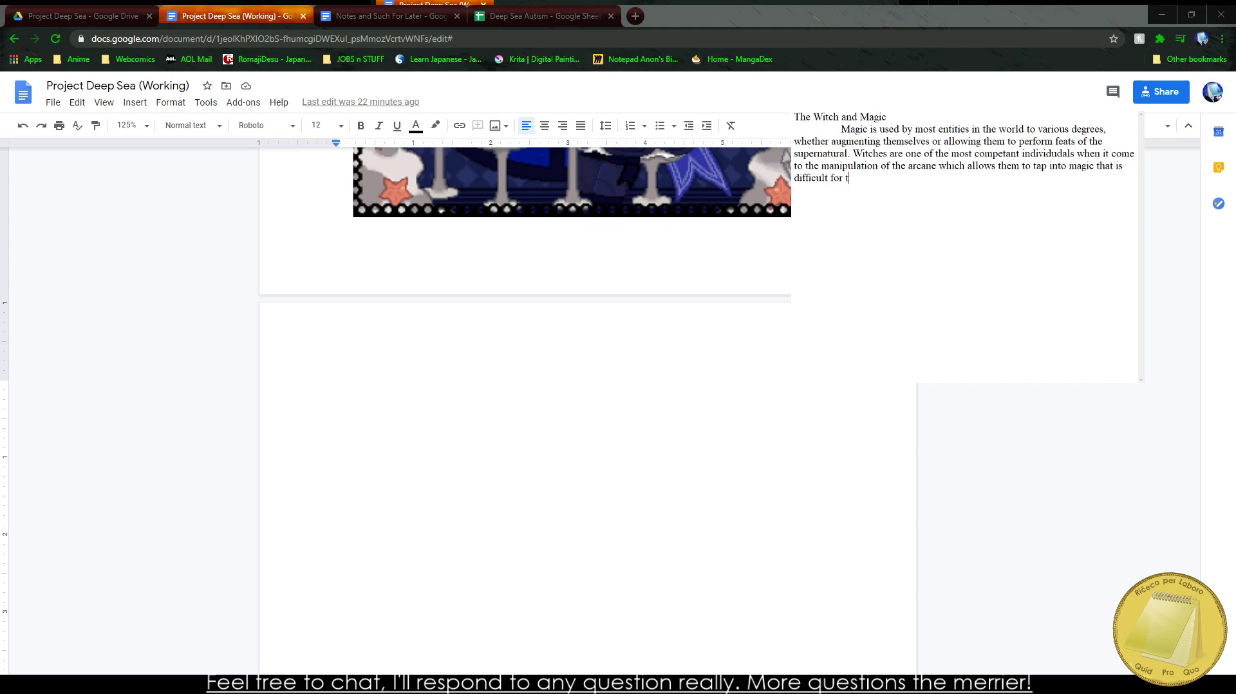
{"action": "type", "text": "even the most experienced non-w"}
{"action": "key", "text": "BackSpace"}
{"action": "type", "text": "Witch"}
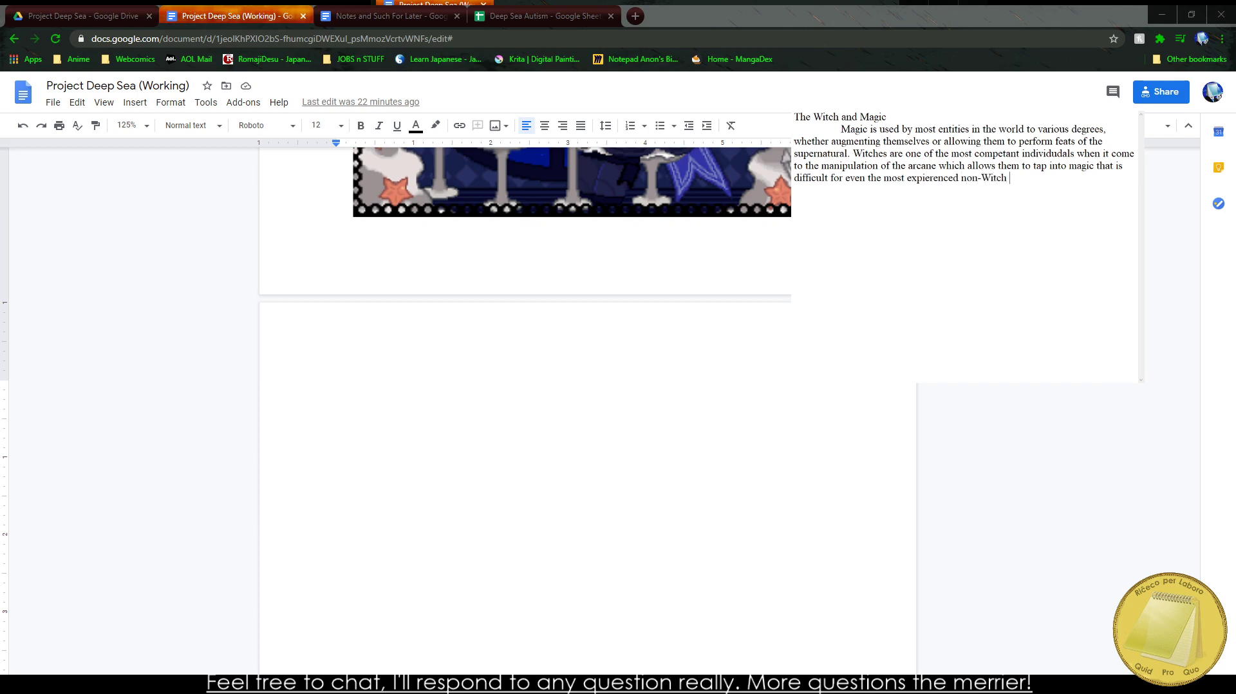
{"action": "type", "text": " caster."}
{"action": "key", "text": "BackSpace"}
{"action": "key", "text": "BackSpace"}
{"action": "key", "text": "BackSpace"}
{"action": "key", "text": "BackSpace"}
{"action": "key", "text": "BackSpace"}
{"action": "key", "text": "BackSpace"}
{"action": "key", "text": "BackSpace"}
{"action": "type", "text": "magician"}
Step: Copy the whole note into the blank page below the artwork in the Project Deep Sea (Working) document
{"action": "key", "text": "ctrl+a"}
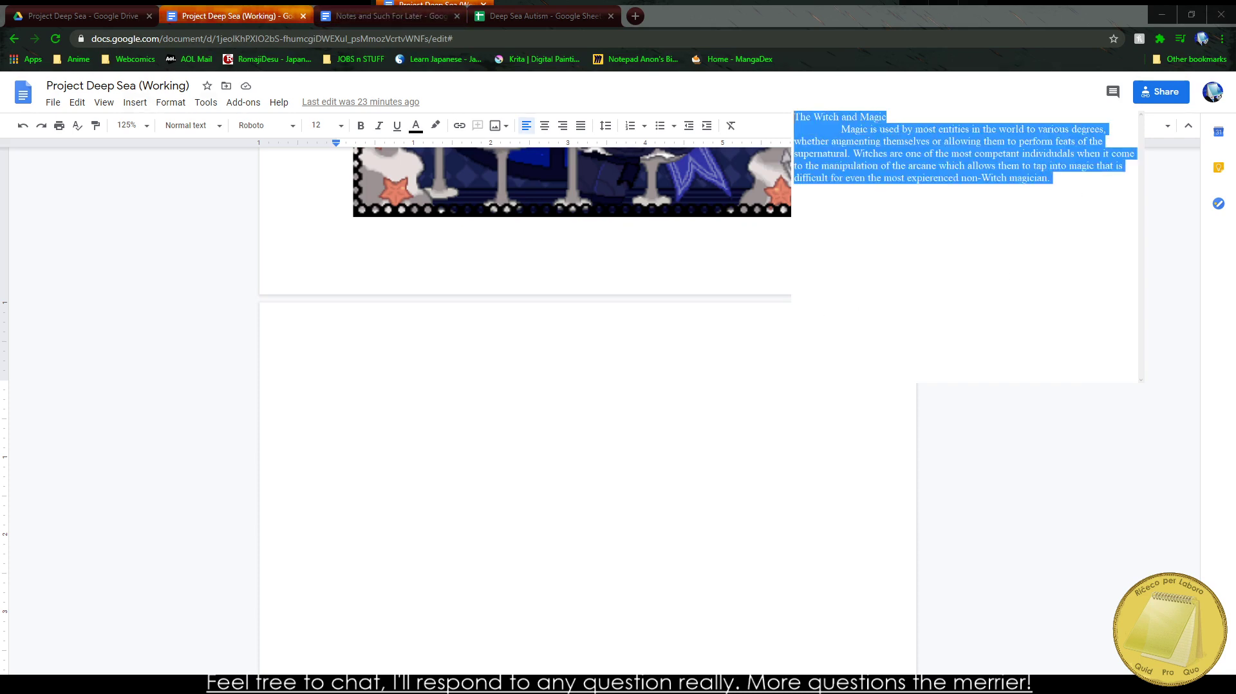
{"action": "left_click", "coordinate": [369, 385]}
{"action": "type", "text": "The Witch and Magic \tMagic is used by most entities in the world to various degrees, whether augmenting themselves or allowing them to perform feats of the supernatural. Witches are one of the most competant individudals when it come to the manipulation of the arcane which allows them to tap into magic that is difficult for even the most expierenced non-Witch magician."}
Step: Format the line "The Witch and Magic" as Heading 1
{"action": "left_click_drag", "start_coordinate": [334, 389], "coordinate": [462, 388]}
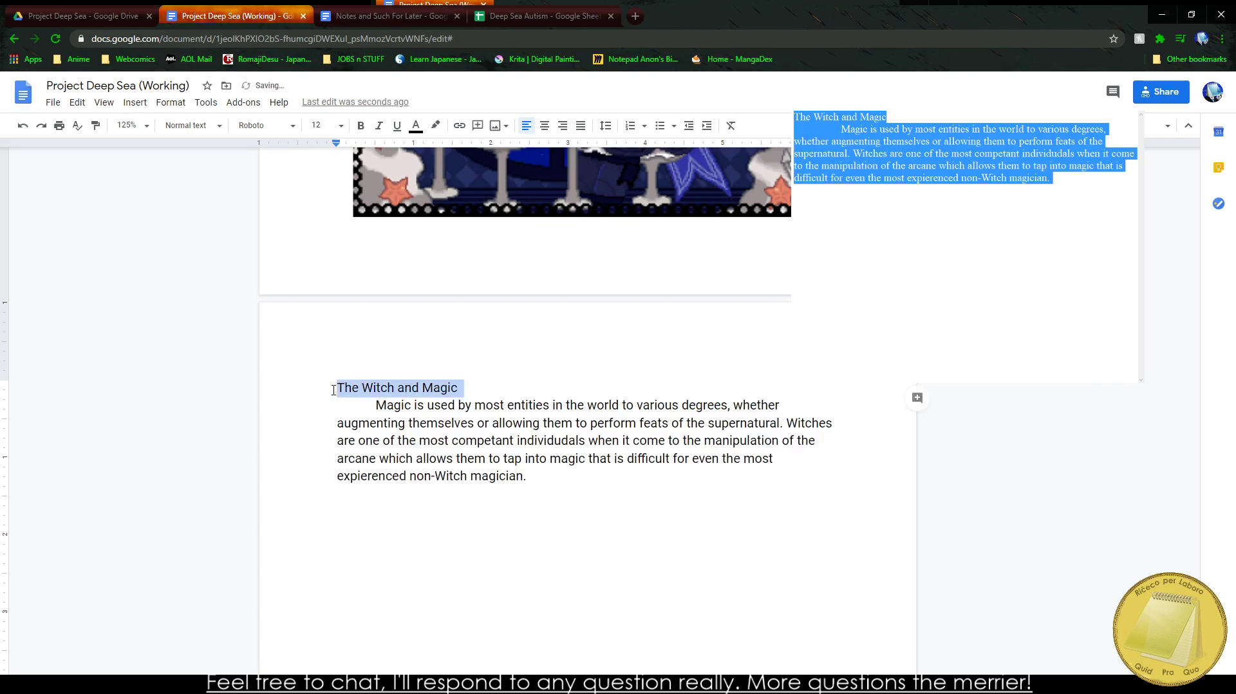
{"action": "left_click", "coordinate": [215, 127]}
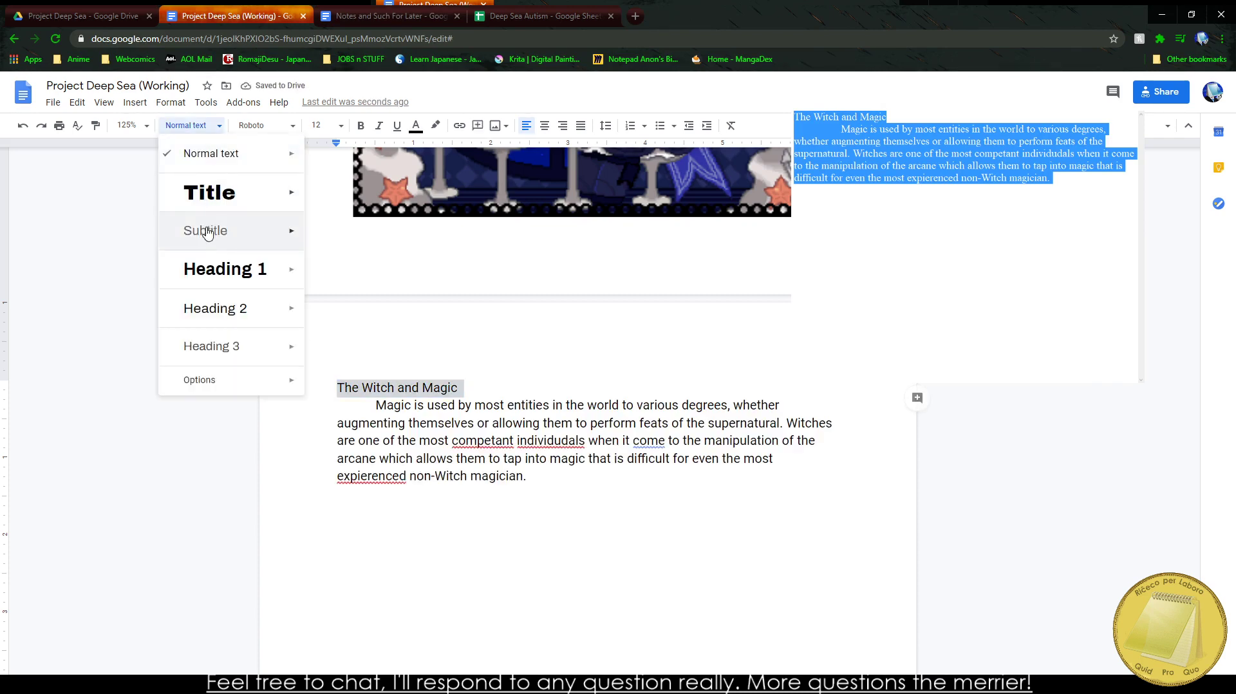
{"action": "left_click", "coordinate": [213, 268]}
Step: Correct the misspelled words in the Witch and Magic paragraph to "competent", "individuals" and "experienced"
{"action": "left_click", "coordinate": [496, 473]}
{"action": "right_click", "coordinate": [497, 466]}
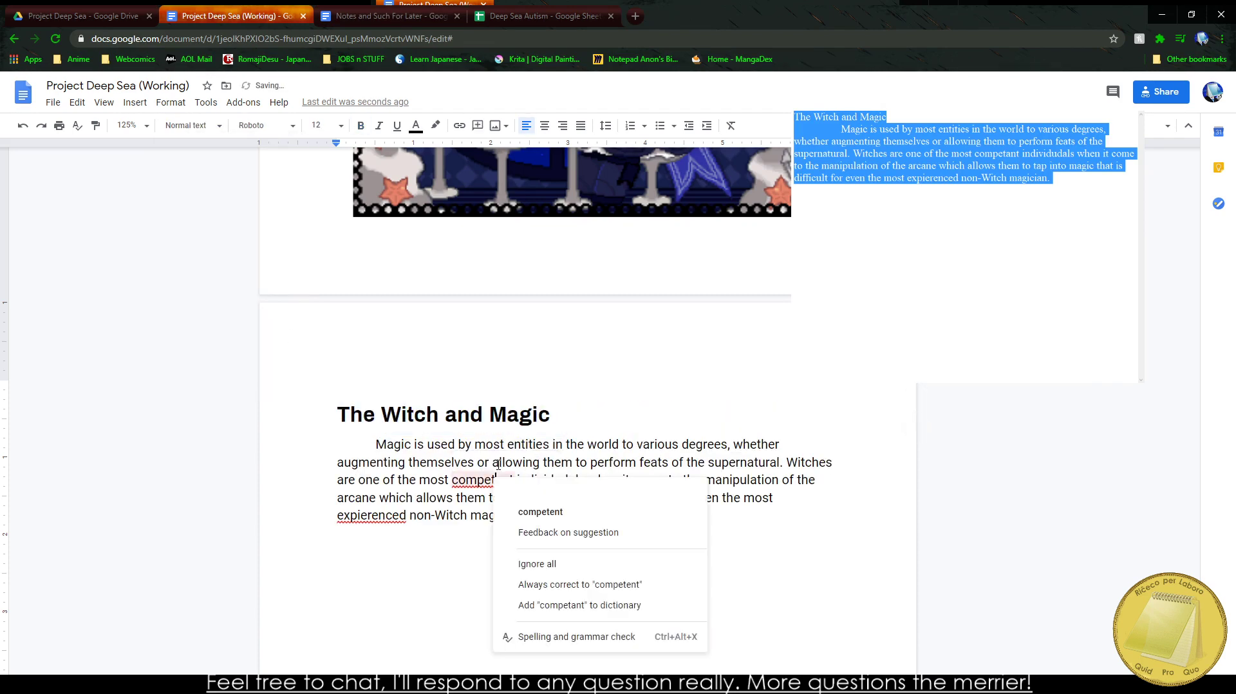
{"action": "left_click", "coordinate": [540, 512]}
{"action": "right_click", "coordinate": [554, 480]}
{"action": "left_click", "coordinate": [585, 518]}
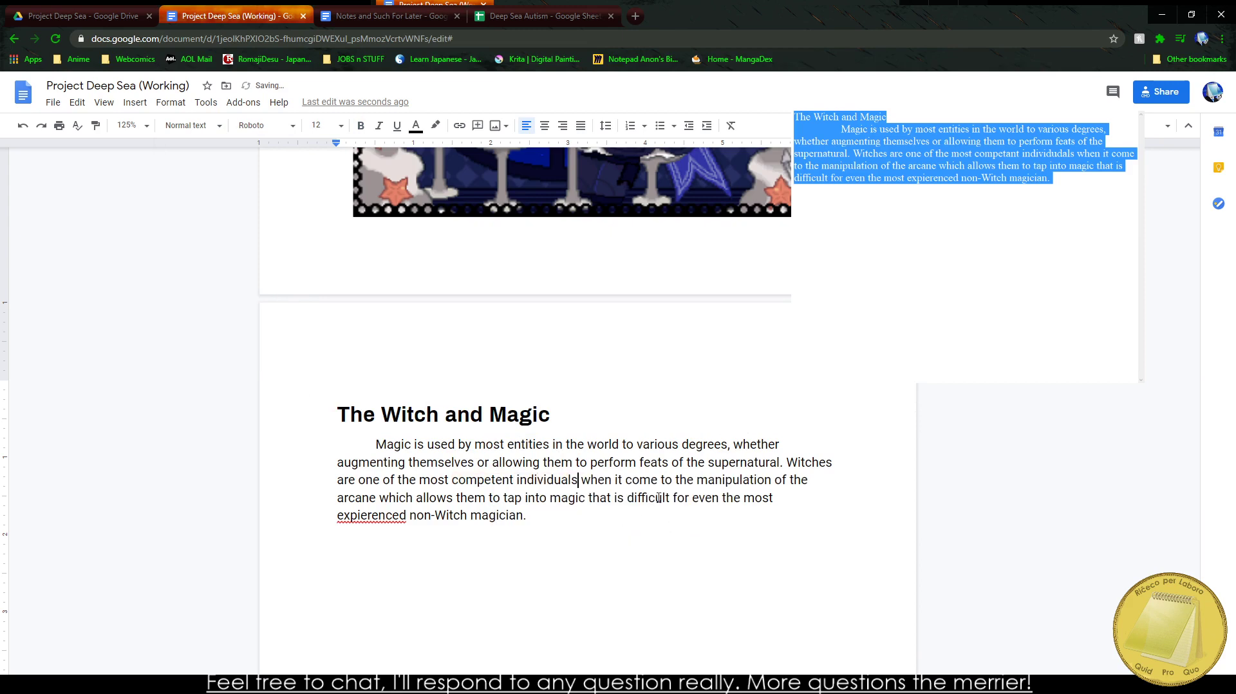
{"action": "right_click", "coordinate": [358, 519]}
{"action": "left_click", "coordinate": [397, 377]}
{"action": "left_click", "coordinate": [366, 533]}
{"action": "scroll", "coordinate": [385, 539], "scroll_direction": "down", "scroll_amount": 3}
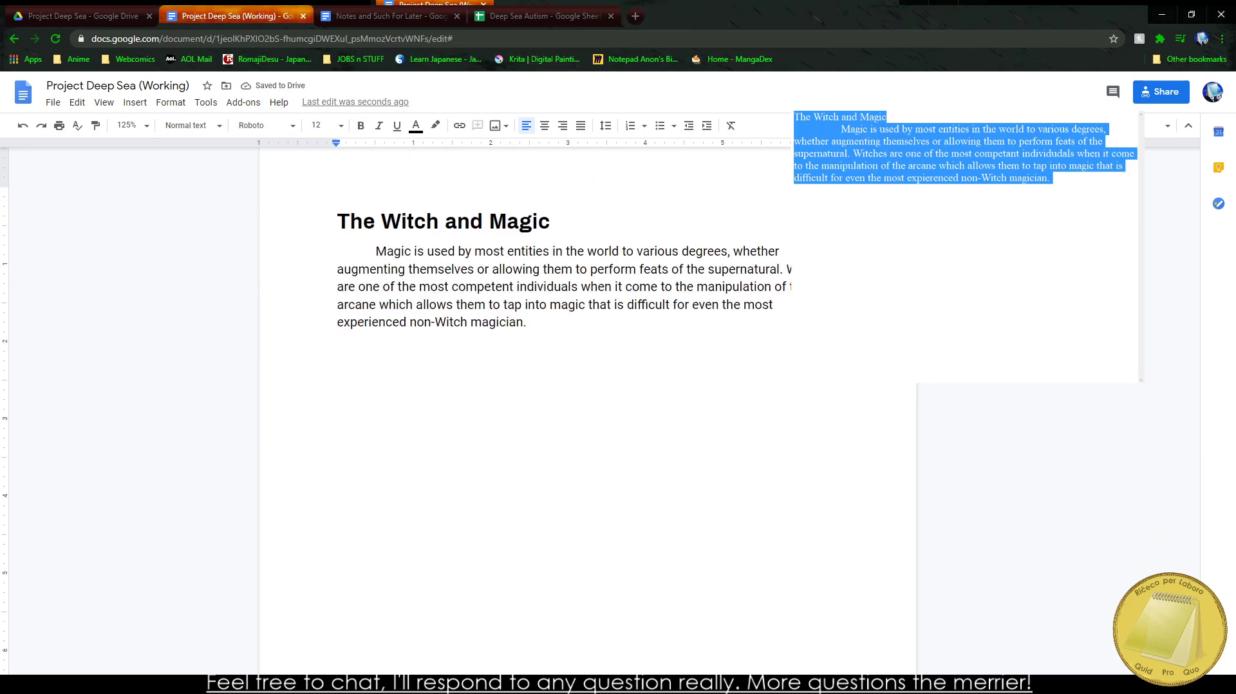
Step: Replace the note's contents with the heading line "The Domains of Magic" and an indented paragraph beginning "A Domain of Magic is a specfic vein of energy"
{"action": "key", "text": "Delete"}
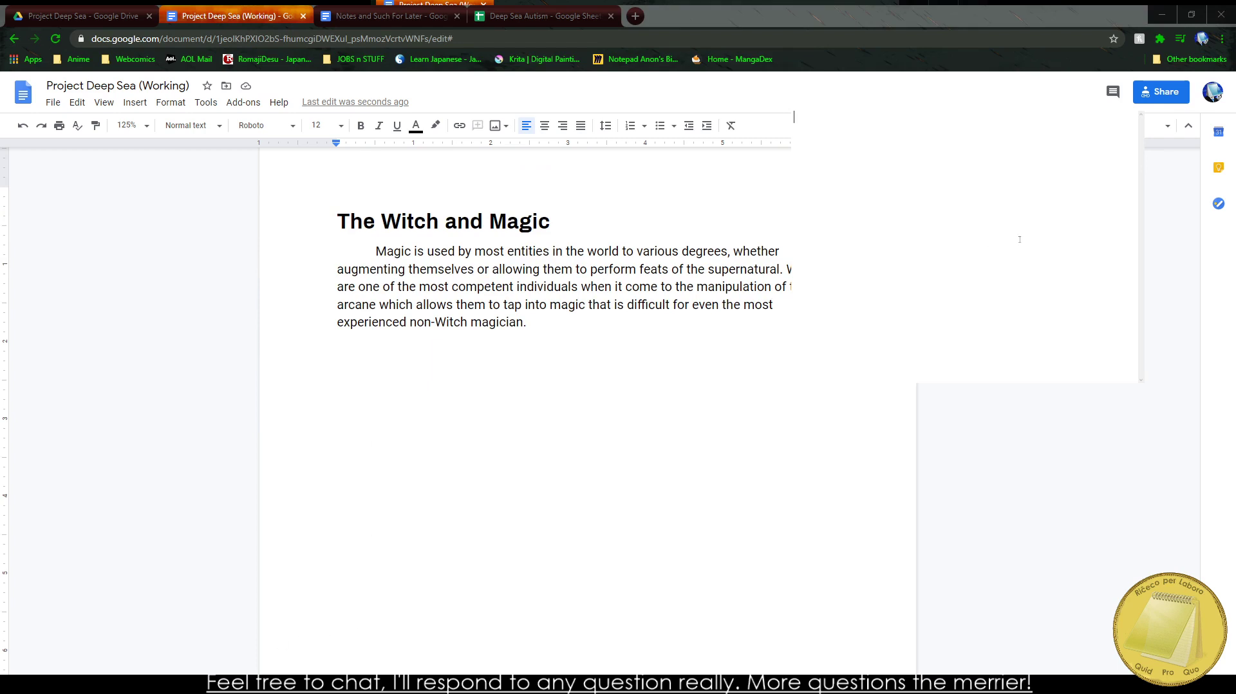
{"action": "type", "text": "The Domains of Magic"}
{"action": "key", "text": "Return"}
{"action": "type", "text": "A Domain of "}
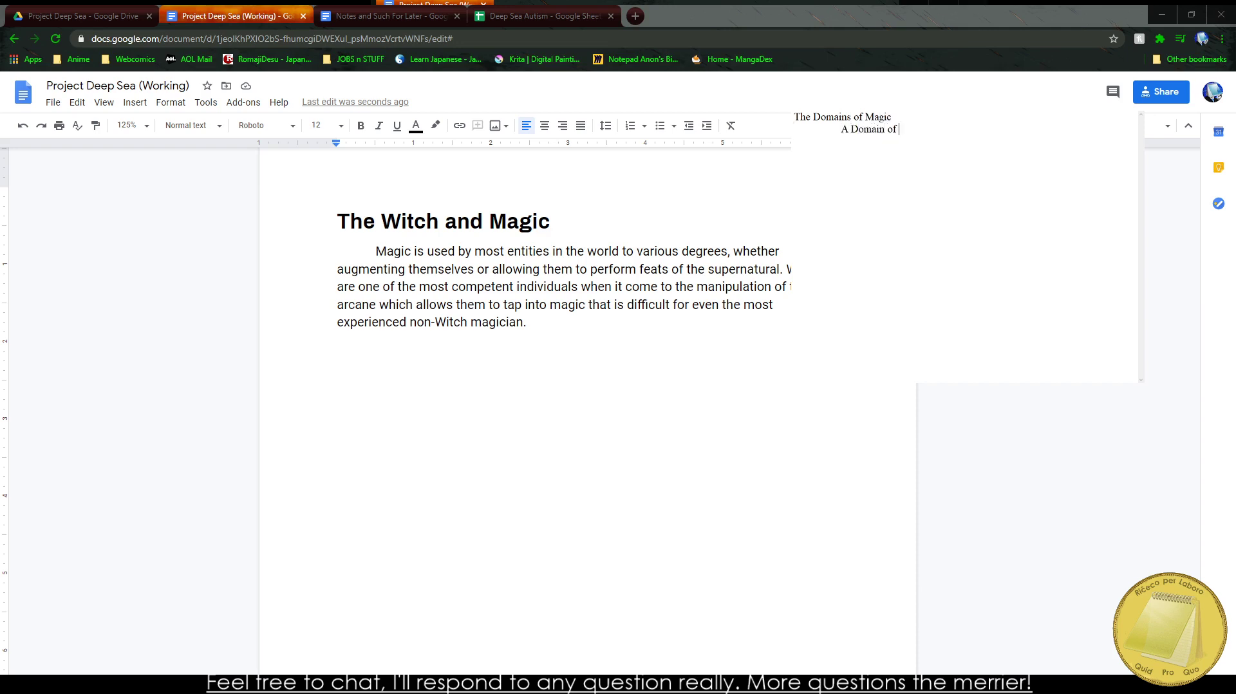
{"action": "type", "text": "Magic is a specfic vein of energy "}
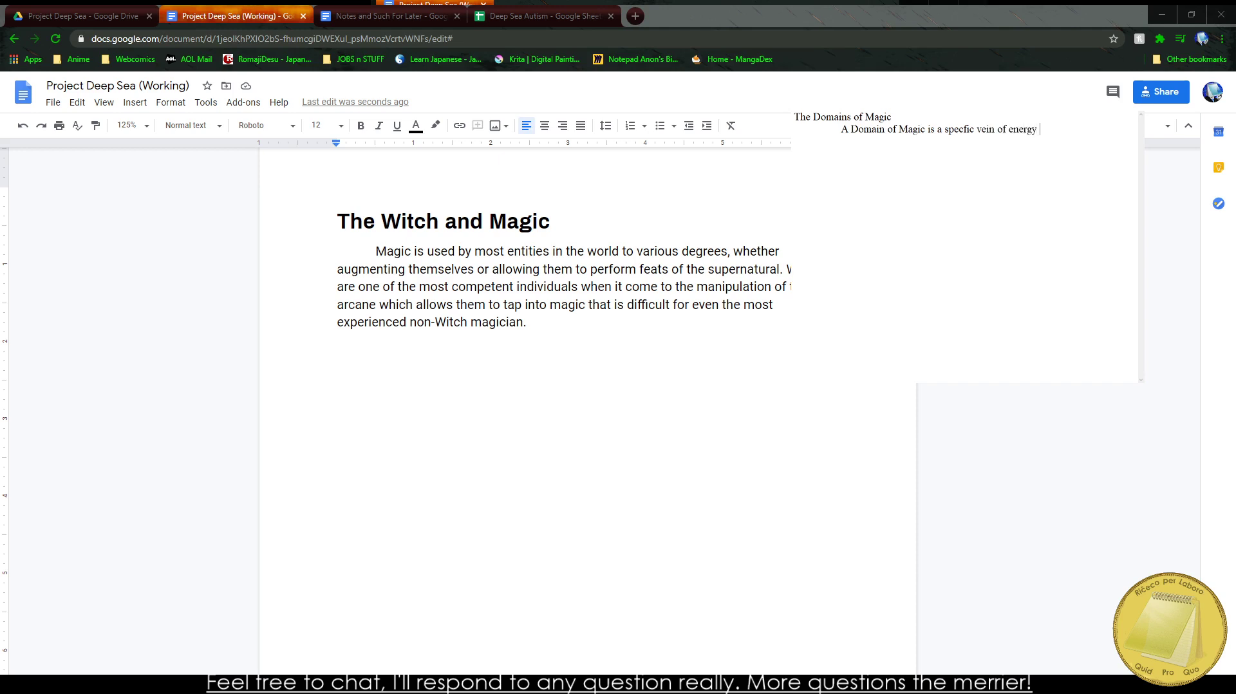
Step: Continue the Domain of Magic sentence with "that the Character is using to manipulate the world around them"
{"action": "type", "text": "that the Caster is"}
{"action": "key", "text": "BackSpace"}
{"action": "key", "text": "BackSpace"}
{"action": "key", "text": "BackSpace"}
{"action": "key", "text": "BackSpace"}
{"action": "key", "text": "BackSpace"}
{"action": "key", "text": "BackSpace"}
{"action": "key", "text": "BackSpace"}
{"action": "key", "text": "BackSpace"}
{"action": "key", "text": "BackSpace"}
{"action": "type", "text": "Magicia"}
{"action": "key", "text": "BackSpace"}
{"action": "key", "text": "BackSpace"}
{"action": "key", "text": "BackSpace"}
{"action": "key", "text": "BackSpace"}
{"action": "key", "text": "BackSpace"}
{"action": "key", "text": "BackSpace"}
{"action": "key", "text": "BackSpace"}
{"action": "type", "text": "Character is using to manipulate th"}
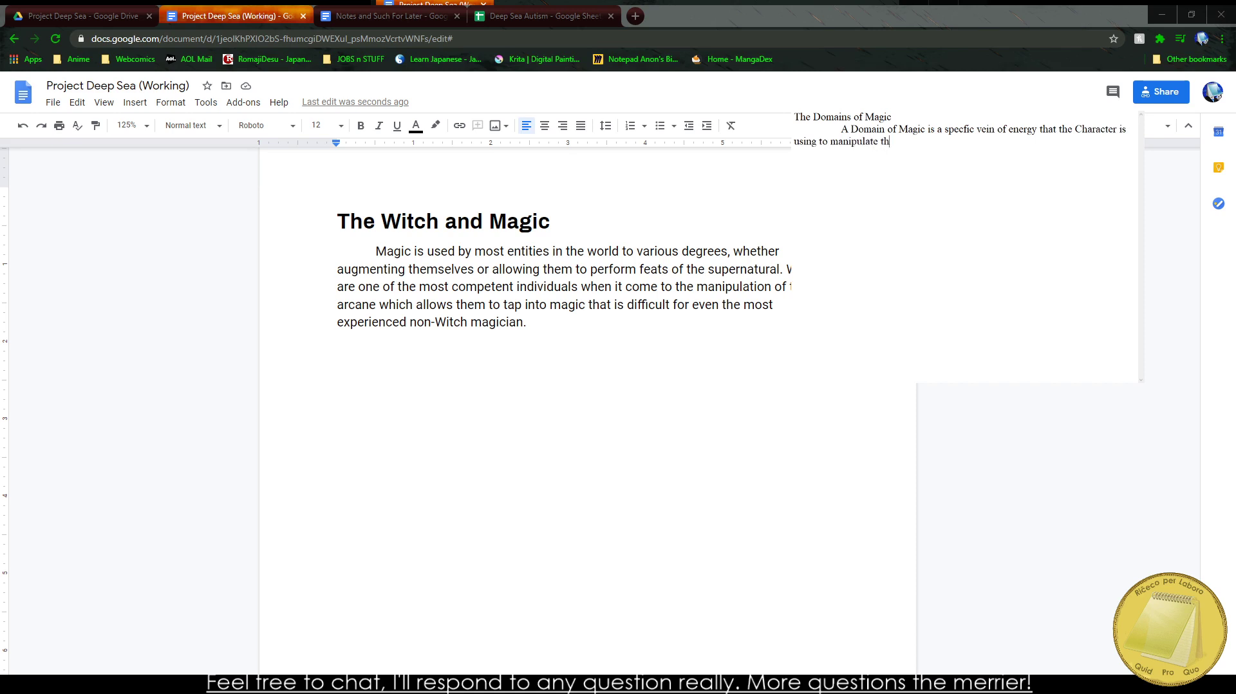
{"action": "type", "text": "e world around them"}
Step: Add the sentence "Normally, a Character does not have a specfic Domain assigned to them, instead using the natural force of Magic simply referred to as Neutral Energy."
{"action": "left_click", "coordinate": [1078, 225]}
{"action": "type", "text": "When"}
{"action": "key", "text": "BackSpace"}
{"action": "key", "text": "BackSpace"}
{"action": "key", "text": "BackSpace"}
{"action": "type", "text": "Normally, a Character "}
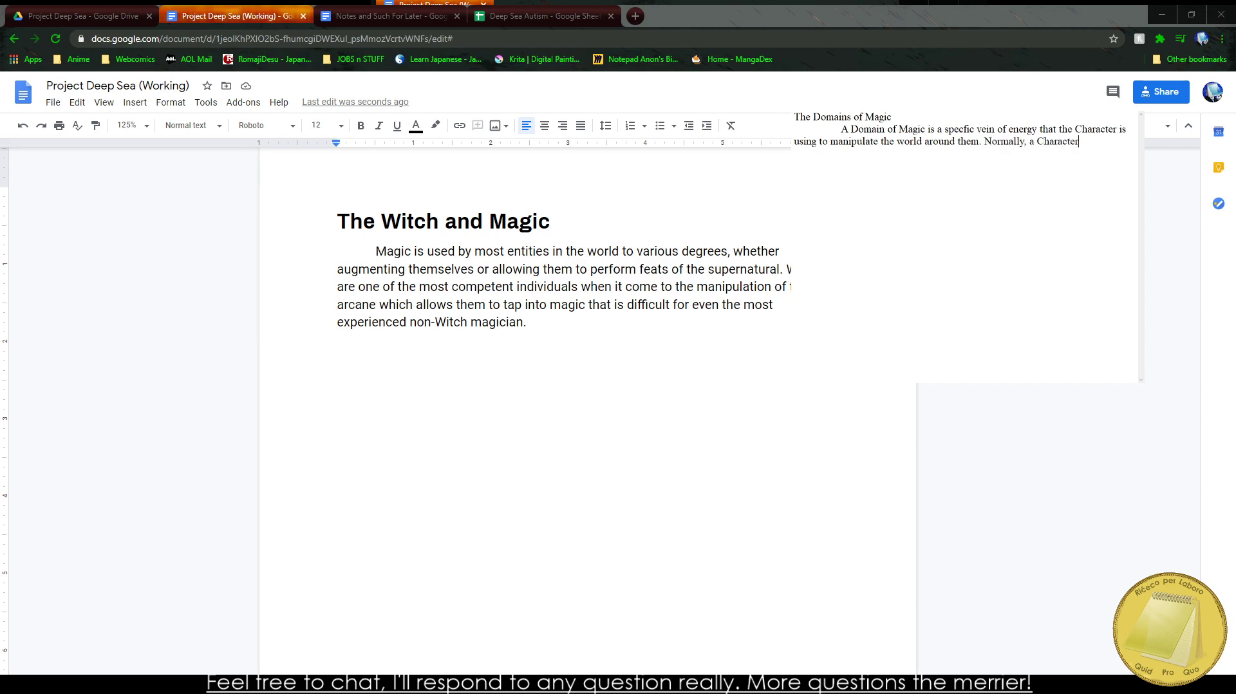
{"action": "type", "text": "does not have a specfic Domain assis"}
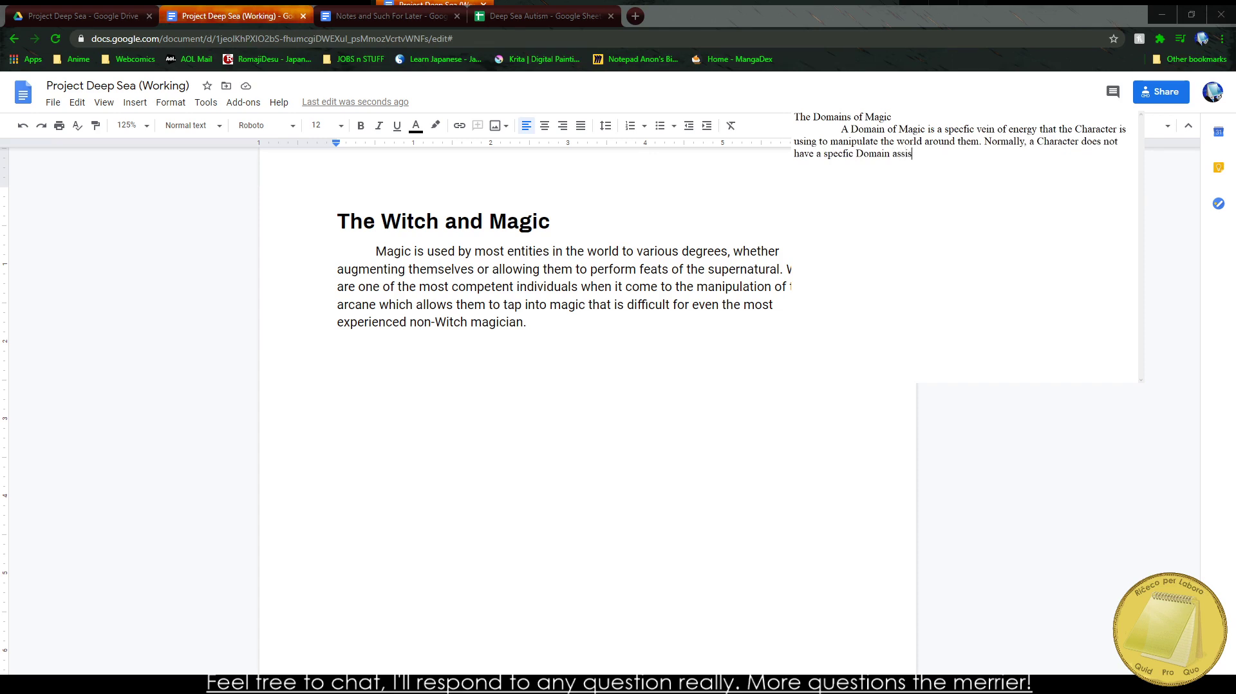
{"action": "key", "text": "BackSpace"}
{"action": "type", "text": "gned to them, instead using the nat"}
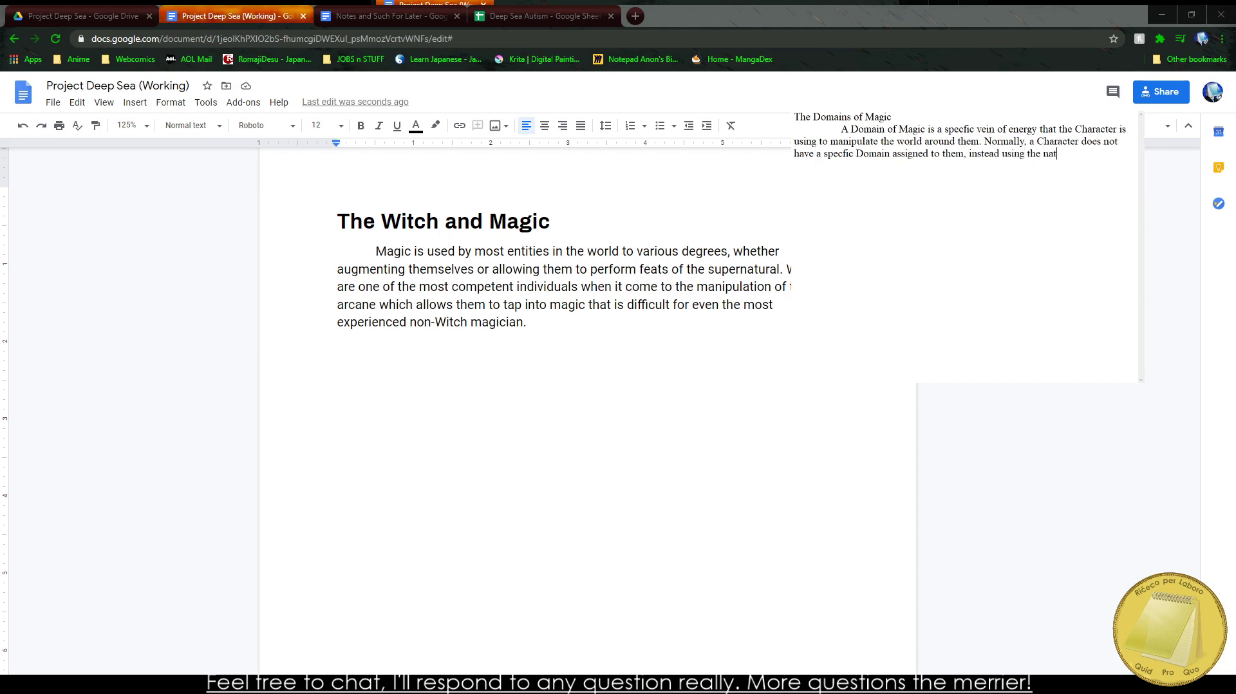
{"action": "type", "text": "ural force of Magic simp"}
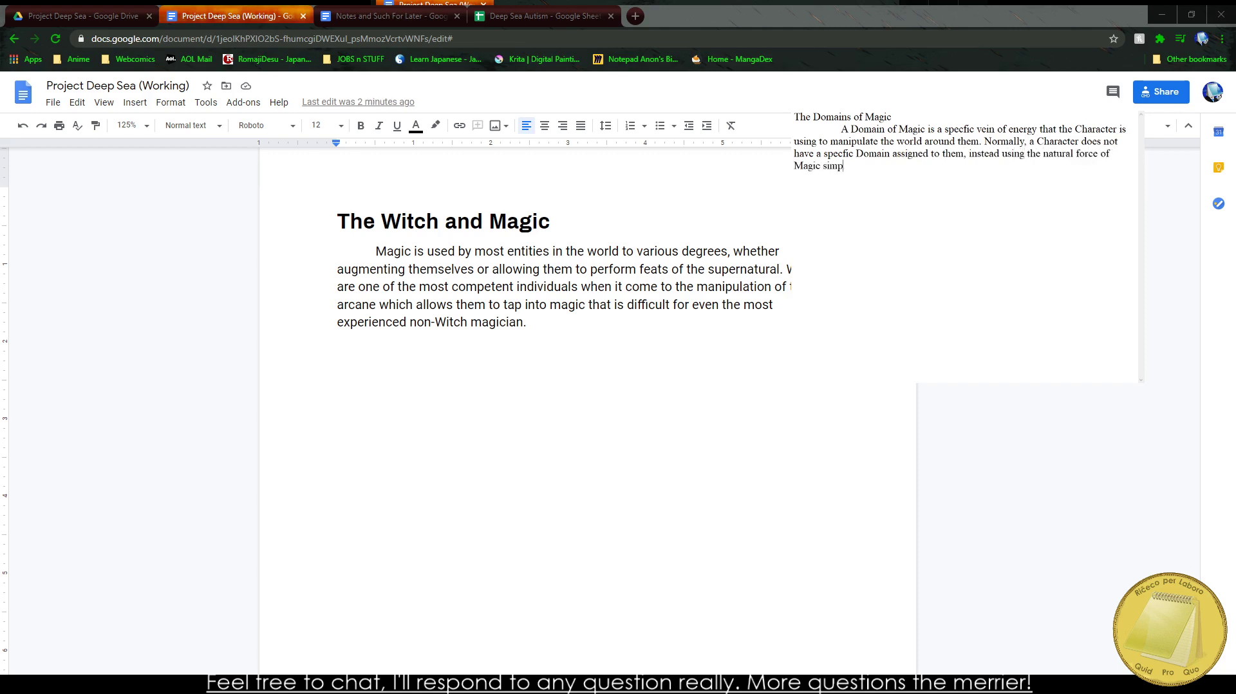
{"action": "type", "text": "ly referred to as \"Neutral\" Energy."}
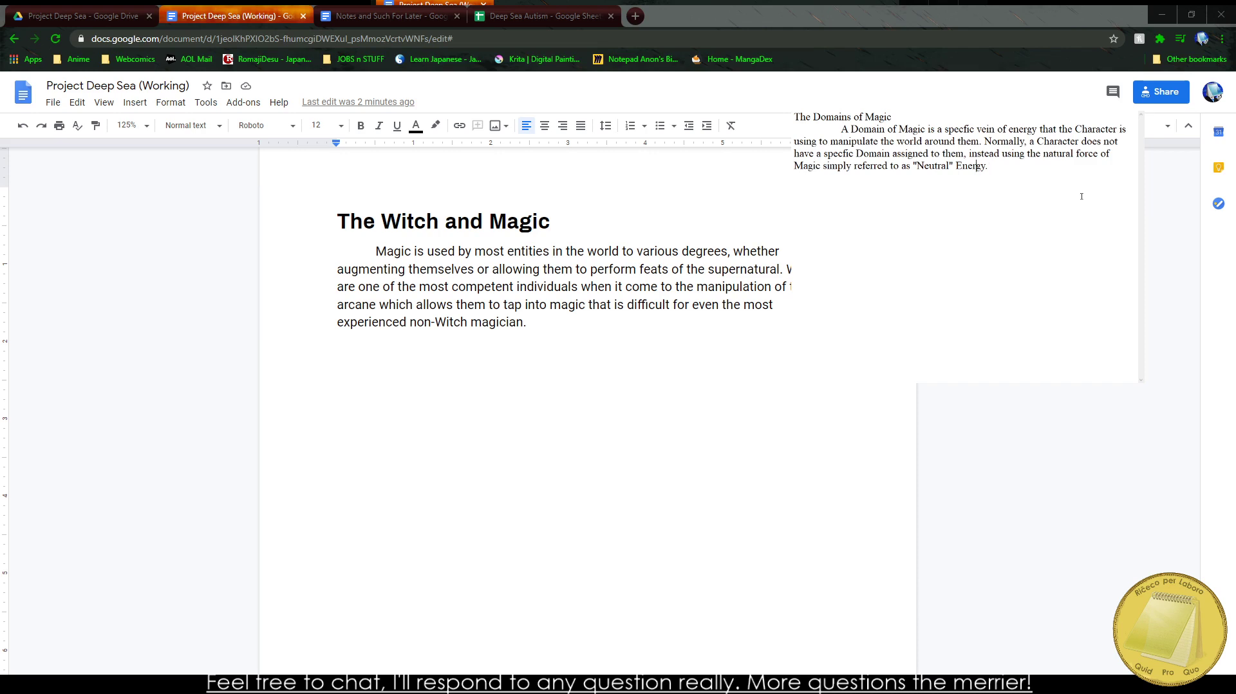
{"action": "key", "text": "BackSpace"}
{"action": "key", "text": "BackSpace"}
Step: Begin another sentence with "When a Character has access to a Domain, they are allowed to "flavor" their spells around the"
{"action": "type", "text": "When a Character has ac"}
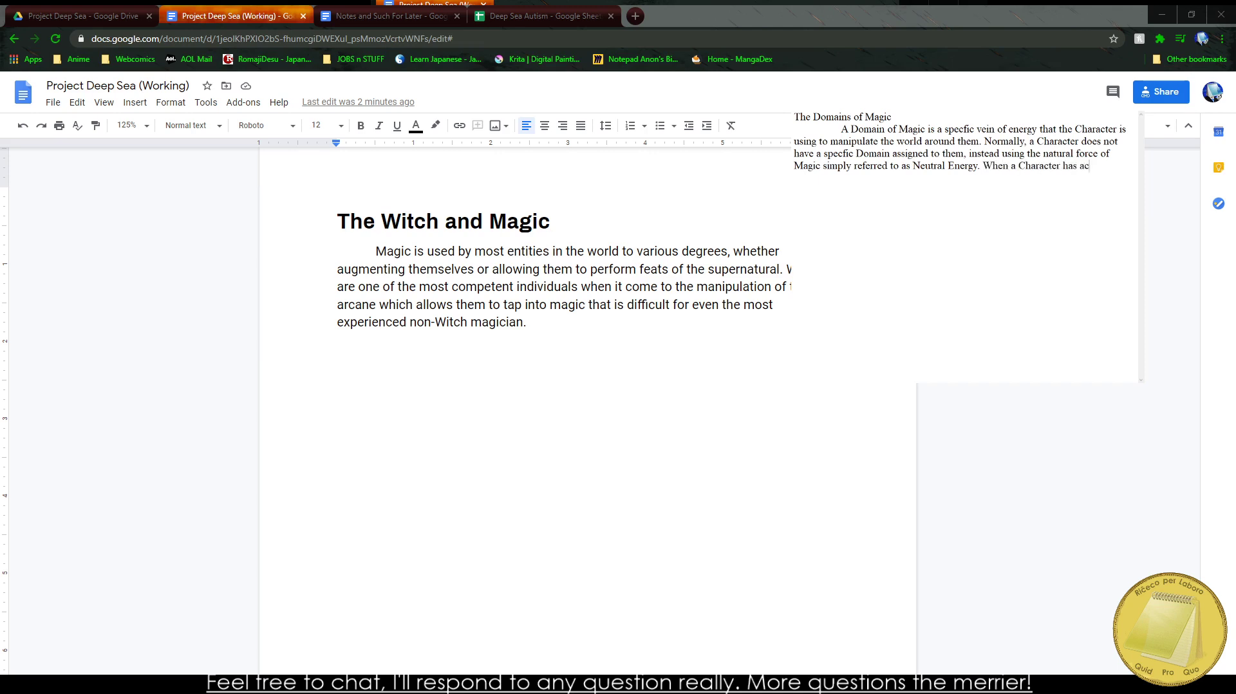
{"action": "type", "text": "cess to a Domain, "}
{"action": "type", "text": "they are allowed"}
{"action": "type", "text": " to "}
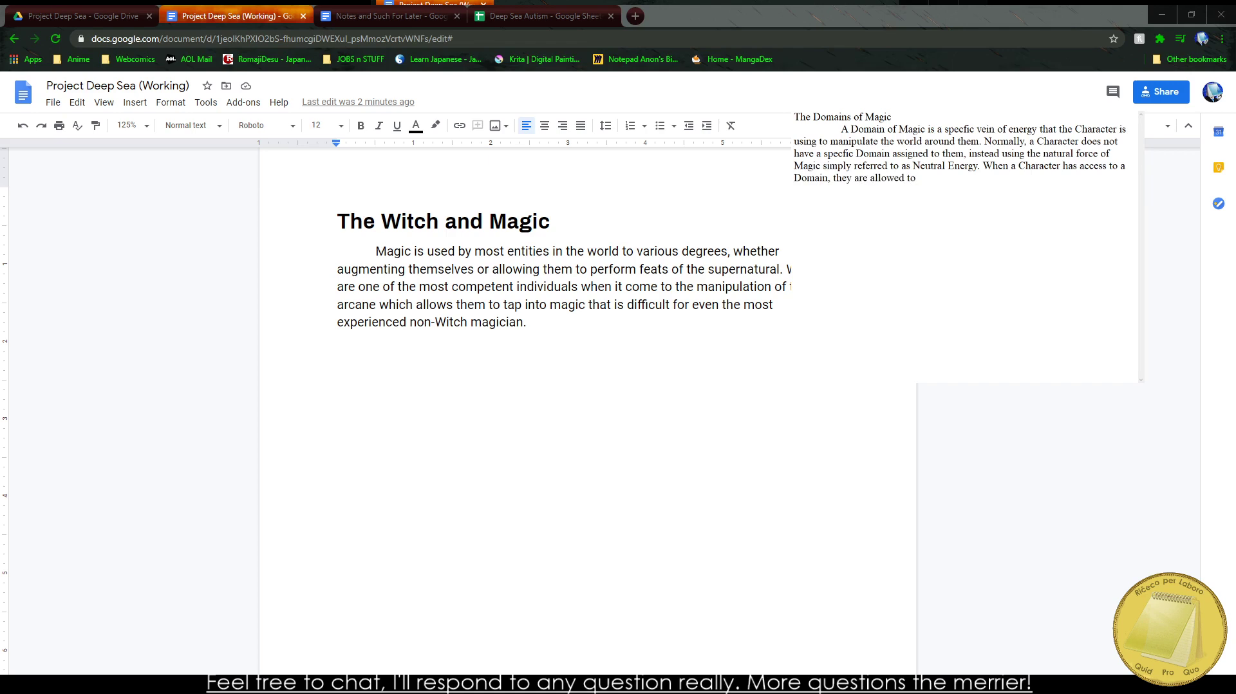
{"action": "type", "text": "\"flavor\" an"}
{"action": "type", "text": "d the"}
{"action": "key", "text": "BackSpace"}
{"action": "key", "text": "BackSpace"}
{"action": "key", "text": "BackSpace"}
{"action": "key", "text": "BackSpace"}
{"action": "key", "text": "BackSpace"}
{"action": "key", "text": "BackSpace"}
{"action": "key", "text": "BackSpace"}
{"action": "type", "text": "their maigic"}
{"action": "key", "text": "BackSpace"}
{"action": "key", "text": "BackSpace"}
{"action": "key", "text": "BackSpace"}
{"action": "key", "text": "BackSpace"}
{"action": "key", "text": "BackSpace"}
{"action": "key", "text": "BackSpace"}
{"action": "type", "text": "spells around the specfi"}
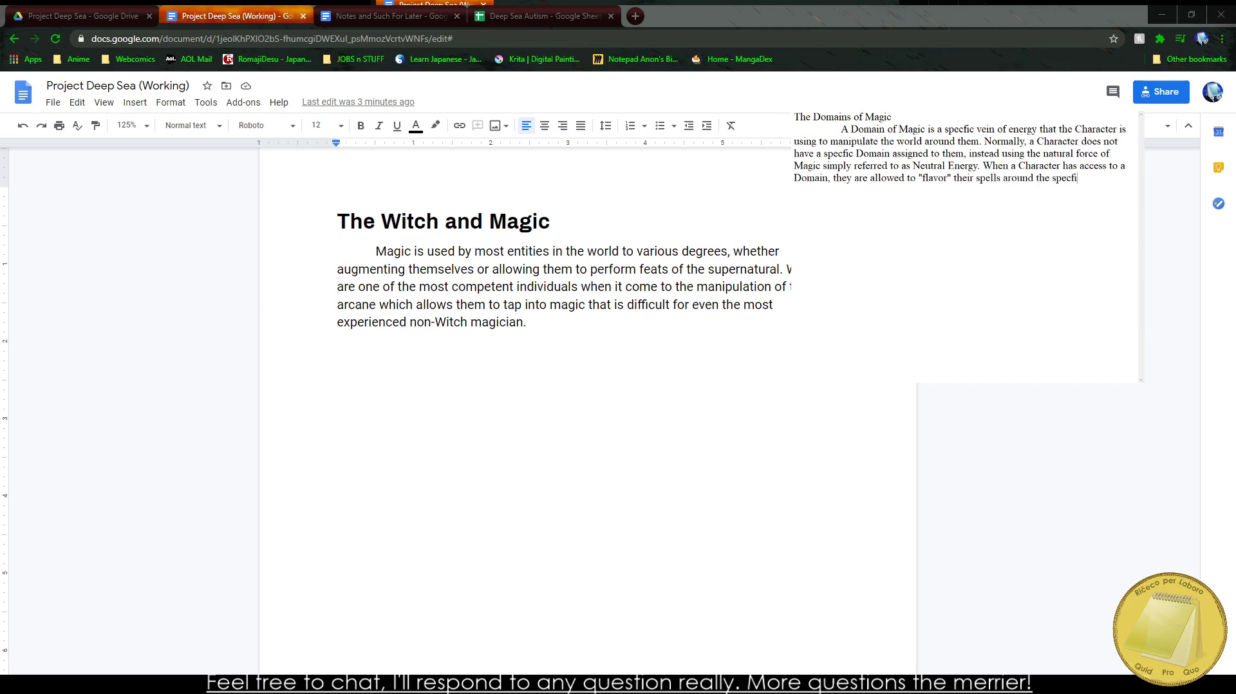
Step: End the sentence about flavoring spells with "Domain, causing devastating effects." and start a new indented paragraph
{"action": "type", "text": "c domain"}
{"action": "key", "text": "BackSpace"}
{"action": "key", "text": "BackSpace"}
{"action": "key", "text": "BackSpace"}
{"action": "key", "text": "BackSpace"}
{"action": "key", "text": "BackSpace"}
{"action": "key", "text": "BackSpace"}
{"action": "key", "text": "BackSpace"}
{"action": "key", "text": "BackSpace"}
{"action": "key", "text": "BackSpace"}
{"action": "key", "text": "BackSpace"}
{"action": "key", "text": "BackSpace"}
{"action": "key", "text": "BackSpace"}
{"action": "key", "text": "BackSpace"}
{"action": "key", "text": "BackSpace"}
{"action": "type", "text": "Dom"}
{"action": "type", "text": "ain, causing deva"}
{"action": "type", "text": "stating effects. \t"}
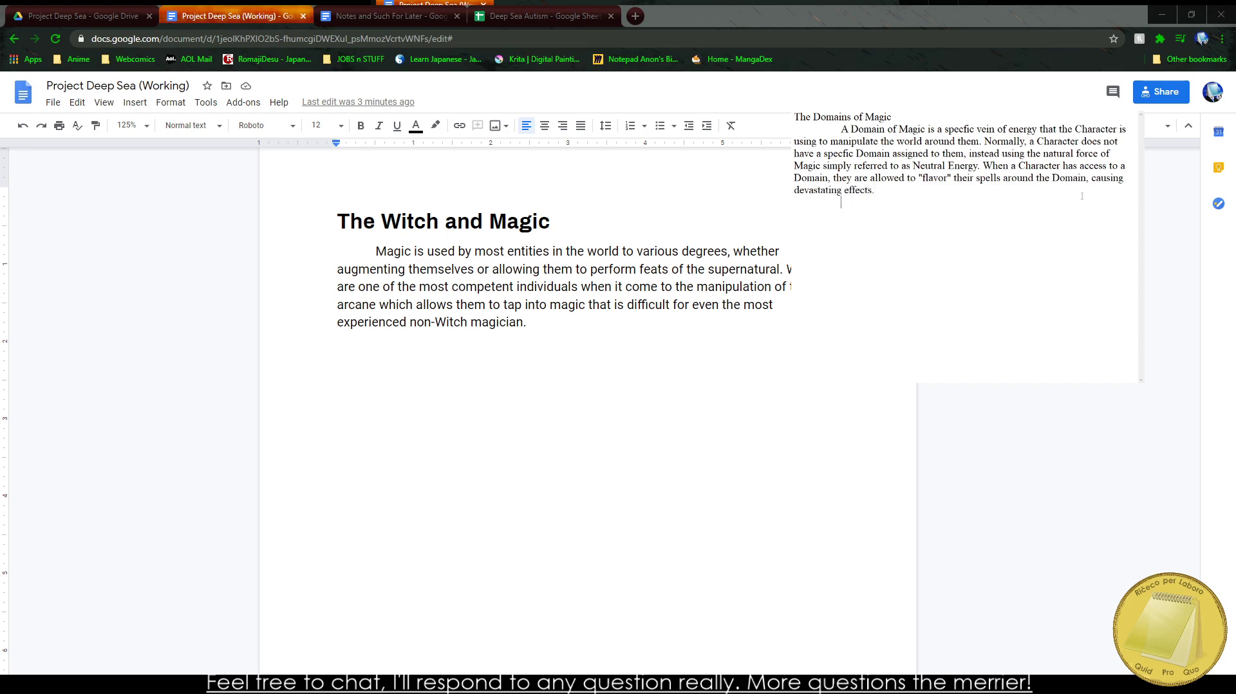
Step: Open the new paragraph with "However, each Domain has" and consult the Application table in the Notes and Such For Later document
{"action": "type", "text": "However, each Domain has f"}
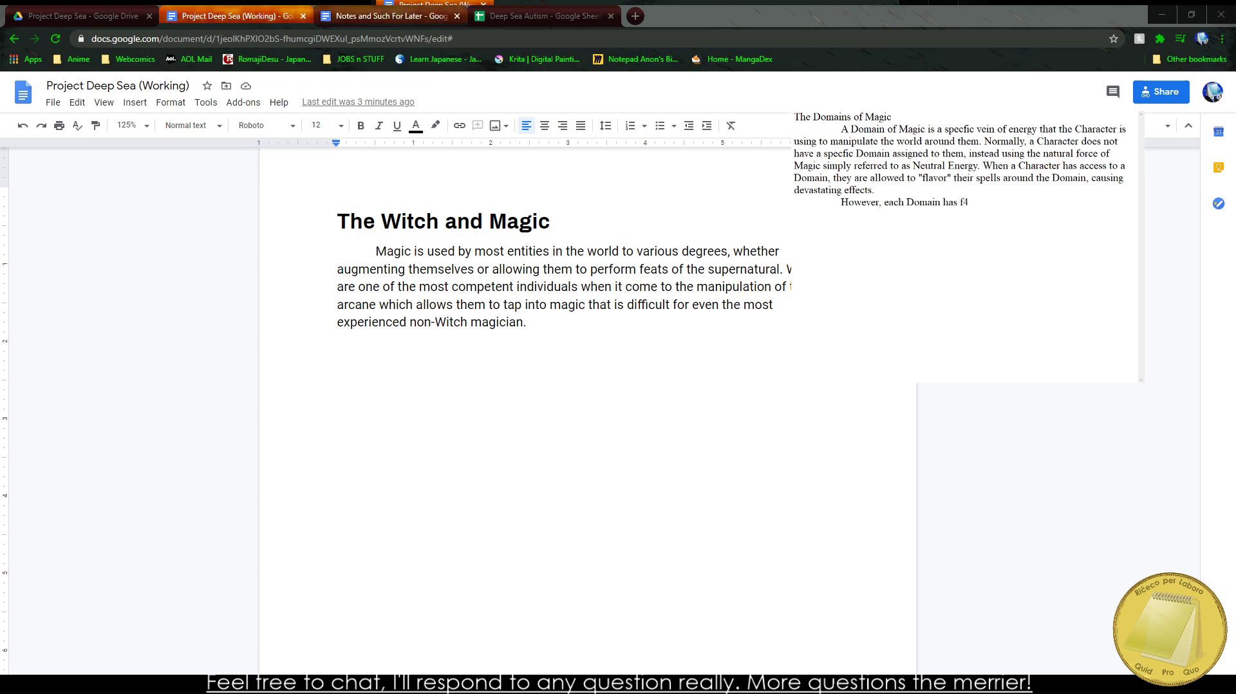
{"action": "key", "text": "BackSpace"}
{"action": "left_click", "coordinate": [390, 16]}
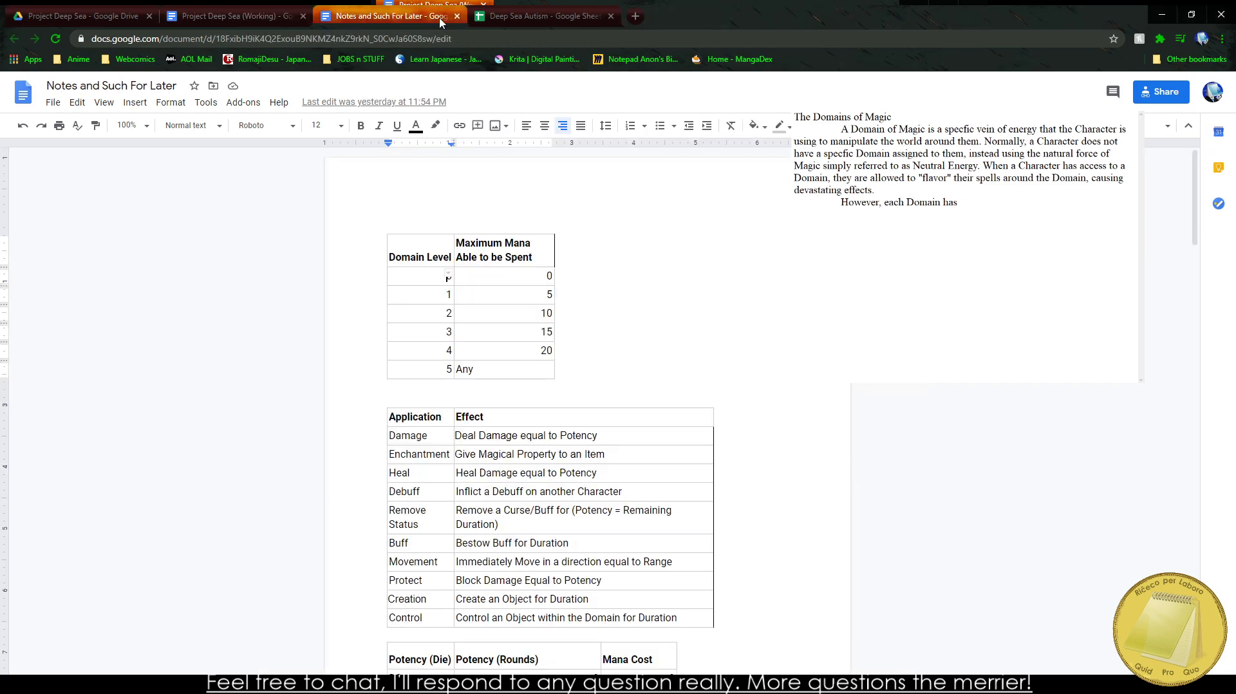
{"action": "scroll", "coordinate": [432, 286], "scroll_direction": "down", "scroll_amount": 1}
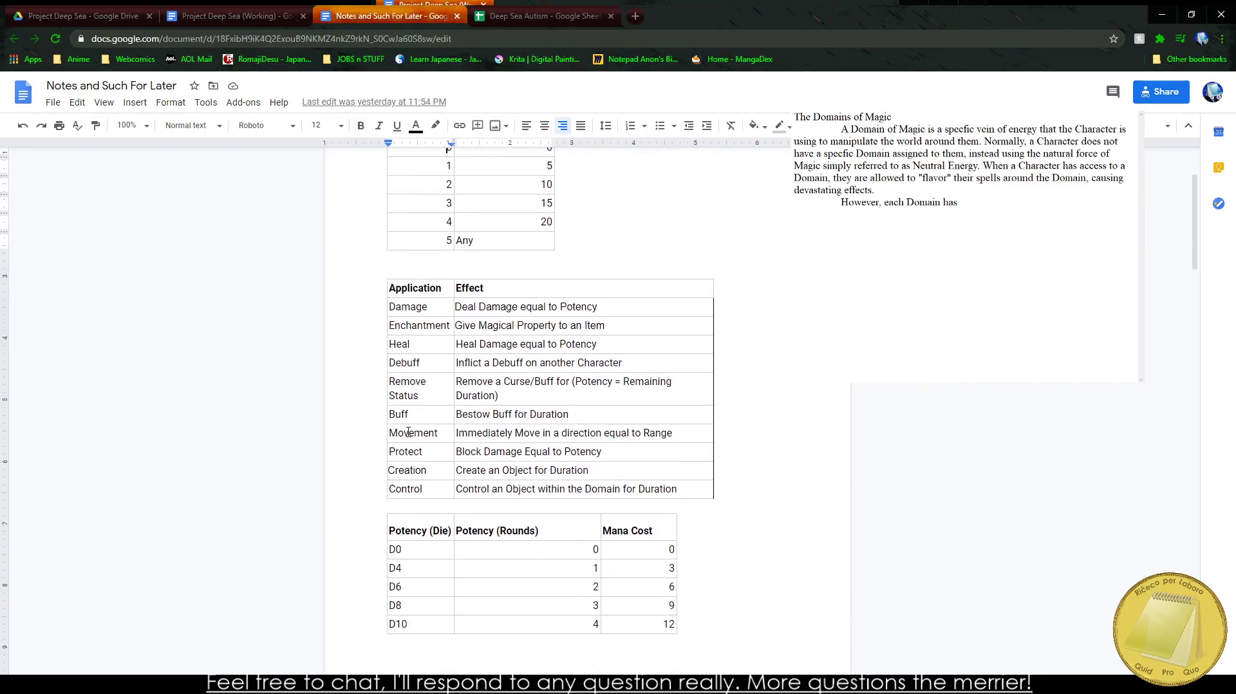
{"action": "left_click", "coordinate": [234, 13]}
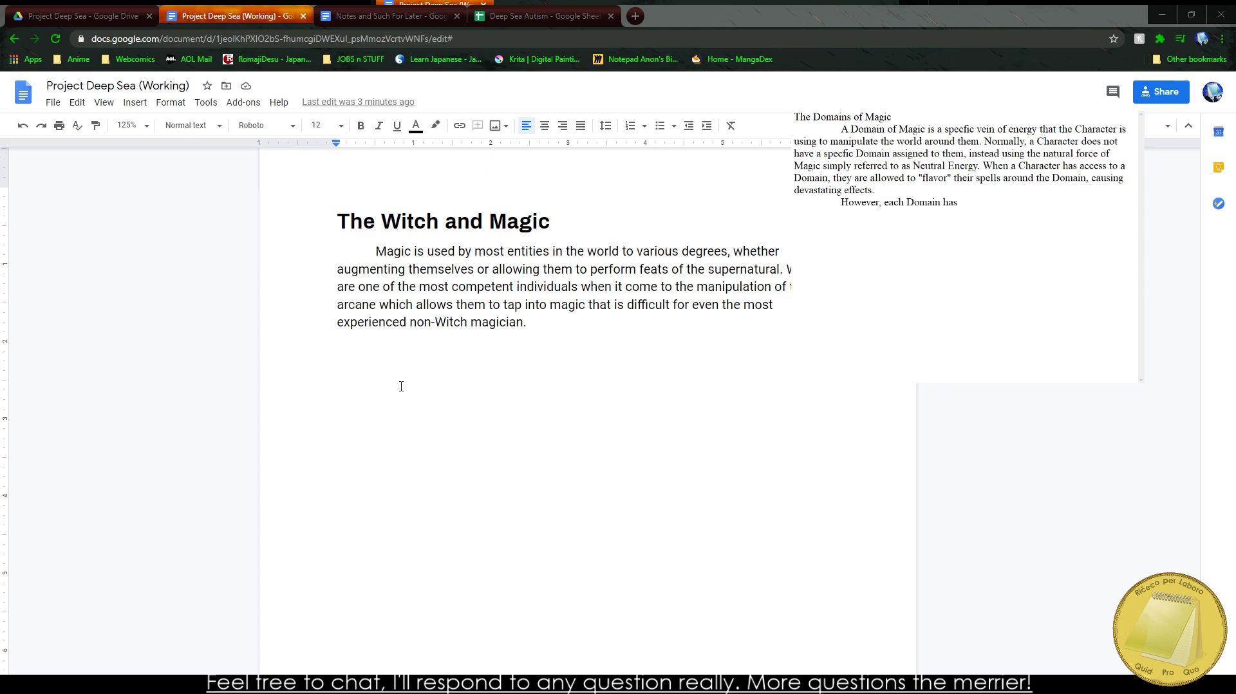
Step: Continue the sentence about each Domain with "two Applications (the"
{"action": "type", "text": "three"}
{"action": "key", "text": "BackSpace"}
{"action": "key", "text": "BackSpace"}
{"action": "key", "text": "BackSpace"}
{"action": "key", "text": "BackSpace"}
{"action": "key", "text": "BackSpace"}
{"action": "key", "text": "BackSpace"}
{"action": "type", "text": "two "}
{"action": "type", "text": "Aapproa"}
{"action": "key", "text": "BackSpace"}
{"action": "key", "text": "BackSpace"}
{"action": "key", "text": "BackSpace"}
{"action": "key", "text": "BackSpace"}
{"action": "key", "text": "BackSpace"}
{"action": "key", "text": "BackSpace"}
{"action": "type", "text": "pplications (the method"}
{"action": "key", "text": "BackSpace"}
{"action": "key", "text": "BackSpace"}
{"action": "key", "text": "BackSpace"}
{"action": "key", "text": "BackSpace"}
{"action": "key", "text": "BackSpace"}
{"action": "key", "text": "BackSpace"}
{"action": "type", "text": "method to"}
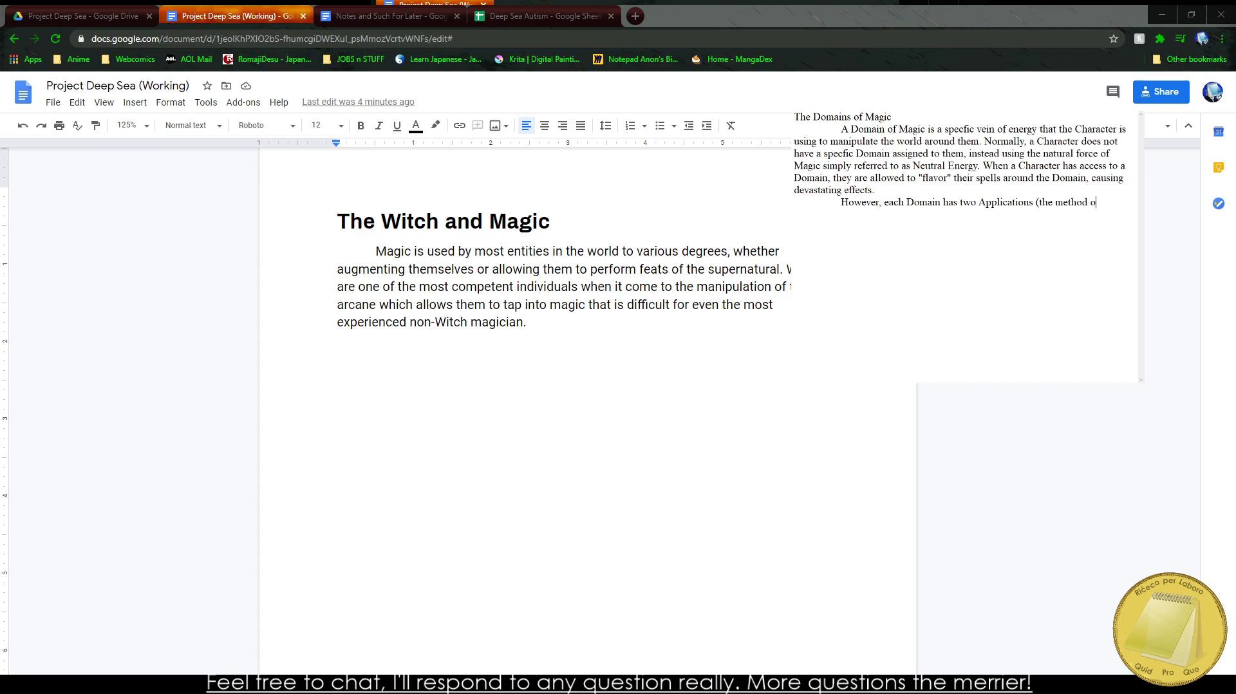
Step: Extend the sentence with "use of a spell) that they are unable to properly employ to to the Domains"
{"action": "key", "text": "BackSpace"}
{"action": "key", "text": "BackSpace"}
{"action": "key", "text": "BackSpace"}
{"action": "key", "text": "BackSpace"}
{"action": "key", "text": "BackSpace"}
{"action": "key", "text": "BackSpace"}
{"action": "key", "text": "BackSpace"}
{"action": "key", "text": "BackSpace"}
{"action": "key", "text": "BackSpace"}
{"action": "type", "text": "use of a sapell)"}
{"action": "key", "text": "BackSpace"}
{"action": "key", "text": "BackSpace"}
{"action": "key", "text": "BackSpace"}
{"action": "key", "text": "BackSpace"}
{"action": "key", "text": "BackSpace"}
{"action": "key", "text": "BackSpace"}
{"action": "key", "text": "BackSpace"}
{"action": "type", "text": "pell) that they are unabl"}
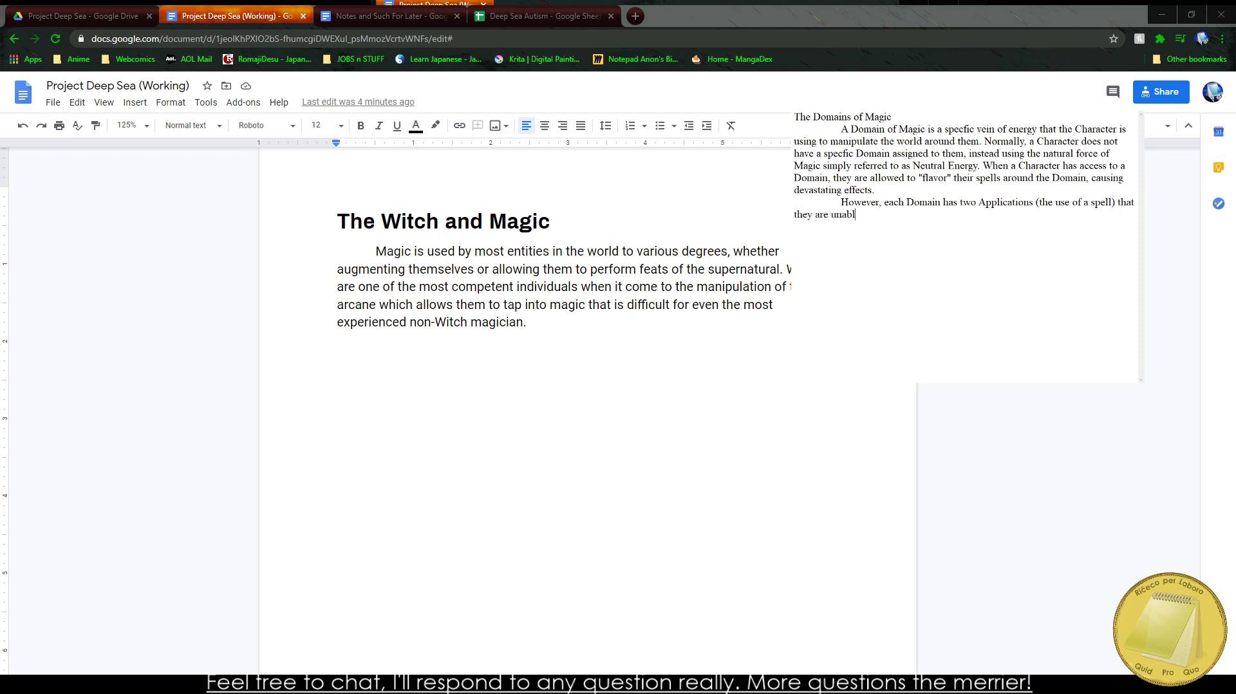
{"action": "type", "text": "e to properly employ to to the Domains spec"}
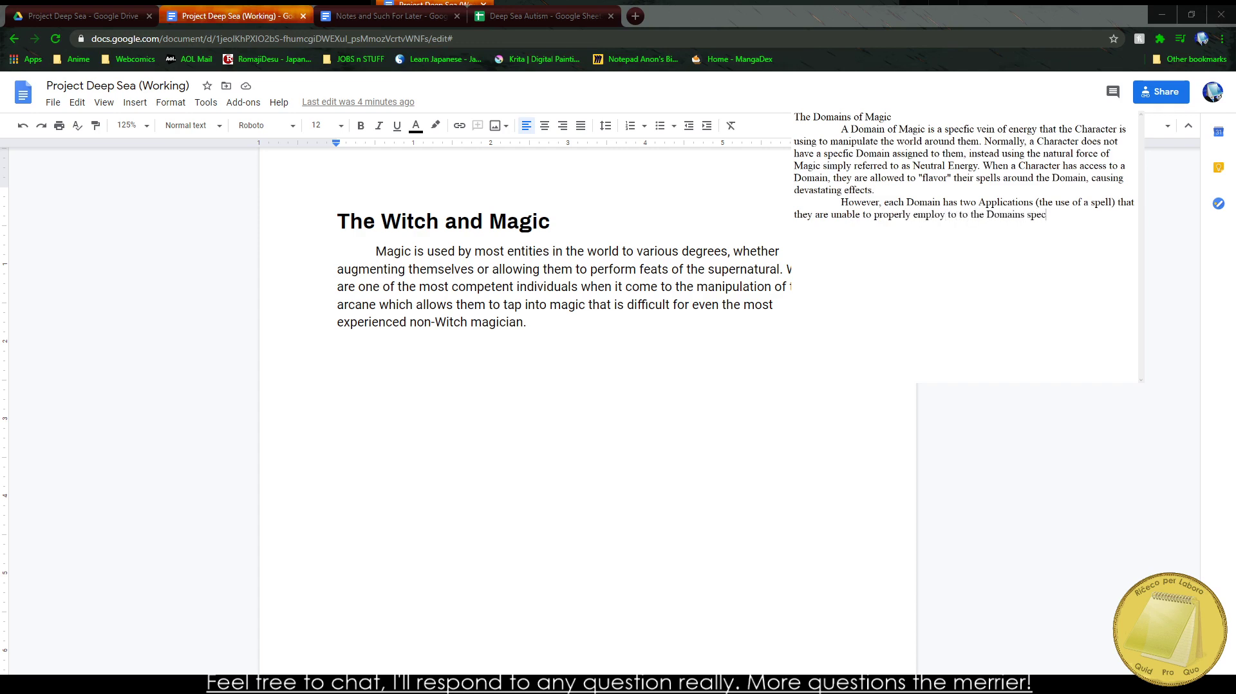
Step: Finish "specfic nature." and add "On the other hand, the Domain also has two Appliccations that they are considered proficent in and reduce the Mana Cost by 5."
{"action": "type", "text": "fic nature. On the other hand, the Domain a"}
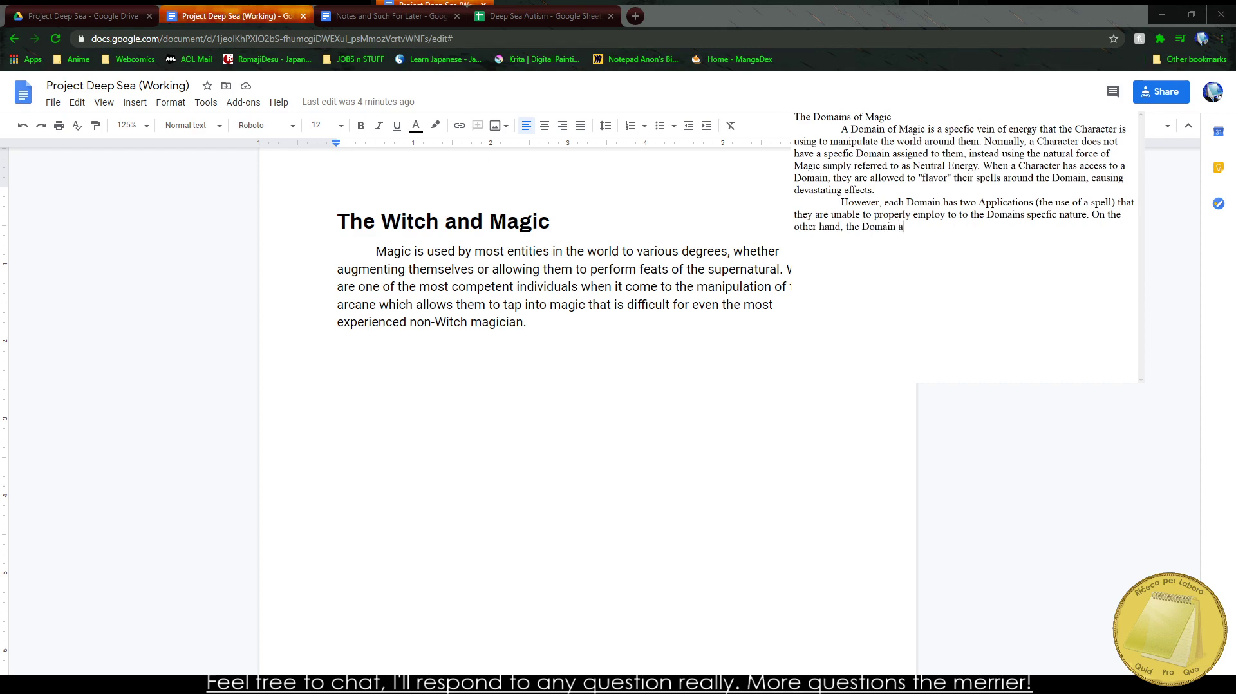
{"action": "type", "text": "lso has two Appliccations that they are considered "}
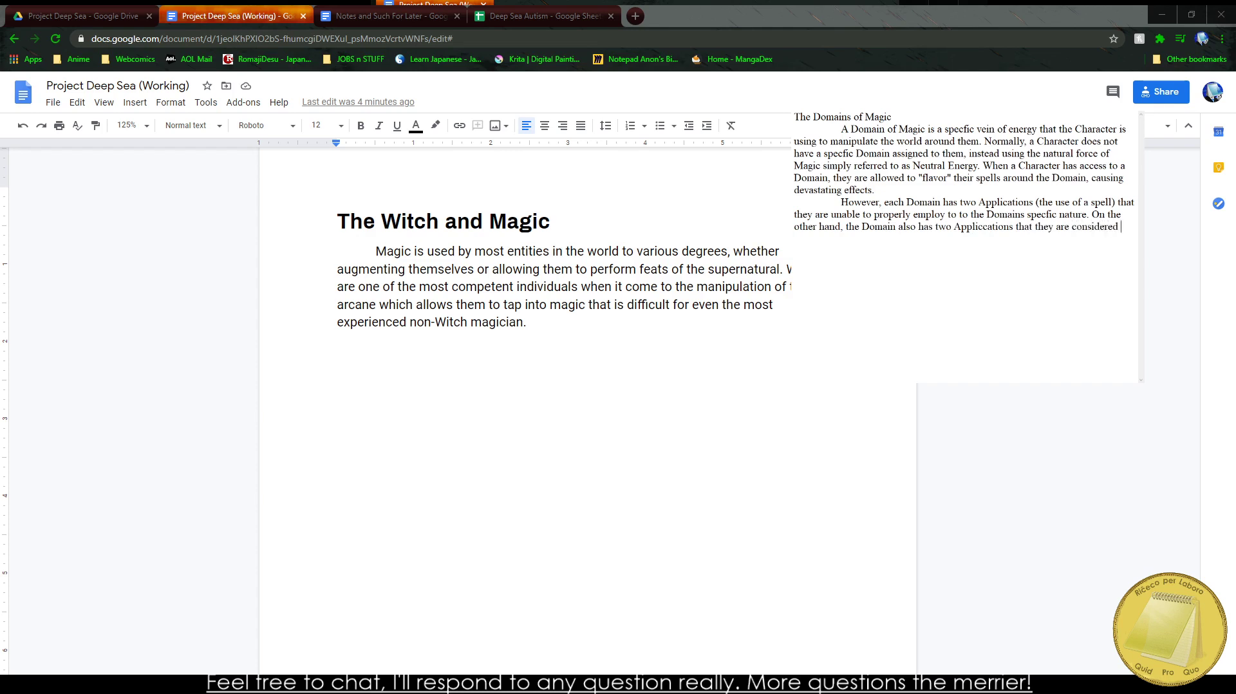
{"action": "type", "text": "proficent in and reduce the Mana "}
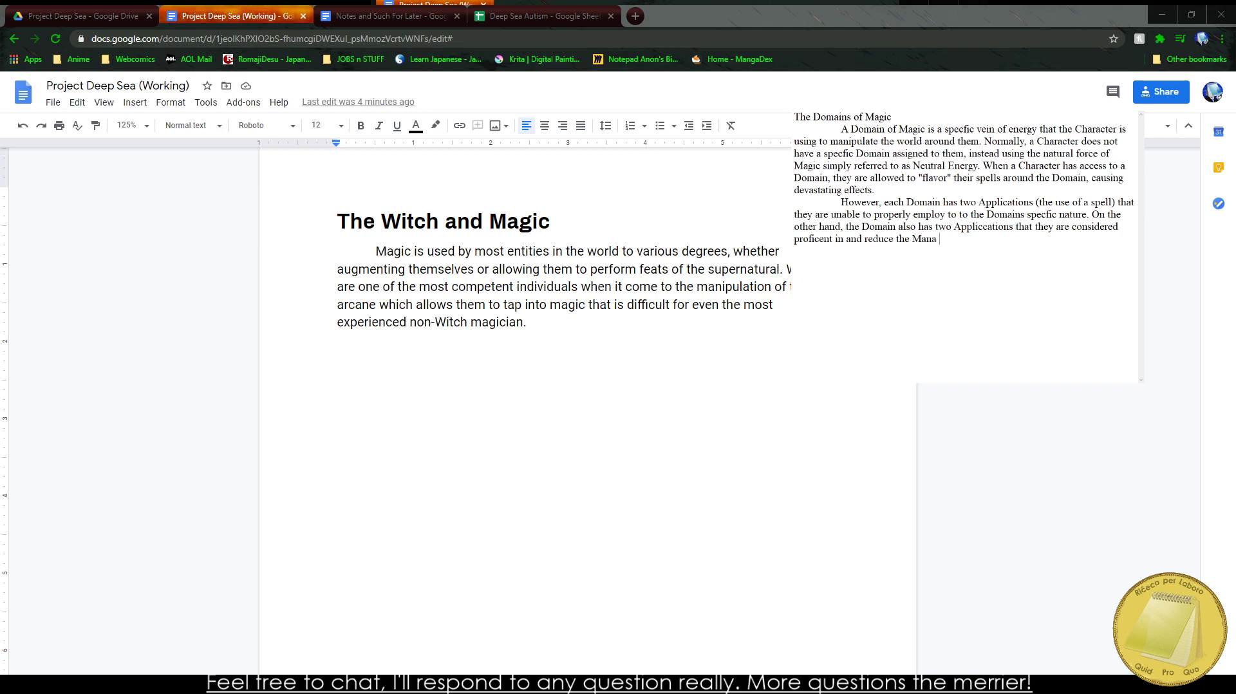
{"action": "type", "text": "Cost by"}
{"action": "type", "text": " 5."}
Step: Using the Application table in Notes and Such For Later, start a "Gold" list in the note with "Healing (No)" and "Creation (No)"
{"action": "type", "text": "Gold"}
{"action": "left_click", "coordinate": [386, 15]}
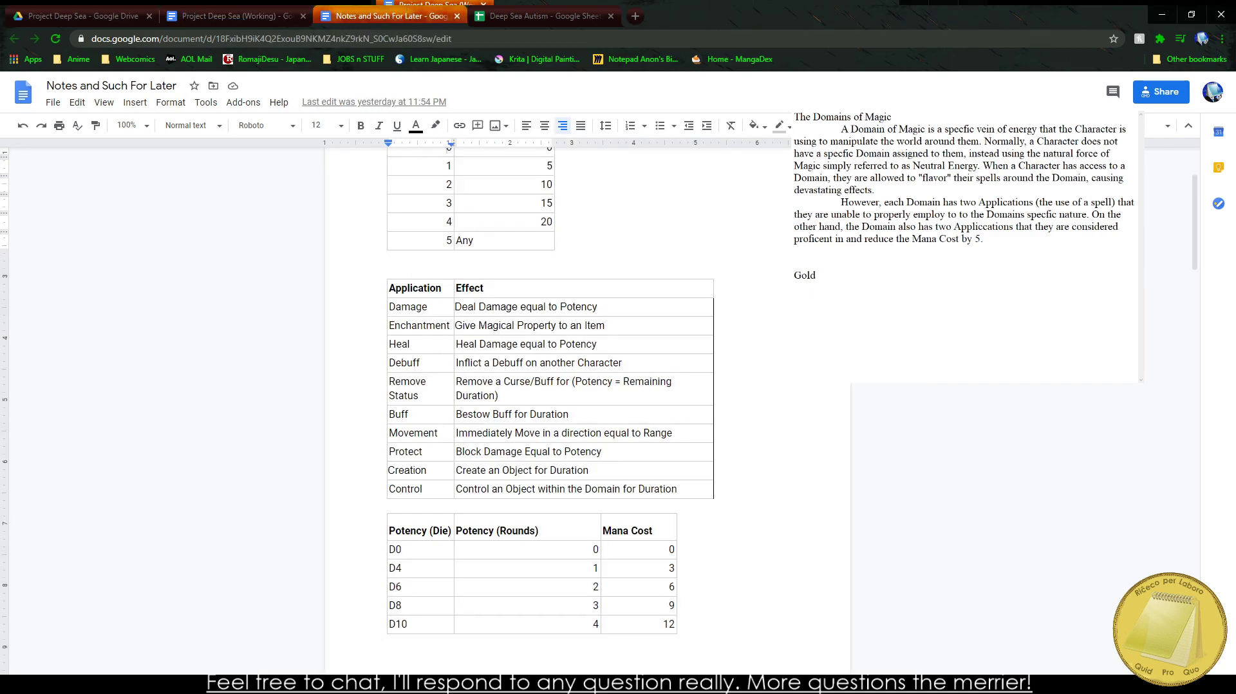
{"action": "left_click", "coordinate": [888, 122]}
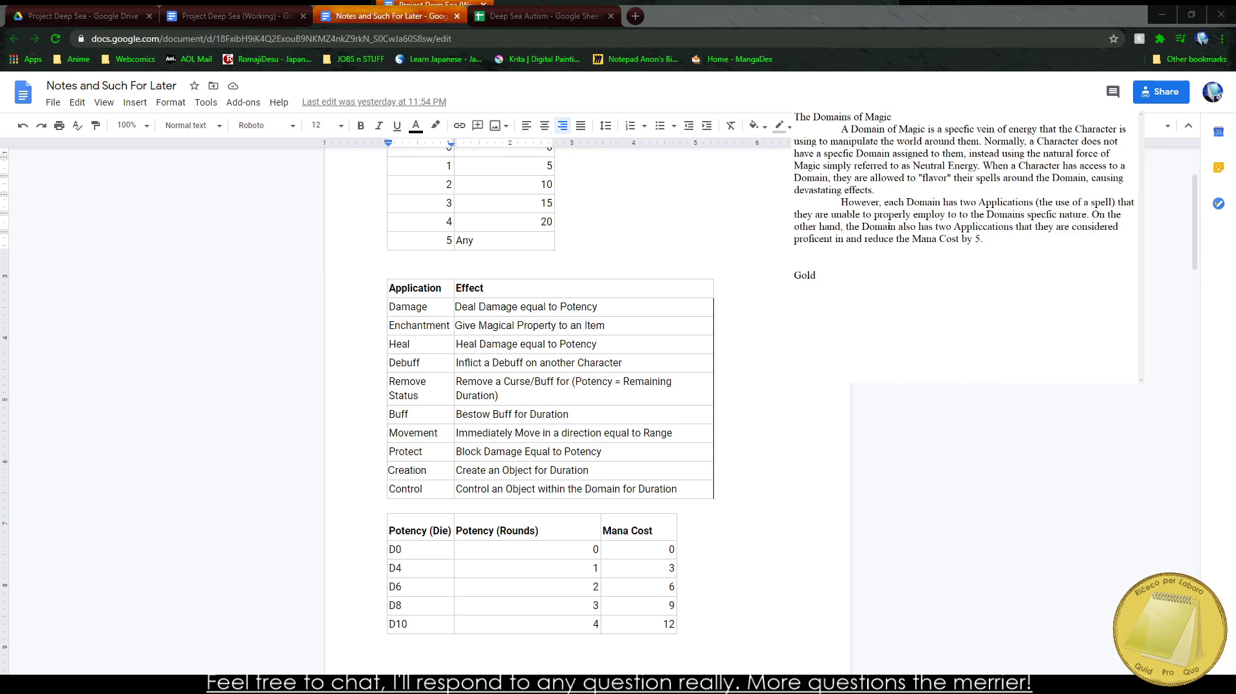
{"action": "type", "text": "Healing"}
{"action": "key", "text": "Return"}
{"action": "type", "text": "Creation(No) (No)P"}
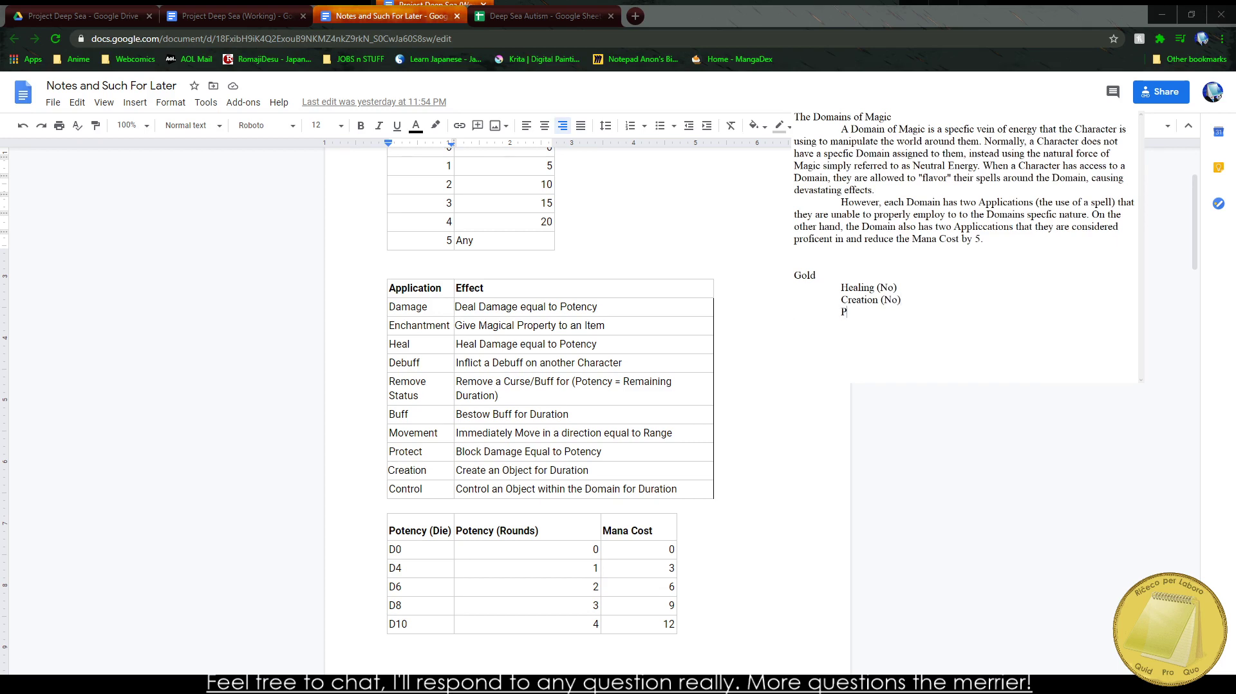
Step: Add "Protect (Yes)" and "Control (Yes)" to the Gold list
{"action": "type", "text": "rotect (Yes)(Controling"}
{"action": "key", "text": "BackSpace"}
{"action": "key", "text": "BackSpace"}
{"action": "key", "text": "BackSpace"}
{"action": "key", "text": "BackSpace"}
{"action": "key", "text": "BackSpace"}
{"action": "key", "text": "BackSpace"}
{"action": "key", "text": "BackSpace"}
{"action": "key", "text": "BackSpace"}
{"action": "key", "text": "BackSpace"}
{"action": "key", "text": "BackSpace"}
{"action": "key", "text": "BackSpace"}
{"action": "type", "text": "Control (Yes)"}
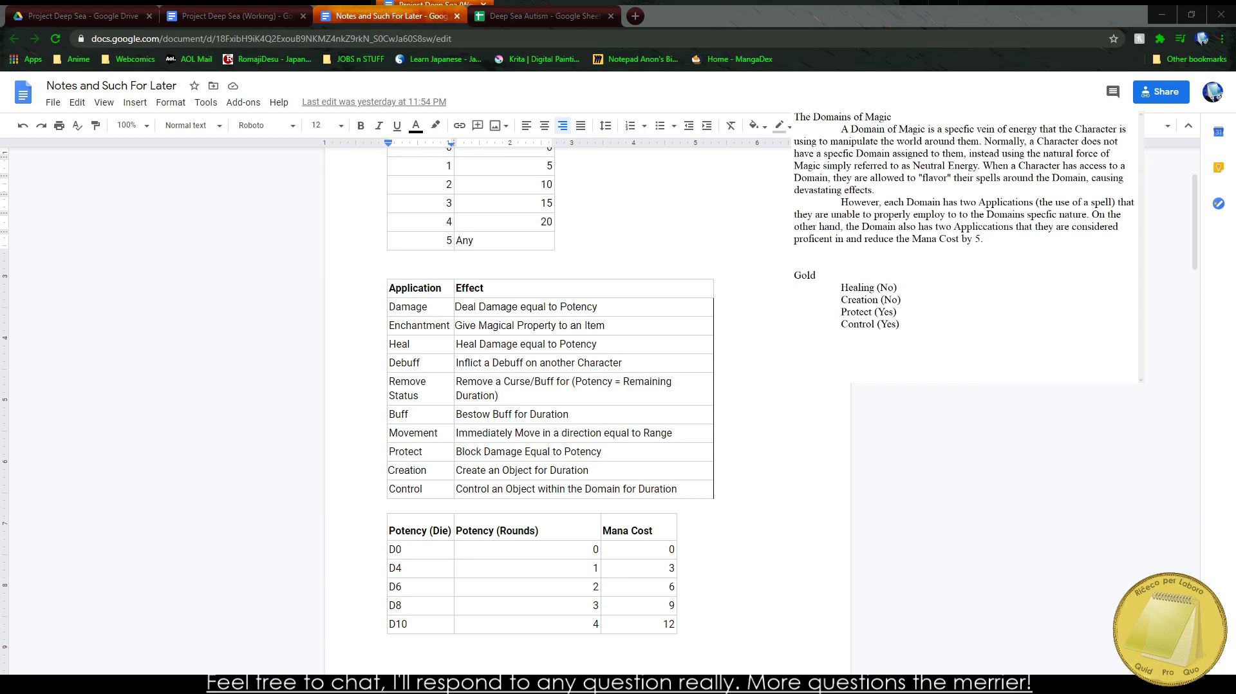
Step: Delete the Gold list and the blank lines below the paragraph ending "reduce the Mana Cost by 5."
{"action": "left_click_drag", "start_coordinate": [900, 325], "coordinate": [794, 275]}
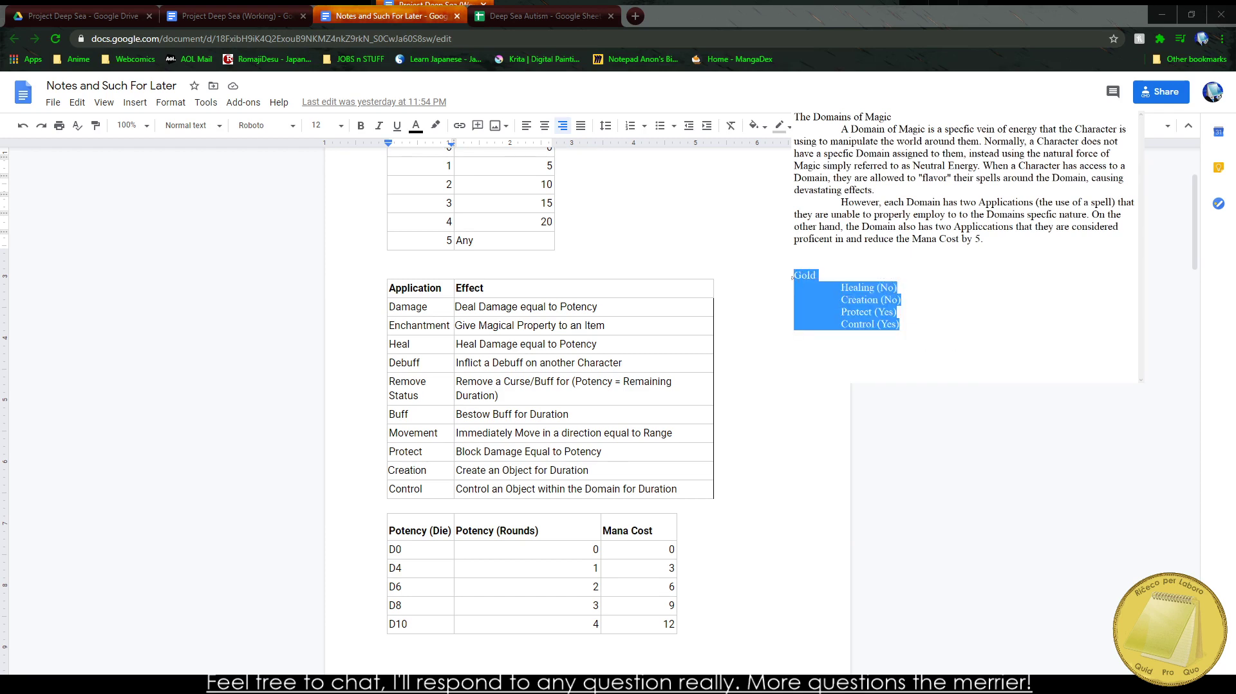
{"action": "key", "text": "BackSpace"}
{"action": "key", "text": "BackSpace"}
{"action": "key", "text": "BackSpace"}
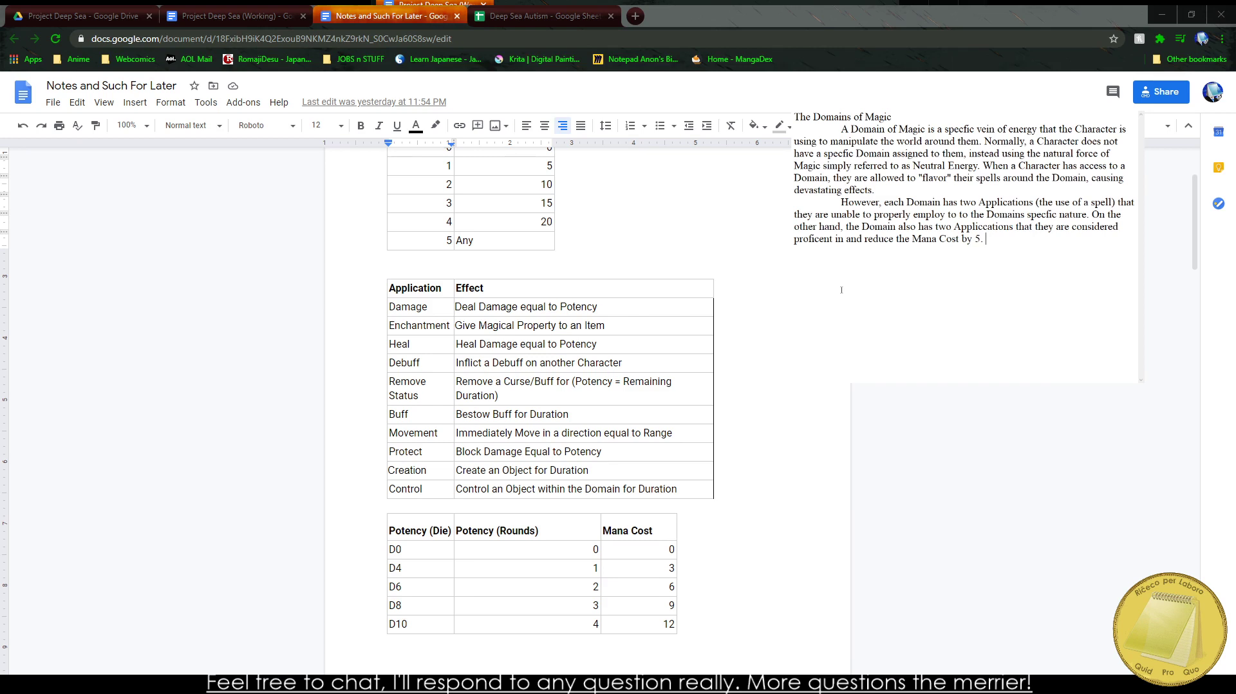
Step: Continue the paragraph with "A Character without a specfic Domain can use every Applciation"
{"action": "type", "text": "A Character without a specfic Domain "}
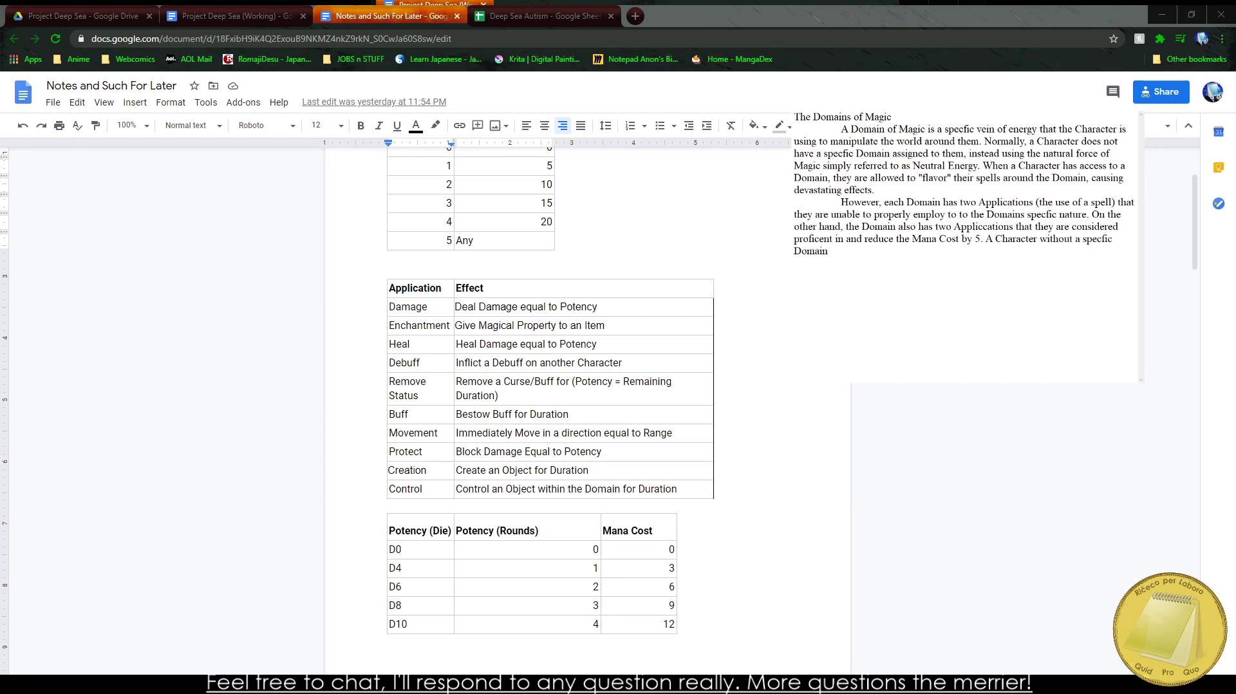
{"action": "type", "text": "can use every Applciation, but cannot"}
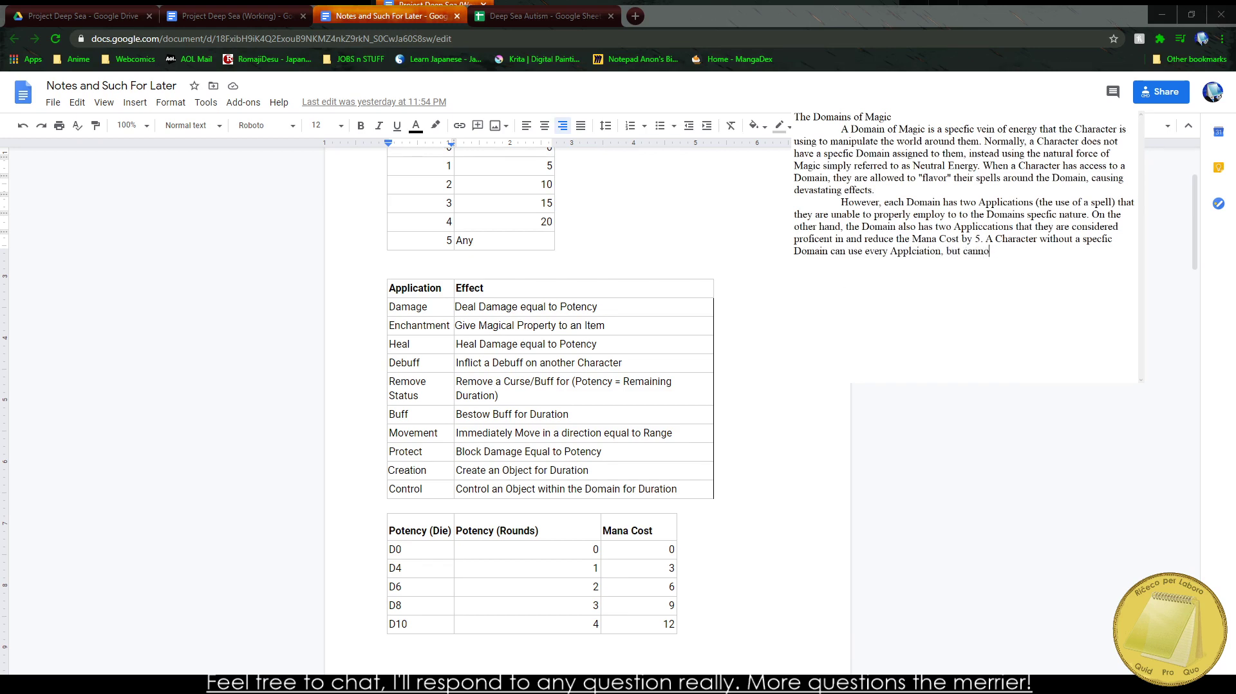
{"action": "key", "text": "BackSpace"}
{"action": "key", "text": "BackSpace"}
{"action": "key", "text": "BackSpace"}
{"action": "key", "text": "BackSpace"}
{"action": "key", "text": "BackSpace"}
{"action": "key", "text": "BackSpace"}
{"action": "key", "text": "BackSpace"}
{"action": "key", "text": "BackSpace"}
{"action": "type", "text": "but cannot affect"}
{"action": "key", "text": "BackSpace"}
{"action": "key", "text": "BackSpace"}
{"action": "key", "text": "BackSpace"}
{"action": "key", "text": "BackSpace"}
{"action": "key", "text": "BackSpace"}
{"action": "key", "text": "BackSpace"}
{"action": "key", "text": "BackSpace"}
{"action": "key", "text": "BackSpace"}
{"action": "key", "text": "BackSpace"}
{"action": "key", "text": "BackSpace"}
{"action": "key", "text": "BackSpace"}
{"action": "key", "text": "BackSpace"}
{"action": "key", "text": "BackSpace"}
{"action": "key", "text": "BackSpace"}
{"action": "key", "text": "BackSpace"}
{"action": "key", "text": "BackSpace"}
{"action": "key", "text": "BackSpace"}
{"action": "key", "text": "BackSpace"}
{"action": "key", "text": "BackSpace"}
{"action": "key", "text": "BackSpace"}
Step: Finish the sentence with ", but does not possess any advantages or disadvantages."
{"action": "type", "text": ", but "}
{"action": "type", "text": "without"}
{"action": "key", "text": "BackSpace"}
{"action": "key", "text": "BackSpace"}
{"action": "key", "text": "BackSpace"}
{"action": "key", "text": "BackSpace"}
{"action": "key", "text": "BackSpace"}
{"action": "key", "text": "BackSpace"}
{"action": "key", "text": "BackSpace"}
{"action": "type", "text": "does not possess any advantagess or"}
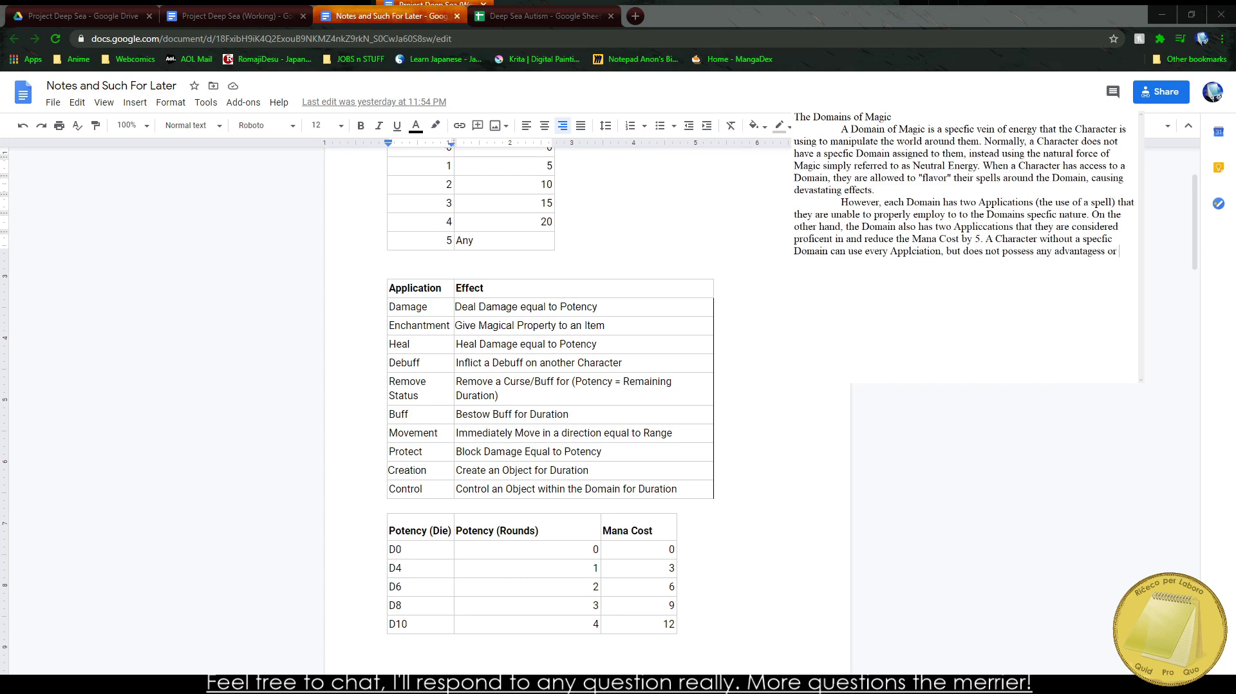
{"action": "key", "text": "BackSpace"}
{"action": "key", "text": "BackSpace"}
{"action": "key", "text": "BackSpace"}
{"action": "type", "text": "or disan"}
{"action": "key", "text": "BackSpace"}
{"action": "type", "text": "dvantages."}
Step: Start a new paragraph with "Each Domain is ranked from 1 to 5"
{"action": "key", "text": "Return"}
{"action": "type", "text": "Each Domain is ranked "}
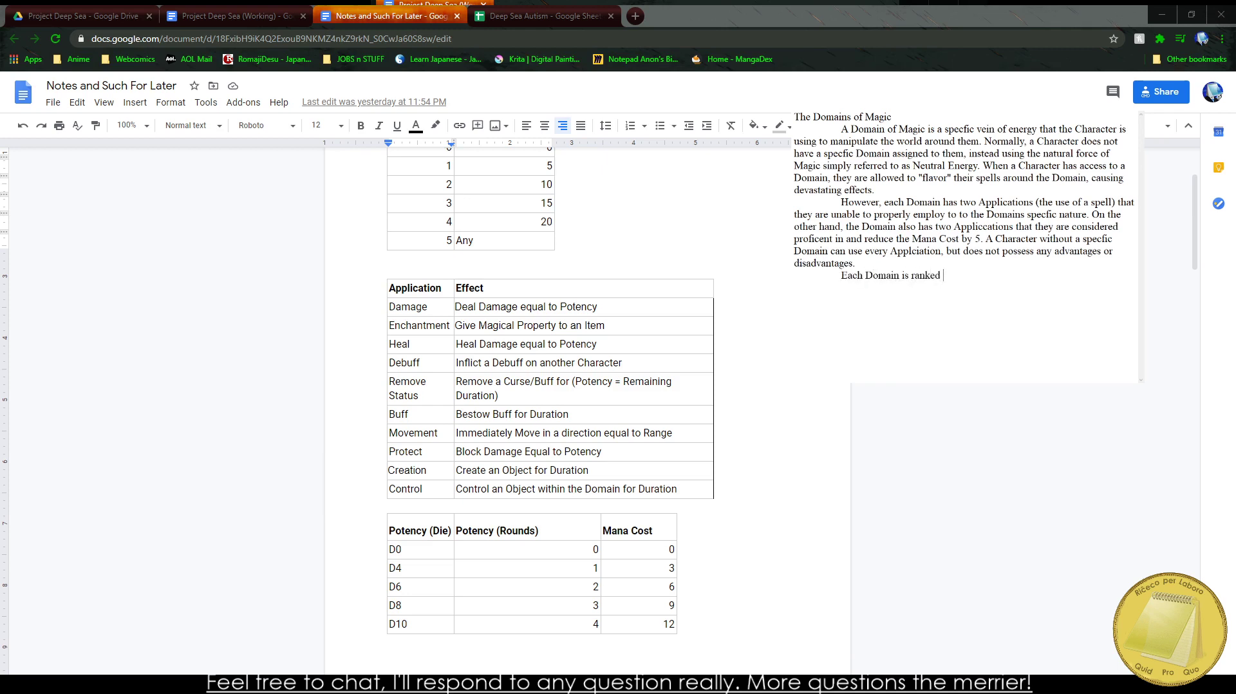
{"action": "type", "text": "from 0 to 5."}
{"action": "key", "text": "BackSpace"}
{"action": "key", "text": "BackSpace"}
{"action": "key", "text": "BackSpace"}
{"action": "key", "text": "BackSpace"}
{"action": "key", "text": "BackSpace"}
{"action": "key", "text": "BackSpace"}
{"action": "key", "text": "BackSpace"}
{"action": "type", "text": "1 to 5."}
Step: Complete the ranking sentence with ", representing how powerful the Character is sin that specfic Domain."
{"action": "type", "text": " representing"}
{"action": "type", "text": " how poweruf"}
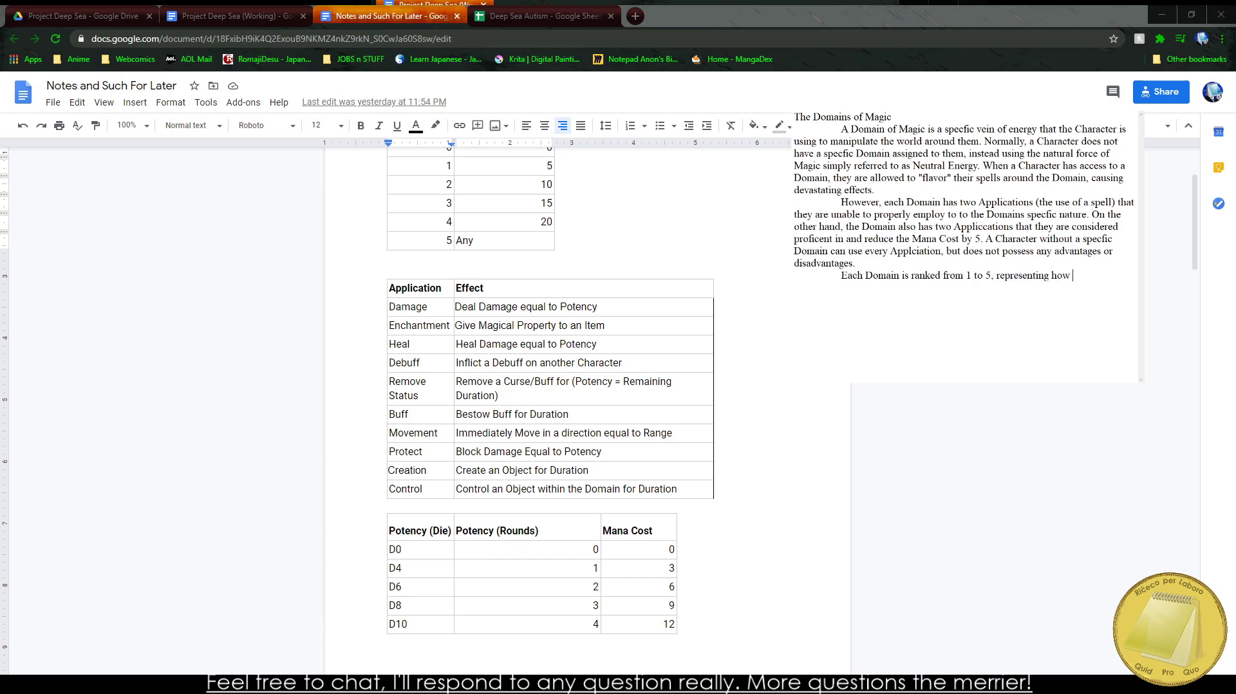
{"action": "key", "text": "BackSpace"}
{"action": "key", "text": "BackSpace"}
{"action": "type", "text": "ful the Charac"}
{"action": "type", "text": "ter is sin that spe"}
{"action": "type", "text": "cfi"}
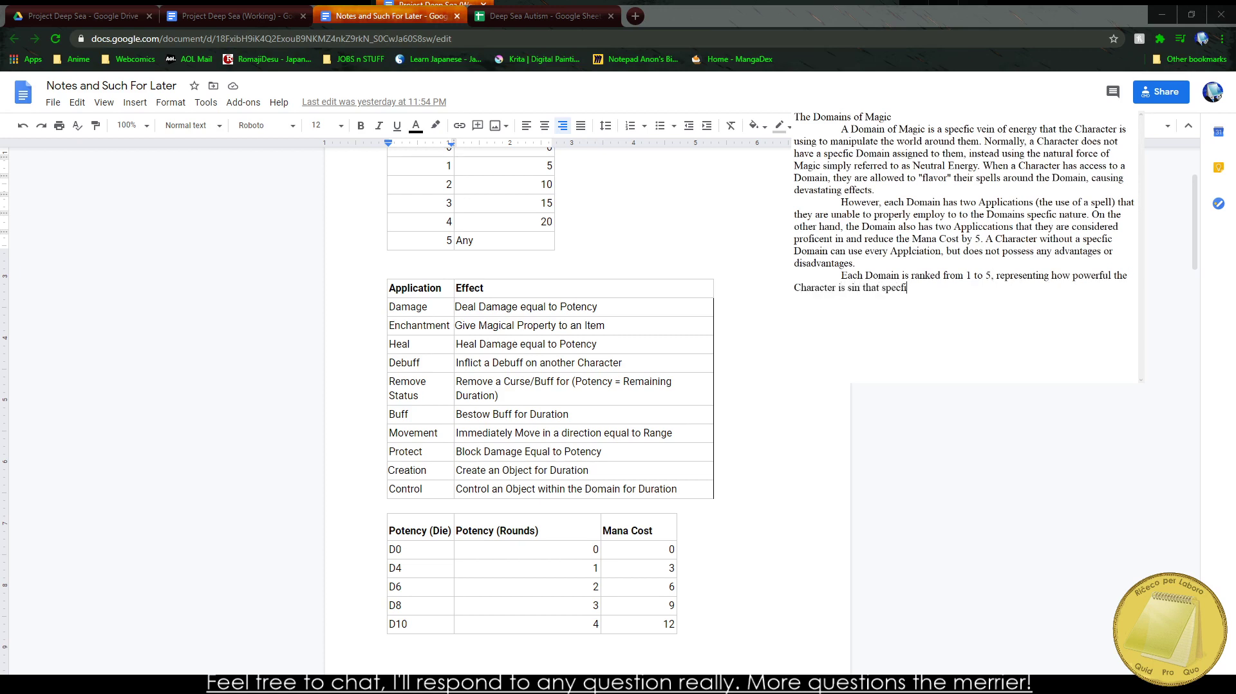
{"action": "type", "text": "c Domain. Fa"}
{"action": "key", "text": "BackSpace"}
{"action": "key", "text": "BackSpace"}
Step: Add "Familiars start with 0 in a Domain, as they do not possess natural magic" to the ranking paragraph
{"action": "type", "text": "Familiars starts"}
{"action": "key", "text": "BackSpace"}
{"action": "type", "text": "with 0 in"}
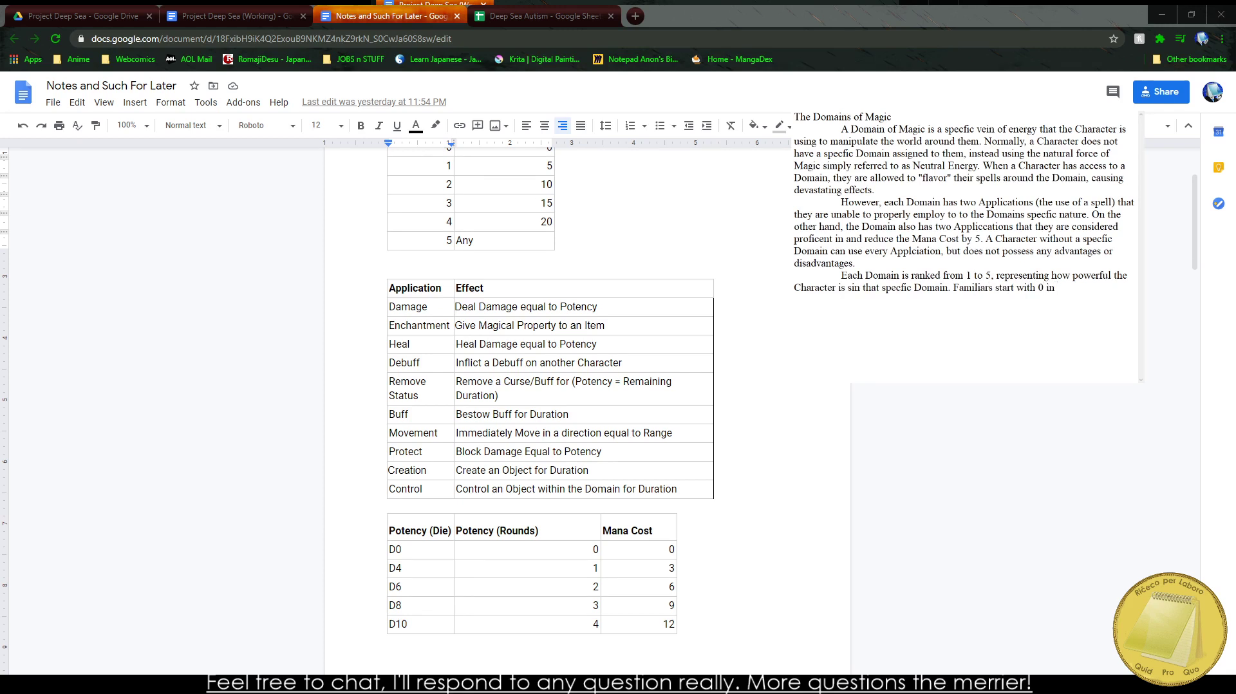
{"action": "key", "text": "BackSpace"}
{"action": "key", "text": "BackSpace"}
{"action": "key", "text": "BackSpace"}
{"action": "type", "text": "a Domain (mana"}
{"action": "key", "text": "BackSpace"}
{"action": "key", "text": "BackSpace"}
{"action": "key", "text": "BackSpace"}
{"action": "key", "text": "BackSpace"}
{"action": "key", "text": "BackSpace"}
{"action": "key", "text": "BackSpace"}
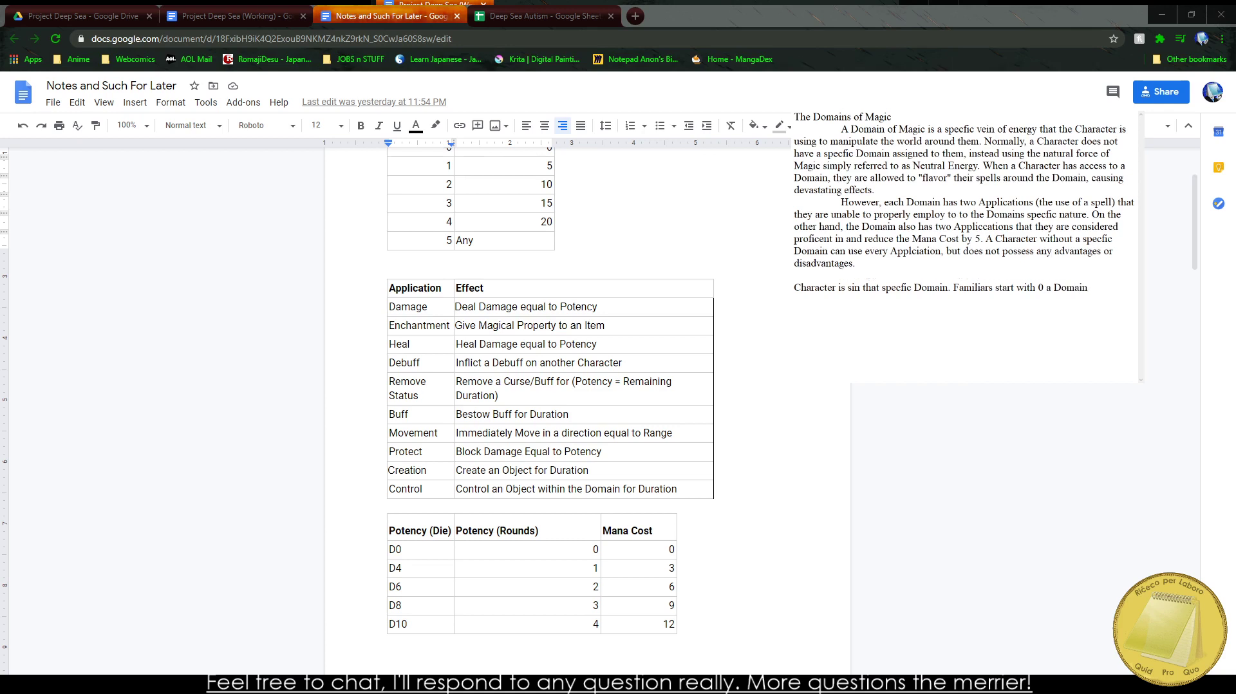
{"action": "key", "text": "BackSpace"}
{"action": "key", "text": "BackSpace"}
{"action": "key", "text": "BackSpace"}
{"action": "key", "text": "BackSpace"}
{"action": "key", "text": "BackSpace"}
{"action": "key", "text": "BackSpace"}
{"action": "key", "text": "BackSpace"}
{"action": "key", "text": "BackSpace"}
{"action": "type", "text": "in a d"}
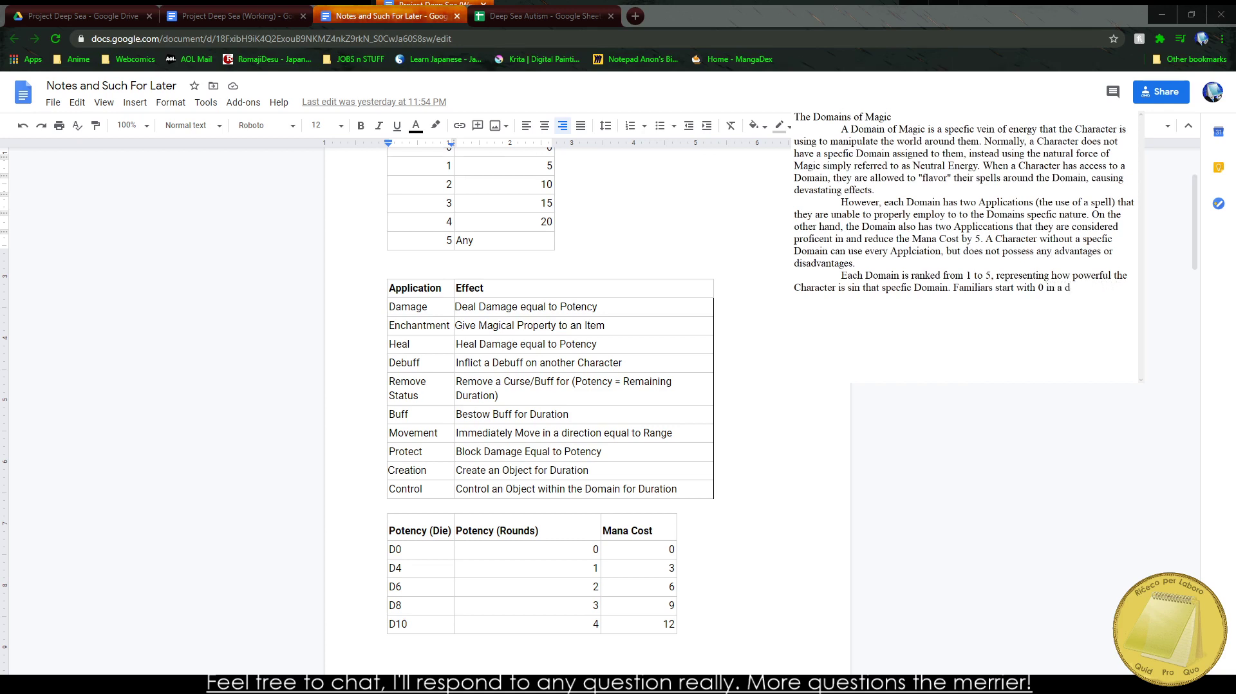
{"action": "key", "text": "BackSpace"}
{"action": "type", "text": "Domain, as "}
{"action": "type", "text": "they do not poss"}
{"action": "type", "text": "ess "}
{"action": "type", "text": "natural magic"}
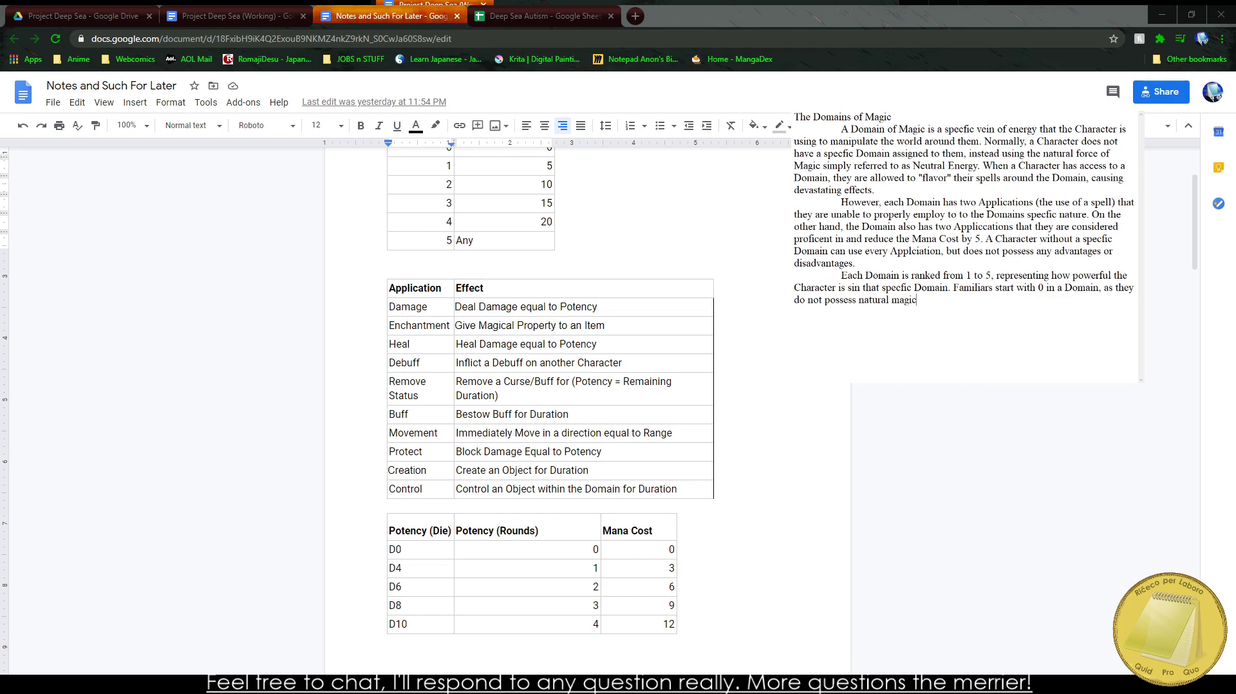
Step: Finish the Familiars sentence with ", while the Witch begins play with 3 in their chosen Domain."
{"action": "type", "text": ", while the Witch begins play with "}
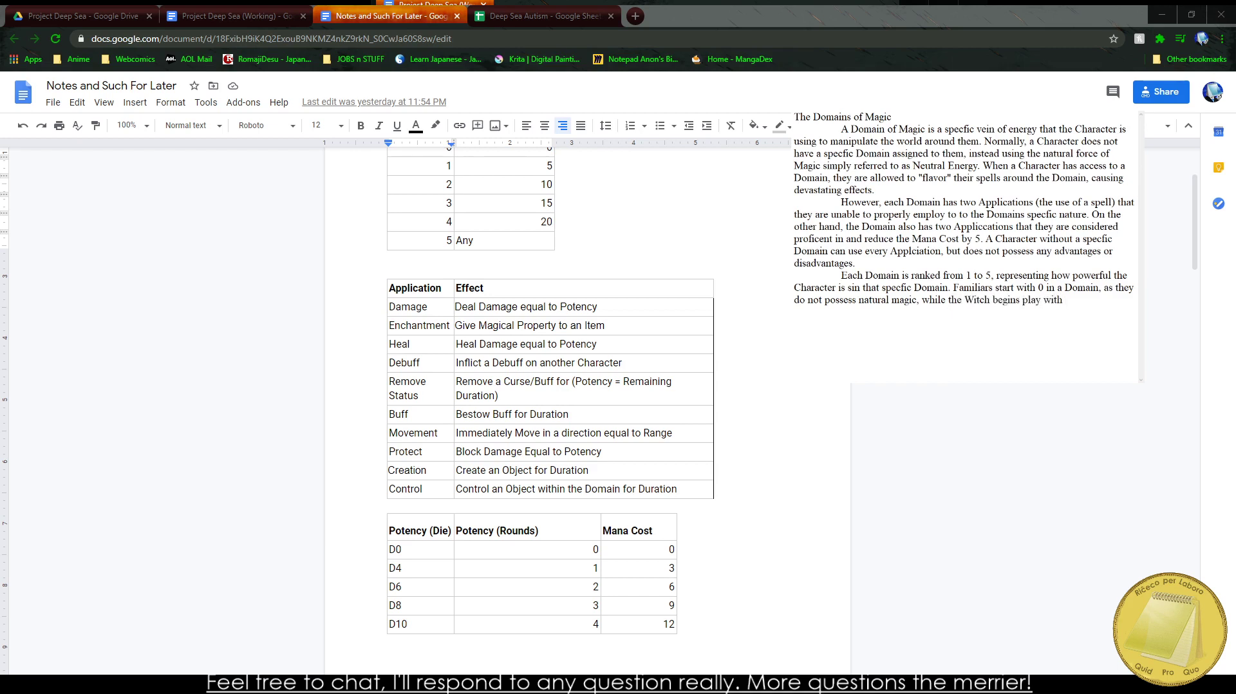
{"action": "type", "text": "3 in their Doma"}
{"action": "type", "text": "in."}
{"action": "key", "text": "BackSpace"}
{"action": "key", "text": "BackSpace"}
{"action": "key", "text": "BackSpace"}
{"action": "key", "text": "BackSpace"}
{"action": "key", "text": "BackSpace"}
{"action": "key", "text": "BackSpace"}
{"action": "key", "text": "BackSpace"}
{"action": "key", "text": "BackSpace"}
{"action": "type", "text": "chosen Domain."}
Step: Add "A Familiar or Other Magician can use the Neutral Force equal to their highest Domain, but a Witch must always employ her Domain."
{"action": "left_click_drag", "start_coordinate": [949, 289], "coordinate": [925, 302]}
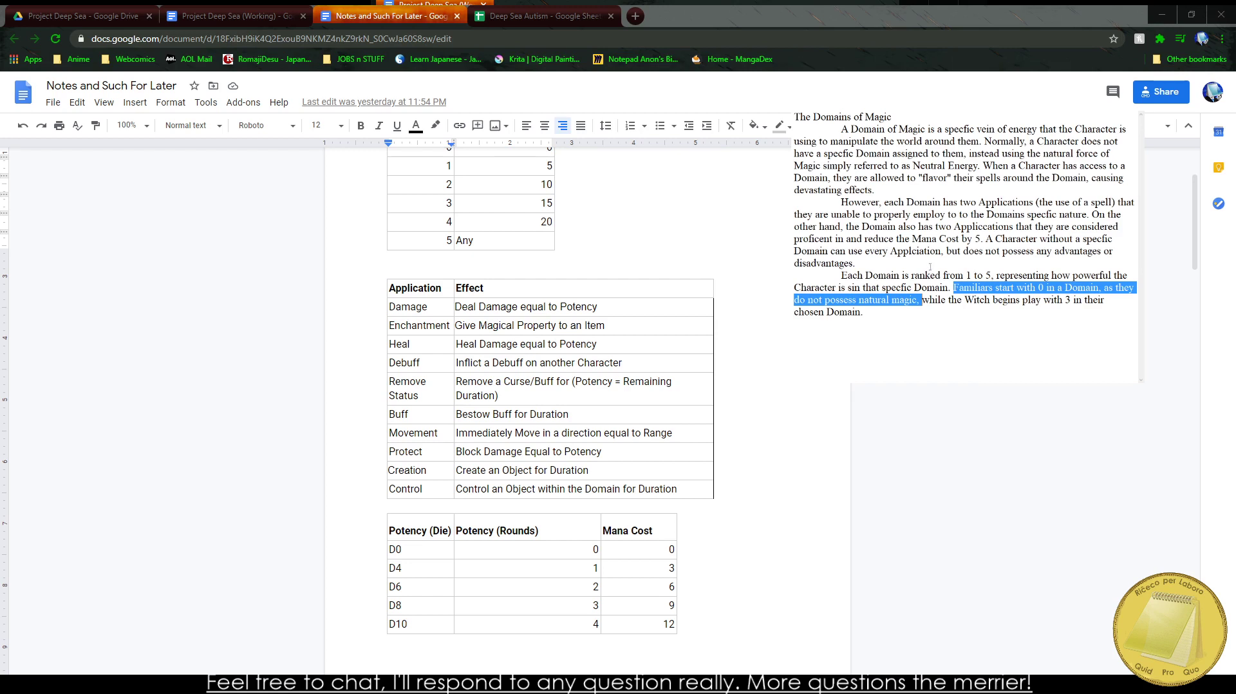
{"action": "left_click", "coordinate": [901, 366]}
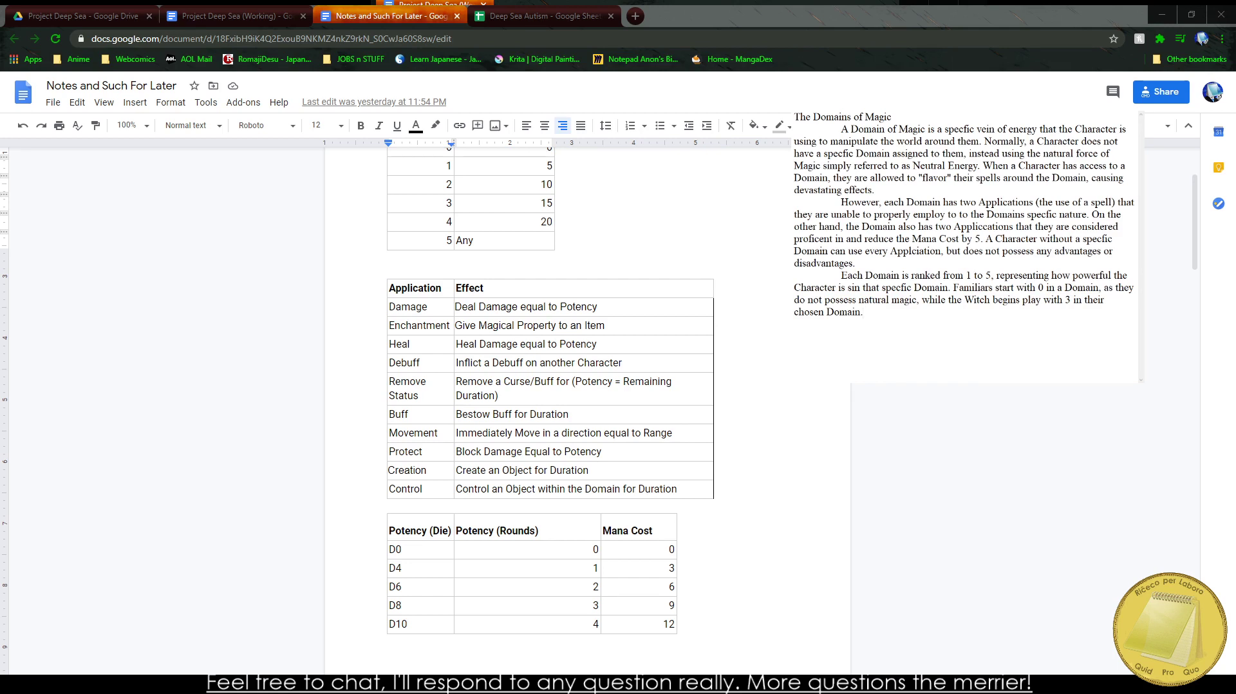
{"action": "type", "text": "A Character "}
{"action": "type", "text": "can use"}
{"action": "key", "text": "BackSpace"}
{"action": "key", "text": "BackSpace"}
{"action": "key", "text": "BackSpace"}
{"action": "key", "text": "BackSpace"}
{"action": "key", "text": "BackSpace"}
{"action": "key", "text": "BackSpace"}
{"action": "key", "text": "BackSpace"}
{"action": "key", "text": "BackSpace"}
{"action": "key", "text": "BackSpace"}
{"action": "key", "text": "BackSpace"}
{"action": "key", "text": "BackSpace"}
{"action": "key", "text": "BackSpace"}
{"action": "key", "text": "BackSpace"}
{"action": "key", "text": "BackSpace"}
{"action": "key", "text": "BackSpace"}
{"action": "key", "text": "BackSpace"}
{"action": "key", "text": "BackSpace"}
{"action": "type", "text": "Familiar or Other Magician can"}
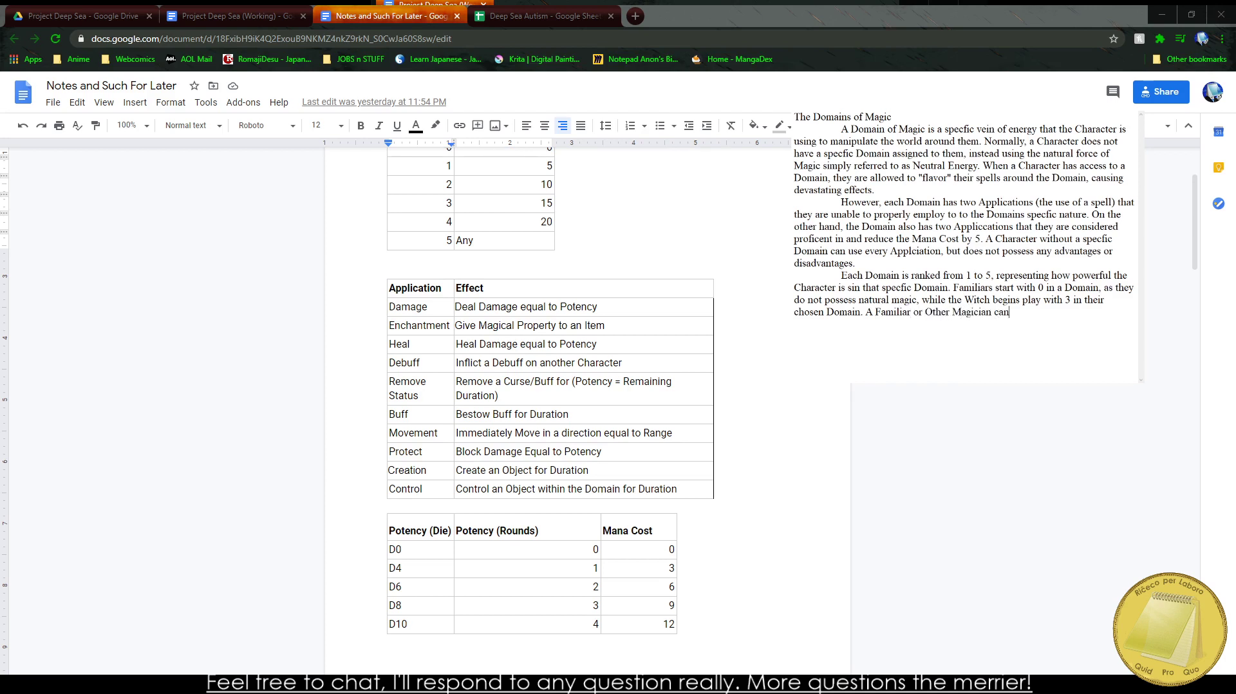
{"action": "type", "text": " use the Neutral Force equal to their"}
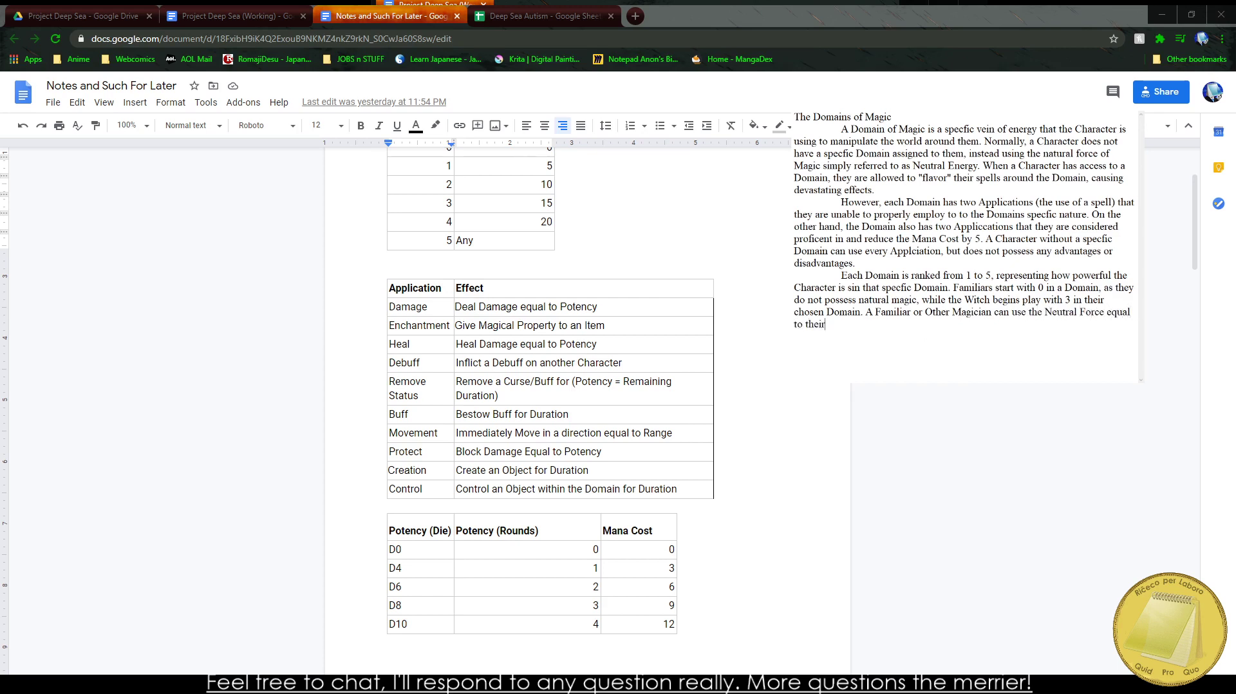
{"action": "type", "text": " highest Domain, but a Witch"}
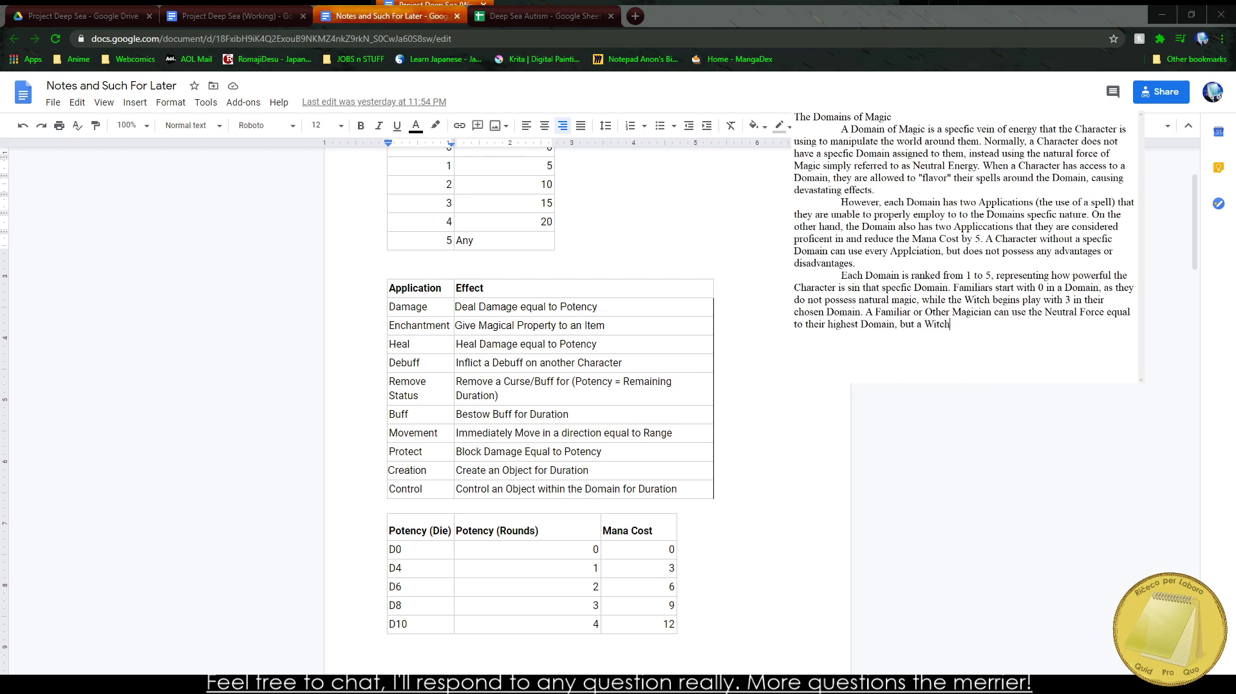
{"action": "type", "text": " must always employ her Domain."}
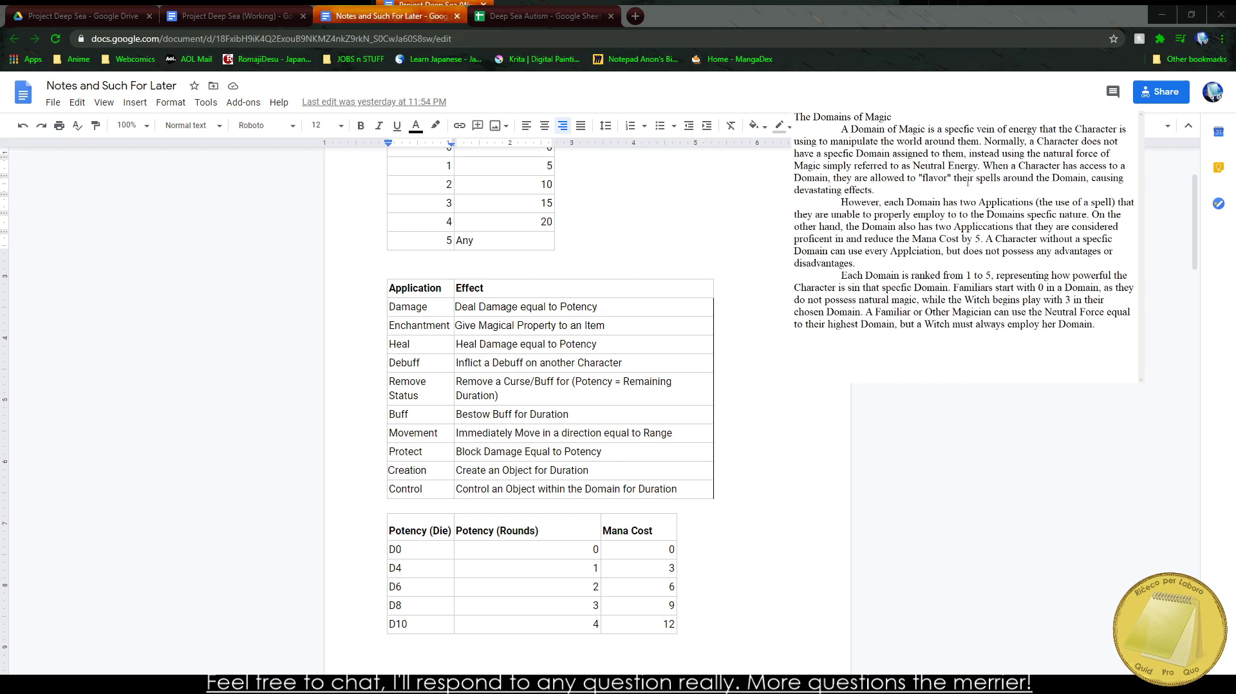
Step: Copy the whole note and paste it below the Witch and Magic paragraph in the Project Deep Sea (Working) document
{"action": "key", "text": "ctrl+a"}
{"action": "key", "text": "ctrl+c"}
{"action": "scroll", "coordinate": [515, 257], "scroll_direction": "down", "scroll_amount": 6}
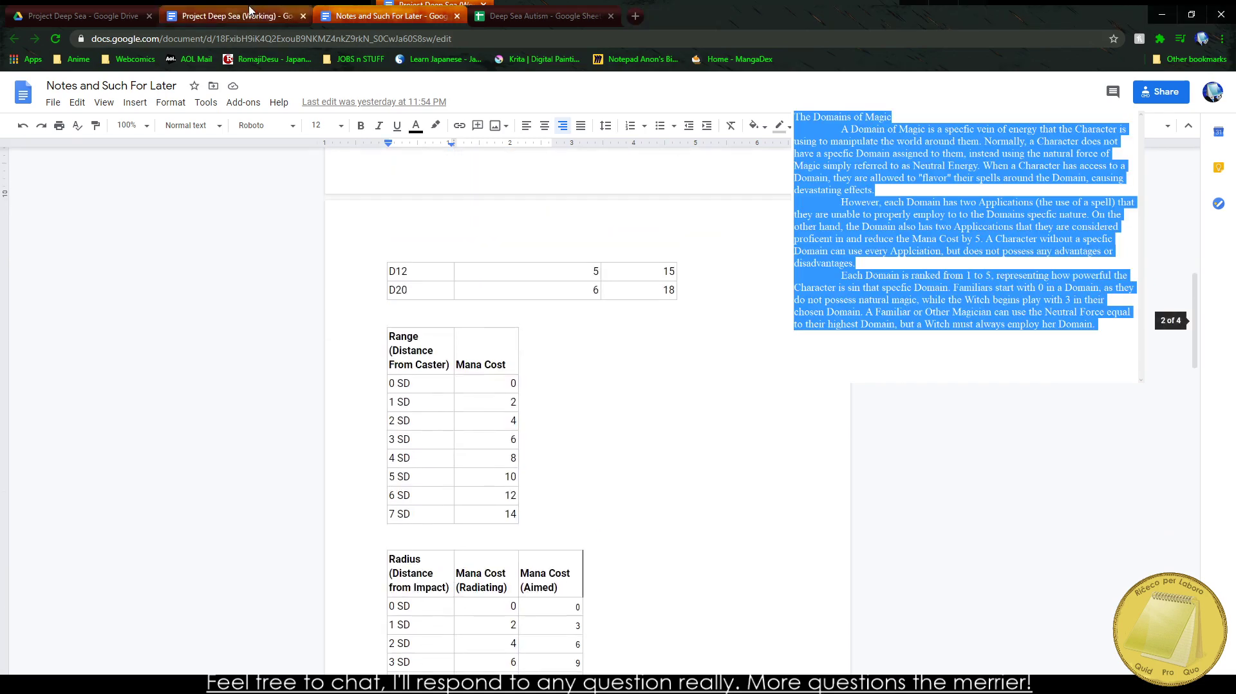
{"action": "left_click", "coordinate": [249, 16]}
{"action": "scroll", "coordinate": [358, 344], "scroll_direction": "up", "scroll_amount": 4}
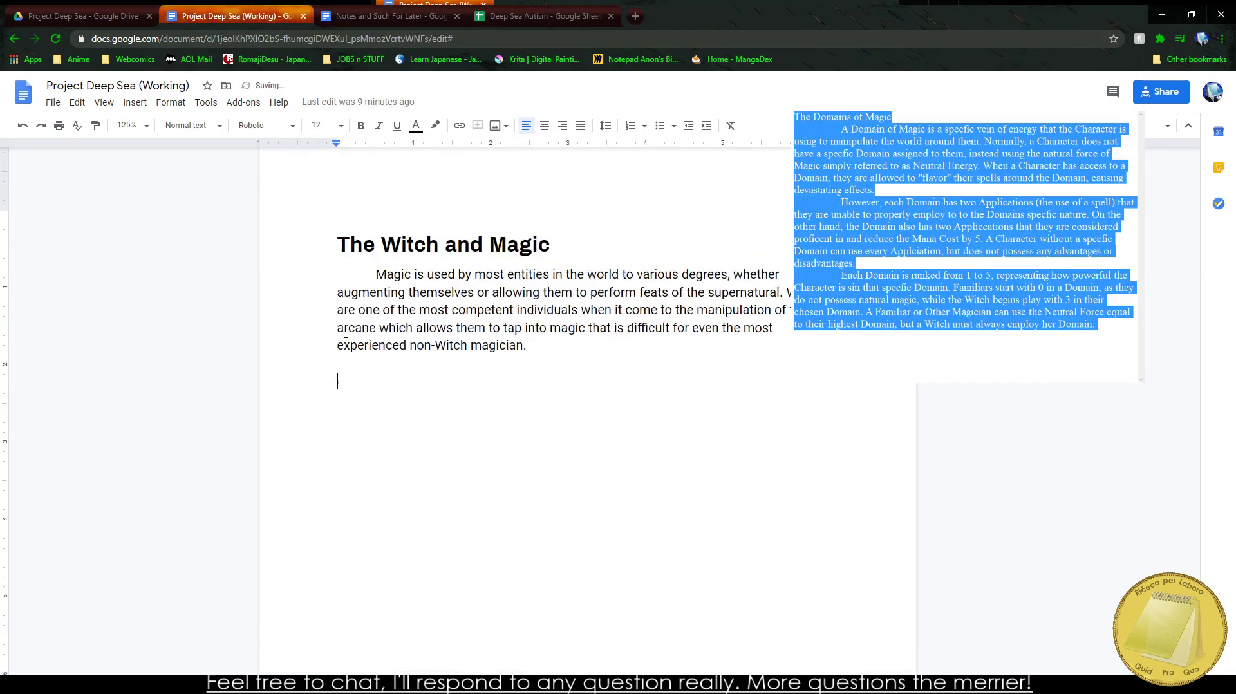
{"action": "key", "text": "ctrl+v"}
Step: Format the pasted "The Domains of Magic" title as Heading 2
{"action": "triple_click", "coordinate": [420, 381]}
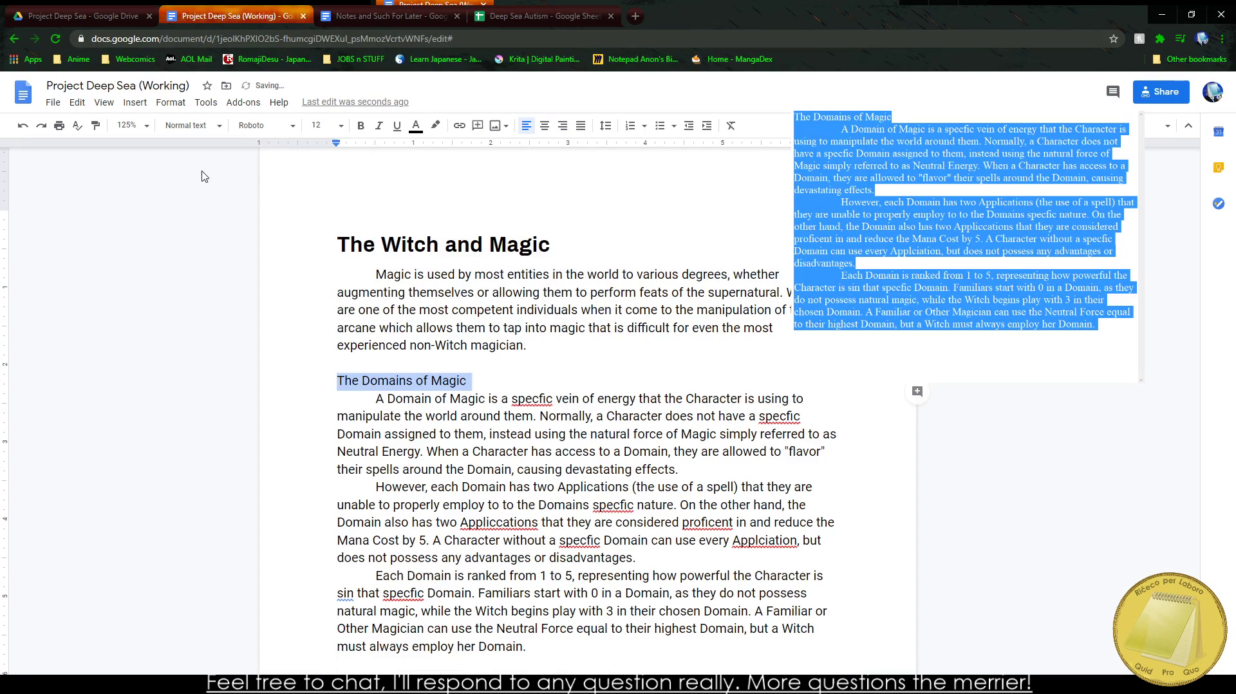
{"action": "left_click", "coordinate": [192, 125]}
{"action": "left_click", "coordinate": [216, 308]}
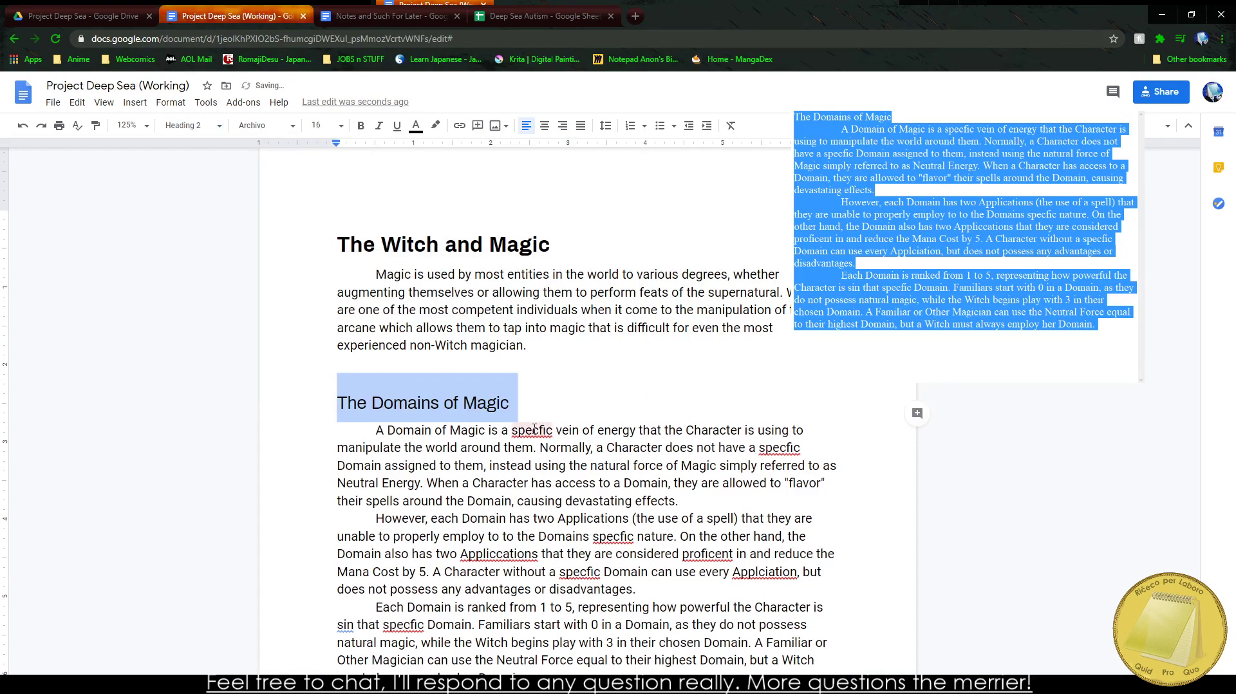
Step: Correct "specfic" to "specific" before "vein of energy" and remove the misspelled word before "Domain assigned to them"
{"action": "right_click", "coordinate": [534, 429]}
{"action": "left_click", "coordinate": [573, 466]}
{"action": "right_click", "coordinate": [812, 461]}
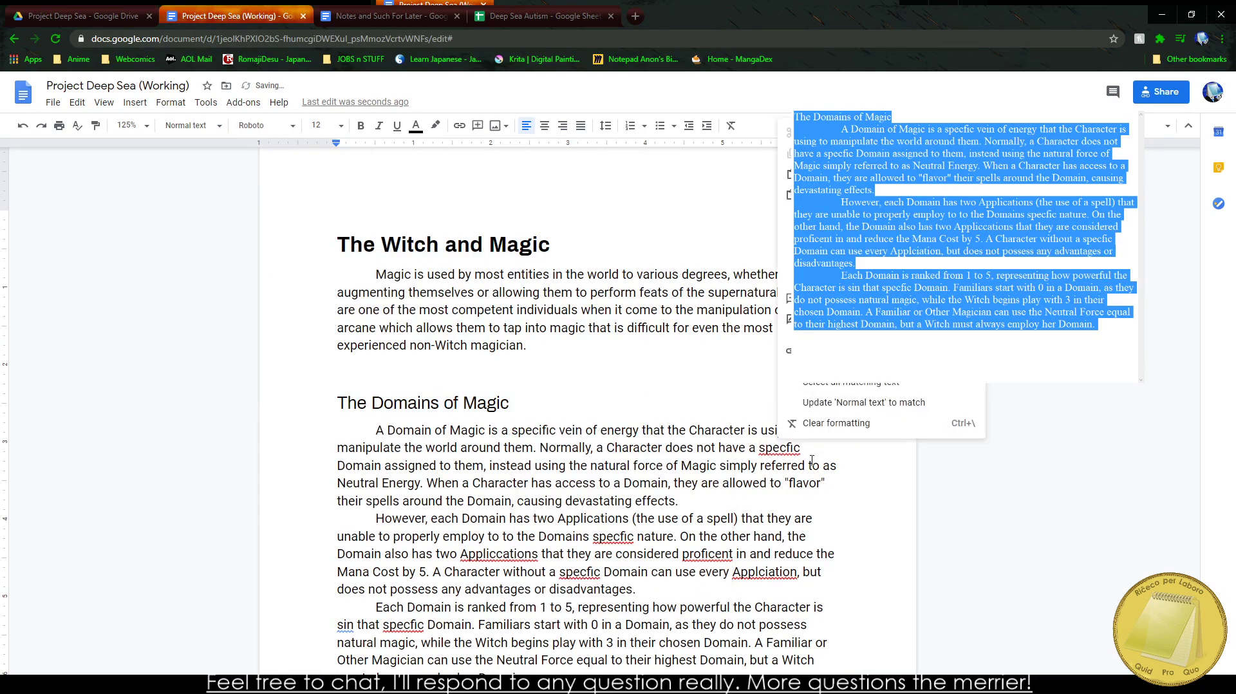
{"action": "left_click", "coordinate": [830, 475]}
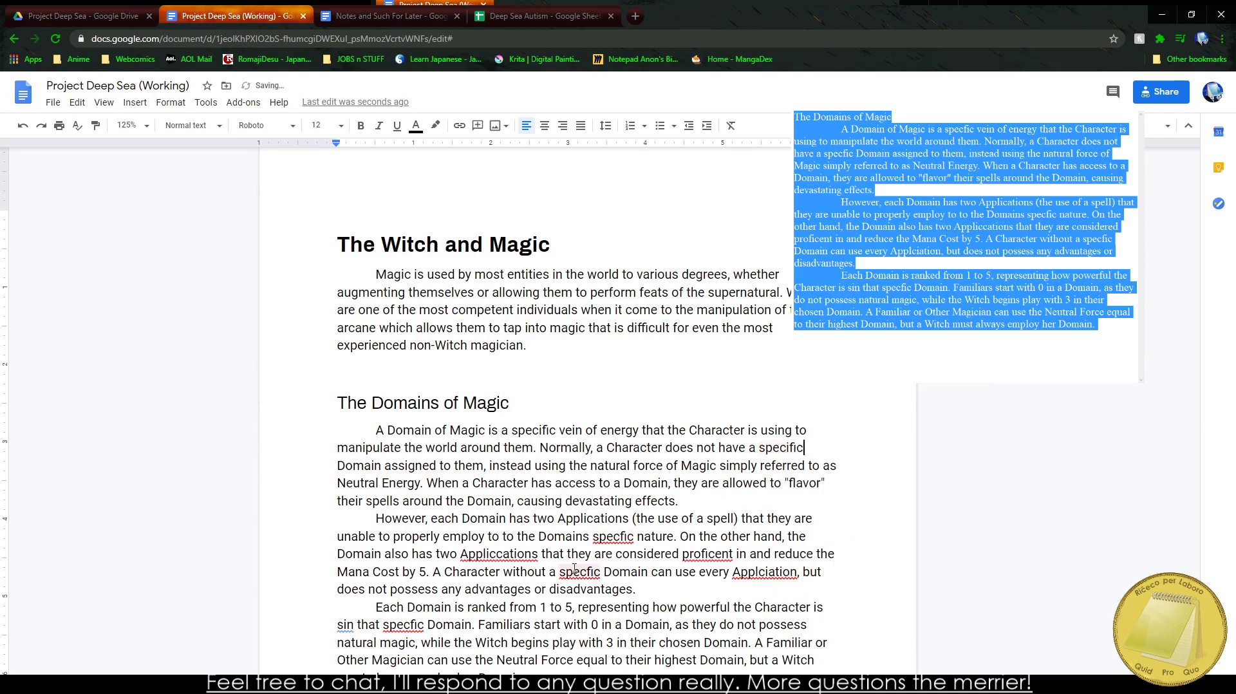
{"action": "double_click", "coordinate": [804, 448]}
{"action": "key", "text": "BackSpace"}
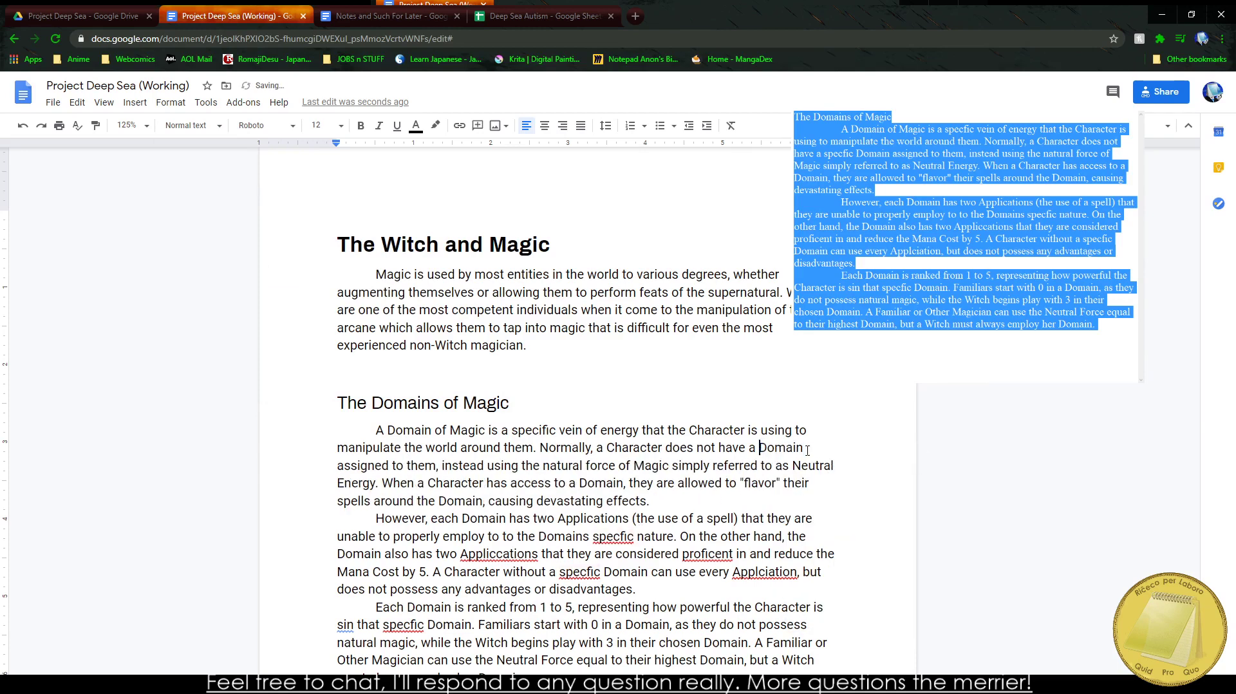
Step: Correct "Appliccations" to "Applications" in the second paragraph and remove the misspelled "specfic" before "nature"
{"action": "right_click", "coordinate": [496, 553]}
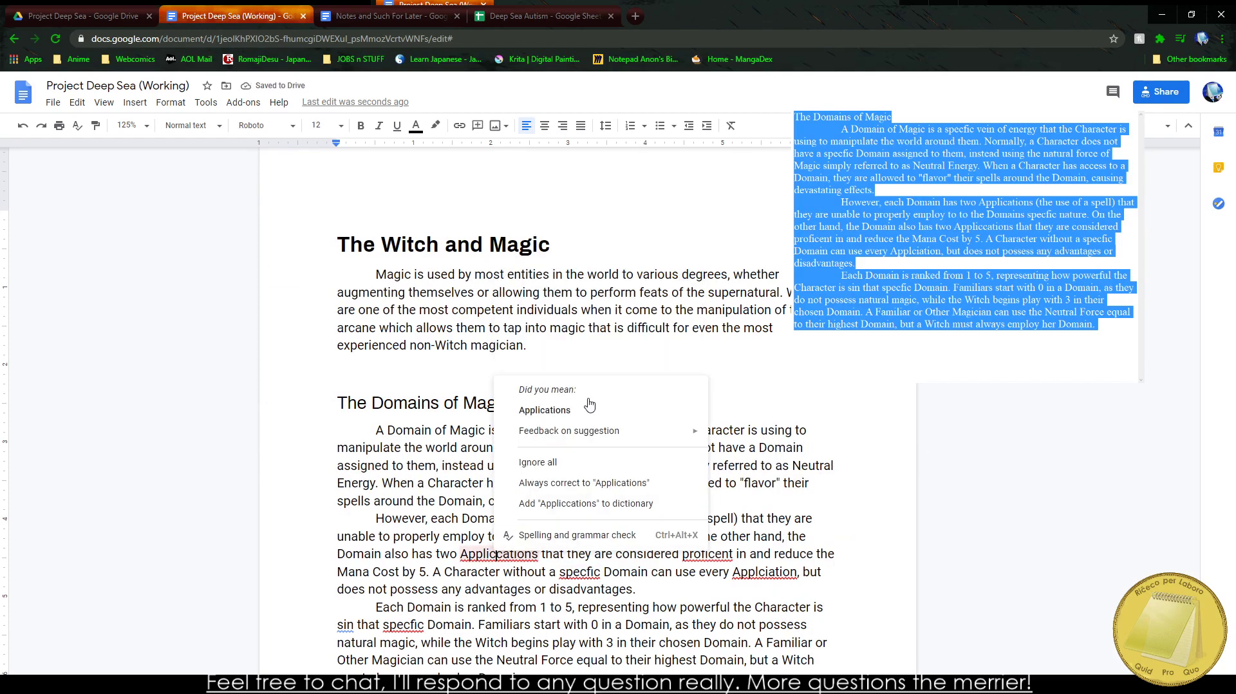
{"action": "left_click", "coordinate": [590, 407]}
{"action": "right_click", "coordinate": [613, 536]}
{"action": "left_click", "coordinate": [672, 398]}
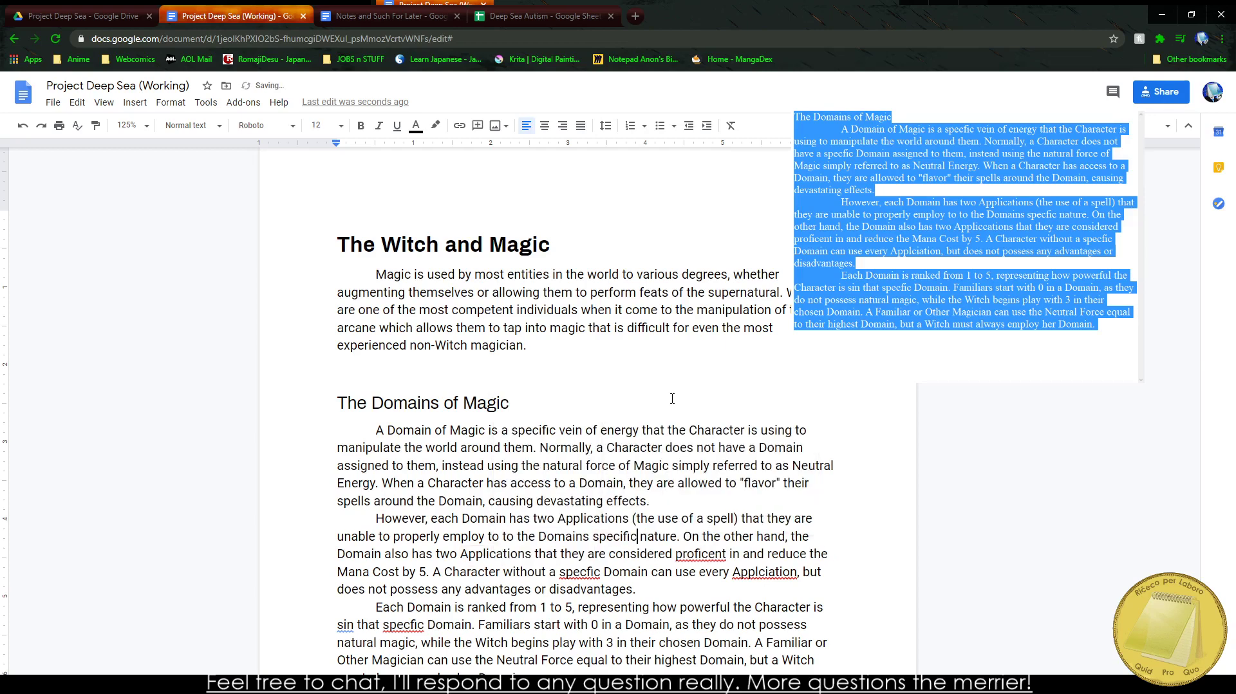
{"action": "double_click", "coordinate": [623, 536]}
{"action": "key", "text": "BackSpace"}
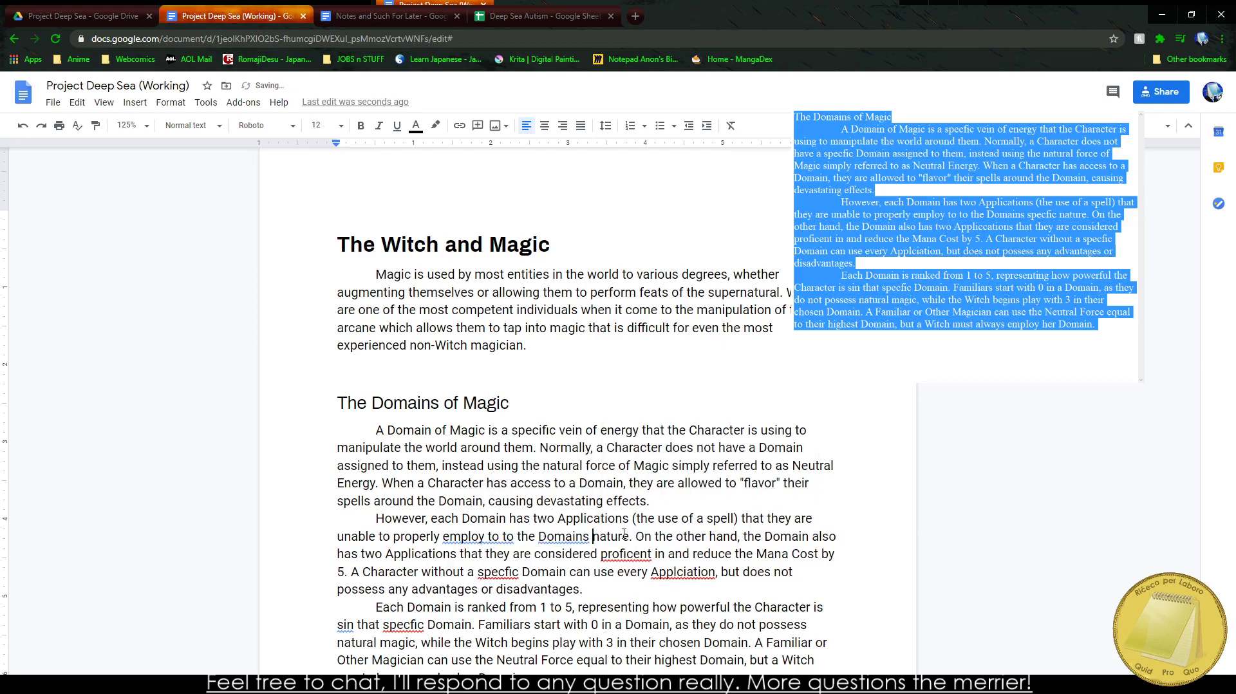
Step: Remove the duplicate "to" so the phrase reads "properly employ to the Domains nature"
{"action": "left_click", "coordinate": [486, 538]}
{"action": "left_click", "coordinate": [556, 446]}
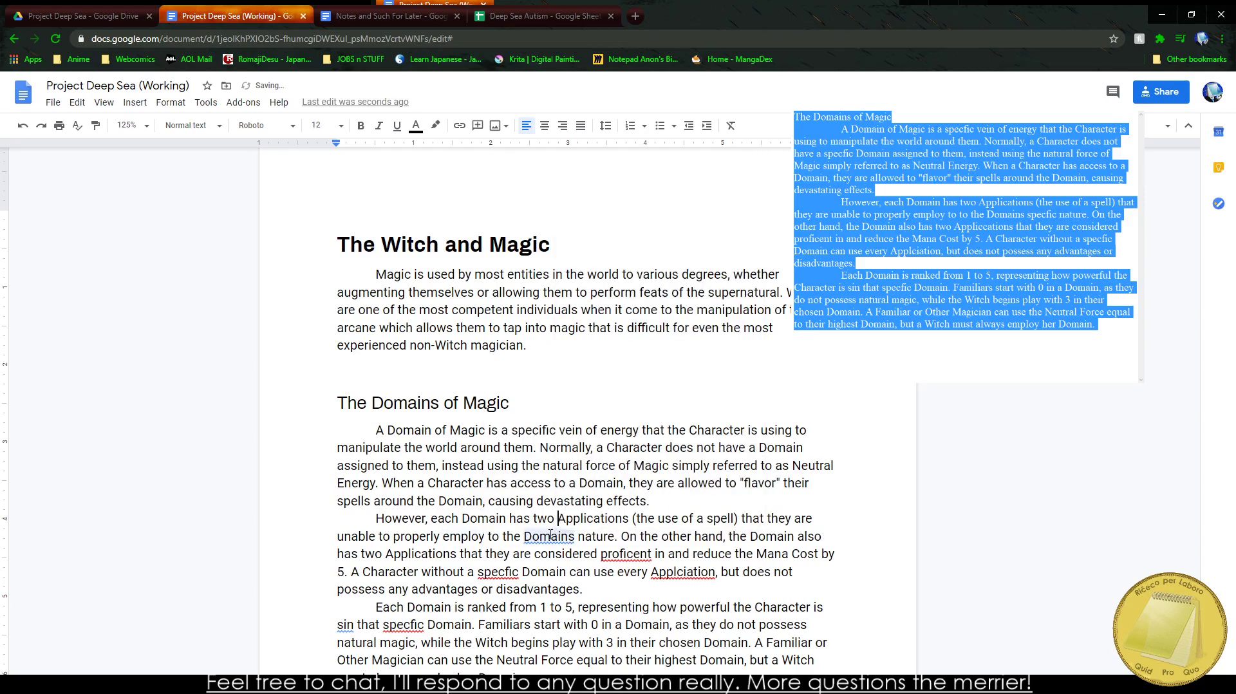
Step: Correct "Domains" to "Domain's" before "nature" and "proficent" to "proficient" in the second paragraph
{"action": "right_click", "coordinate": [549, 536]}
{"action": "left_click", "coordinate": [579, 568]}
{"action": "right_click", "coordinate": [629, 553]}
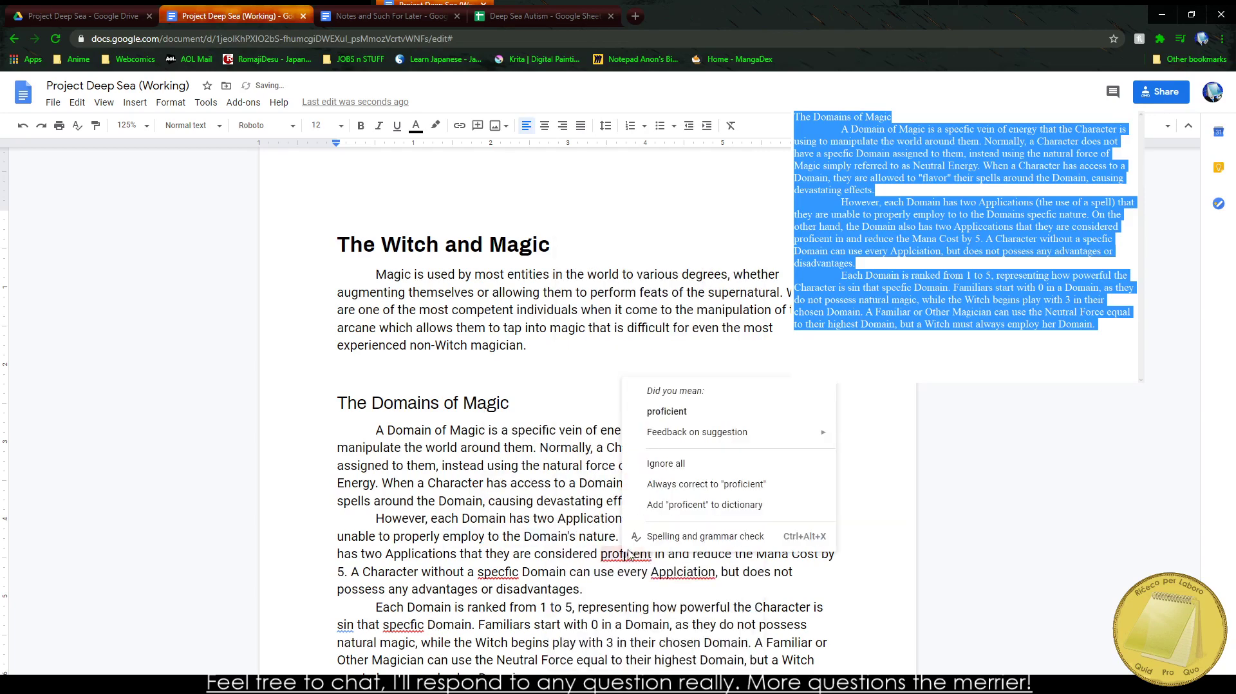
{"action": "left_click", "coordinate": [667, 411]}
Step: Remove the misspelled "specfic" before "Domain can use every" and correct "Applciation" to "Application"
{"action": "double_click", "coordinate": [503, 553]}
{"action": "double_click", "coordinate": [499, 573]}
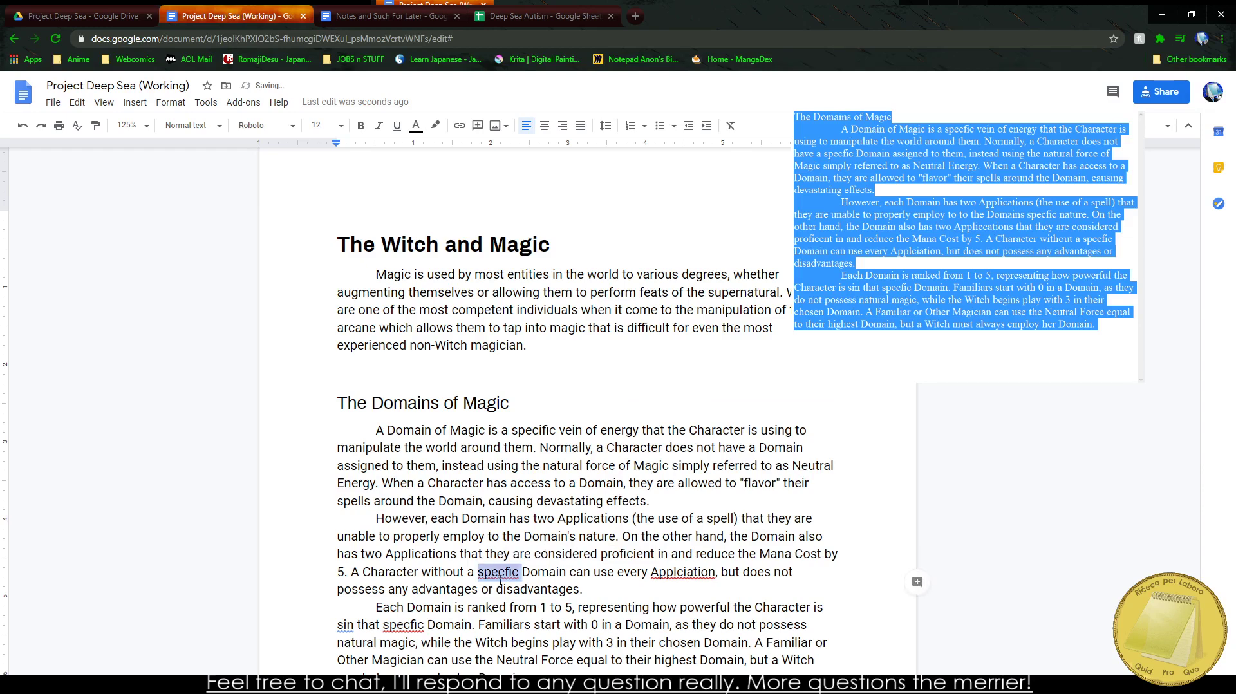
{"action": "key", "text": "BackSpace"}
{"action": "right_click", "coordinate": [638, 572]}
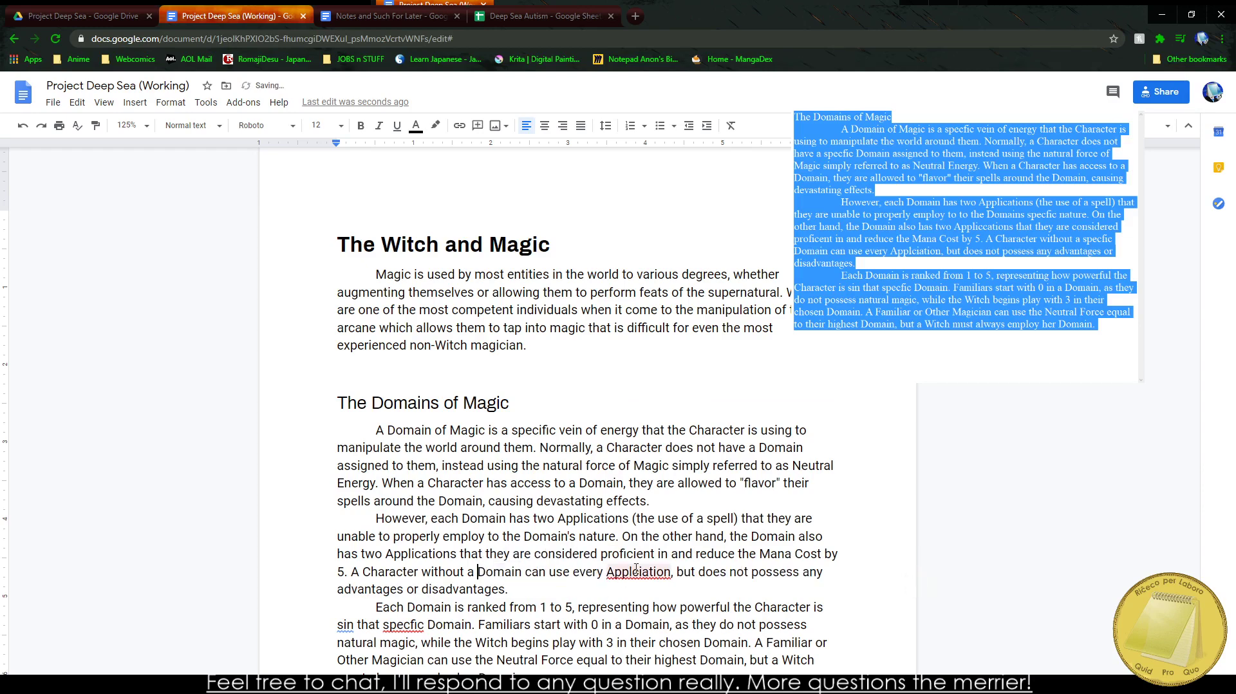
{"action": "left_click", "coordinate": [684, 422]}
Step: In the third paragraph, remove the misspelled "specfic" before "Domain" and correct "sin" to "in"
{"action": "double_click", "coordinate": [402, 624]}
{"action": "key", "text": "BackSpace"}
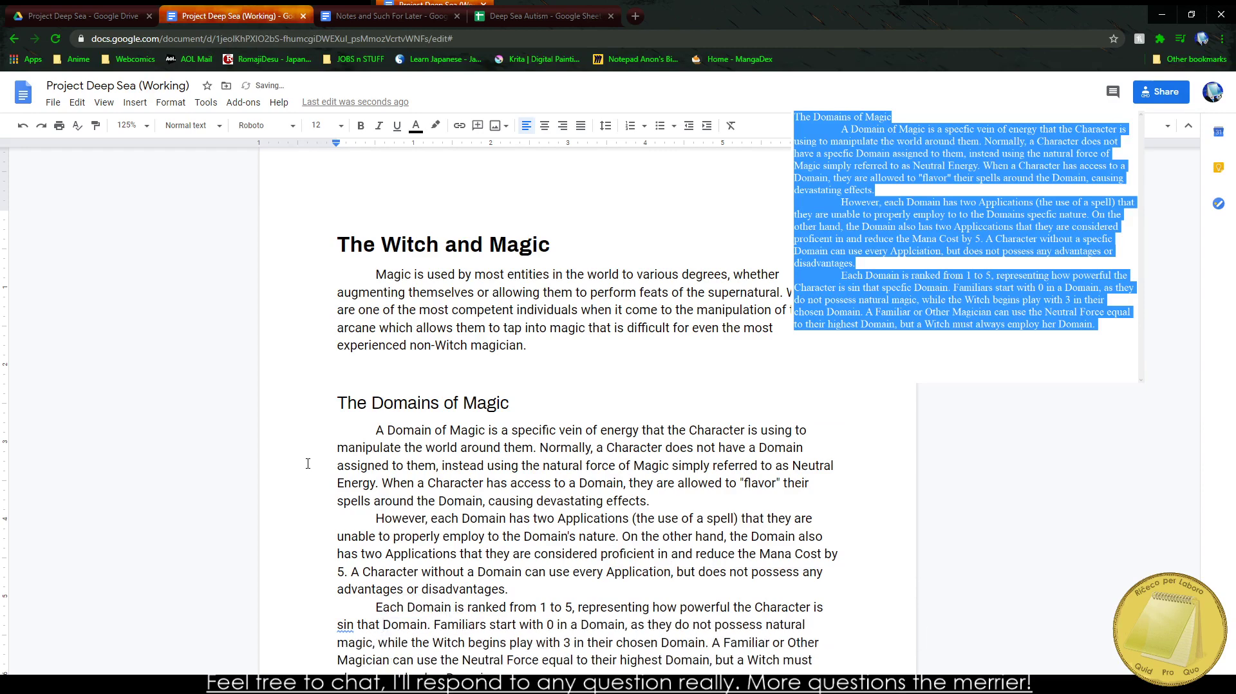
{"action": "scroll", "coordinate": [308, 464], "scroll_direction": "down", "scroll_amount": 3}
{"action": "right_click", "coordinate": [347, 431]}
{"action": "left_click", "coordinate": [554, 457]}
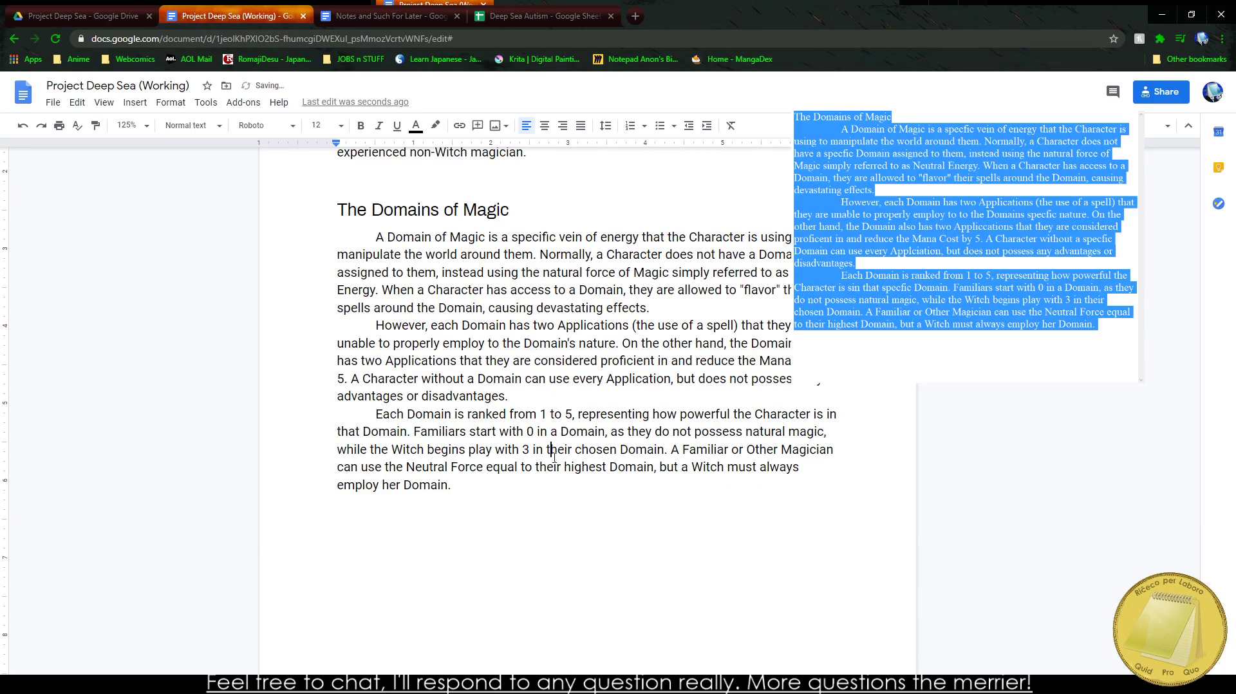
Step: Delete the extra blank line above the "The Domains of Magic" heading
{"action": "scroll", "coordinate": [453, 517], "scroll_direction": "down", "scroll_amount": 2}
{"action": "scroll", "coordinate": [386, 321], "scroll_direction": "up", "scroll_amount": 3}
{"action": "left_click", "coordinate": [333, 240]}
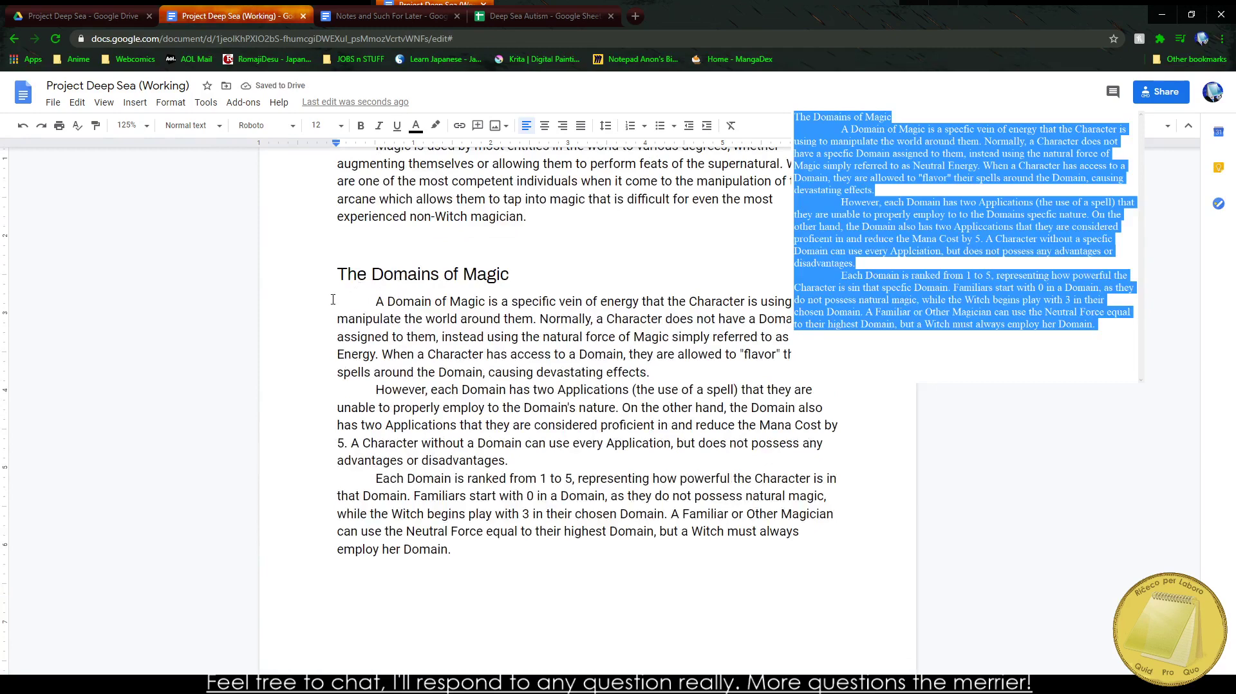
{"action": "key", "text": "BackSpace"}
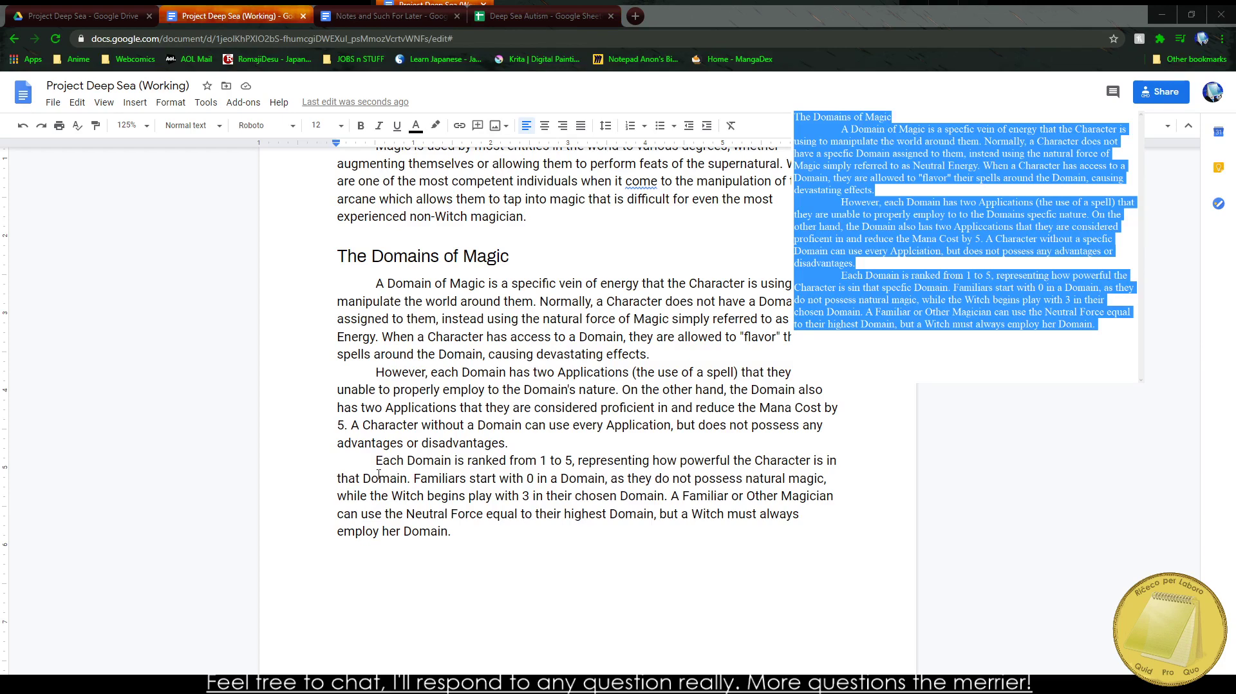
Step: Insert a page break after the paragraph ending "employ her Domain." and clear the transferred text from the separate draft window
{"action": "scroll", "coordinate": [303, 408], "scroll_direction": "down", "scroll_amount": 3}
{"action": "left_click", "coordinate": [303, 408]}
{"action": "scroll", "coordinate": [292, 390], "scroll_direction": "up", "scroll_amount": 4}
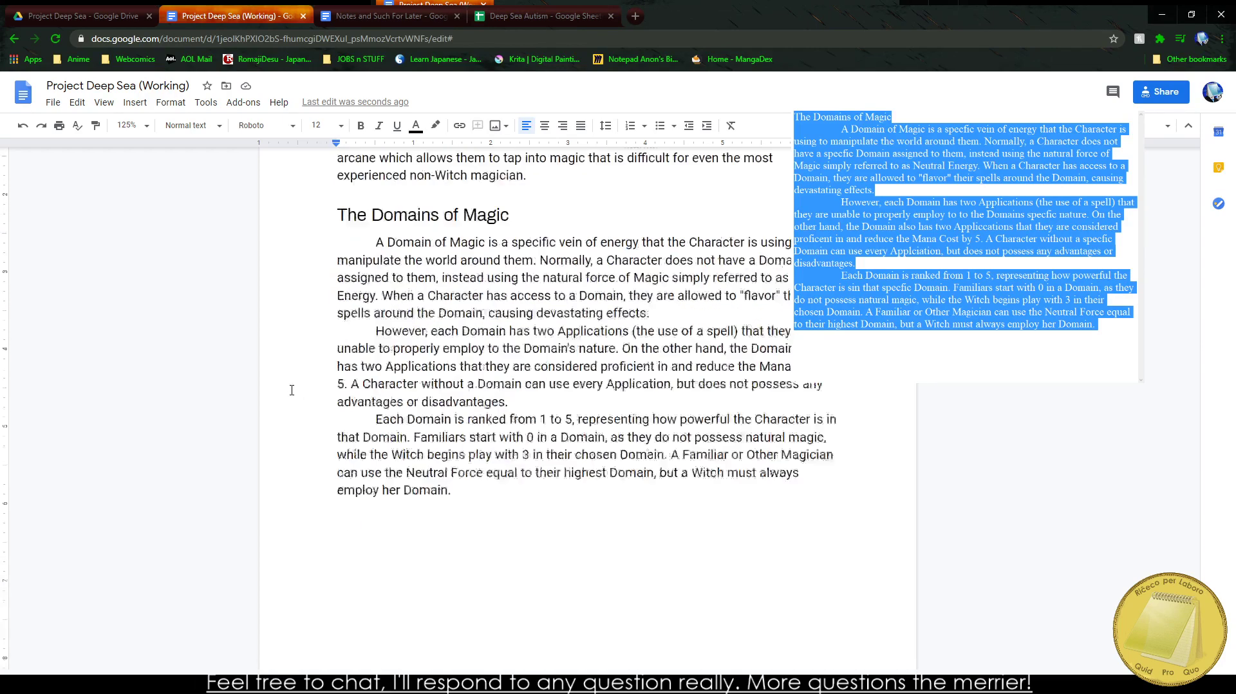
{"action": "key", "text": "ctrl+Return"}
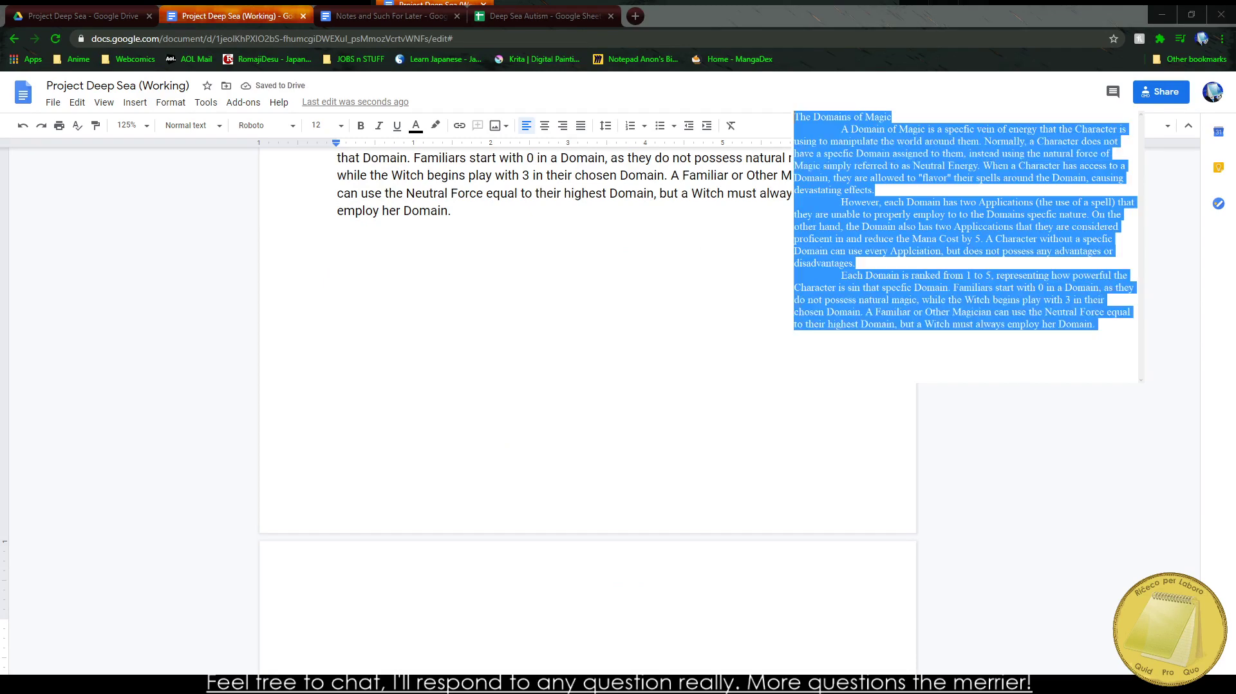
{"action": "key", "text": "ctrl+x"}
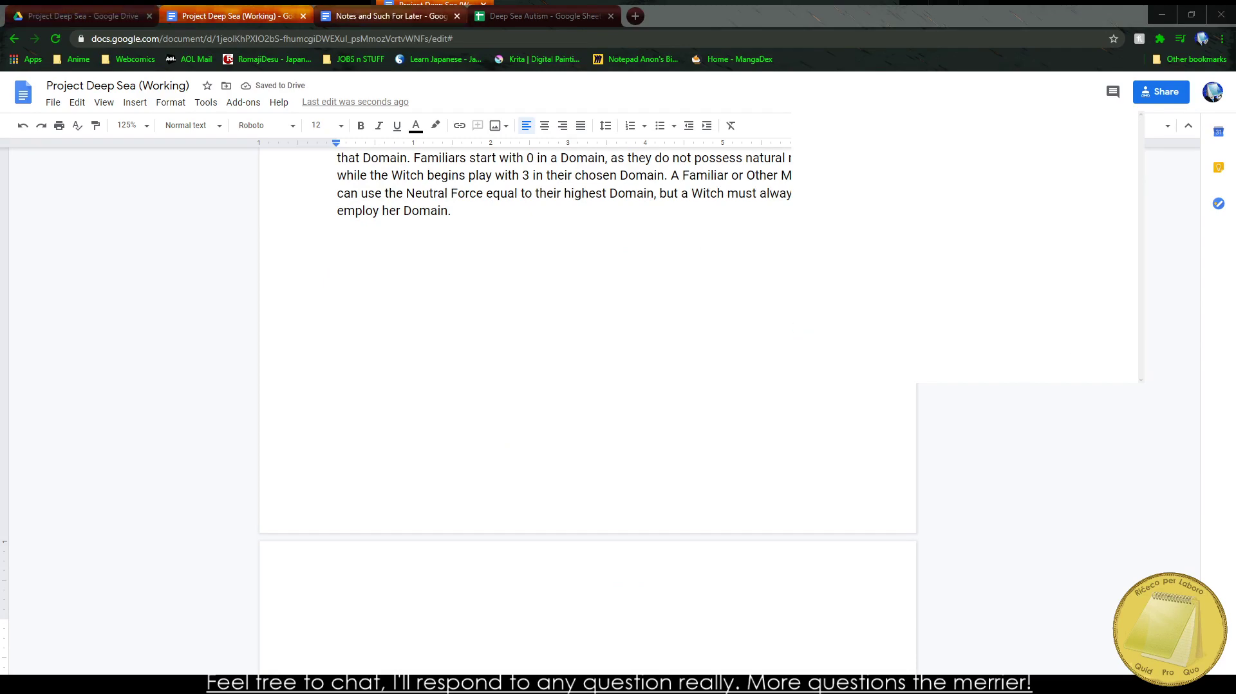
Step: Copy the Domain Level and Maximum Mana table from "Notes and Such For Later" and paste it below the last Domains paragraph in the working document
{"action": "left_click", "coordinate": [386, 15]}
{"action": "scroll", "coordinate": [380, 217], "scroll_direction": "up", "scroll_amount": 10}
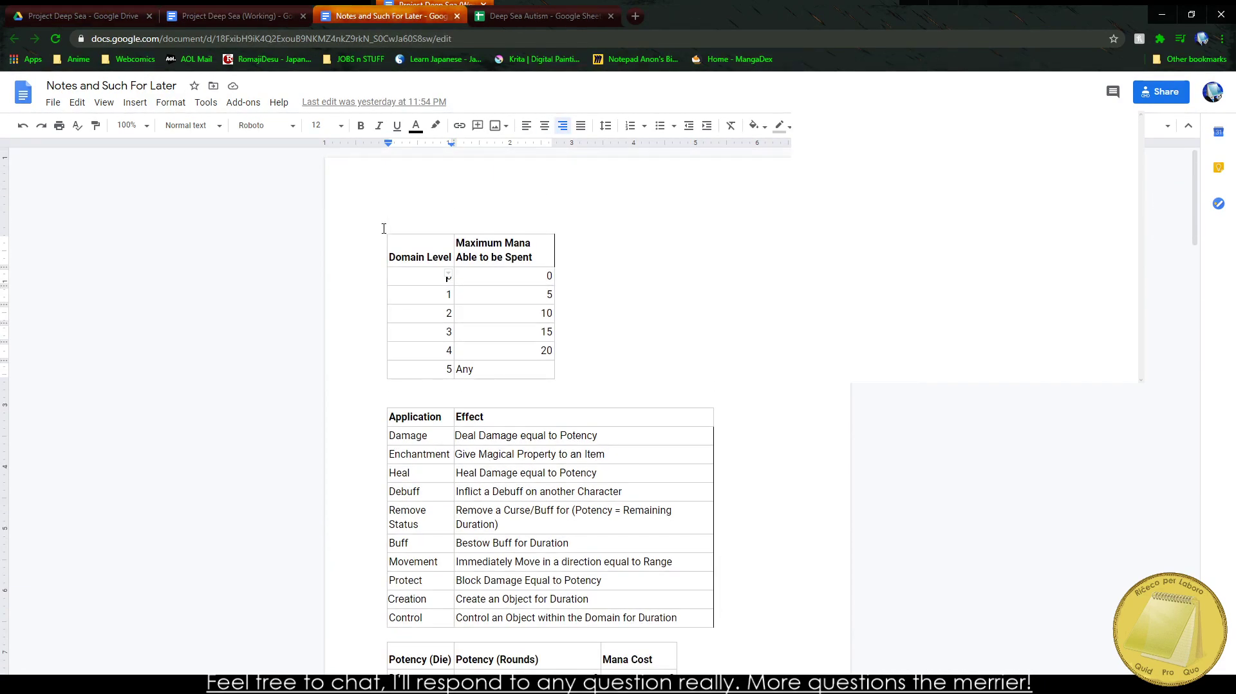
{"action": "left_click_drag", "start_coordinate": [384, 229], "coordinate": [517, 366]}
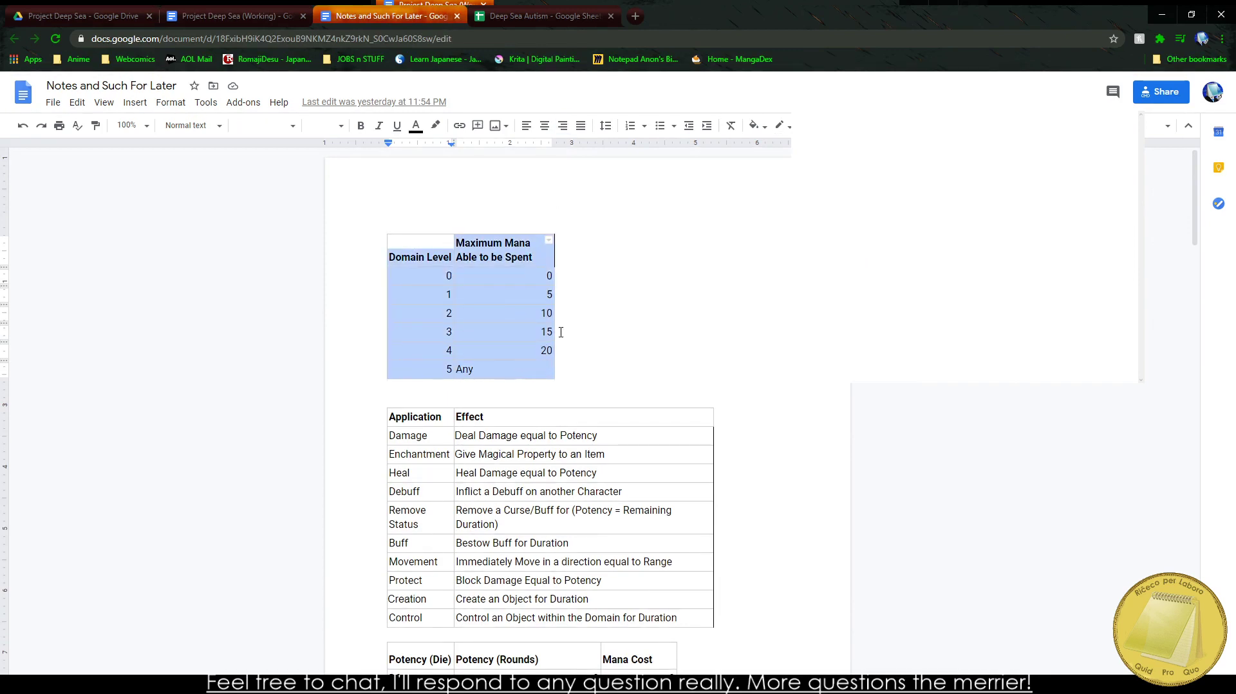
{"action": "left_click", "coordinate": [232, 15]}
{"action": "left_click", "coordinate": [305, 265]}
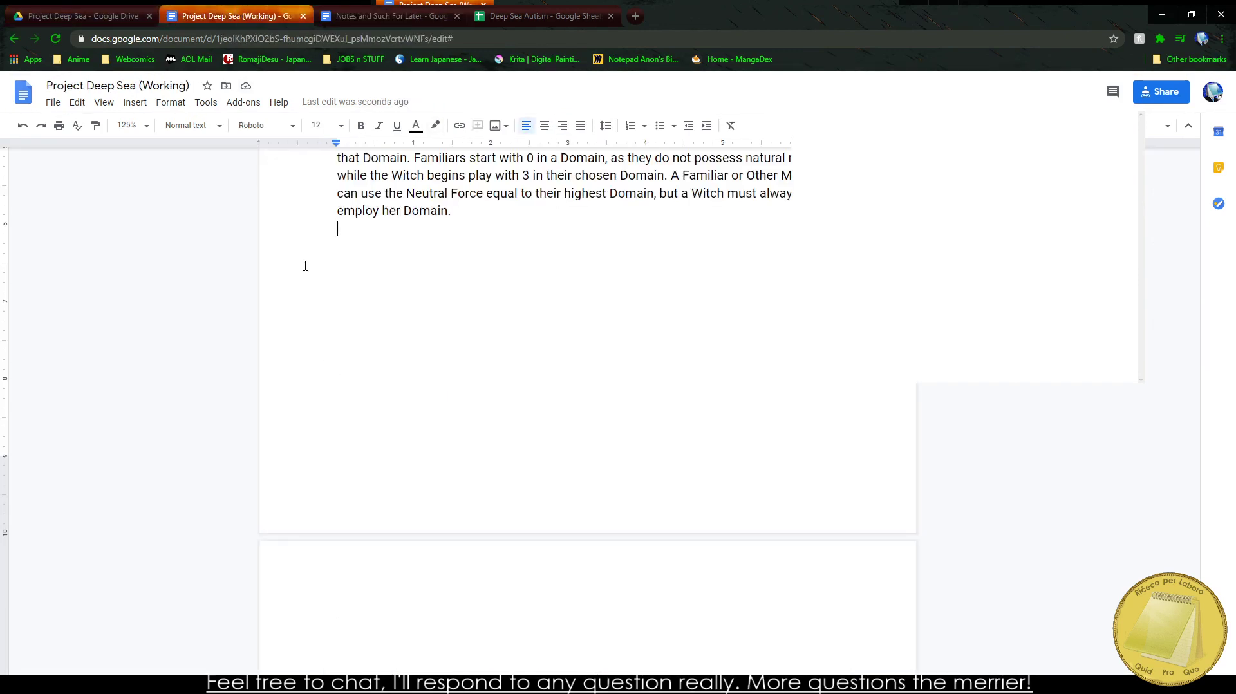
{"action": "key", "text": "ctrl+v"}
Step: Set the whole pasted Domain Level table to Roboto, size 12
{"action": "key", "text": "shift+Up"}
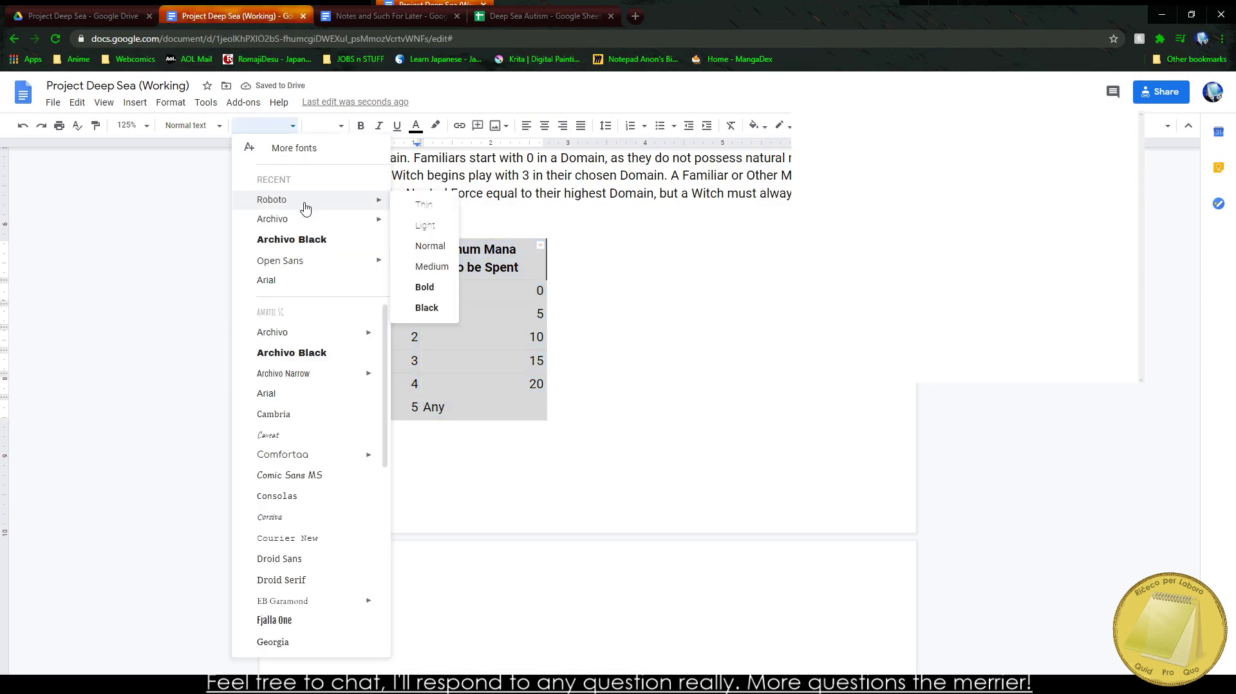
{"action": "left_click", "coordinate": [303, 207]}
{"action": "left_click", "coordinate": [322, 125]}
{"action": "key", "text": "Return"}
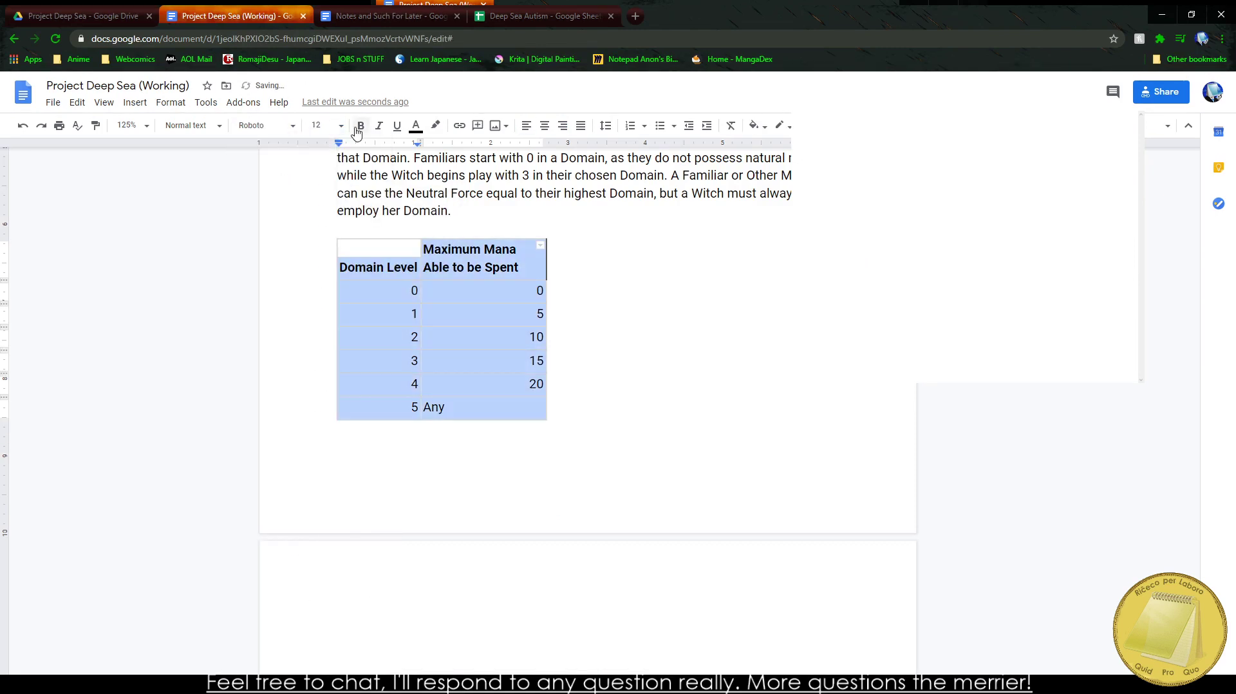
Step: Set the Domain Level table's cell vertical alignment to Middle, with the table itself aligned left
{"action": "right_click", "coordinate": [453, 296]}
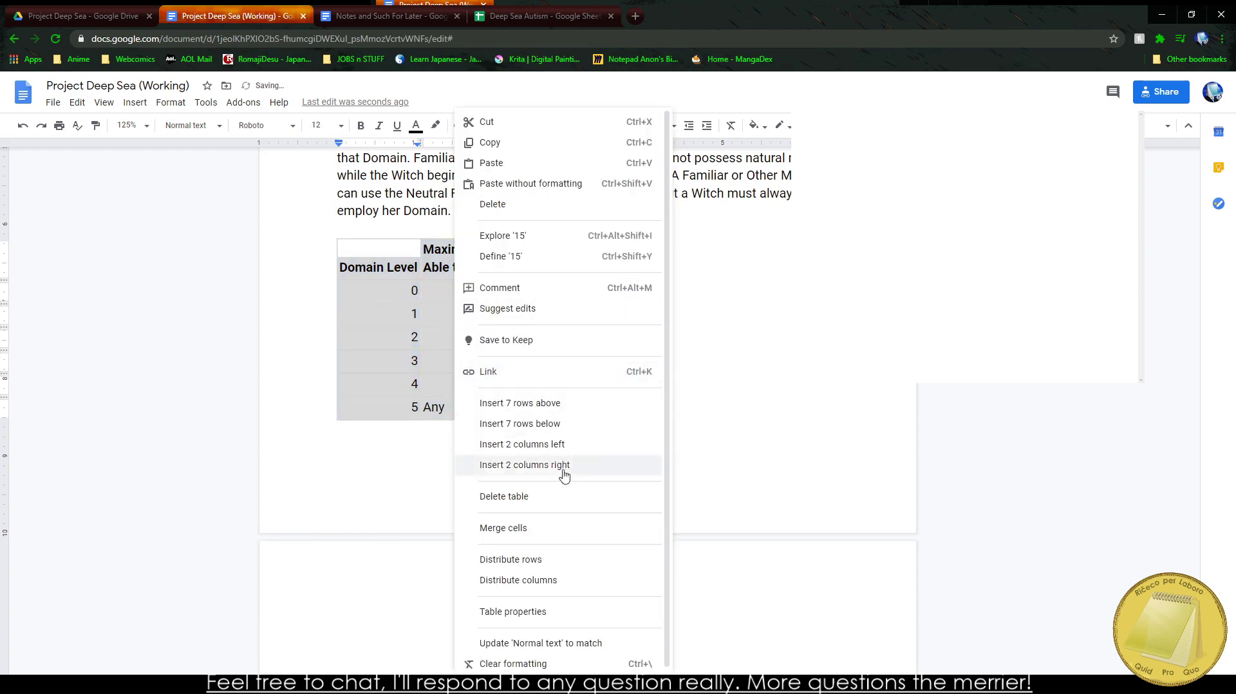
{"action": "left_click", "coordinate": [533, 605]}
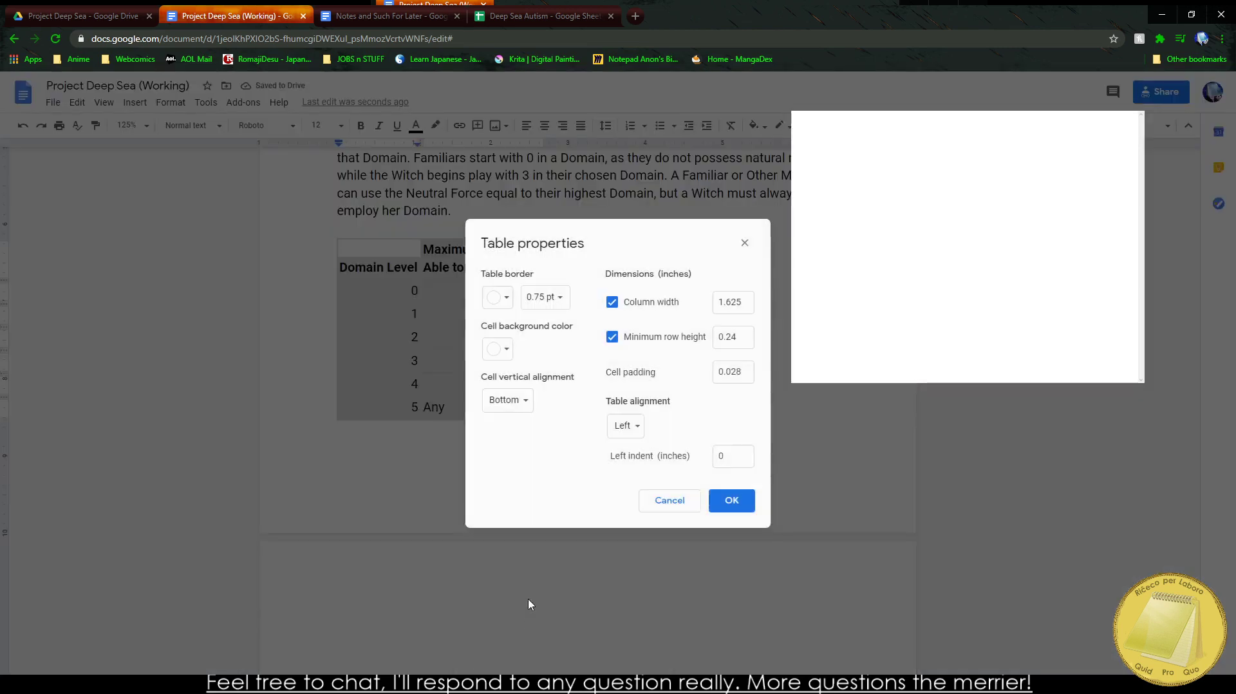
{"action": "left_click", "coordinate": [621, 425]}
{"action": "left_click", "coordinate": [636, 447]}
{"action": "left_click", "coordinate": [520, 400]}
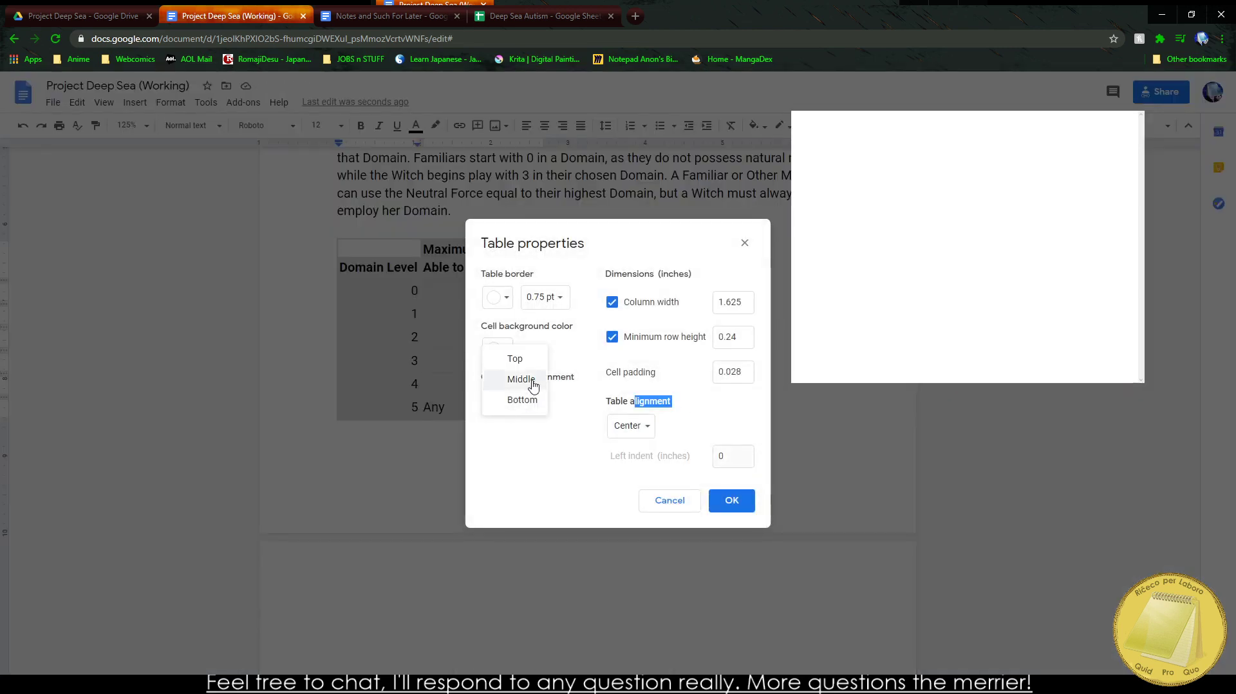
{"action": "left_click", "coordinate": [510, 378]}
{"action": "left_click", "coordinate": [624, 425]}
{"action": "left_click", "coordinate": [634, 406]}
{"action": "left_click", "coordinate": [732, 502]}
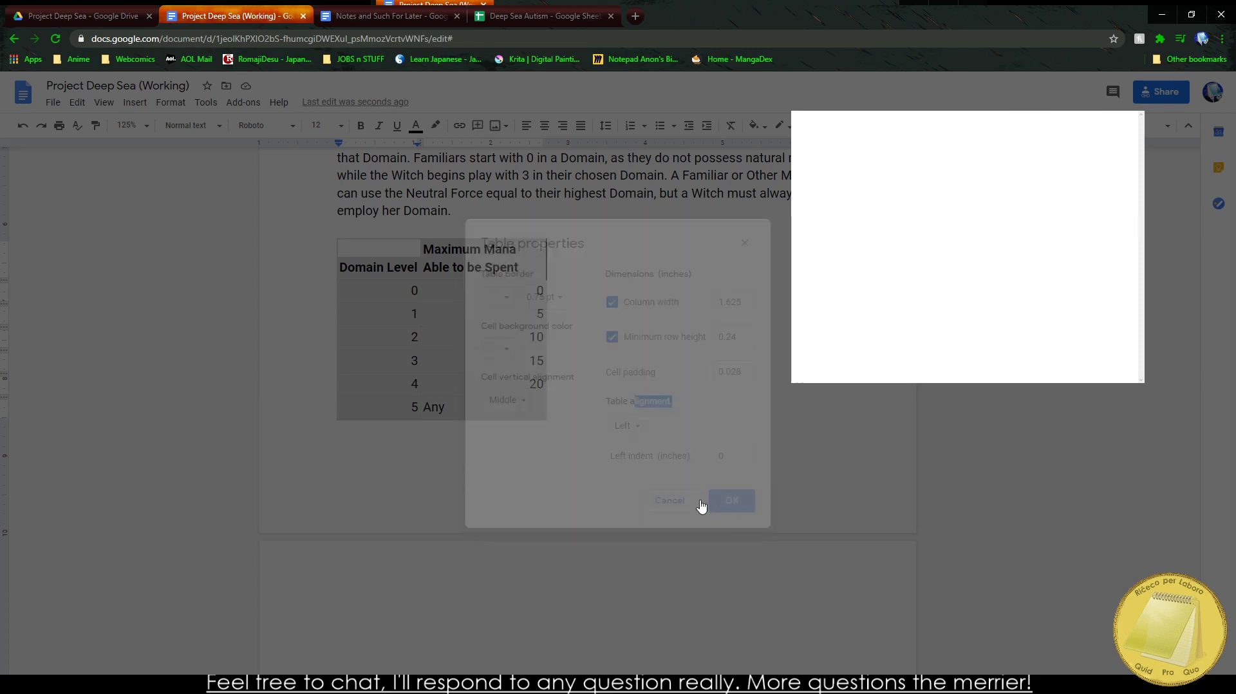
Step: Center the text horizontally in all cells of the Domain Level table
{"action": "left_click", "coordinate": [502, 309]}
{"action": "left_click_drag", "start_coordinate": [399, 264], "coordinate": [502, 409]}
{"action": "left_click", "coordinate": [450, 314]}
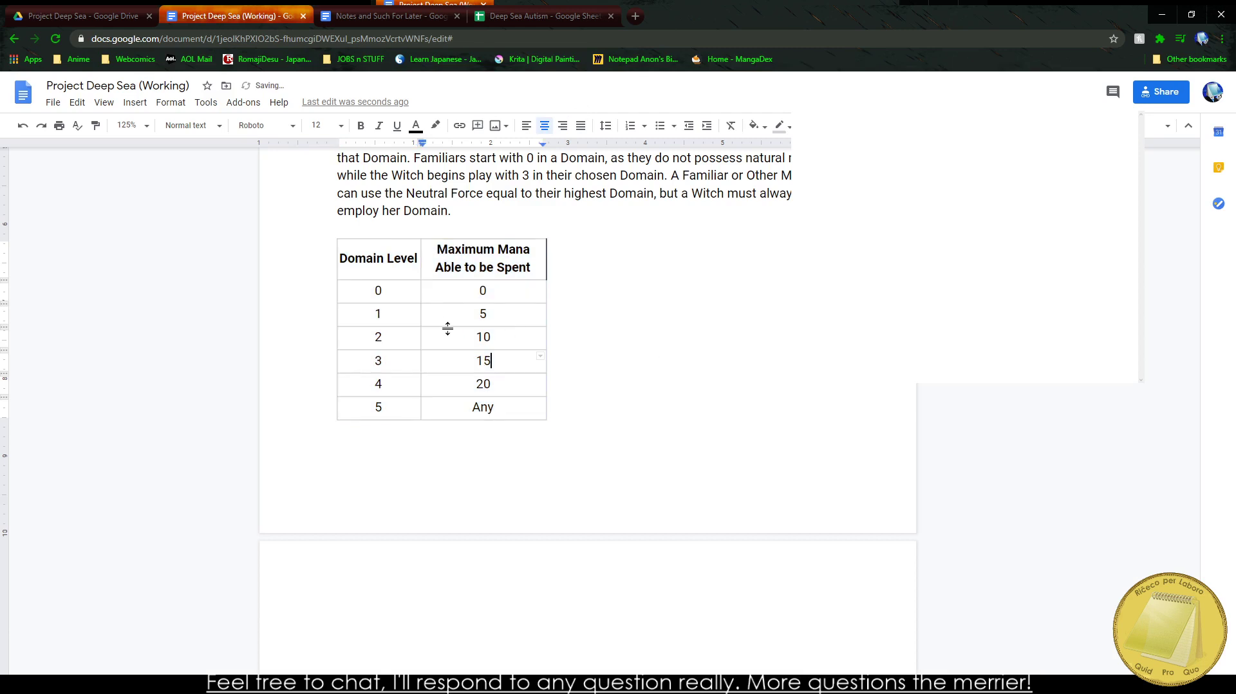
Step: Change the border color of the entire Domain Level table to black
{"action": "left_click_drag", "start_coordinate": [368, 265], "coordinate": [506, 406]}
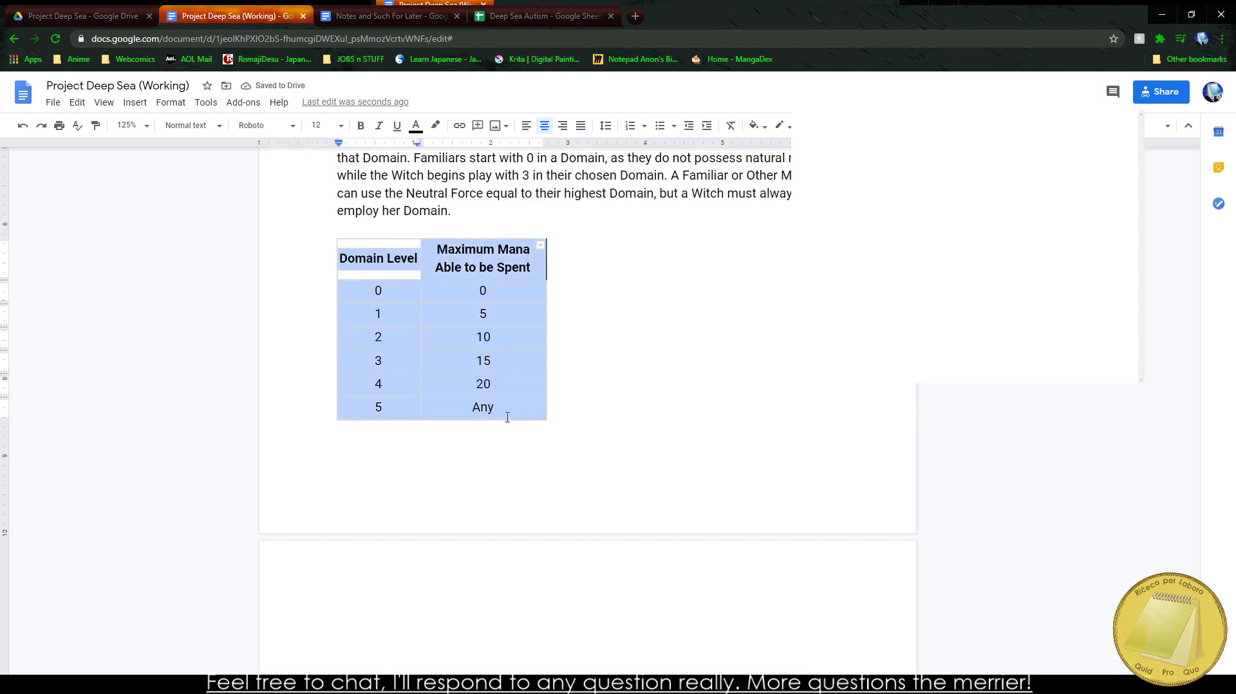
{"action": "right_click", "coordinate": [506, 407]}
{"action": "left_click", "coordinate": [595, 614]}
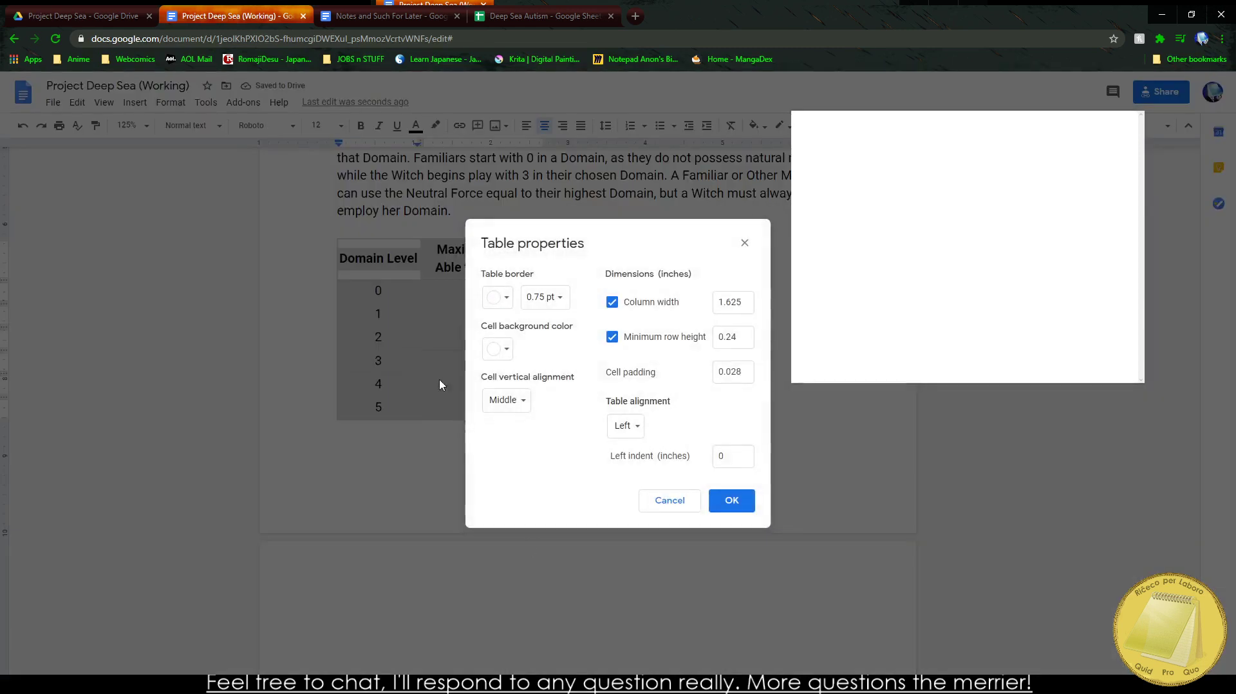
{"action": "left_click", "coordinate": [491, 300]}
{"action": "left_click", "coordinate": [503, 322]}
{"action": "left_click", "coordinate": [747, 507]}
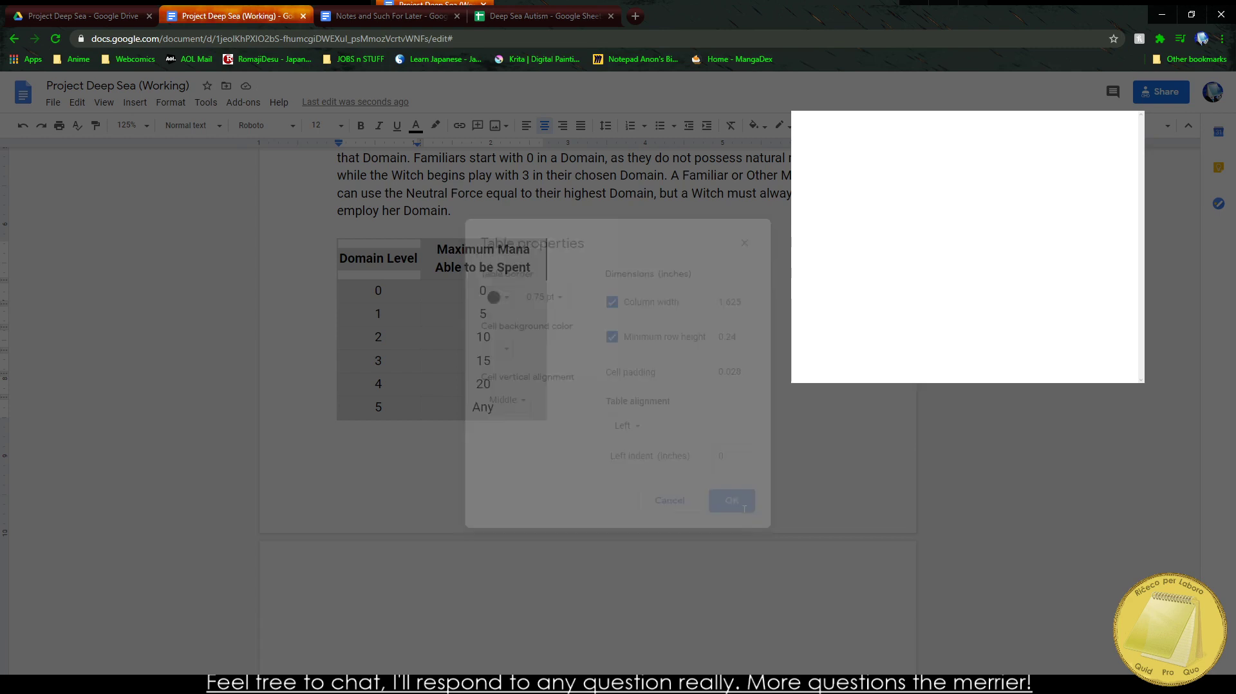
{"action": "left_click_drag", "start_coordinate": [340, 229], "coordinate": [495, 414]}
{"action": "left_click", "coordinate": [494, 388]}
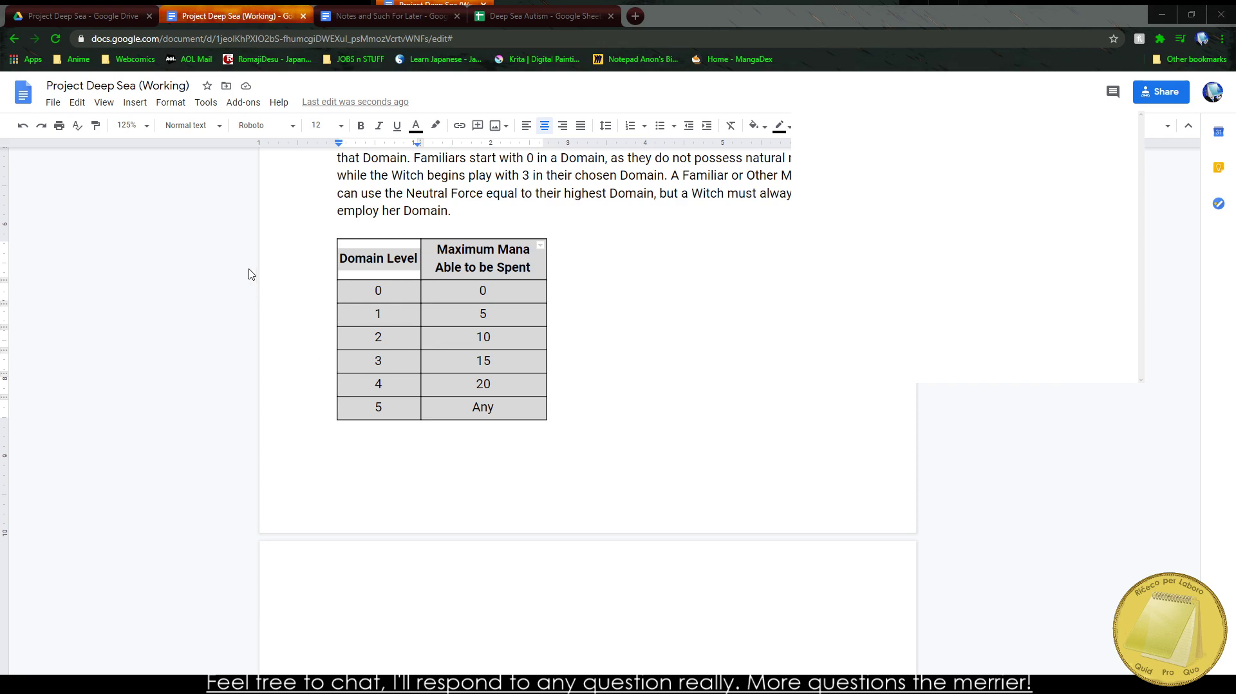
Step: Enter "Creating a" as the beginning of a new section title on the new page after the table
{"action": "left_click", "coordinate": [294, 198]}
{"action": "scroll", "coordinate": [451, 322], "scroll_direction": "up", "scroll_amount": 5}
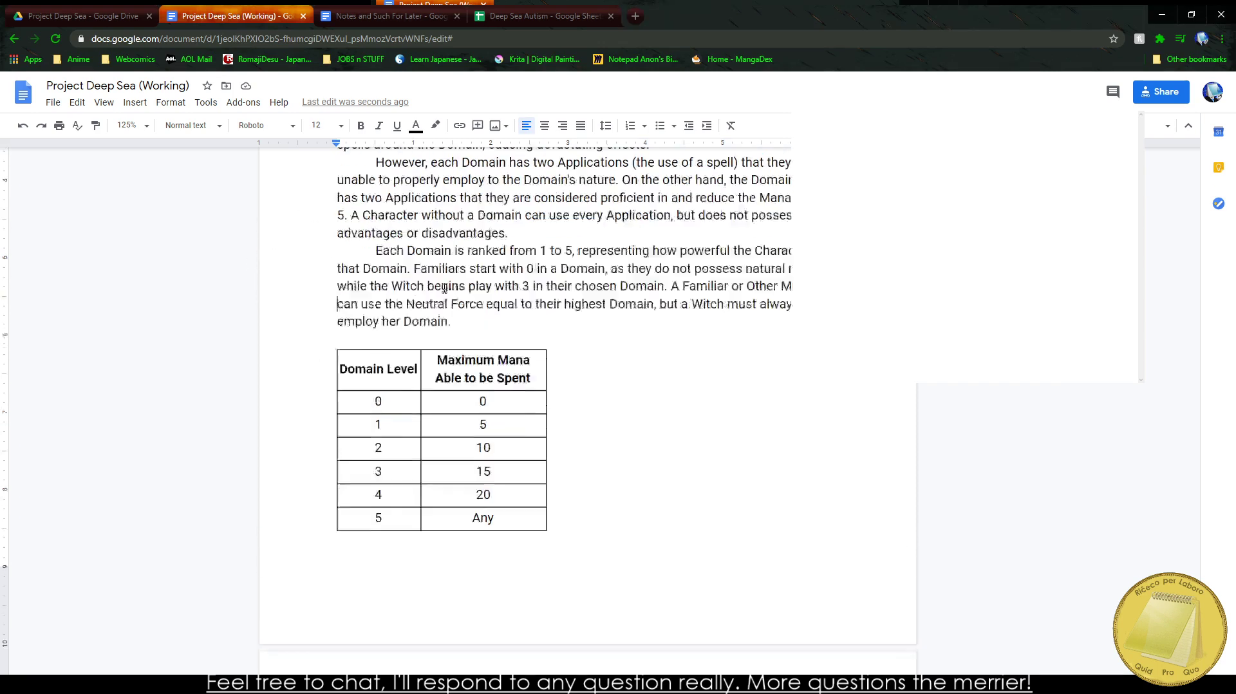
{"action": "scroll", "coordinate": [444, 288], "scroll_direction": "down", "scroll_amount": 4}
{"action": "scroll", "coordinate": [444, 288], "scroll_direction": "down", "scroll_amount": 3}
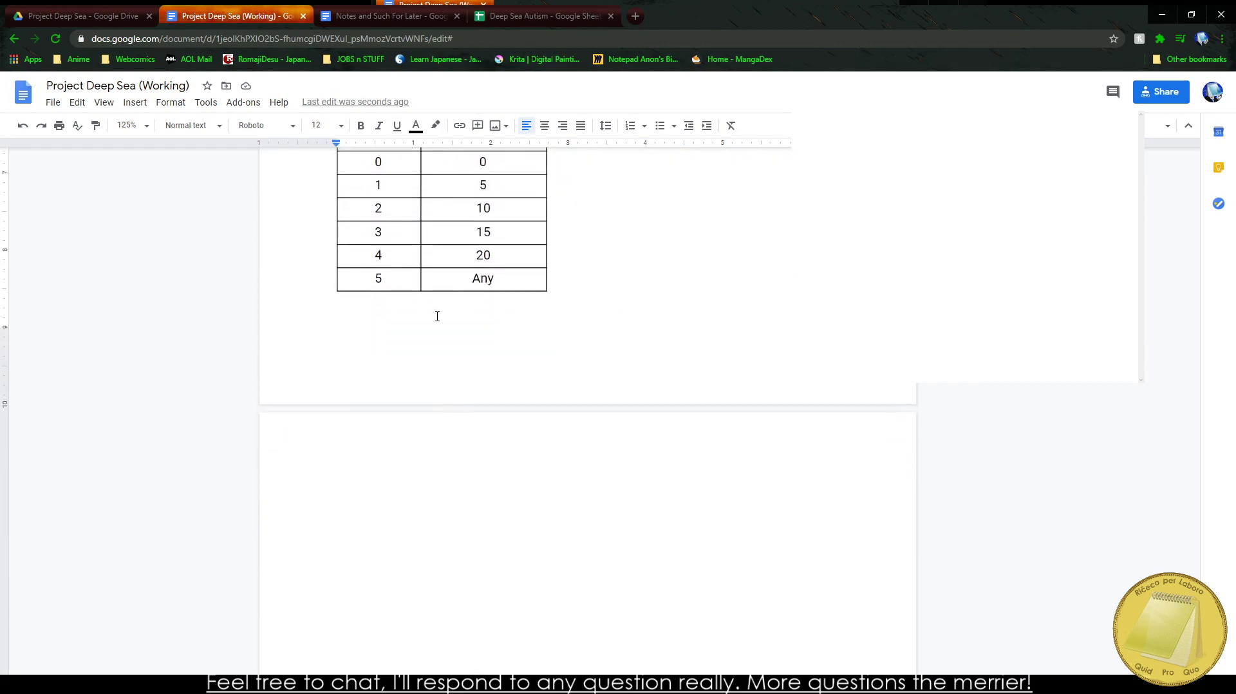
{"action": "left_click", "coordinate": [361, 473]}
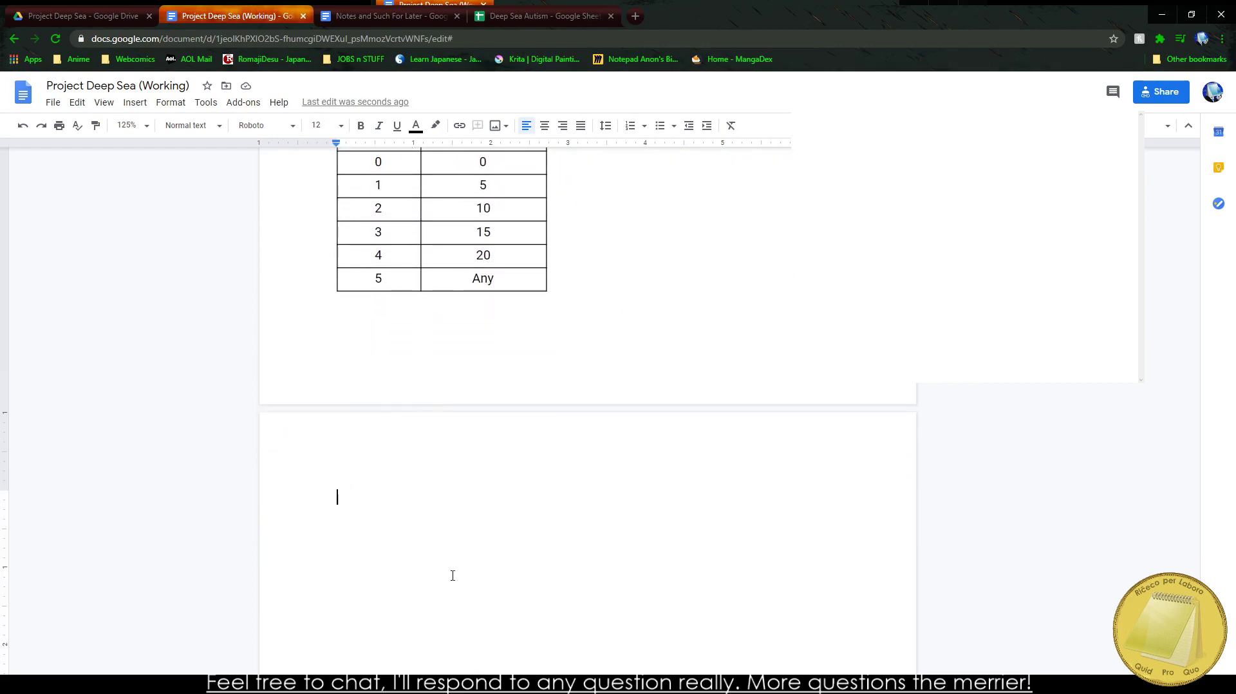
{"action": "type", "text": "Creating a"}
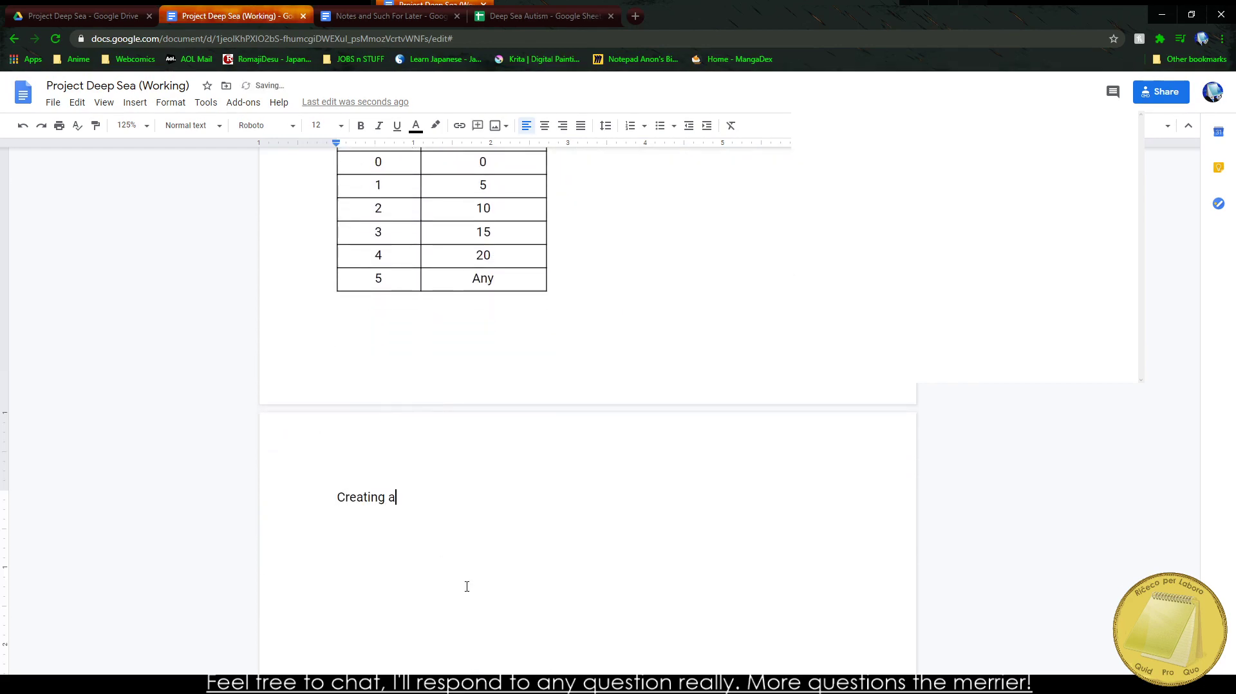
{"action": "type", "text": " SPell"}
{"action": "key", "text": "BackSpace"}
{"action": "key", "text": "BackSpace"}
{"action": "key", "text": "BackSpace"}
{"action": "key", "text": "BackSpace"}
{"action": "key", "text": "BackSpace"}
Step: Switch to the separate draft window and write the title "Creating a Spell" with an indented new paragraph beneath it
{"action": "left_click", "coordinate": [1037, 299]}
{"action": "type", "text": "C"}
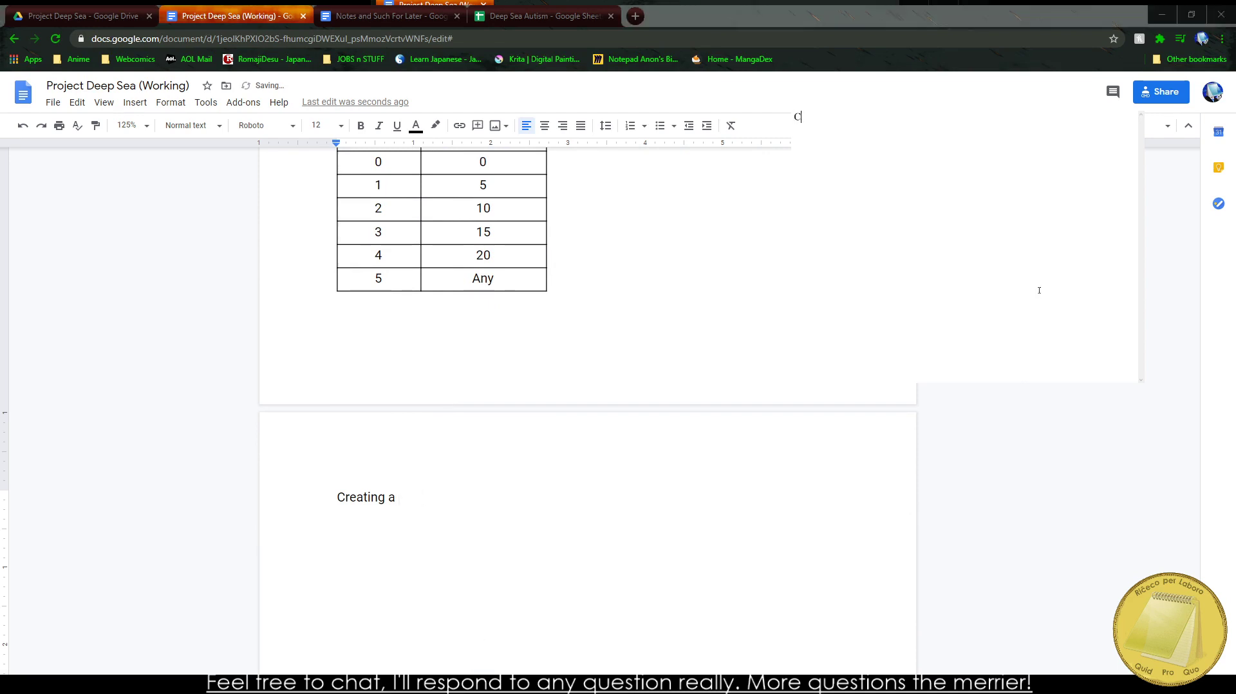
{"action": "type", "text": "reating a Spell"}
{"action": "key", "text": "Return"}
{"action": "key", "text": "Tab"}
Step: Write "Deep Sea uses a system of creating a custom spell to the Characters wishes as long as they have the" as the paragraph's opening
{"action": "type", "text": "Deep Sea "}
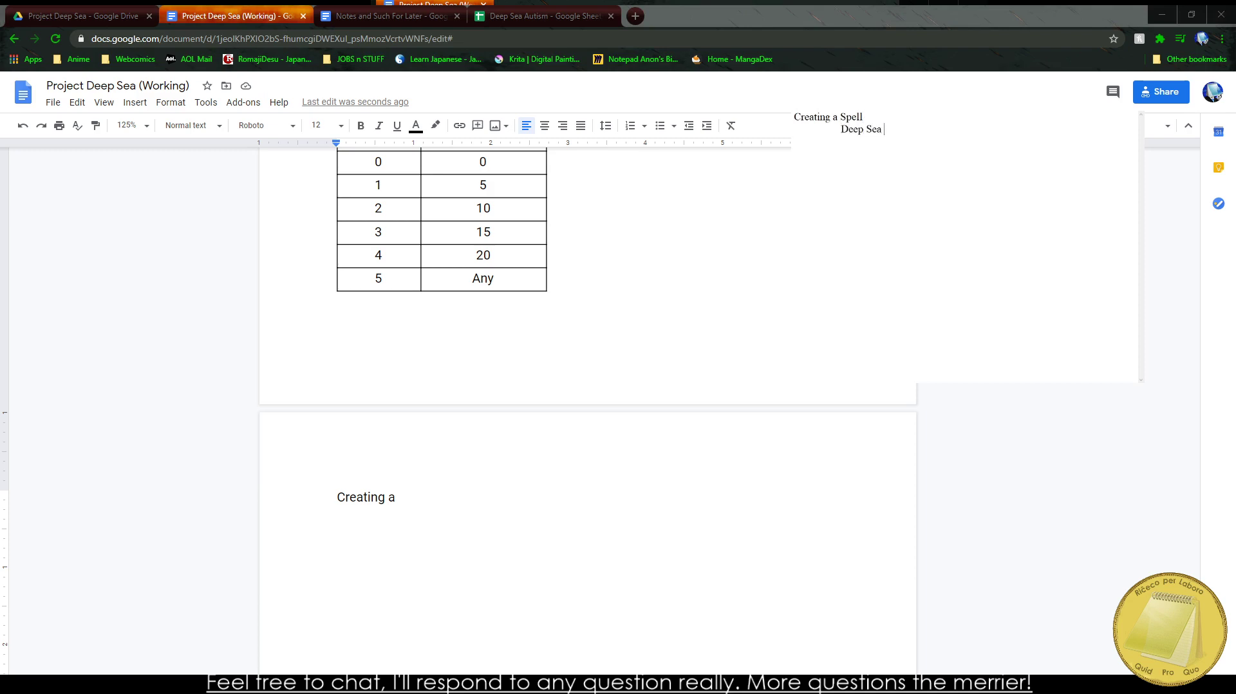
{"action": "type", "text": "uses a system of creating a custom spell d"}
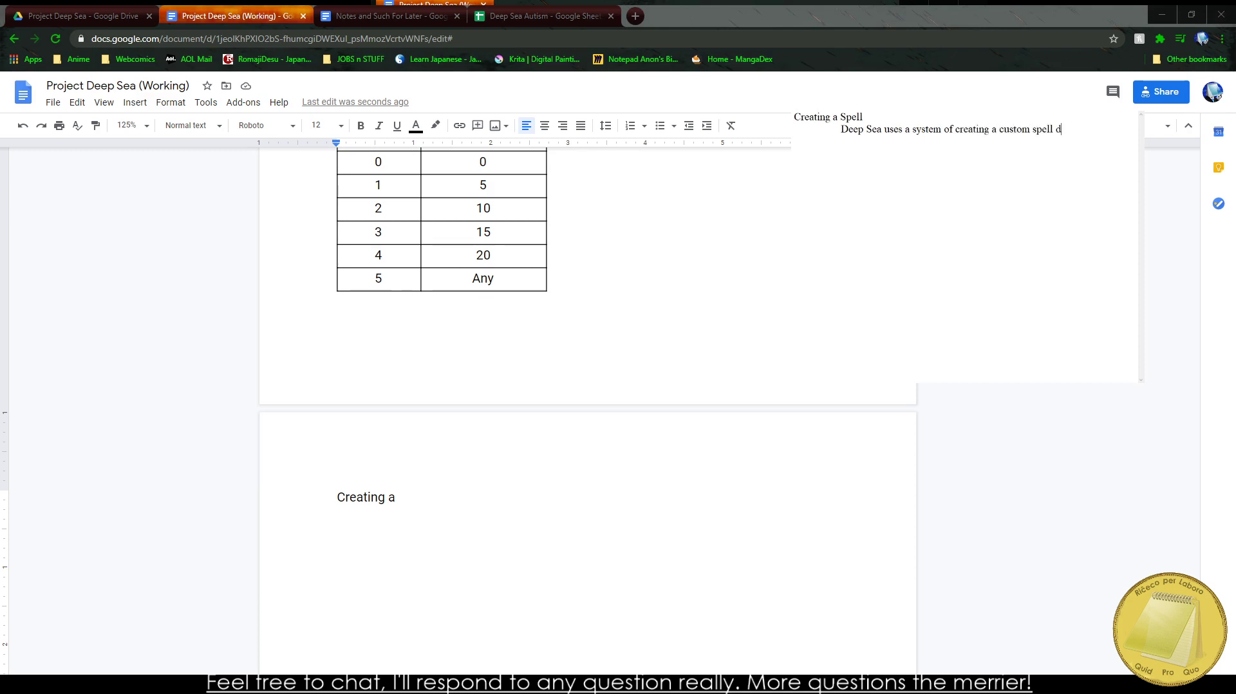
{"action": "type", "text": "eba"}
{"action": "key", "text": "BackSpace"}
{"action": "type", "text": "tod"}
{"action": "key", "text": "BackSpace"}
{"action": "type", "text": "the Cast"}
{"action": "type", "text": "haracters "}
{"action": "type", "text": "wishes as long"}
{"action": "type", "text": " as they have the "}
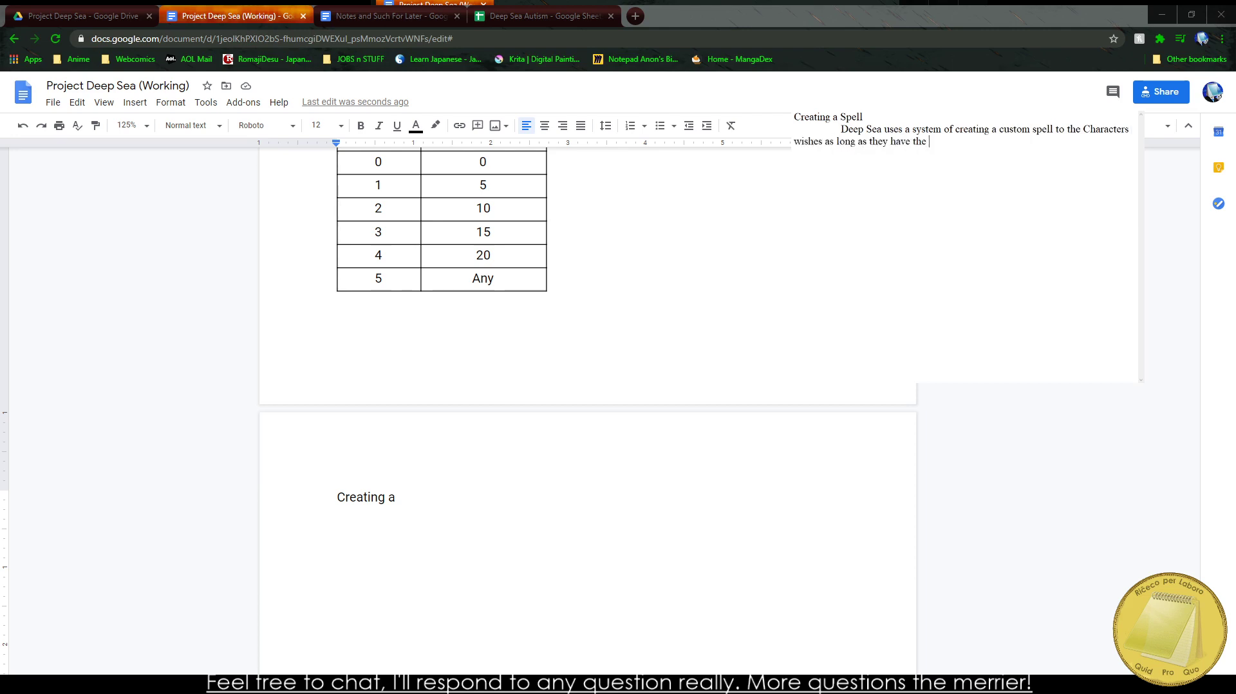
Step: Continue the draft sentence with "necessary MP as well as skill to actually use the Spell."
{"action": "type", "text": "necessa"}
{"action": "type", "text": "ry Mana"}
{"action": "type", "text": "well "}
{"action": "type", "text": "as skill to actually"}
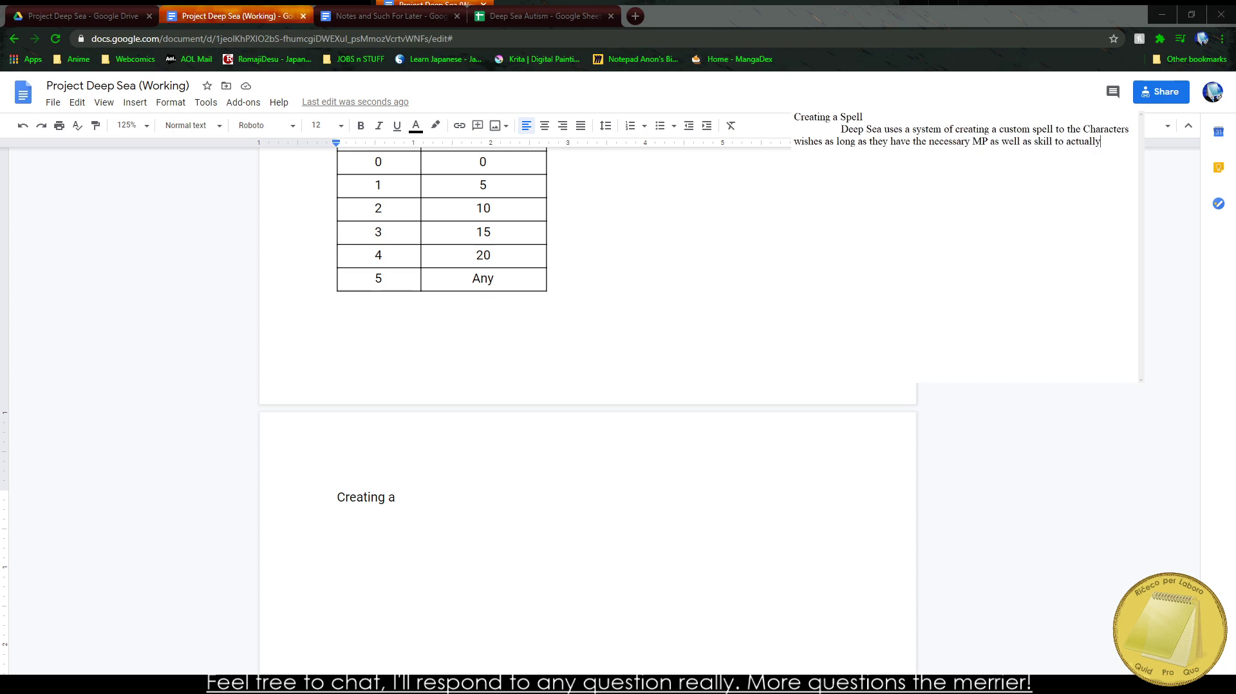
{"action": "type", "text": " use the Spell"}
Step: Replace "skill" with "ability" in the draft sentence about casting requirements
{"action": "key", "text": "shift+Home"}
{"action": "left_click", "coordinate": [874, 147]}
{"action": "key", "text": "BackSpace"}
{"action": "key", "text": "BackSpace"}
{"action": "key", "text": "BackSpace"}
{"action": "key", "text": "BackSpace"}
{"action": "key", "text": "BackSpace"}
{"action": "type", "text": "ability"}
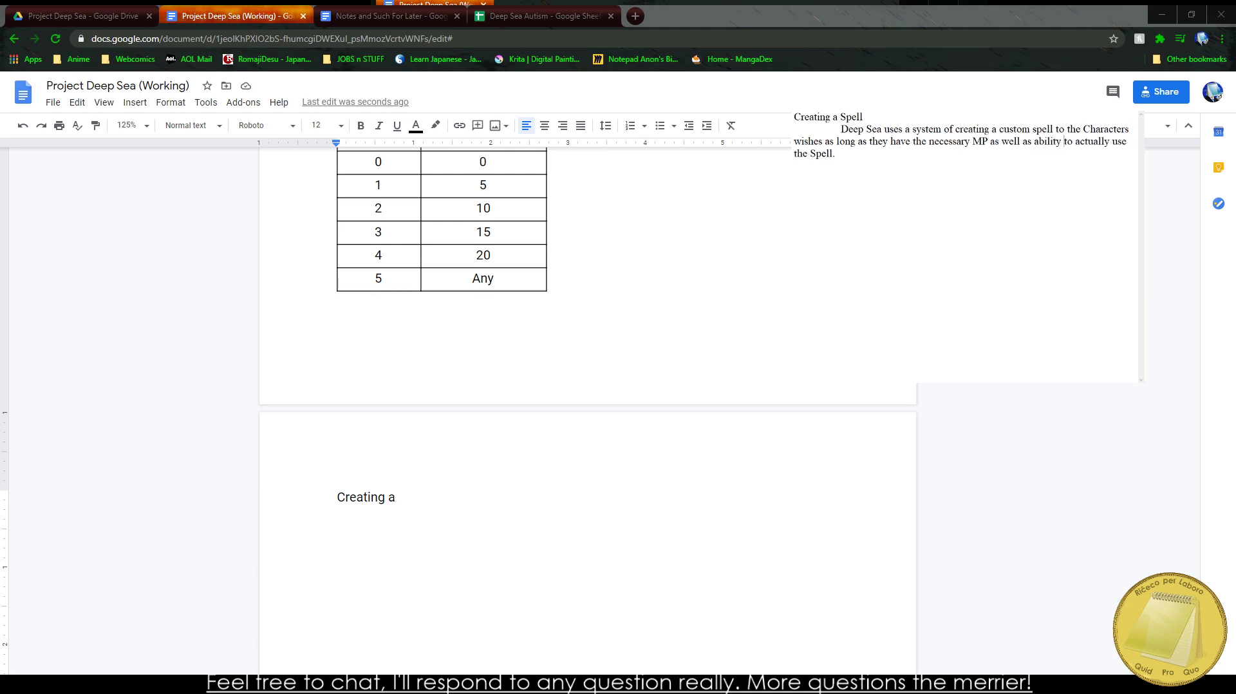
Step: Replace the sentence's ending "use the Spell" with "cast the spell and not have it sputter."
{"action": "key", "text": "ctrl+BackSpace"}
{"action": "key", "text": "ctrl+BackSpace"}
{"action": "type", "text": "cast the spell an"}
{"action": "type", "text": "d not ha"}
{"action": "type", "text": "ve it sputter."}
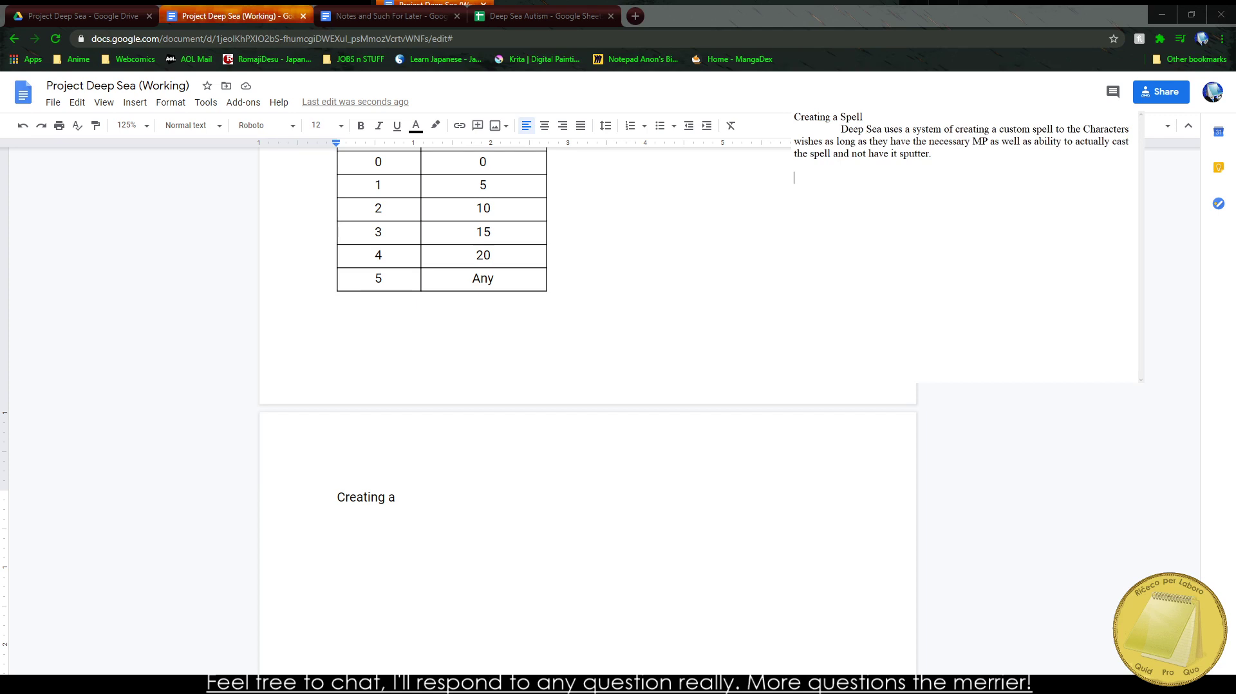
Step: Start a new draft paragraph with "When creating a spell," under the sentence about casting requirements
{"action": "type", "text": "When creating a spell, following"}
{"action": "key", "text": "BackSpace"}
{"action": "key", "text": "BackSpace"}
{"action": "key", "text": "BackSpace"}
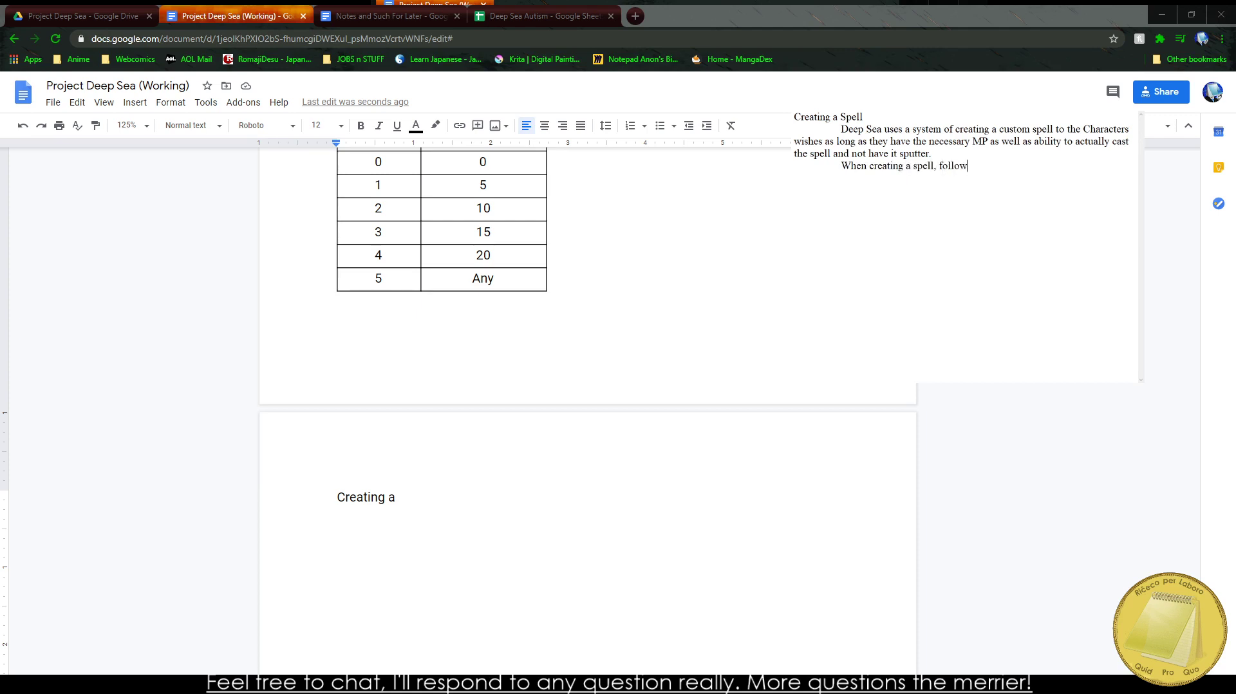
{"action": "type", "text": "the fol"}
{"action": "key", "text": "BackSpace"}
{"action": "key", "text": "BackSpace"}
{"action": "key", "text": "BackSpace"}
{"action": "key", "text": "BackSpace"}
{"action": "key", "text": "BackSpace"}
{"action": "key", "text": "BackSpace"}
{"action": "key", "text": "BackSpace"}
{"action": "key", "text": "BackSpace"}
{"action": "key", "text": "BackSpace"}
{"action": "key", "text": "BackSpace"}
{"action": "key", "text": "BackSpace"}
{"action": "key", "text": "BackSpace"}
{"action": "key", "text": "BackSpace"}
{"action": "key", "text": "BackSpace"}
{"action": "key", "text": "BackSpace"}
Step: Complete the draft sentence with "consult the following charts."
{"action": "type", "text": "consult trh"}
{"action": "type", "text": "owing charts and employ "}
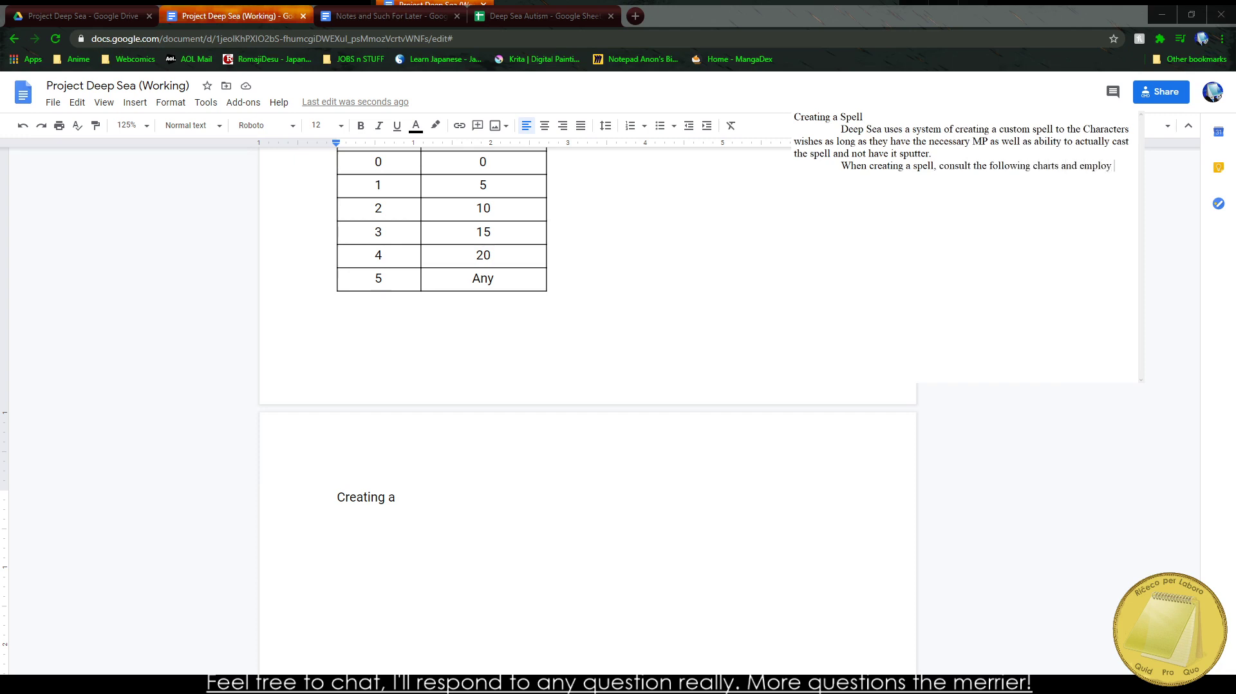
{"action": "type", "text": "th"}
{"action": "key", "text": "BackSpace"}
{"action": "key", "text": "BackSpace"}
{"action": "key", "text": "BackSpace"}
Step: Copy the whole "Creating a Spell" draft and paste it over "Creating a" in the Project Deep Sea (Working) document
{"action": "key", "text": "ctrl+a"}
{"action": "key", "text": "ctrl+c"}
{"action": "left_click", "coordinate": [370, 255]}
{"action": "scroll", "coordinate": [344, 371], "scroll_direction": "down", "scroll_amount": 3}
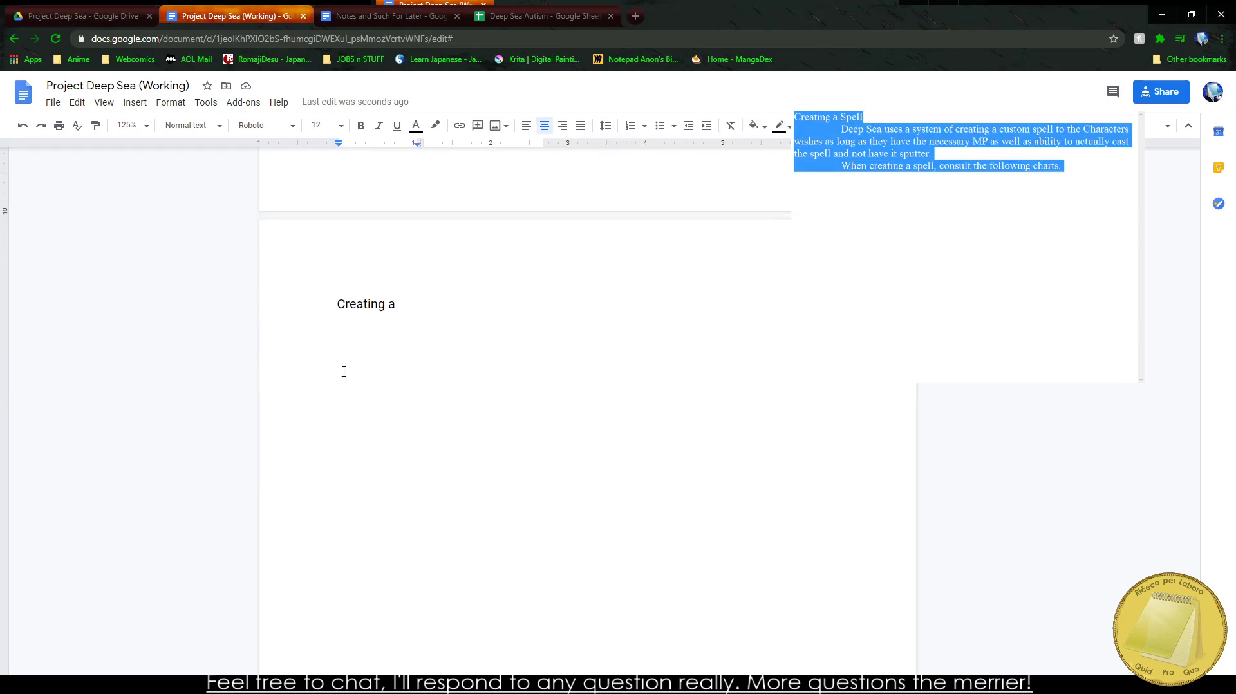
{"action": "left_click", "coordinate": [323, 304]}
{"action": "key", "text": "ctrl+shift+Right"}
{"action": "key", "text": "ctrl+shift+Right"}
{"action": "key", "text": "ctrl+v"}
Step: Apply the Heading 2 style to the "Creating a Spell" title
{"action": "double_click", "coordinate": [370, 316]}
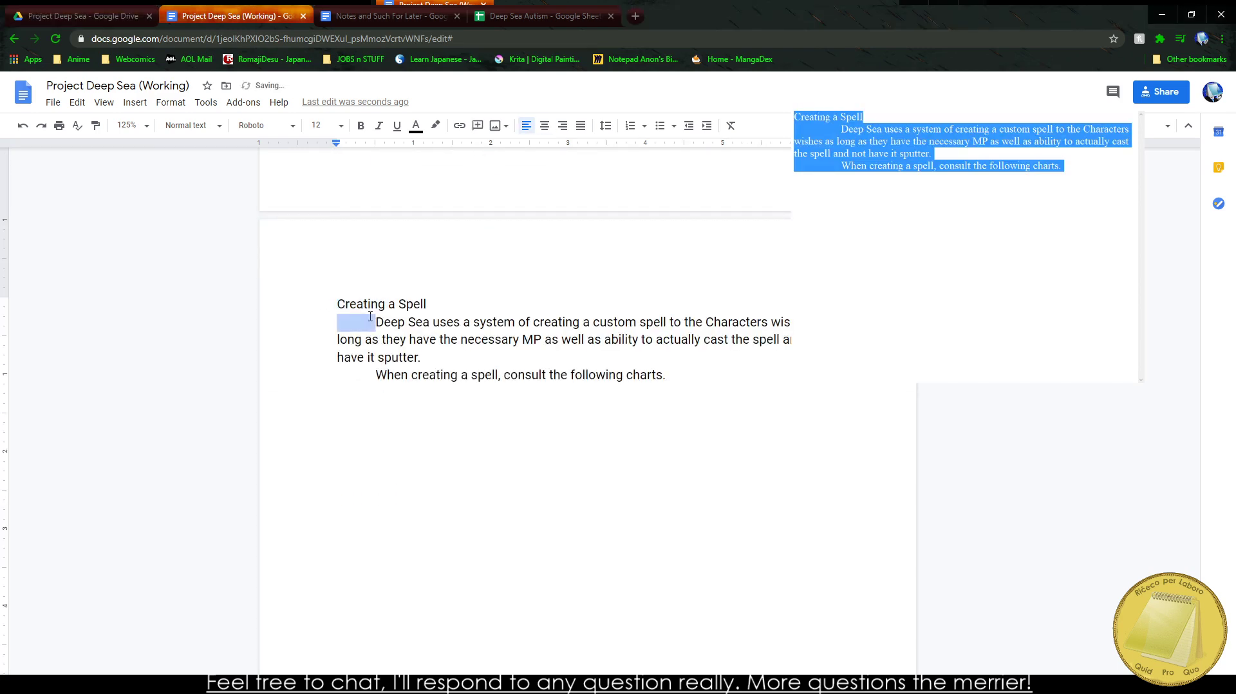
{"action": "triple_click", "coordinate": [354, 309]}
{"action": "left_click", "coordinate": [187, 125]}
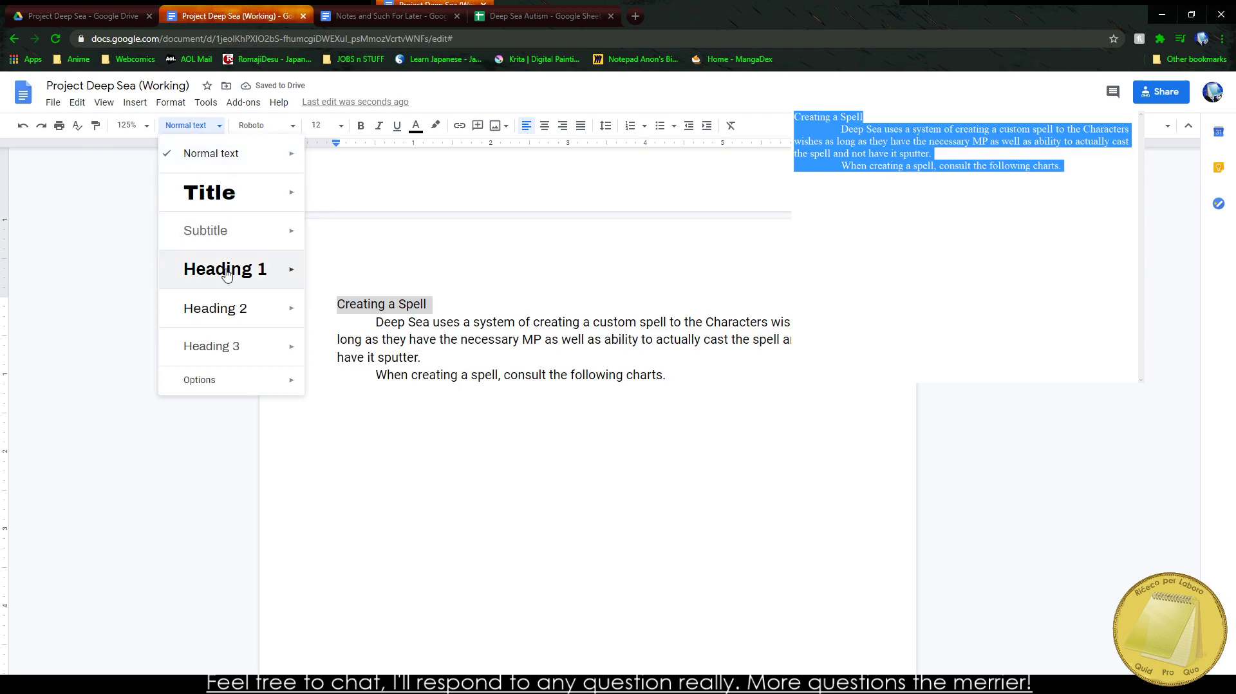
{"action": "left_click", "coordinate": [242, 310]}
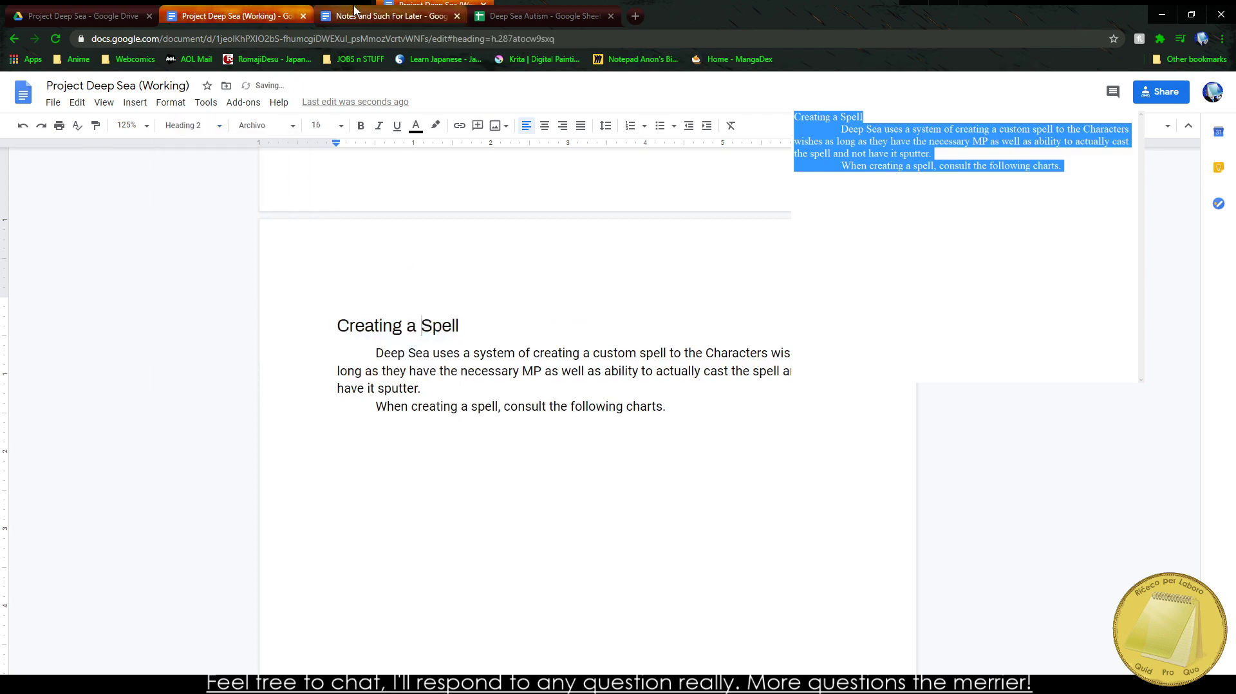
Step: Copy the Application and Effect table from Notes and Such For Later and paste it below the "Creating a Spell" text in the working document
{"action": "left_click", "coordinate": [544, 15]}
{"action": "left_click_drag", "start_coordinate": [350, 240], "coordinate": [372, 461]}
{"action": "left_click", "coordinate": [373, 458]}
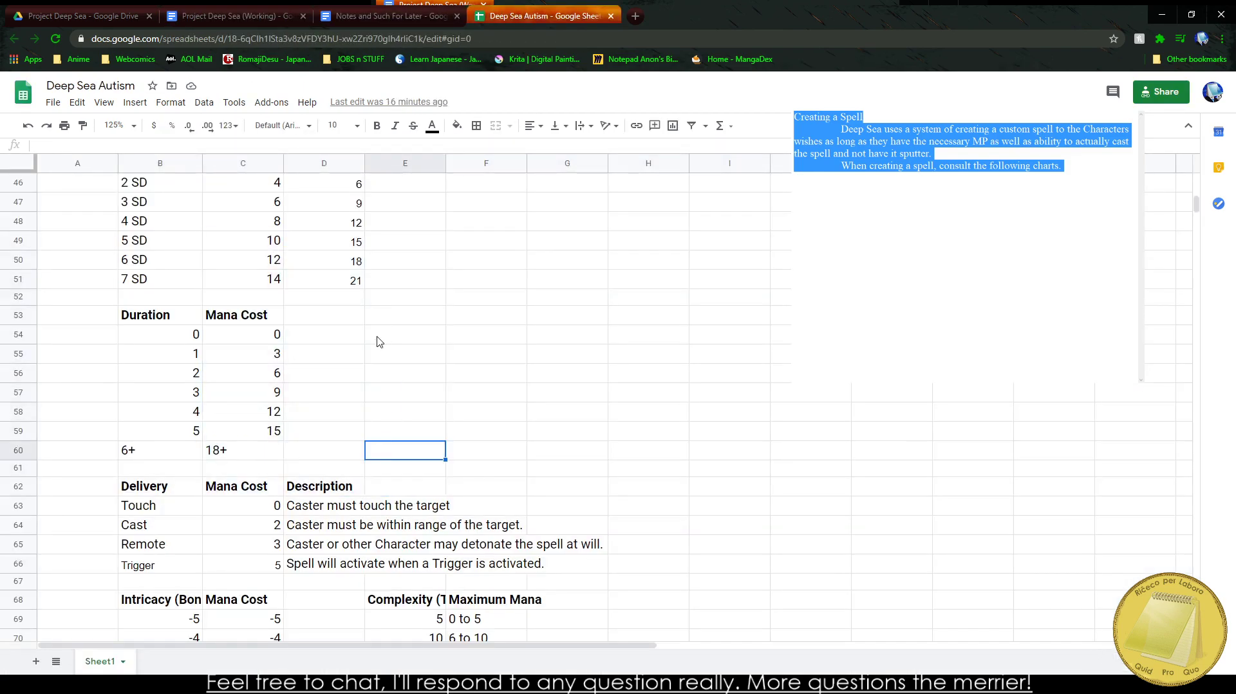
{"action": "left_click", "coordinate": [276, 16]}
{"action": "left_click", "coordinate": [348, 12]}
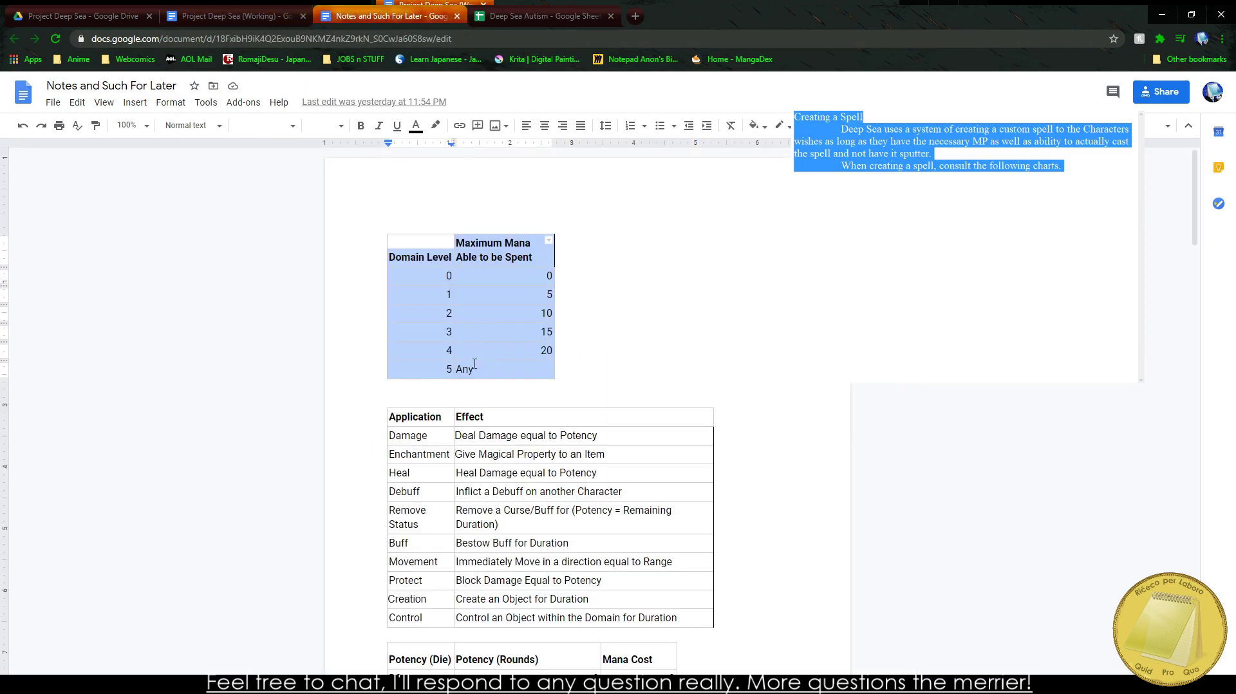
{"action": "left_click_drag", "start_coordinate": [401, 441], "coordinate": [636, 613]}
{"action": "key", "text": "ctrl+c"}
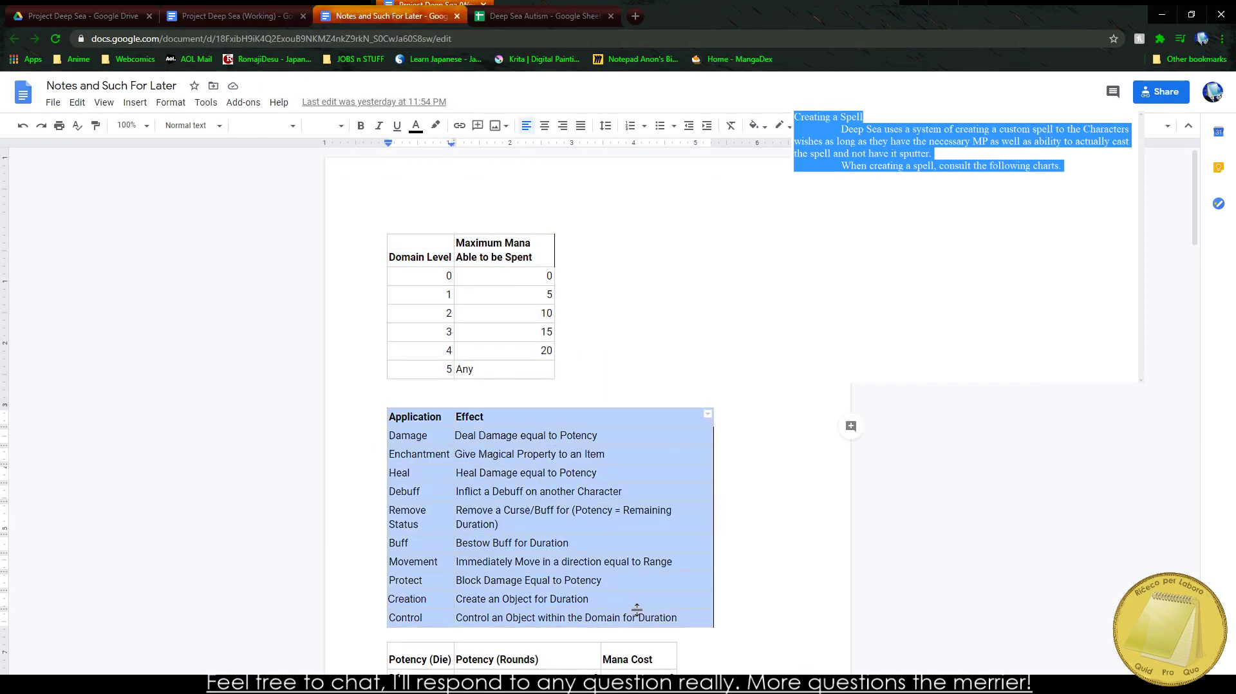
{"action": "left_click", "coordinate": [559, 10]}
{"action": "left_click", "coordinate": [386, 16]}
{"action": "left_click", "coordinate": [234, 15]}
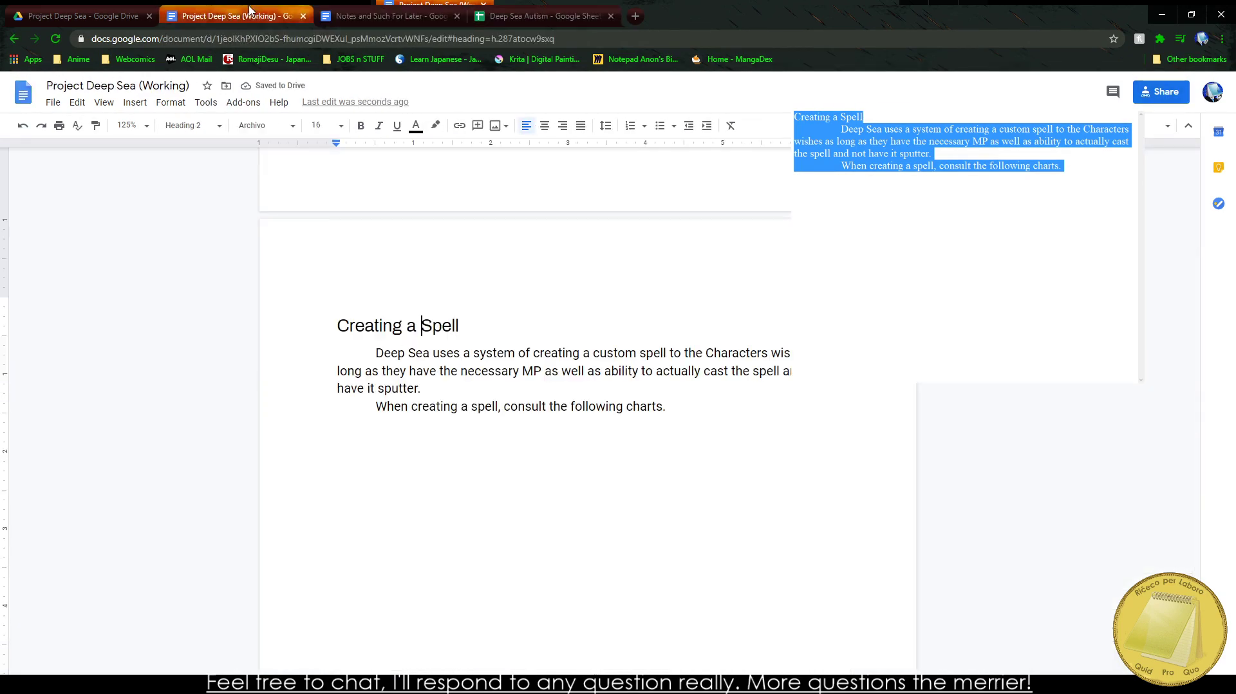
{"action": "key", "text": "ctrl+v"}
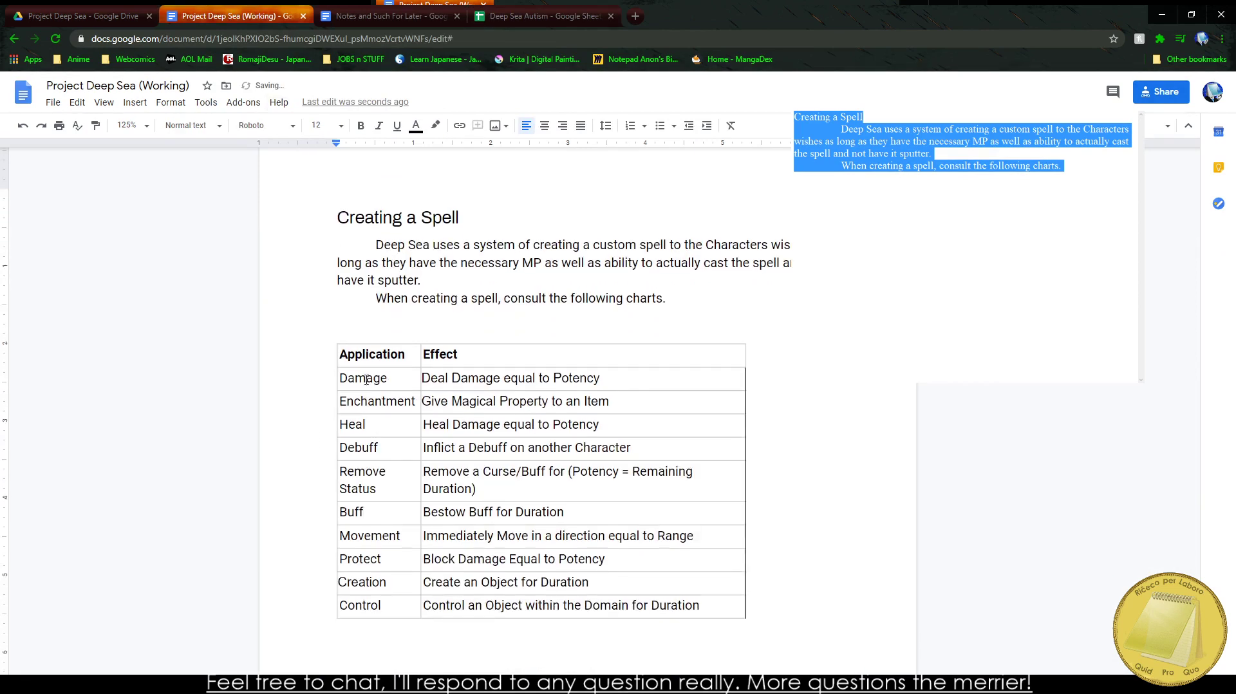
Step: Set the pasted Application and Effect table's text to Roboto, size 12, and center it
{"action": "key", "text": "ctrl+shift+End"}
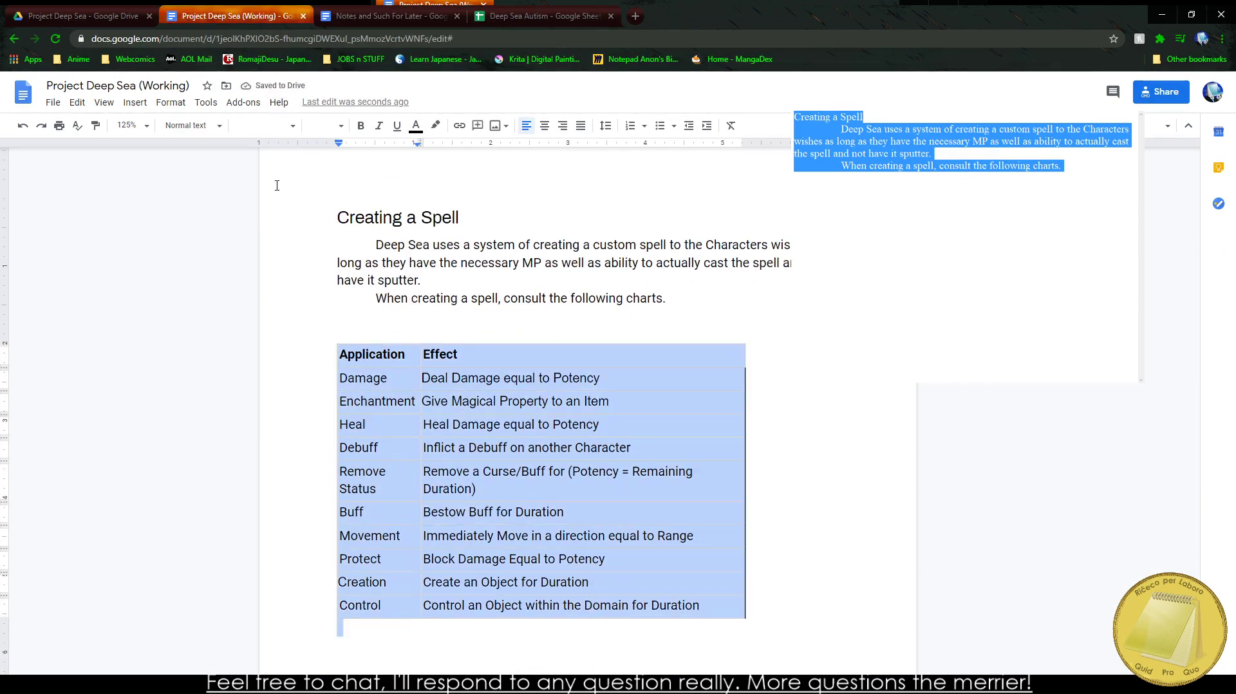
{"action": "left_click", "coordinate": [248, 127]}
{"action": "left_click", "coordinate": [275, 196]}
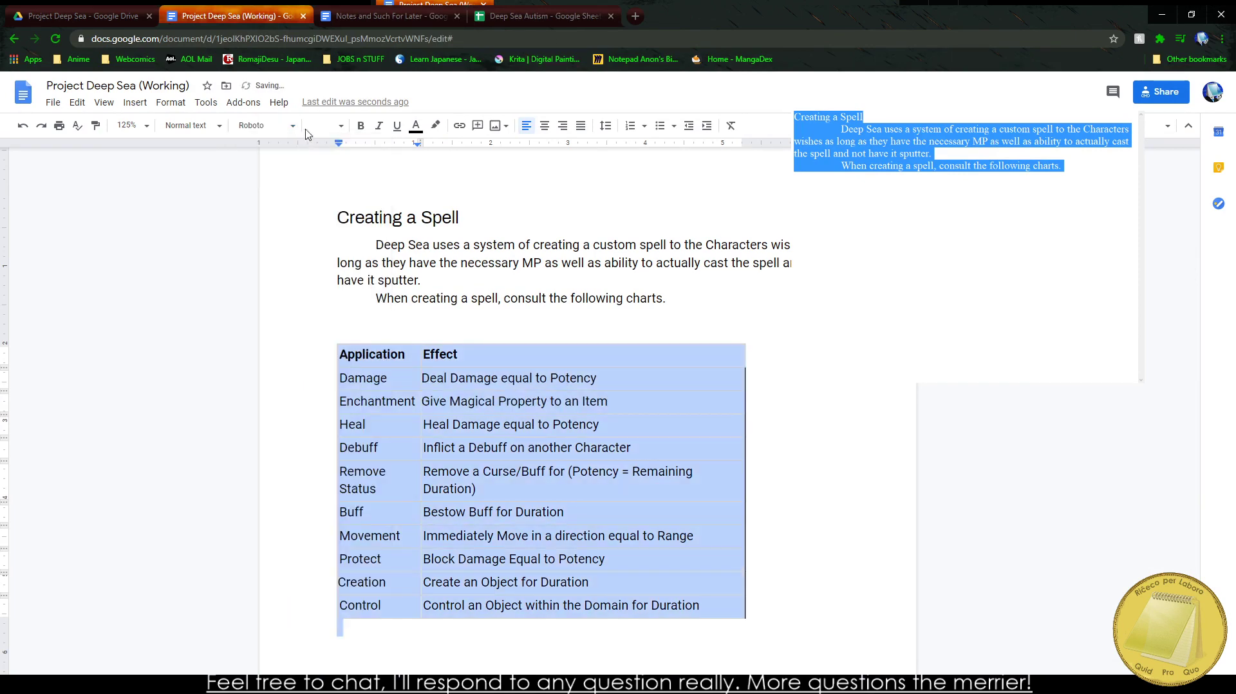
{"action": "left_click", "coordinate": [317, 127]}
{"action": "left_click", "coordinate": [320, 231]}
{"action": "right_click", "coordinate": [467, 361]}
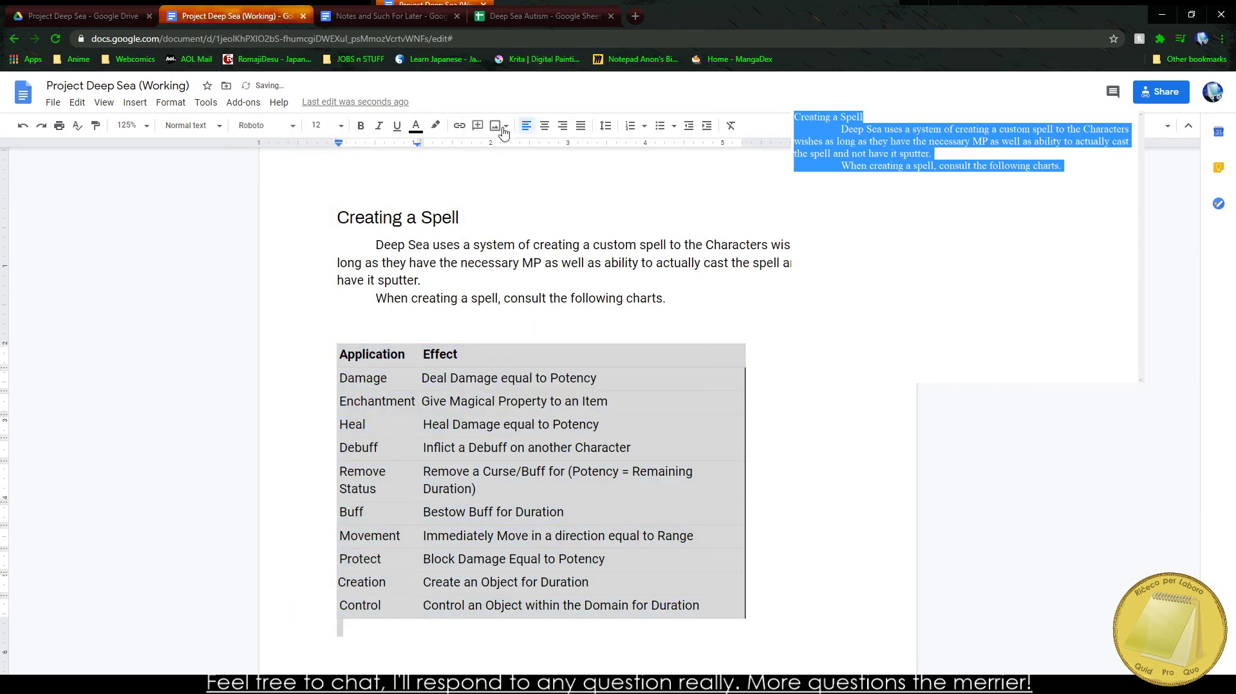
{"action": "left_click", "coordinate": [453, 89]}
{"action": "left_click", "coordinate": [544, 125]}
Step: Give the whole Application and Effect table a black border, center table alignment and middle vertical cell alignment
{"action": "right_click", "coordinate": [516, 412]}
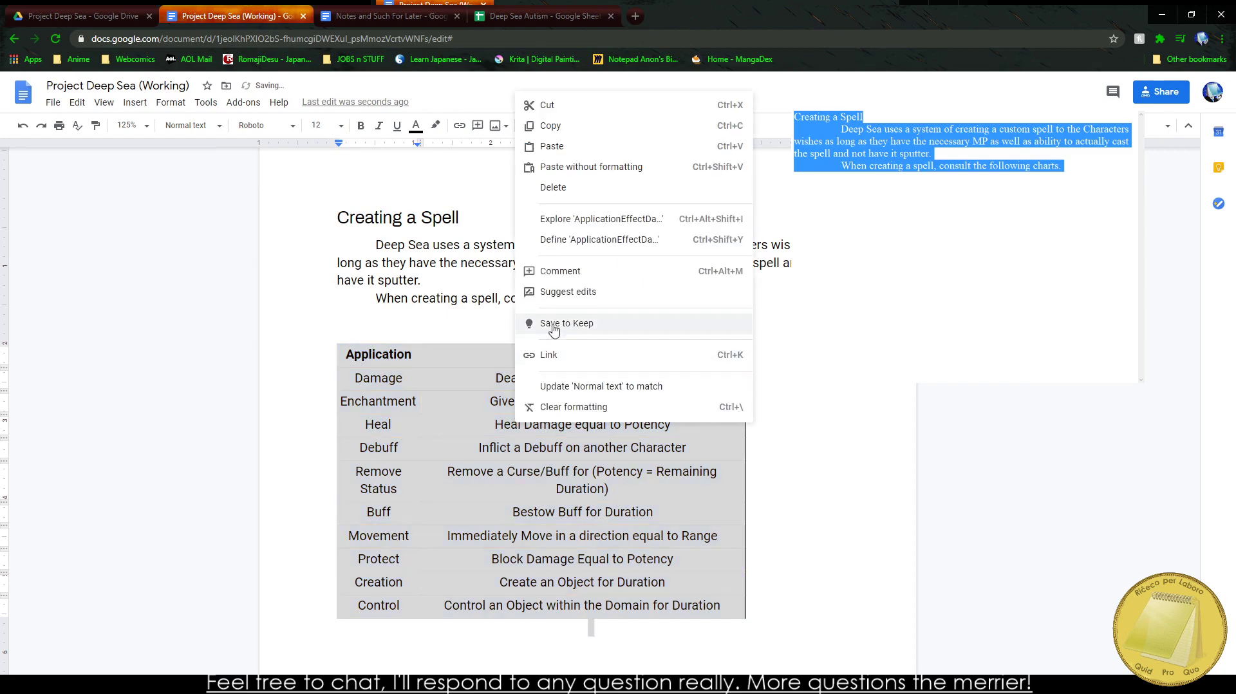
{"action": "left_click", "coordinate": [398, 354]}
{"action": "left_click_drag", "start_coordinate": [398, 354], "coordinate": [647, 605]}
{"action": "right_click", "coordinate": [651, 605]}
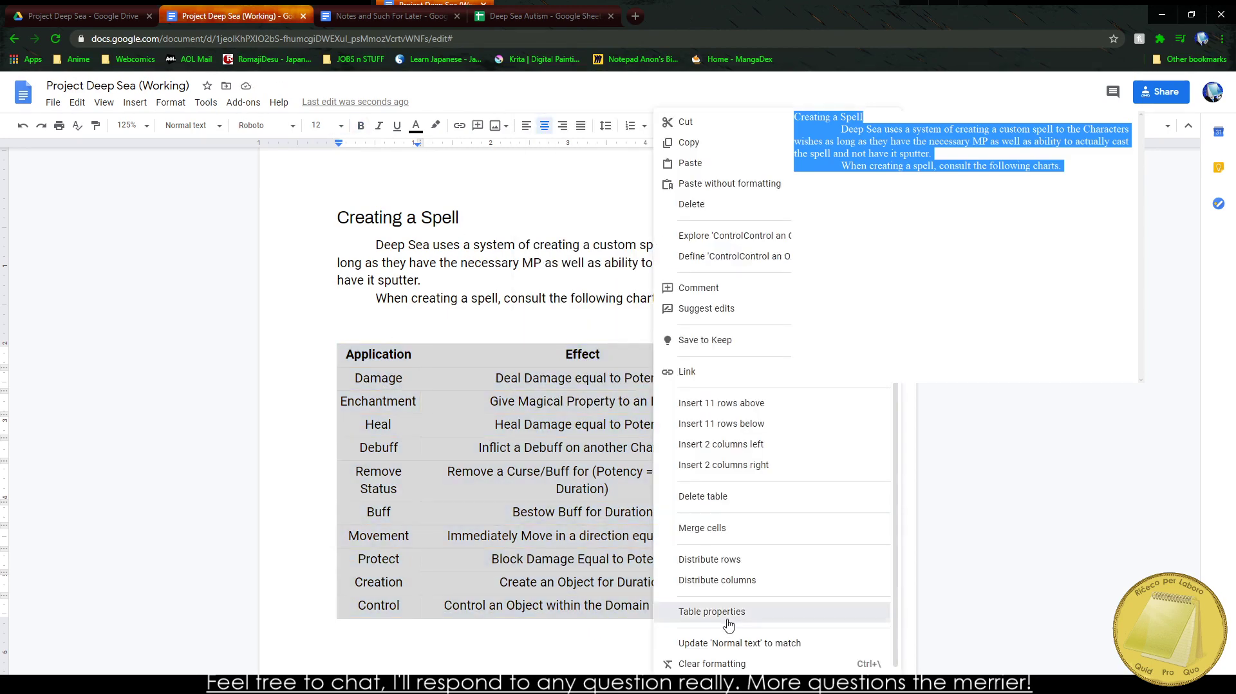
{"action": "left_click", "coordinate": [692, 610]}
{"action": "left_click", "coordinate": [497, 297]}
{"action": "left_click", "coordinate": [495, 324]}
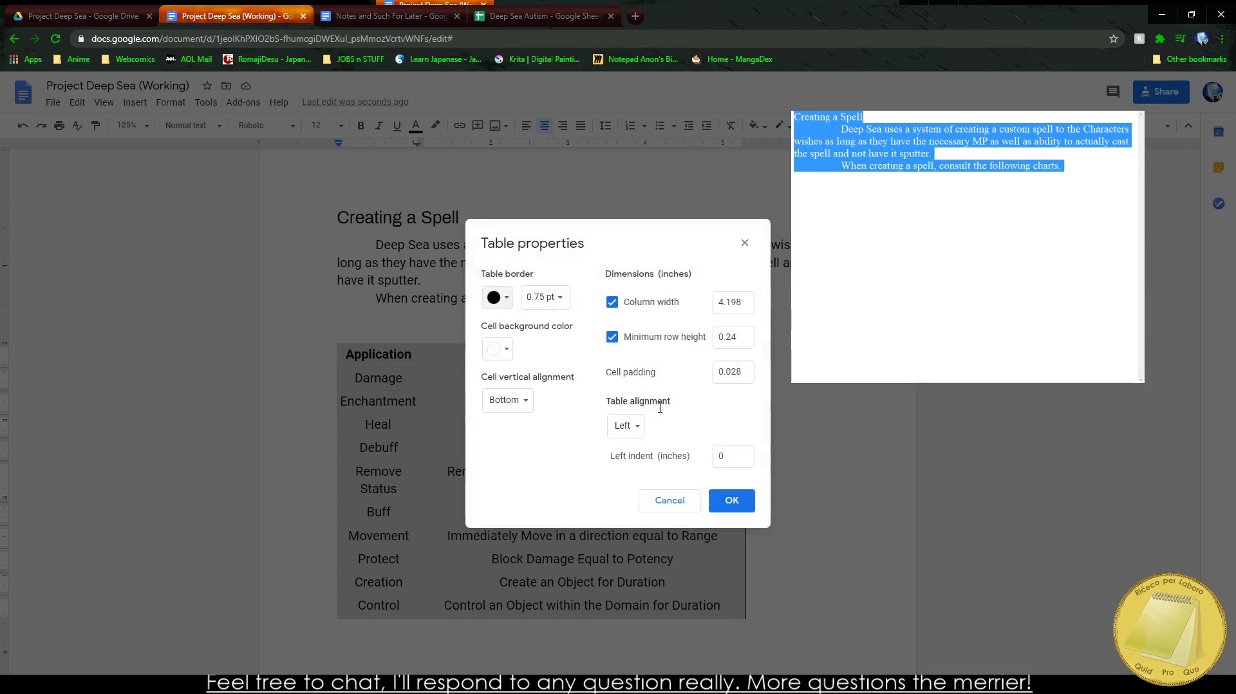
{"action": "left_click", "coordinate": [628, 425]}
{"action": "left_click", "coordinate": [646, 446]}
{"action": "left_click", "coordinate": [508, 400]}
{"action": "left_click", "coordinate": [515, 378]}
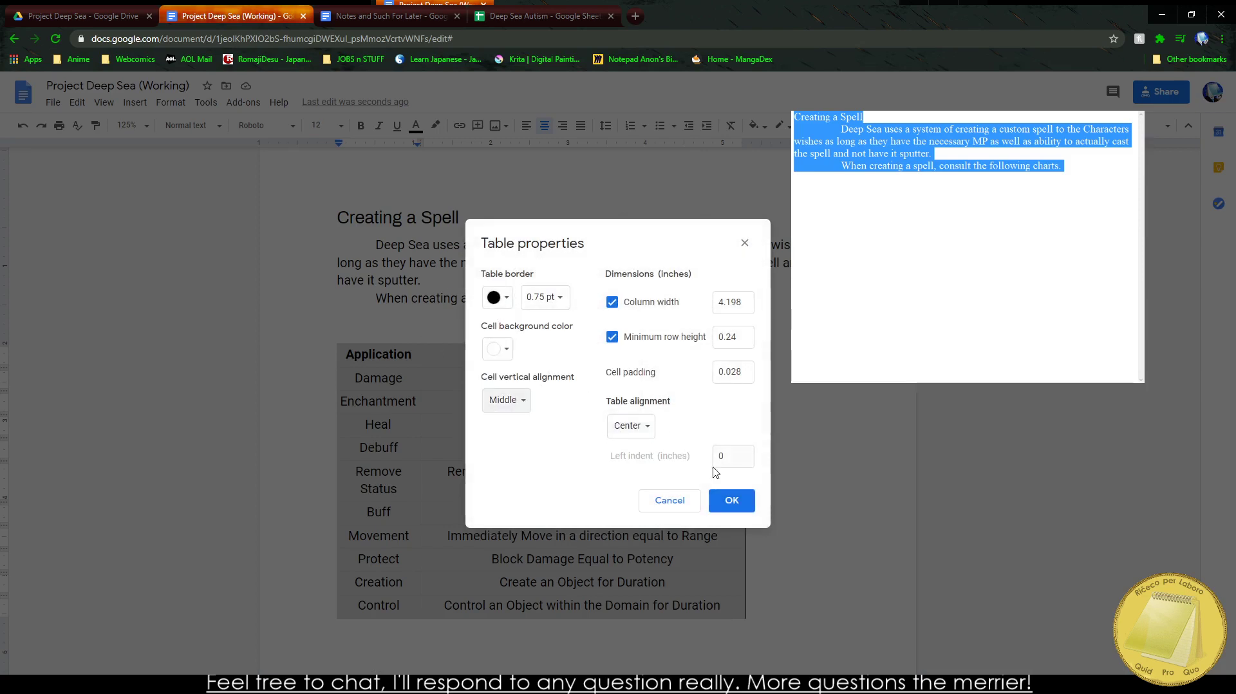
{"action": "left_click", "coordinate": [732, 502]}
{"action": "scroll", "coordinate": [799, 469], "scroll_direction": "up", "scroll_amount": 3}
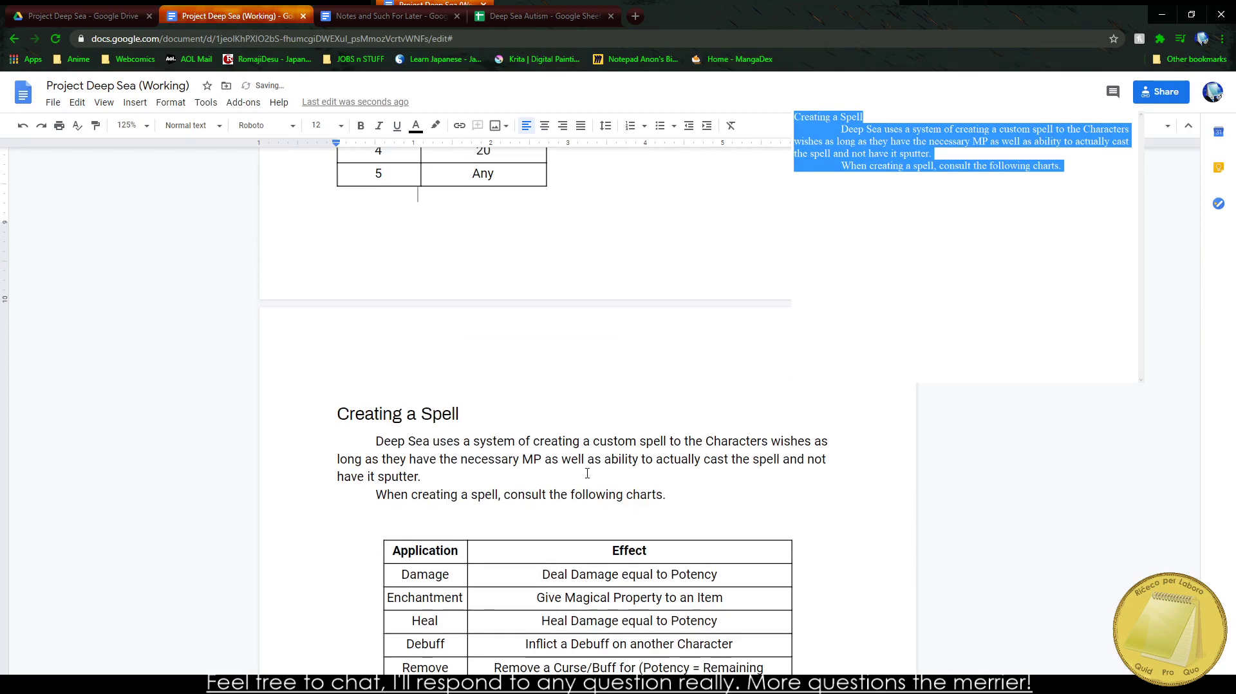
{"action": "scroll", "coordinate": [462, 381], "scroll_direction": "down", "scroll_amount": 4}
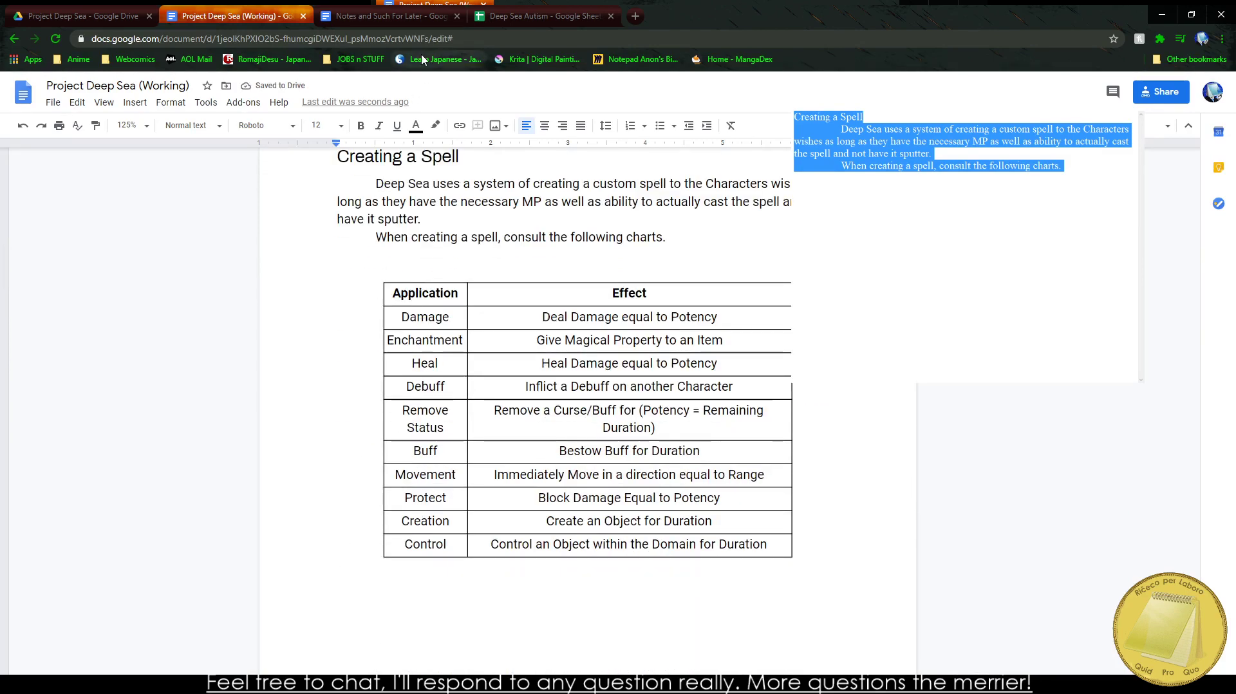
Step: In the Deep Sea Autism spreadsheet, create a filter on the Application and Effect table
{"action": "left_click", "coordinate": [469, 281]}
{"action": "left_click", "coordinate": [505, 10]}
{"action": "scroll", "coordinate": [201, 315], "scroll_direction": "up", "scroll_amount": 10}
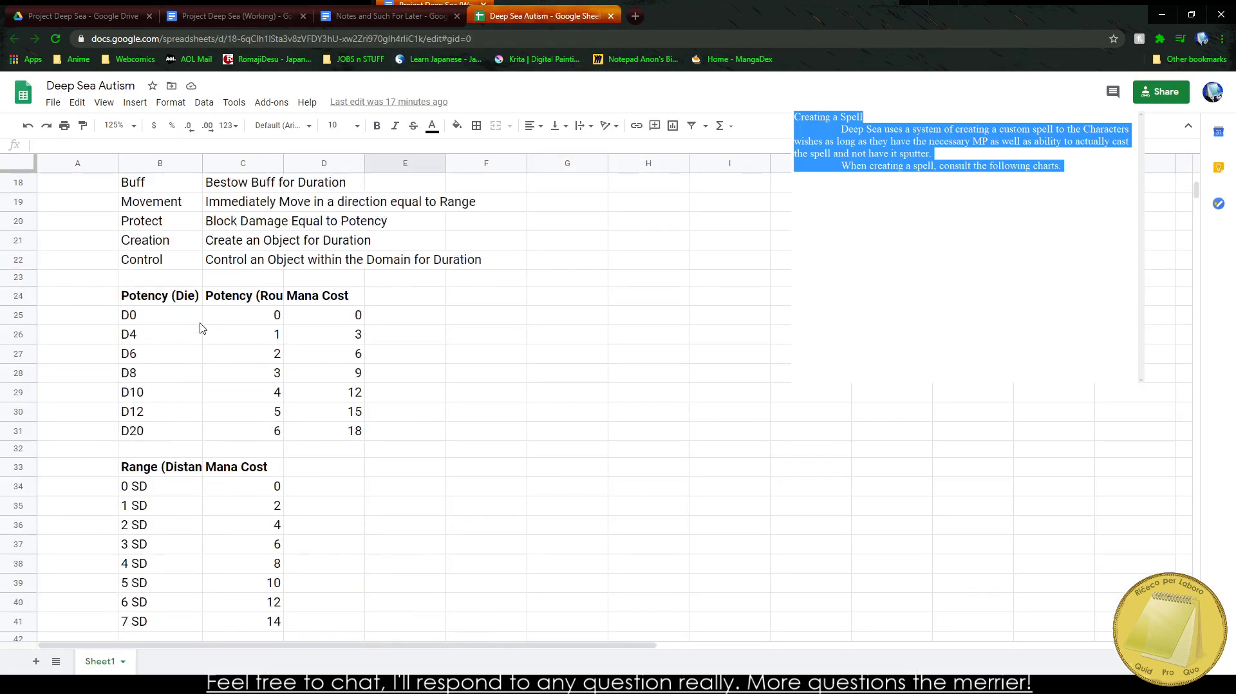
{"action": "scroll", "coordinate": [161, 274], "scroll_direction": "up", "scroll_amount": 1}
{"action": "left_click", "coordinate": [143, 340]}
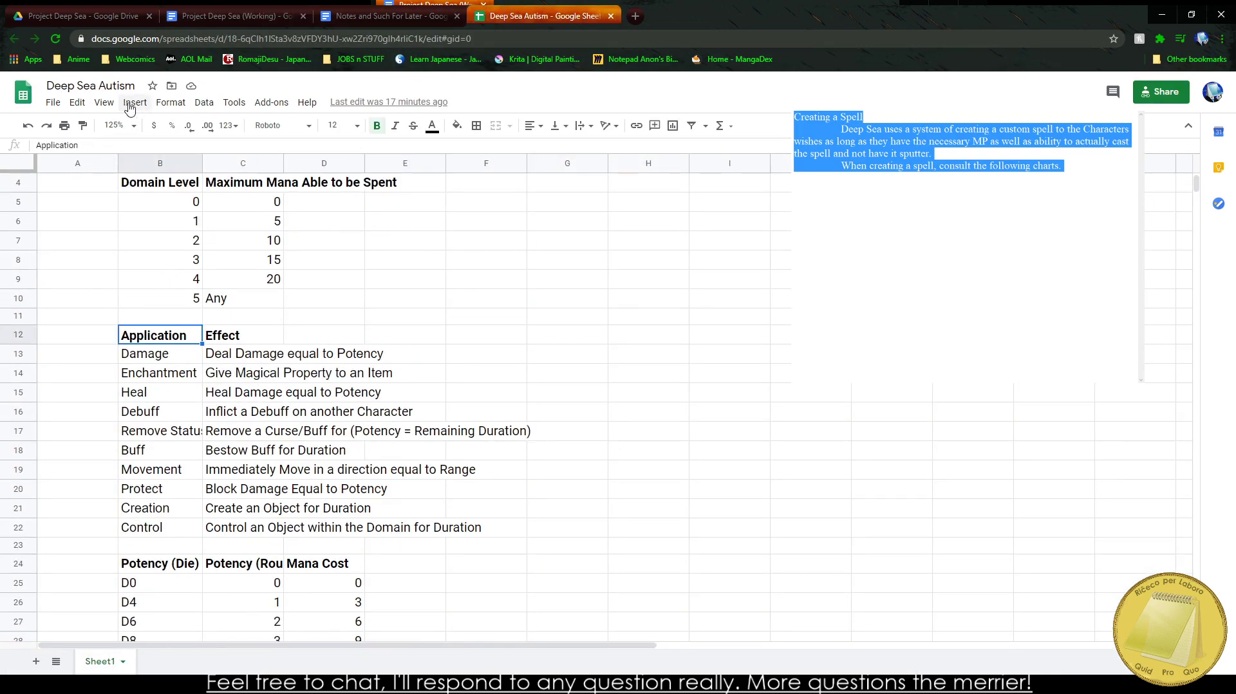
{"action": "left_click", "coordinate": [204, 102]}
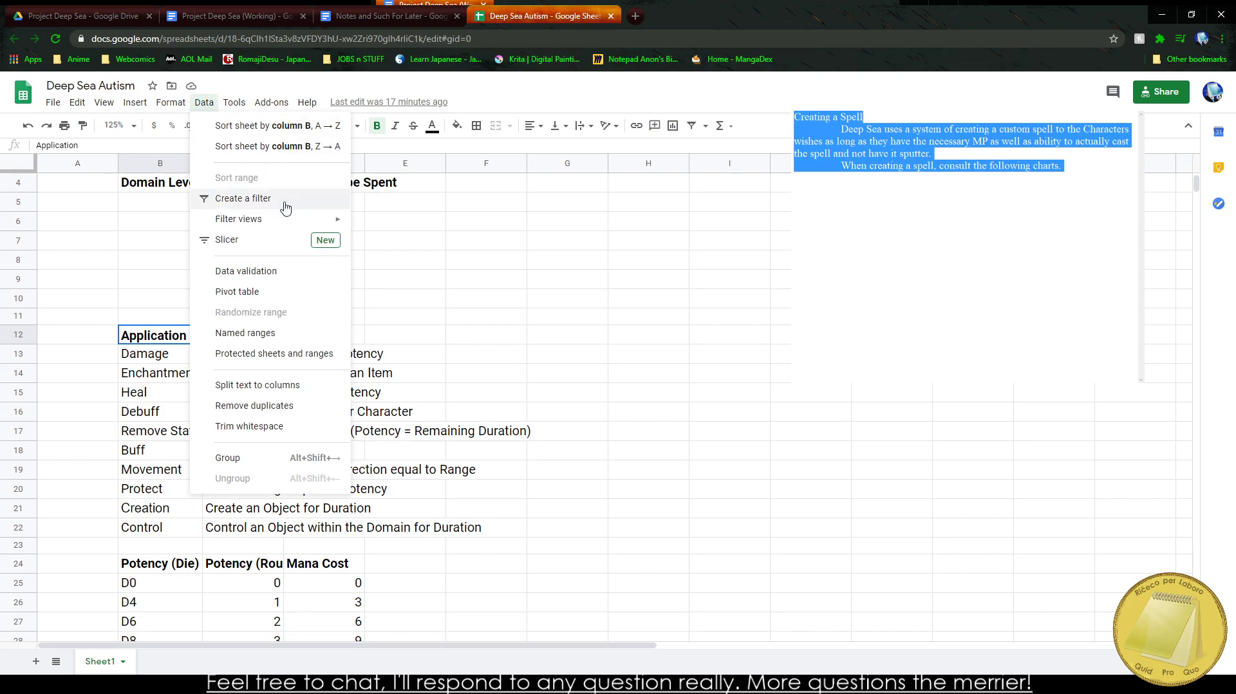
{"action": "left_click", "coordinate": [243, 198]}
Step: Sort the table by the Application column from A to Z
{"action": "left_click", "coordinate": [194, 336]}
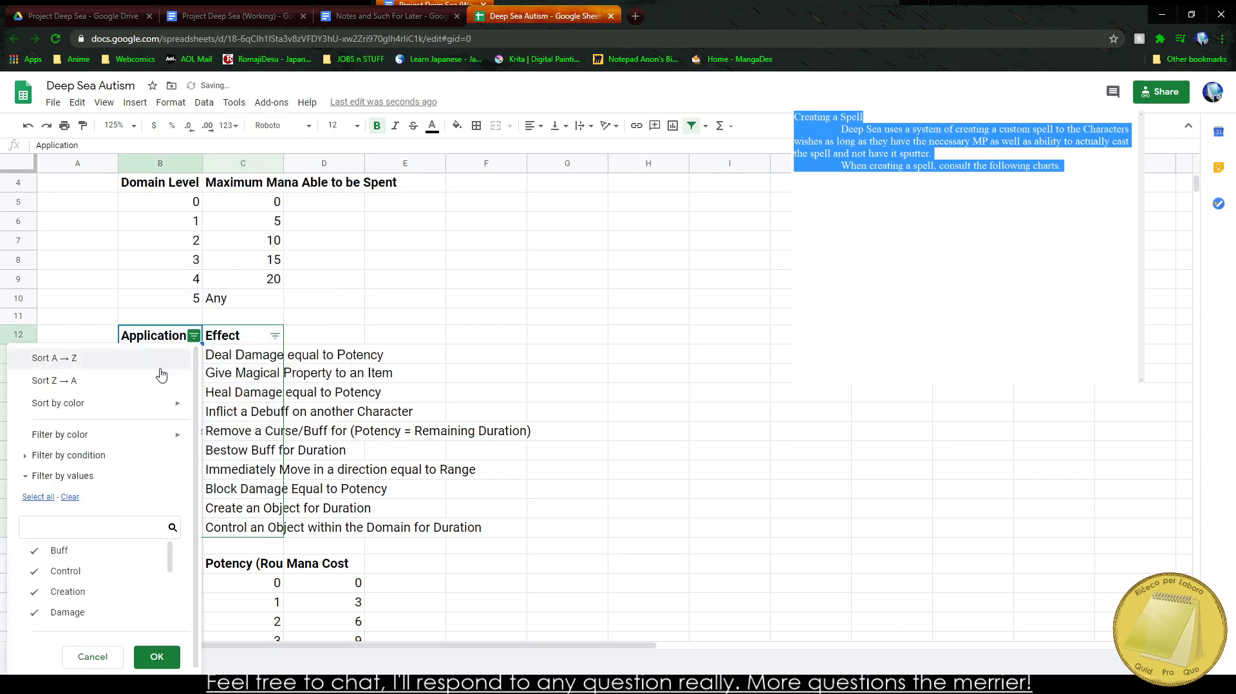
{"action": "left_click", "coordinate": [139, 379]}
{"action": "left_click", "coordinate": [194, 335]}
{"action": "left_click", "coordinate": [146, 356]}
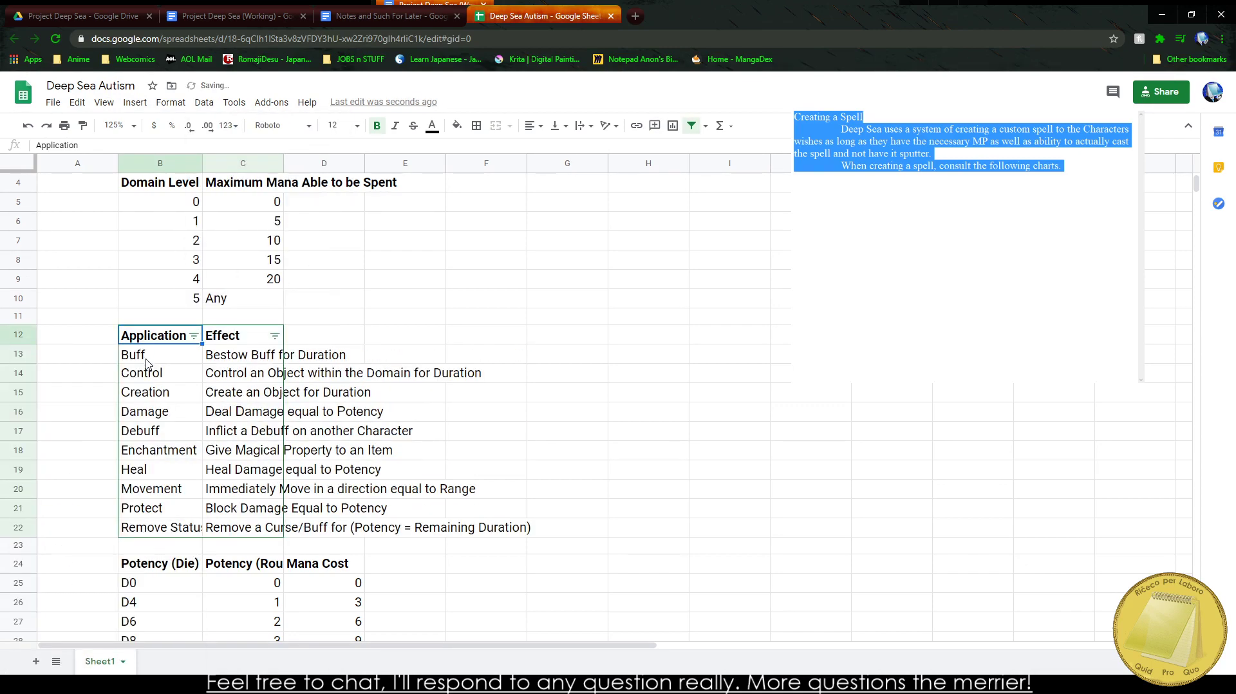
Step: Copy the sorted Application rows without their header and return to the Project Deep Sea (Working) document
{"action": "left_click_drag", "start_coordinate": [146, 355], "coordinate": [253, 526]}
{"action": "key", "text": "ctrl+c"}
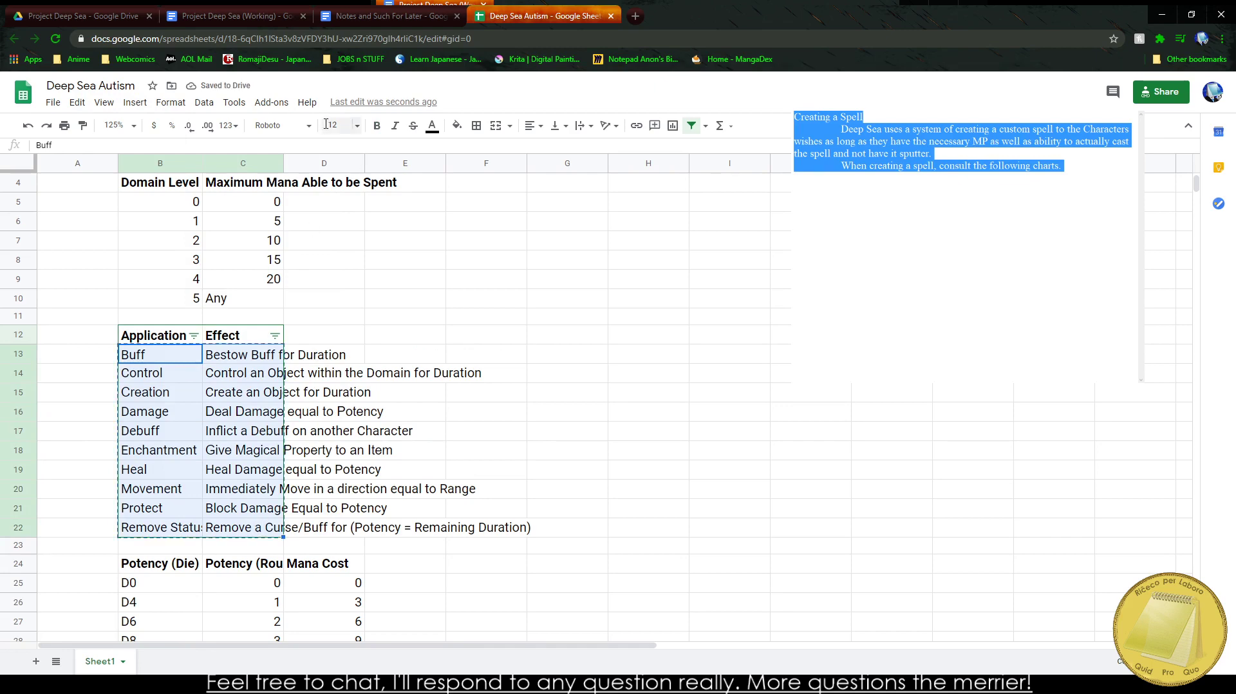
{"action": "left_click", "coordinate": [389, 16]}
{"action": "left_click", "coordinate": [232, 15]}
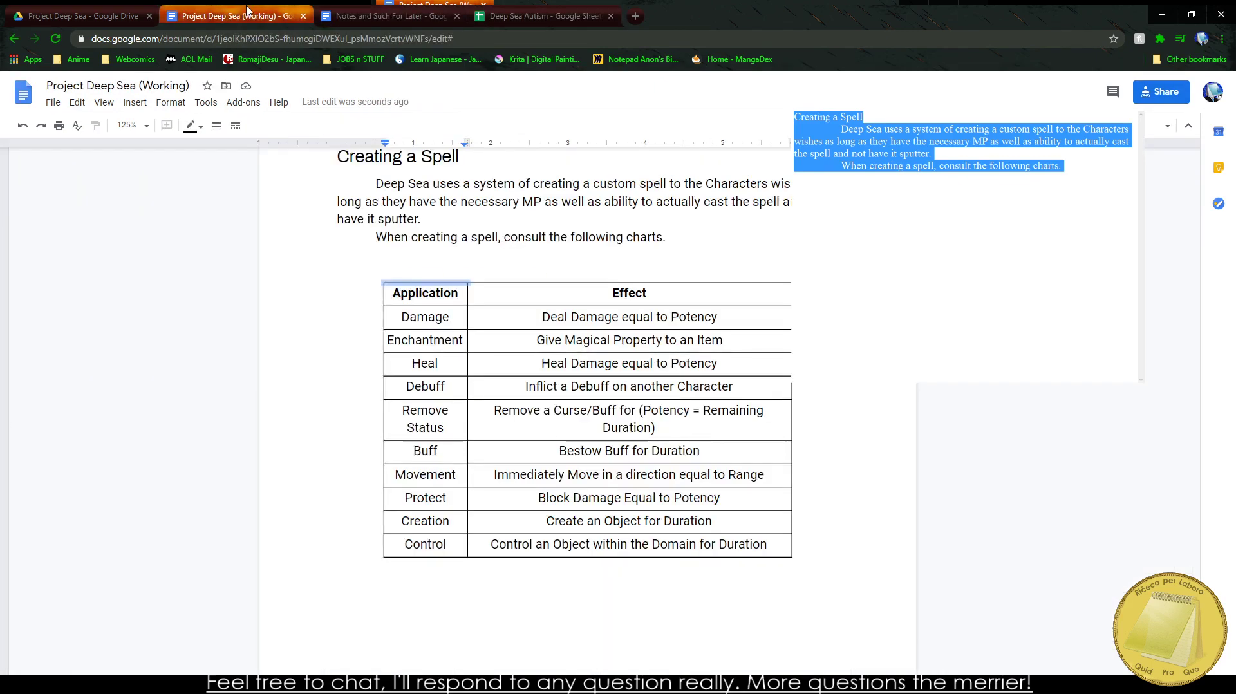
Step: Try to paste the sorted rows over the entire Application and Effect table including its header, and undo it
{"action": "left_click", "coordinate": [410, 300]}
{"action": "key", "text": "ctrl+v"}
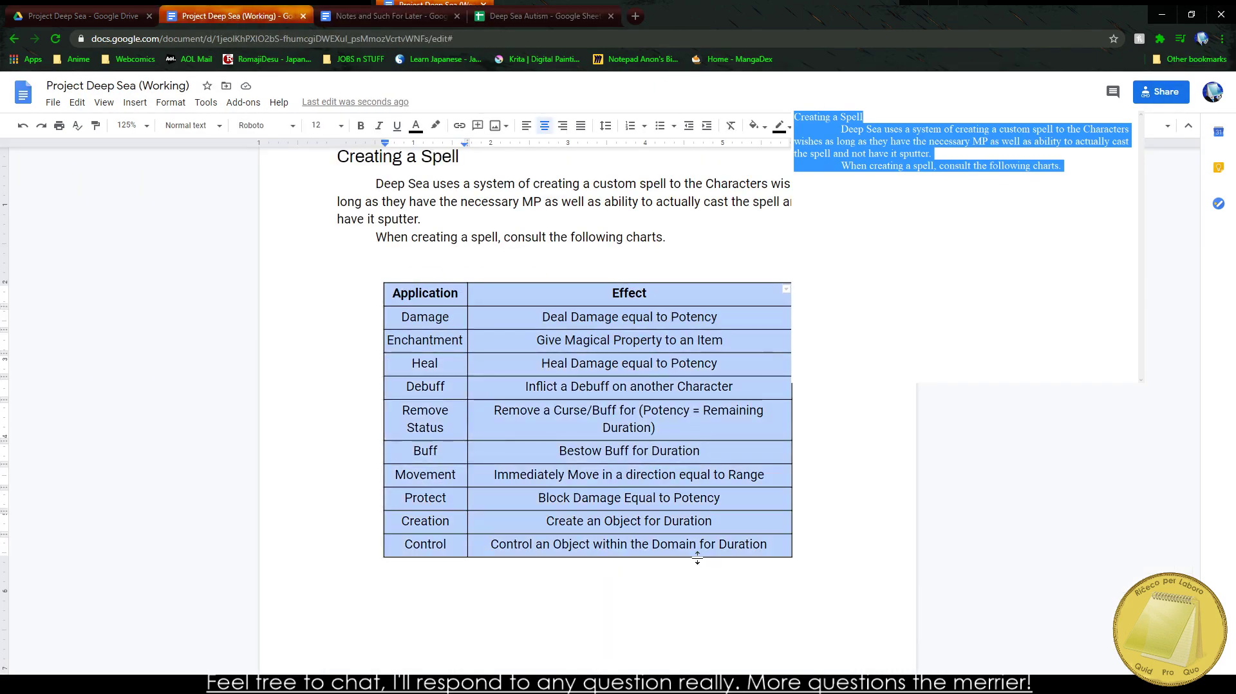
{"action": "right_click", "coordinate": [597, 425]}
{"action": "left_click", "coordinate": [526, 500]}
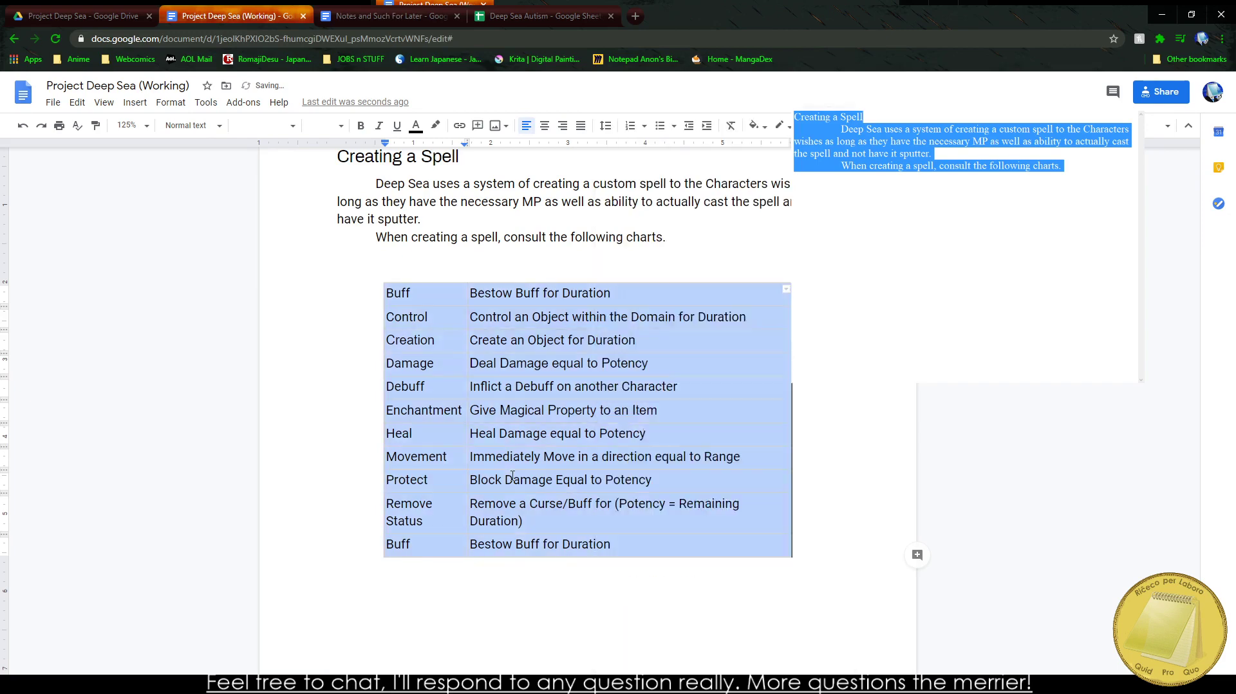
{"action": "left_click", "coordinate": [513, 480]}
{"action": "key", "text": "ctrl+z"}
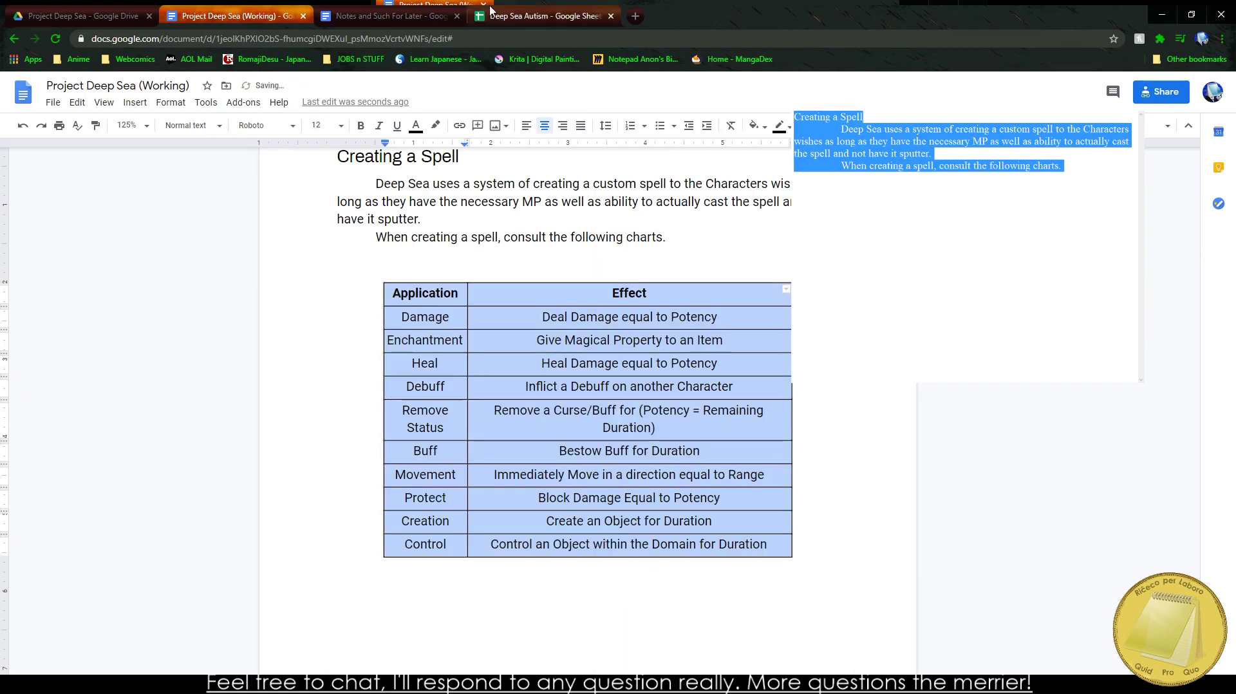
Step: Clear all rows below the Application and Effect header and paste the sorted rows in their place
{"action": "left_click", "coordinate": [544, 16]}
{"action": "left_click", "coordinate": [235, 15]}
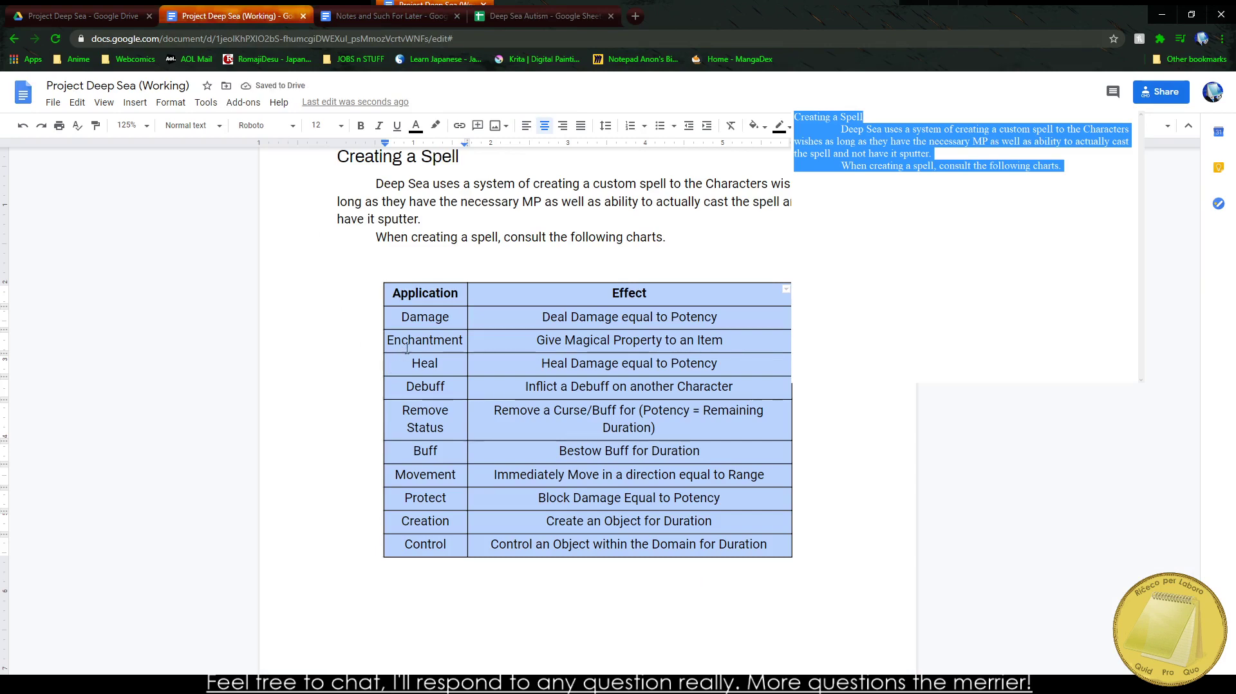
{"action": "left_click_drag", "start_coordinate": [403, 316], "coordinate": [786, 544]}
{"action": "key", "text": "Delete"}
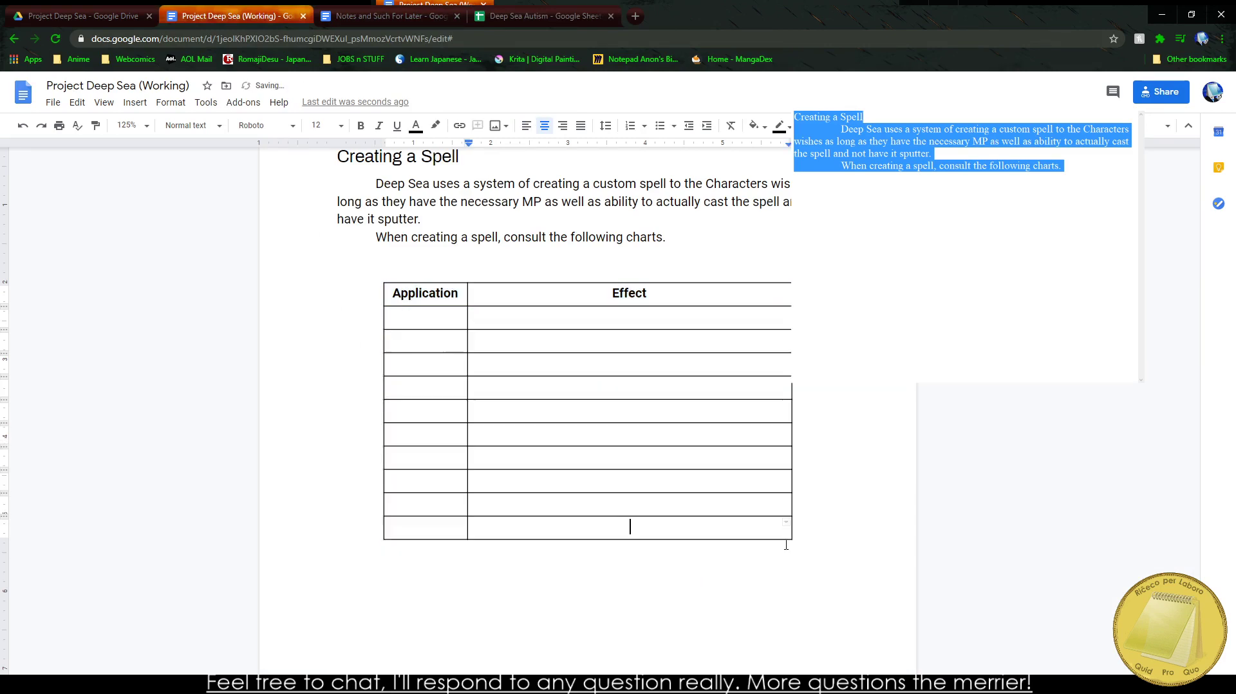
{"action": "left_click", "coordinate": [431, 316]}
{"action": "key", "text": "ctrl+v"}
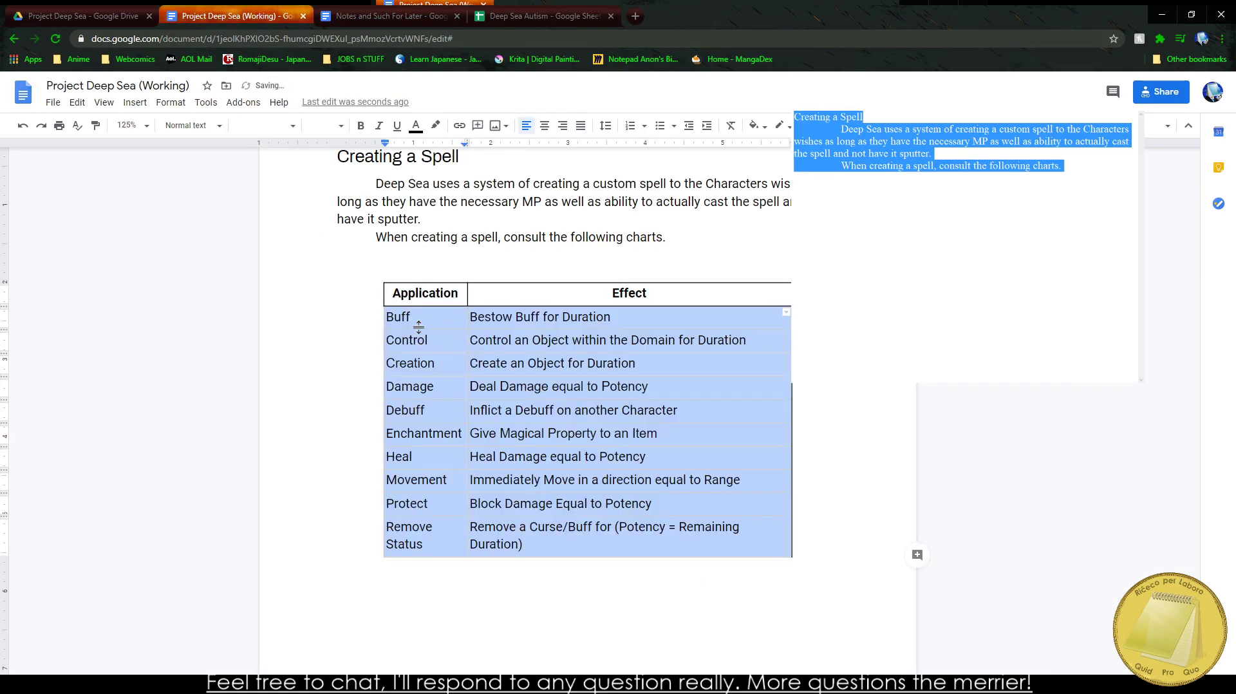
Step: Set the font of the pasted Application and Effect rows to Roboto
{"action": "left_click", "coordinate": [273, 126]}
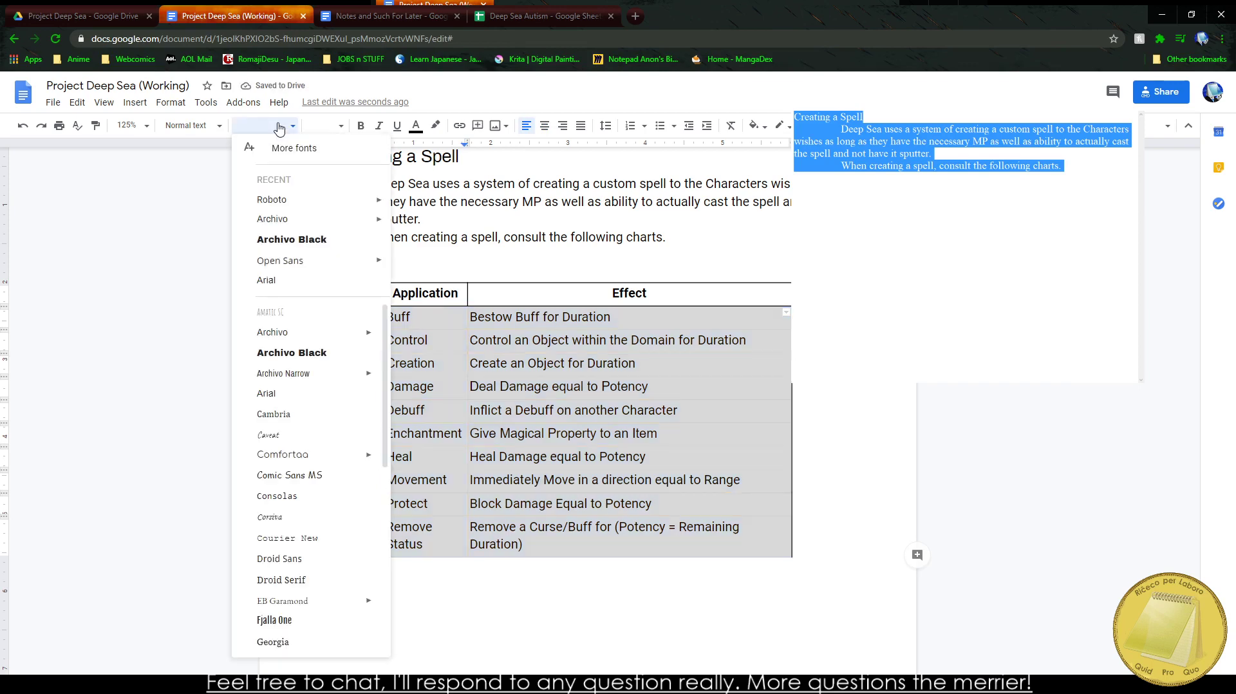
{"action": "left_click", "coordinate": [269, 203]}
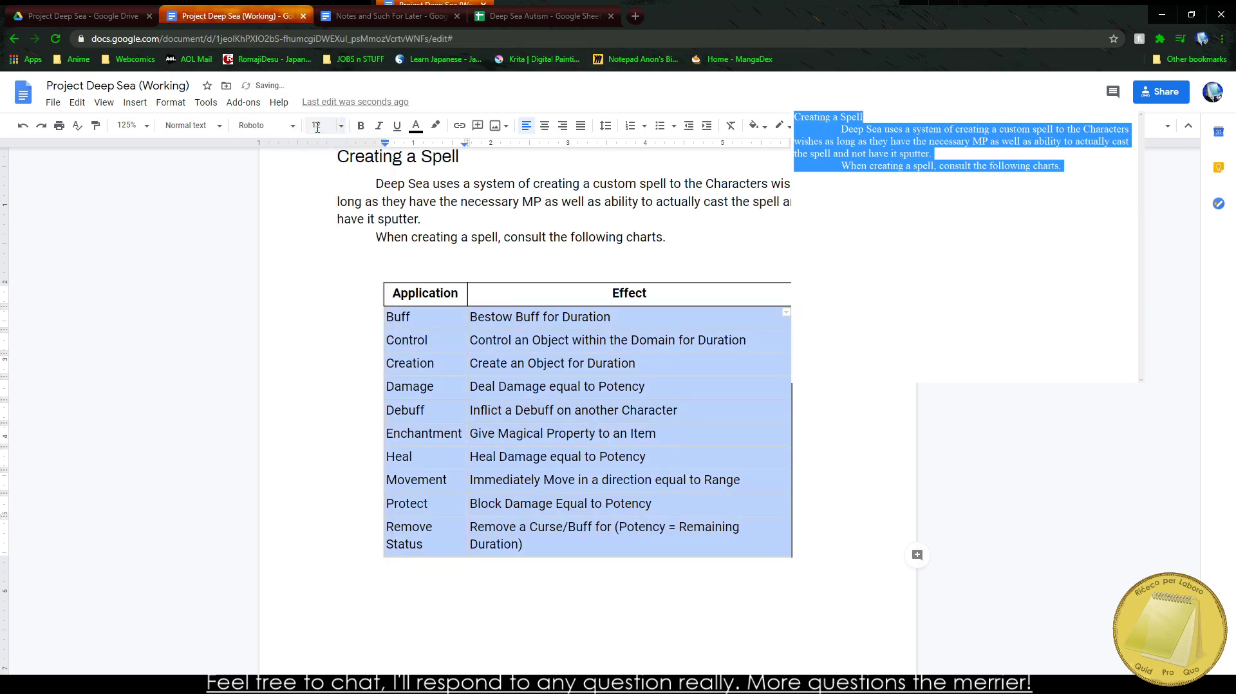
Step: Apply black borders, middle vertical cell alignment and centered table alignment to the pasted rows, and center their text
{"action": "right_click", "coordinate": [543, 419]}
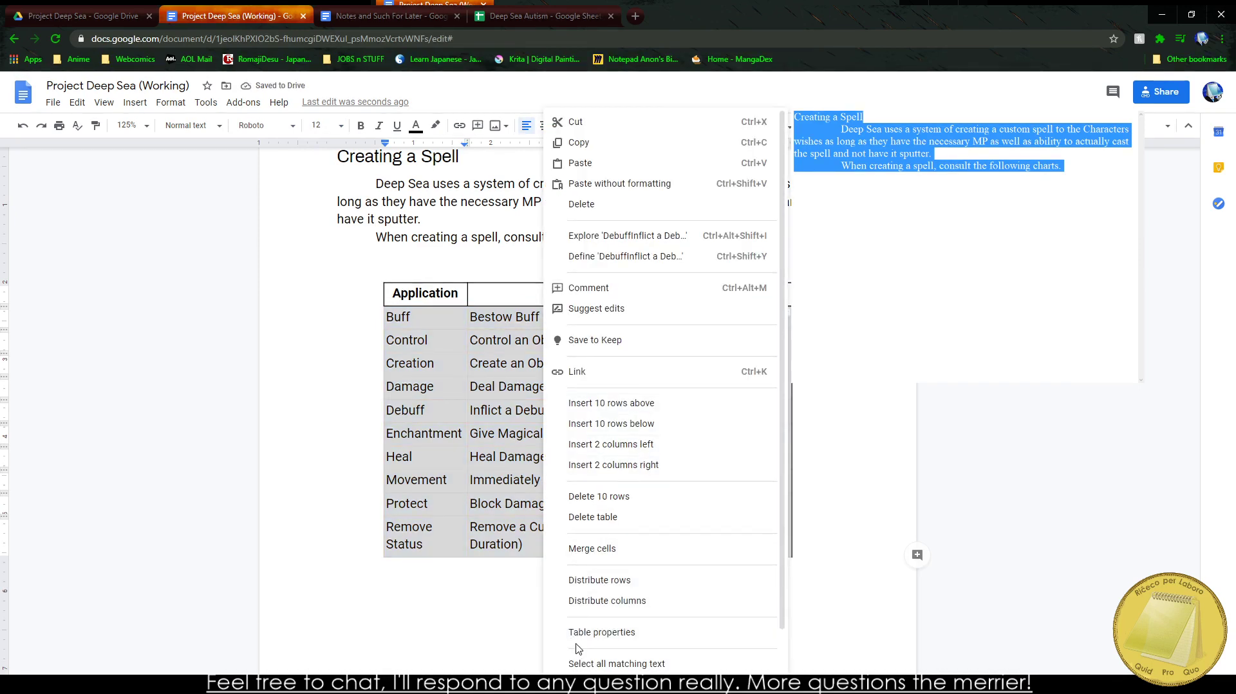
{"action": "left_click", "coordinate": [579, 632]}
{"action": "left_click", "coordinate": [497, 296]}
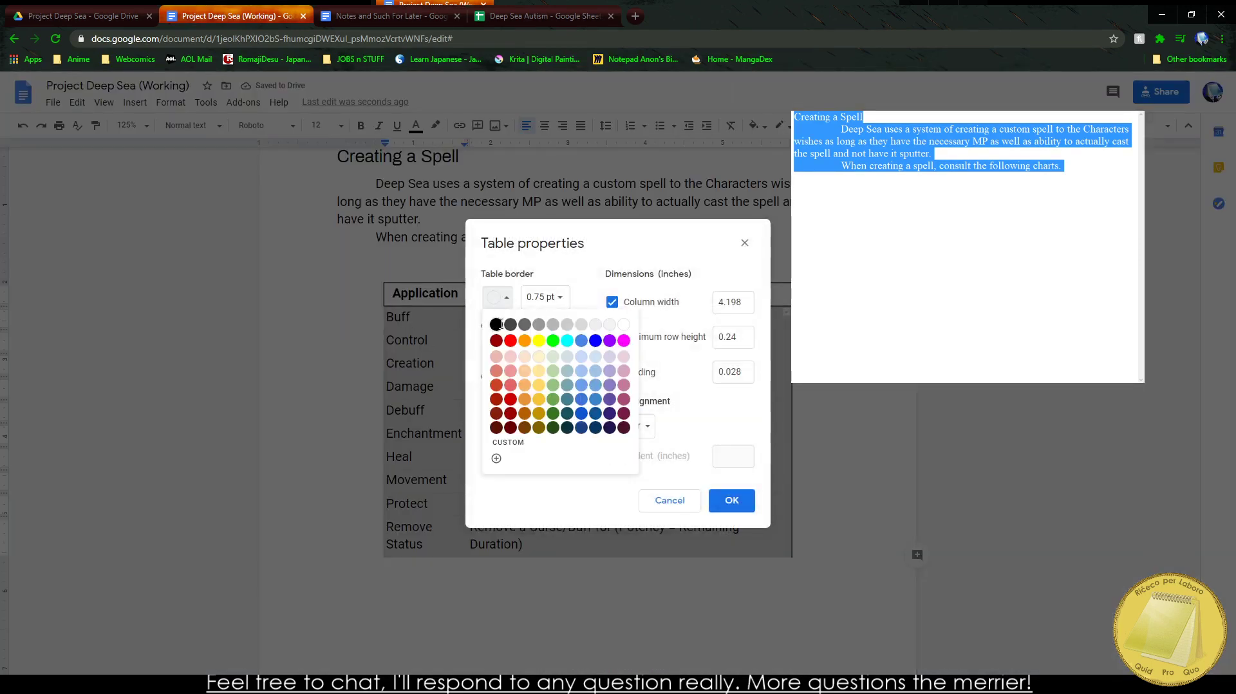
{"action": "left_click", "coordinate": [495, 323]}
{"action": "left_click", "coordinate": [523, 399]}
{"action": "left_click", "coordinate": [523, 378]}
{"action": "left_click", "coordinate": [638, 426]}
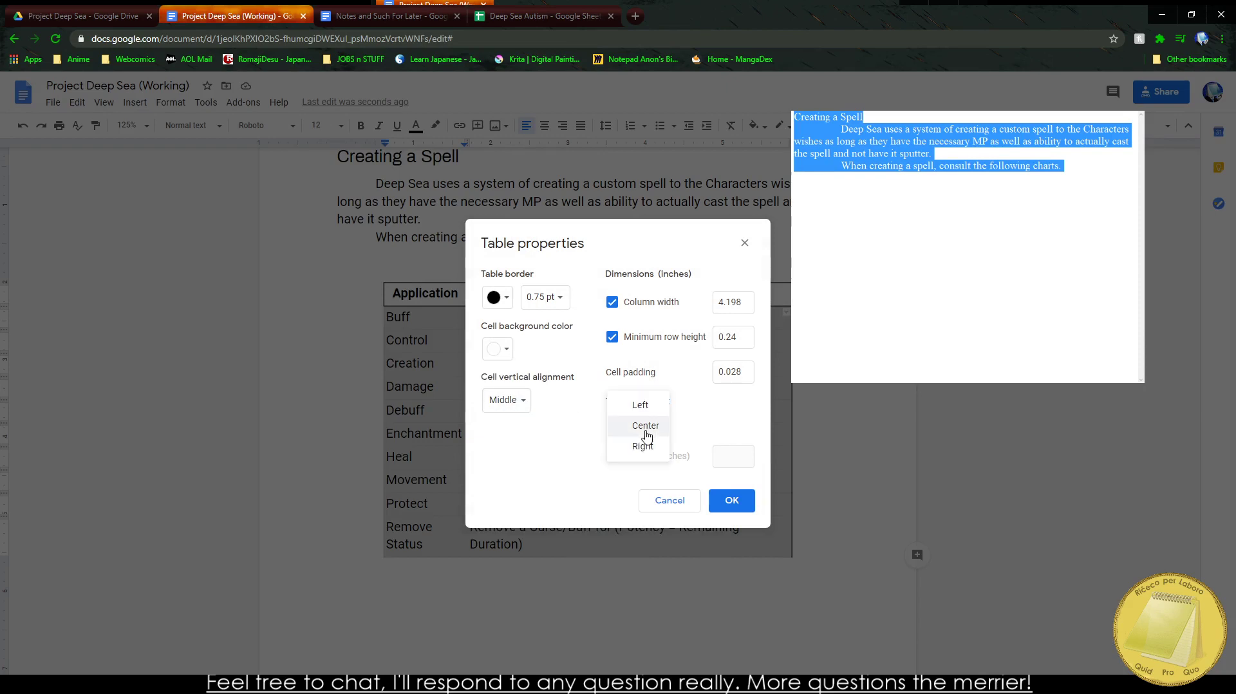
{"action": "left_click", "coordinate": [646, 428]}
{"action": "left_click", "coordinate": [732, 500]}
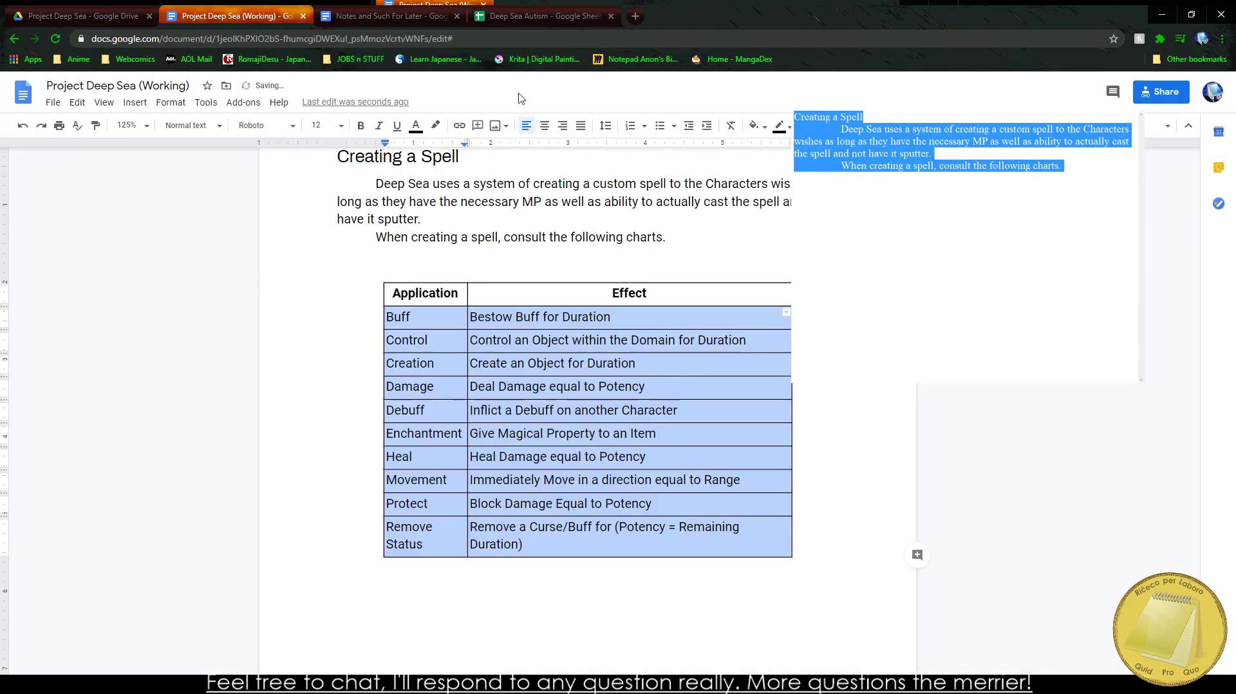
{"action": "left_click", "coordinate": [544, 125]}
{"action": "left_click", "coordinate": [628, 433]}
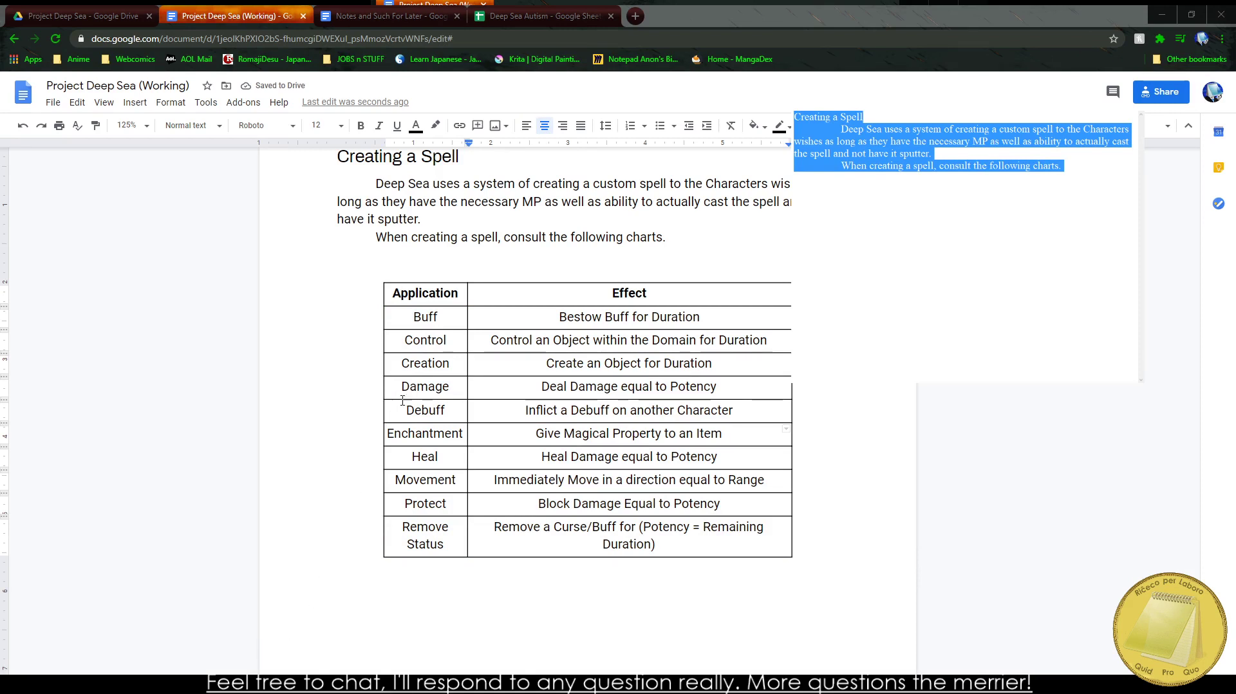
Step: Review the wording of the Buff and Control effects in the spell table
{"action": "triple_click", "coordinate": [604, 316]}
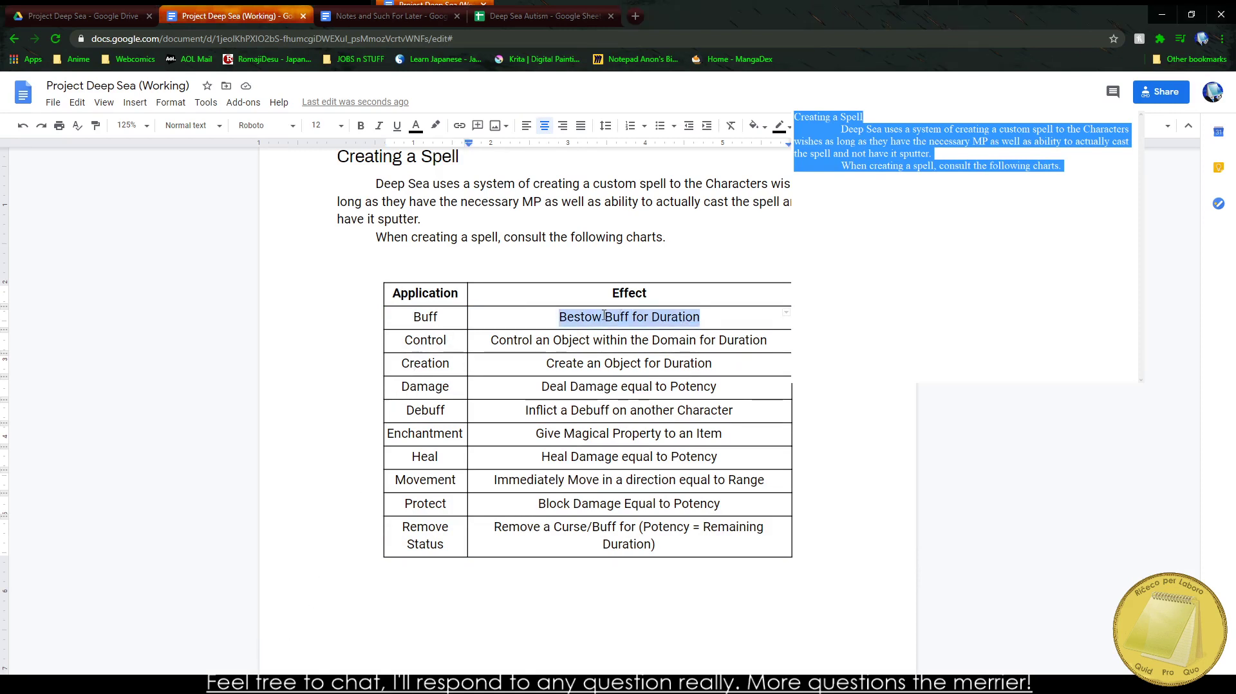
{"action": "left_click", "coordinate": [622, 315]}
{"action": "triple_click", "coordinate": [624, 315]}
{"action": "left_click", "coordinate": [640, 320]}
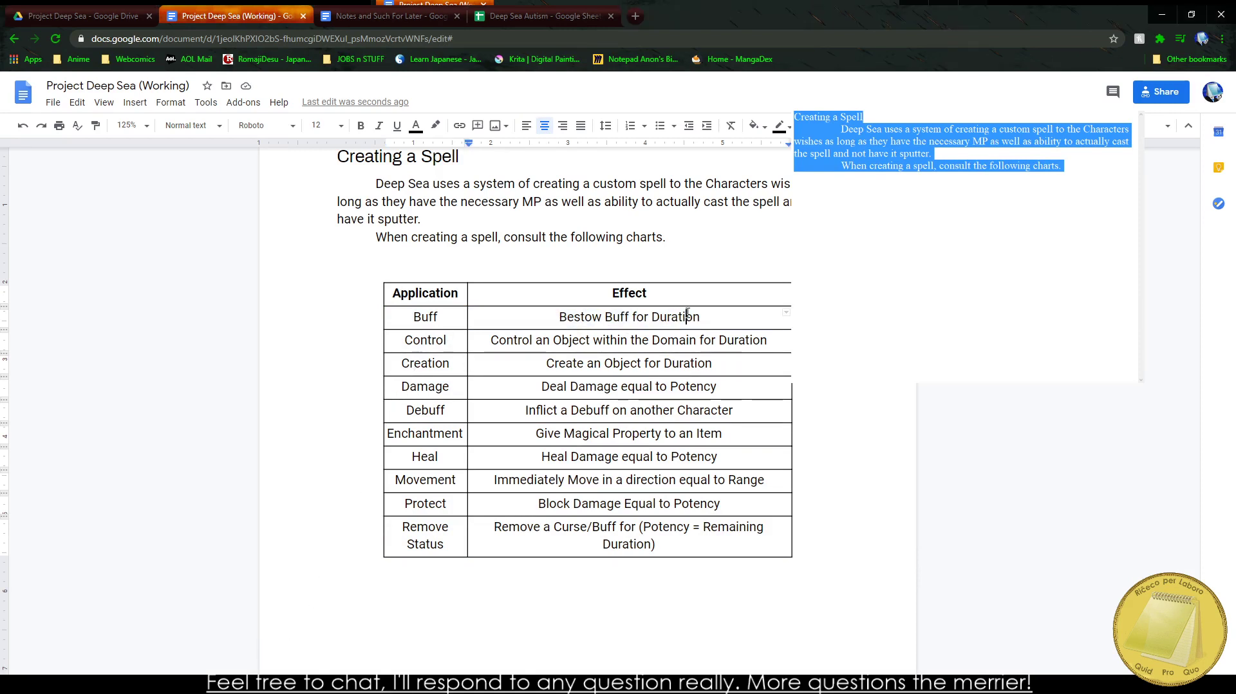
{"action": "double_click", "coordinate": [673, 317]}
{"action": "left_click", "coordinate": [553, 341]}
{"action": "triple_click", "coordinate": [572, 343]}
{"action": "double_click", "coordinate": [591, 345]}
{"action": "triple_click", "coordinate": [590, 344]}
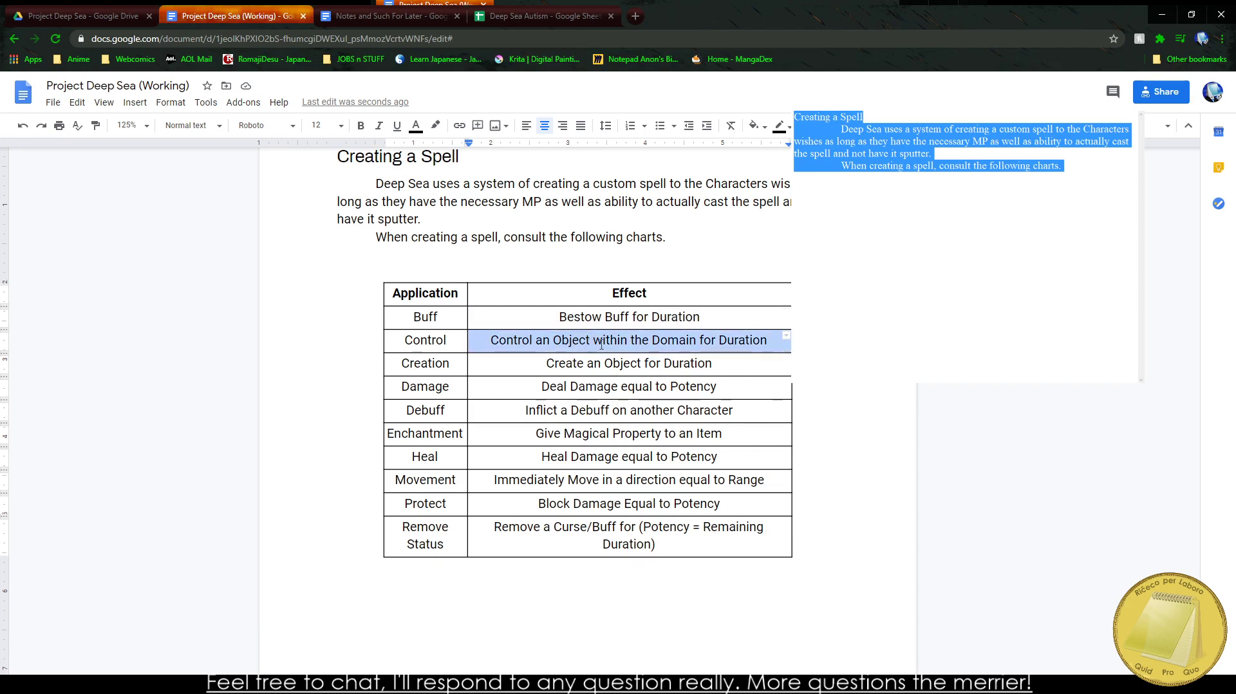
{"action": "double_click", "coordinate": [605, 344]}
{"action": "triple_click", "coordinate": [605, 343]}
{"action": "left_click", "coordinate": [622, 348]}
{"action": "left_click", "coordinate": [632, 348]}
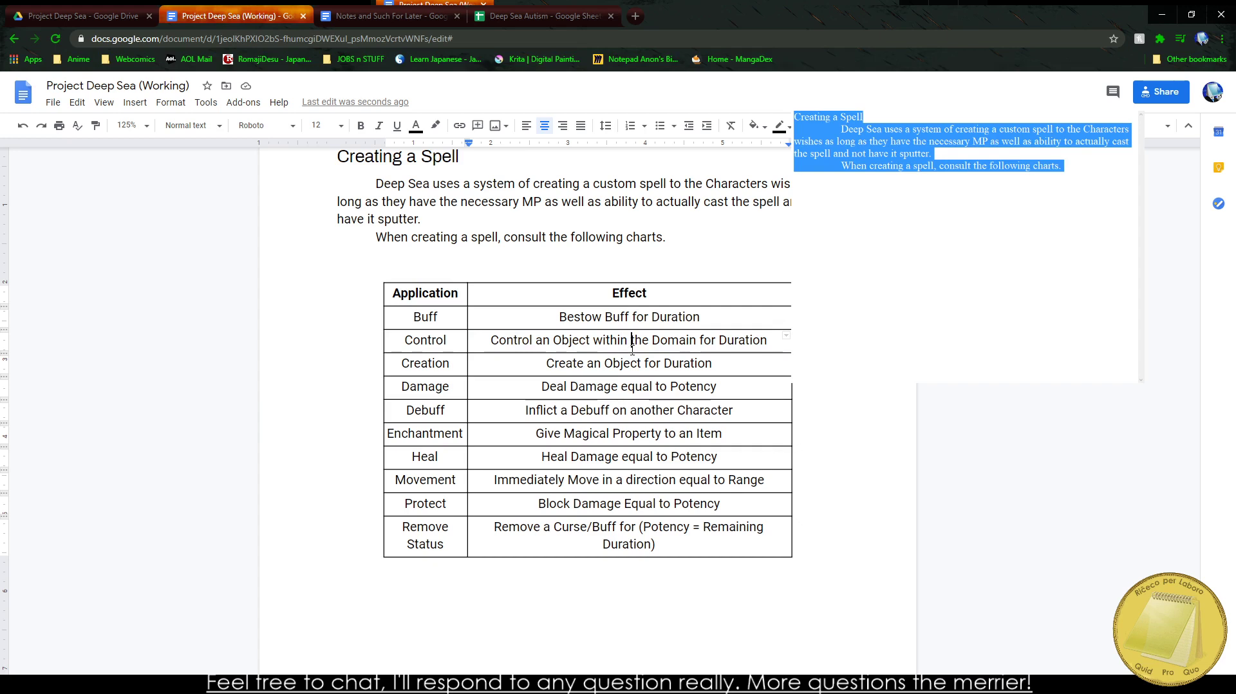
{"action": "left_click", "coordinate": [641, 347]}
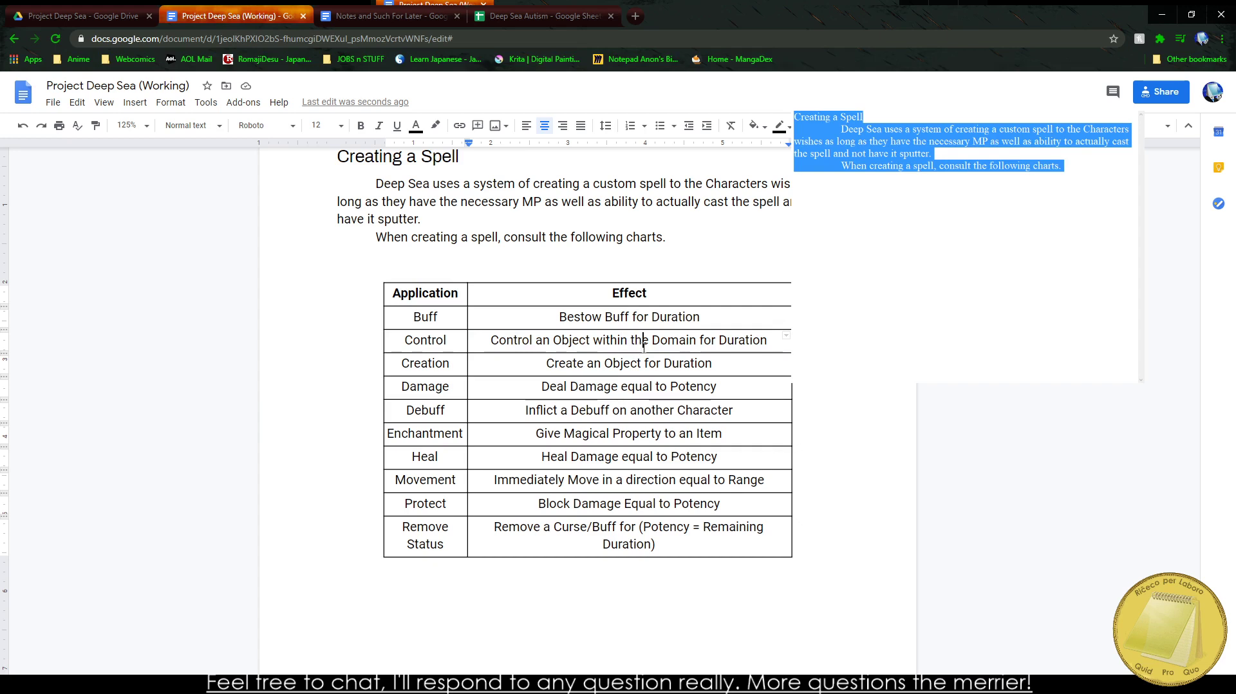
Step: Reword the Creation effect to read "Create an Object in the Domain for the Duration"
{"action": "double_click", "coordinate": [556, 364]}
{"action": "triple_click", "coordinate": [556, 365]}
{"action": "double_click", "coordinate": [610, 362]}
{"action": "left_click", "coordinate": [649, 364]}
{"action": "type", "text": "in the D"}
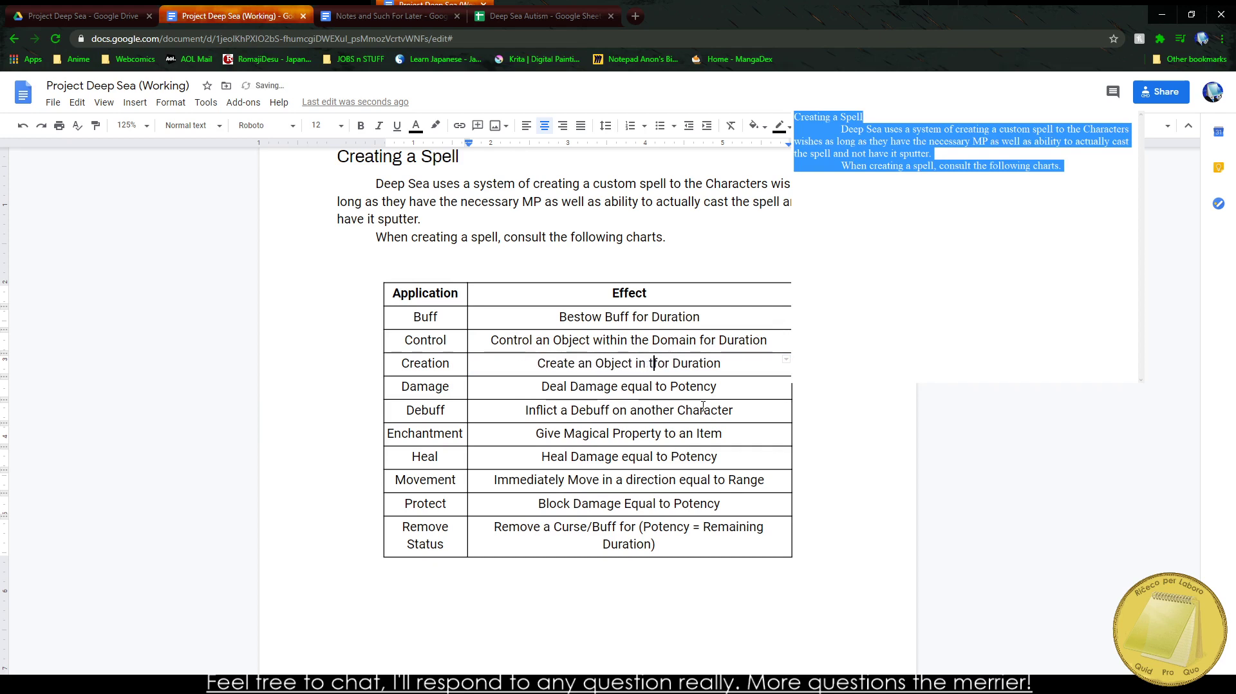
{"action": "type", "text": "omain for "}
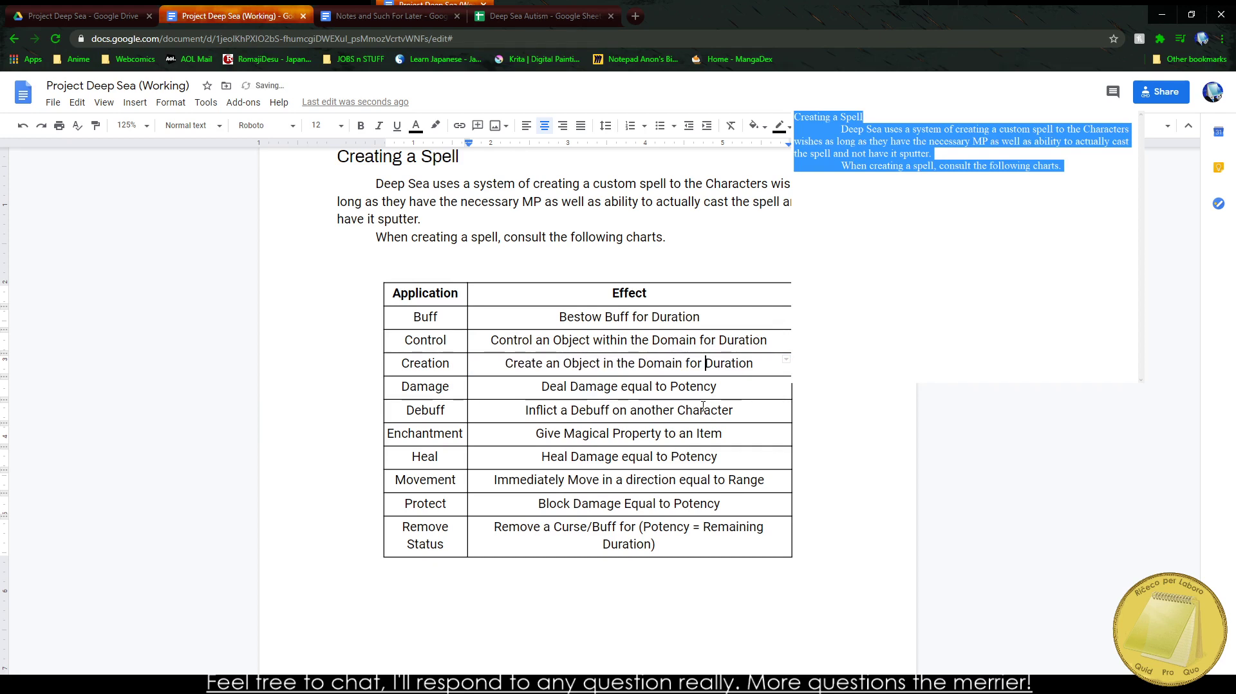
{"action": "type", "text": "the"}
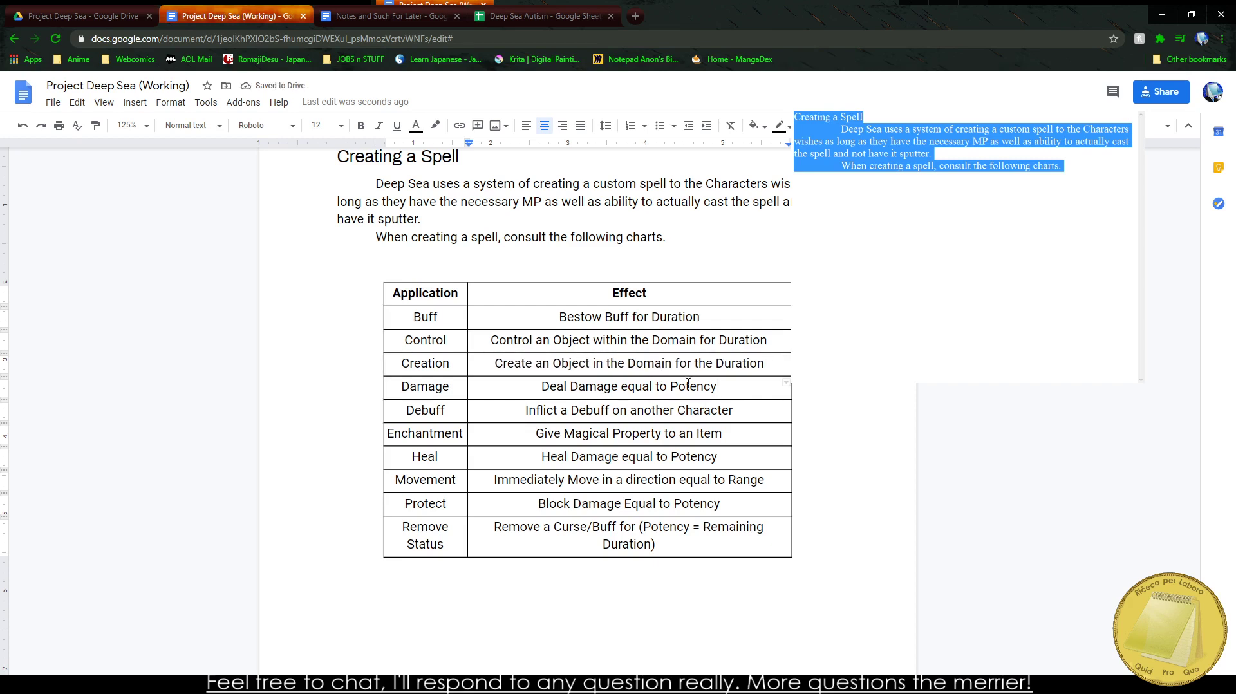
Step: Add "for Duration" to the end of the Debuff effect, after "Inflict a Debuff on another Character"
{"action": "left_click", "coordinate": [516, 410]}
{"action": "left_click", "coordinate": [736, 408]}
{"action": "type", "text": "f"}
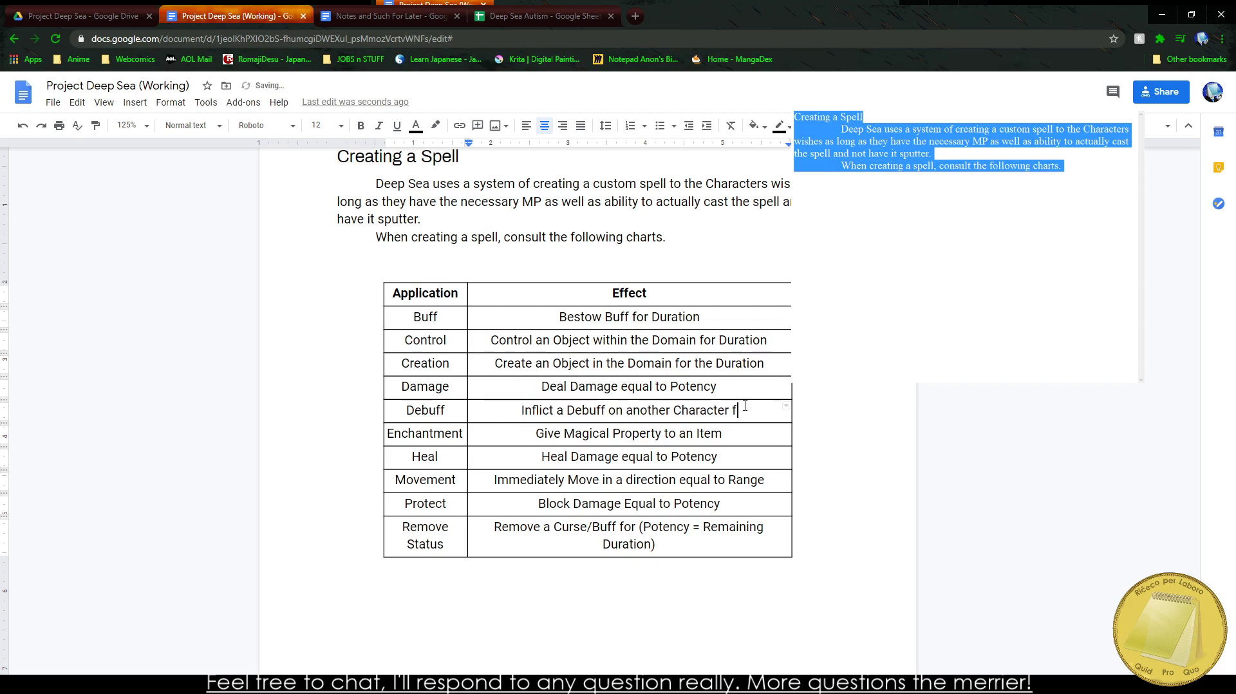
{"action": "type", "text": "or Duration"}
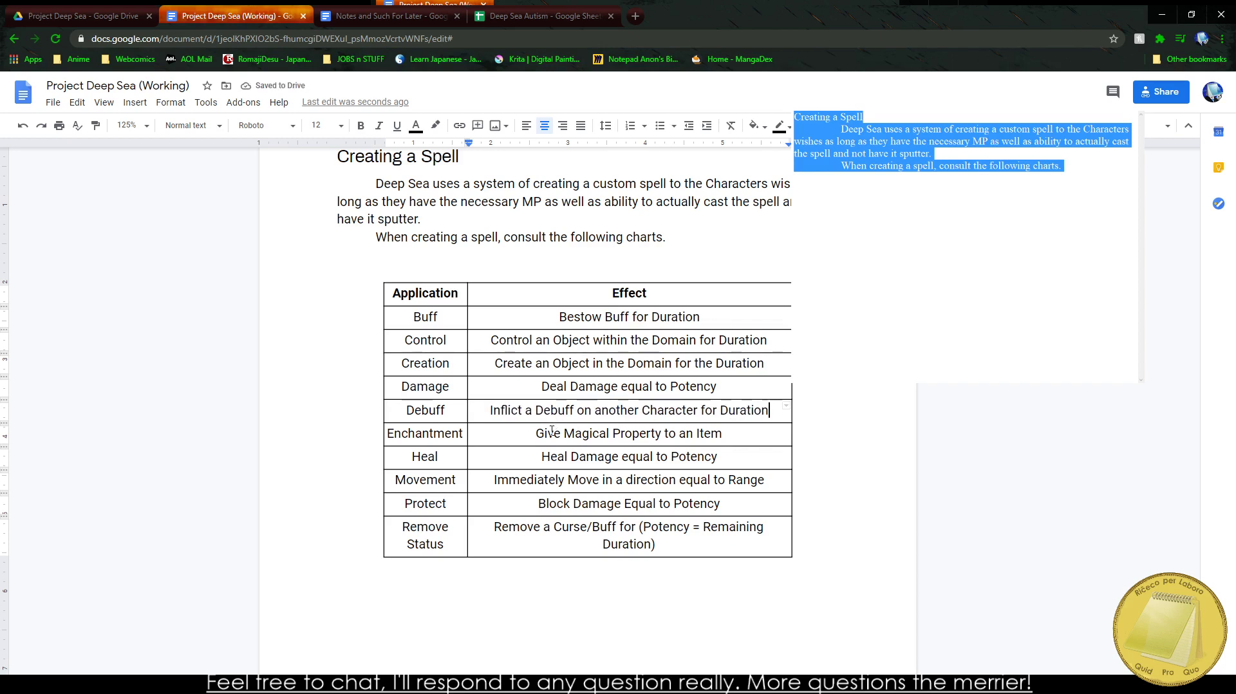
{"action": "left_click", "coordinate": [549, 433]}
{"action": "left_click", "coordinate": [629, 317]}
{"action": "left_click", "coordinate": [752, 430]}
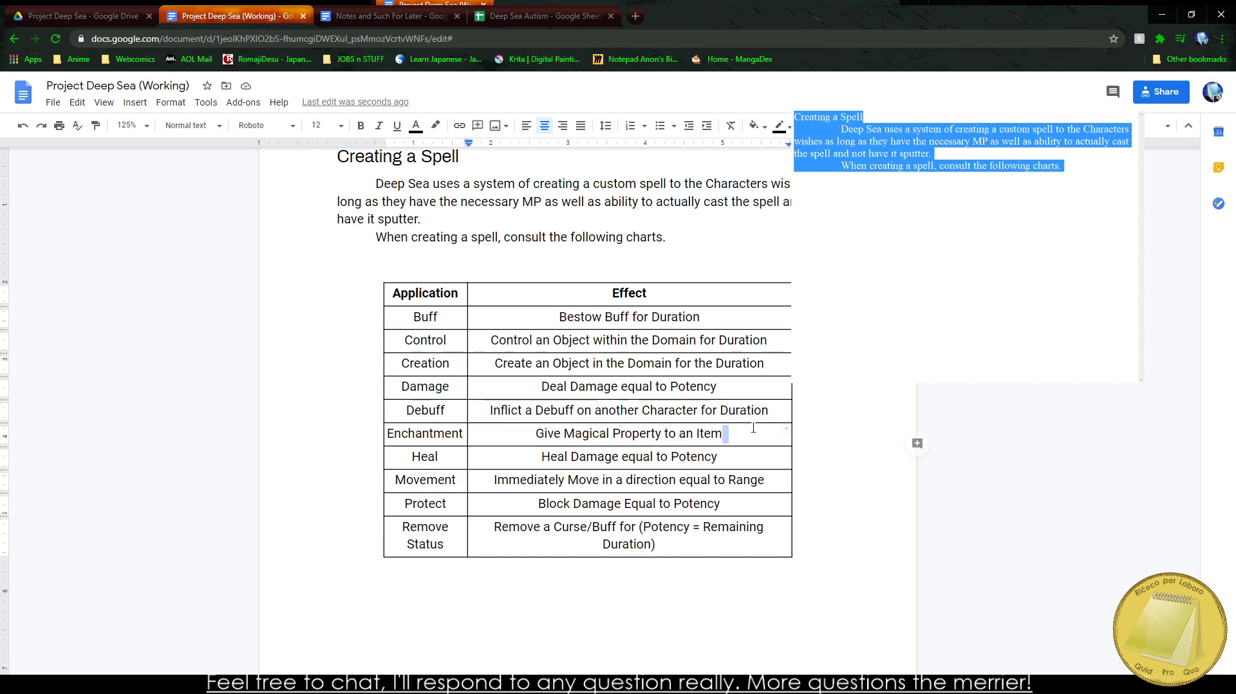
{"action": "type", "text": "for"}
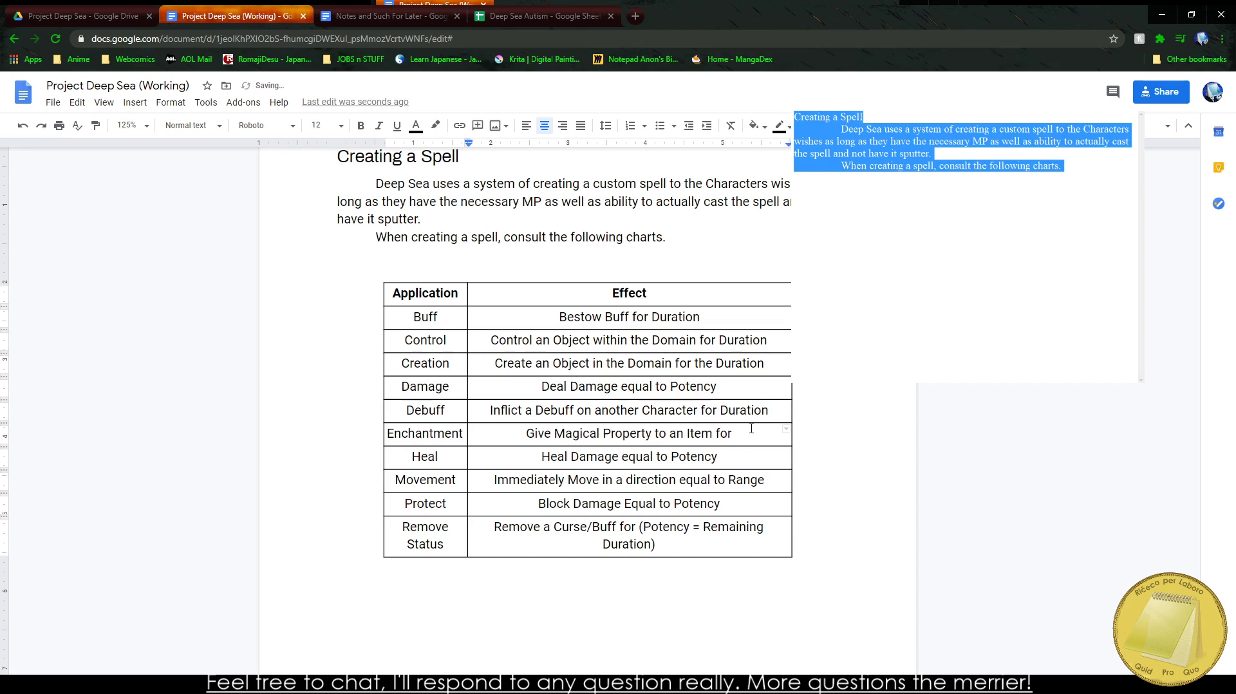
{"action": "key", "text": "BackSpace"}
{"action": "key", "text": "BackSpace"}
{"action": "key", "text": "BackSpace"}
{"action": "key", "text": "BackSpace"}
{"action": "type", "text": "in it"}
{"action": "key", "text": "BackSpace"}
{"action": "key", "text": "BackSpace"}
{"action": "key", "text": "BackSpace"}
{"action": "key", "text": "BackSpace"}
{"action": "key", "text": "BackSpace"}
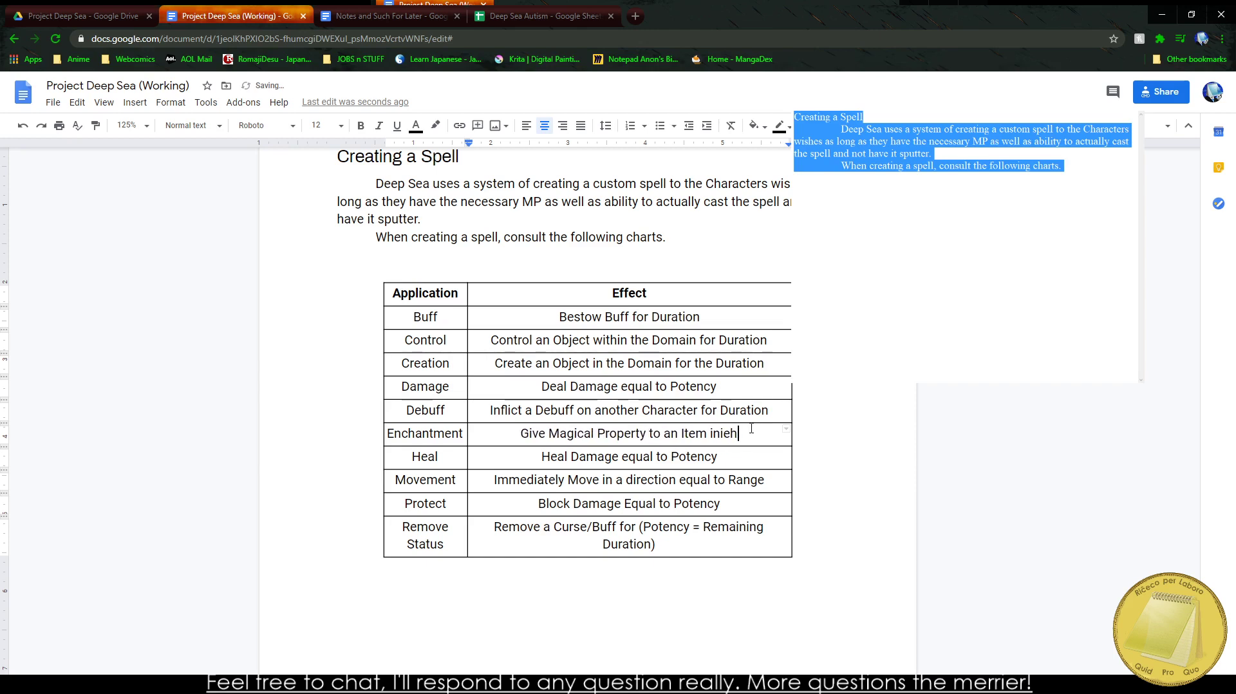
{"action": "type", "text": "in Eithe"}
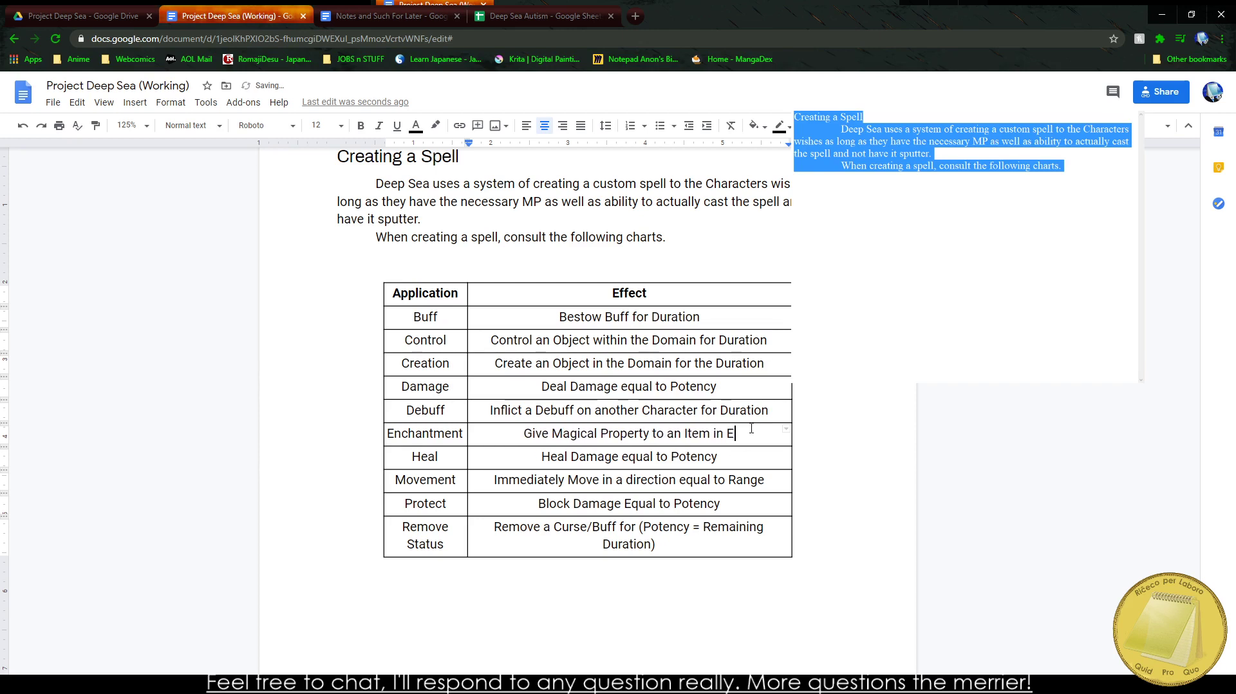
Step: Rewrite the end of the Enchantment effect so it reads "Give Magical Property to an item for Duration of Potency Strength"
{"action": "key", "text": "BackSpace"}
{"action": "key", "text": "BackSpace"}
{"action": "key", "text": "BackSpace"}
{"action": "key", "text": "BackSpace"}
{"action": "key", "text": "BackSpace"}
{"action": "key", "text": "BackSpace"}
{"action": "key", "text": "BackSpace"}
{"action": "key", "text": "BackSpace"}
{"action": "key", "text": "BackSpace"}
{"action": "key", "text": "BackSpace"}
{"action": "key", "text": "BackSpace"}
{"action": "key", "text": "BackSpace"}
{"action": "key", "text": "BackSpace"}
{"action": "key", "text": "BackSpace"}
{"action": "key", "text": "BackSpace"}
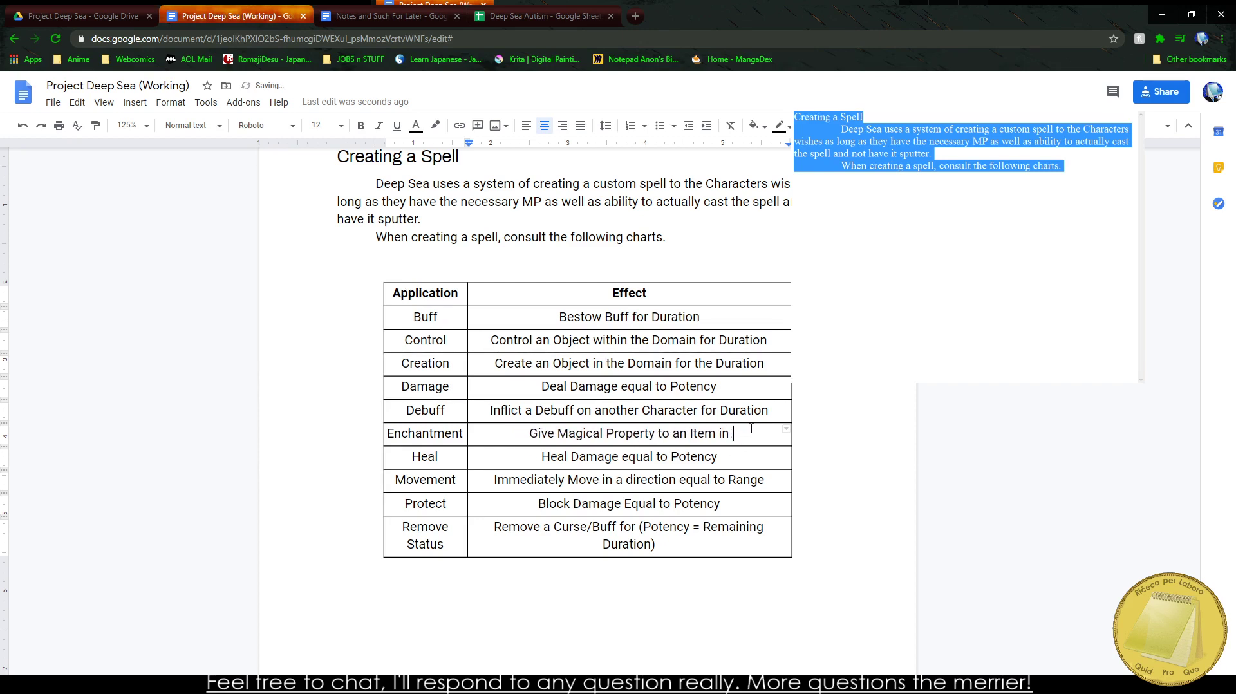
{"action": "key", "text": "BackSpace"}
{"action": "key", "text": "BackSpace"}
{"action": "key", "text": "BackSpace"}
{"action": "type", "text": "o "}
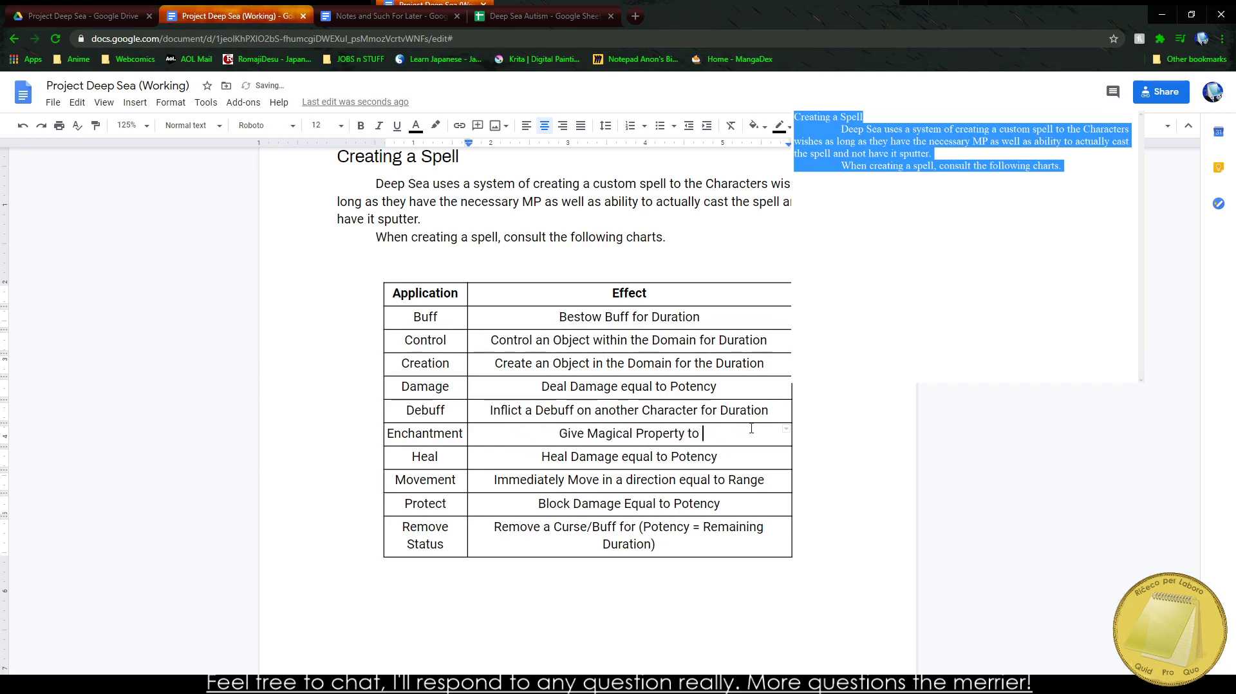
{"action": "type", "text": "an item for "}
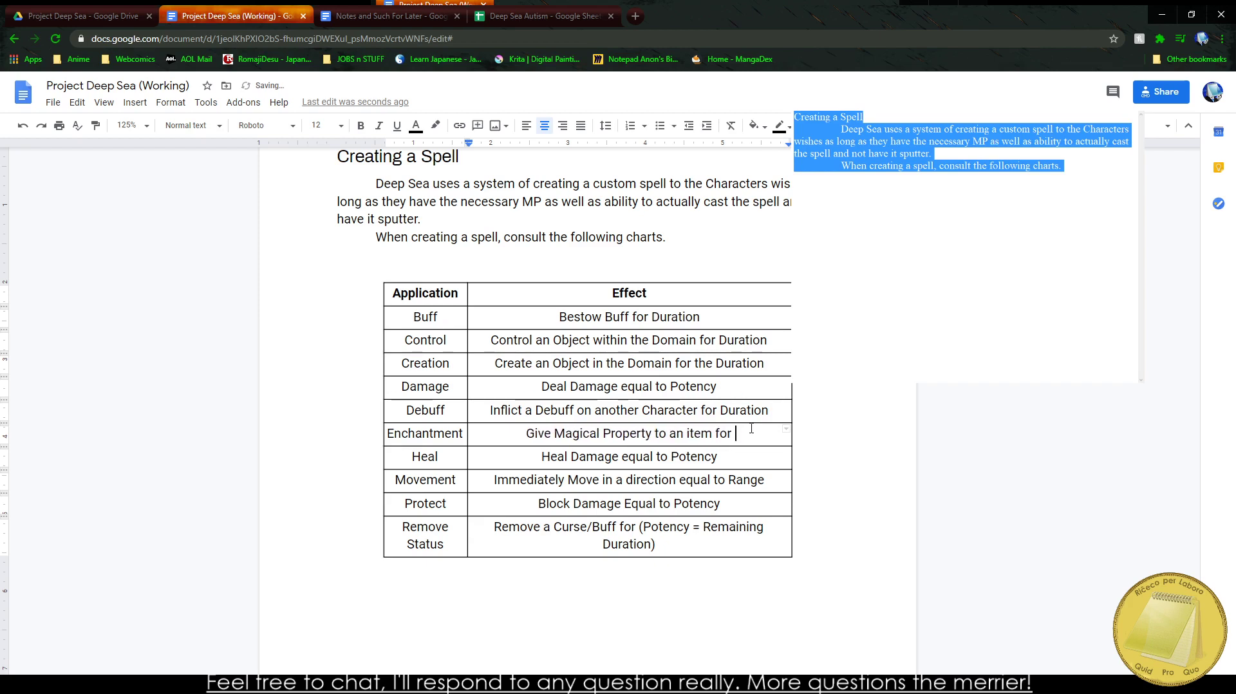
{"action": "type", "text": "Duration "}
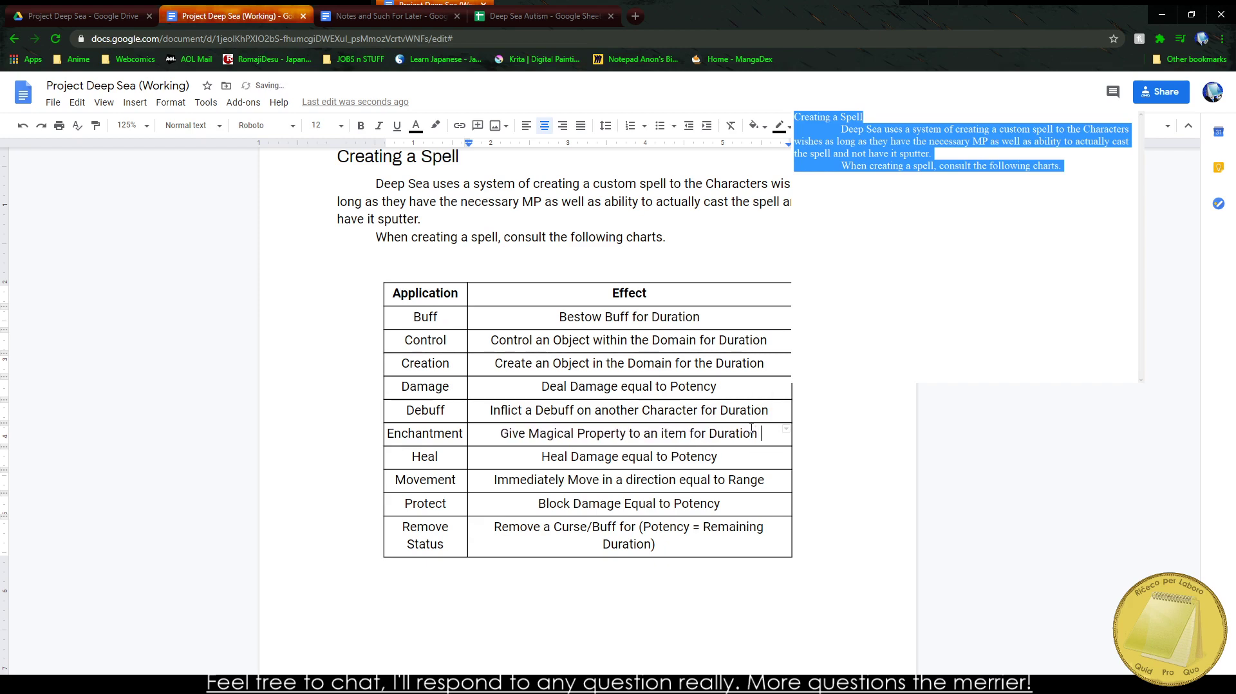
{"action": "type", "text": "of P"}
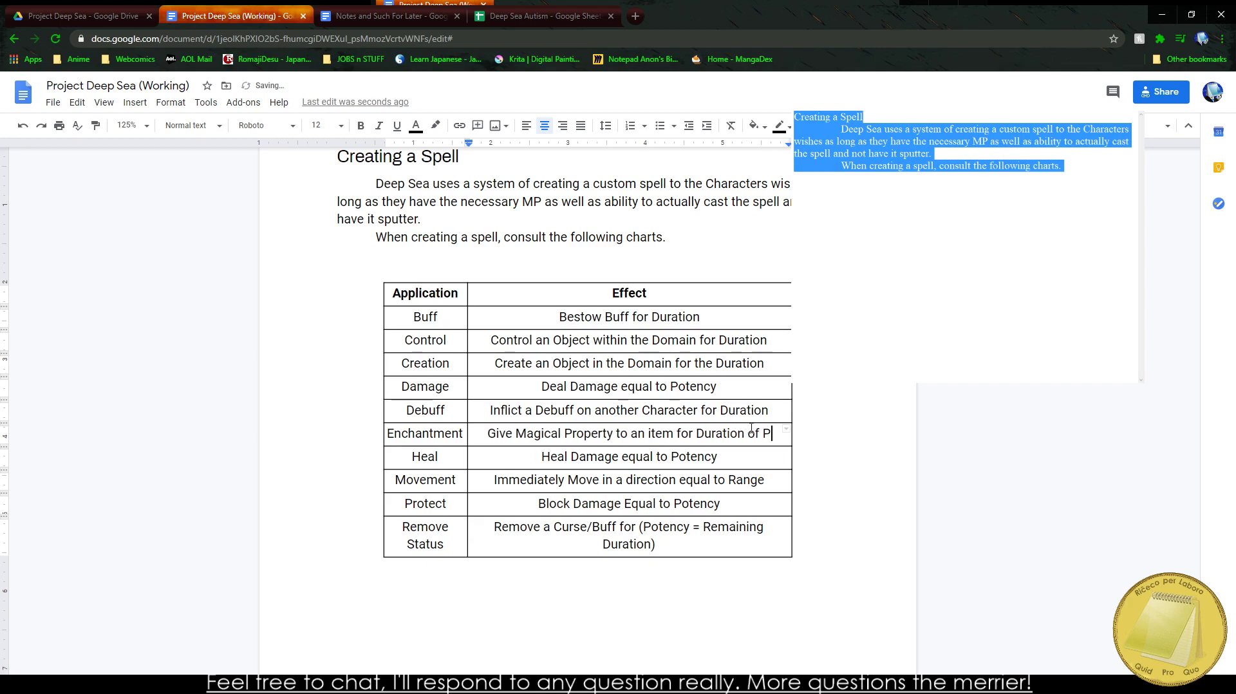
{"action": "type", "text": "otency Strength"}
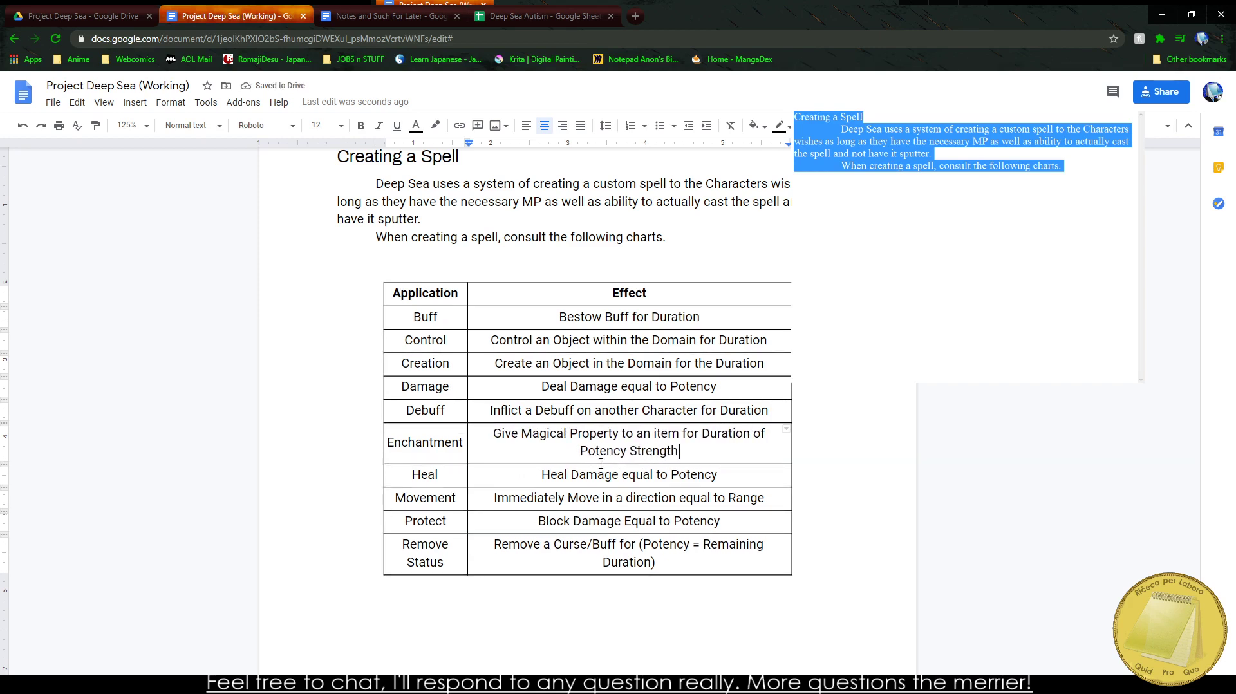
Step: Review the remaining effect descriptions from Enchantment down to Remove Status and the space below the table
{"action": "key", "text": "Left"}
{"action": "key", "text": "Left"}
{"action": "key", "text": "Left"}
{"action": "key", "text": "Left"}
{"action": "key", "text": "Left"}
{"action": "key", "text": "Left"}
{"action": "key", "text": "Left"}
{"action": "key", "text": "Left"}
{"action": "key", "text": "Left"}
{"action": "key", "text": "Left"}
{"action": "key", "text": "Left"}
{"action": "key", "text": "Left"}
{"action": "key", "text": "Left"}
{"action": "left_click", "coordinate": [565, 497]}
{"action": "left_click", "coordinate": [536, 530]}
{"action": "left_click", "coordinate": [734, 519]}
{"action": "left_click", "coordinate": [676, 546]}
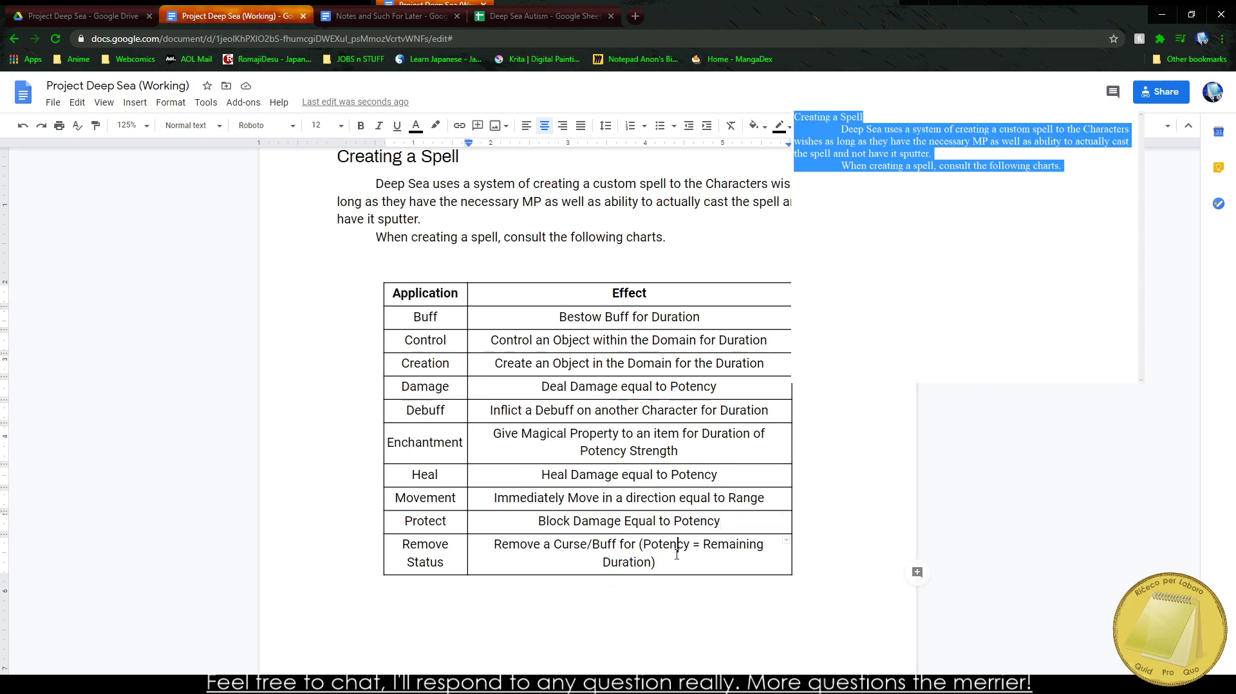
{"action": "left_click", "coordinate": [644, 551]}
{"action": "left_click", "coordinate": [570, 520]}
{"action": "scroll", "coordinate": [461, 419], "scroll_direction": "down", "scroll_amount": 3}
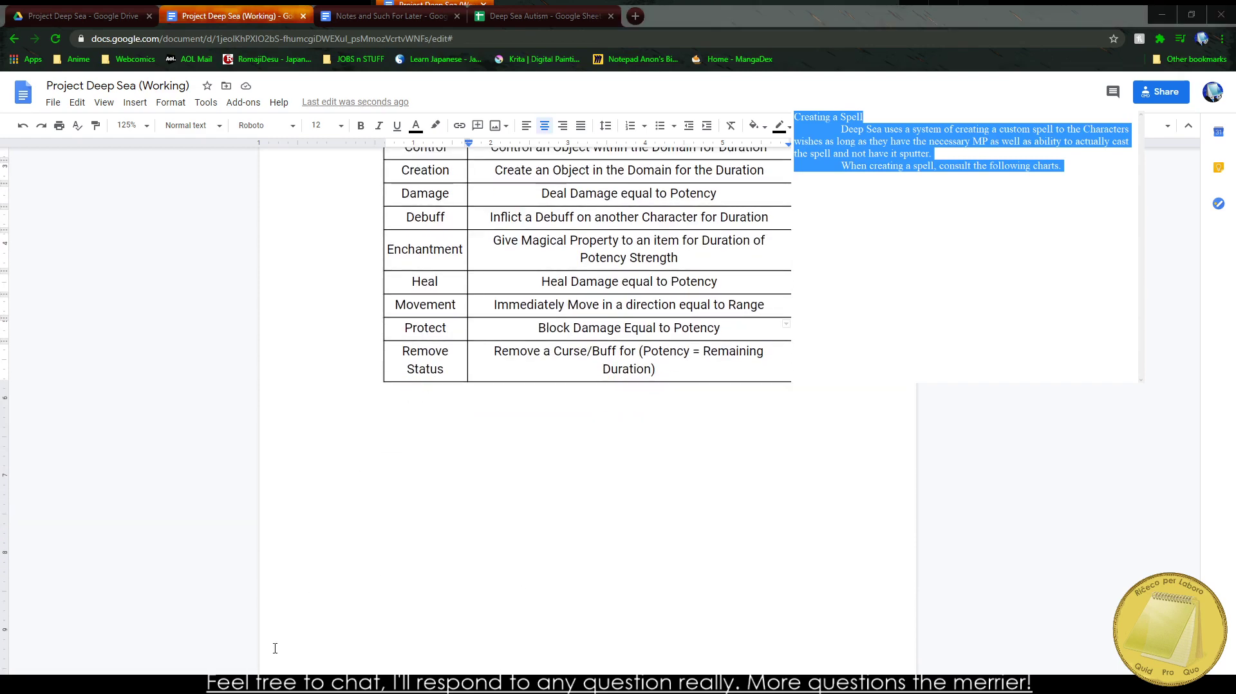
Step: Add an "Application" heading on the empty line above the table and format it as Heading 3
{"action": "scroll", "coordinate": [309, 409], "scroll_direction": "up", "scroll_amount": 4}
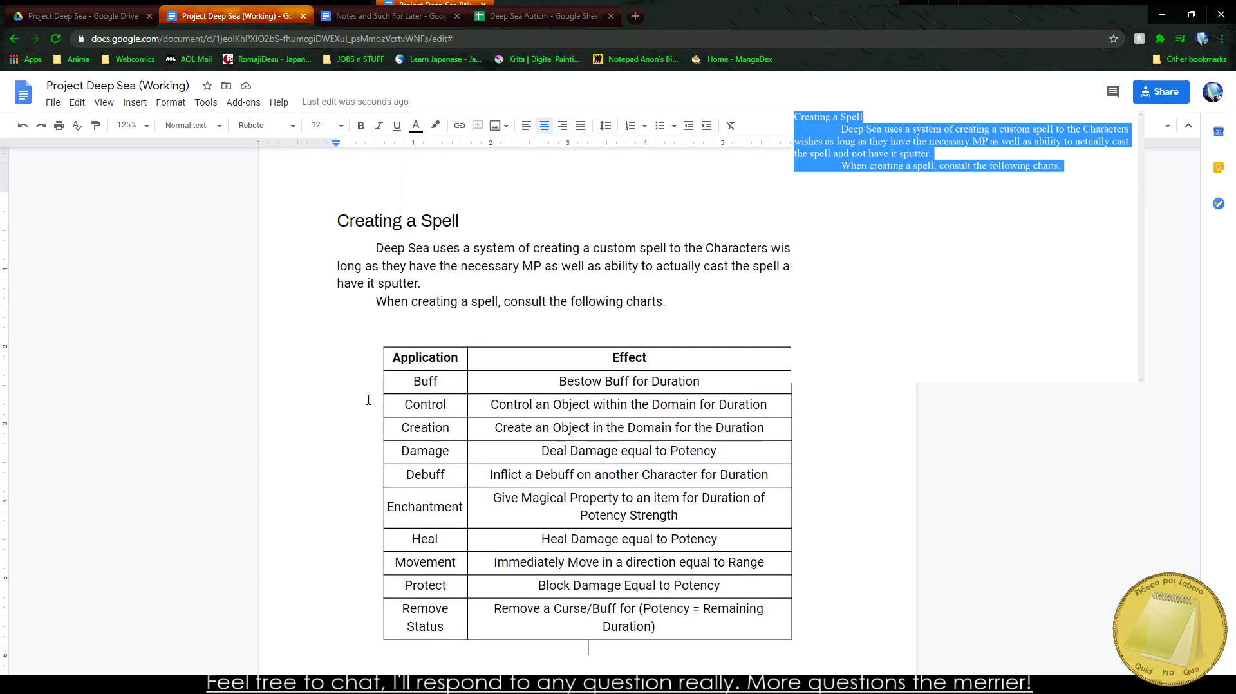
{"action": "left_click", "coordinate": [351, 338]}
{"action": "type", "text": "Application"}
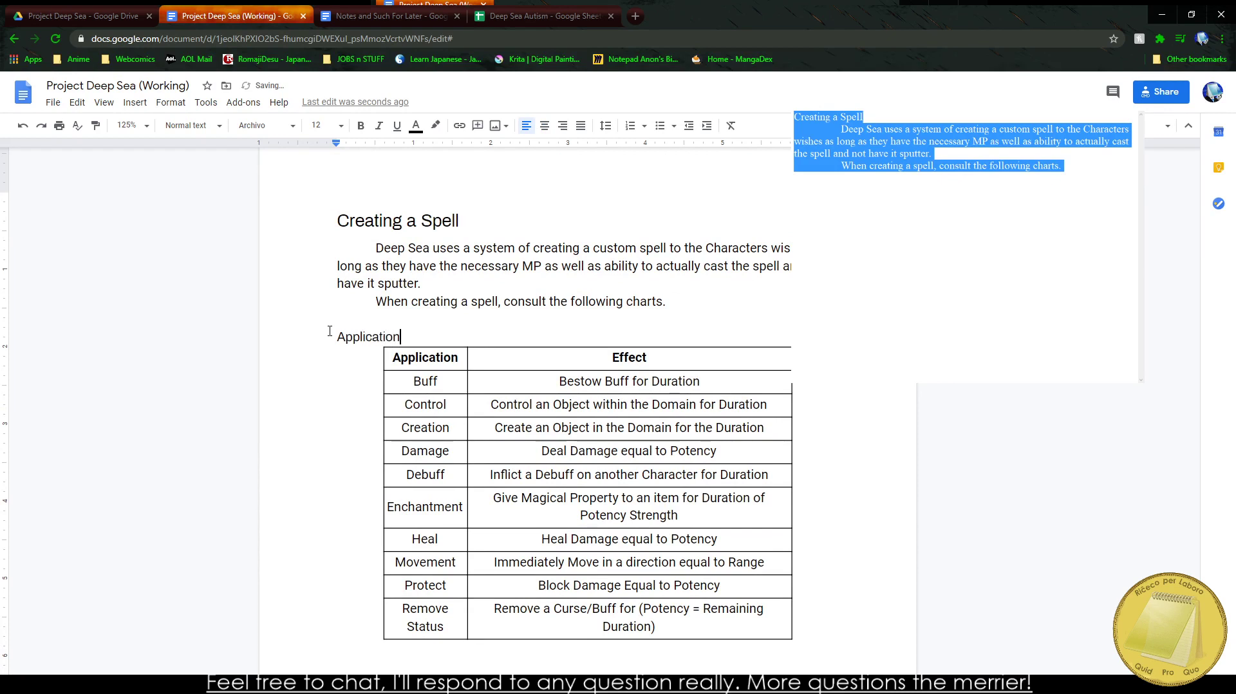
{"action": "double_click", "coordinate": [378, 337]}
{"action": "left_click", "coordinate": [192, 125]}
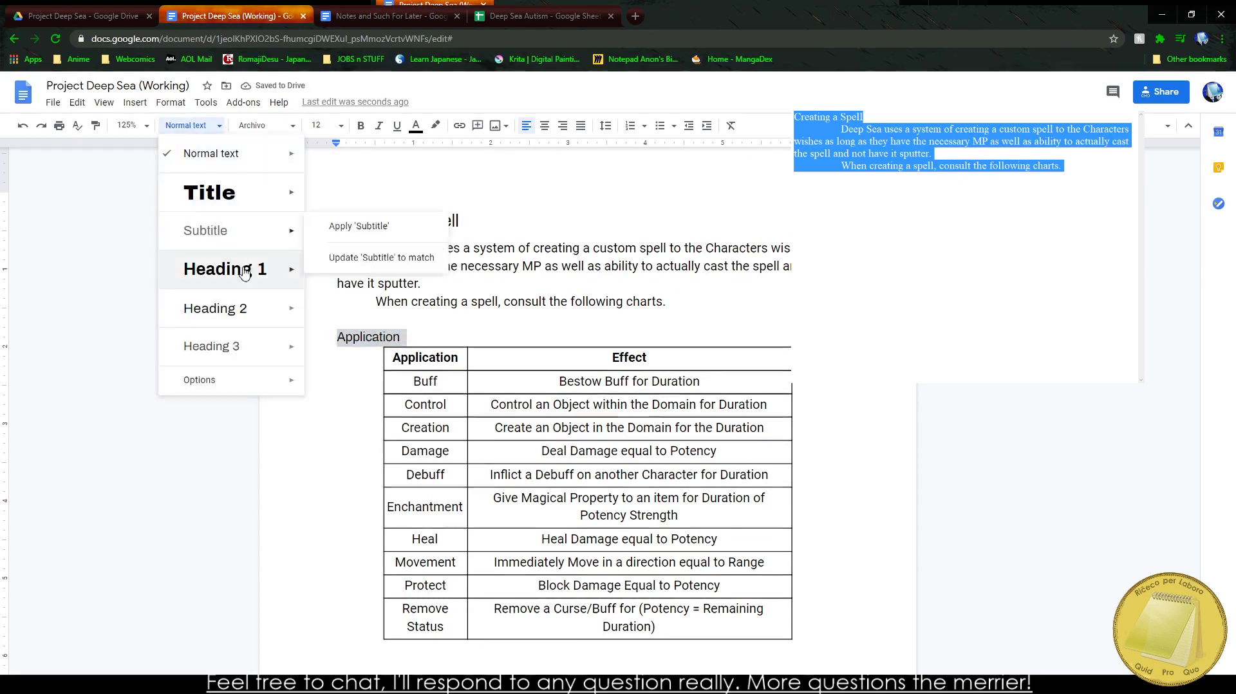
{"action": "left_click", "coordinate": [221, 342]}
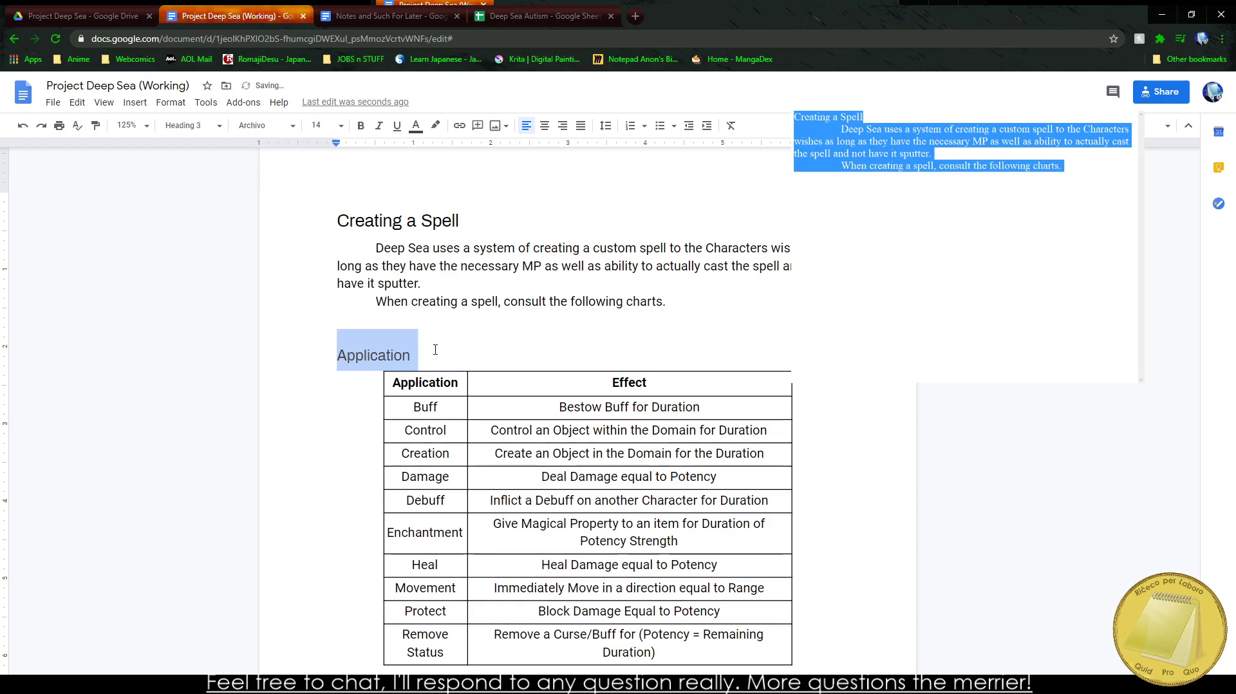
Step: Add an intro below the Application heading saying the Application is what the Spell is going to be actually “doing” and does not need Mana to add
{"action": "left_click", "coordinate": [477, 333]}
{"action": "key", "text": "Return"}
{"action": "type", "text": "THe"}
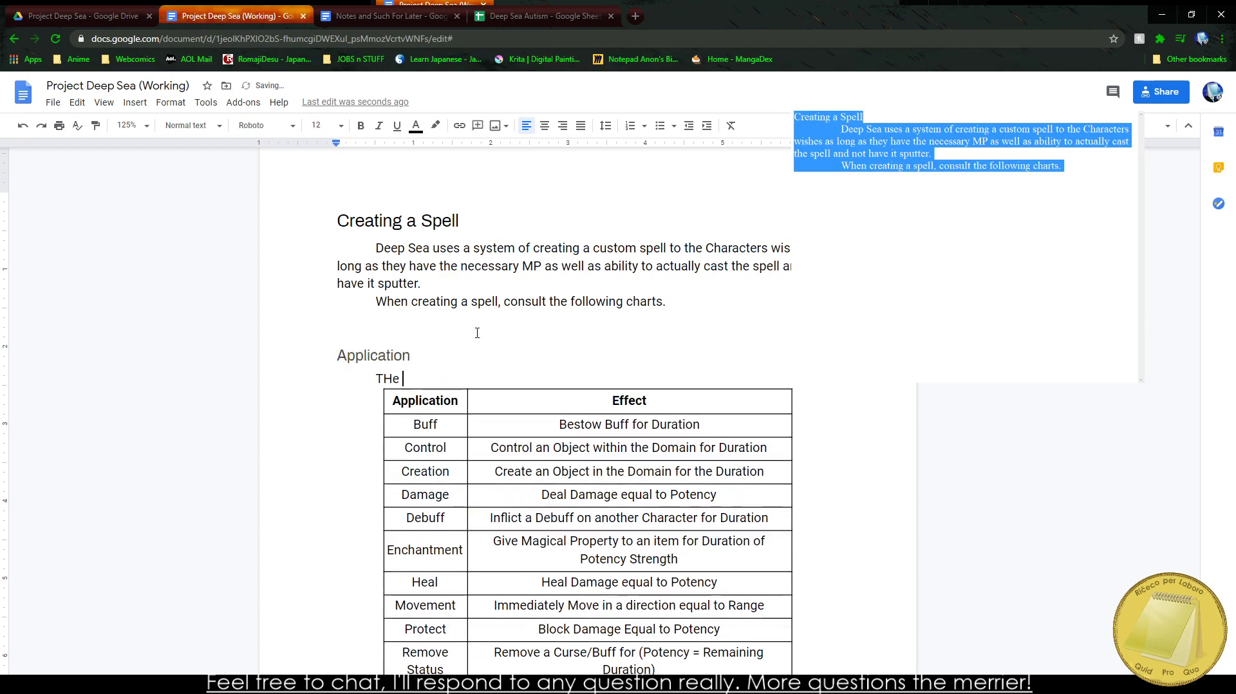
{"action": "key", "text": "BackSpace"}
{"action": "type", "text": "he Applica"}
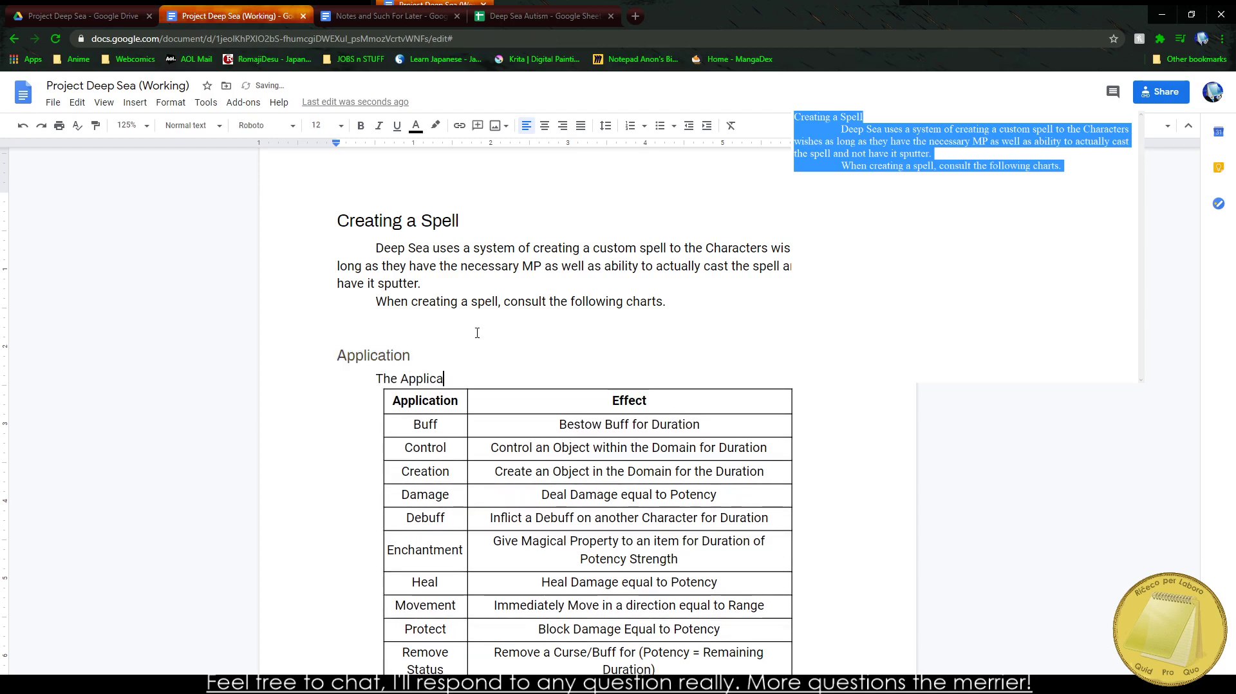
{"action": "type", "text": "tion is what the Spe"}
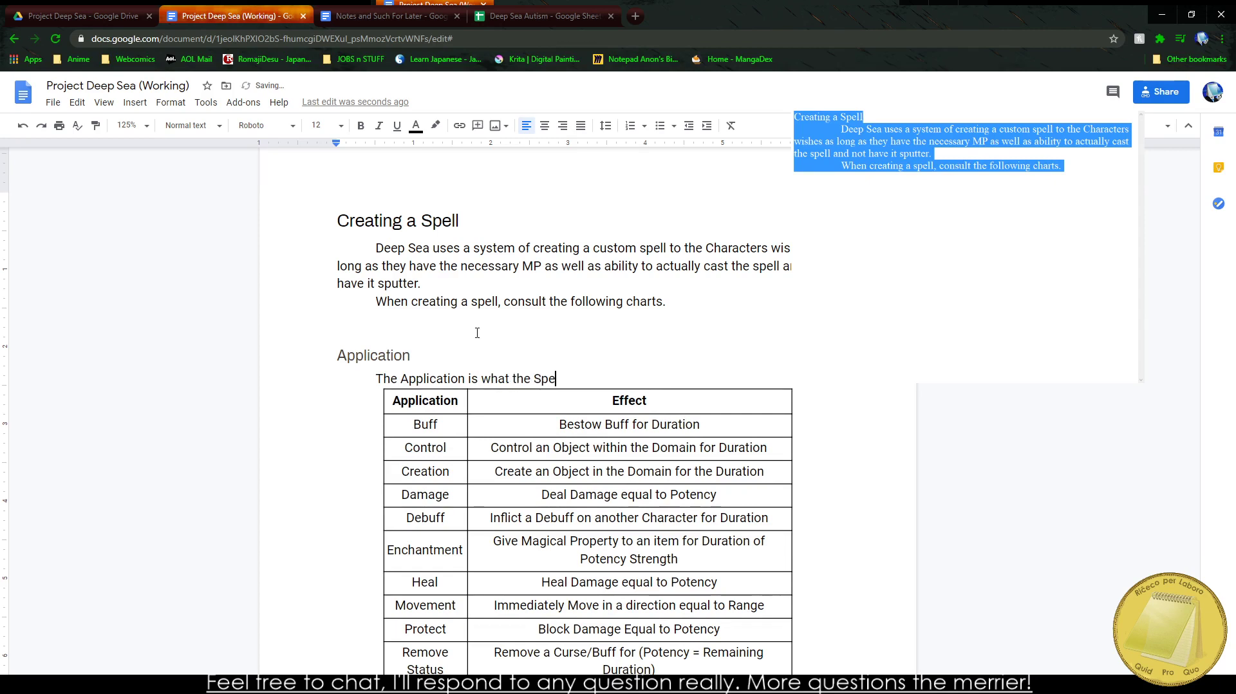
{"action": "type", "text": "ll is going to be at"}
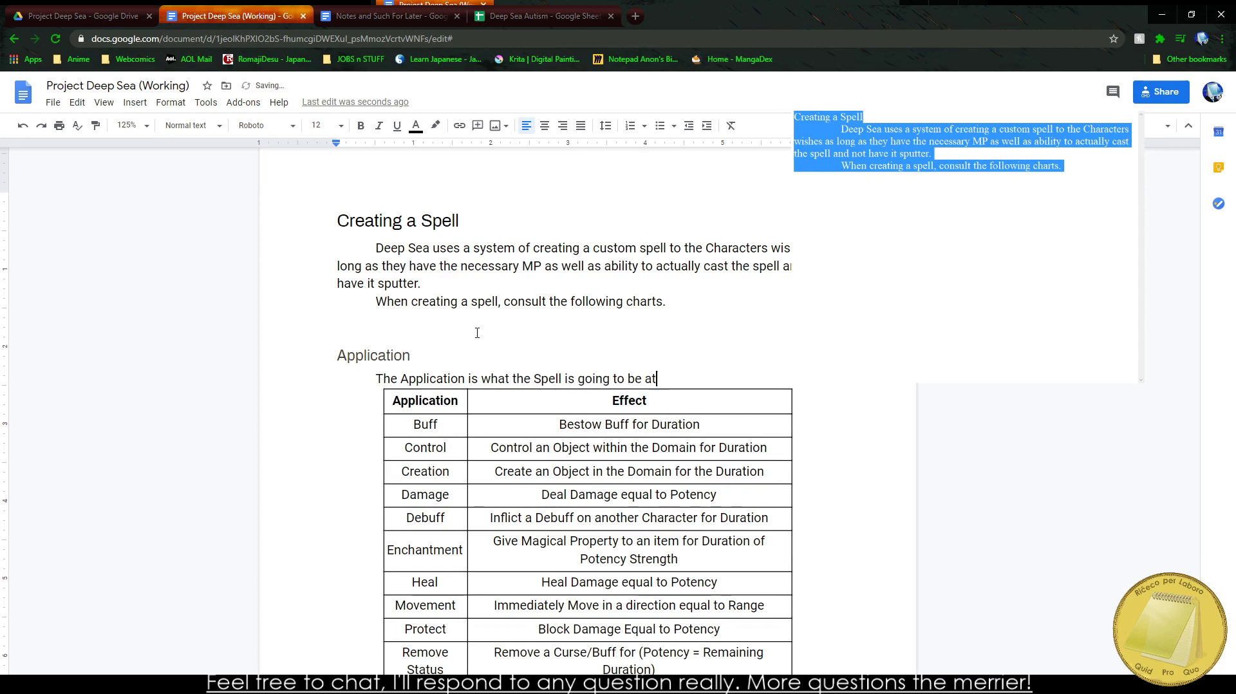
{"action": "key", "text": "BackSpace"}
{"action": "type", "text": "ctually \"doin"}
{"action": "type", "text": "g\" and does"}
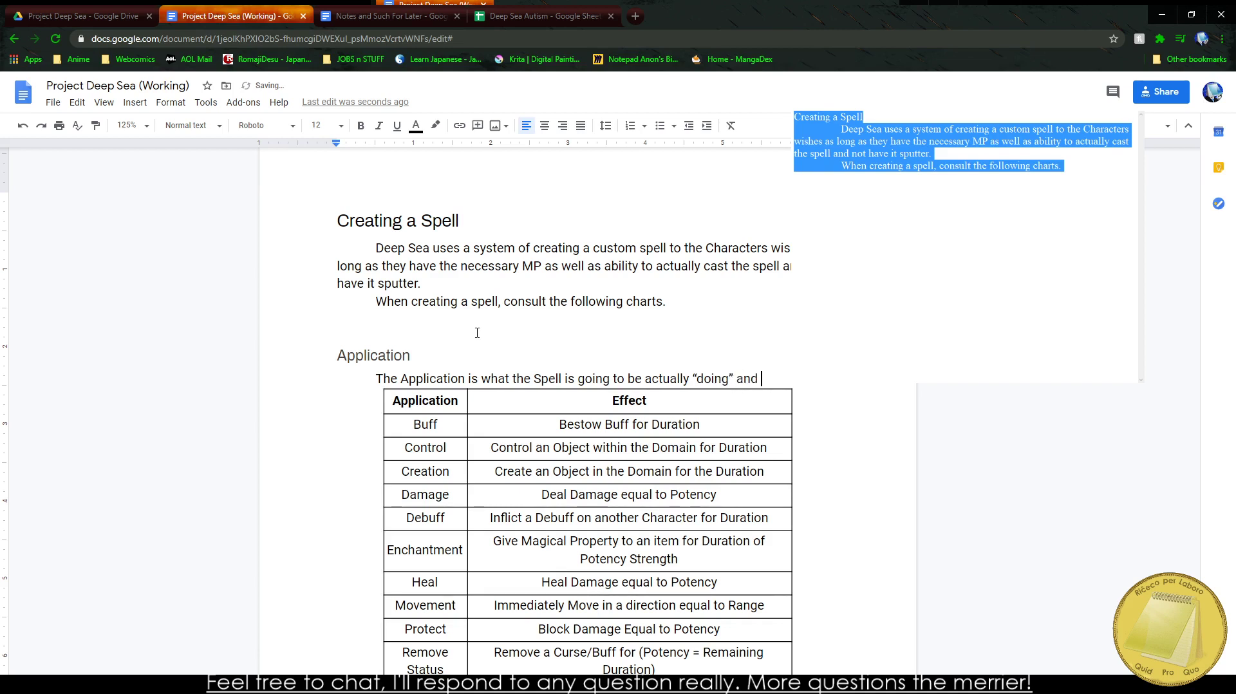
{"action": "type", "text": " not "}
{"action": "type", "text": "Mana to add"}
{"action": "type", "text": ". "}
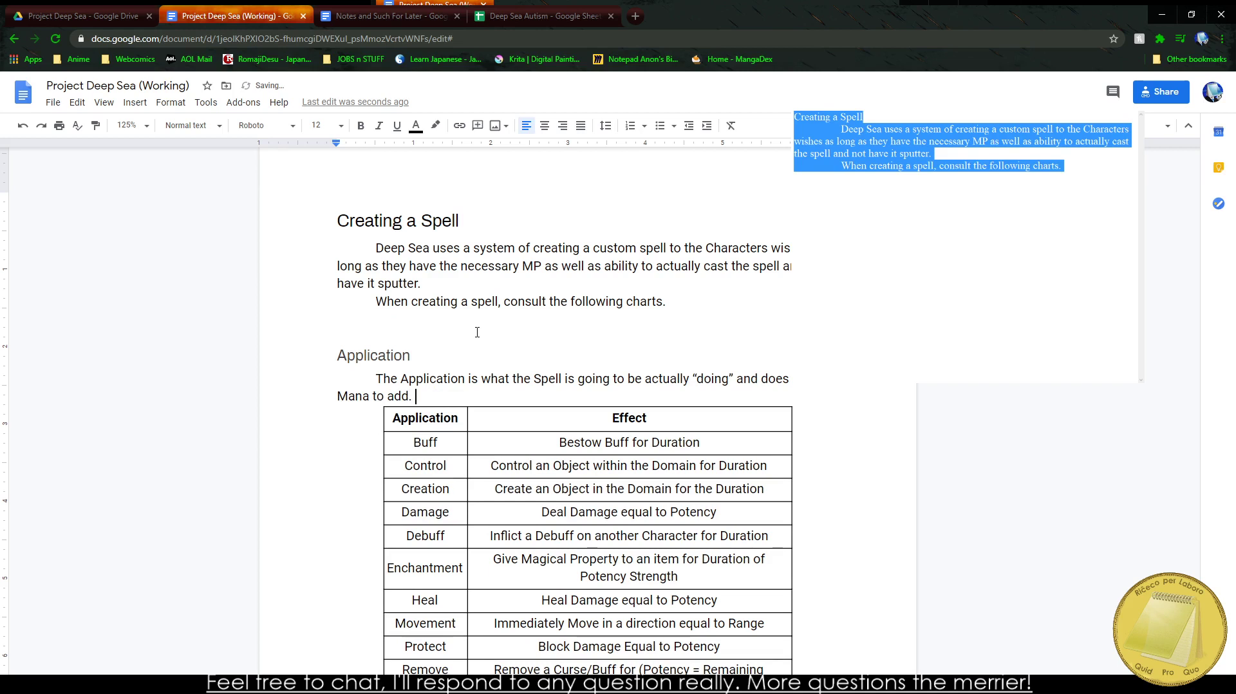
{"action": "type", "text": "However every Spell can "}
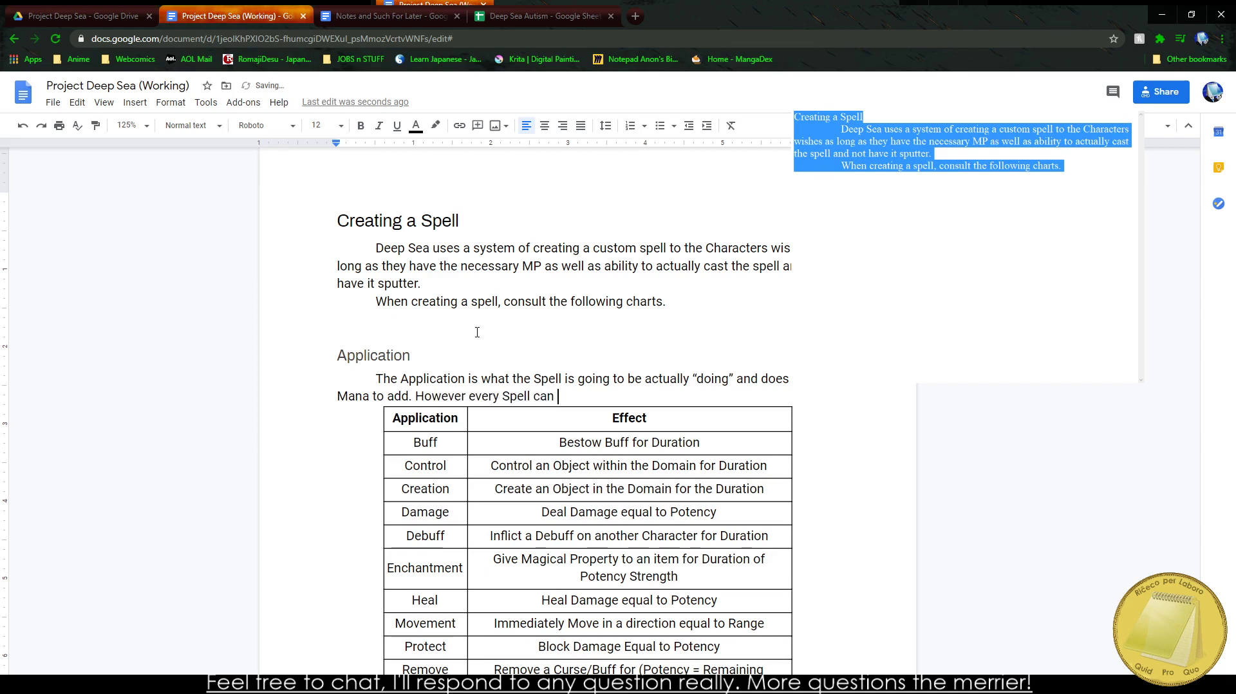
{"action": "type", "text": "only have"}
{"action": "key", "text": "BackSpace"}
{"action": "key", "text": "BackSpace"}
{"action": "key", "text": "BackSpace"}
{"action": "key", "text": "BackSpace"}
{"action": "key", "text": "BackSpace"}
{"action": "key", "text": "BackSpace"}
{"action": "key", "text": "BackSpace"}
{"action": "key", "text": "BackSpace"}
{"action": "key", "text": "BackSpace"}
{"action": "key", "text": "BackSpace"}
{"action": "key", "text": "BackSpace"}
{"action": "key", "text": "BackSpace"}
{"action": "key", "text": "BackSpace"}
{"action": "key", "text": "BackSpace"}
{"action": "key", "text": "BackSpace"}
{"action": "key", "text": "BackSpace"}
{"action": "key", "text": "BackSpace"}
{"action": "key", "text": "BackSpace"}
{"action": "key", "text": "BackSpace"}
{"action": "key", "text": "BackSpace"}
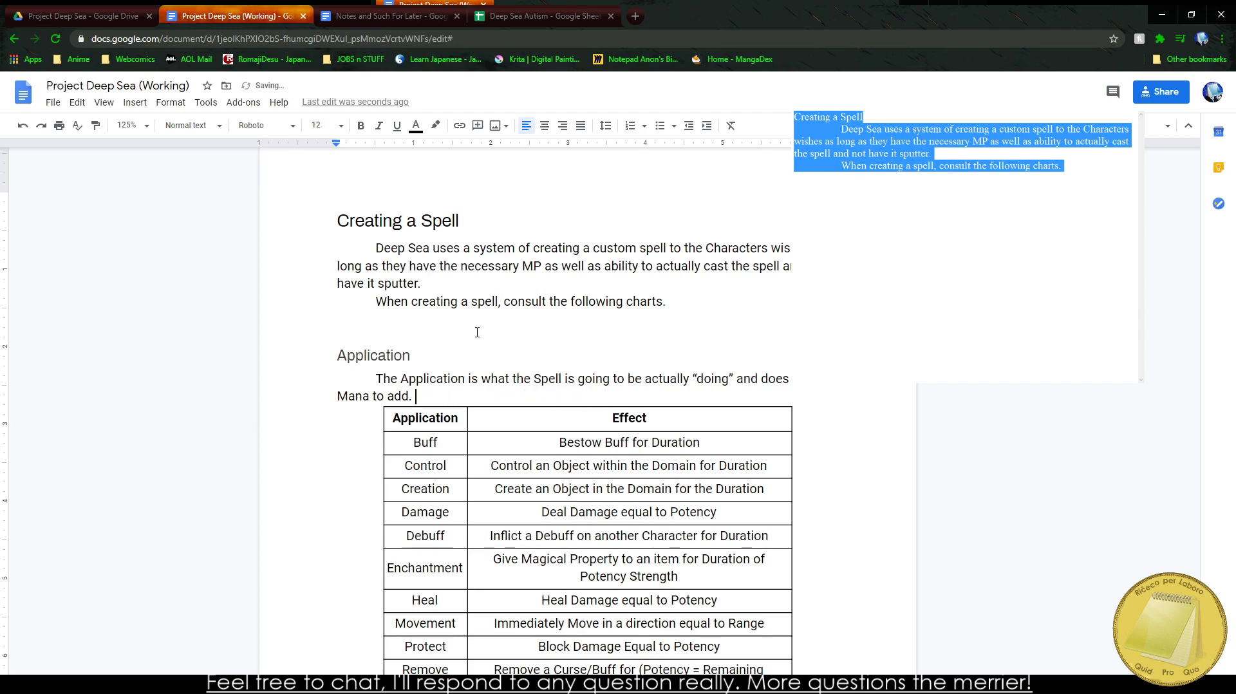
Step: Extend the sentence with "for the first Application." and add "Every subsequent Application costs an additional 5 Mana to add."
{"action": "key", "text": "BackSpace"}
{"action": "type", "text": "for the first Applica"}
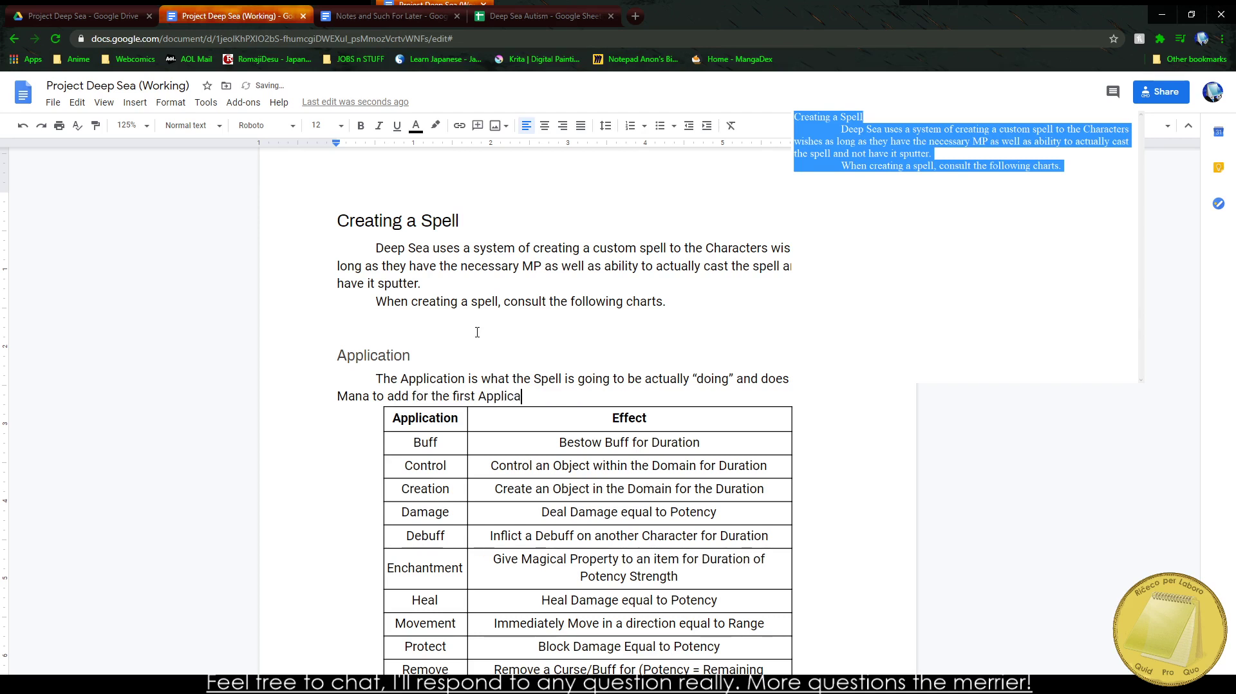
{"action": "type", "text": "tion. Evety"}
{"action": "key", "text": "BackSpace"}
{"action": "key", "text": "BackSpace"}
{"action": "type", "text": "ry subsequent"}
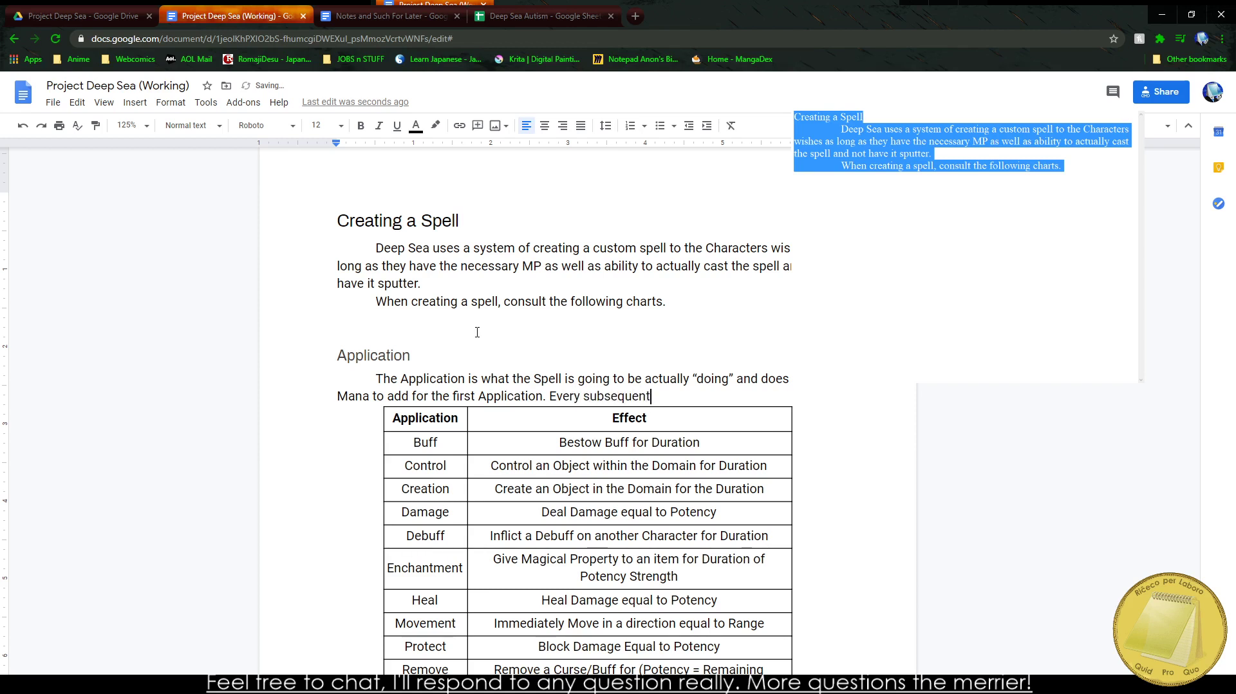
{"action": "type", "text": " Application costs an ad"}
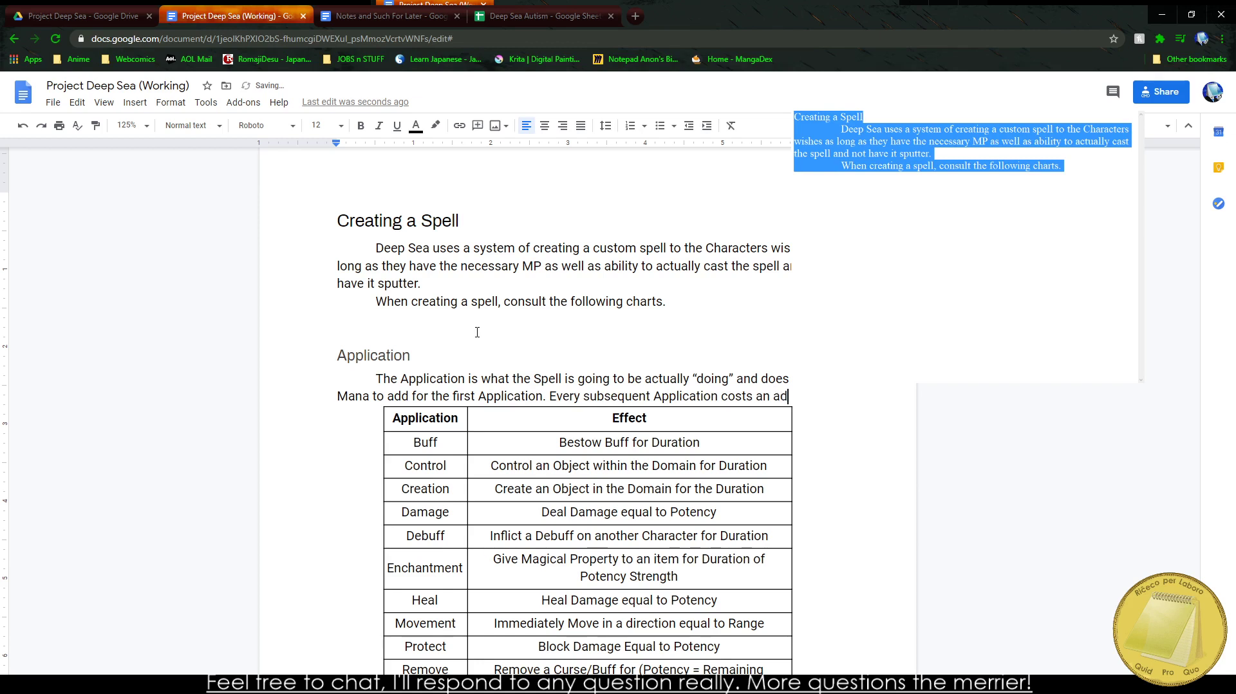
{"action": "type", "text": "ditional 5 "}
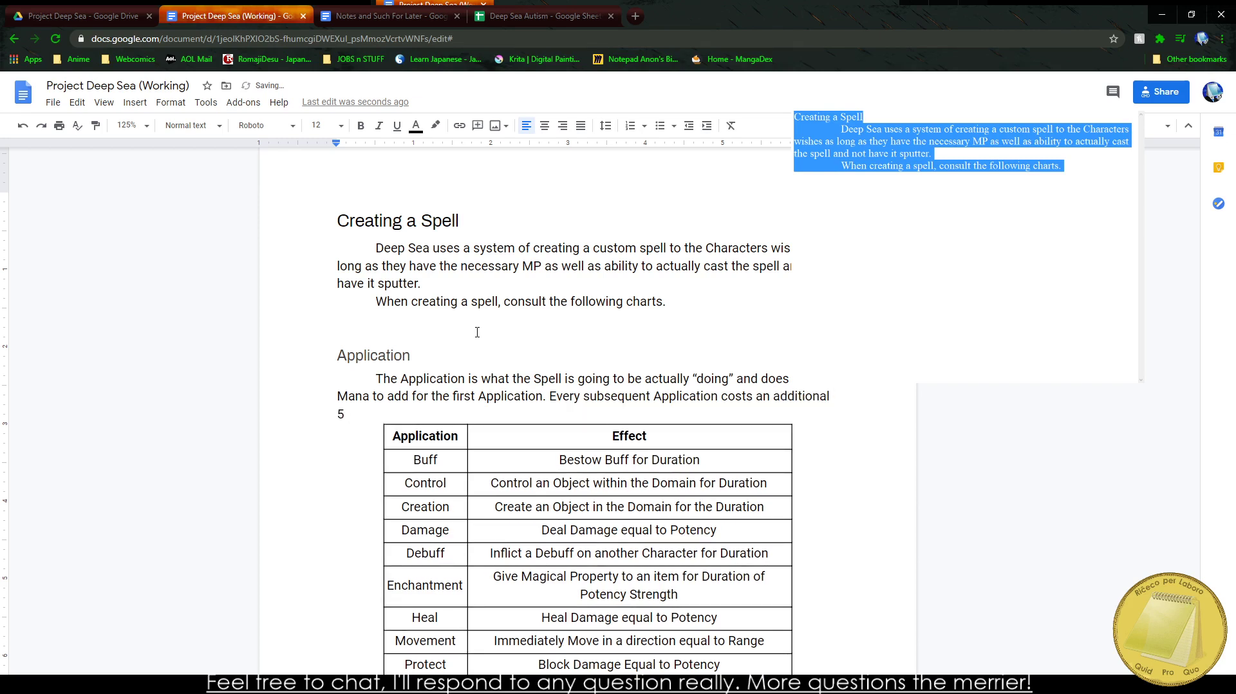
{"action": "type", "text": "Mana to add"}
{"action": "key", "text": "BackSpace"}
{"action": "key", "text": "BackSpace"}
{"action": "key", "text": "BackSpace"}
{"action": "key", "text": "BackSpace"}
{"action": "key", "text": "BackSpace"}
{"action": "type", "text": "add."}
Step: Review the list of Applications and the Domain Level table of maximum spendable Mana in the preceding section
{"action": "scroll", "coordinate": [433, 380], "scroll_direction": "down", "scroll_amount": 3}
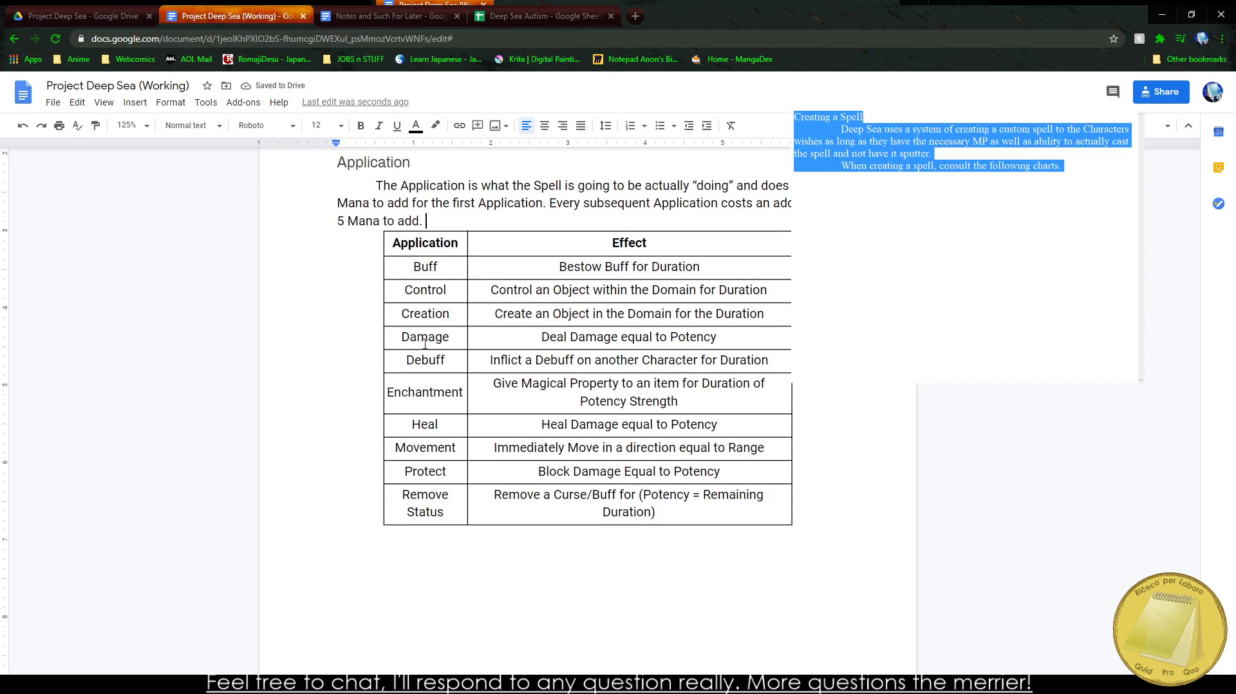
{"action": "left_click", "coordinate": [416, 267]}
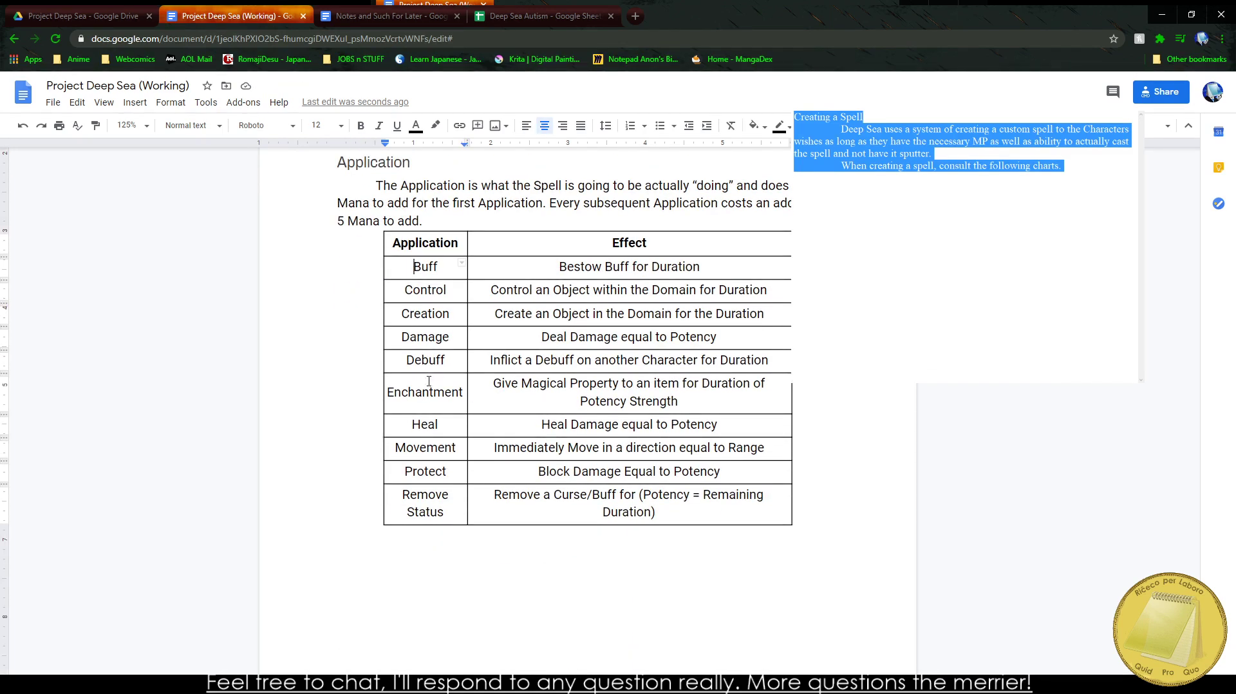
{"action": "key", "text": "Up"}
{"action": "key", "text": "Up"}
{"action": "key", "text": "Up"}
{"action": "key", "text": "Up"}
{"action": "key", "text": "Up"}
{"action": "key", "text": "Up"}
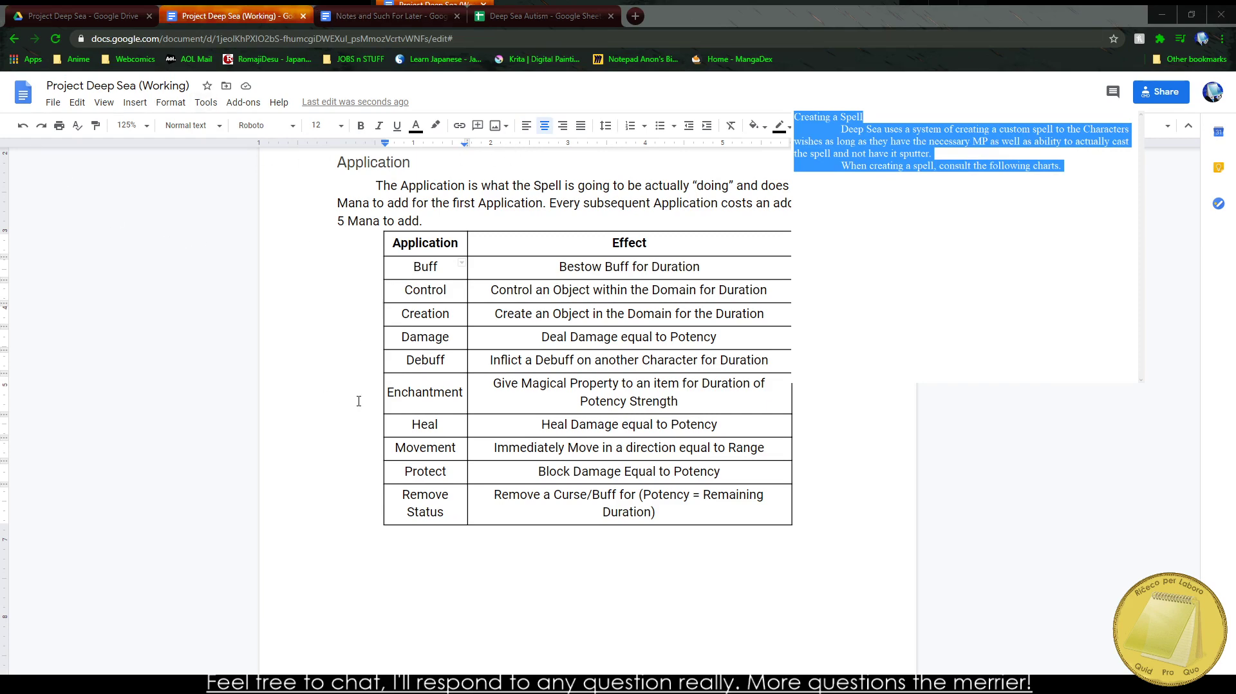
{"action": "scroll", "coordinate": [477, 384], "scroll_direction": "up", "scroll_amount": 10}
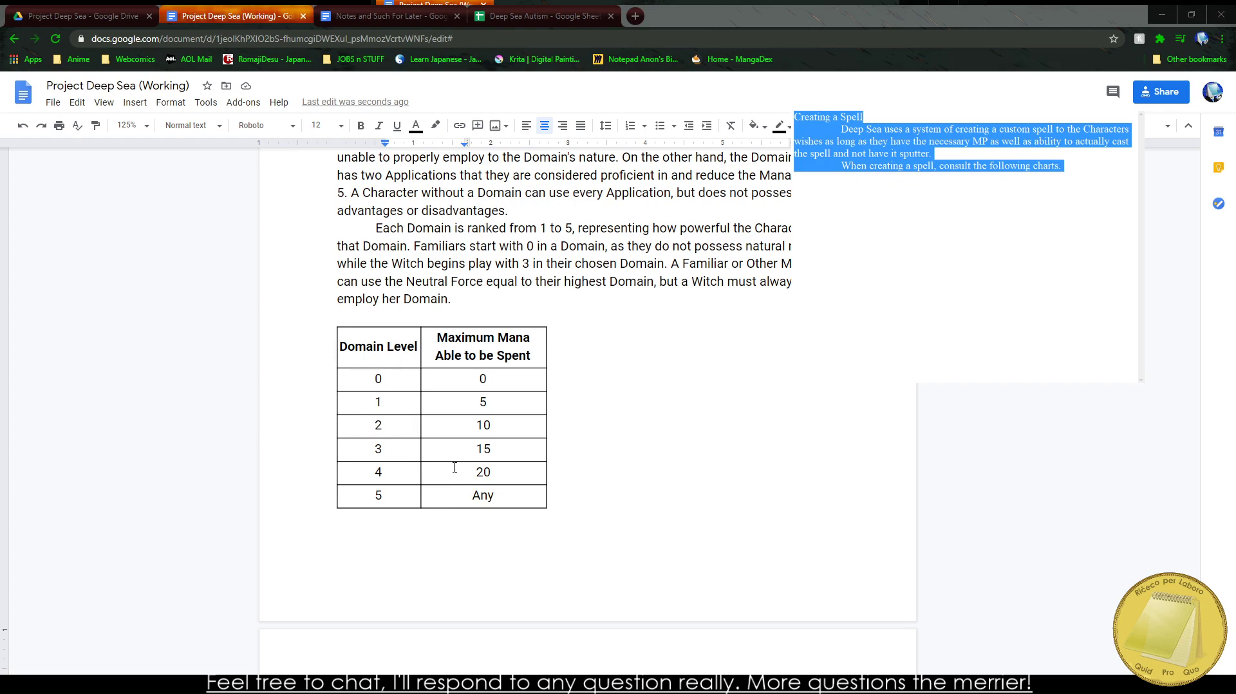
Step: Insert "Target" after "Immediately Move" in the Movement effect description
{"action": "scroll", "coordinate": [416, 456], "scroll_direction": "down", "scroll_amount": 15}
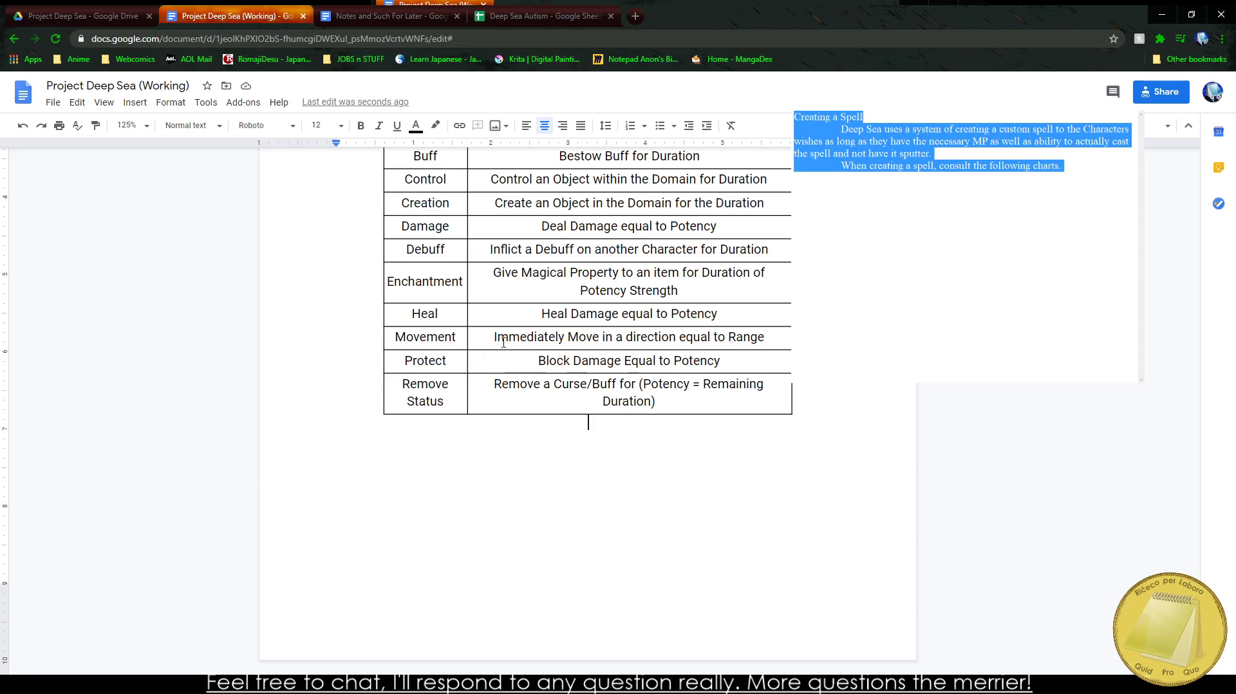
{"action": "left_click", "coordinate": [593, 338]}
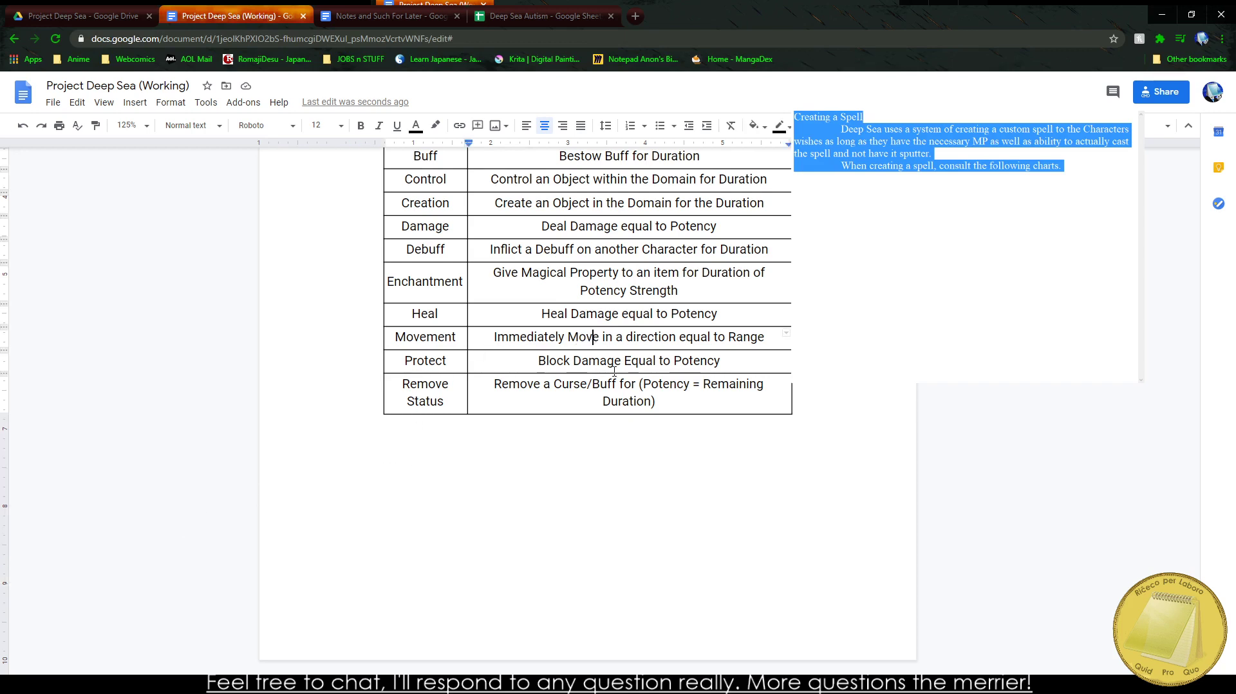
{"action": "type", "text": "Target"}
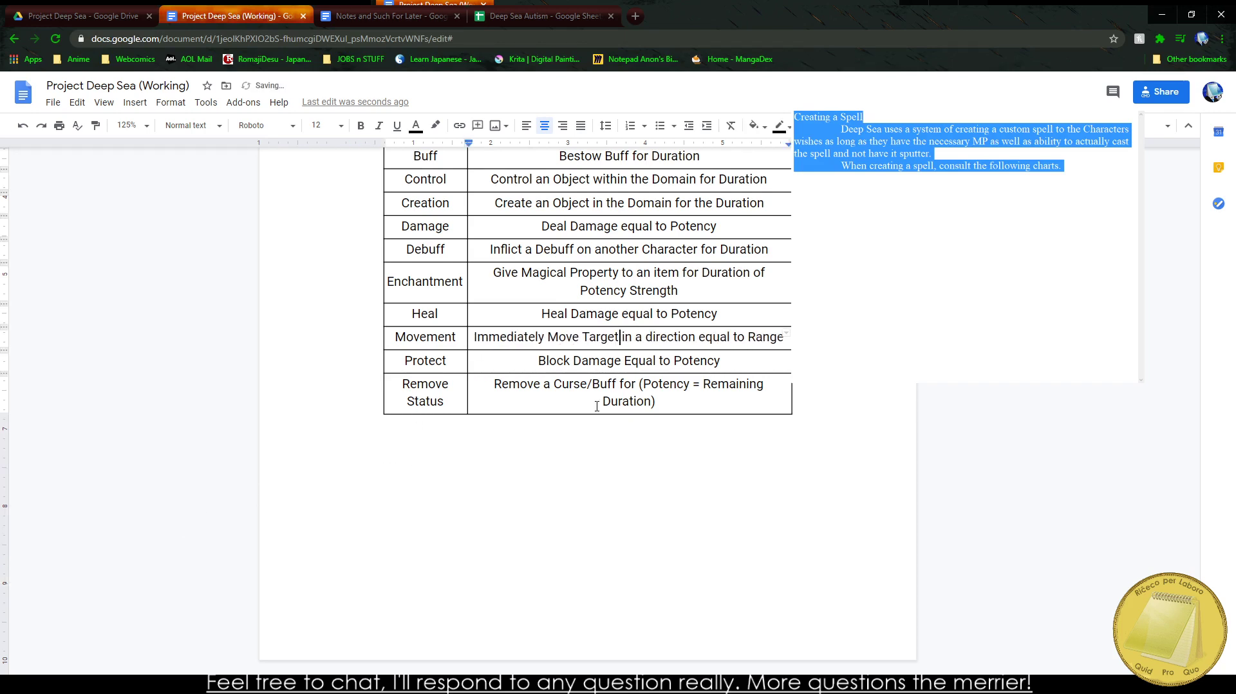
Step: Copy the Potency and Mana Cost table from "Notes and Such For Later" and paste it left-aligned below the effects table in "Project Deep Sea (Working)"
{"action": "left_click", "coordinate": [418, 474]}
{"action": "key", "text": "ctrl+shift+l"}
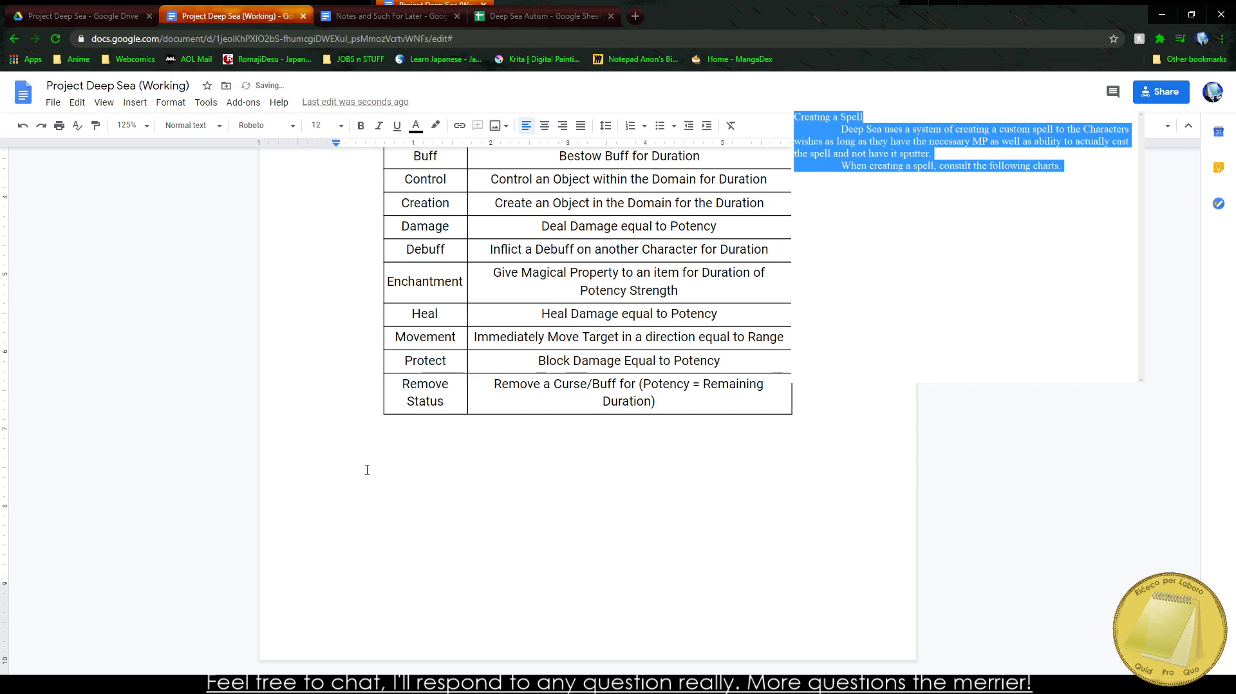
{"action": "scroll", "coordinate": [367, 470], "scroll_direction": "down", "scroll_amount": 2}
{"action": "key", "text": "ctrl+Tab"}
{"action": "scroll", "coordinate": [392, 283], "scroll_direction": "down", "scroll_amount": 6}
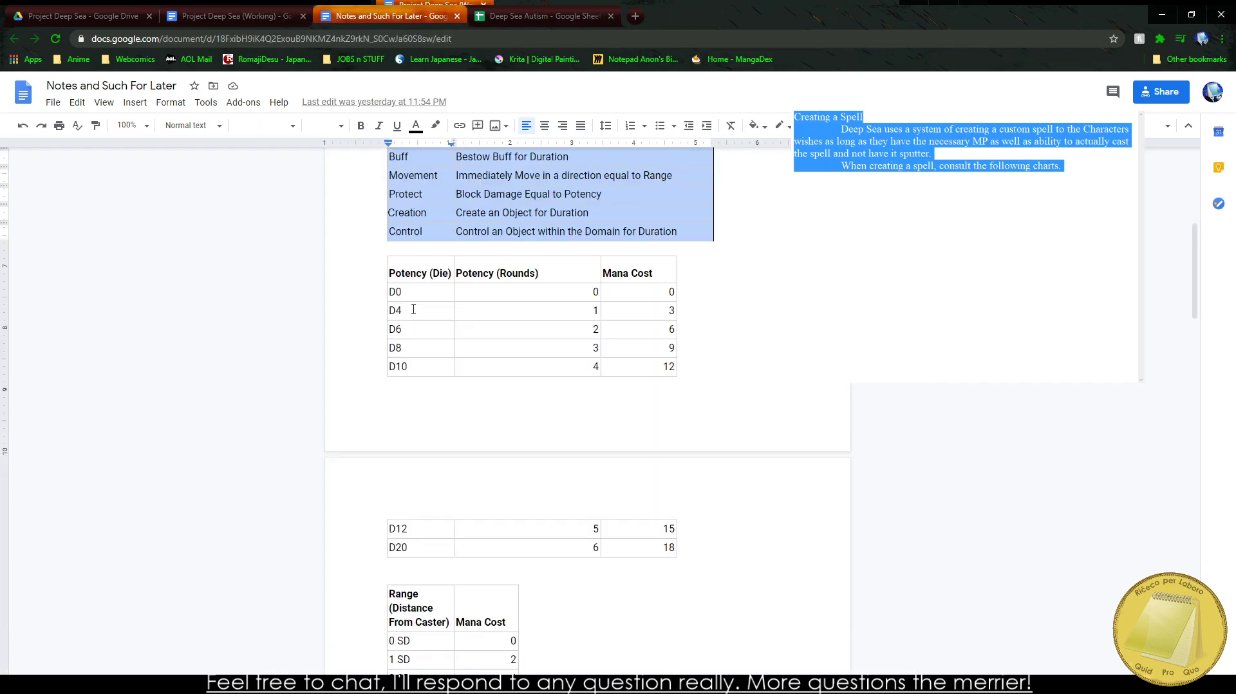
{"action": "left_click_drag", "start_coordinate": [395, 261], "coordinate": [669, 547]}
{"action": "key", "text": "ctrl+c"}
{"action": "left_click", "coordinate": [546, 19]}
{"action": "left_click", "coordinate": [232, 16]}
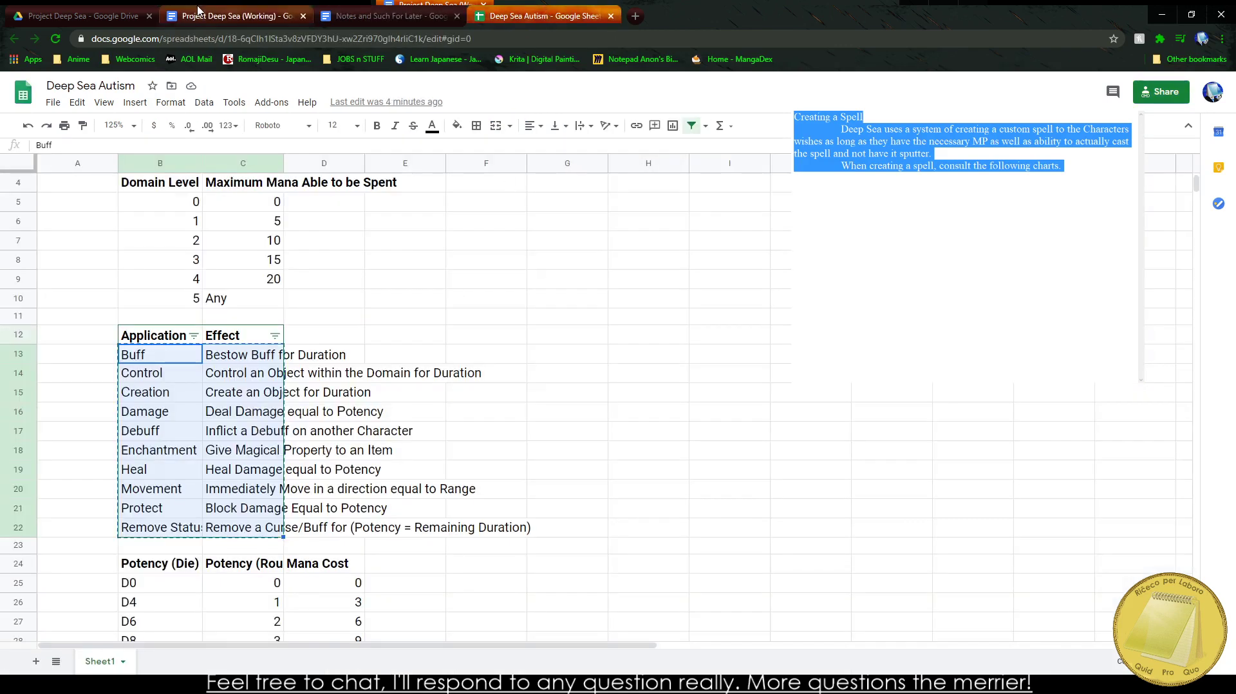
{"action": "key", "text": "ctrl+v"}
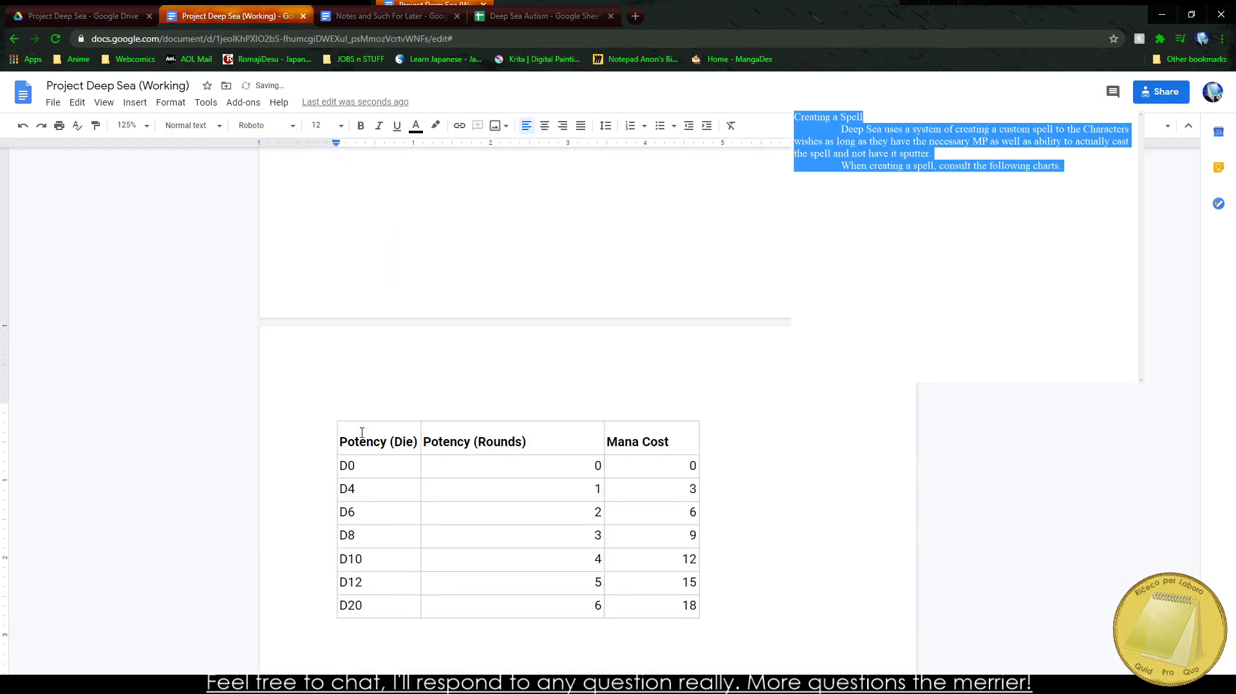
Step: Add a "Potency" heading above the pasted table and format it as Heading 3
{"action": "type", "text": "Potency"}
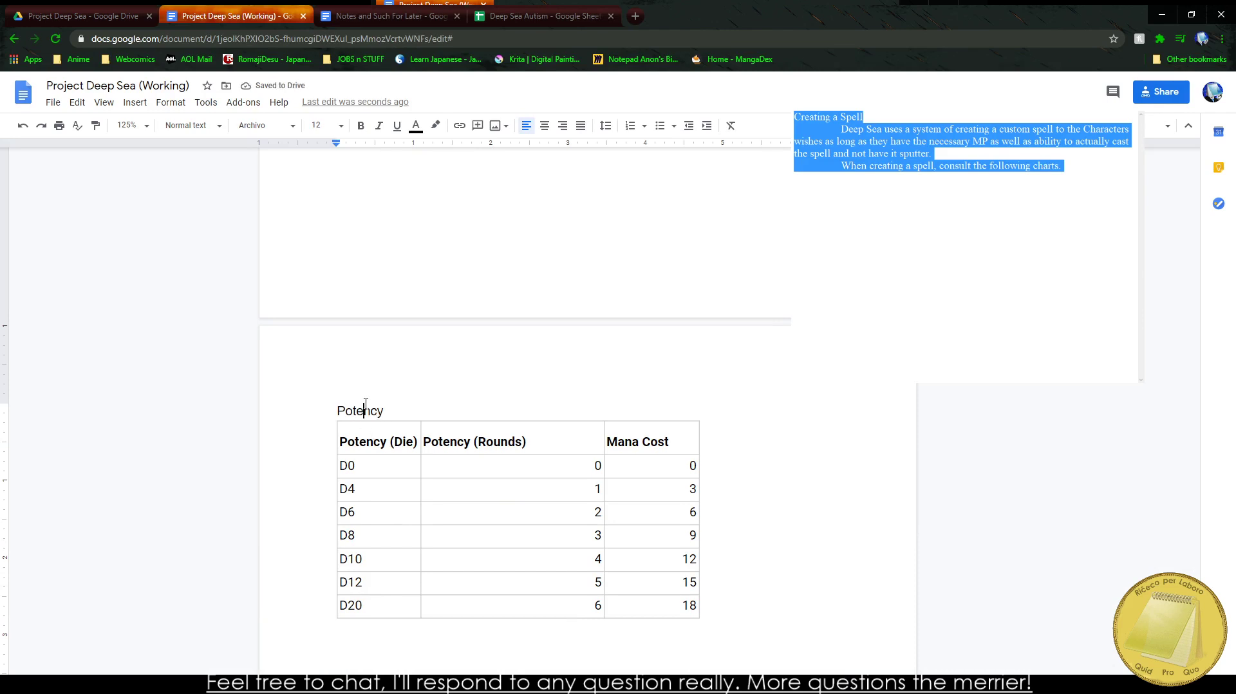
{"action": "double_click", "coordinate": [365, 403]}
{"action": "left_click", "coordinate": [365, 408]}
{"action": "double_click", "coordinate": [365, 410]}
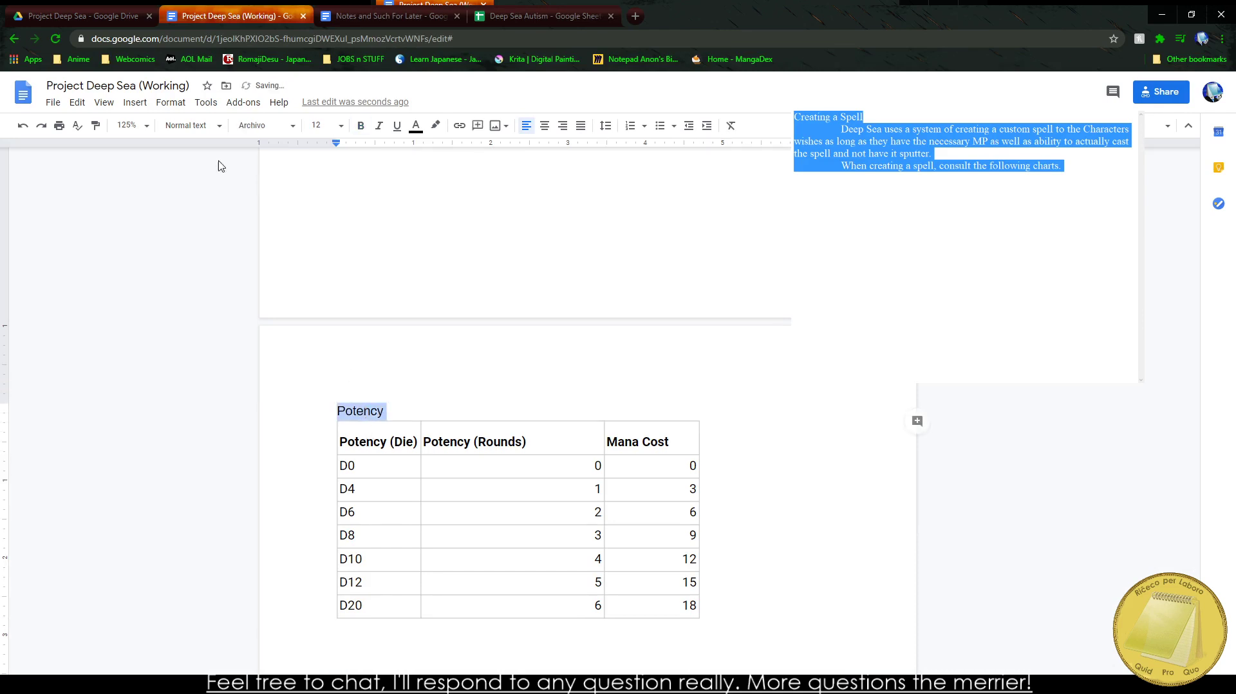
{"action": "left_click", "coordinate": [192, 125]}
{"action": "left_click", "coordinate": [213, 347]}
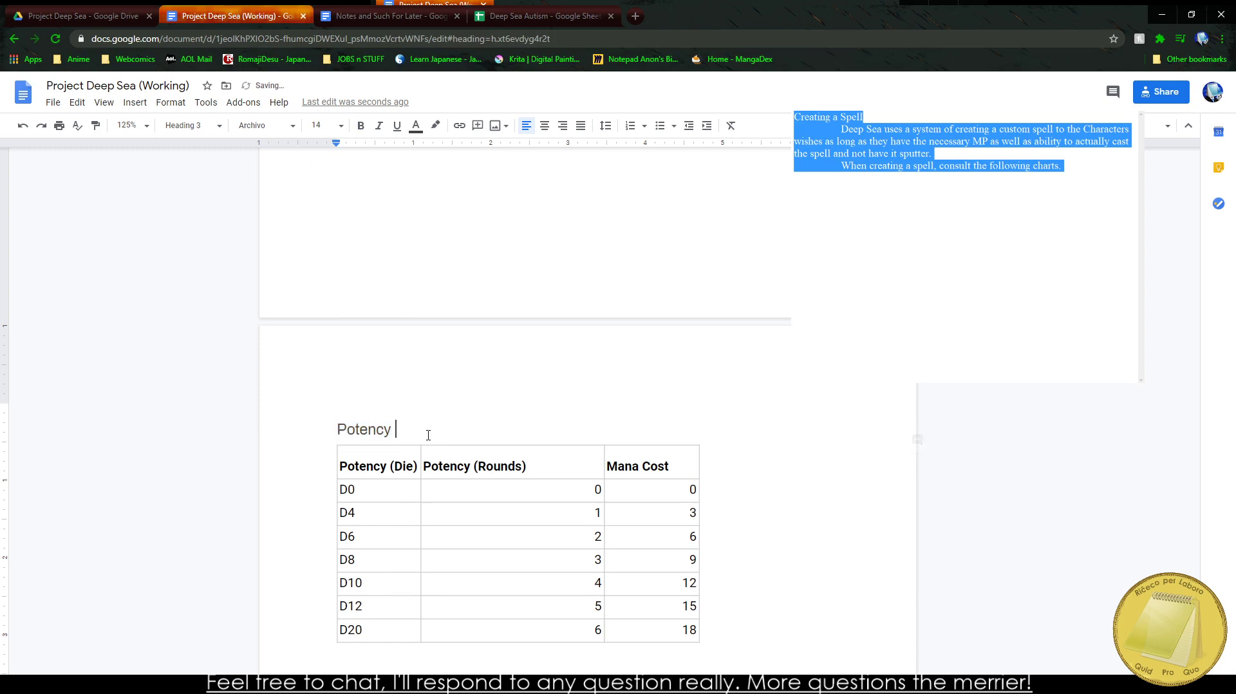
Step: Start an indented paragraph under the Potency heading: "Potency reflects how strong the spell is, either increasing the die value of the"
{"action": "key", "text": "Return"}
{"action": "key", "text": "Tab"}
{"action": "type", "text": "Pote"}
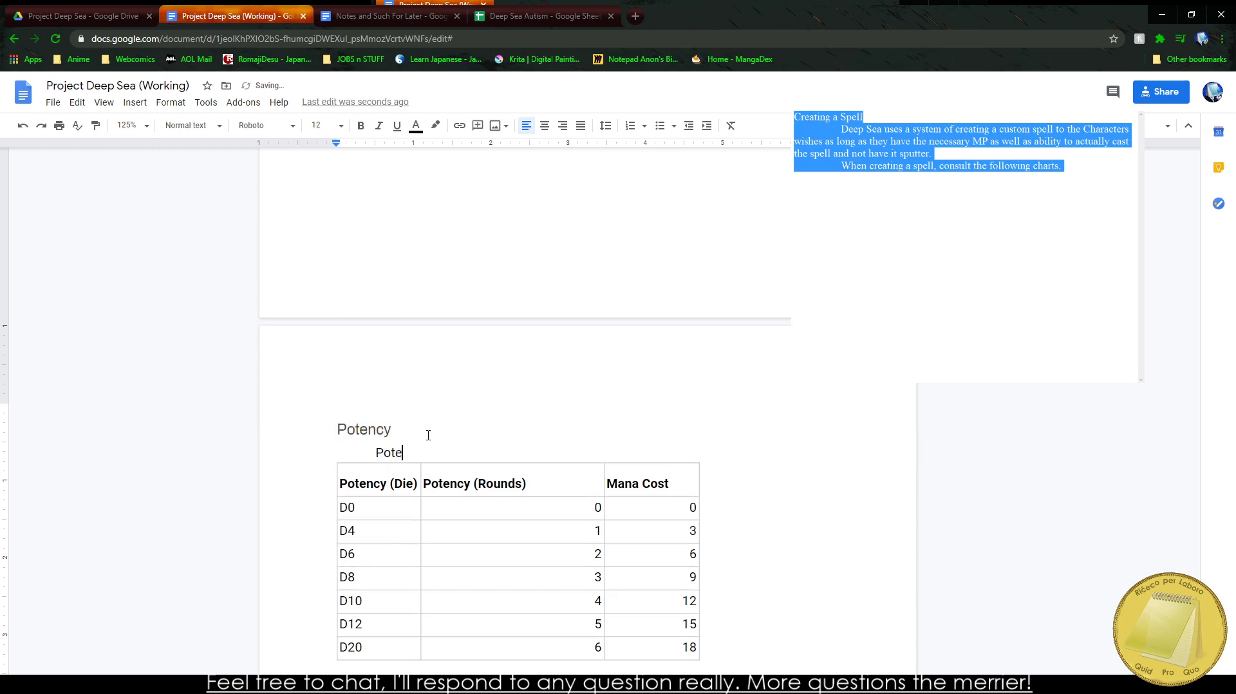
{"action": "type", "text": "ncy reflects how strong or weak the spel"}
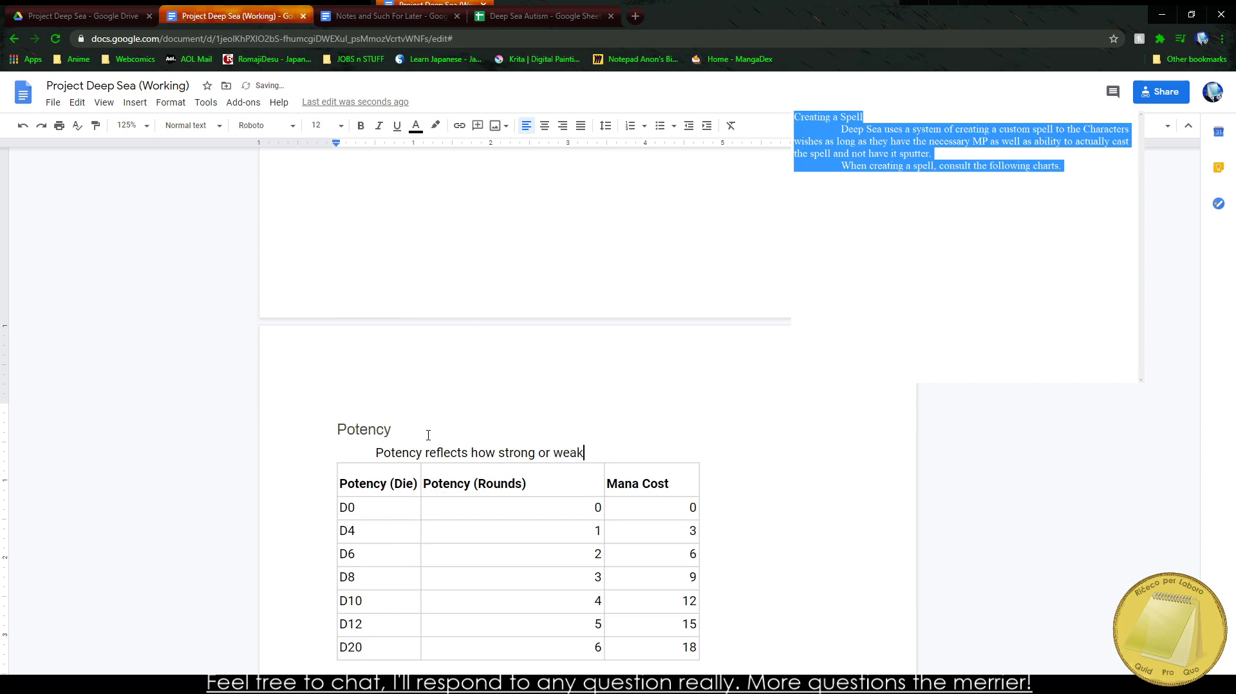
{"action": "key", "text": "BackSpace"}
{"action": "key", "text": "BackSpace"}
{"action": "key", "text": "BackSpace"}
{"action": "key", "text": "BackSpace"}
{"action": "key", "text": "BackSpace"}
{"action": "key", "text": "BackSpace"}
{"action": "key", "text": "BackSpace"}
{"action": "key", "text": "BackSpace"}
{"action": "key", "text": "BackSpace"}
{"action": "key", "text": "BackSpace"}
{"action": "key", "text": "BackSpace"}
{"action": "key", "text": "BackSpace"}
{"action": "key", "text": "BackSpace"}
{"action": "key", "text": "BackSpace"}
{"action": "key", "text": "BackSpace"}
{"action": "key", "text": "BackSpace"}
{"action": "type", "text": "the spell is, either increasing the"}
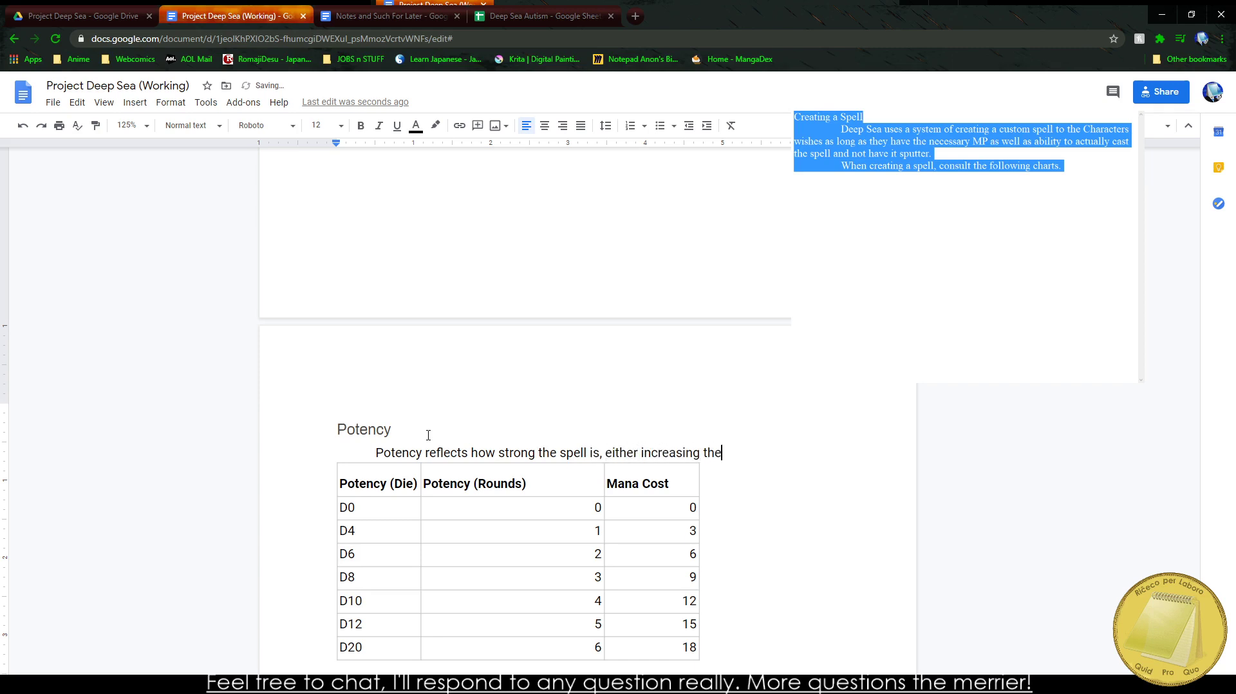
{"action": "type", "text": " die value of the"}
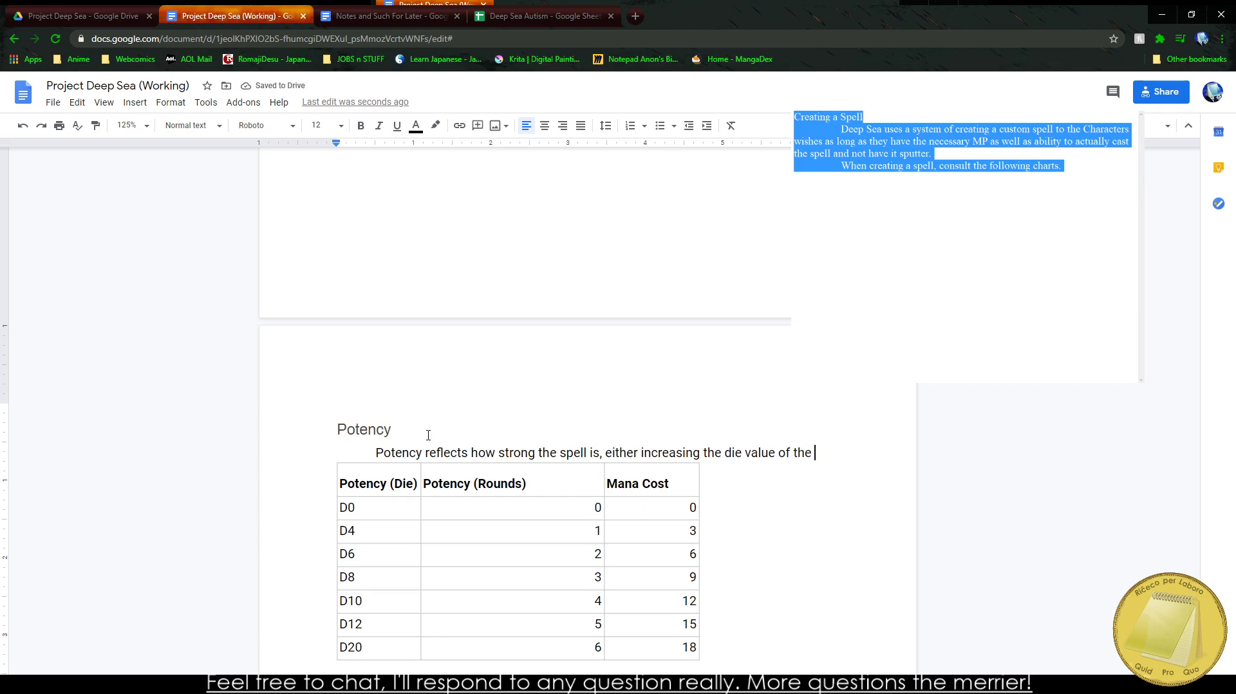
{"action": "type", "text": "target"}
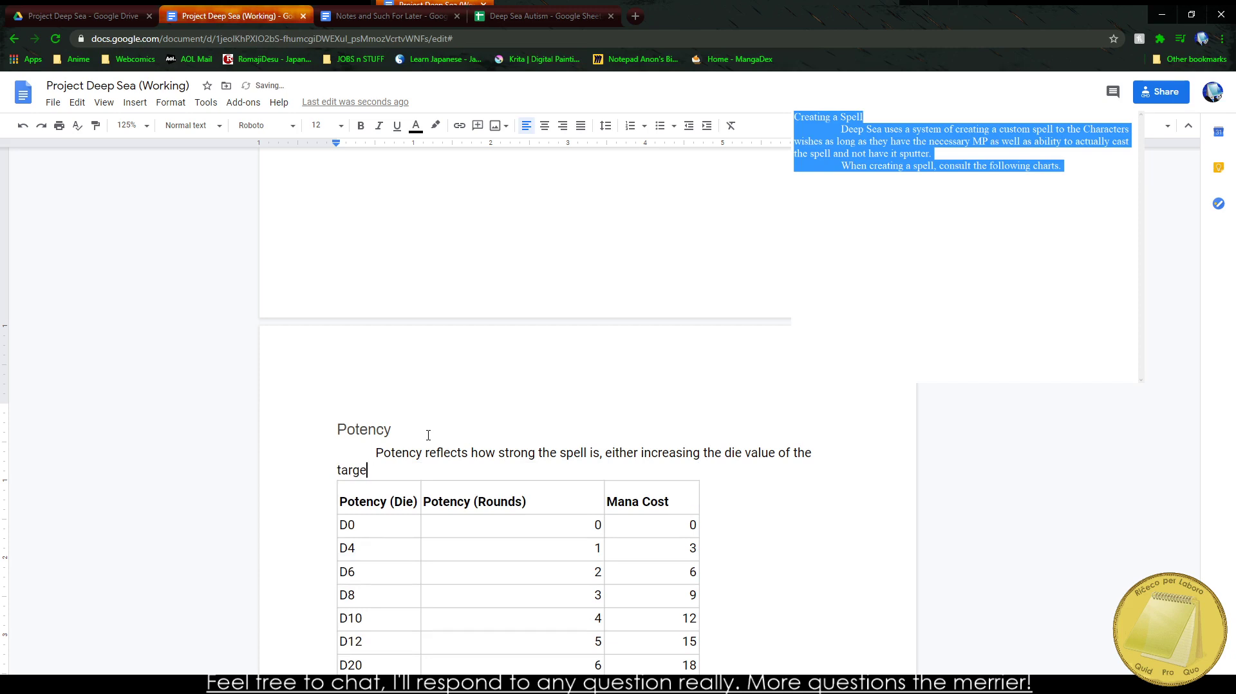
{"action": "key", "text": "BackSpace"}
{"action": "key", "text": "BackSpace"}
{"action": "key", "text": "BackSpace"}
{"action": "key", "text": "BackSpace"}
{"action": "key", "text": "BackSpace"}
{"action": "key", "text": "BackSpace"}
{"action": "key", "text": "BackSpace"}
Step: Complete the Potency paragraph's sentence with "spell or adding additional rounds to its duration."
{"action": "type", "text": "sp"}
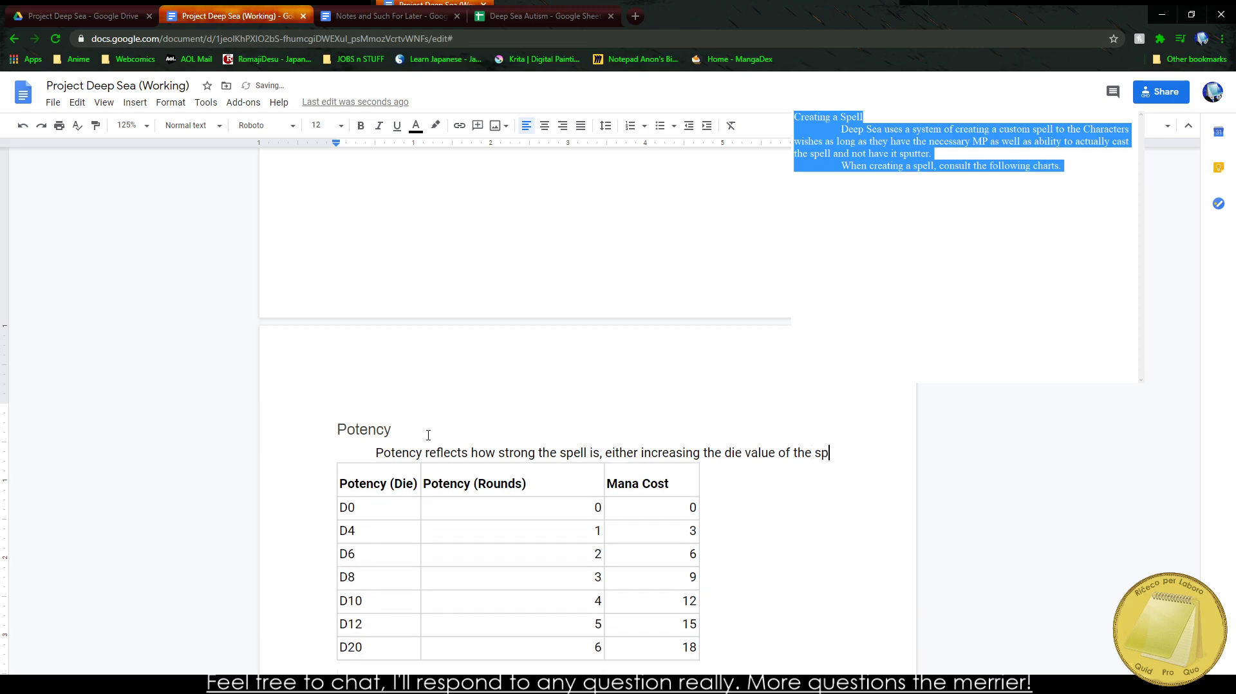
{"action": "type", "text": "ell or a"}
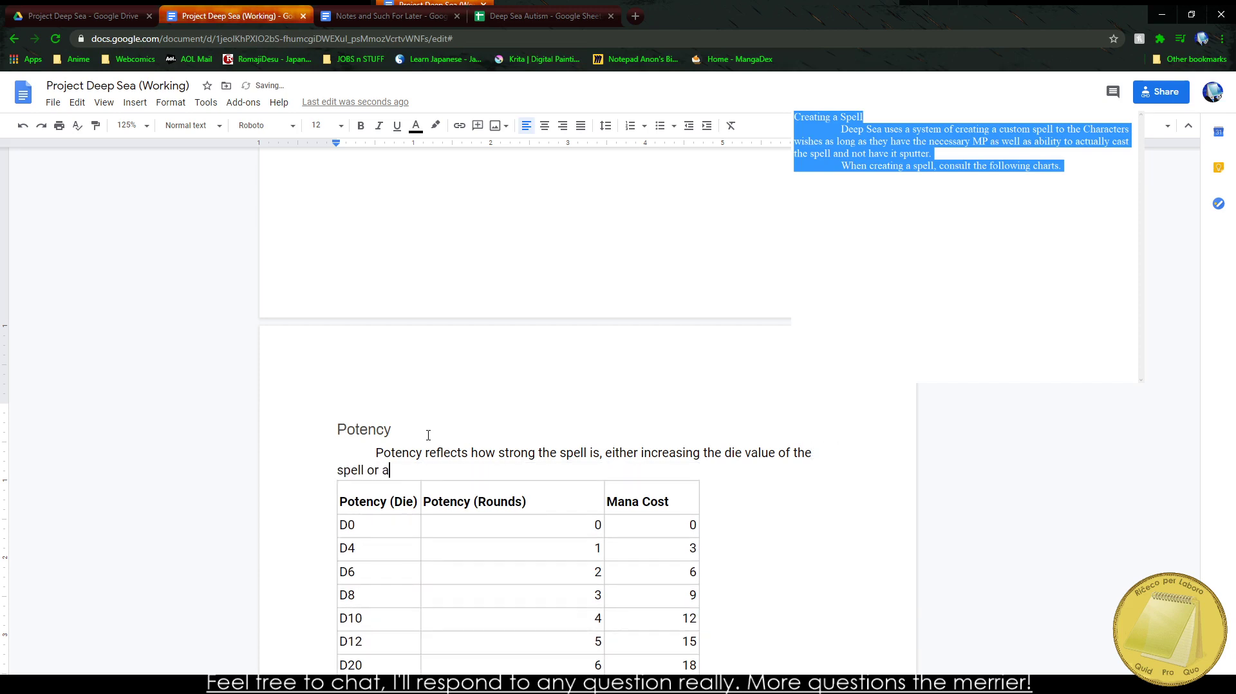
{"action": "type", "text": "dding additional"}
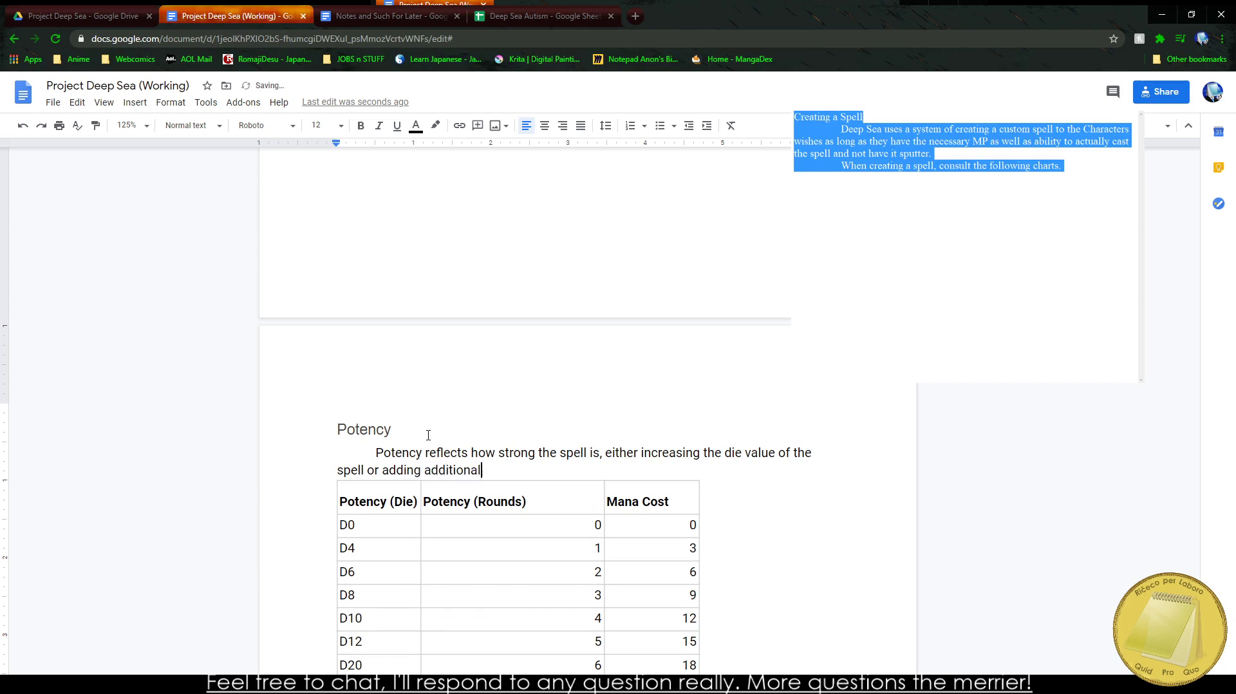
{"action": "type", "text": " rounds to its duratio"}
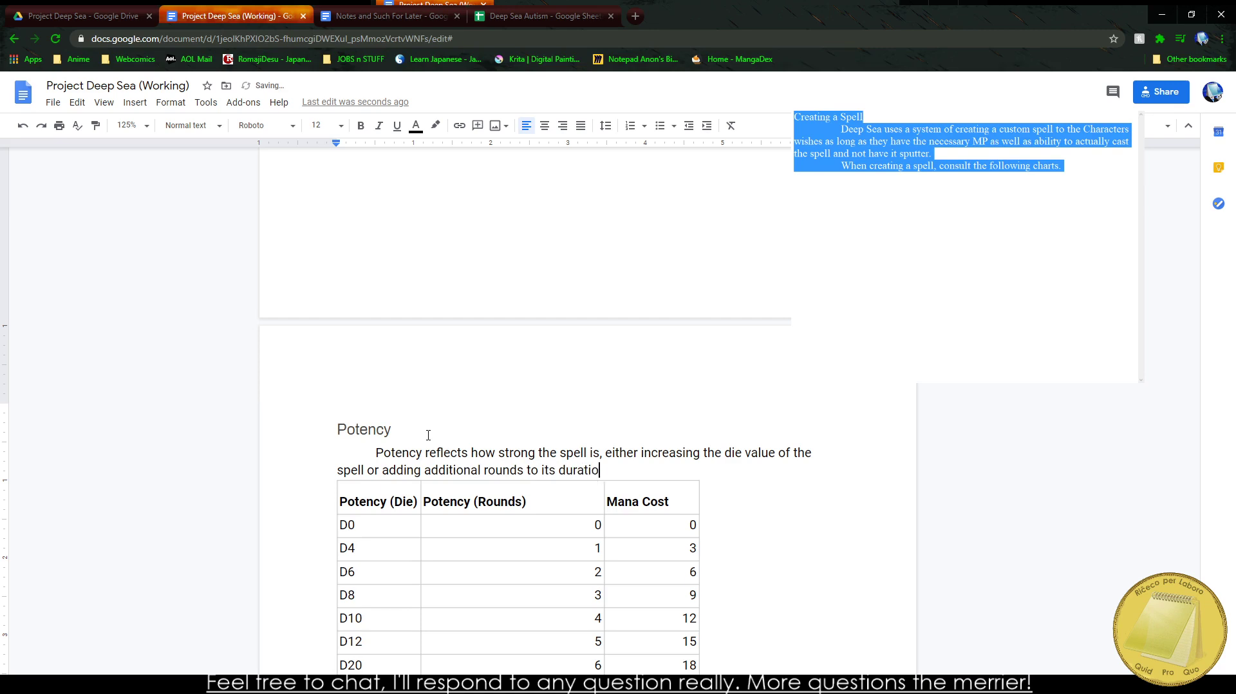
{"action": "type", "text": "n. When"}
{"action": "key", "text": "BackSpace"}
{"action": "key", "text": "BackSpace"}
{"action": "key", "text": "BackSpace"}
{"action": "key", "text": "BackSpace"}
{"action": "key", "text": "BackSpace"}
Step: Copy the whole Potency table and paste the duplicate below the original
{"action": "scroll", "coordinate": [386, 383], "scroll_direction": "down", "scroll_amount": 3}
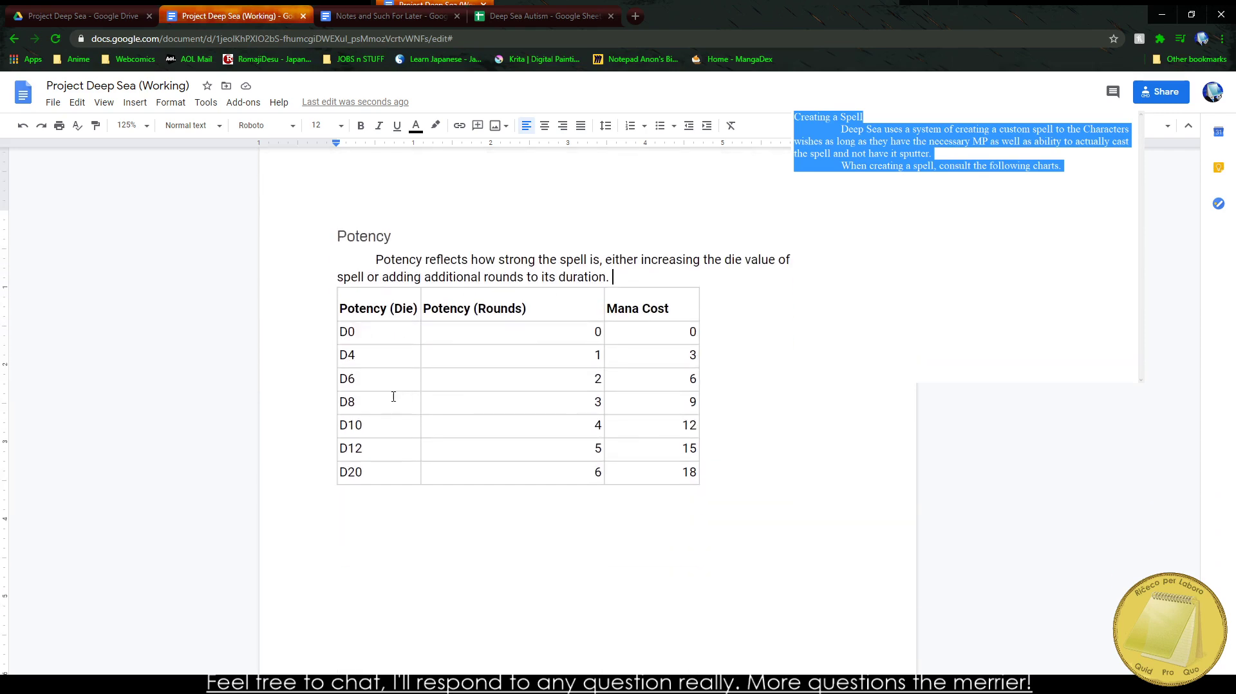
{"action": "left_click_drag", "start_coordinate": [366, 320], "coordinate": [682, 484]}
{"action": "left_click", "coordinate": [280, 127]}
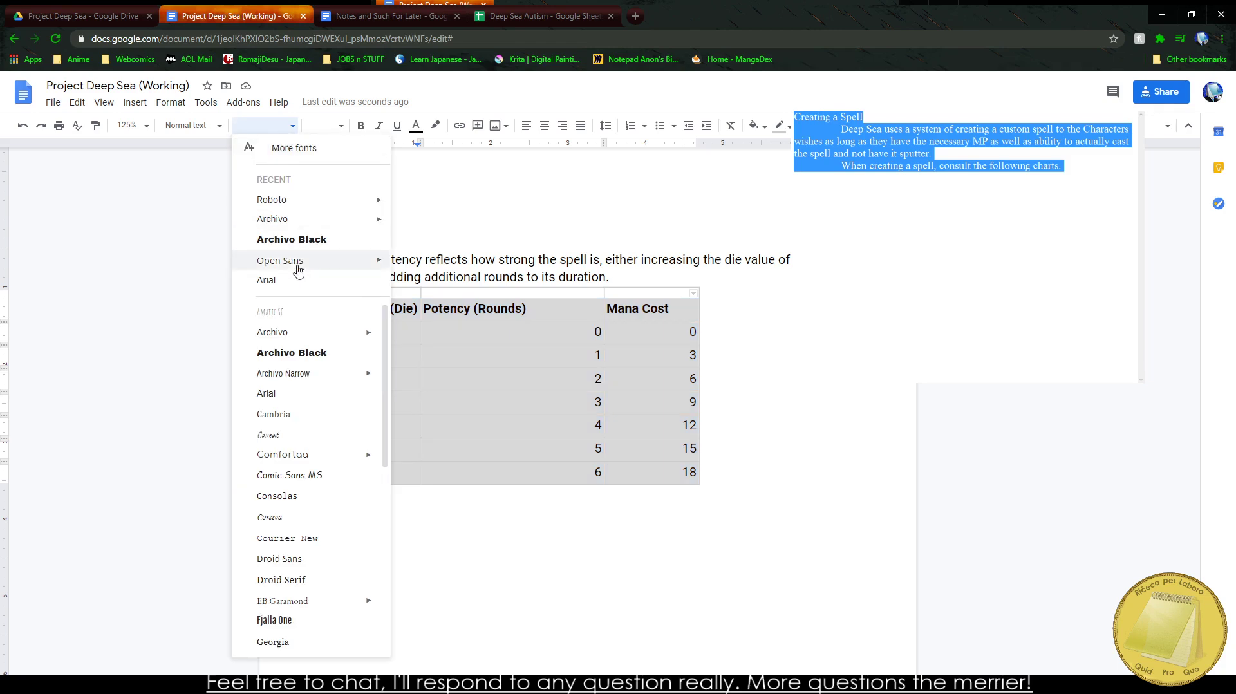
{"action": "right_click", "coordinate": [513, 312]}
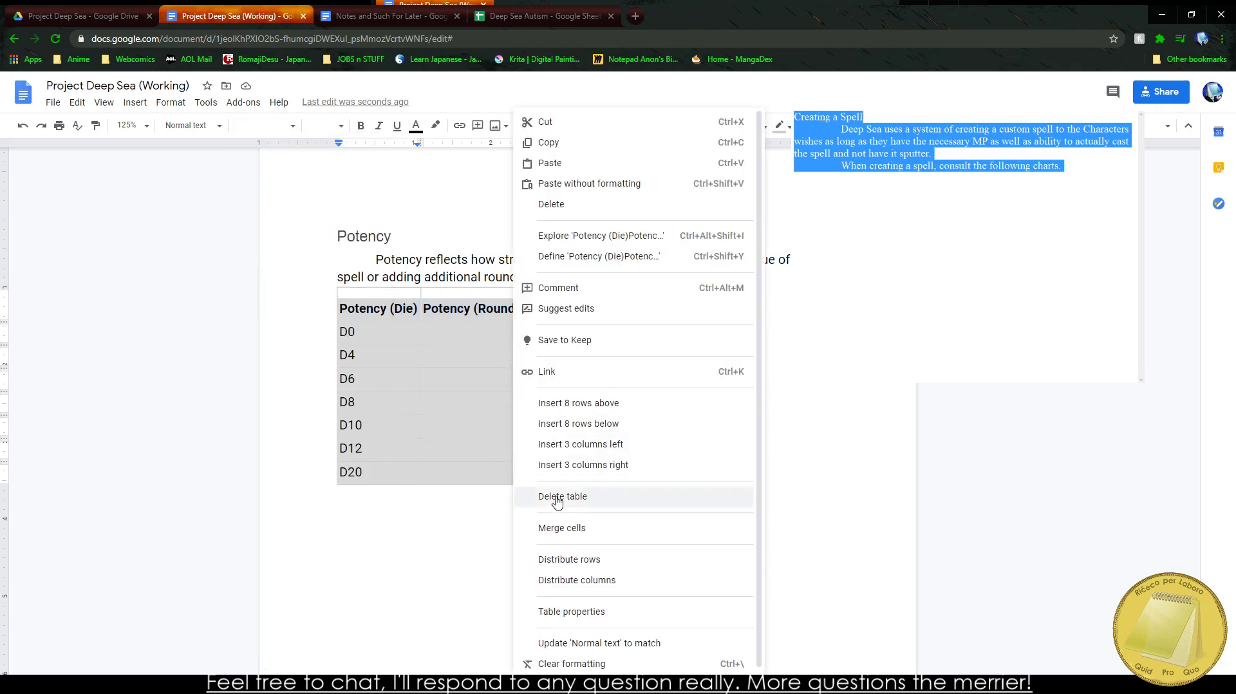
{"action": "left_click_drag", "start_coordinate": [340, 308], "coordinate": [654, 475]}
{"action": "left_click", "coordinate": [347, 527]}
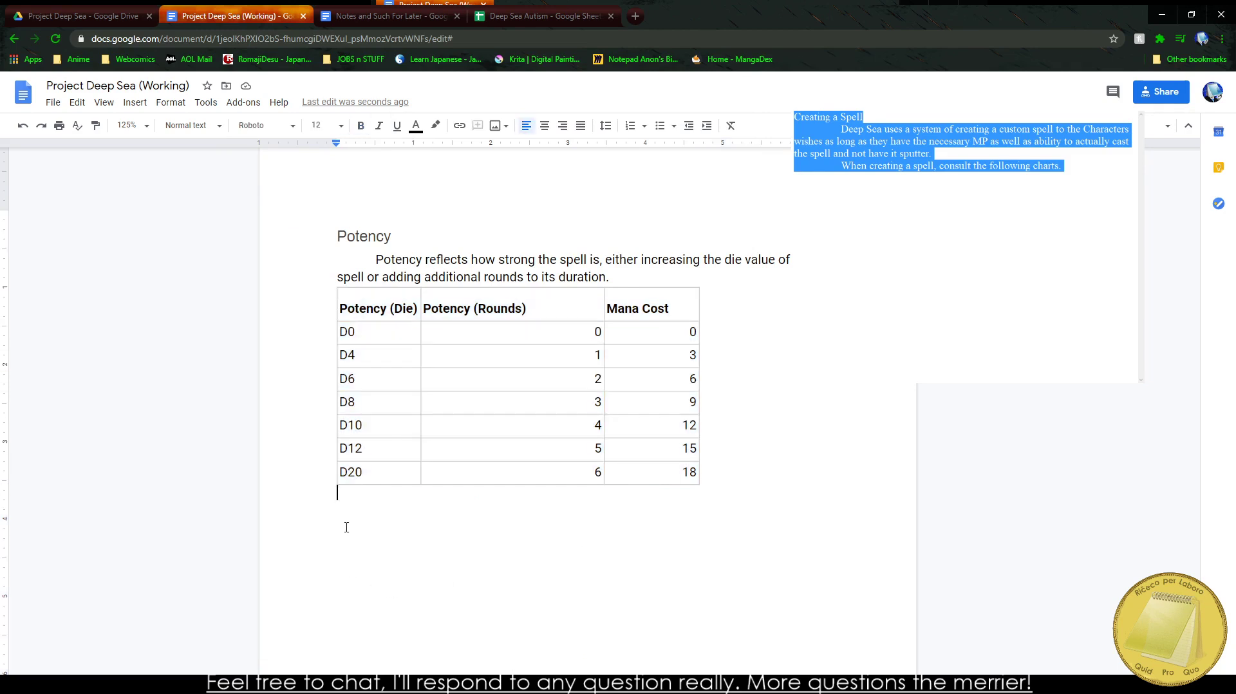
{"action": "key", "text": "ctrl+v"}
Step: Change the first column header of the duplicated table to "Potency (# of Dice)"
{"action": "left_click", "coordinate": [381, 442]}
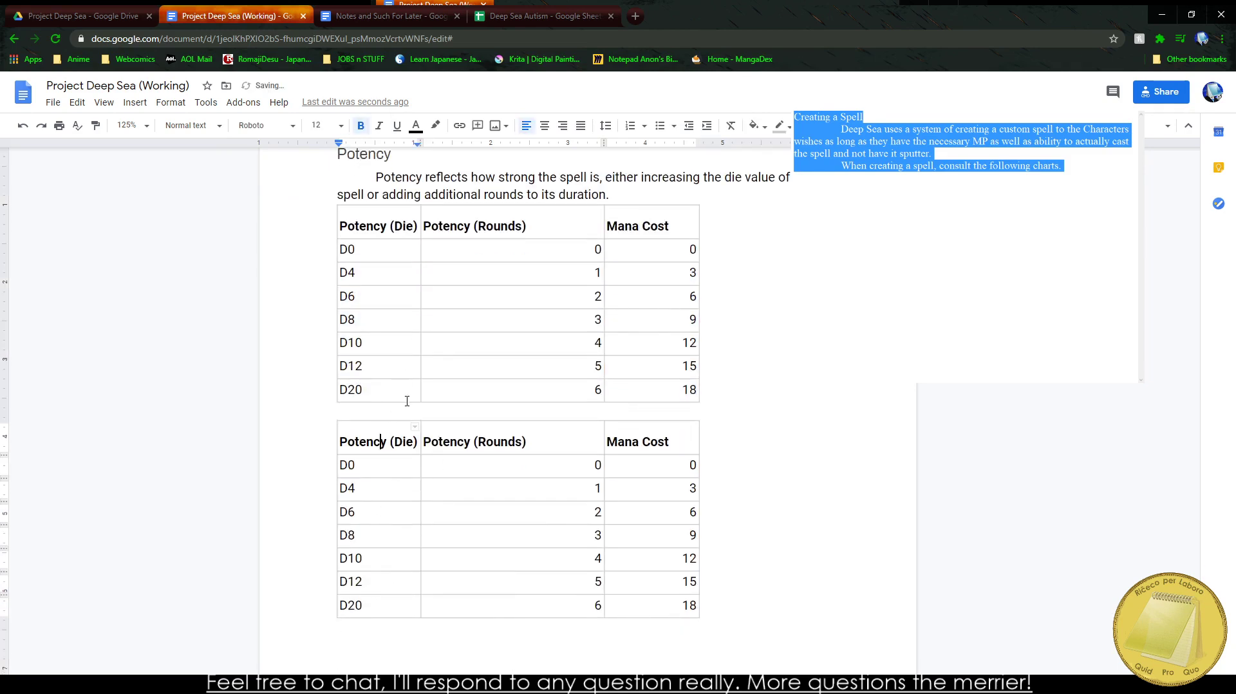
{"action": "double_click", "coordinate": [403, 440]}
{"action": "type", "text": "# of D"}
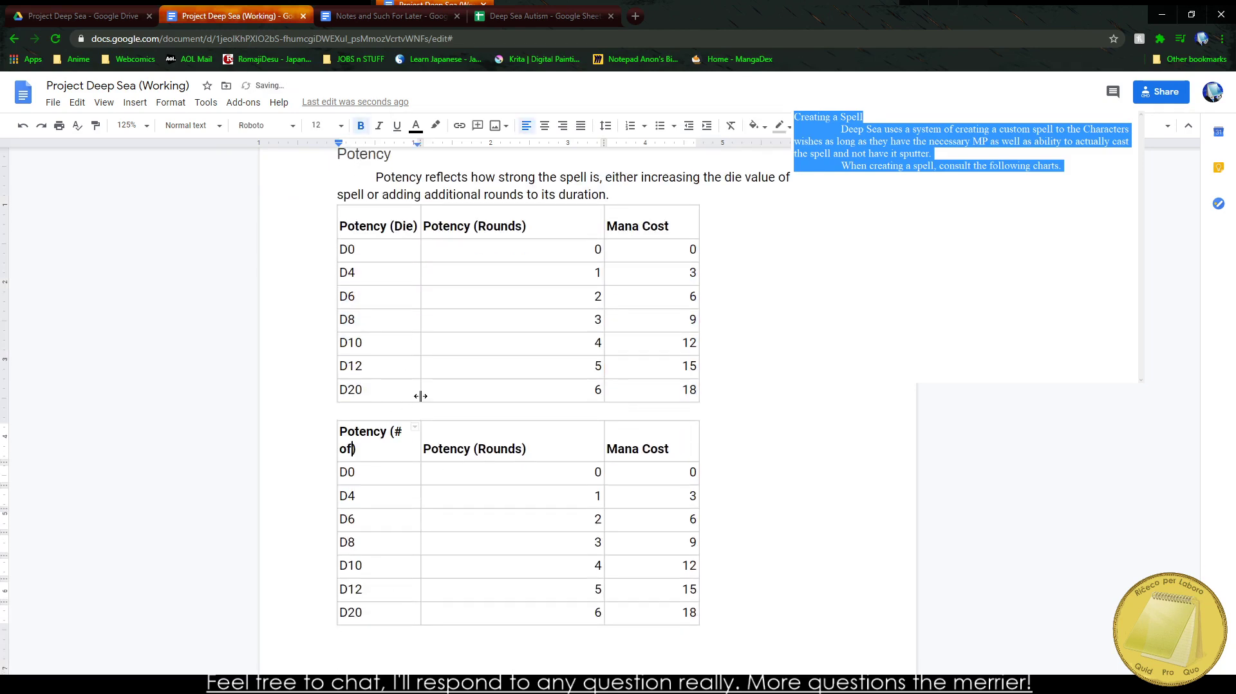
{"action": "type", "text": "ice"}
Step: Clear the Potency (Rounds) column in the duplicated table and remove that table
{"action": "left_click_drag", "start_coordinate": [566, 448], "coordinate": [573, 620]}
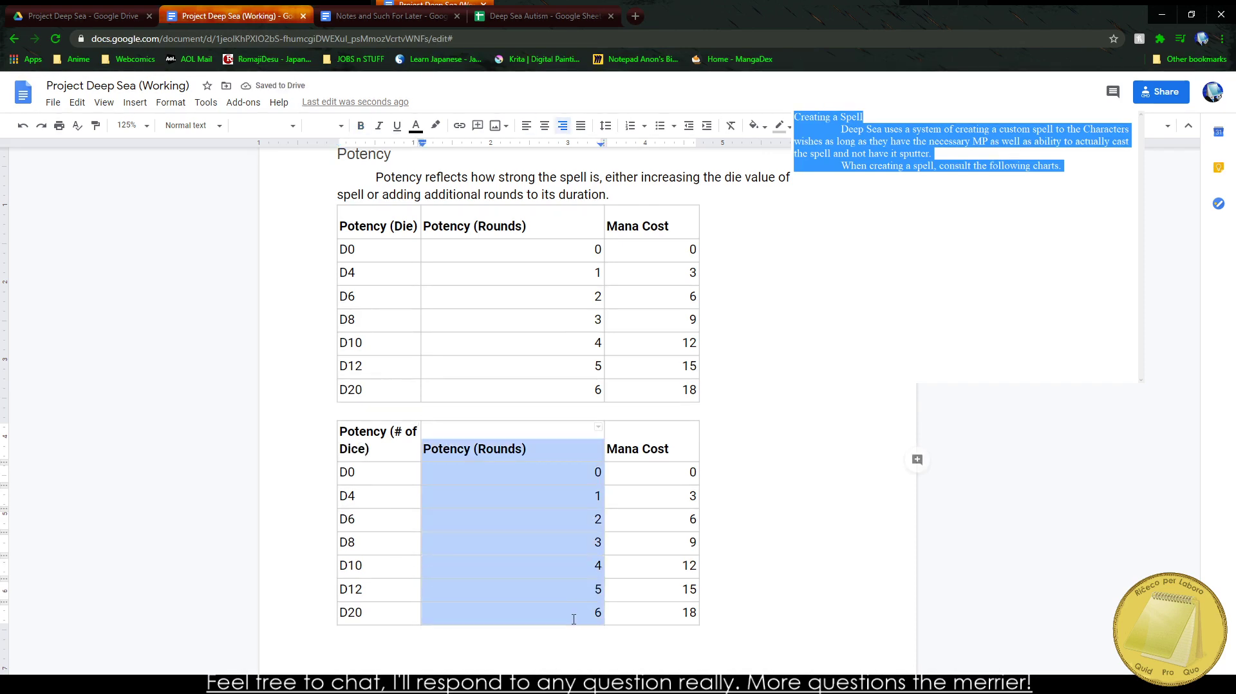
{"action": "key", "text": "Delete"}
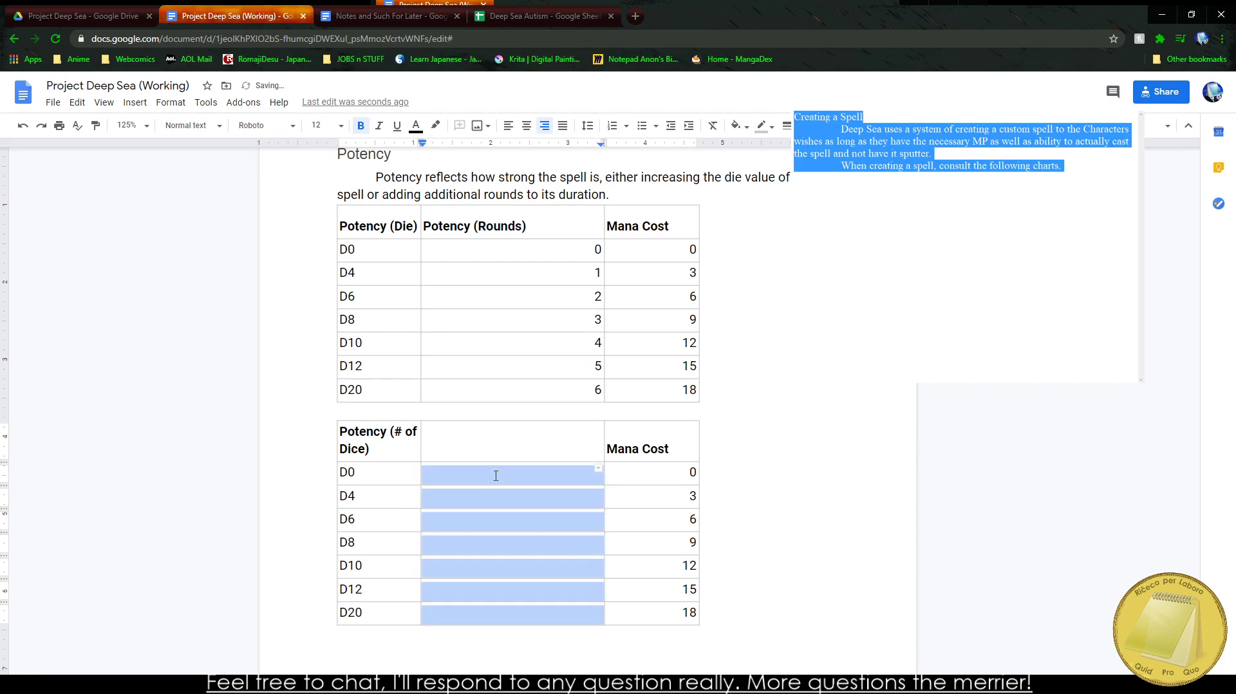
{"action": "right_click", "coordinate": [485, 450]}
{"action": "key", "text": "Escape"}
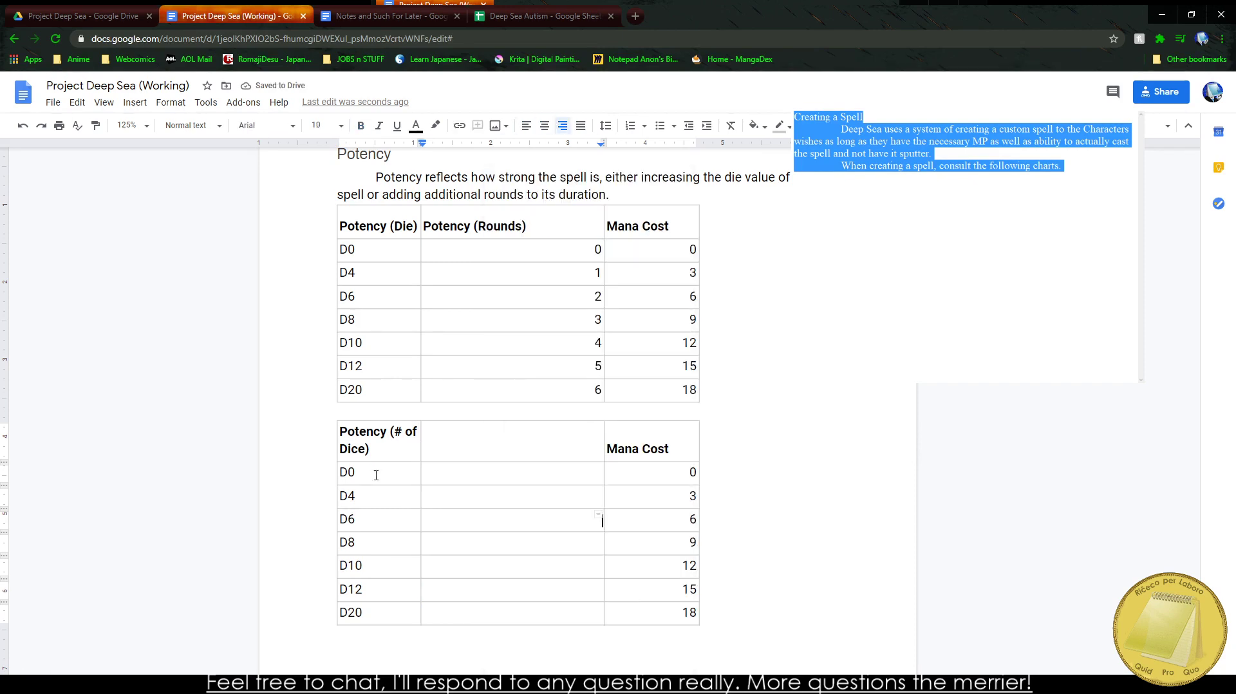
{"action": "left_click_drag", "start_coordinate": [351, 433], "coordinate": [649, 609]}
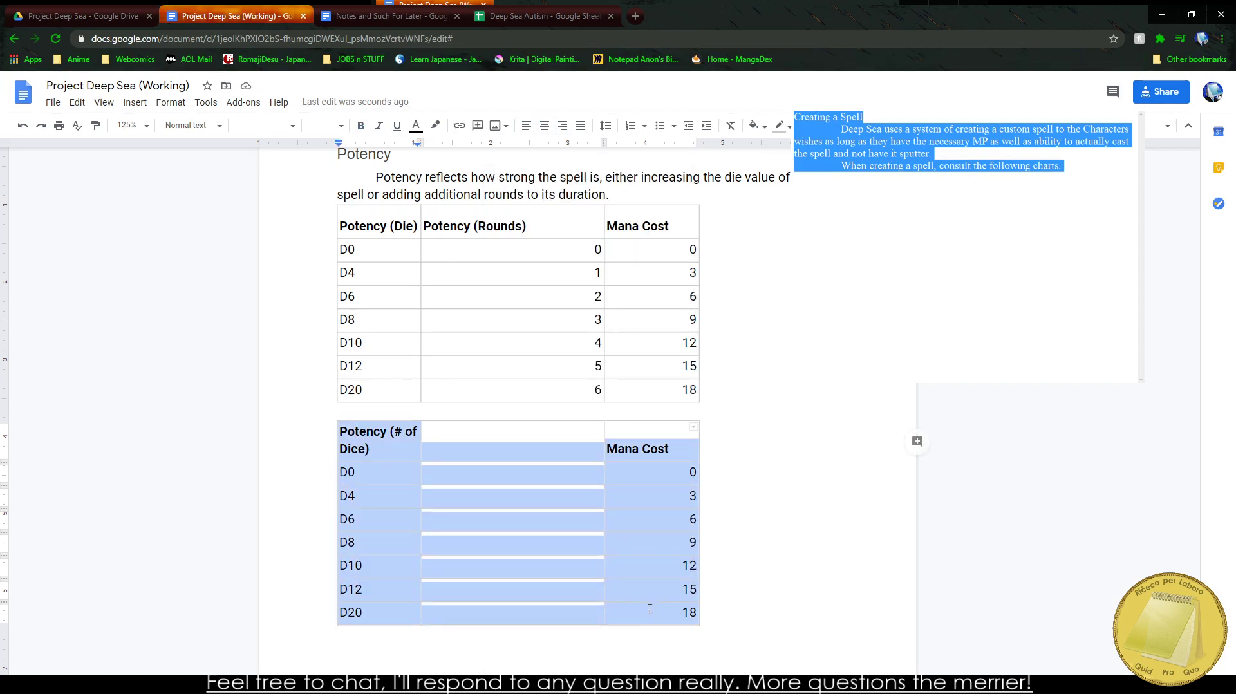
{"action": "key", "text": "BackSpace"}
{"action": "left_click", "coordinate": [417, 226]}
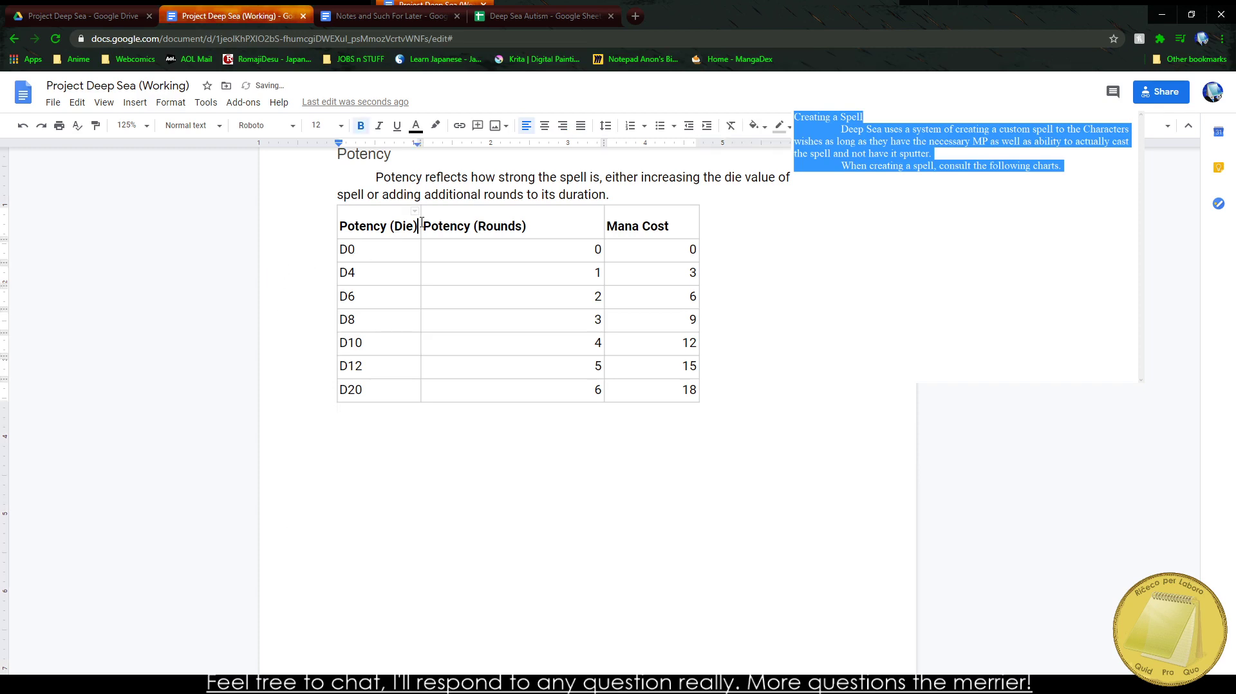
{"action": "right_click", "coordinate": [417, 225]}
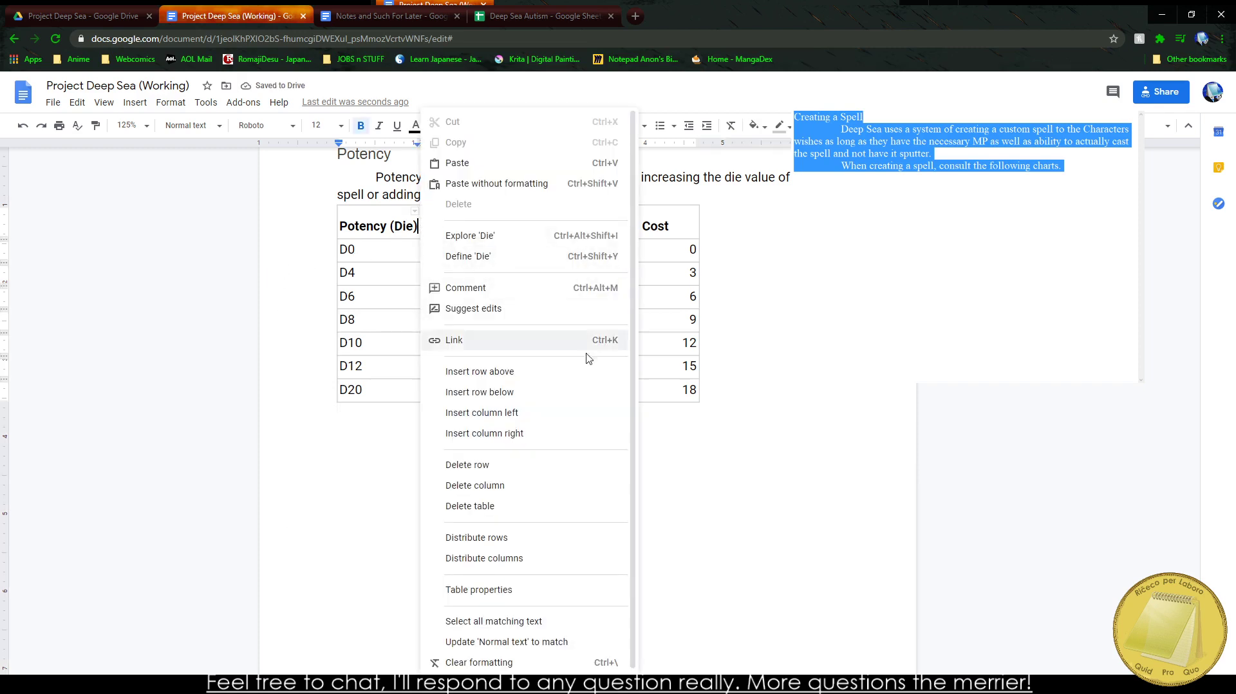
{"action": "left_click", "coordinate": [548, 418]}
{"action": "key", "text": "ctrl+z"}
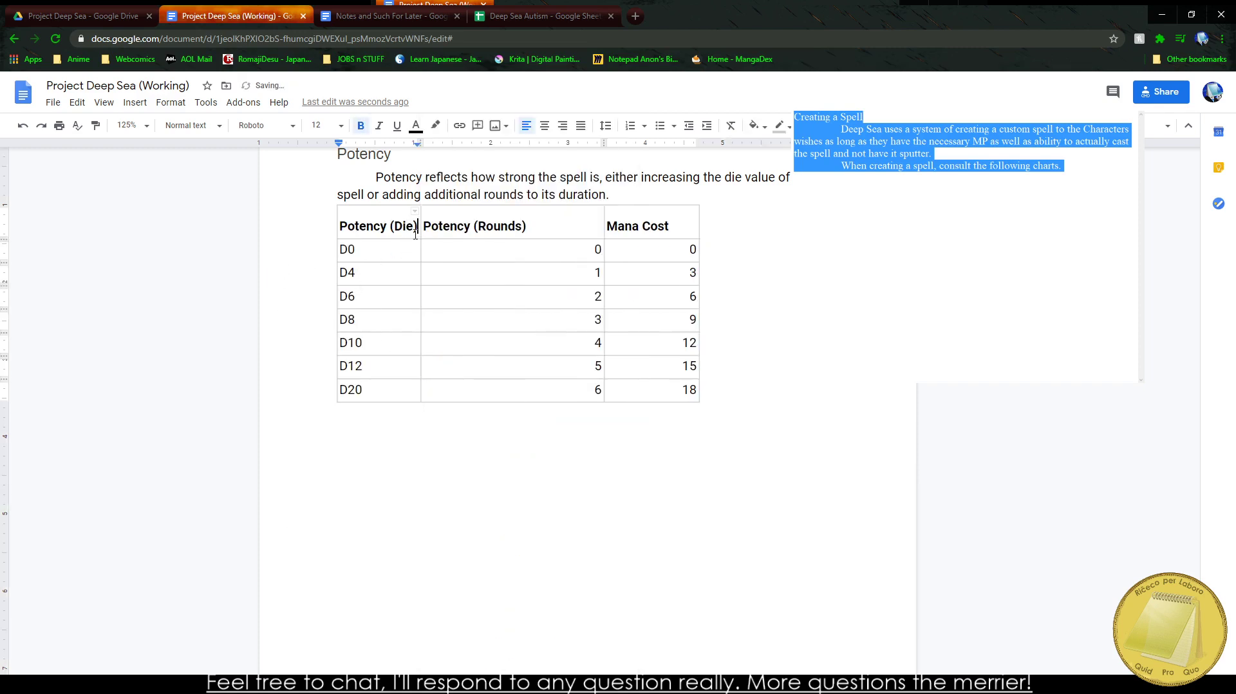
Step: Insert a column before Potency (Die) in the Potency table and title it "Potency (# of Dice)"
{"action": "right_click", "coordinate": [412, 226]}
{"action": "right_click", "coordinate": [374, 227]}
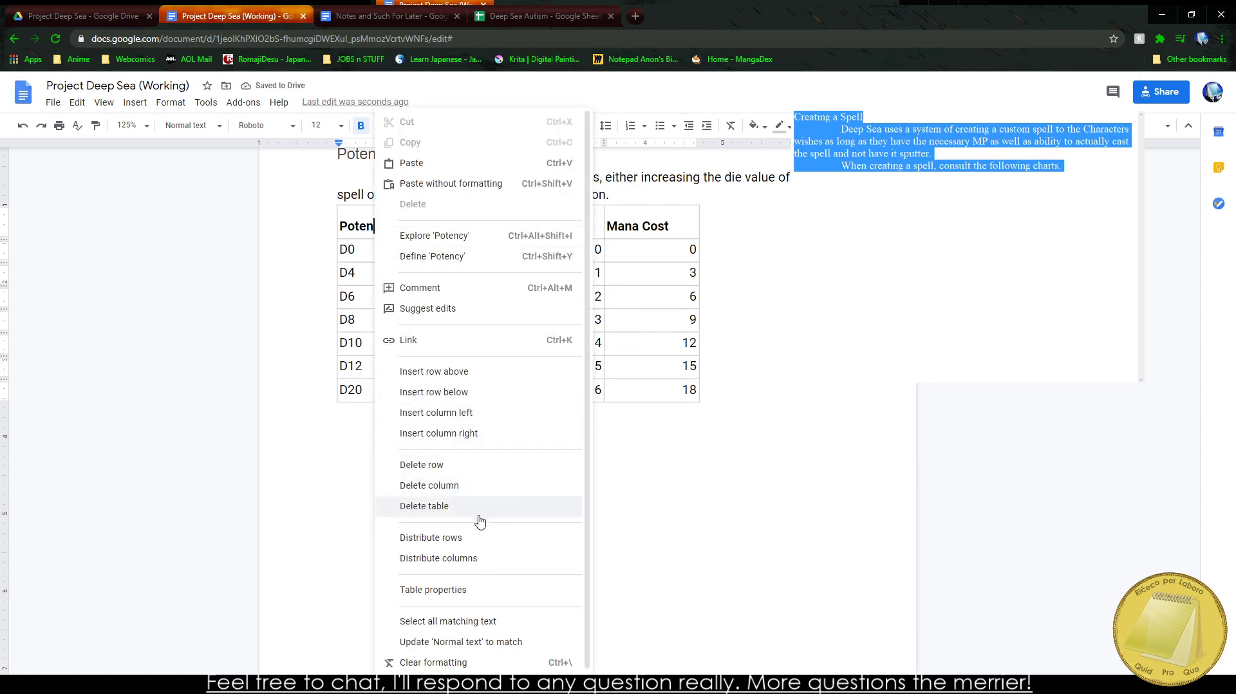
{"action": "left_click", "coordinate": [492, 412]}
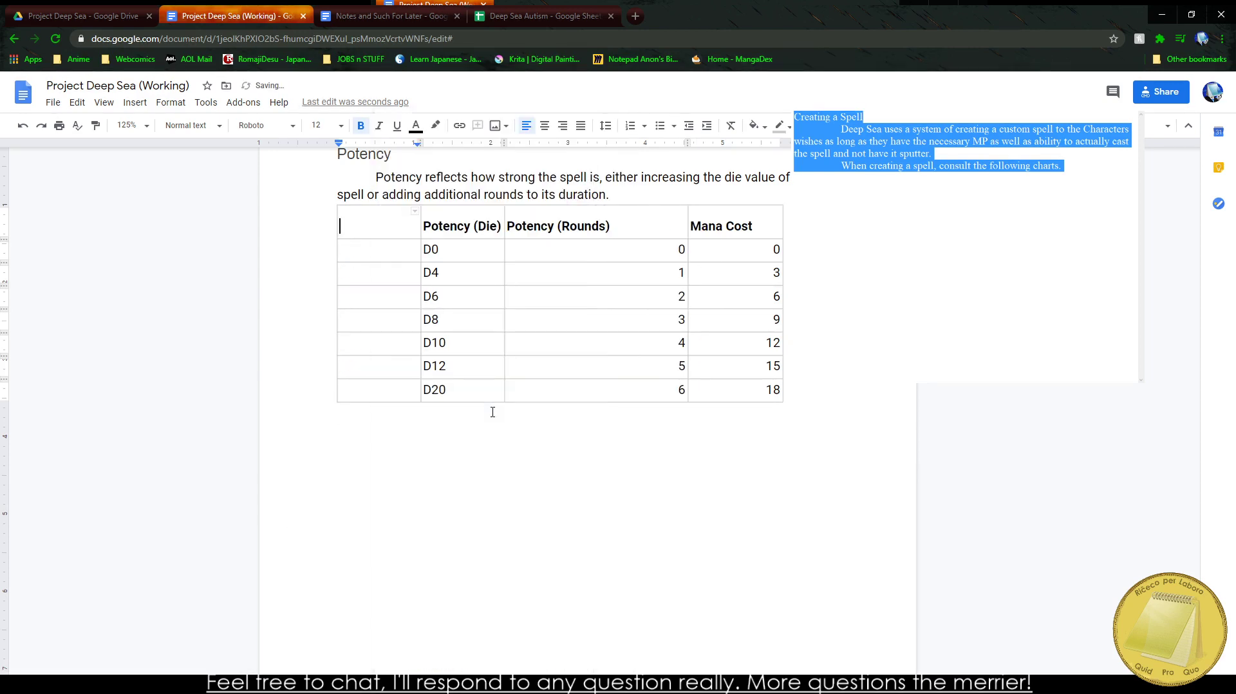
{"action": "type", "text": "Potency (# of Dice)"}
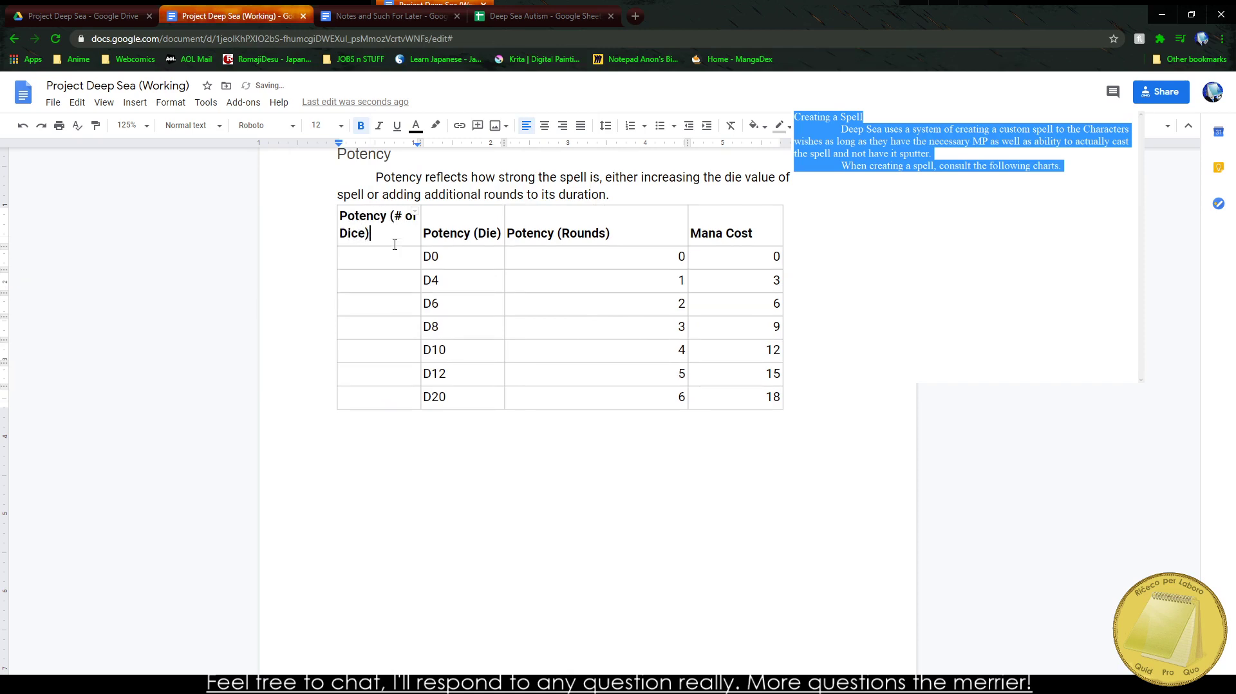
Step: Fill the rows of the Potency (# of Dice) column with 0 through 6
{"action": "key", "text": "Down"}
{"action": "type", "text": "0"}
{"action": "key", "text": "Down"}
{"action": "type", "text": "1"}
{"action": "key", "text": "Down"}
{"action": "type", "text": "2"}
{"action": "key", "text": "Down"}
{"action": "type", "text": "3"}
{"action": "key", "text": "Down"}
{"action": "type", "text": "4"}
{"action": "key", "text": "Down"}
{"action": "type", "text": "5"}
{"action": "key", "text": "Down"}
{"action": "type", "text": "6"}
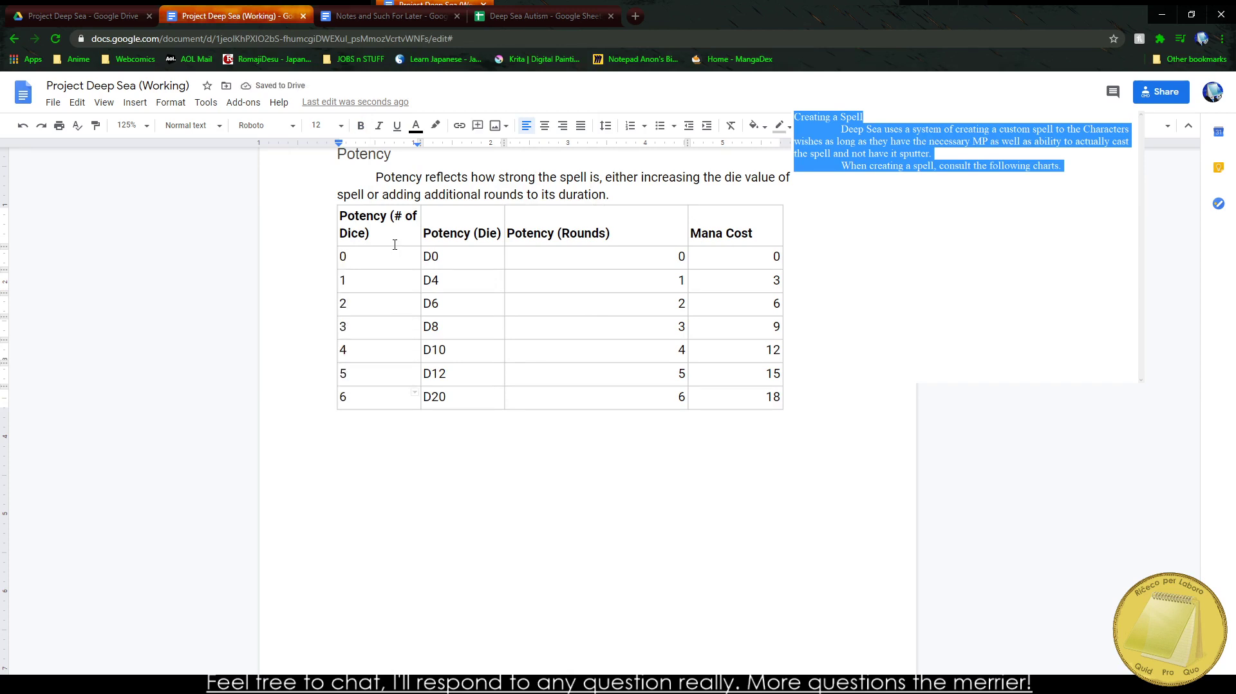
Step: Renumber the rows of the Potency (# of Dice) column as 1 through 7
{"action": "key", "text": "Tab"}
{"action": "key", "text": "Left"}
{"action": "left_click_drag", "start_coordinate": [349, 224], "coordinate": [393, 397]}
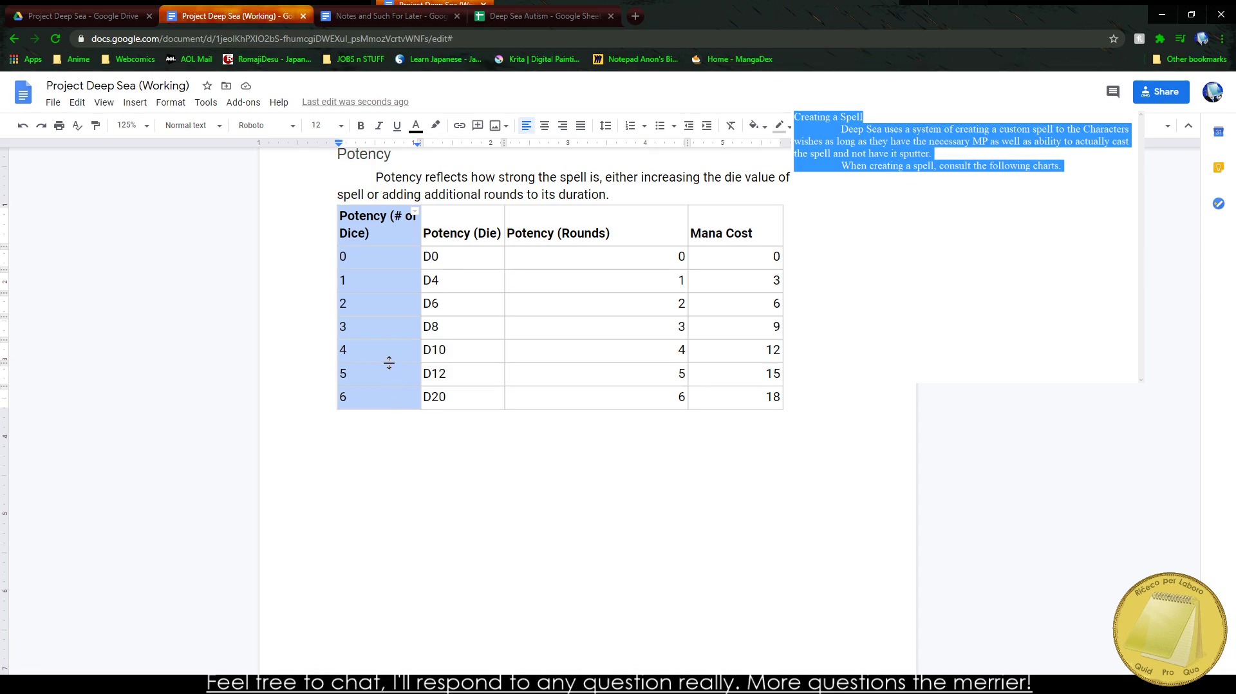
{"action": "left_click", "coordinate": [369, 261]}
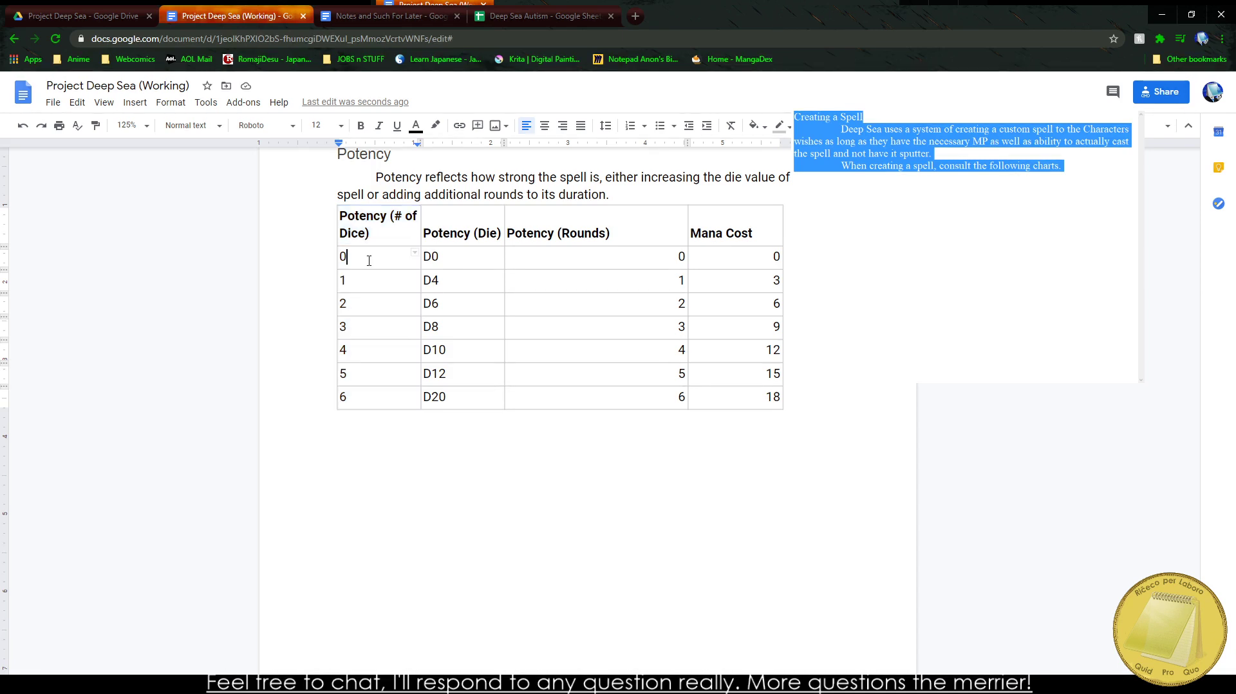
{"action": "key", "text": "BackSpace"}
{"action": "type", "text": "1"}
{"action": "key", "text": "Down"}
{"action": "key", "text": "BackSpace"}
{"action": "type", "text": "2"}
{"action": "key", "text": "Down"}
{"action": "key", "text": "Down"}
{"action": "type", "text": "6"}
{"action": "key", "text": "BackSpace"}
{"action": "key", "text": "BackSpace"}
{"action": "type", "text": "6"}
{"action": "key", "text": "Down"}
Step: Narrow the Potency (Rounds) column so its header wraps onto two lines, and select the column
{"action": "left_click_drag", "start_coordinate": [687, 228], "coordinate": [571, 389]}
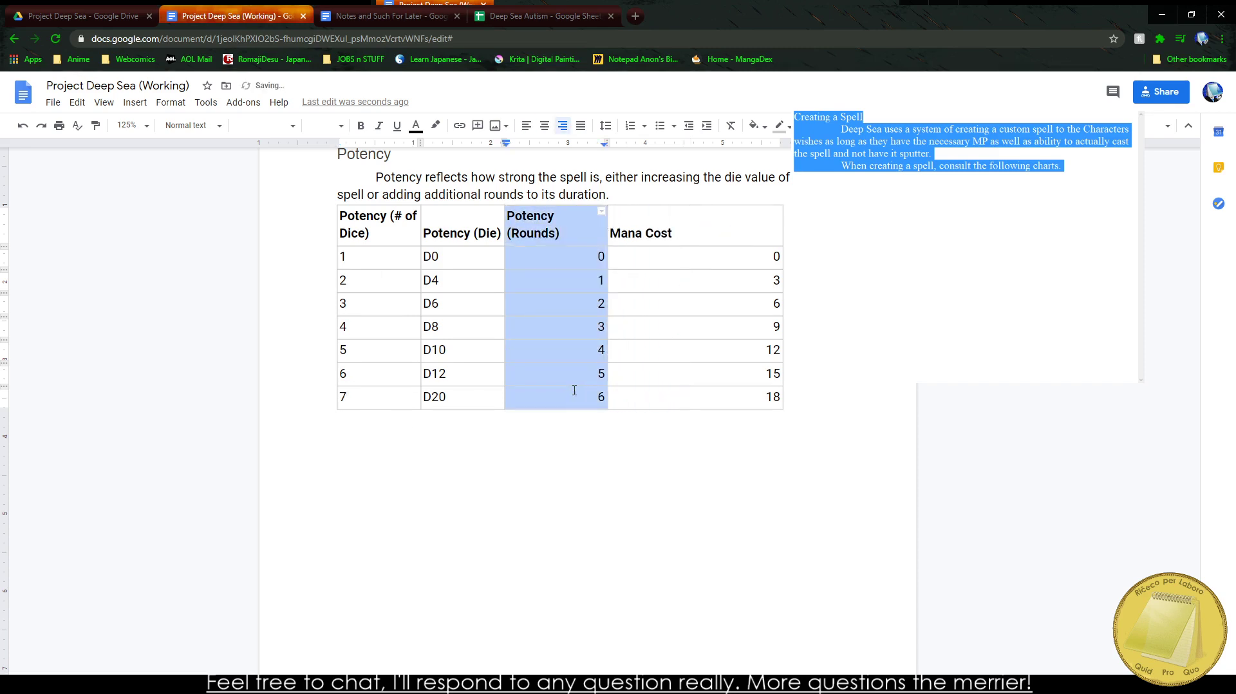
{"action": "right_click", "coordinate": [571, 386]}
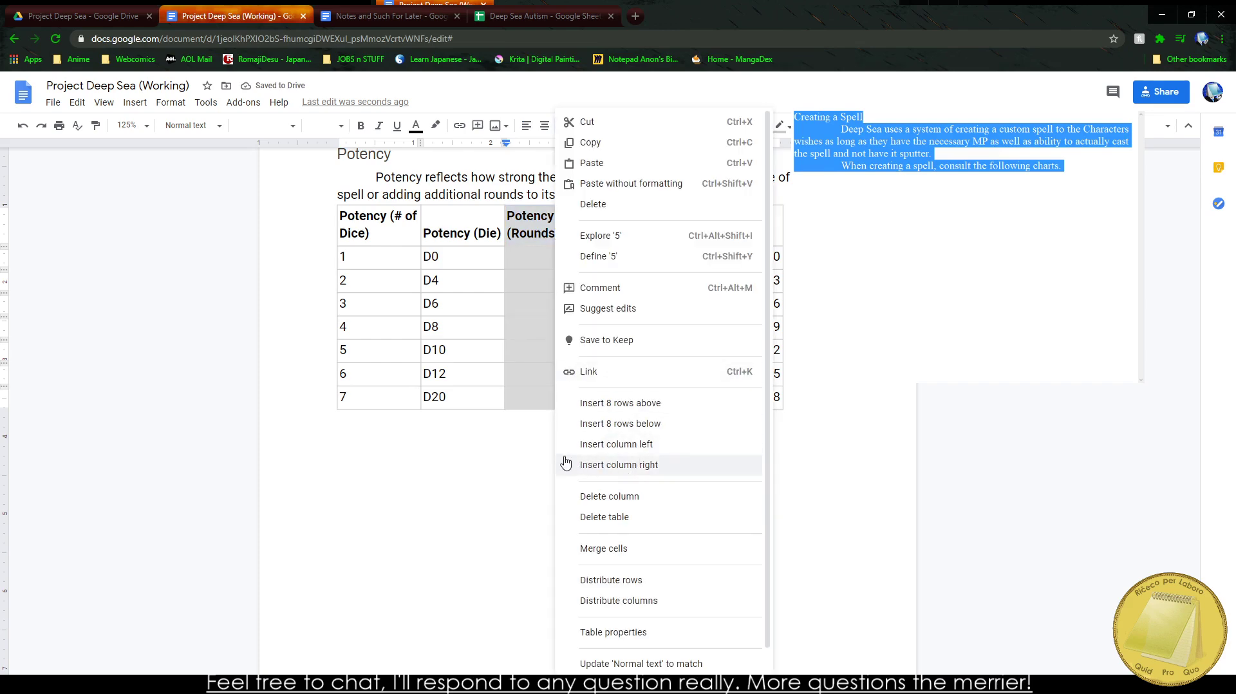
{"action": "key", "text": "Escape"}
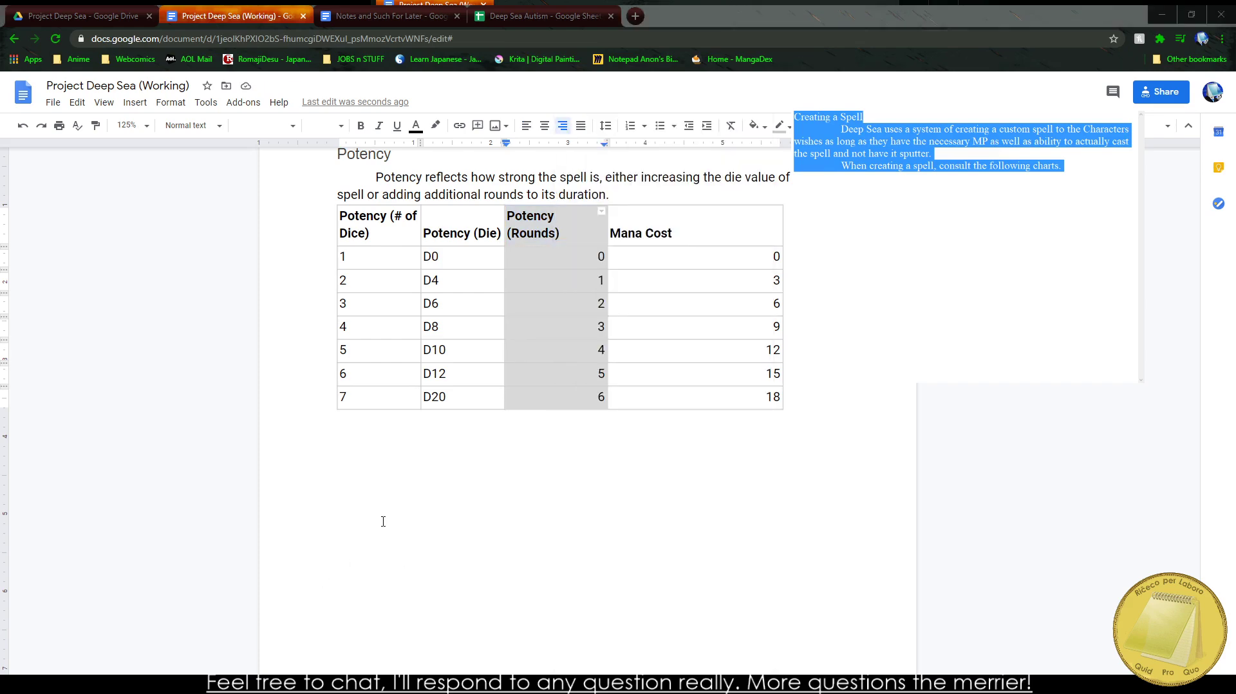
Step: In "Notes and Such For Later", replace "Potency" with "Duration" in the Remove Status effect description
{"action": "scroll", "coordinate": [408, 485], "scroll_direction": "up", "scroll_amount": 15}
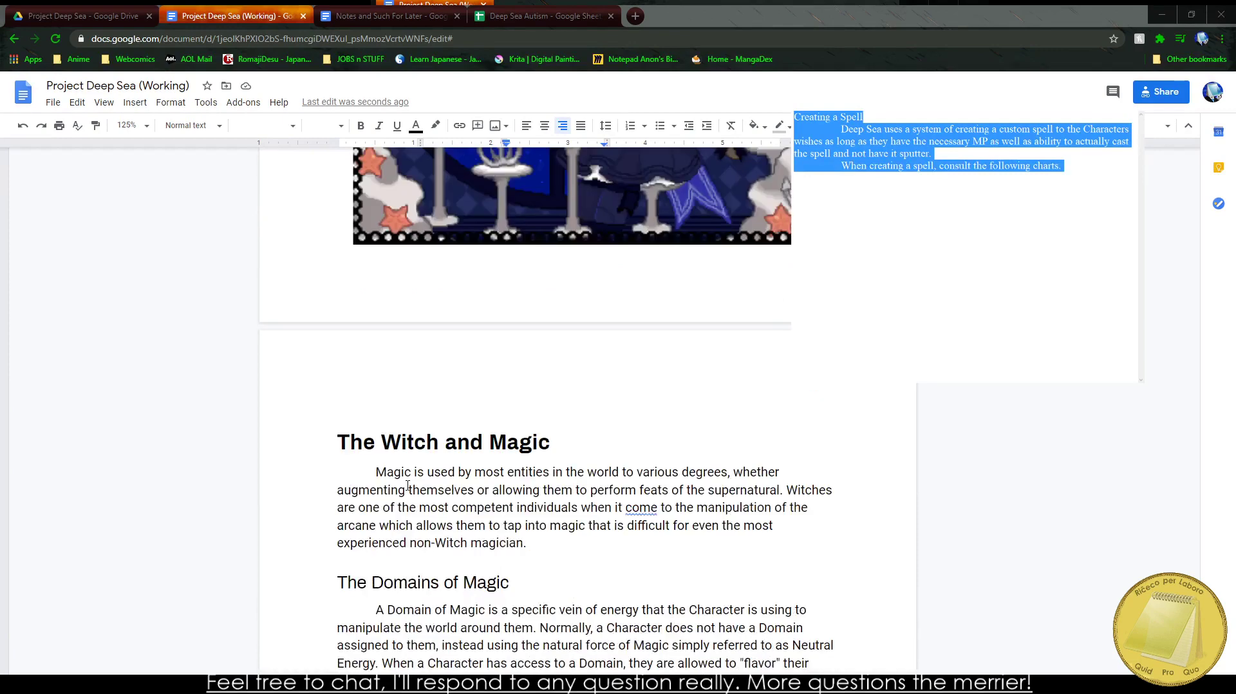
{"action": "scroll", "coordinate": [408, 486], "scroll_direction": "down", "scroll_amount": 12}
{"action": "left_click", "coordinate": [339, 12]}
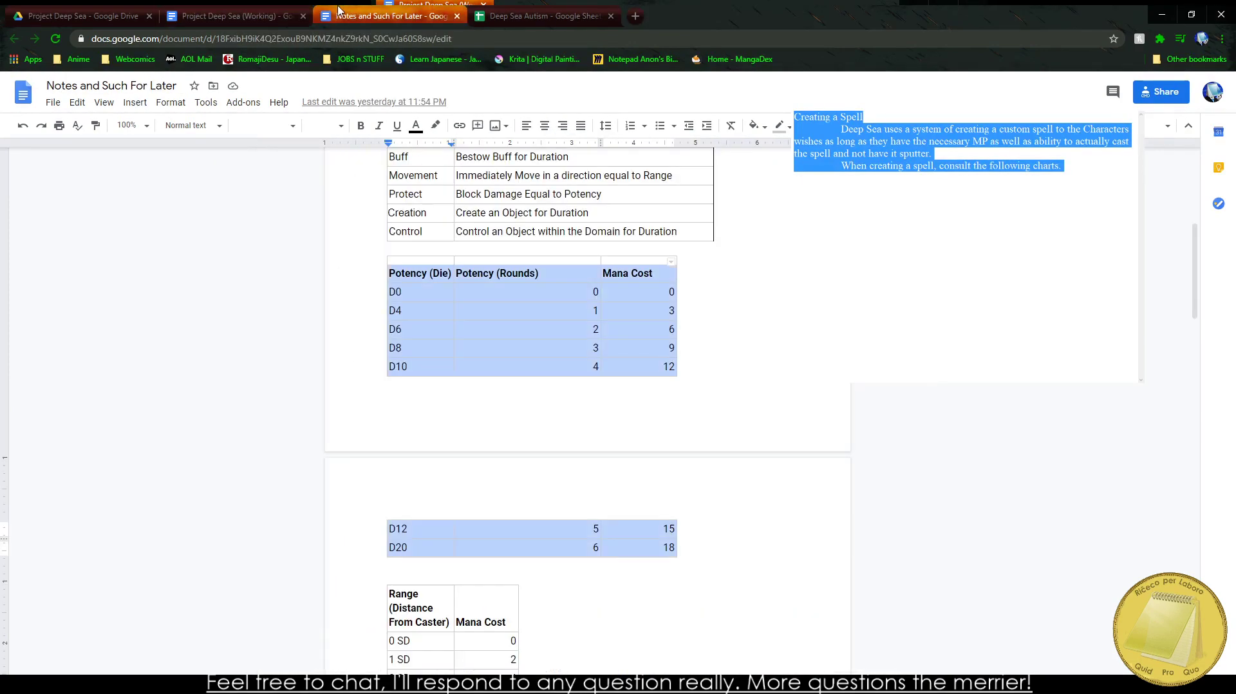
{"action": "scroll", "coordinate": [405, 193], "scroll_direction": "down", "scroll_amount": 6}
{"action": "scroll", "coordinate": [414, 267], "scroll_direction": "up", "scroll_amount": 12}
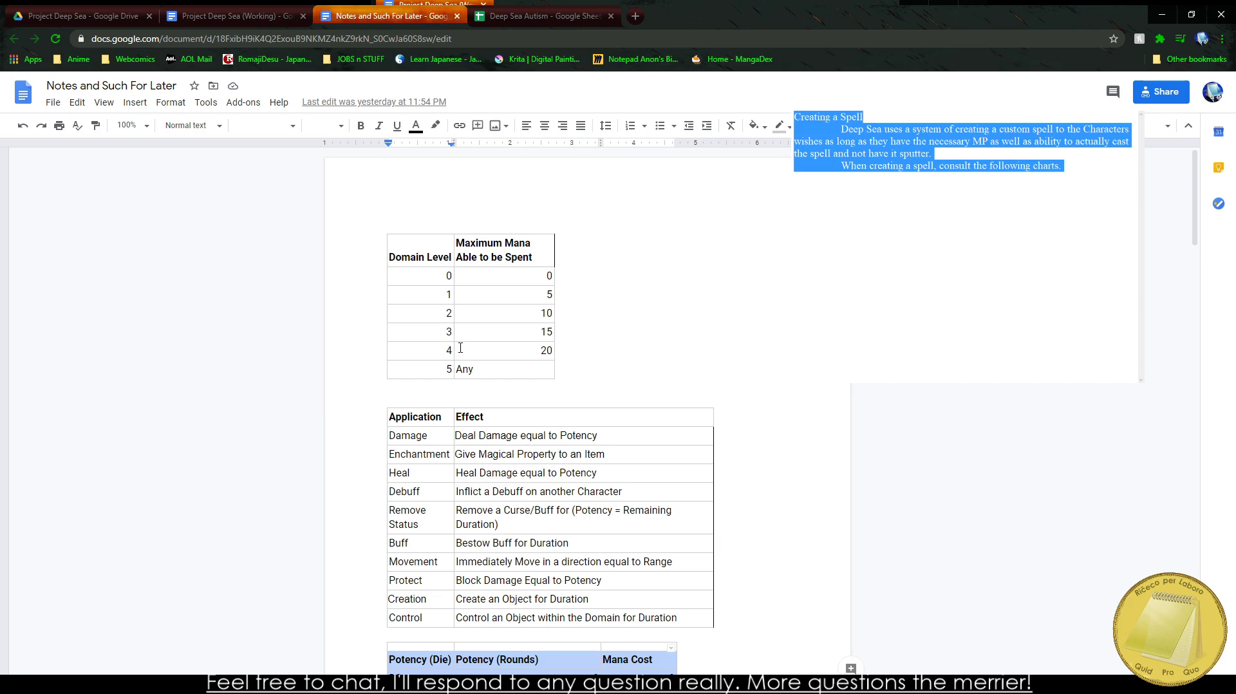
{"action": "double_click", "coordinate": [593, 511]}
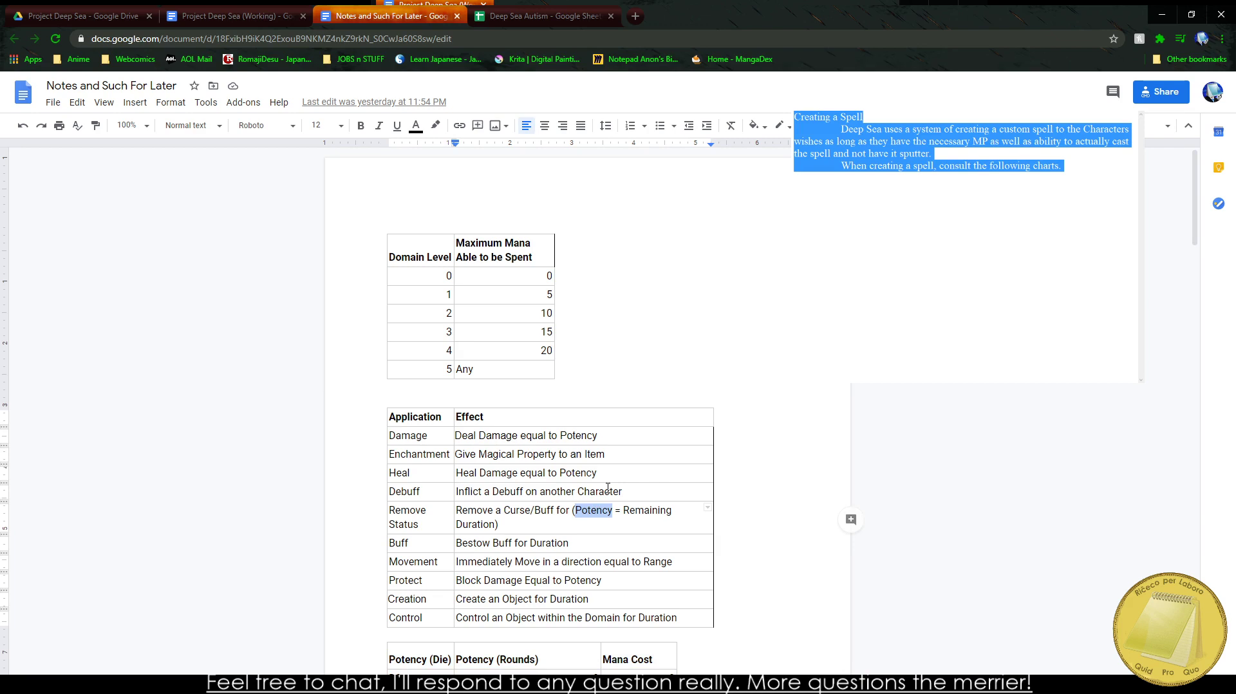
{"action": "type", "text": "Duration"}
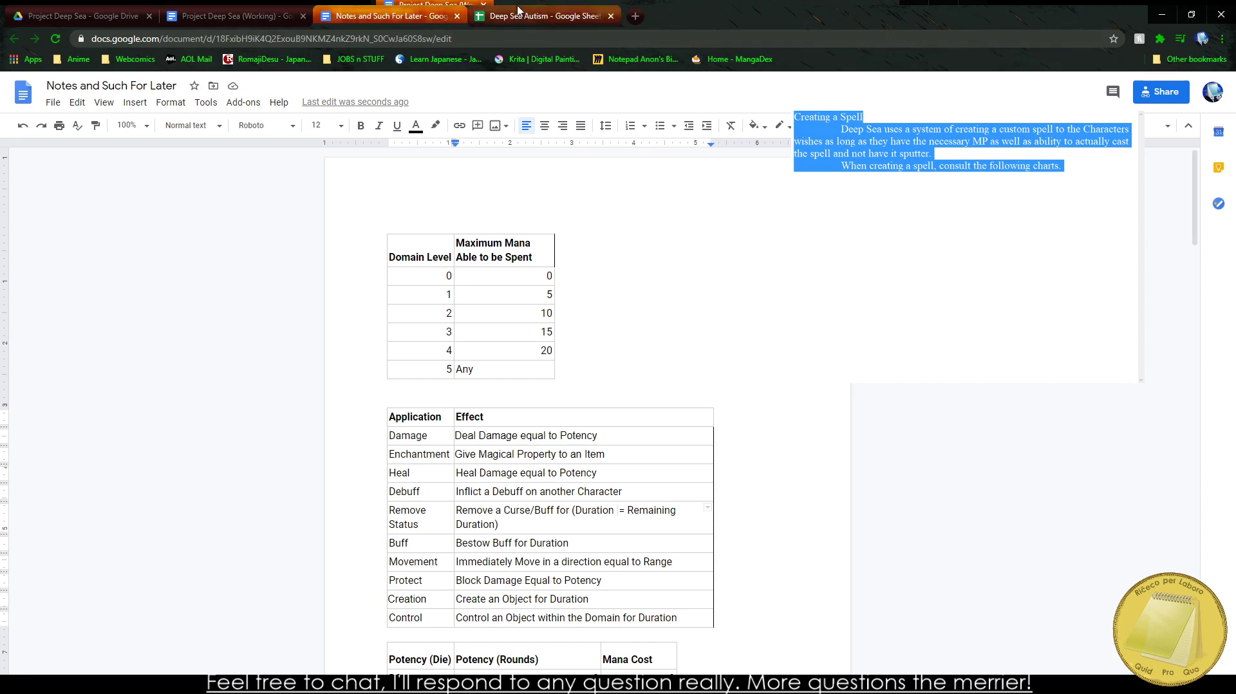
Step: Switch to the Project Deep Sea (Working) document and delete the Potency (Rounds) column from the Potency table
{"action": "left_click", "coordinate": [541, 15]}
{"action": "left_click", "coordinate": [258, 15]}
{"action": "scroll", "coordinate": [535, 353], "scroll_direction": "down", "scroll_amount": 18}
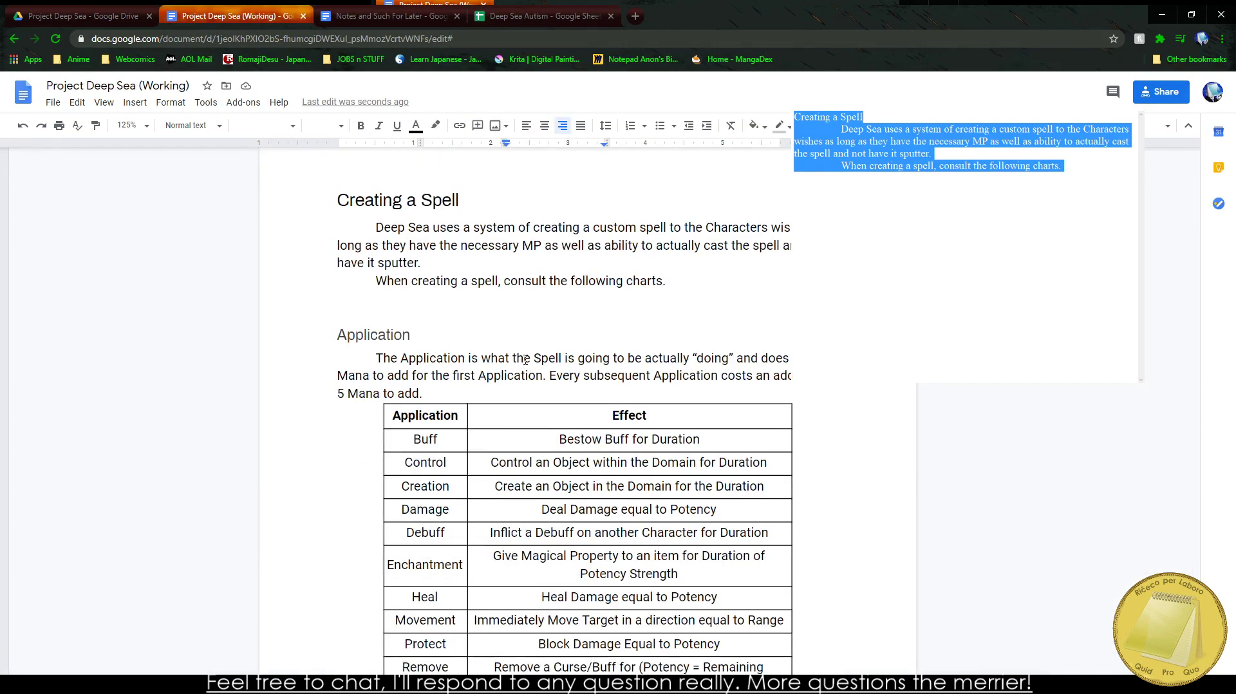
{"action": "left_click", "coordinate": [540, 314]}
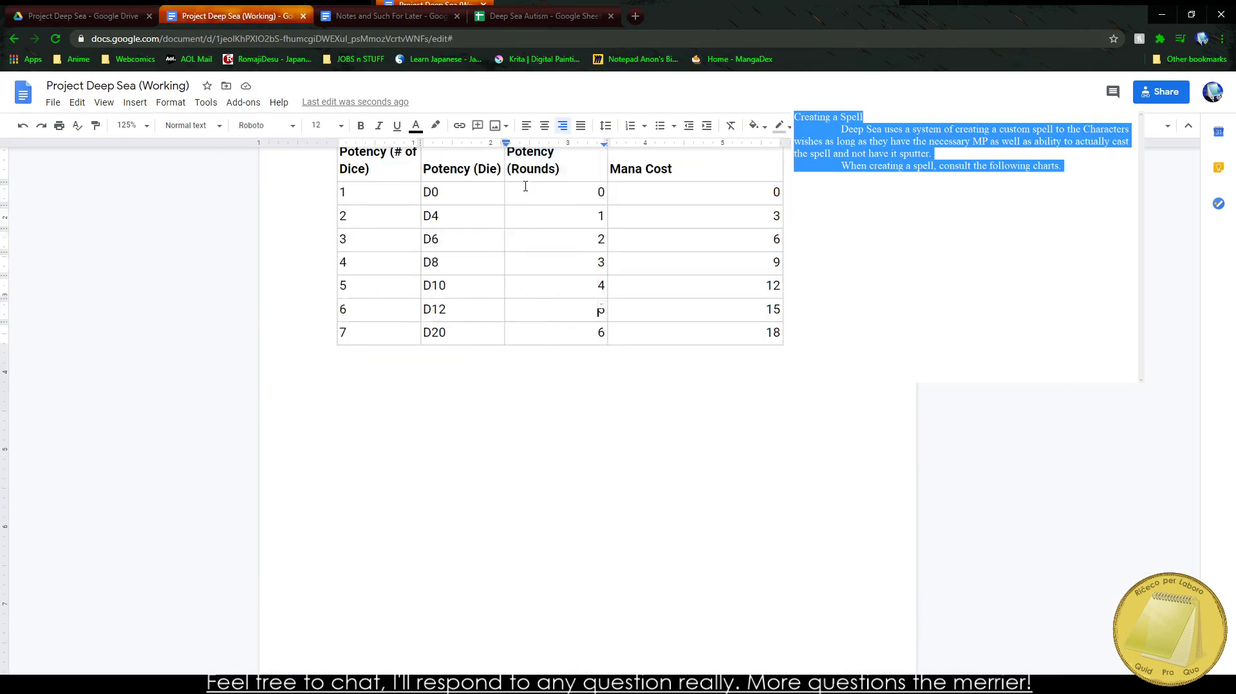
{"action": "left_click_drag", "start_coordinate": [524, 186], "coordinate": [528, 158]}
{"action": "key", "text": "Down"}
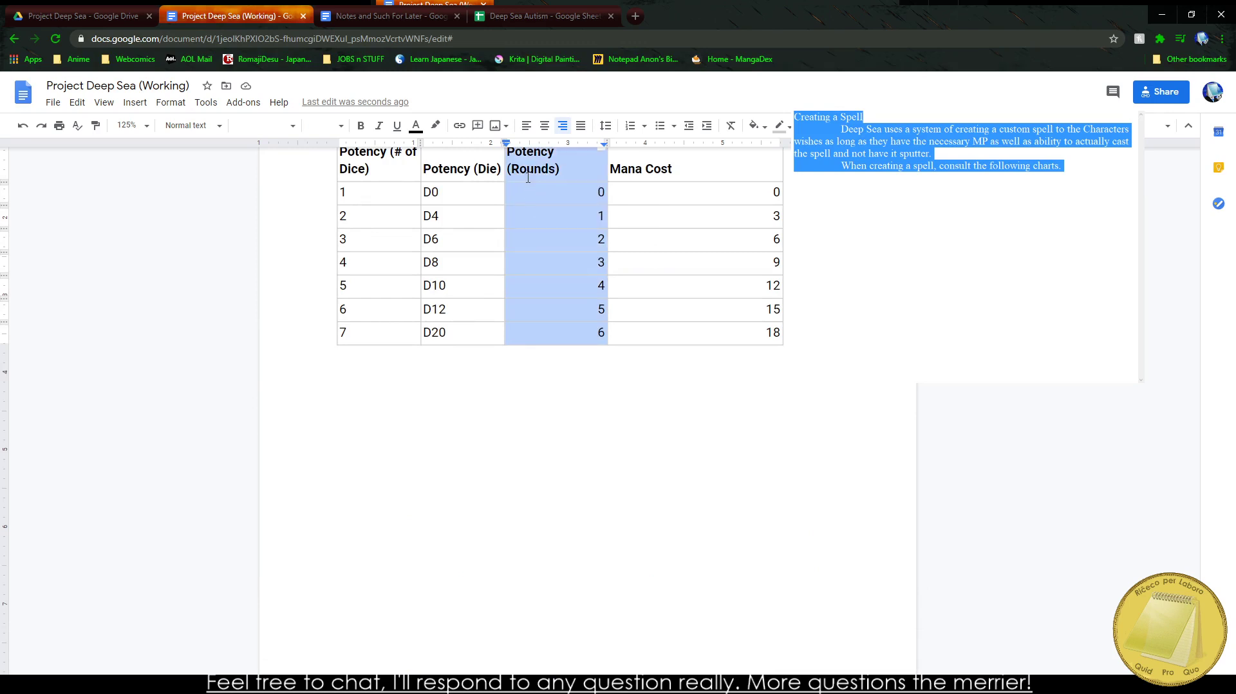
{"action": "right_click", "coordinate": [528, 157]}
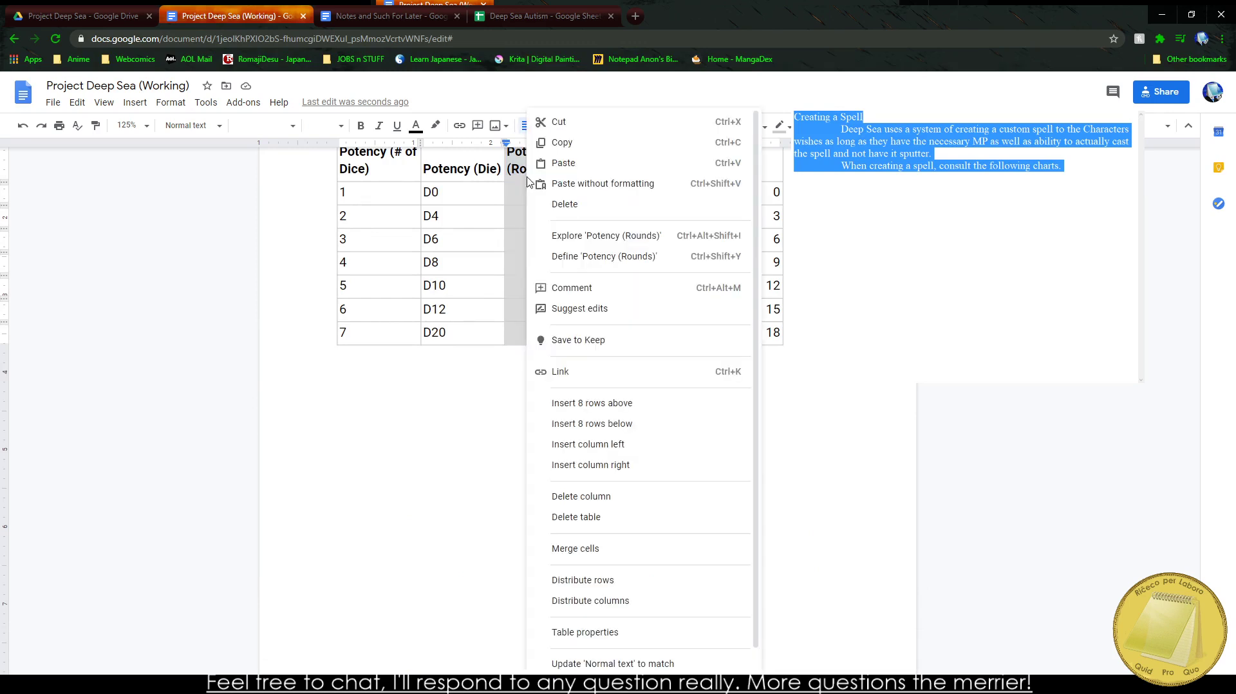
{"action": "left_click", "coordinate": [604, 499]}
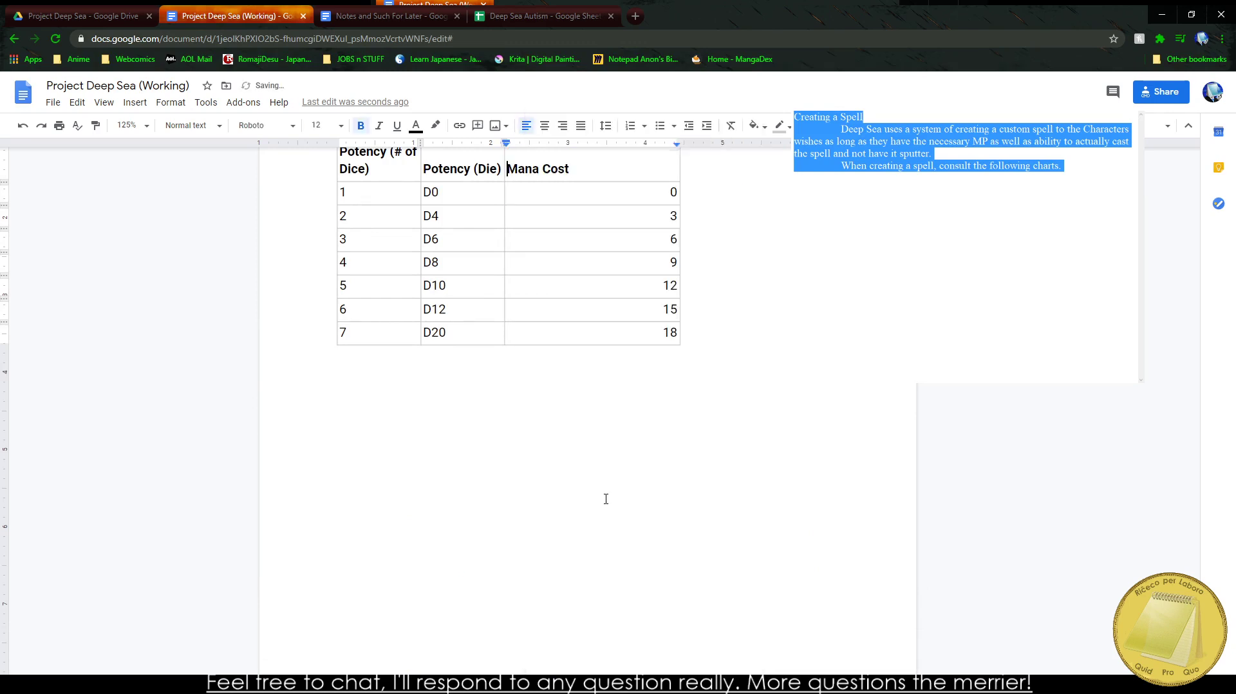
Step: Narrow the Mana Cost column of the Potency table so it fits its header closely
{"action": "scroll", "coordinate": [582, 490], "scroll_direction": "up", "scroll_amount": 3}
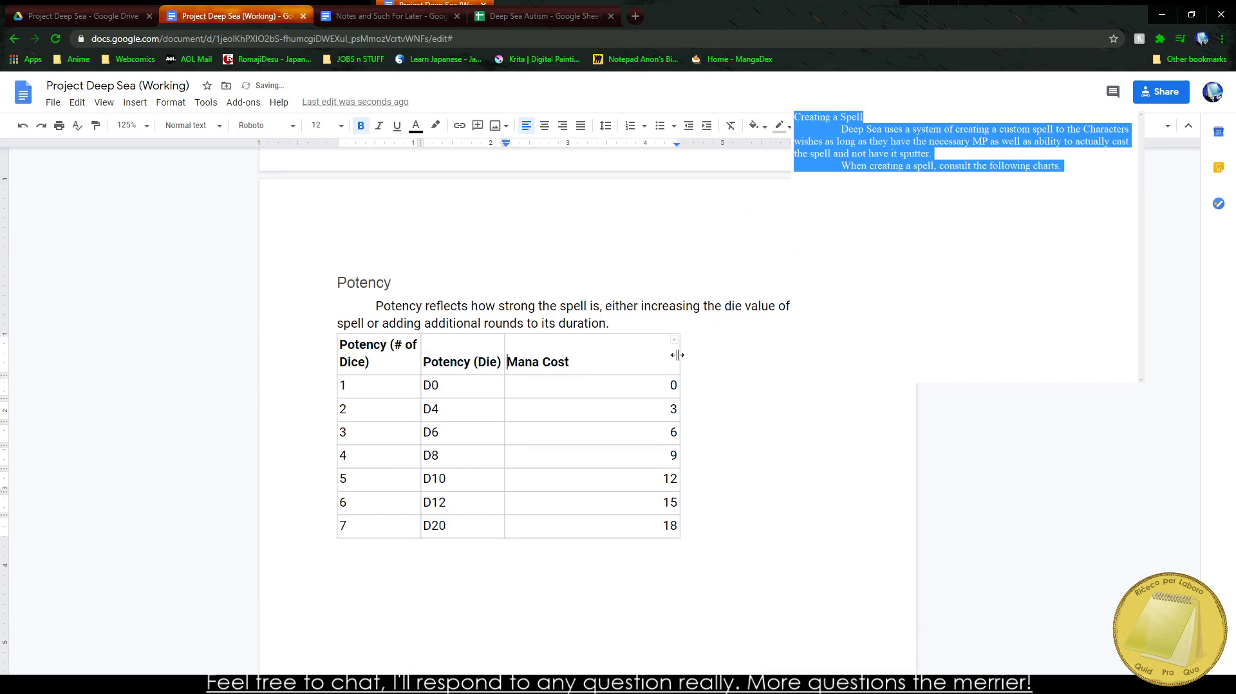
{"action": "left_click", "coordinate": [651, 356]}
{"action": "left_click_drag", "start_coordinate": [679, 353], "coordinate": [379, 327]}
Step: Cut the Potency description down to the single sentence "Potency reflects how strong the spell is."
{"action": "left_click", "coordinate": [617, 325]}
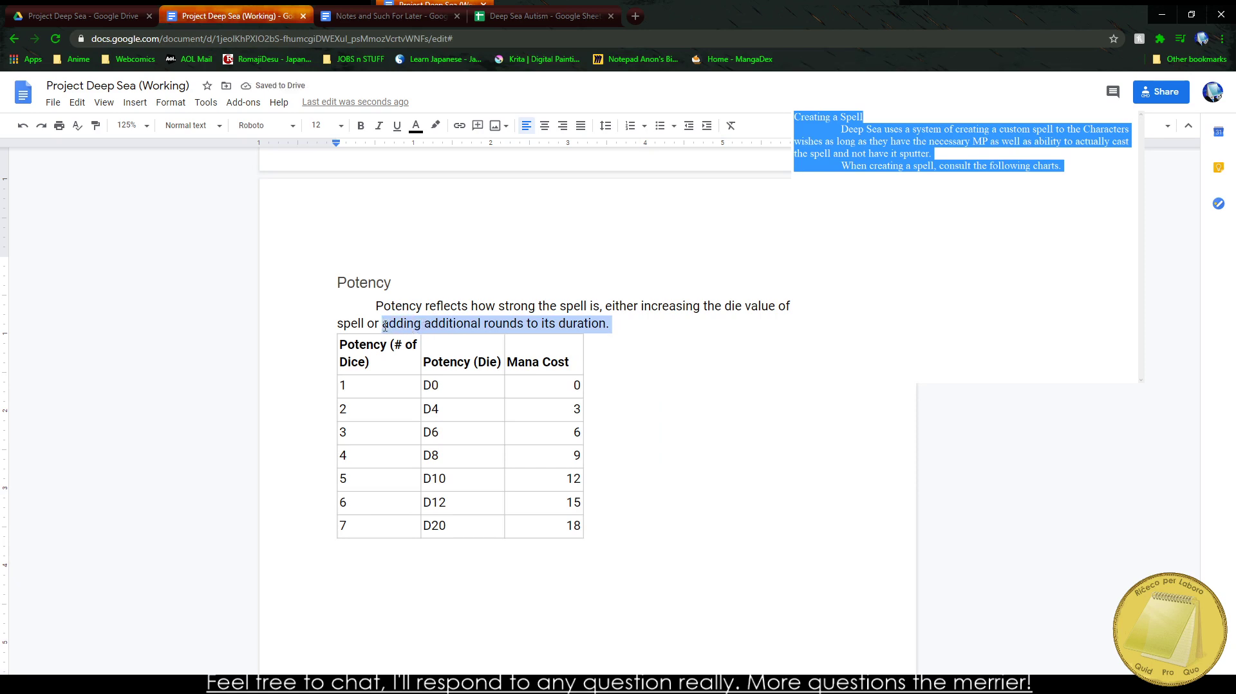
{"action": "left_click", "coordinate": [666, 326]}
{"action": "left_click_drag", "start_coordinate": [667, 326], "coordinate": [641, 306]}
{"action": "type", "text": "increas"}
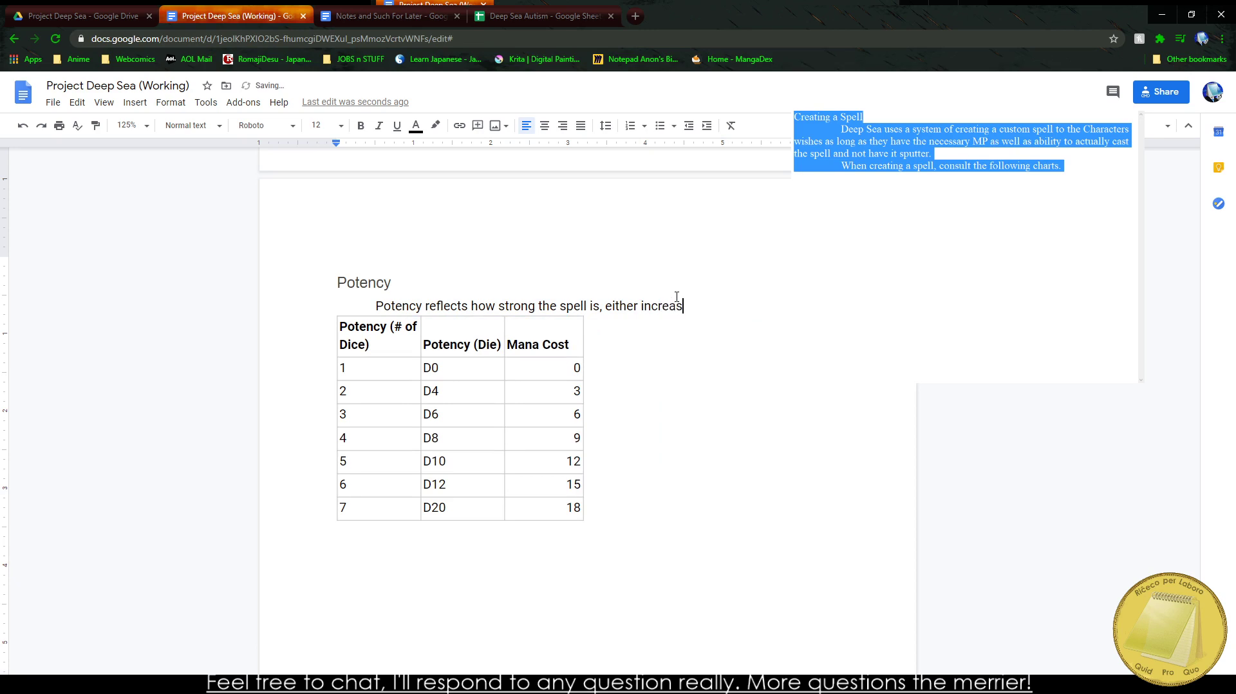
{"action": "type", "text": "ing the number of "}
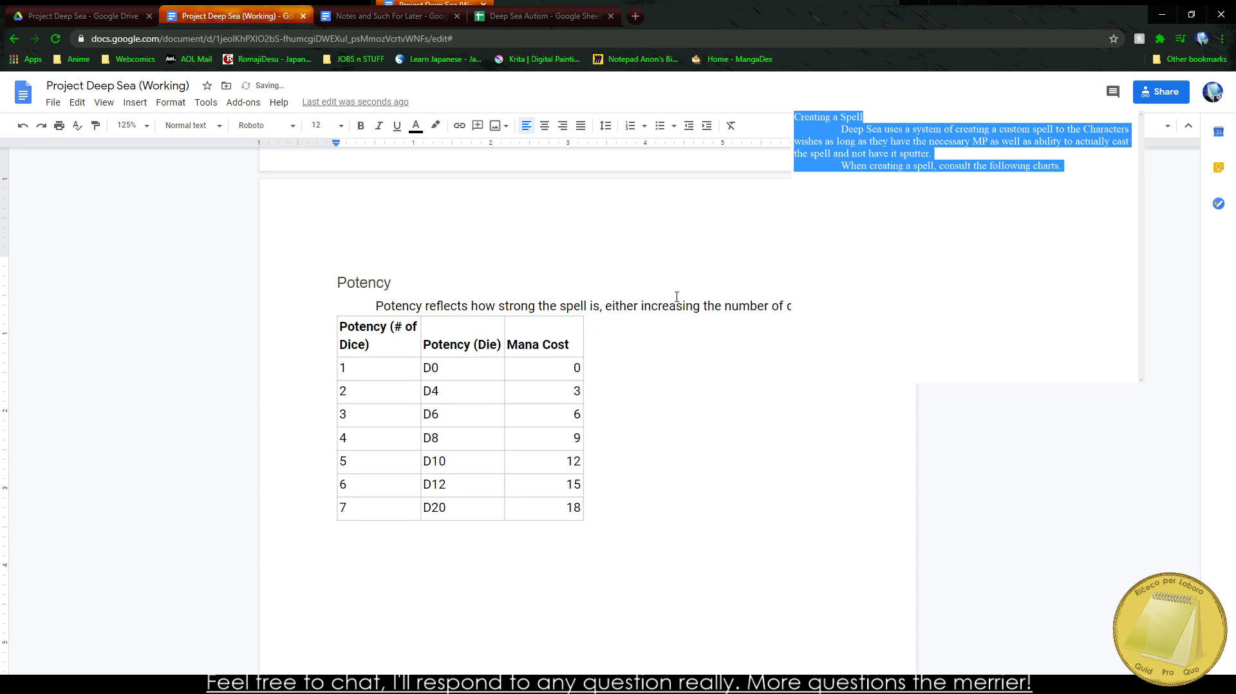
{"action": "type", "text": "rolled a"}
{"action": "key", "text": "BackSpace"}
{"action": "key", "text": "BackSpace"}
{"action": "key", "text": "ctrl+BackSpace"}
{"action": "key", "text": "BackSpace"}
{"action": "key", "text": "BackSpace"}
{"action": "key", "text": "BackSpace"}
{"action": "key", "text": "BackSpace"}
{"action": "key", "text": "BackSpace"}
{"action": "key", "text": "BackSpace"}
{"action": "key", "text": "BackSpace"}
{"action": "key", "text": "BackSpace"}
{"action": "key", "text": "BackSpace"}
{"action": "key", "text": "BackSpace"}
{"action": "key", "text": "BackSpace"}
{"action": "key", "text": "BackSpace"}
{"action": "key", "text": "BackSpace"}
{"action": "key", "text": "BackSpace"}
{"action": "key", "text": "BackSpace"}
{"action": "key", "text": "BackSpace"}
{"action": "key", "text": "BackSpace"}
{"action": "key", "text": "BackSpace"}
{"action": "key", "text": "BackSpace"}
{"action": "key", "text": "BackSpace"}
{"action": "type", "text": ". "}
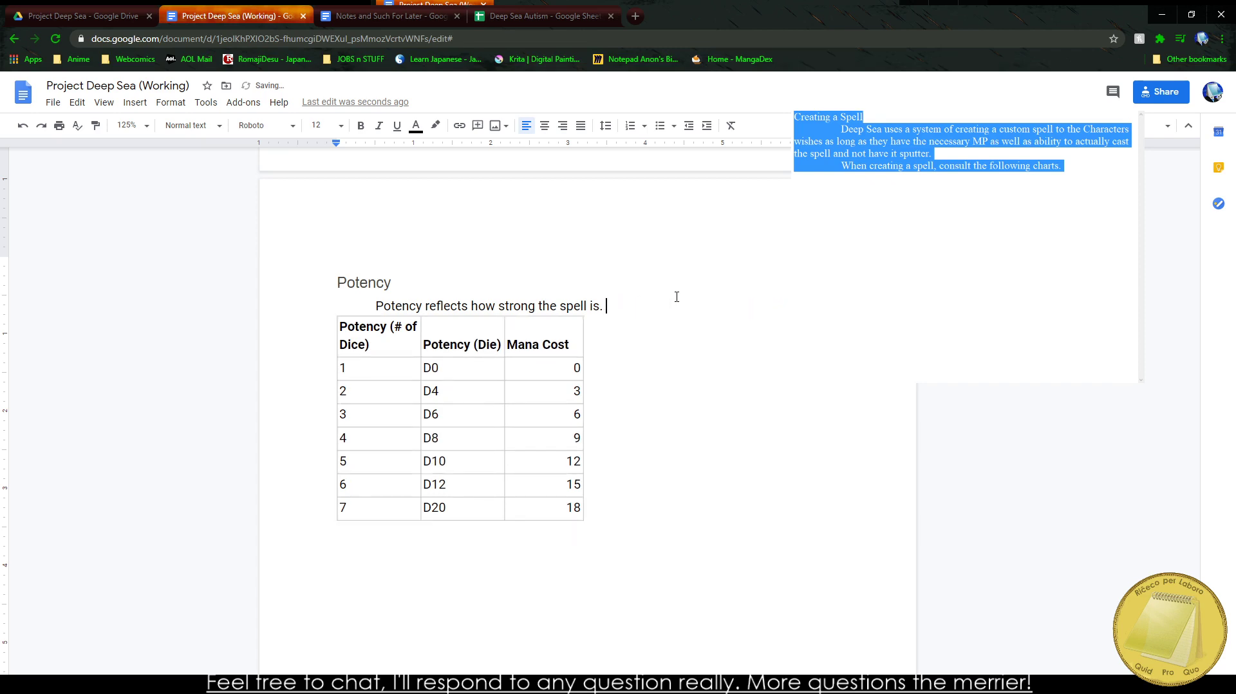
Step: Start a second Potency sentence saying that the Character can buy a # of Dice and the Size of the Dice
{"action": "type", "text": "The Character can buy"}
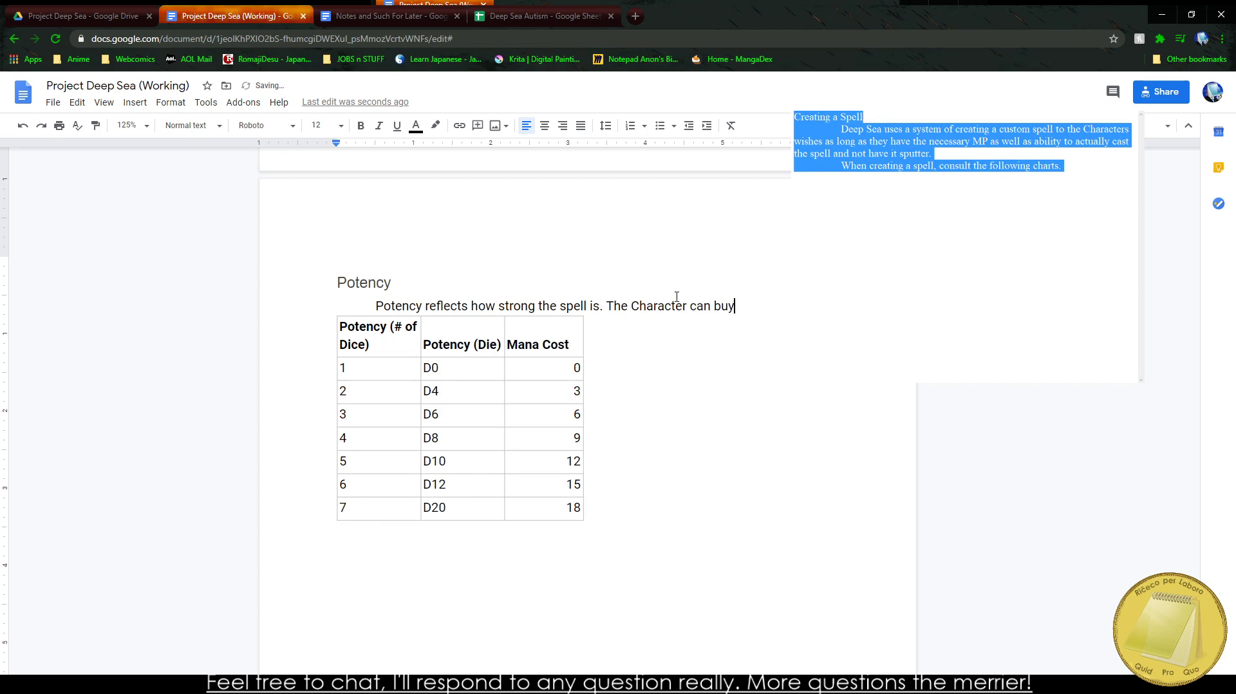
{"action": "type", "text": " a # of Dic the Sis"}
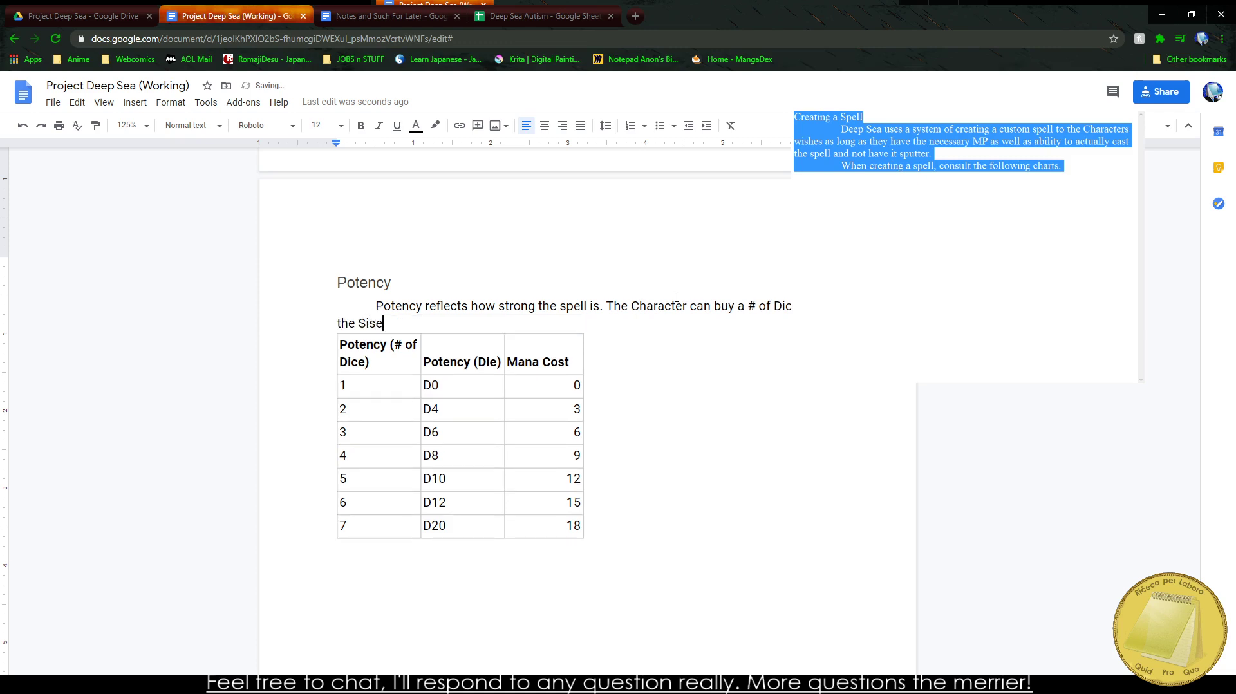
{"action": "key", "text": "BackSpace"}
{"action": "type", "text": "ze of the Dice "}
Step: Finish the Potency sentence with "independently from one another to determine the overall power of the Spell."
{"action": "type", "text": "indepe"}
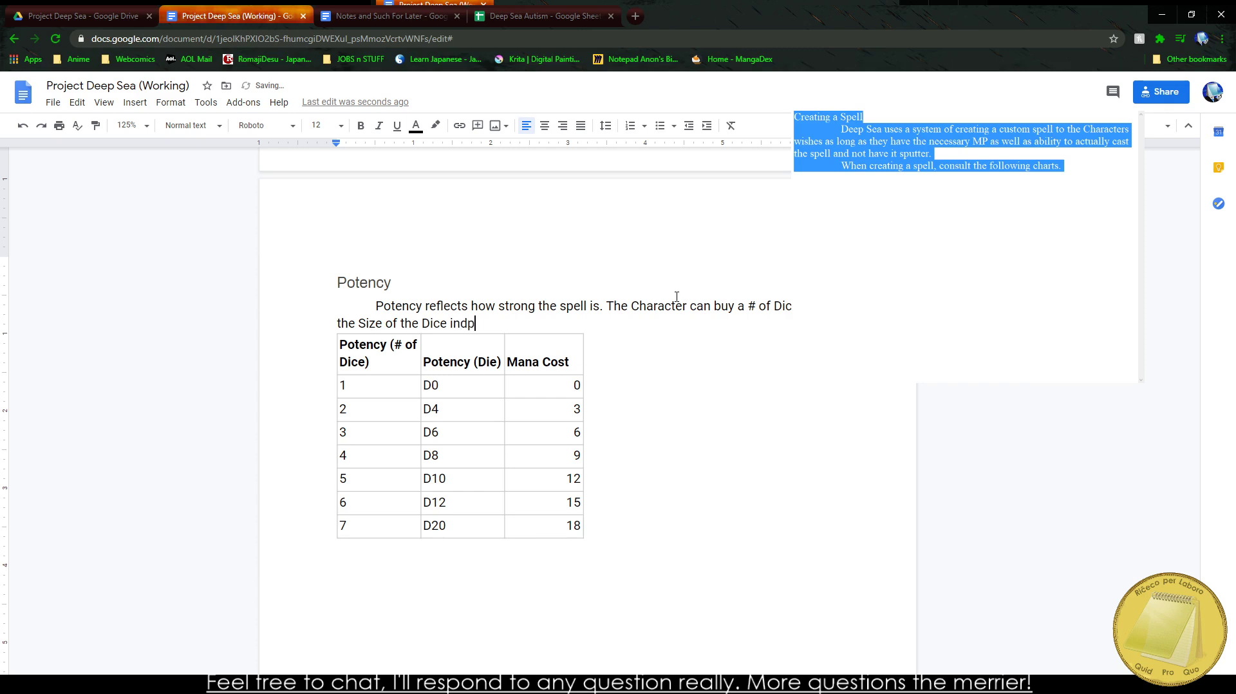
{"action": "type", "text": "ndently"}
{"action": "key", "text": "BackSpace"}
{"action": "key", "text": "BackSpace"}
{"action": "key", "text": "BackSpace"}
{"action": "key", "text": "BackSpace"}
{"action": "type", "text": "y"}
{"action": "key", "text": "BackSpace"}
{"action": "type", "text": "ntly from one aothe"}
{"action": "key", "text": "BackSpace"}
{"action": "key", "text": "BackSpace"}
{"action": "key", "text": "BackSpace"}
{"action": "key", "text": "BackSpace"}
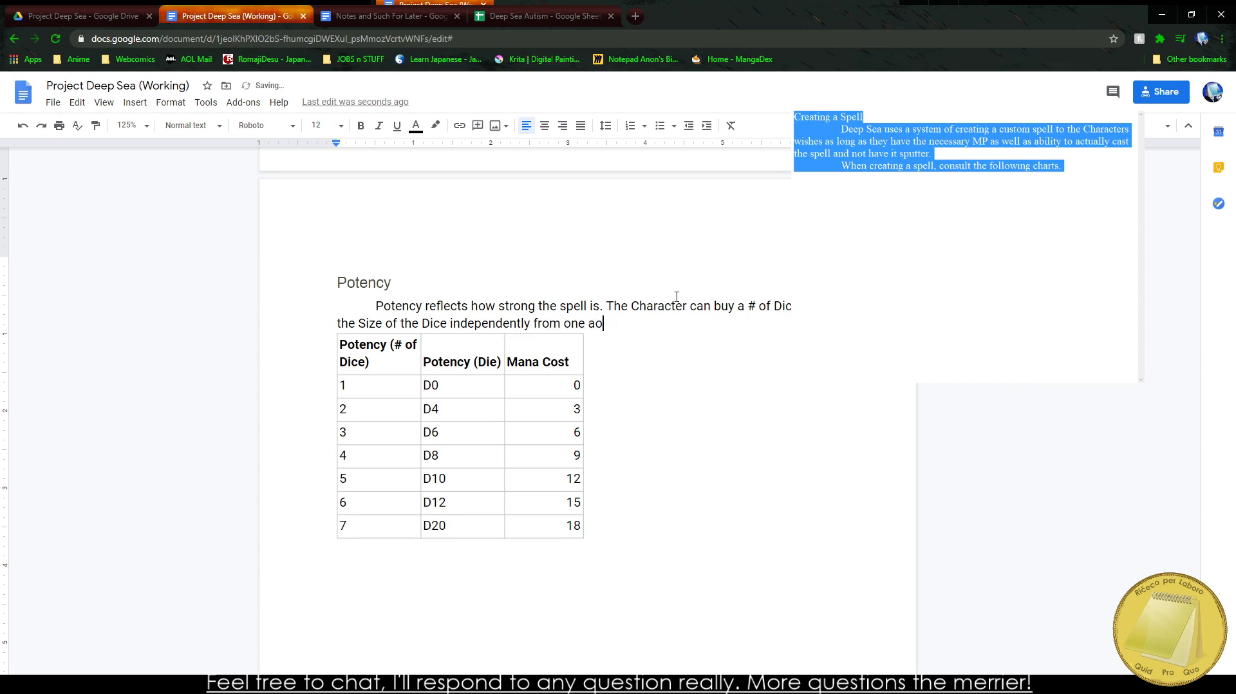
{"action": "type", "text": "nother to determine the "}
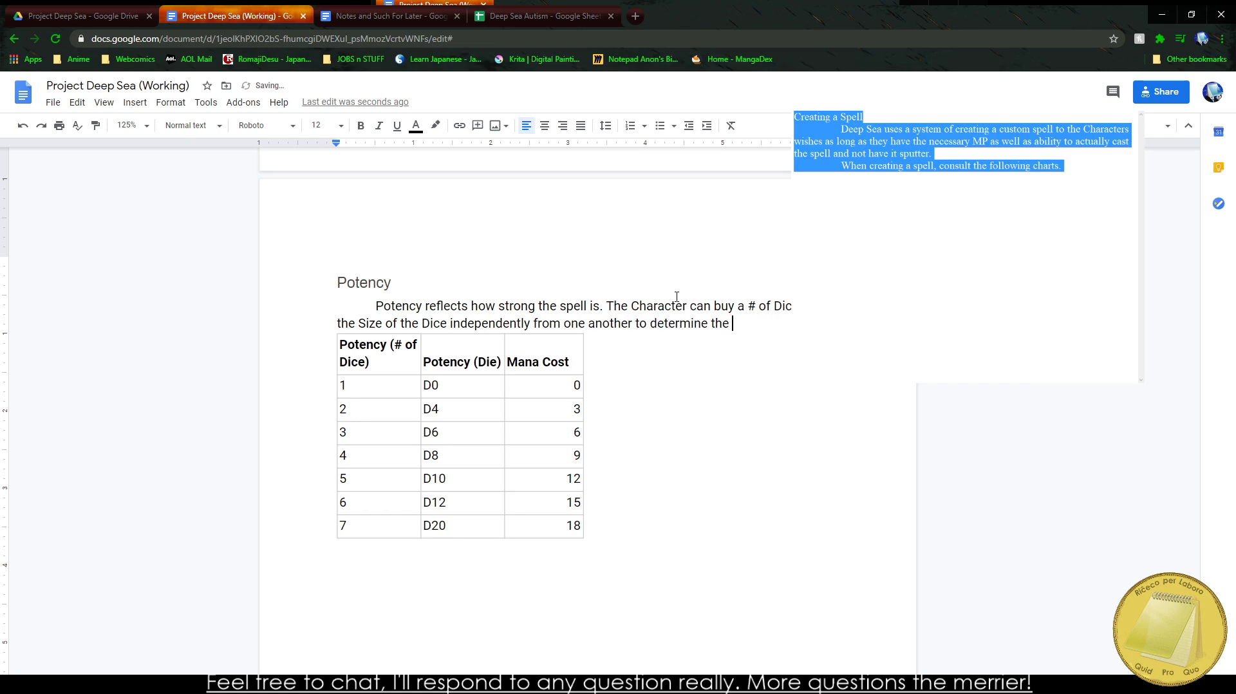
{"action": "type", "text": "overall power of the Spell"}
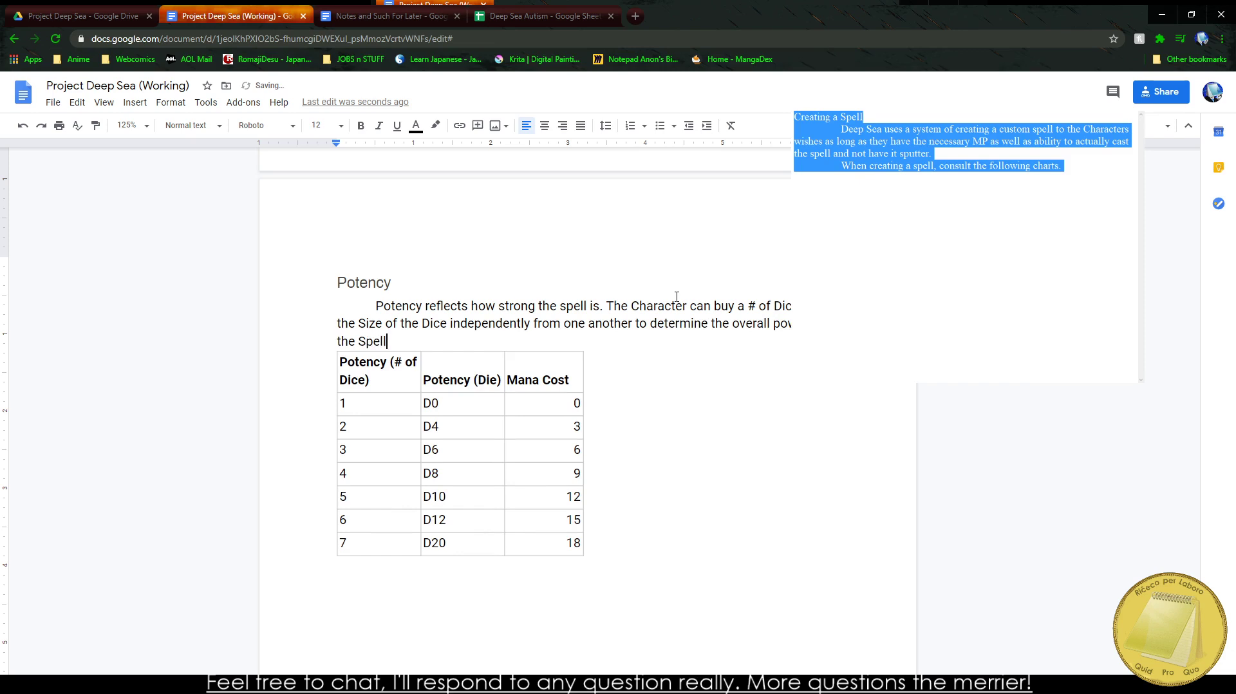
{"action": "type", "text": "."}
Step: Insert a footnote after the word "another" in the Potency description
{"action": "right_click", "coordinate": [627, 324]}
{"action": "key", "text": "Escape"}
{"action": "left_click", "coordinate": [170, 102]}
{"action": "mouse_move", "coordinate": [136, 102]}
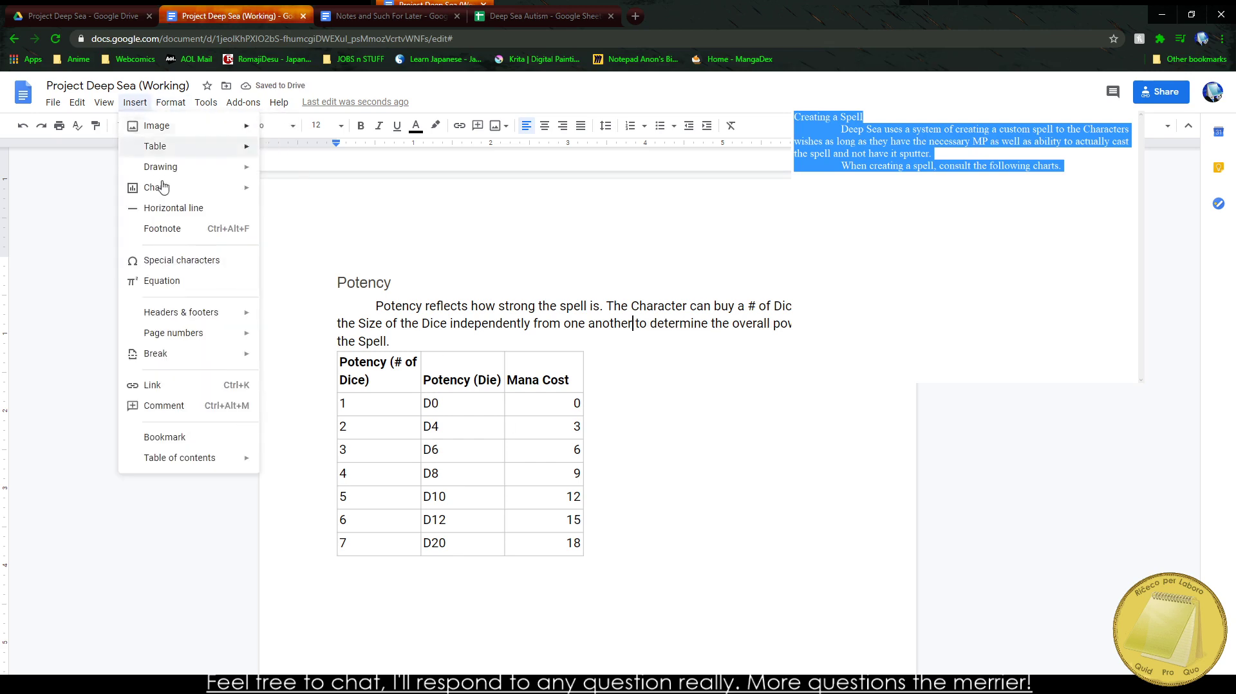
{"action": "left_click", "coordinate": [188, 229]}
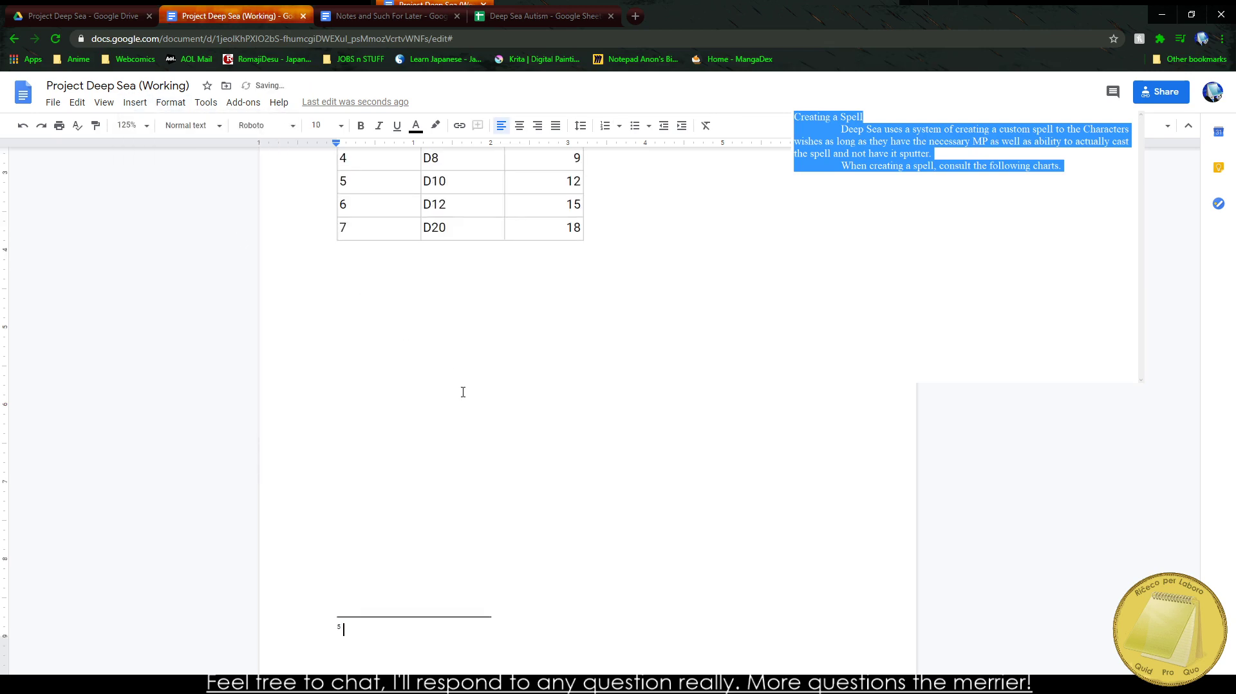
Step: Begin the footnote with "For example, a 4d6 Spell costs (9 + 6 = 15 Mana"
{"action": "type", "text": "For example"}
{"action": "type", "text": ", I"}
{"action": "key", "text": "BackSpace"}
{"action": "key", "text": "BackSpace"}
{"action": "type", "text": "a 4d6 Spell"}
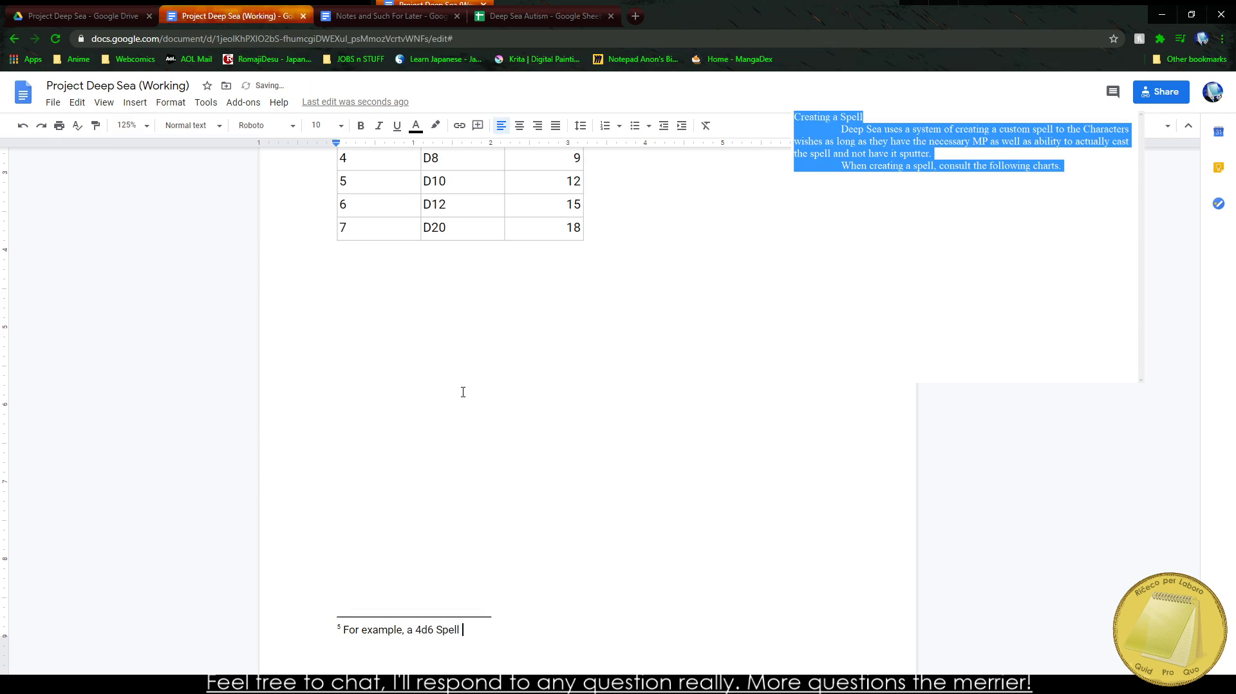
{"action": "type", "text": " costs "}
{"action": "type", "text": " (0"}
{"action": "key", "text": "BackSpace"}
{"action": "key", "text": "BackSpace"}
{"action": "type", "text": "9"}
{"action": "scroll", "coordinate": [363, 331], "scroll_direction": "up", "scroll_amount": 1}
{"action": "type", "text": "+ 6"}
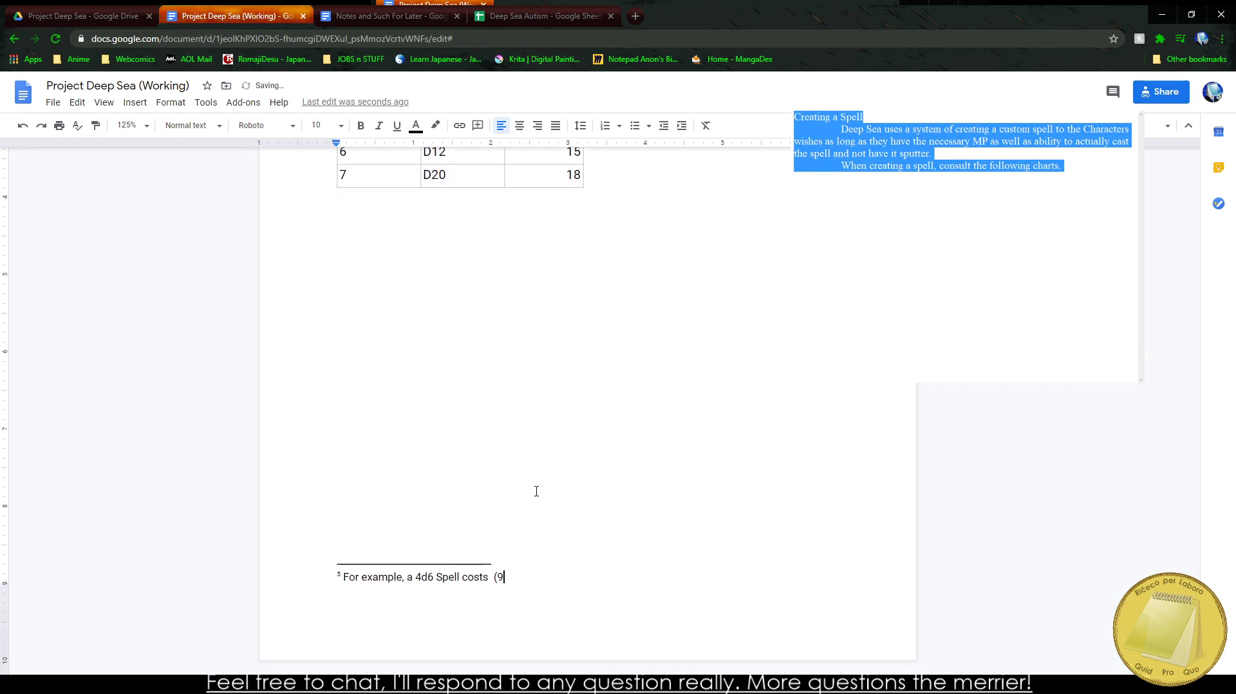
{"action": "type", "text": "5"}
{"action": "type", "text": "15 Mana"}
Step: Close the parenthesis in the footnote and continue with "to fully cast. Quite a lot, but a"
{"action": "type", "text": ") to sug"}
{"action": "key", "text": "BackSpace"}
{"action": "key", "text": "BackSpace"}
{"action": "key", "text": "BackSpace"}
{"action": "type", "text": "fully ccast"}
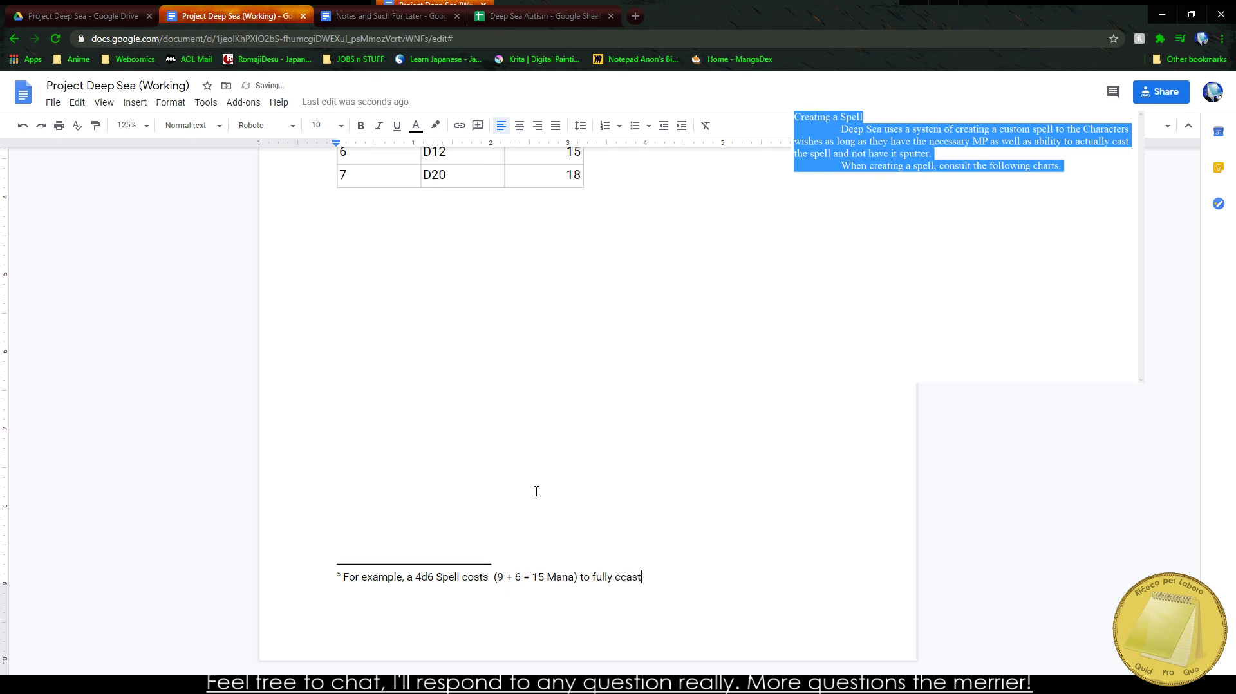
{"action": "key", "text": "BackSpace"}
{"action": "key", "text": "BackSpace"}
{"action": "key", "text": "BackSpace"}
{"action": "key", "text": "BackSpace"}
{"action": "type", "text": "ast. Quite a lot, but a "}
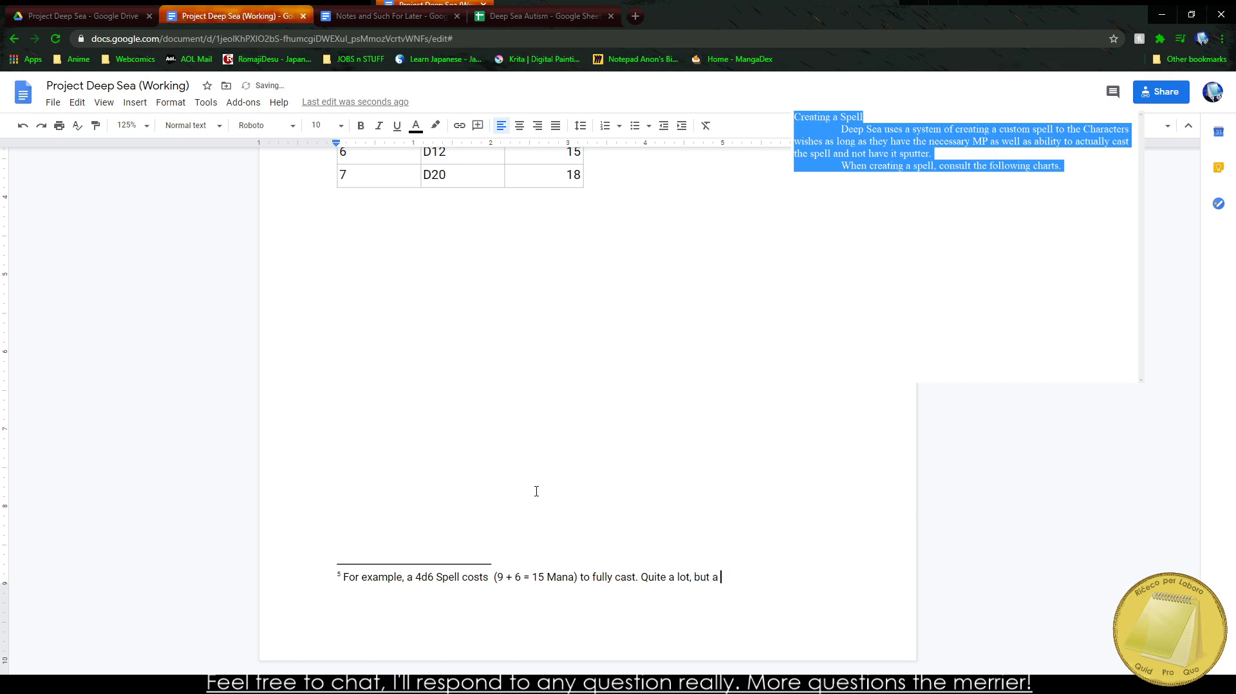
Step: Add the comparison "6d4 (15 + 3 = 18 Mana)." to the end of the footnote
{"action": "type", "text": "6d4"}
{"action": "scroll", "coordinate": [536, 491], "scroll_direction": "up", "scroll_amount": 5}
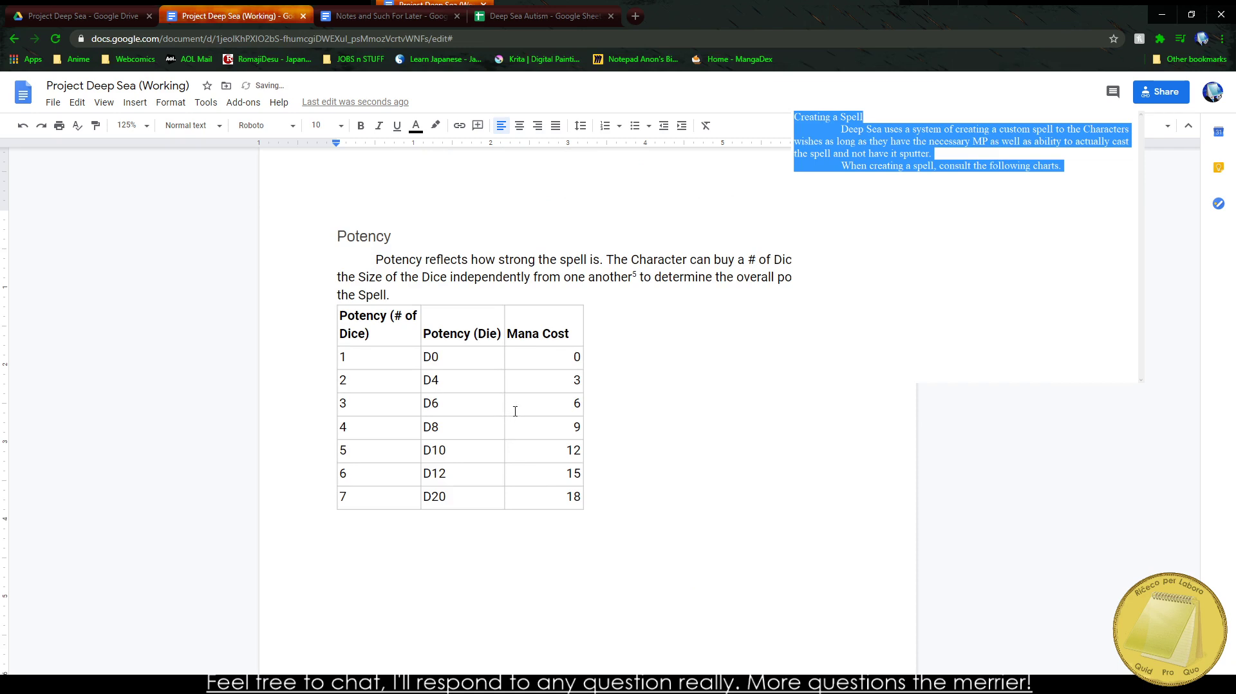
{"action": "scroll", "coordinate": [637, 484], "scroll_direction": "down", "scroll_amount": 5}
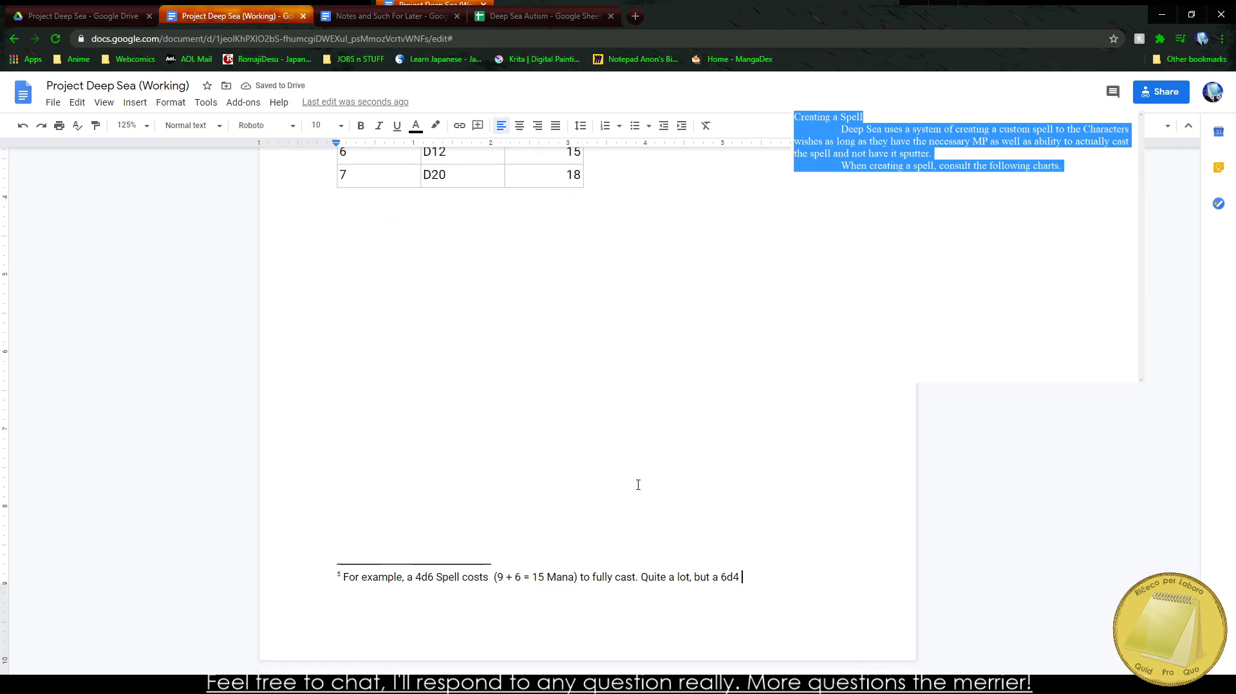
{"action": "type", "text": "(15 + 3"}
{"action": "key", "text": "BackSpace"}
{"action": "type", "text": "= 18"}
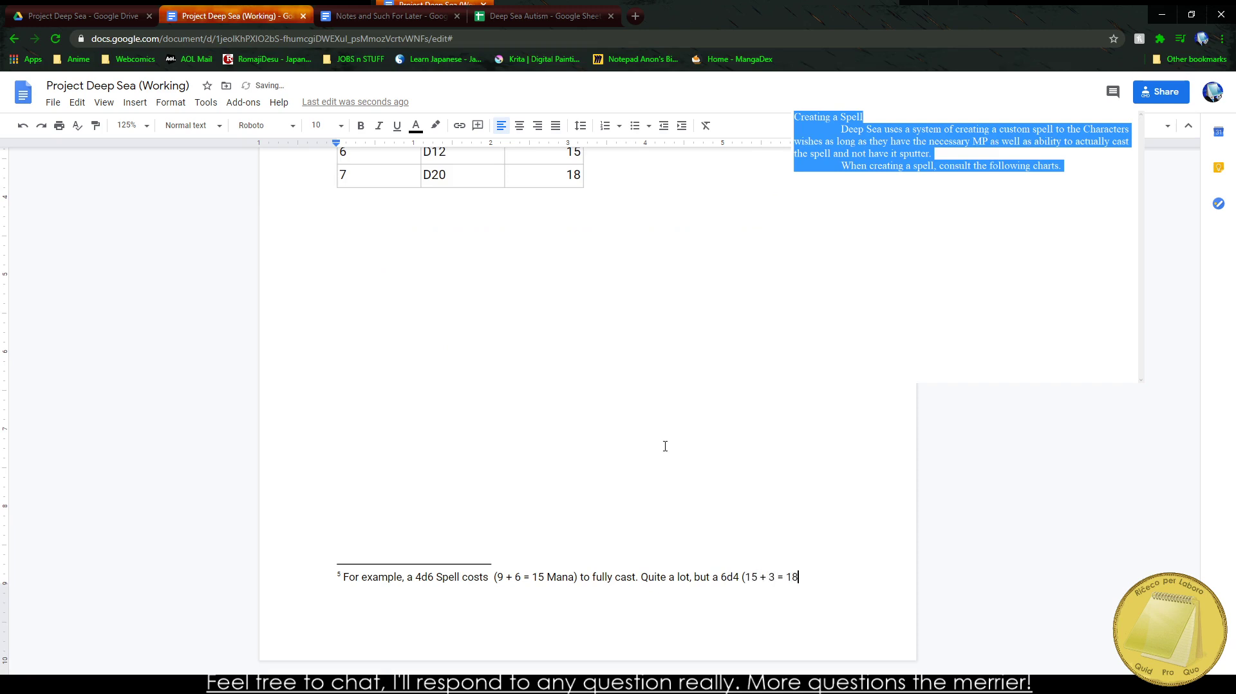
{"action": "type", "text": " Mana)"}
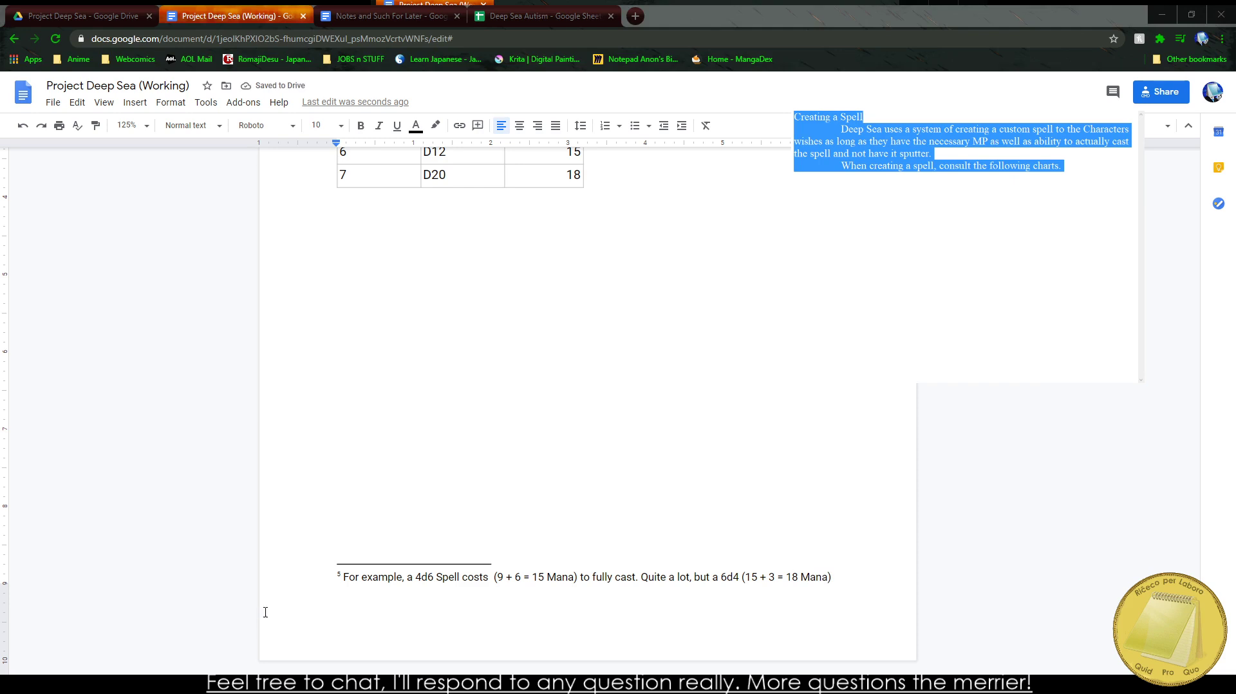
{"action": "left_click", "coordinate": [394, 577]}
{"action": "left_click_drag", "start_coordinate": [829, 599], "coordinate": [840, 600]}
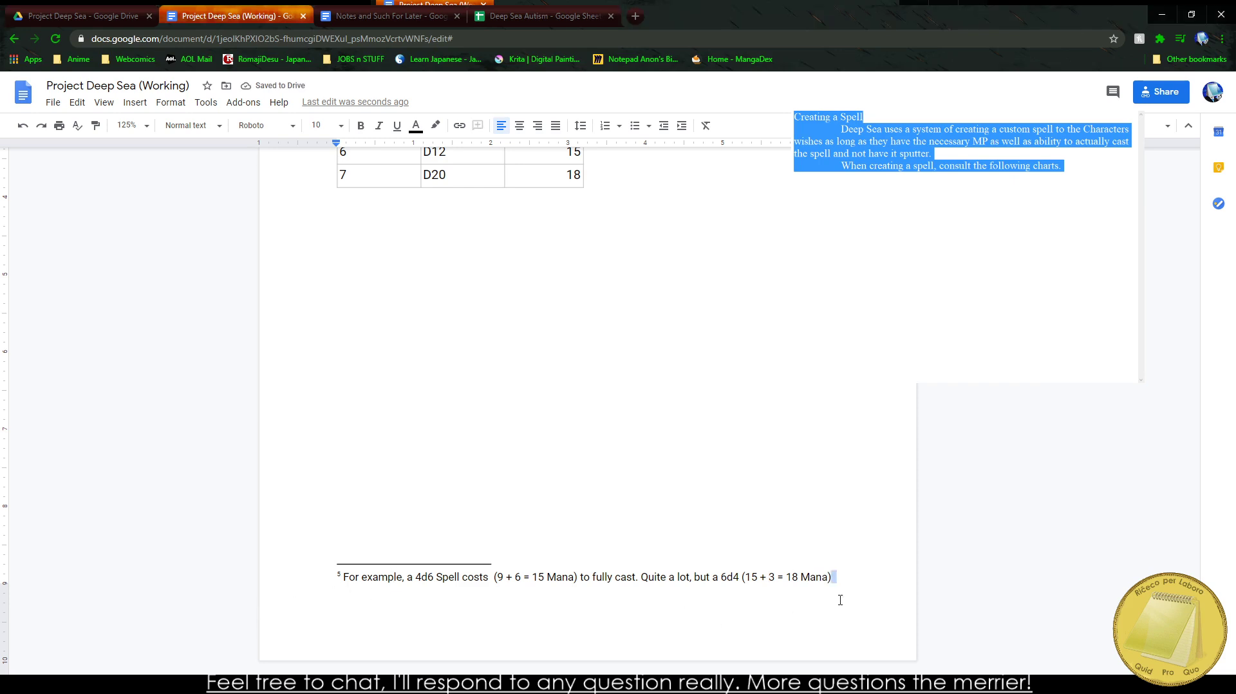
{"action": "type", "text": "."}
Step: Add a new footnote line reading "The goal is to find what is most comfortable and effective for the spell in question."
{"action": "key", "text": "Return"}
{"action": "type", "text": "The"}
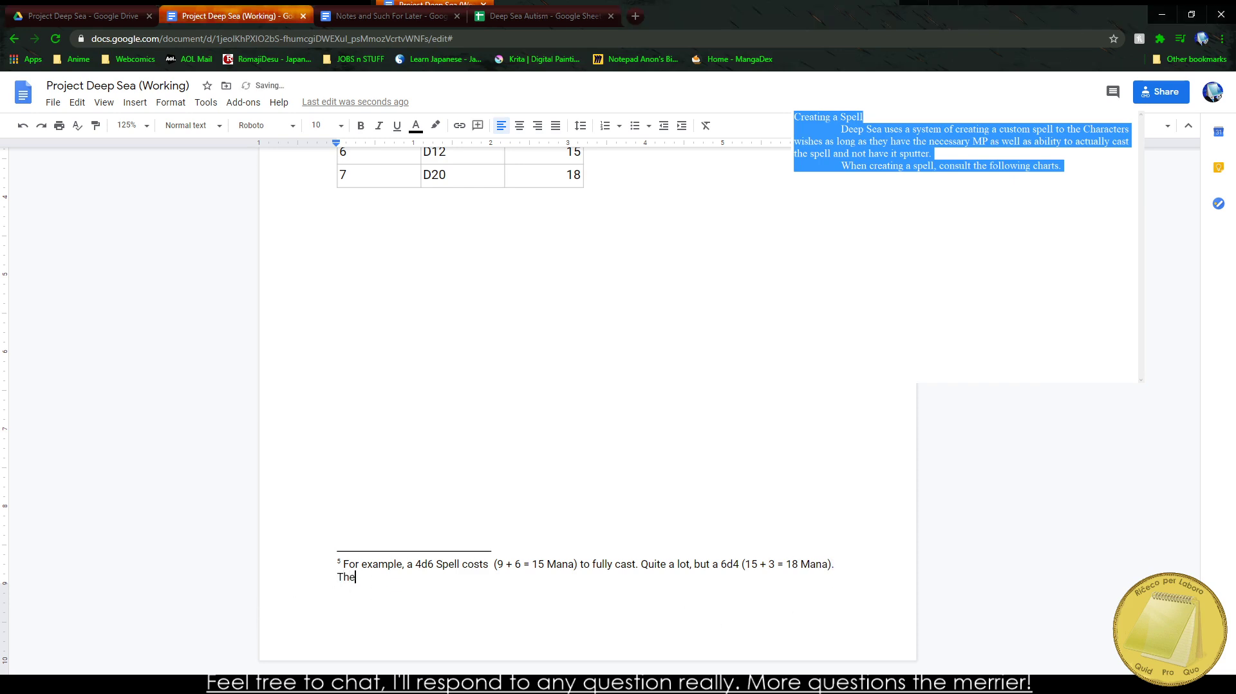
{"action": "type", "text": " goal is to find what is most comf"}
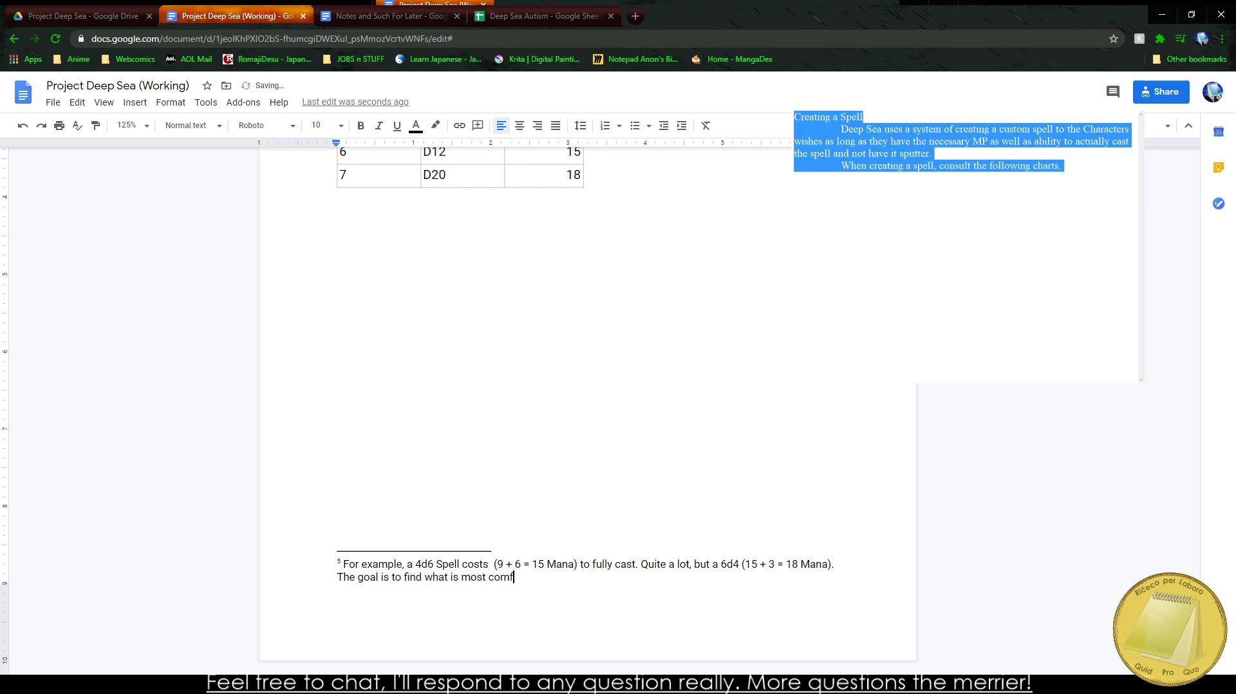
{"action": "type", "text": "ortable and effective for the spel"}
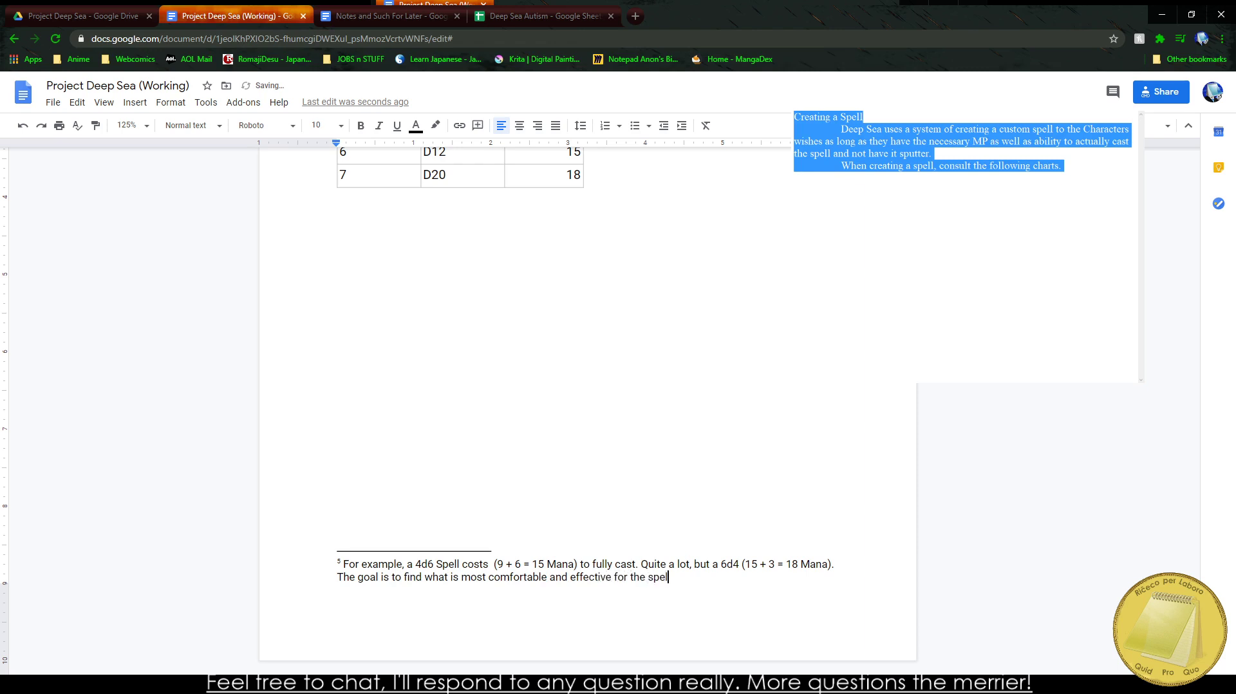
{"action": "type", "text": "l in question."}
Step: Rename the first two column headers of the Potency table to "# of Dice" and "Size of Dice"
{"action": "scroll", "coordinate": [585, 548], "scroll_direction": "up", "scroll_amount": 4}
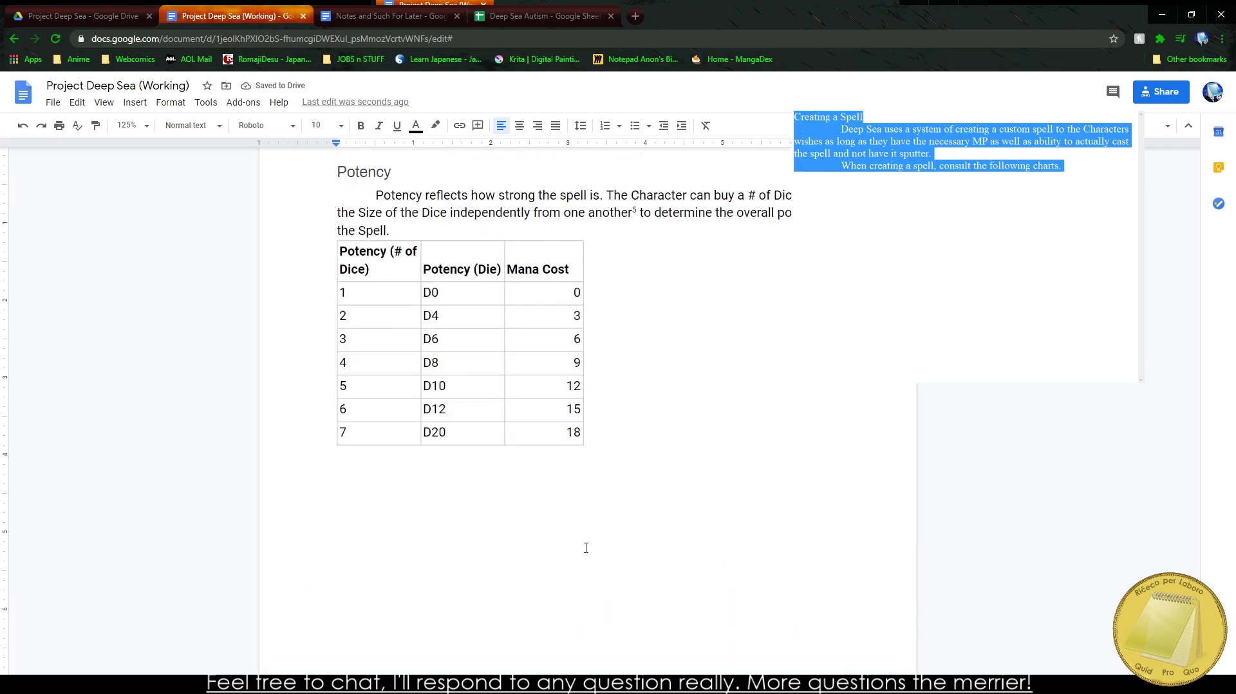
{"action": "left_click_drag", "start_coordinate": [359, 259], "coordinate": [538, 422]}
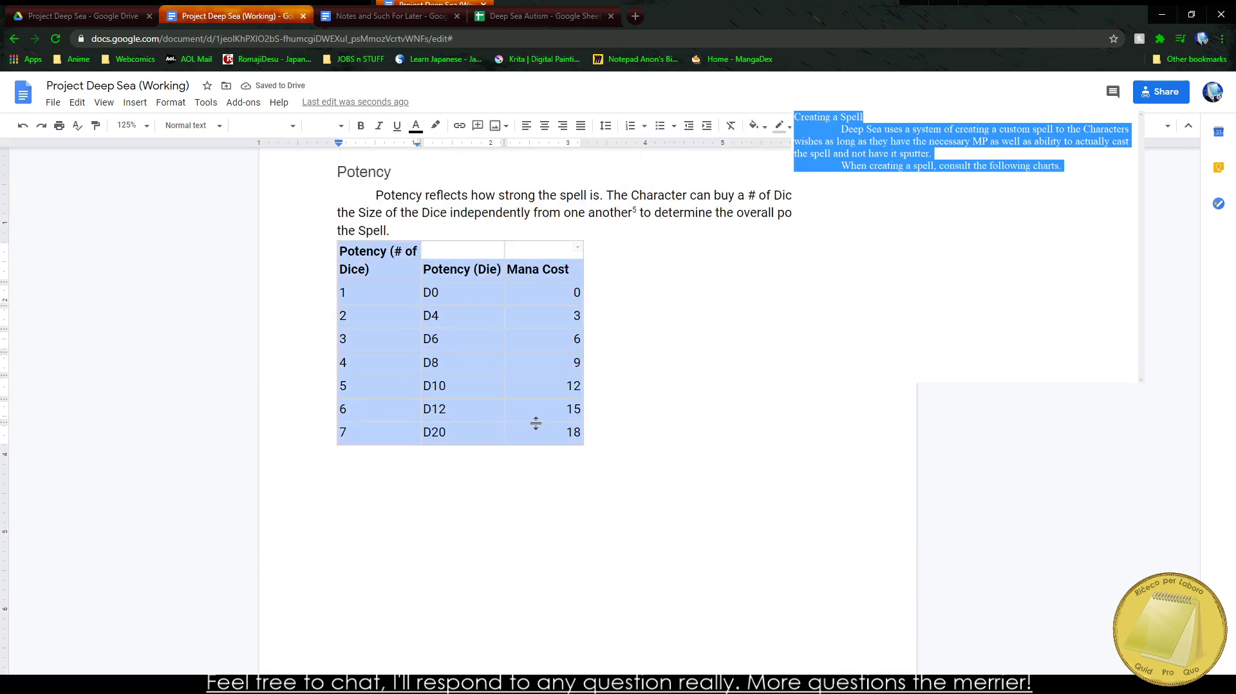
{"action": "triple_click", "coordinate": [363, 259]}
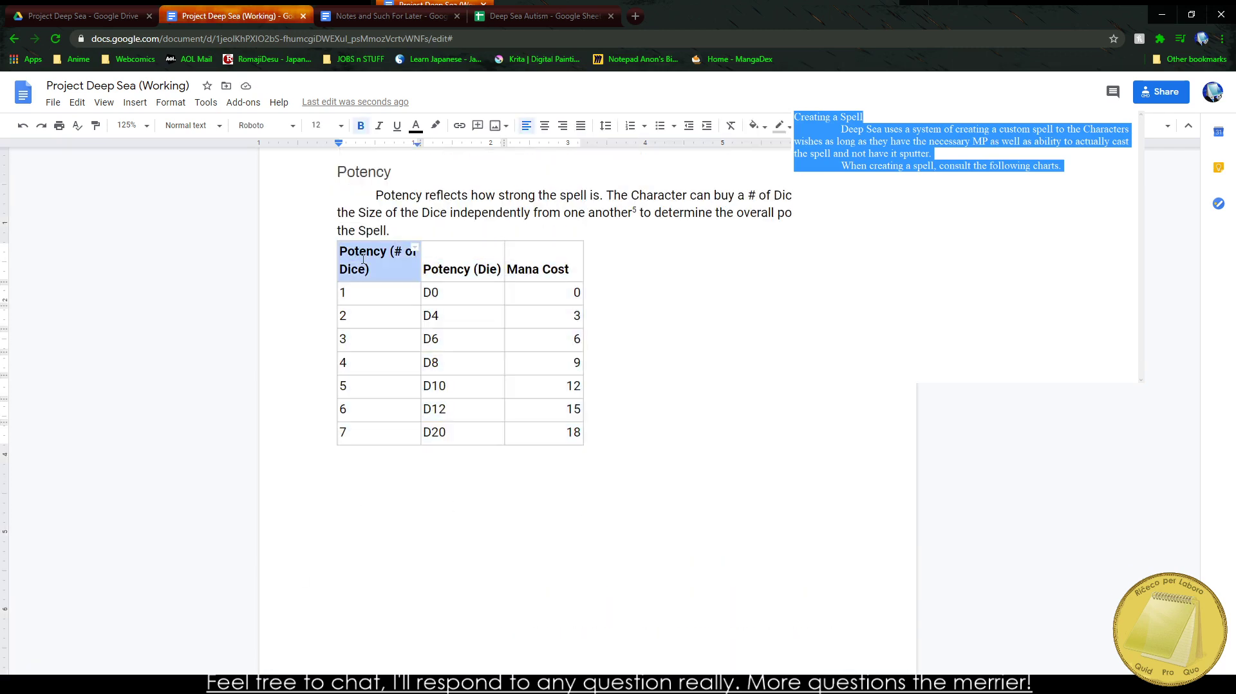
{"action": "type", "text": "# of Dice"}
{"action": "key", "text": "Tab"}
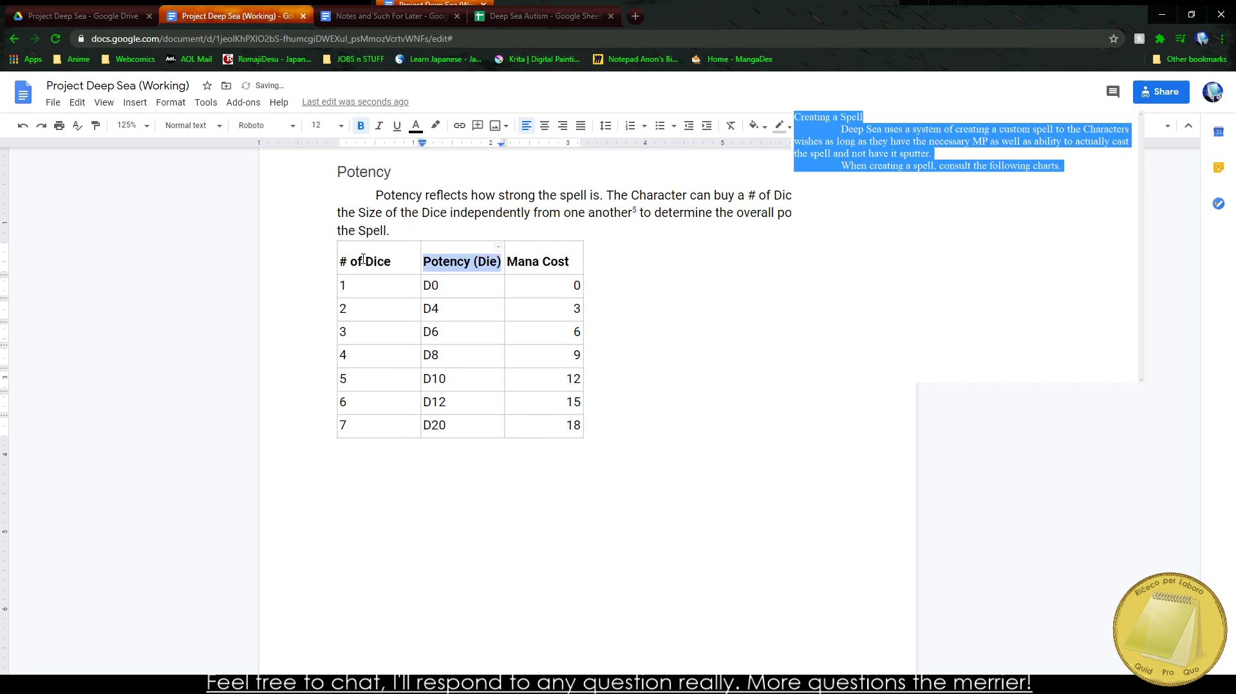
{"action": "type", "text": "Siz"}
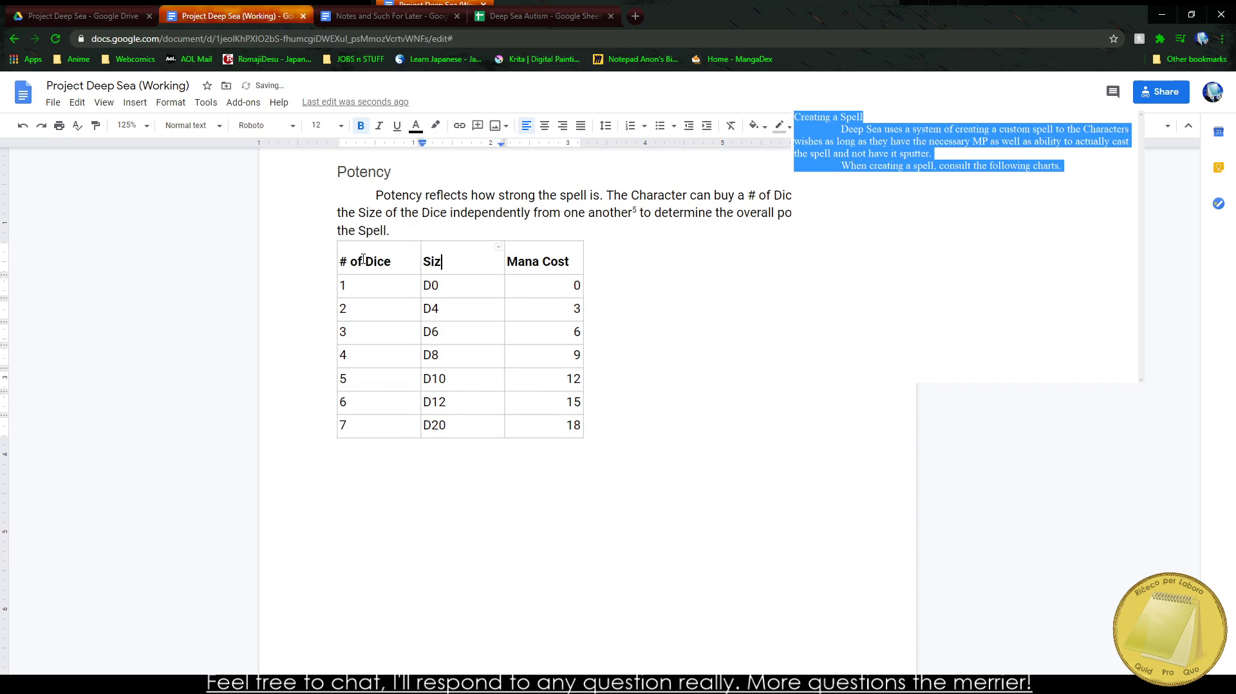
{"action": "type", "text": "e off"}
{"action": "key", "text": "BackSpace"}
{"action": "type", "text": "Dice"}
Step: Format the whole Potency table with a black border, middle vertical cell alignment and centered table alignment
{"action": "left_click_drag", "start_coordinate": [364, 260], "coordinate": [528, 425]}
{"action": "right_click", "coordinate": [528, 425]}
{"action": "left_click", "coordinate": [619, 613]}
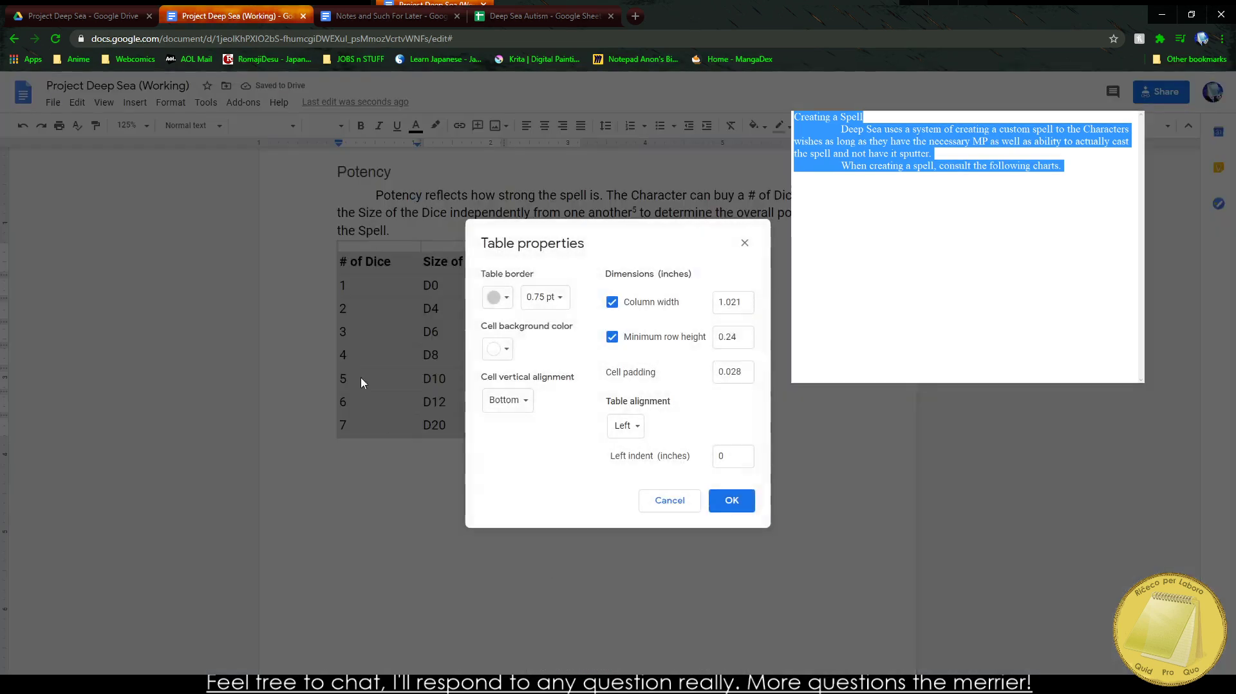
{"action": "left_click", "coordinate": [493, 296]}
{"action": "left_click", "coordinate": [501, 326]}
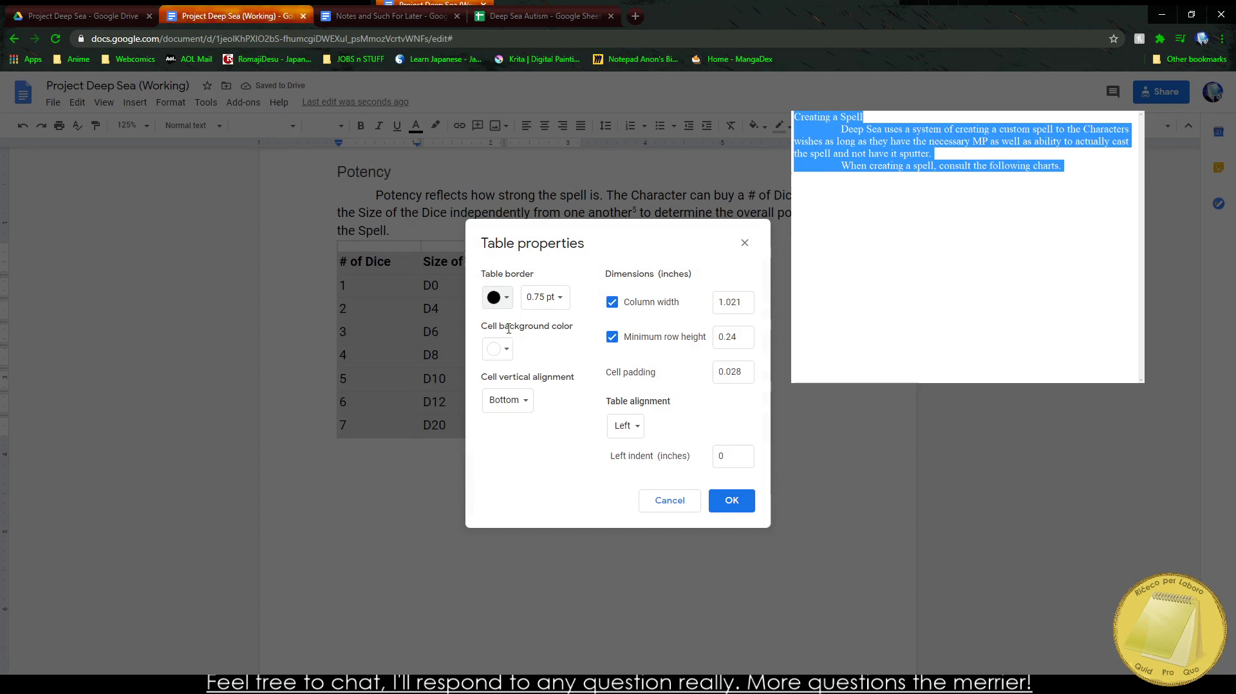
{"action": "left_click", "coordinate": [526, 405]}
{"action": "left_click", "coordinate": [521, 379]}
{"action": "left_click", "coordinate": [625, 426]}
{"action": "left_click", "coordinate": [627, 444]}
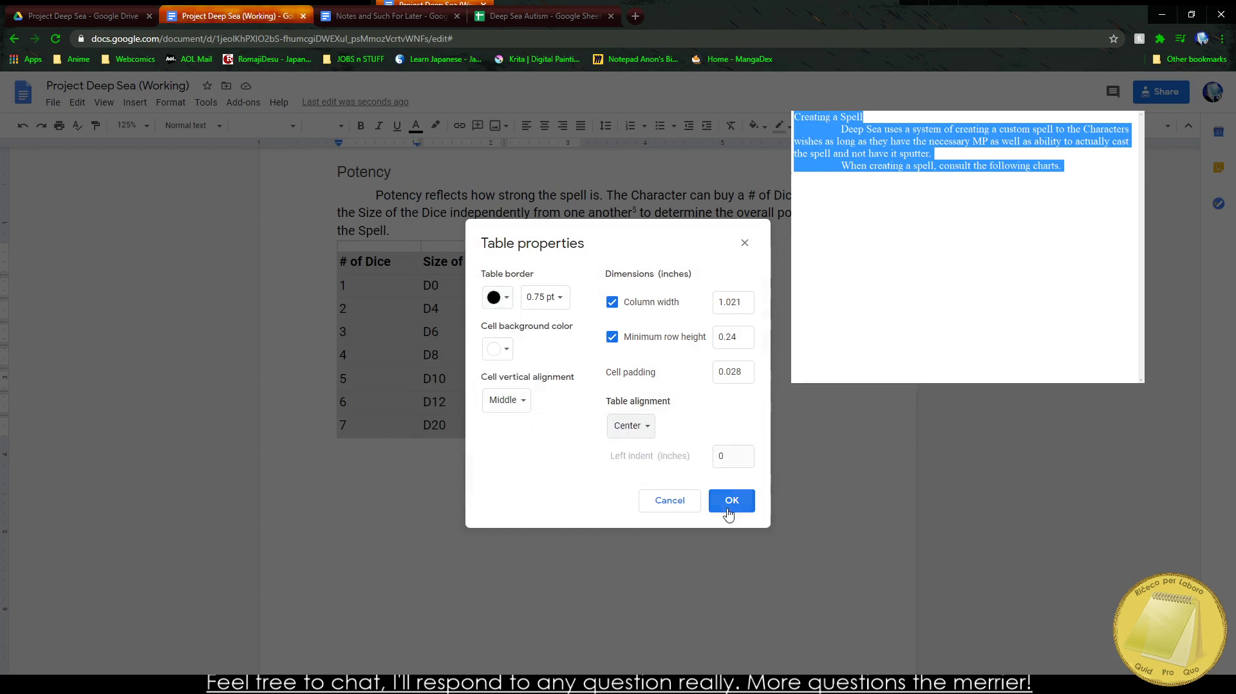
{"action": "left_click", "coordinate": [734, 501]}
Step: Switch to the "Notes and Such For Later" document and find the mana cost tables for distance from caster and radius
{"action": "scroll", "coordinate": [441, 544], "scroll_direction": "down", "scroll_amount": 3}
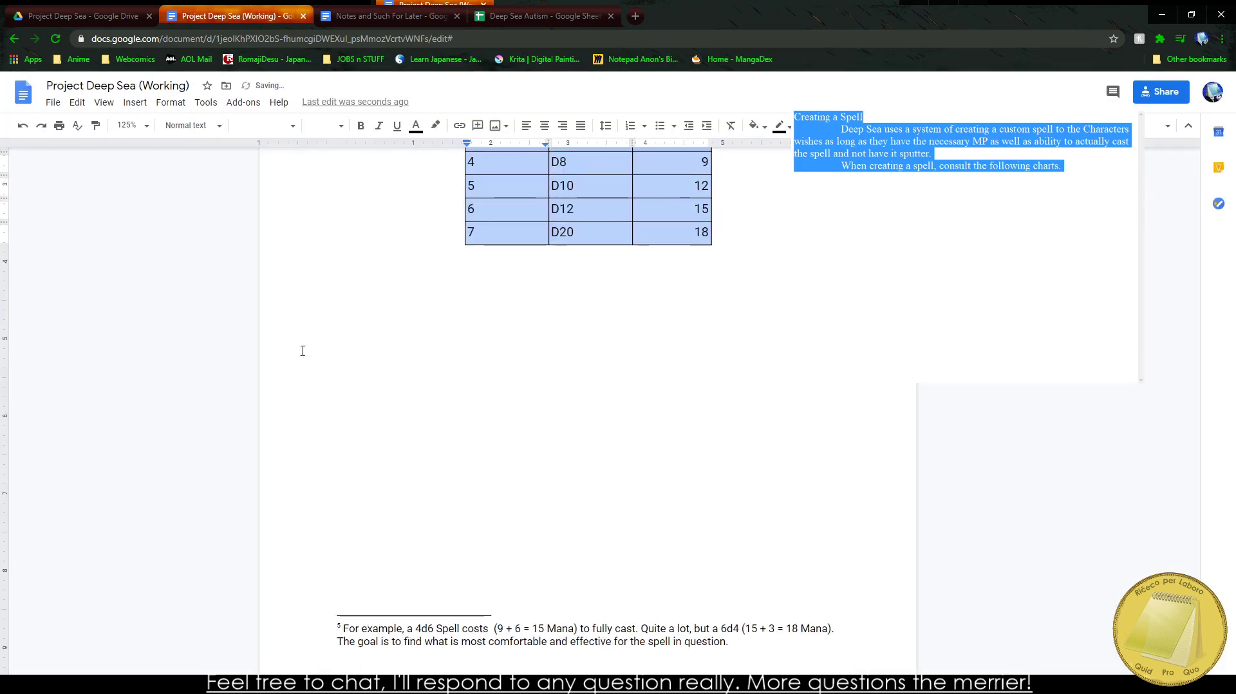
{"action": "left_click", "coordinate": [387, 15]}
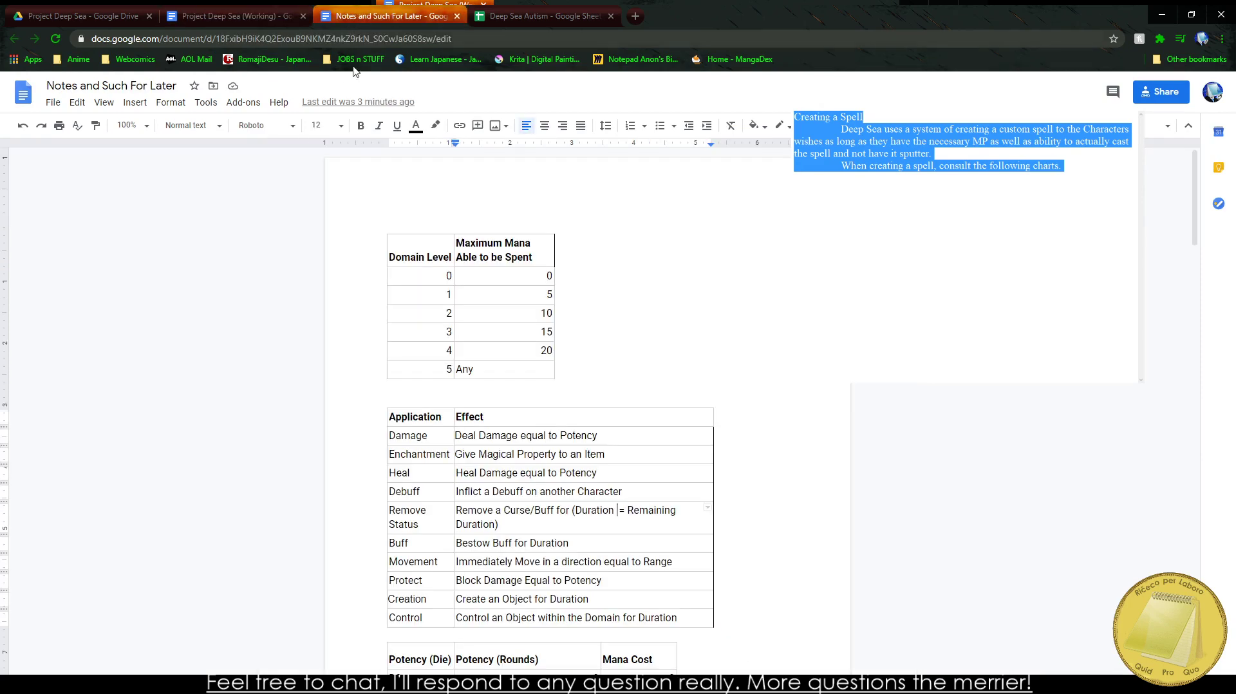
{"action": "scroll", "coordinate": [438, 237], "scroll_direction": "down", "scroll_amount": 5}
{"action": "scroll", "coordinate": [438, 236], "scroll_direction": "down", "scroll_amount": 7}
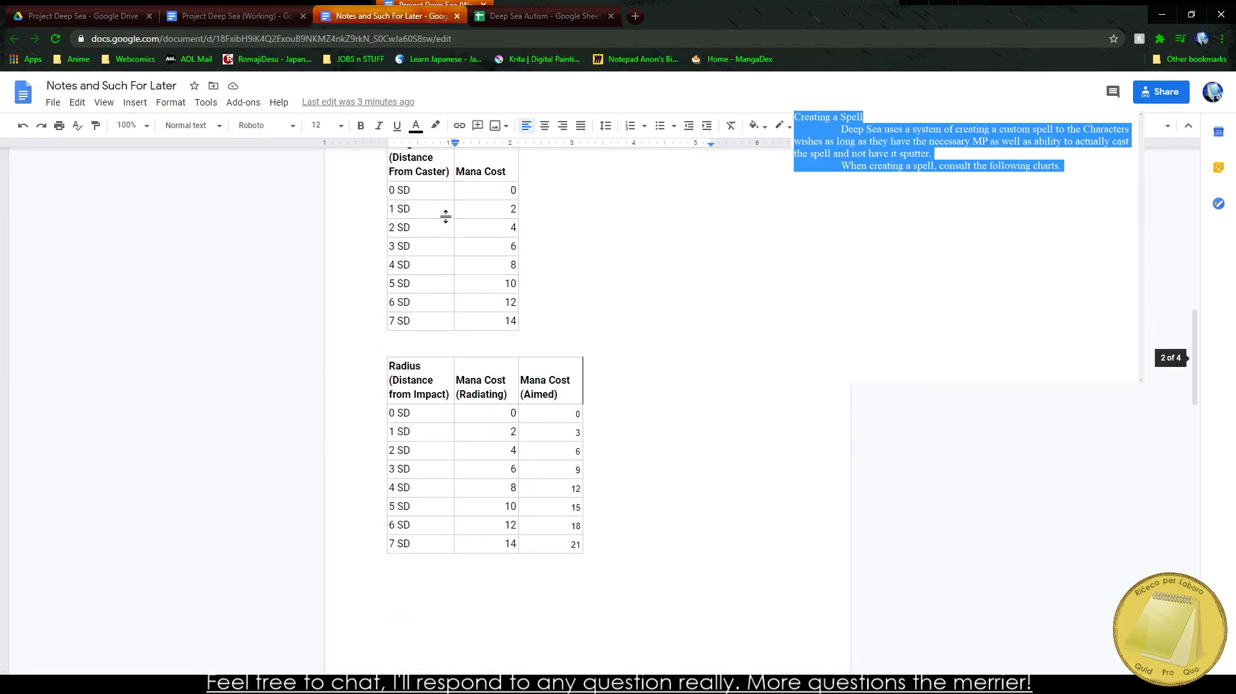
Step: Copy the Range mana cost table from the Notes and Such For Later document into Project Deep Sea (Working) below the Potency table
{"action": "left_click_drag", "start_coordinate": [451, 220], "coordinate": [502, 388]}
{"action": "key", "text": "ctrl+c"}
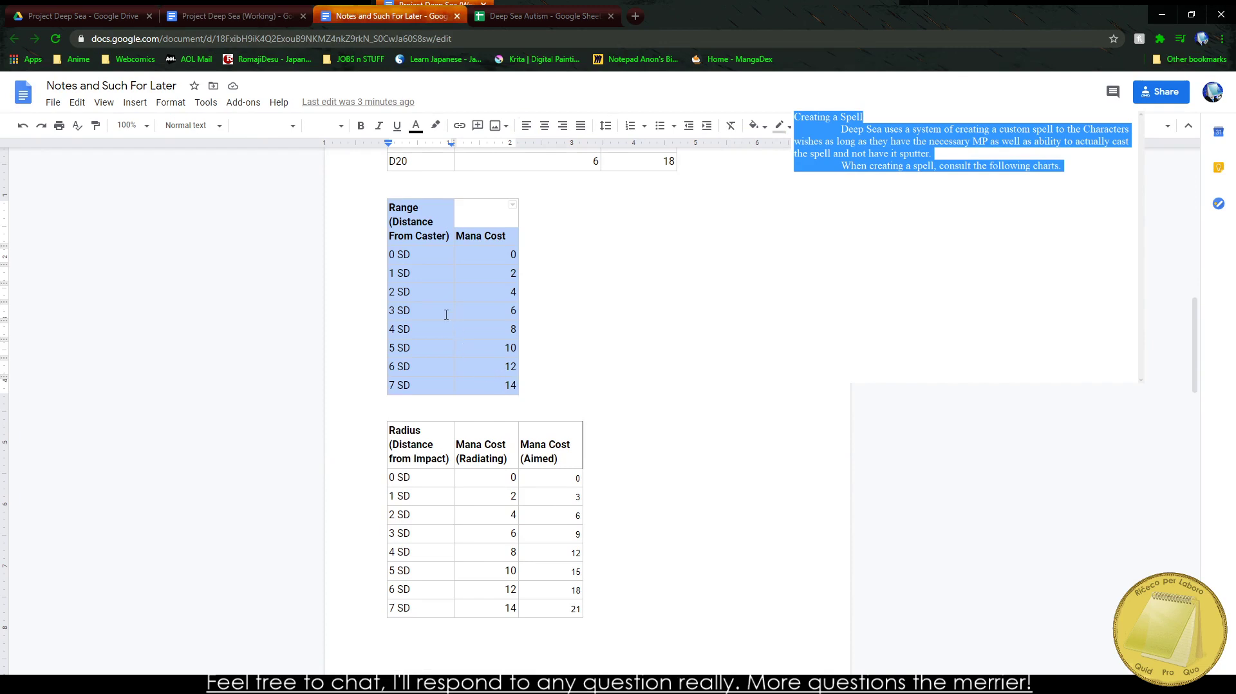
{"action": "key", "text": "ctrl+shift+Tab"}
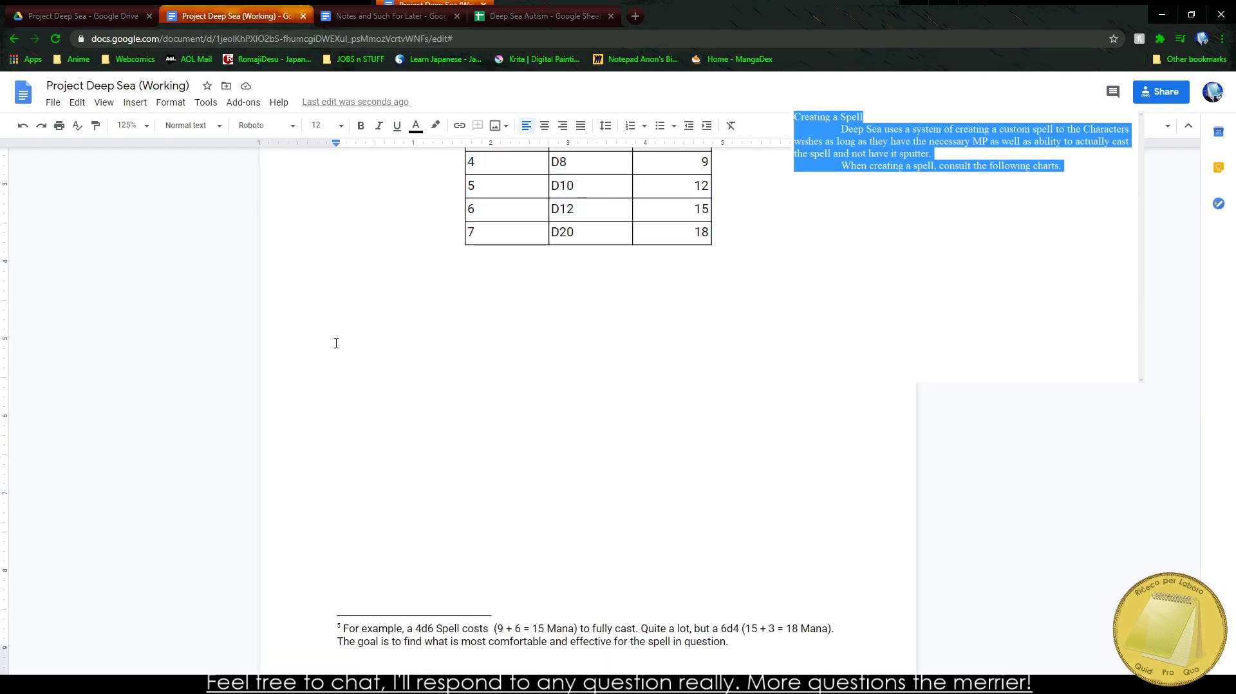
{"action": "key", "text": "ctrl+v"}
{"action": "scroll", "coordinate": [513, 384], "scroll_direction": "up", "scroll_amount": 3}
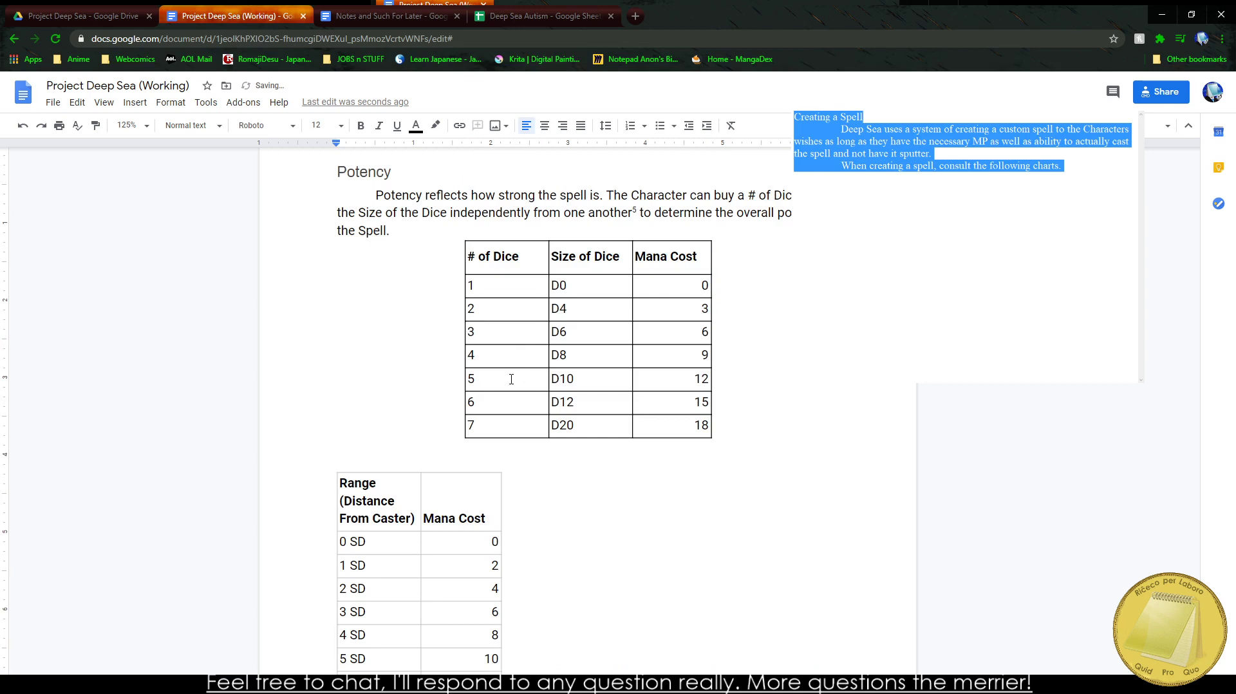
Step: Widen the first column of the pasted Range table and centre the text in all its cells
{"action": "left_click", "coordinate": [528, 323]}
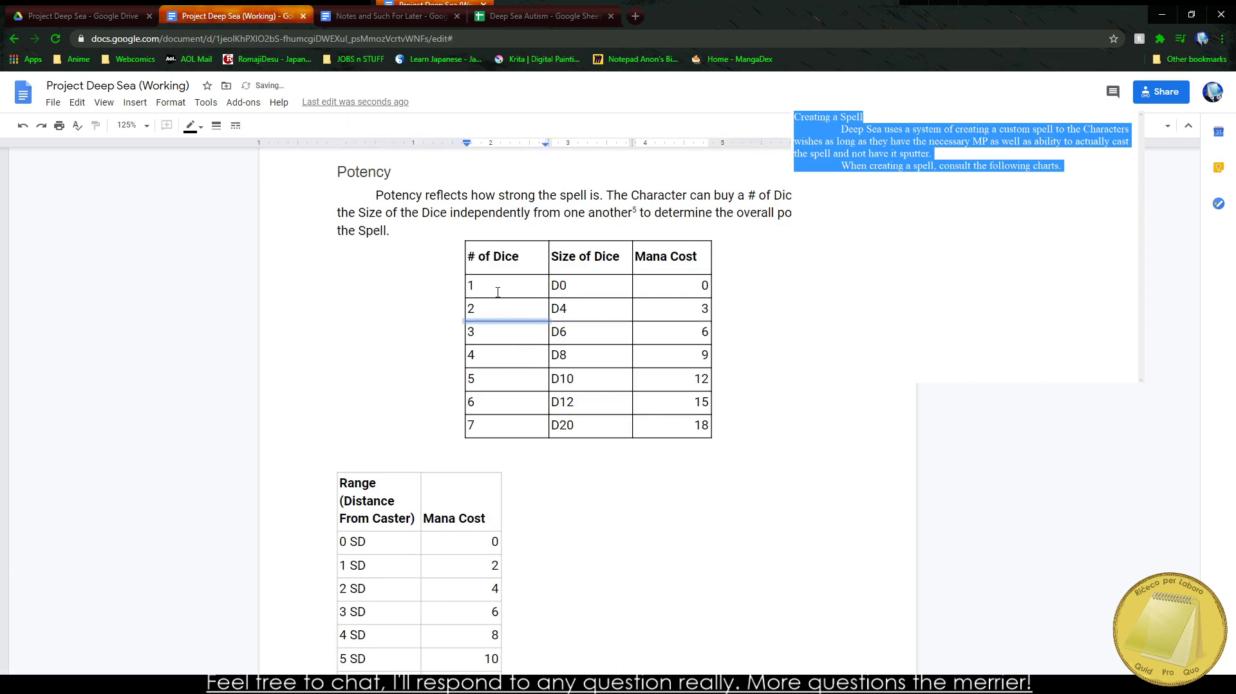
{"action": "left_click", "coordinate": [354, 459]}
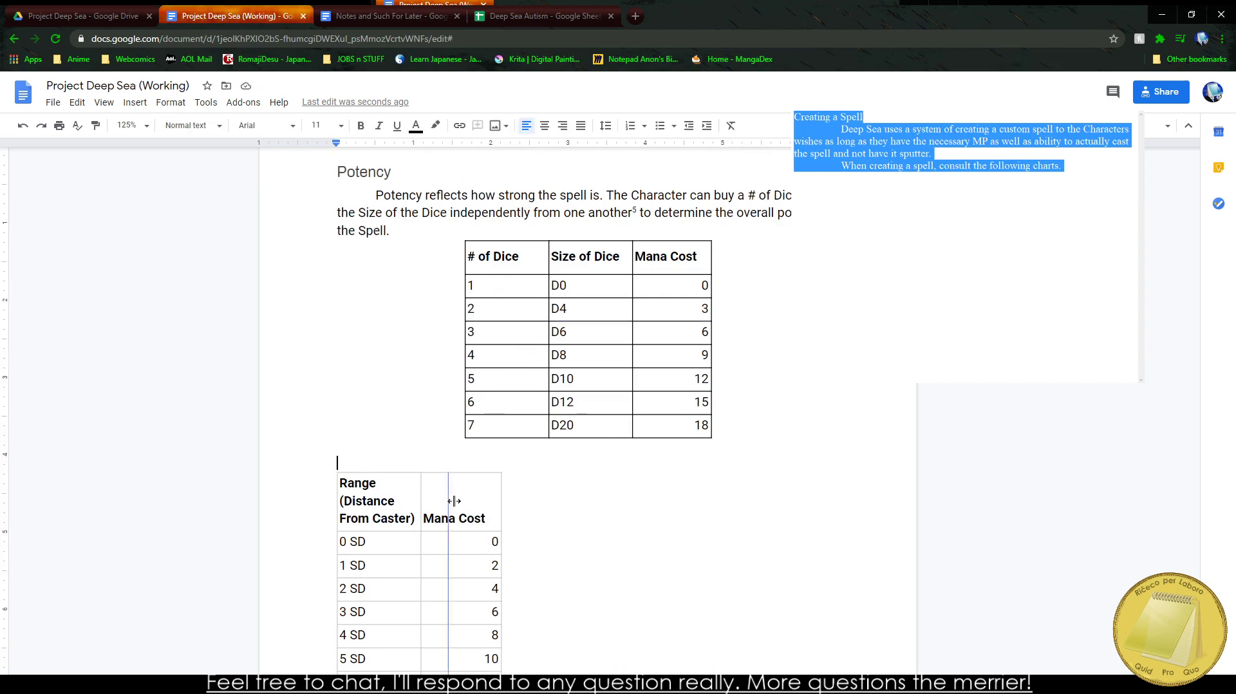
{"action": "left_click_drag", "start_coordinate": [454, 501], "coordinate": [526, 496]}
{"action": "left_click", "coordinate": [501, 497]}
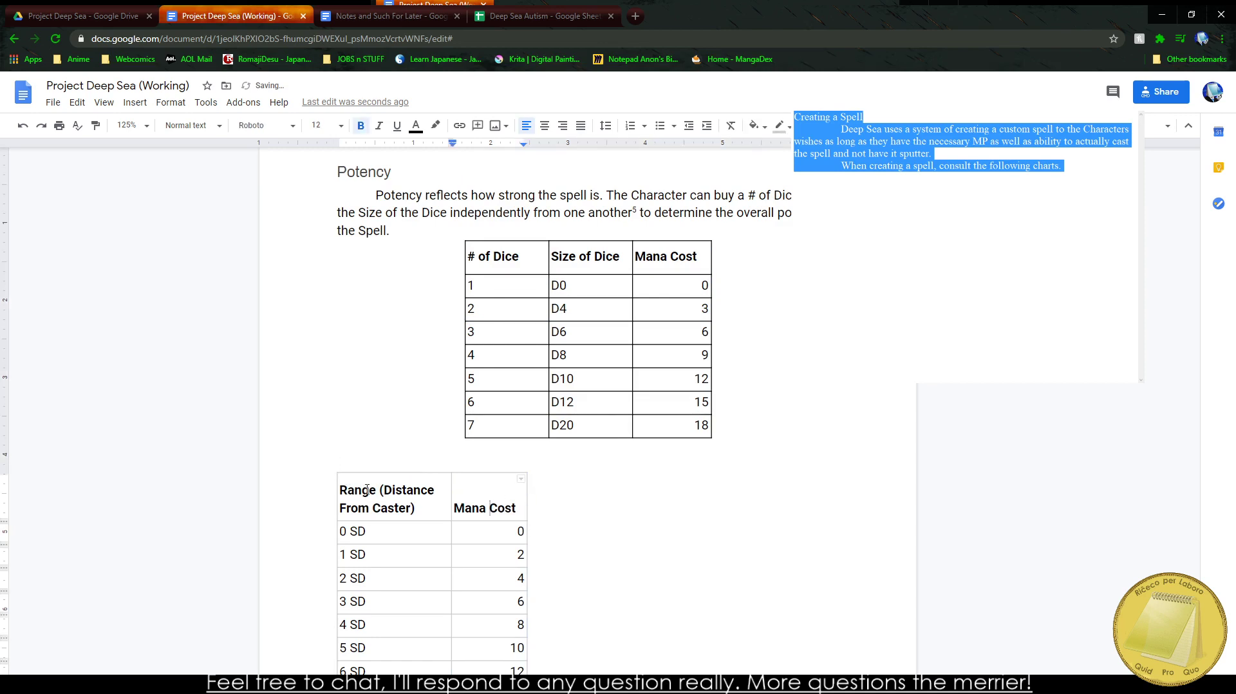
{"action": "left_click_drag", "start_coordinate": [366, 490], "coordinate": [504, 633]}
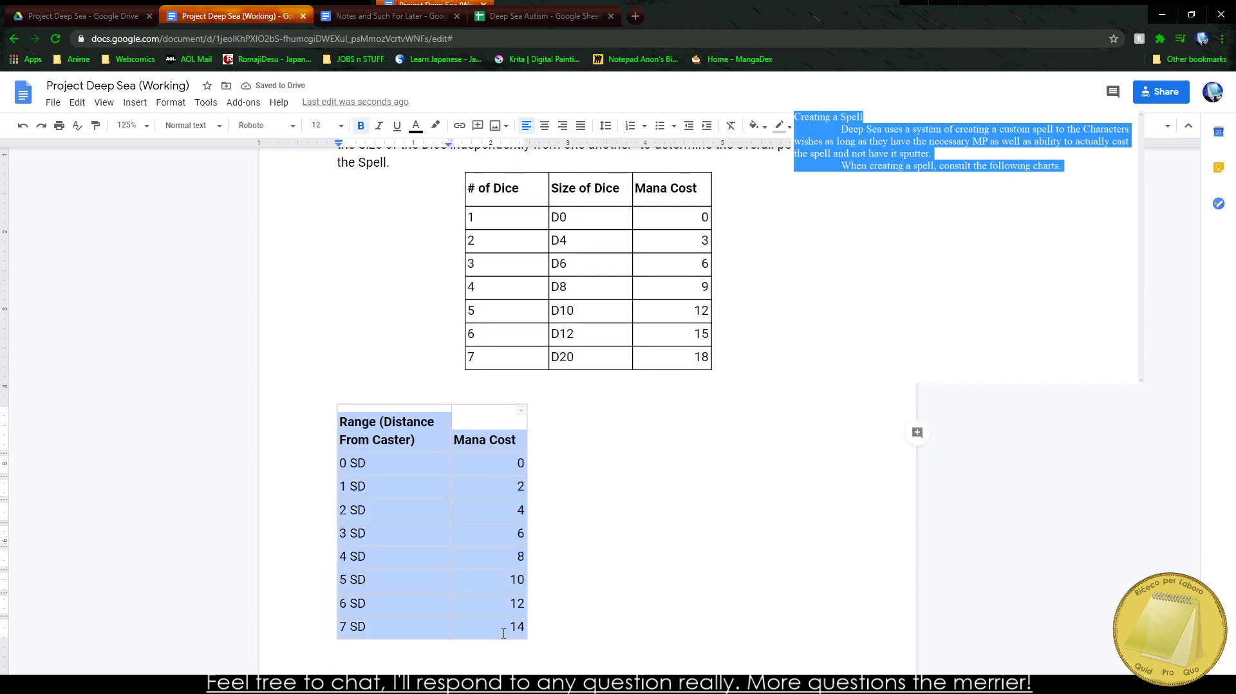
{"action": "left_click", "coordinate": [544, 124]}
Step: Give the Range table a black border, left table alignment and middle vertical cell alignment
{"action": "right_click", "coordinate": [468, 426]}
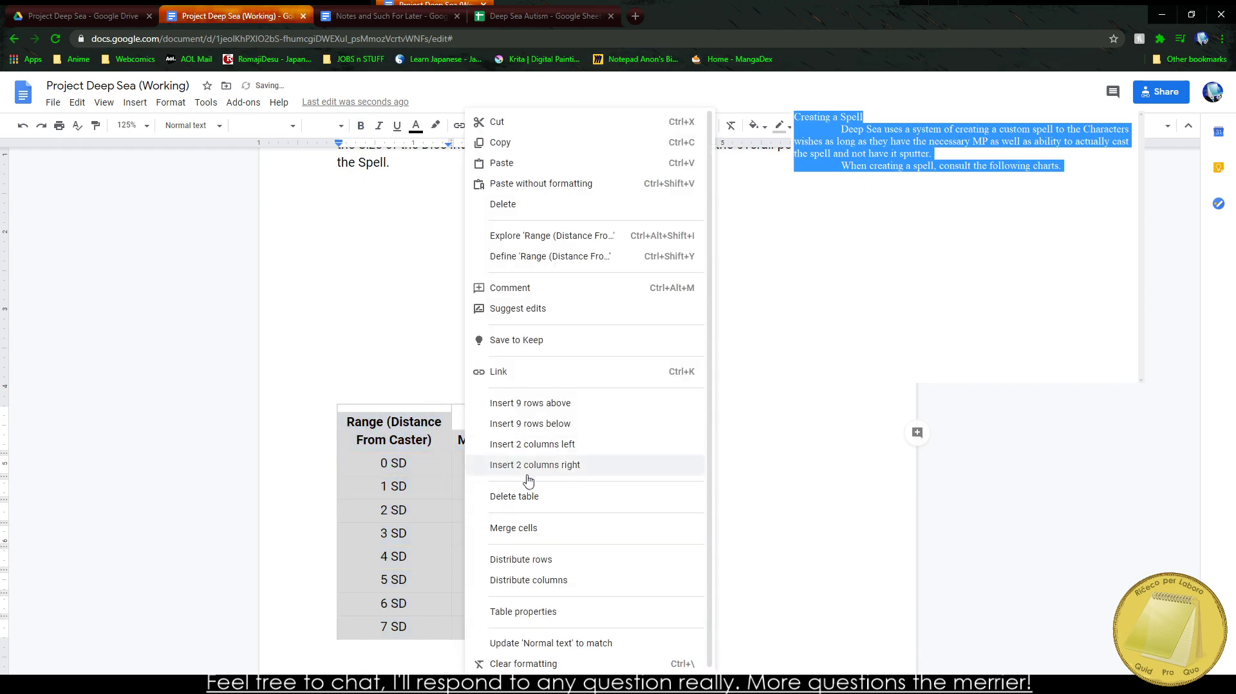
{"action": "left_click", "coordinate": [523, 610]}
{"action": "left_click", "coordinate": [500, 305]}
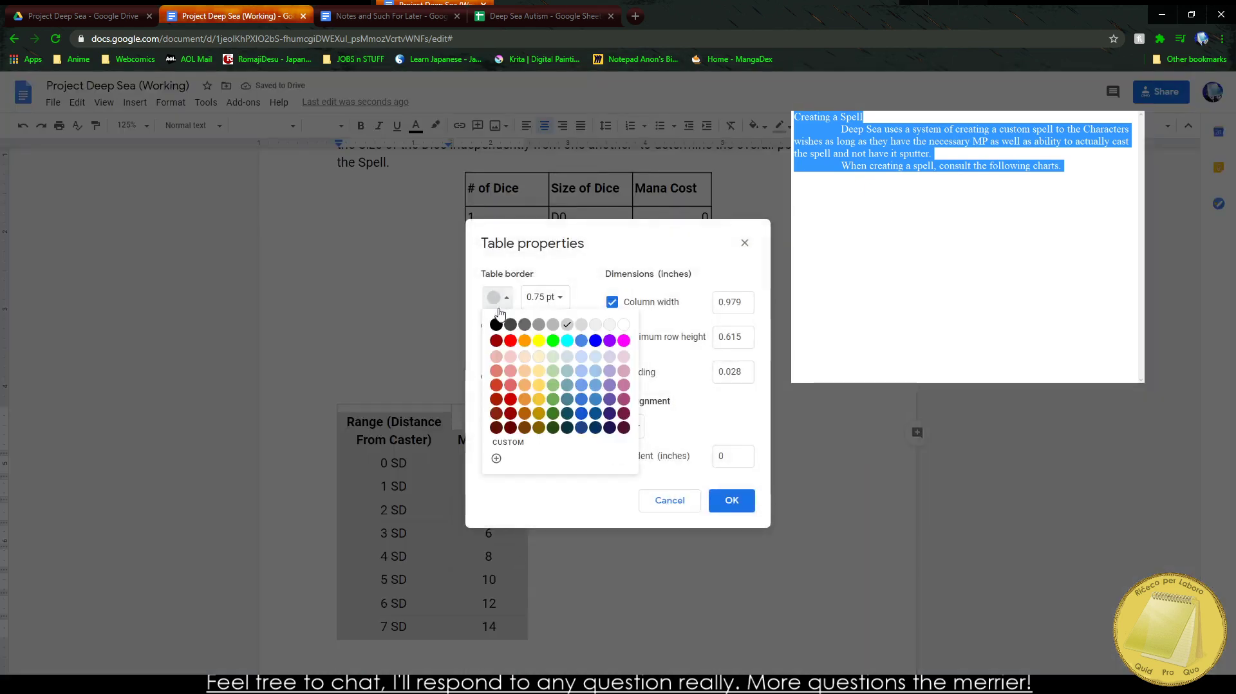
{"action": "left_click", "coordinate": [496, 323]}
{"action": "left_click", "coordinate": [630, 430]}
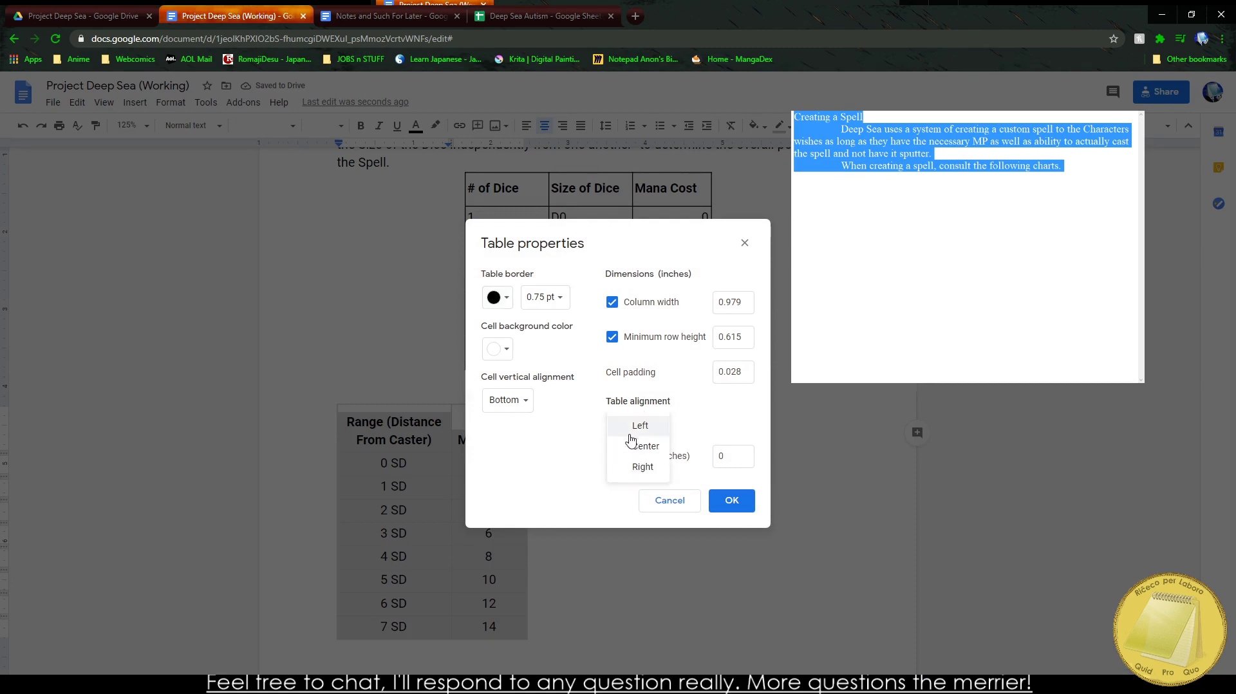
{"action": "left_click", "coordinate": [639, 425]}
{"action": "left_click", "coordinate": [505, 399]}
{"action": "left_click", "coordinate": [506, 380]}
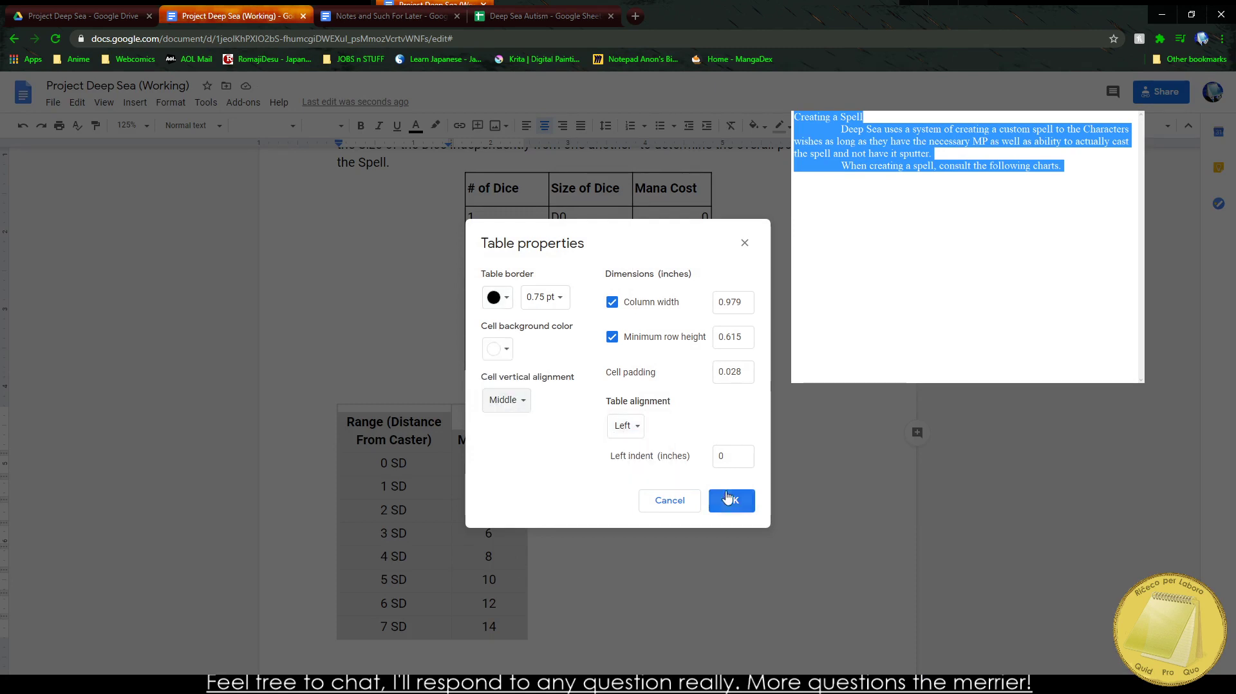
{"action": "left_click", "coordinate": [727, 500]}
Step: Add a "Range" title in Heading 3 style above the Range table, with an indented line beneath it
{"action": "left_click", "coordinate": [362, 377]}
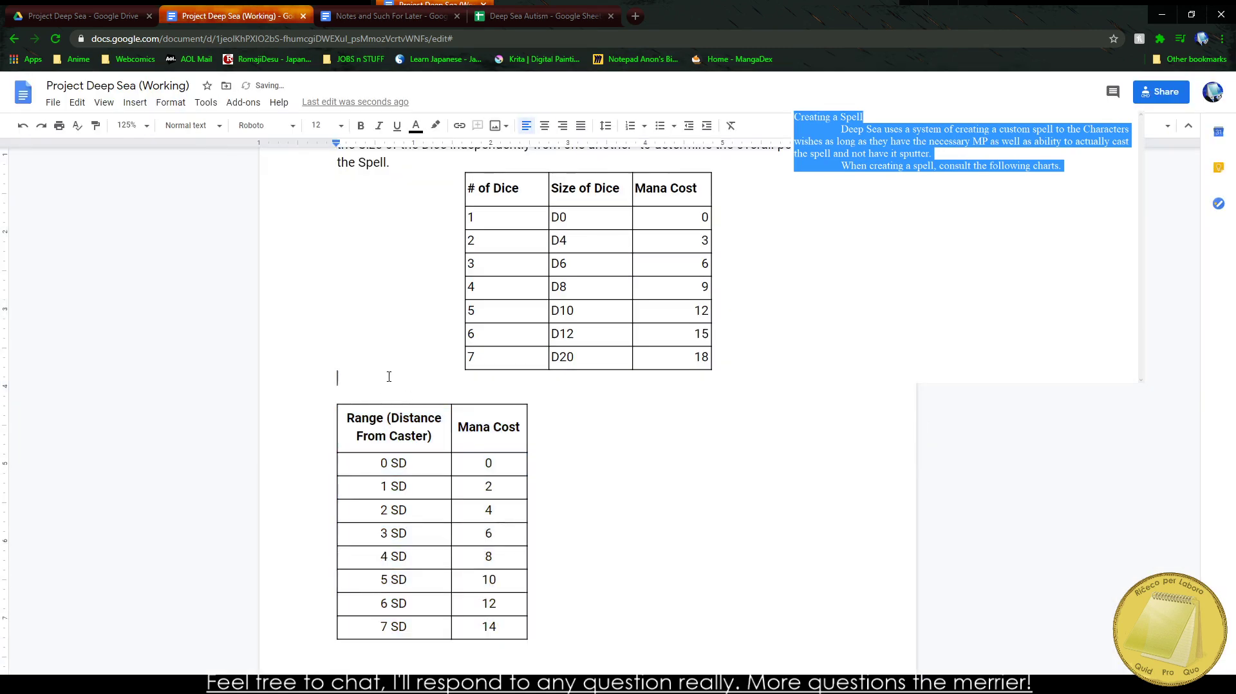
{"action": "type", "text": "Range"}
{"action": "key", "text": "Return"}
{"action": "key", "text": "Tab"}
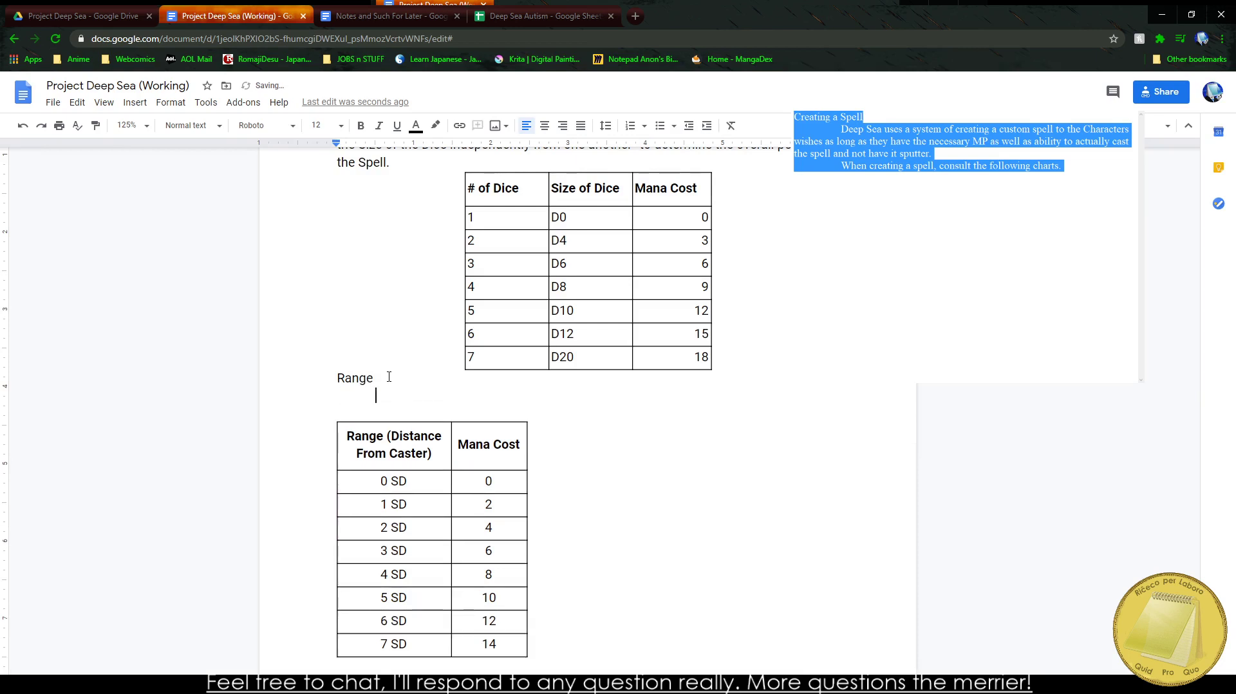
{"action": "left_click", "coordinate": [389, 377]}
{"action": "double_click", "coordinate": [389, 377]}
{"action": "left_click", "coordinate": [193, 125]}
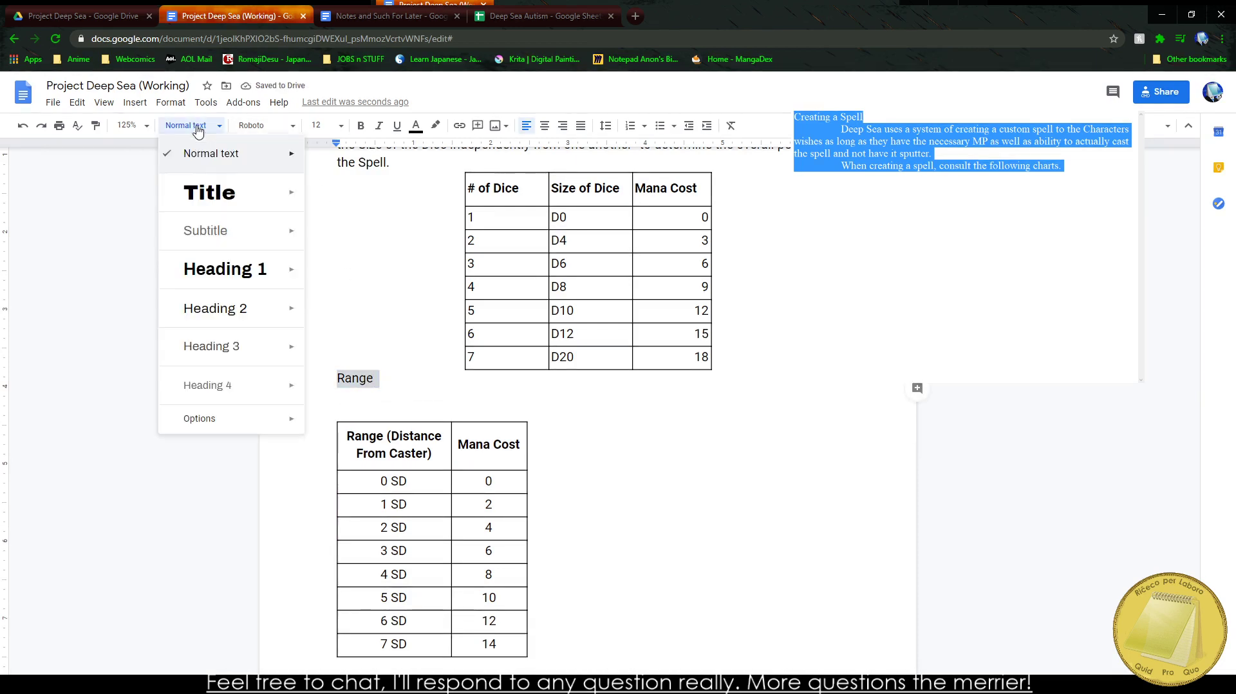
{"action": "left_click", "coordinate": [228, 346]}
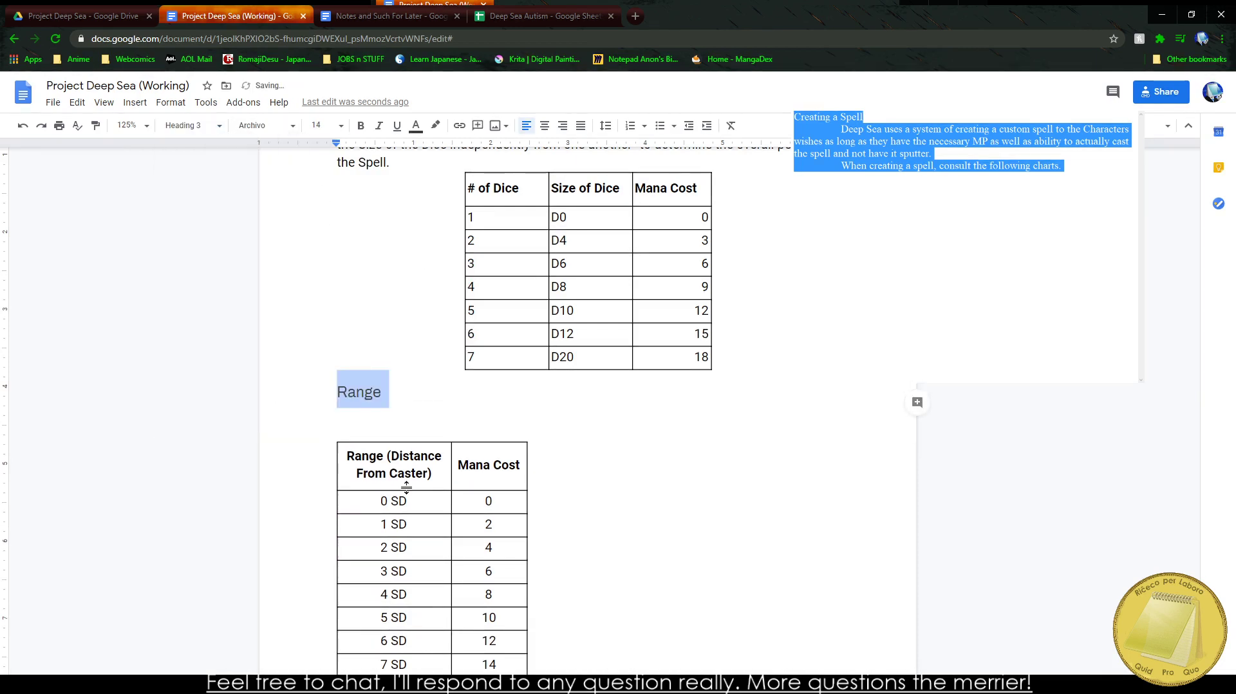
{"action": "key", "text": "Down"}
Step: Begin the paragraph under the Range heading with "Range reflects how far away the Spell is going to reach once it is cast."
{"action": "scroll", "coordinate": [256, 644], "scroll_direction": "up", "scroll_amount": 3}
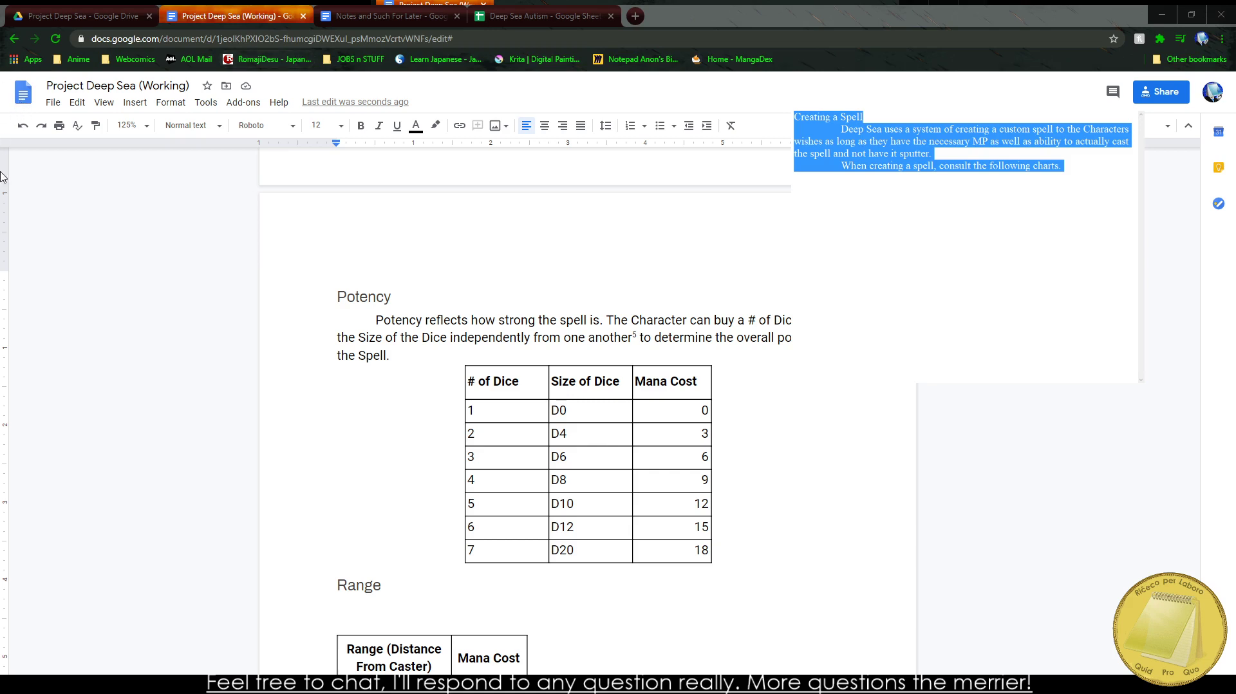
{"action": "scroll", "coordinate": [308, 416], "scroll_direction": "down", "scroll_amount": 4}
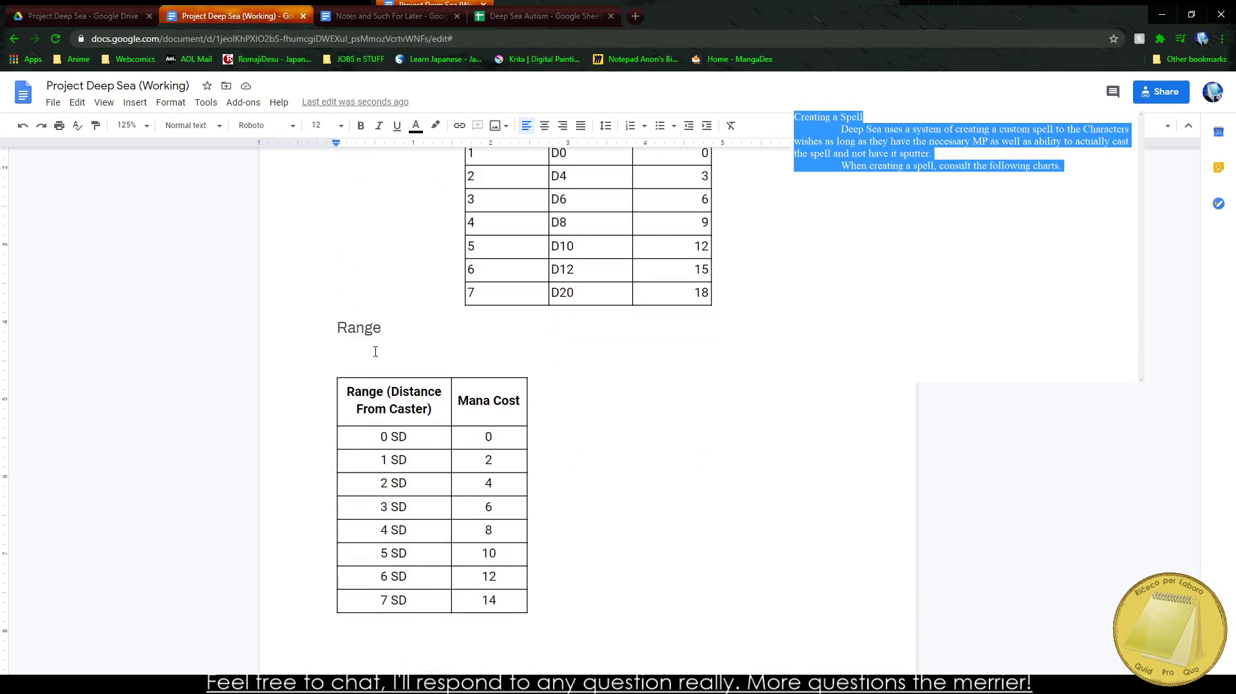
{"action": "left_click", "coordinate": [378, 350]}
{"action": "key", "text": "Tab"}
{"action": "type", "text": "Range reflects how fa"}
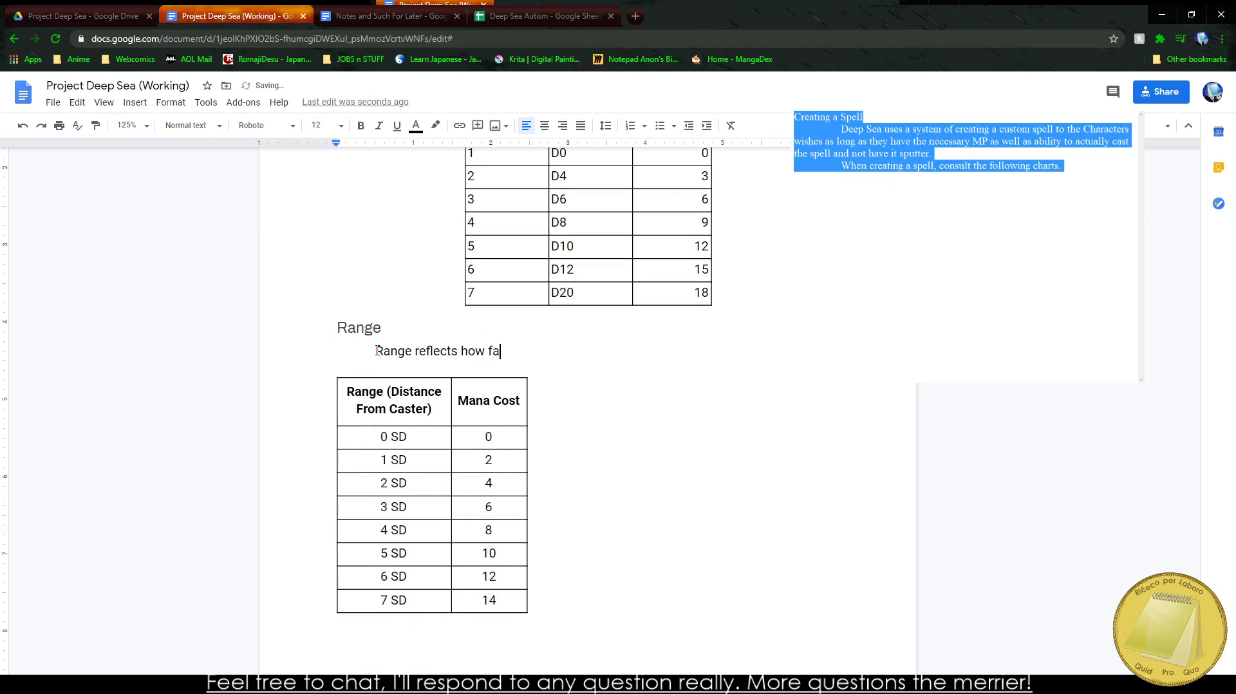
{"action": "type", "text": "r away the Spell is going to reach whe"}
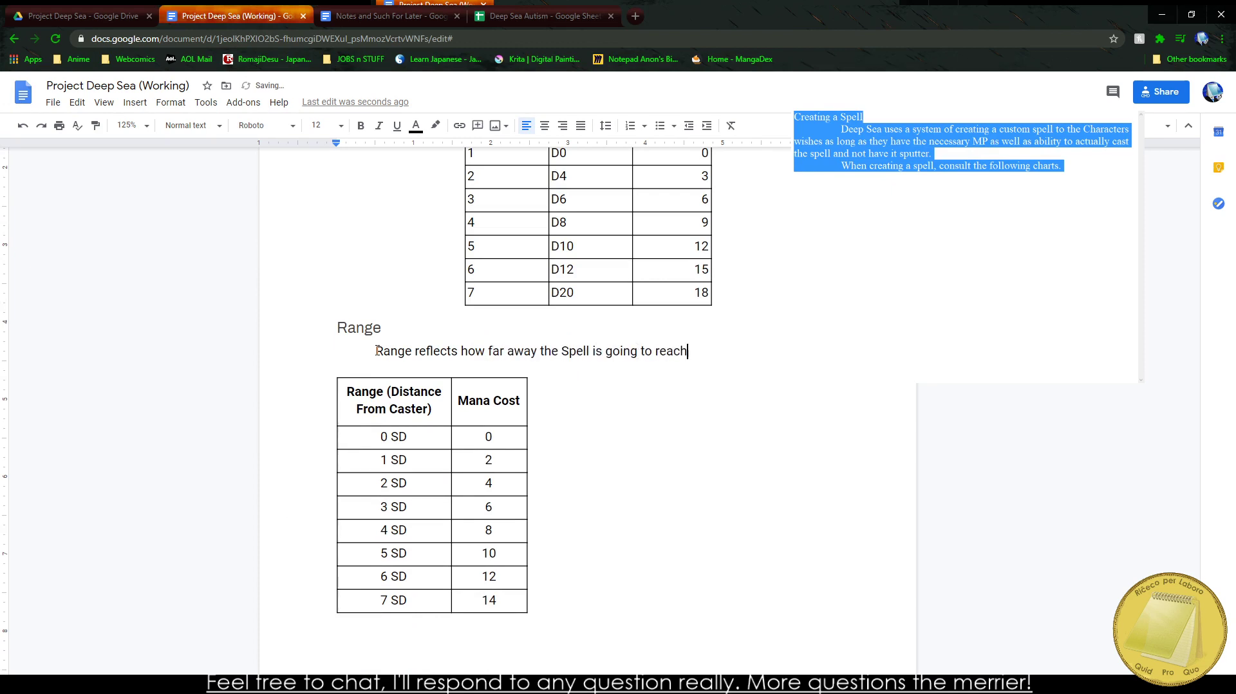
{"action": "key", "text": "BackSpace"}
{"action": "key", "text": "BackSpace"}
{"action": "key", "text": "BackSpace"}
{"action": "type", "text": "once it is cast. Th"}
{"action": "key", "text": "BackSpace"}
{"action": "key", "text": "BackSpace"}
Step: Continue the Range paragraph with "The further away the Spell is, the more Mana it takes to actually employ."
{"action": "type", "text": "Th further away"}
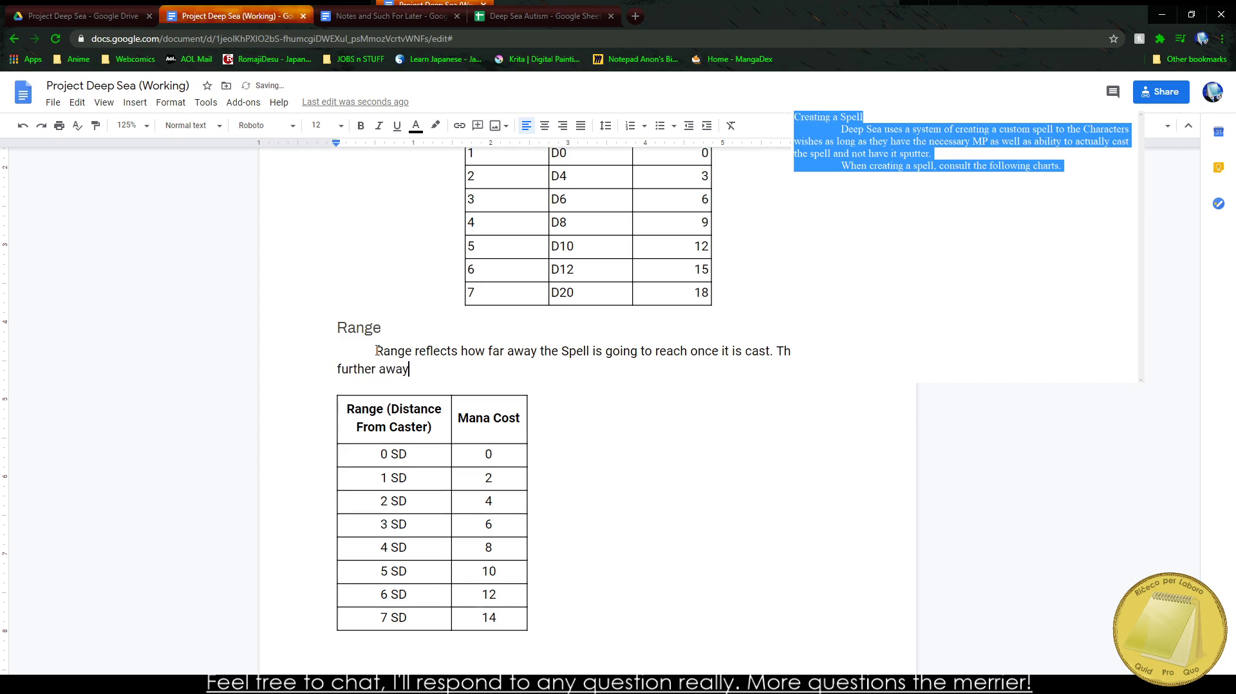
{"action": "type", "text": " the Spell is, the mos"}
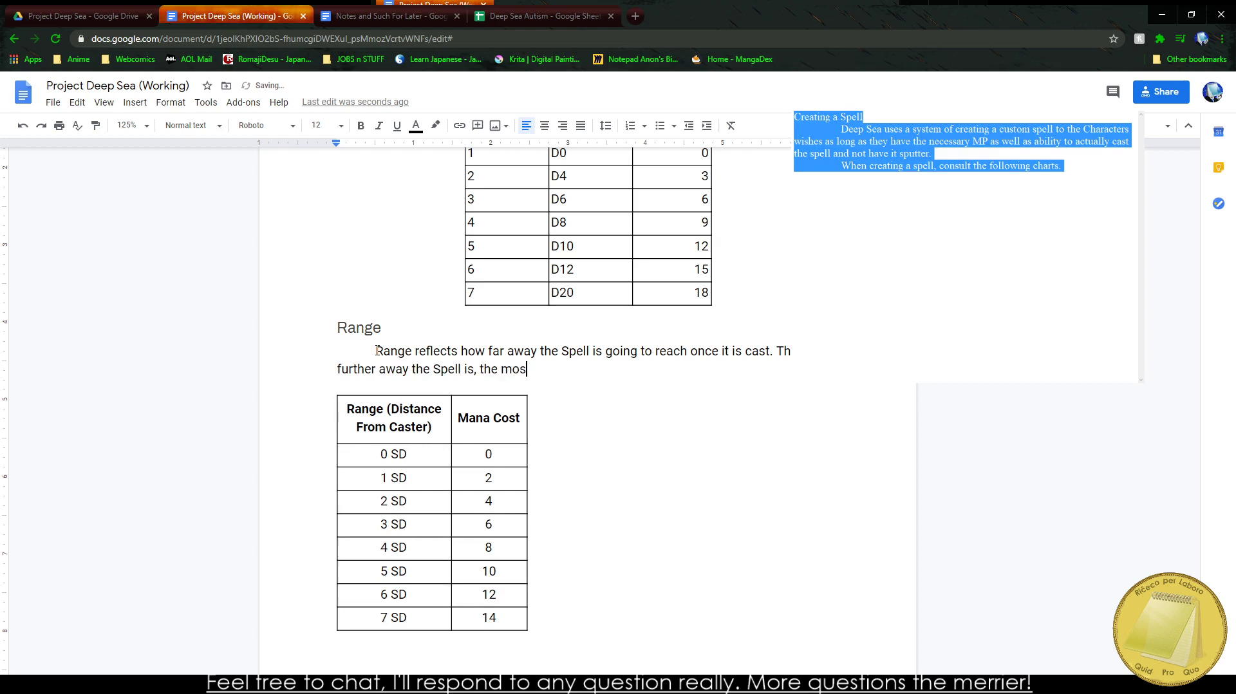
{"action": "key", "text": "BackSpace"}
{"action": "key", "text": "BackSpace"}
{"action": "type", "text": "r"}
{"action": "key", "text": "BackSpace"}
{"action": "type", "text": "ore Mana it takes to a"}
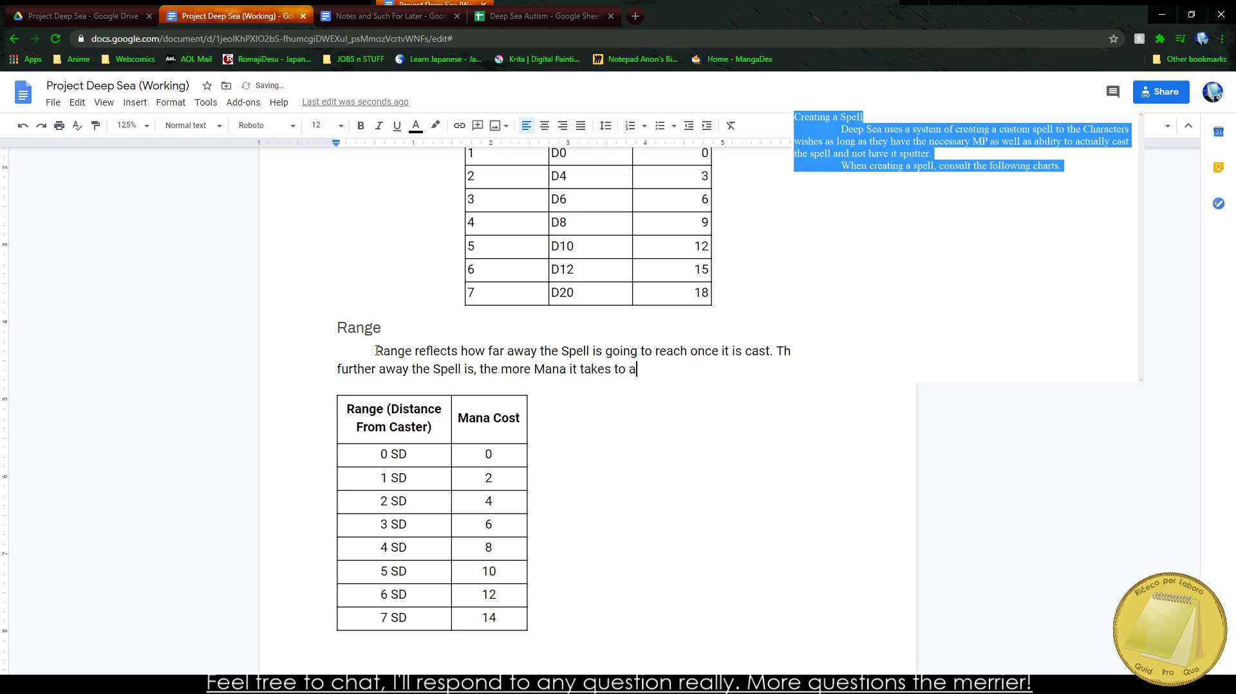
{"action": "type", "text": "ctually employ."}
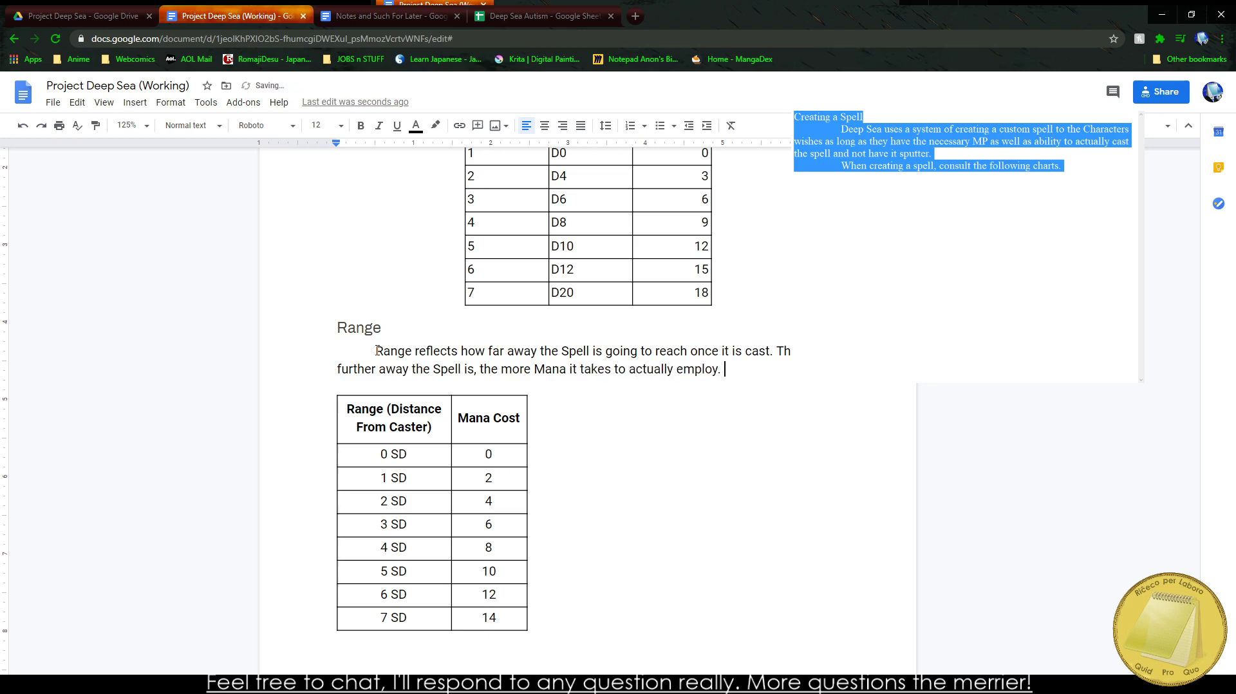
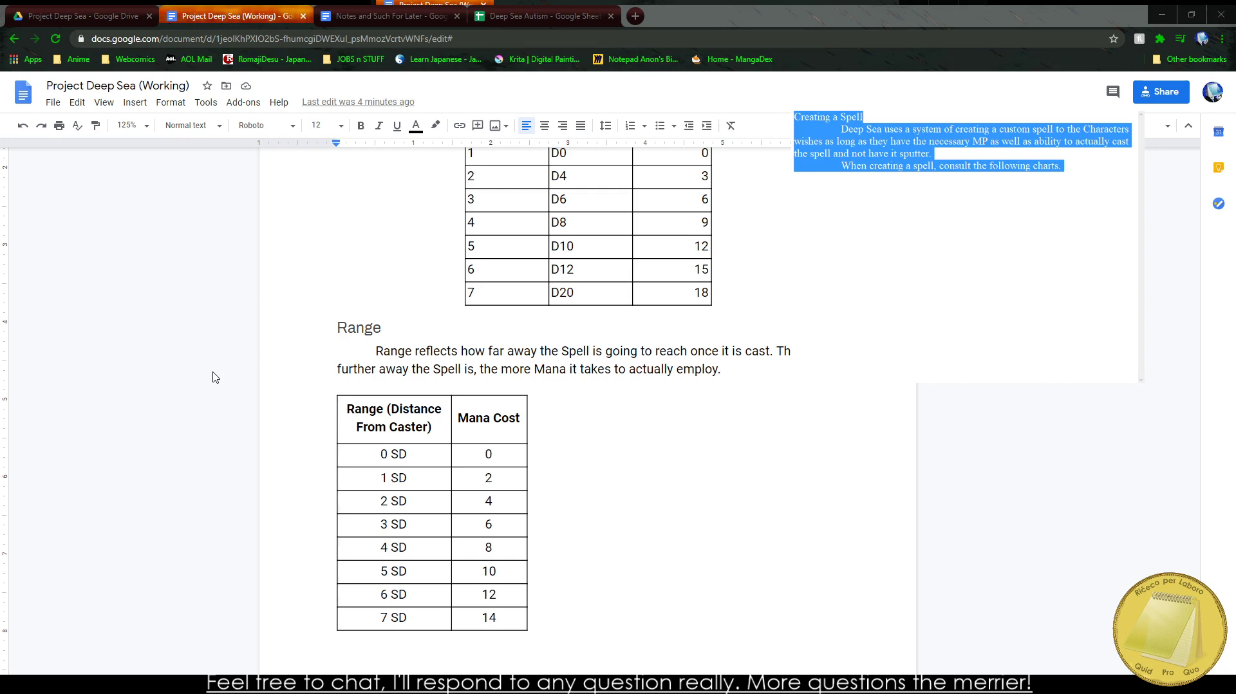
Step: Continue the document on a new page after the Range table
{"action": "left_click", "coordinate": [384, 327]}
{"action": "left_click", "coordinate": [577, 369]}
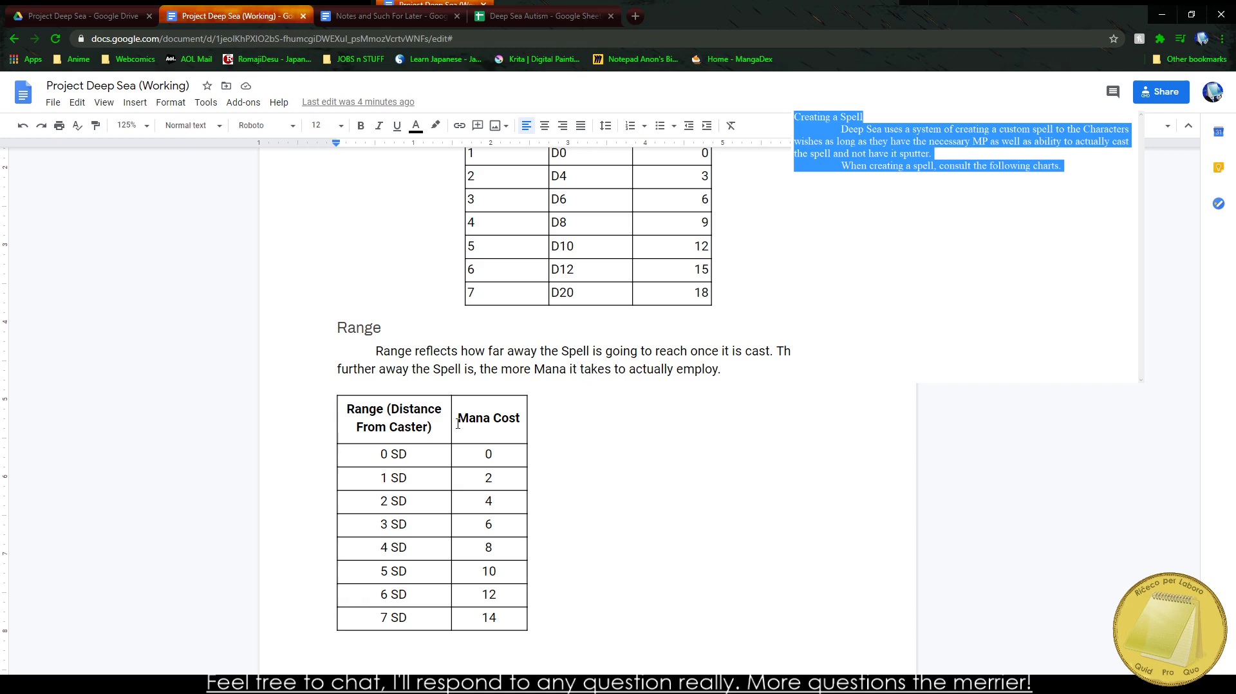
{"action": "scroll", "coordinate": [444, 379], "scroll_direction": "down", "scroll_amount": 2}
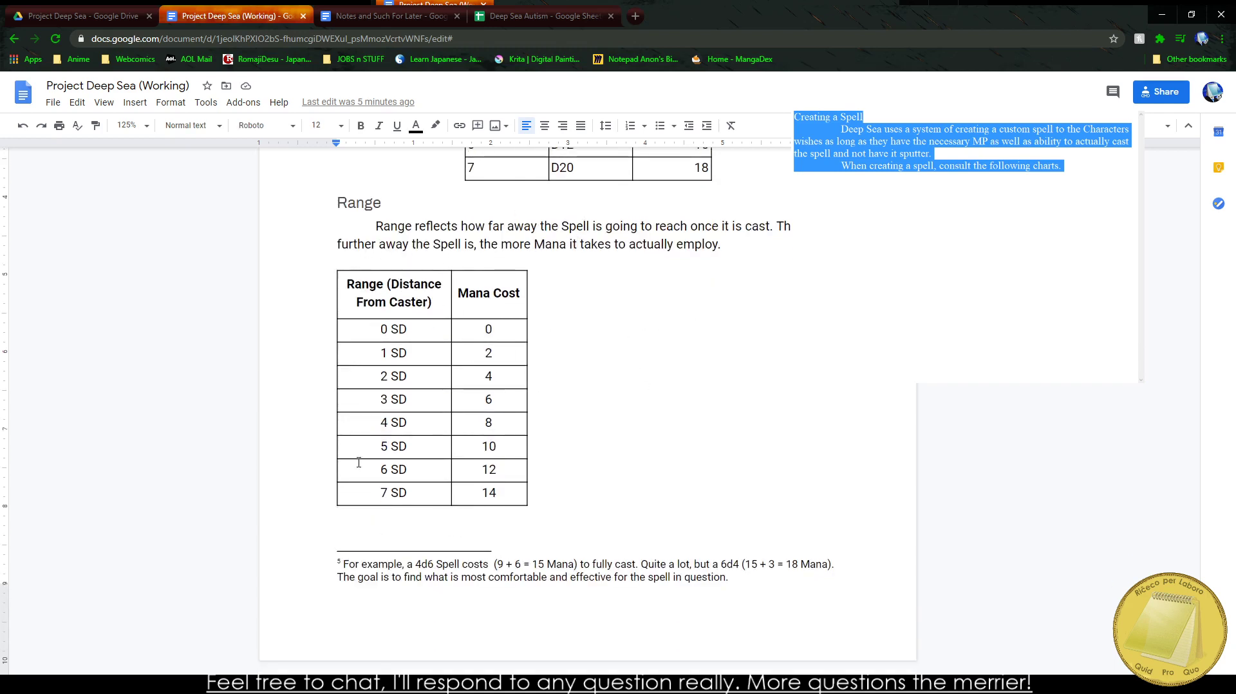
{"action": "left_click", "coordinate": [347, 535]}
{"action": "scroll", "coordinate": [531, 532], "scroll_direction": "up", "scroll_amount": 1}
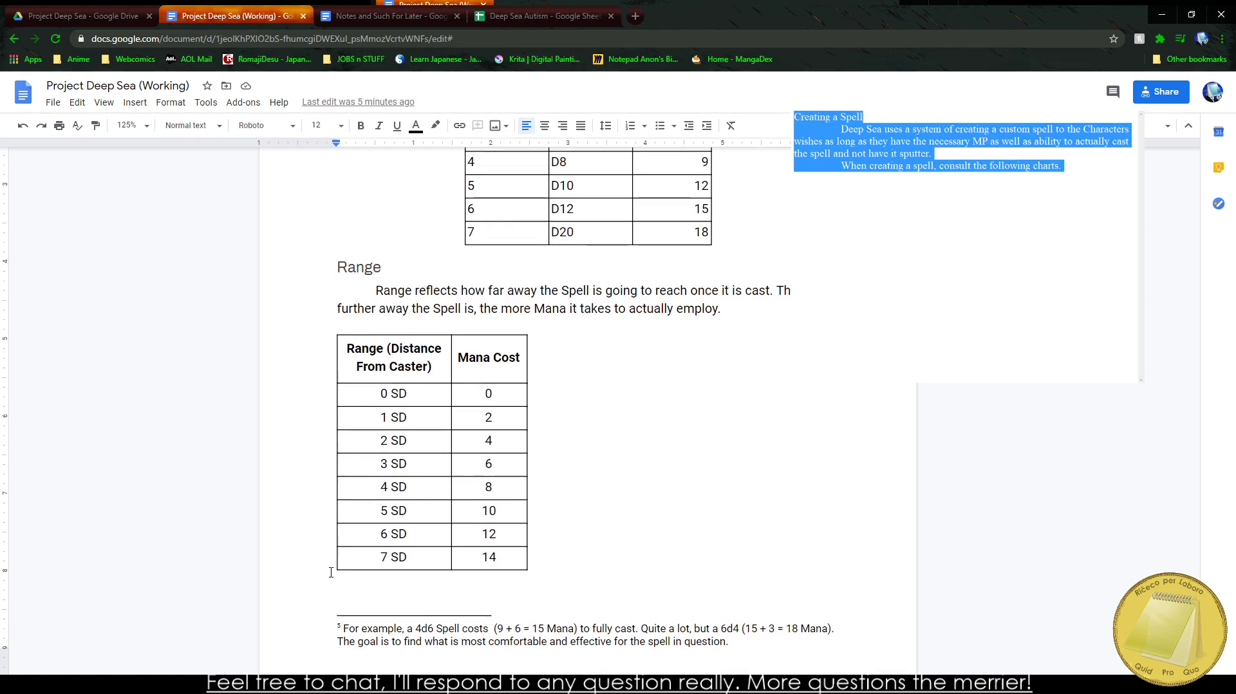
{"action": "scroll", "coordinate": [436, 385], "scroll_direction": "down", "scroll_amount": 3}
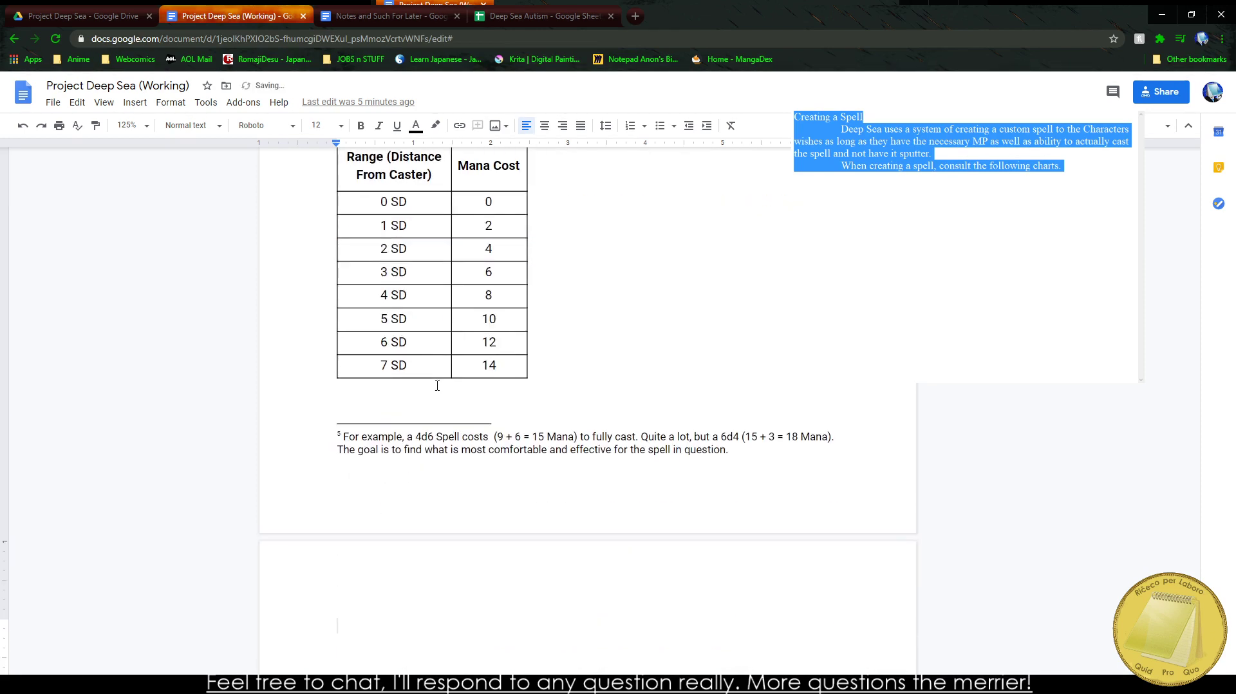
Step: Copy the Radius mana cost table from the Notes and Such For Later document onto the new page of Project Deep Sea (Working)
{"action": "key", "text": "ctrl+Tab"}
{"action": "left_click_drag", "start_coordinate": [437, 433], "coordinate": [489, 595]}
{"action": "left_click_drag", "start_coordinate": [564, 608], "coordinate": [404, 425]}
{"action": "key", "text": "ctrl+c"}
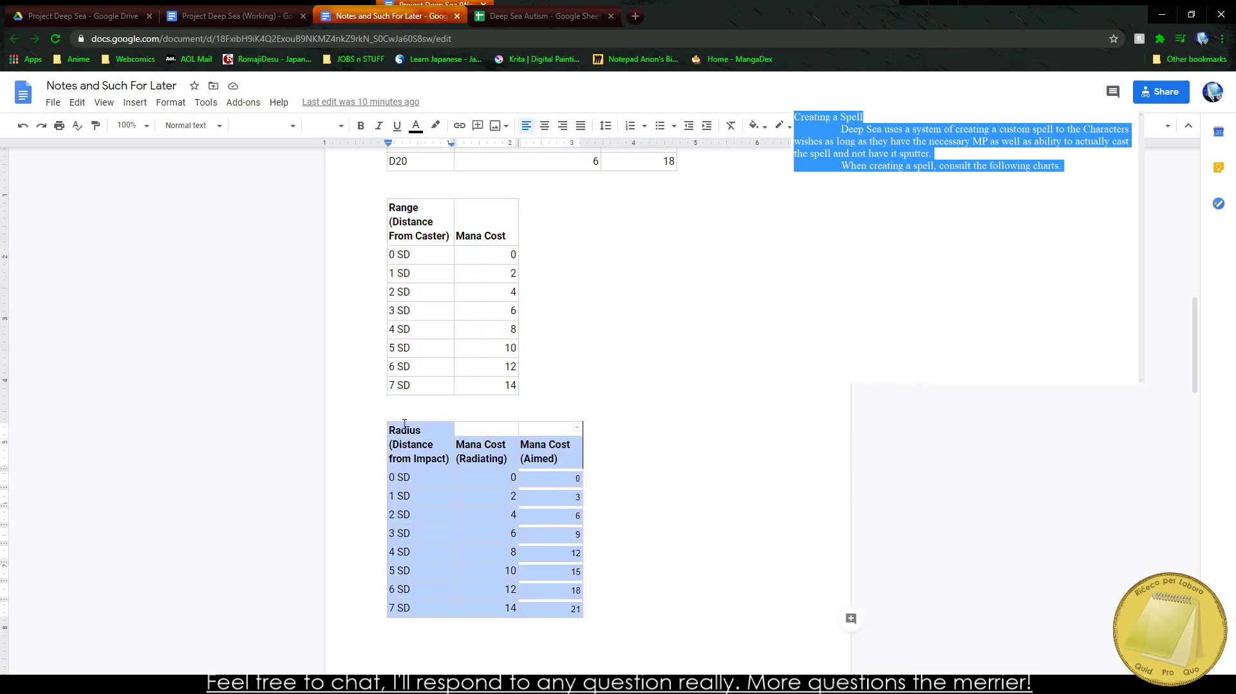
{"action": "key", "text": "ctrl+shift+Tab"}
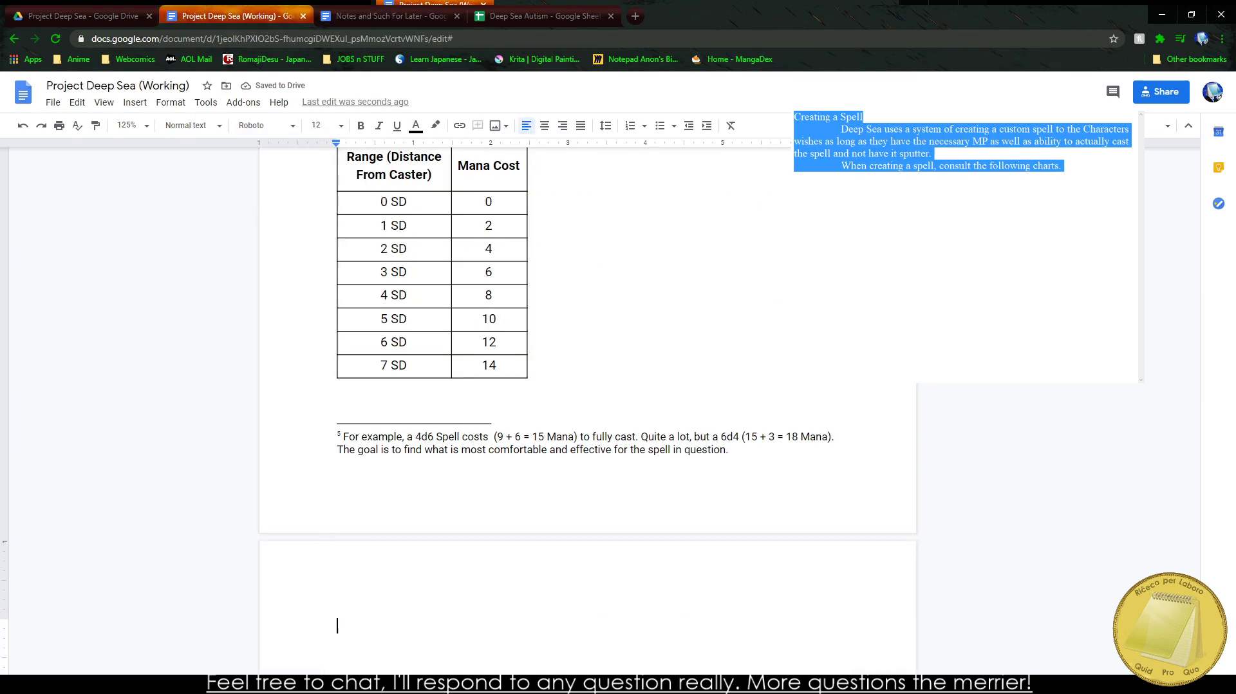
{"action": "key", "text": "ctrl+v"}
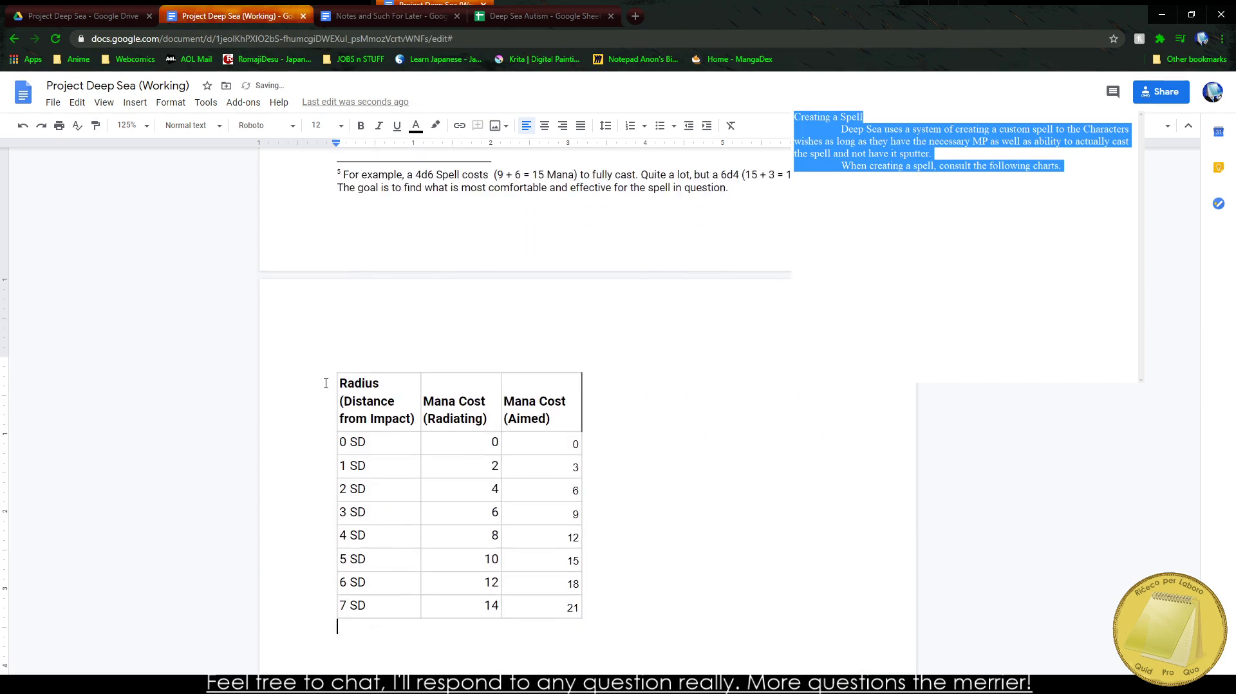
Step: Add a "Radius" title in Heading 2 style above the Radius table, followed by an empty line
{"action": "left_click", "coordinate": [338, 361]}
{"action": "type", "text": "Radius"}
{"action": "key", "text": "shift+Home"}
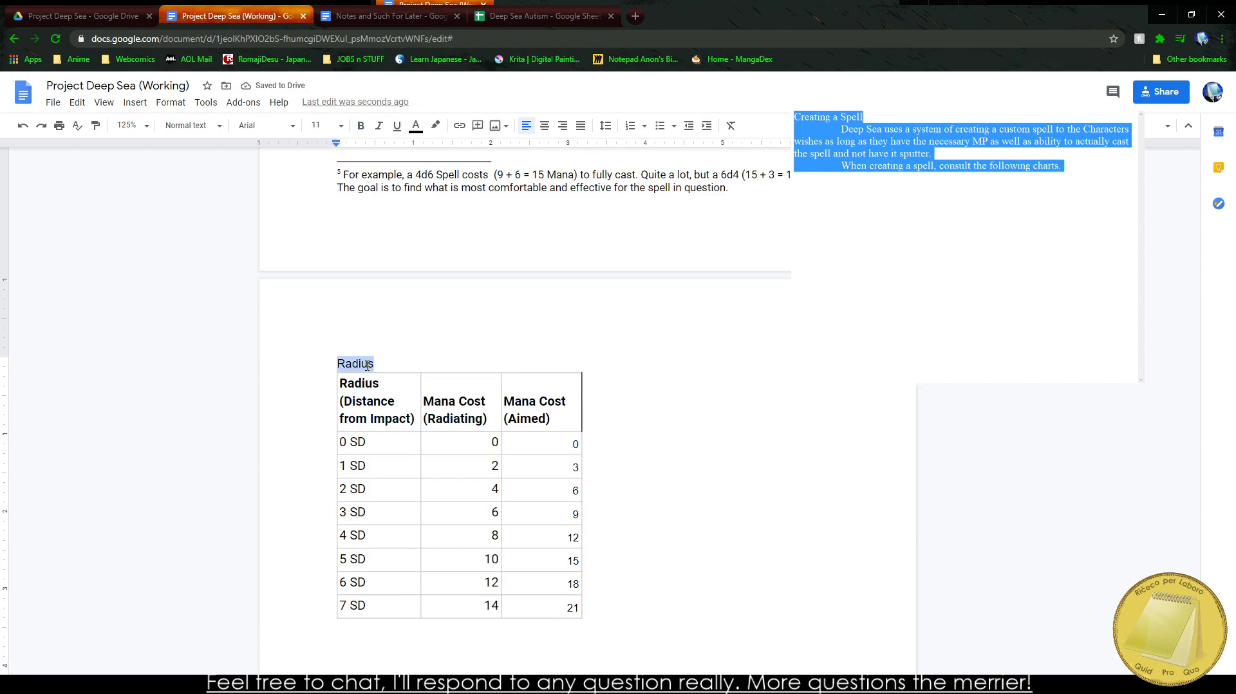
{"action": "left_click", "coordinate": [186, 125]}
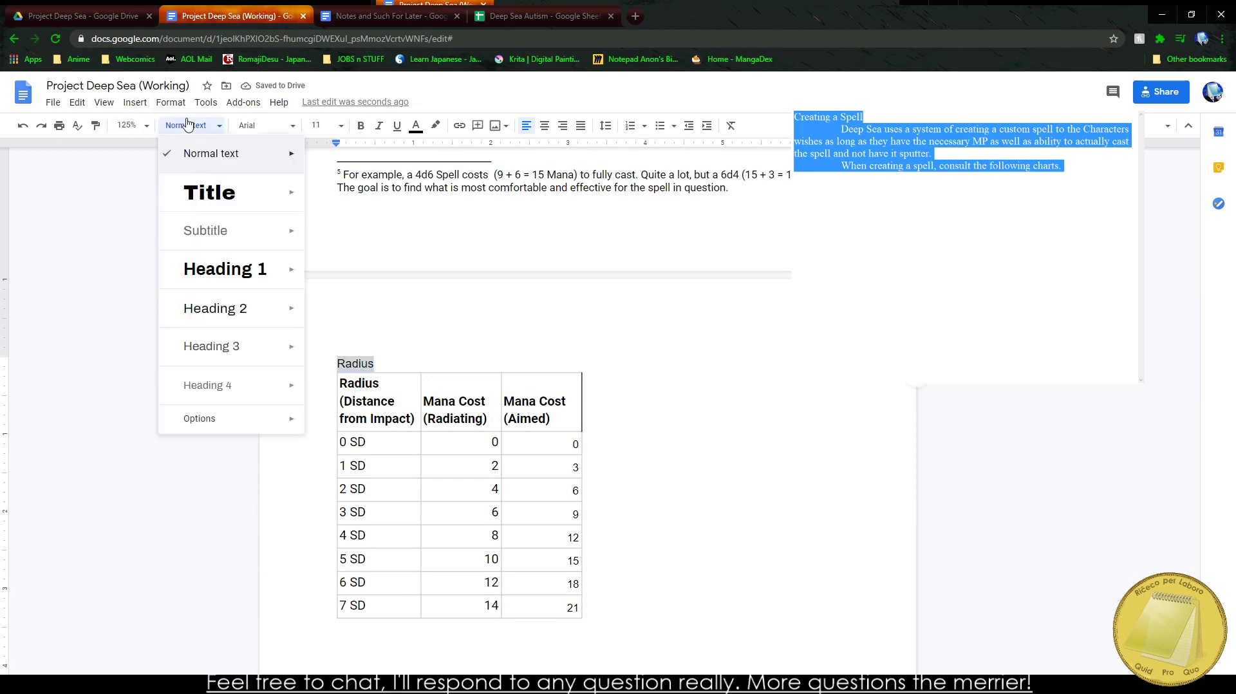
{"action": "left_click", "coordinate": [233, 309]}
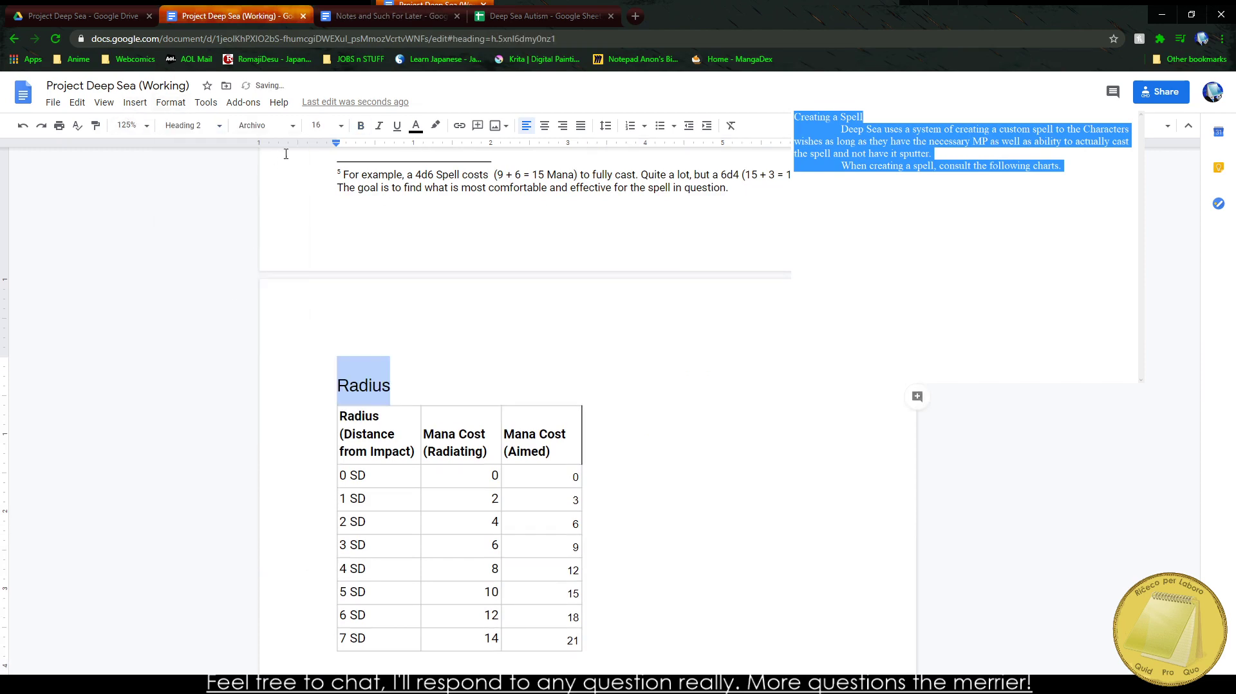
{"action": "left_click", "coordinate": [424, 389]}
{"action": "key", "text": "Return"}
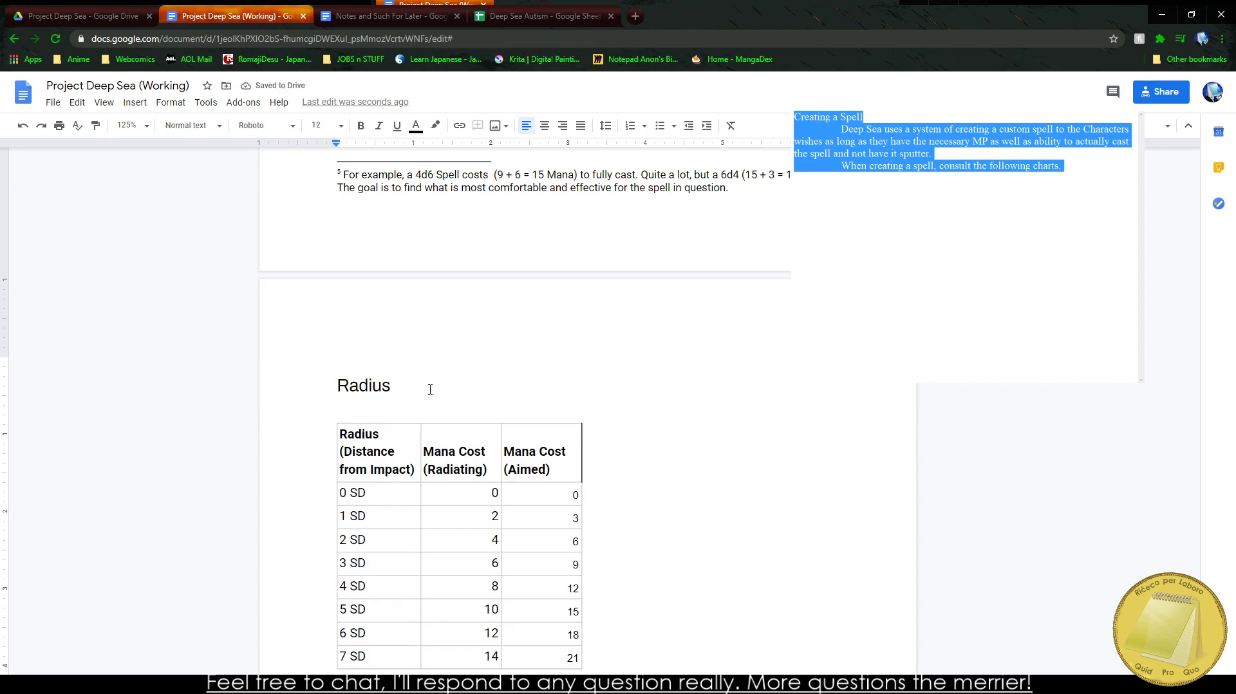
Step: Begin an indented paragraph under the Radius heading with "The Radius of the Spell dictates how far it emanates from the"
{"action": "type", "text": "The Radius of the "}
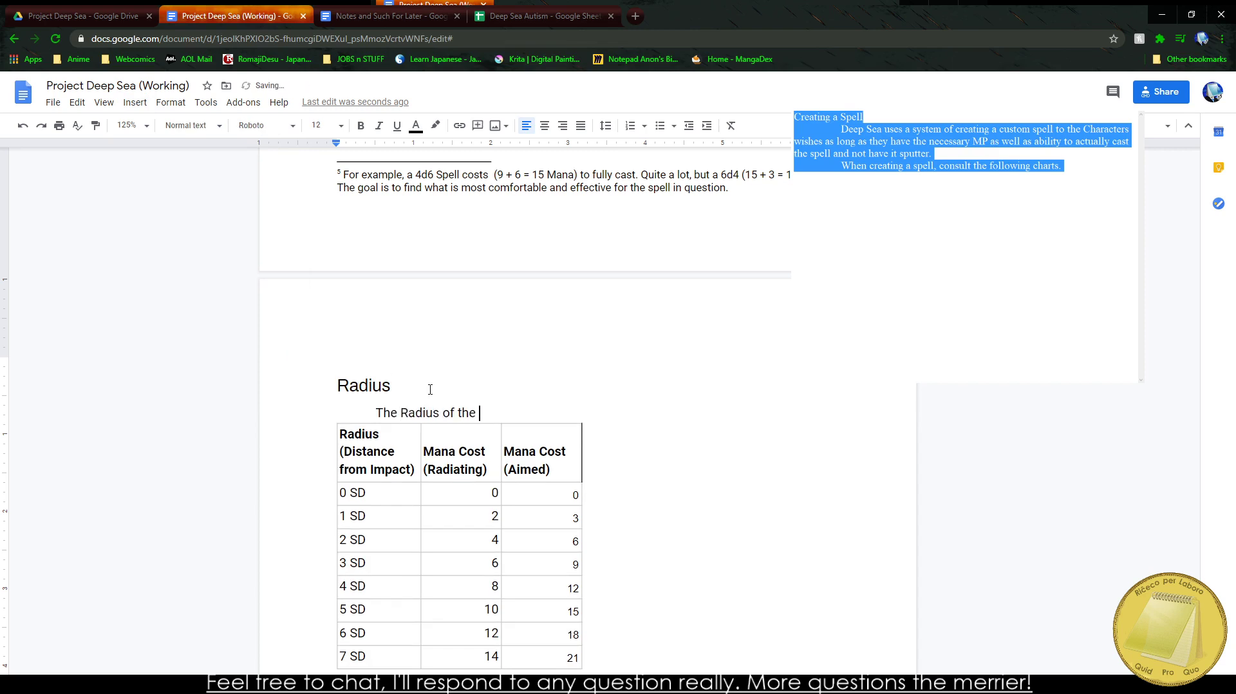
{"action": "type", "text": "Spell dictates how fa"}
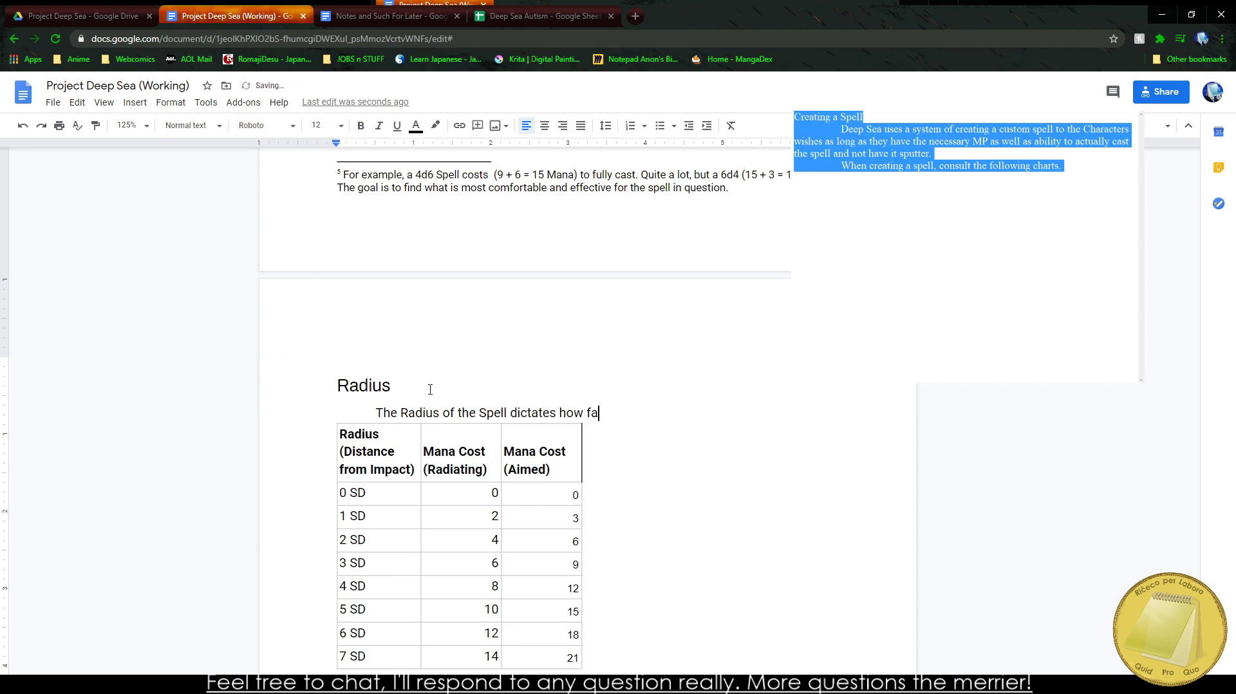
{"action": "type", "text": "reit emanates from the "}
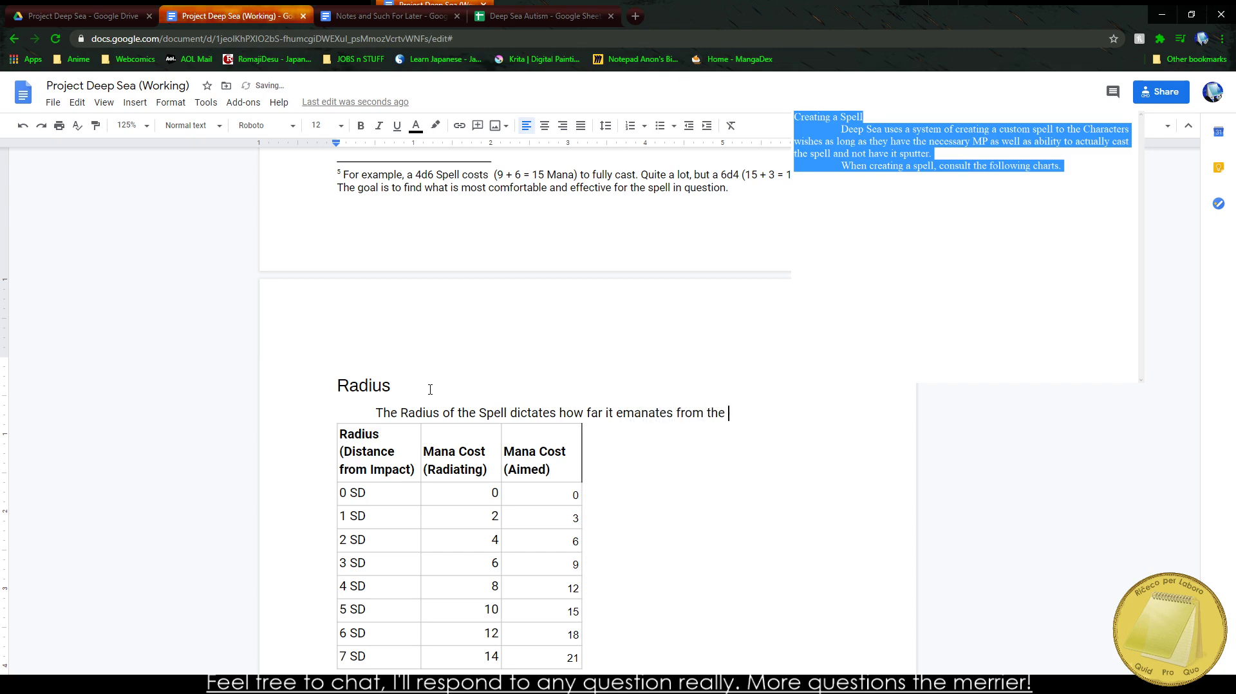
{"action": "type", "text": "c"}
{"action": "type", "text": "original casting l"}
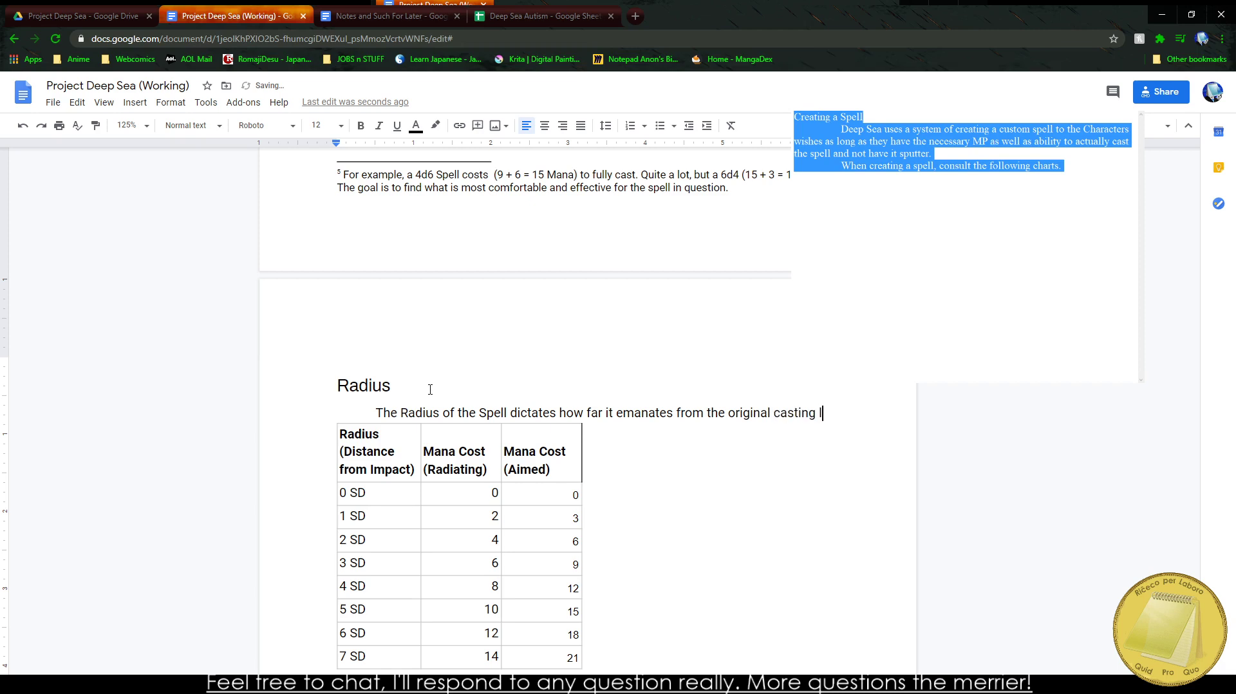
{"action": "type", "text": "ocation"}
{"action": "key", "text": "BackSpace"}
{"action": "key", "text": "BackSpace"}
{"action": "key", "text": "BackSpace"}
{"action": "key", "text": "BackSpace"}
{"action": "key", "text": "BackSpace"}
{"action": "key", "text": "BackSpace"}
{"action": "key", "text": "BackSpace"}
{"action": "key", "text": "BackSpace"}
{"action": "key", "text": "BackSpace"}
{"action": "key", "text": "BackSpace"}
{"action": "key", "text": "BackSpace"}
{"action": "key", "text": "BackSpace"}
{"action": "key", "text": "BackSpace"}
{"action": "key", "text": "BackSpace"}
{"action": "key", "text": "BackSpace"}
{"action": "key", "text": "BackSpace"}
{"action": "key", "text": "BackSpace"}
{"action": "key", "text": "BackSpace"}
{"action": "key", "text": "BackSpace"}
{"action": "key", "text": "BackSpace"}
{"action": "key", "text": "BackSpace"}
Step: Continue the Radius paragraph with "point of the spell, there are two method to Radius: Radiating and Aimed."
{"action": "type", "text": "int of the sspel"}
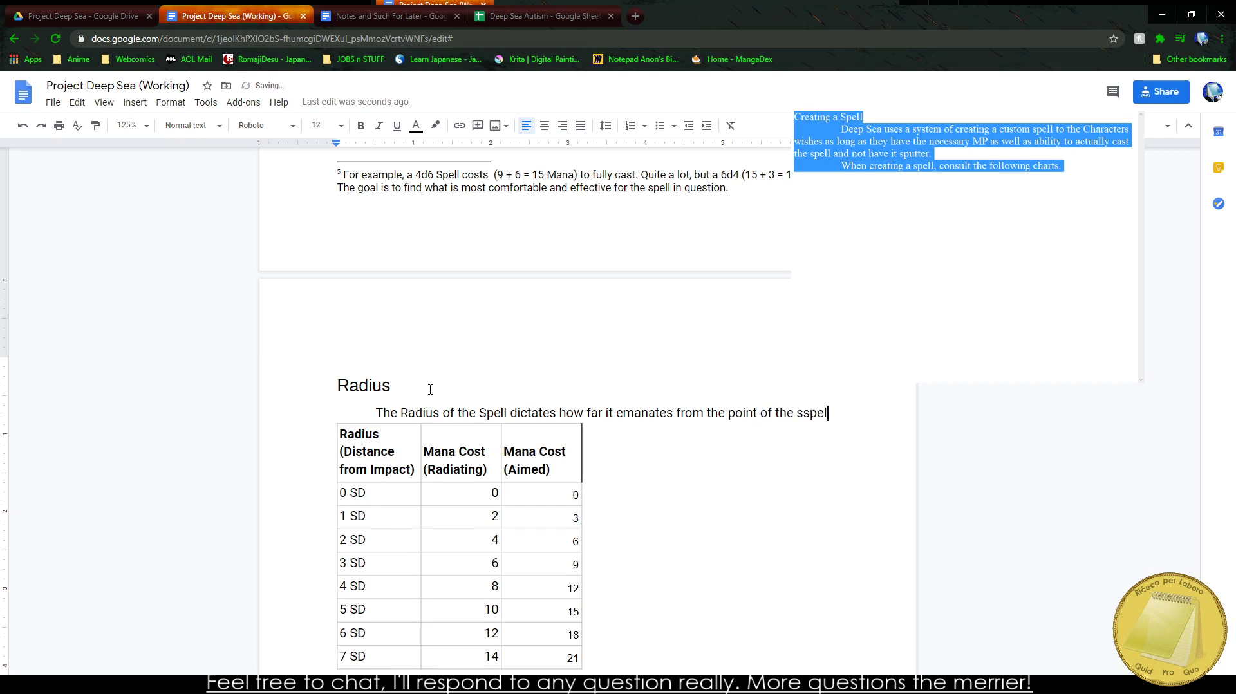
{"action": "key", "text": "BackSpace"}
{"action": "key", "text": "BackSpace"}
{"action": "key", "text": "BackSpace"}
{"action": "key", "text": "BackSpace"}
{"action": "type", "text": "pell, there are two meth"}
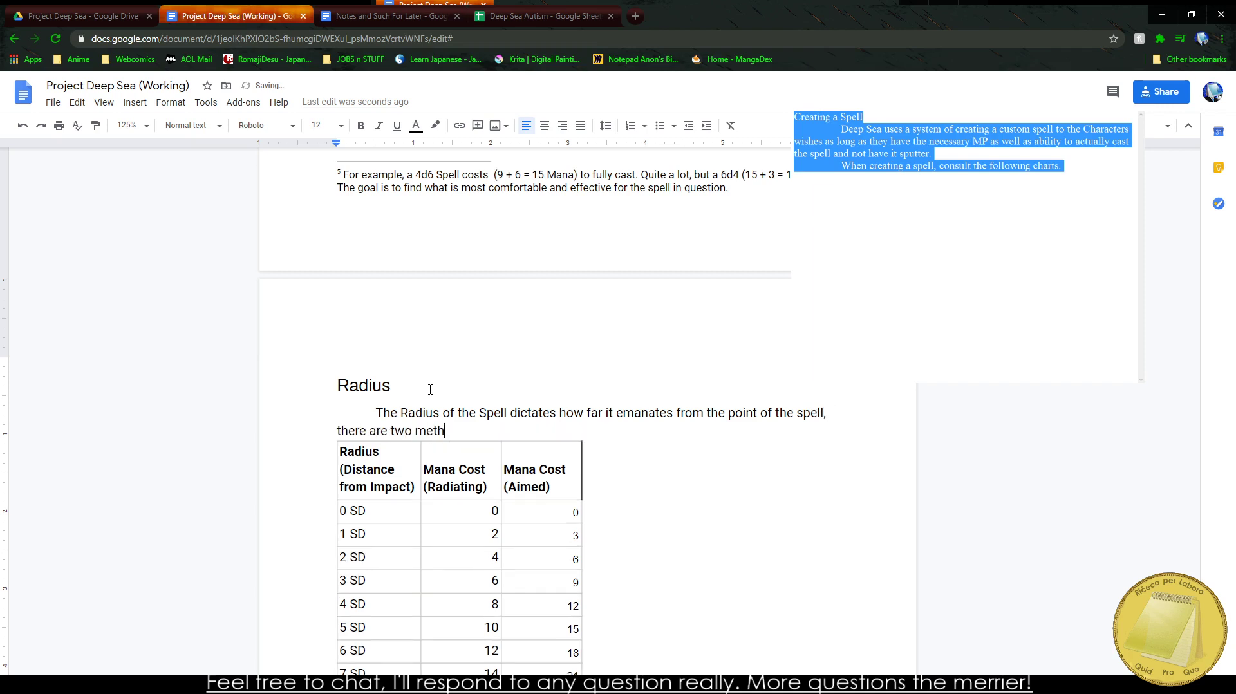
{"action": "type", "text": "od fo"}
{"action": "key", "text": "BackSpace"}
{"action": "type", "text": "to RadRadiating an"}
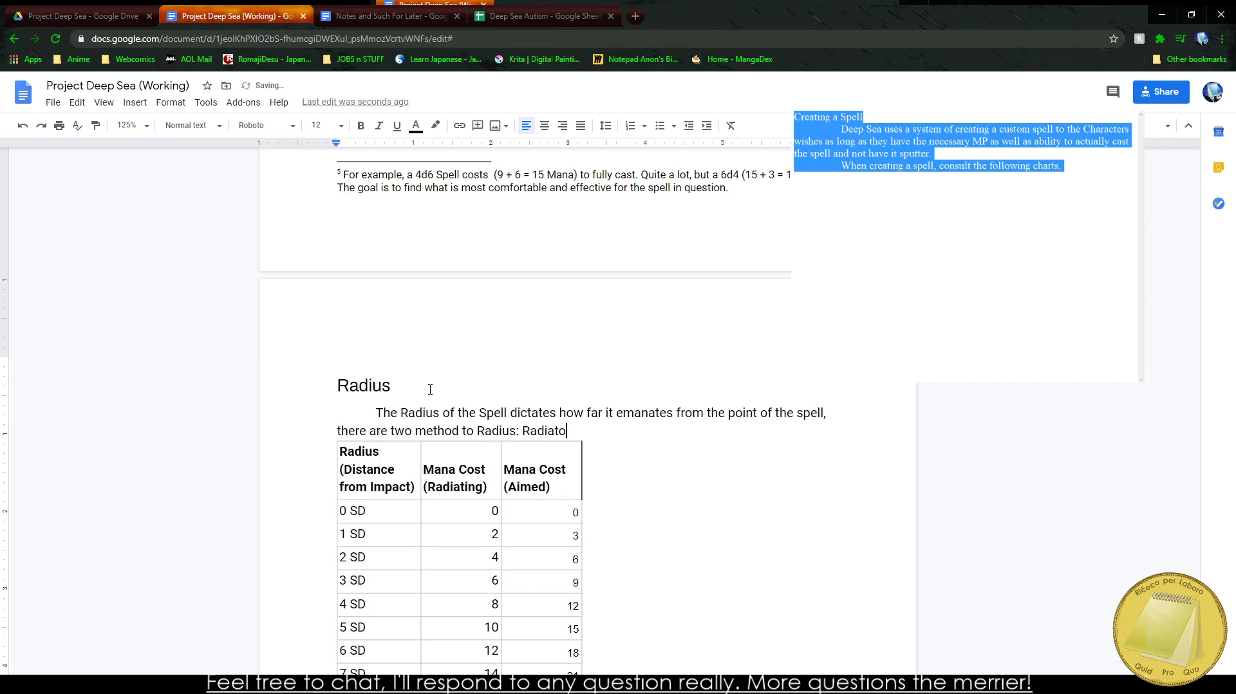
{"action": "type", "text": "d Aimed"}
{"action": "key", "text": "BackSpace"}
{"action": "key", "text": "BackSpace"}
{"action": "key", "text": "BackSpace"}
{"action": "key", "text": "BackSpace"}
{"action": "type", "text": "imed. Ra"}
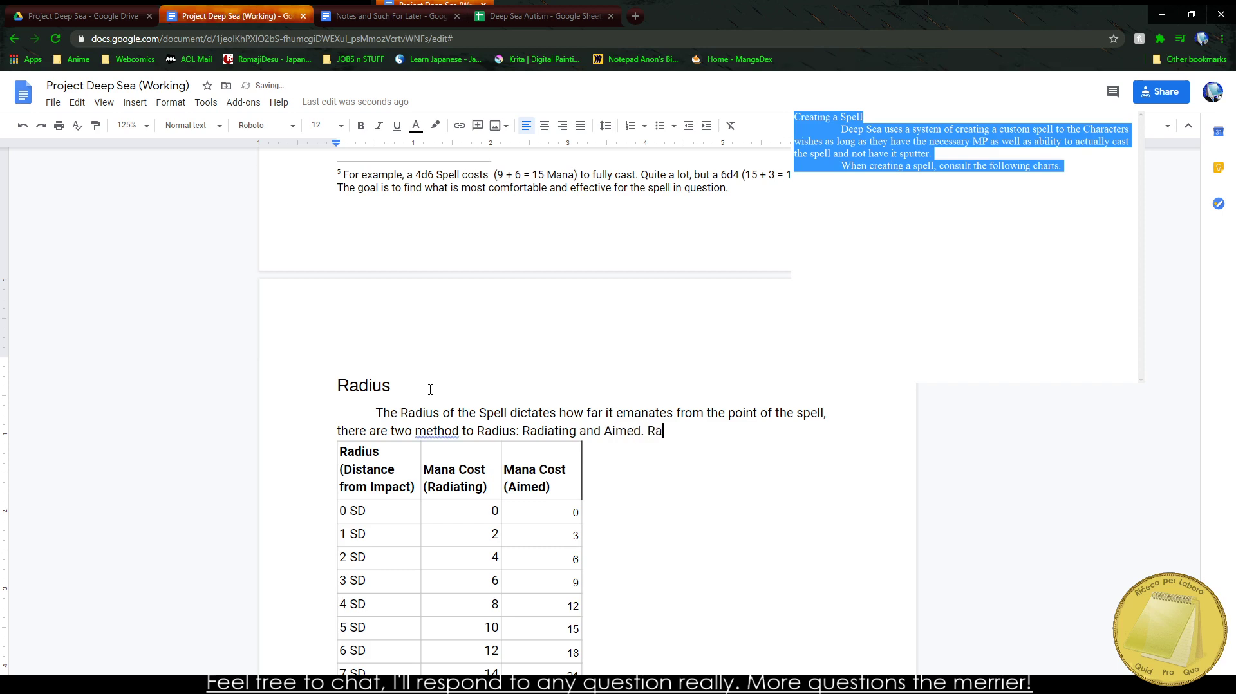
Step: Add "Radiating goes all around the area while aimed is directly targeted in a specific direction. Radiating is" to the Radius paragraph
{"action": "type", "text": "diato"}
{"action": "key", "text": "BackSpace"}
{"action": "type", "text": "ing"}
{"action": "type", "text": " going"}
{"action": "type", "text": " all around the area"}
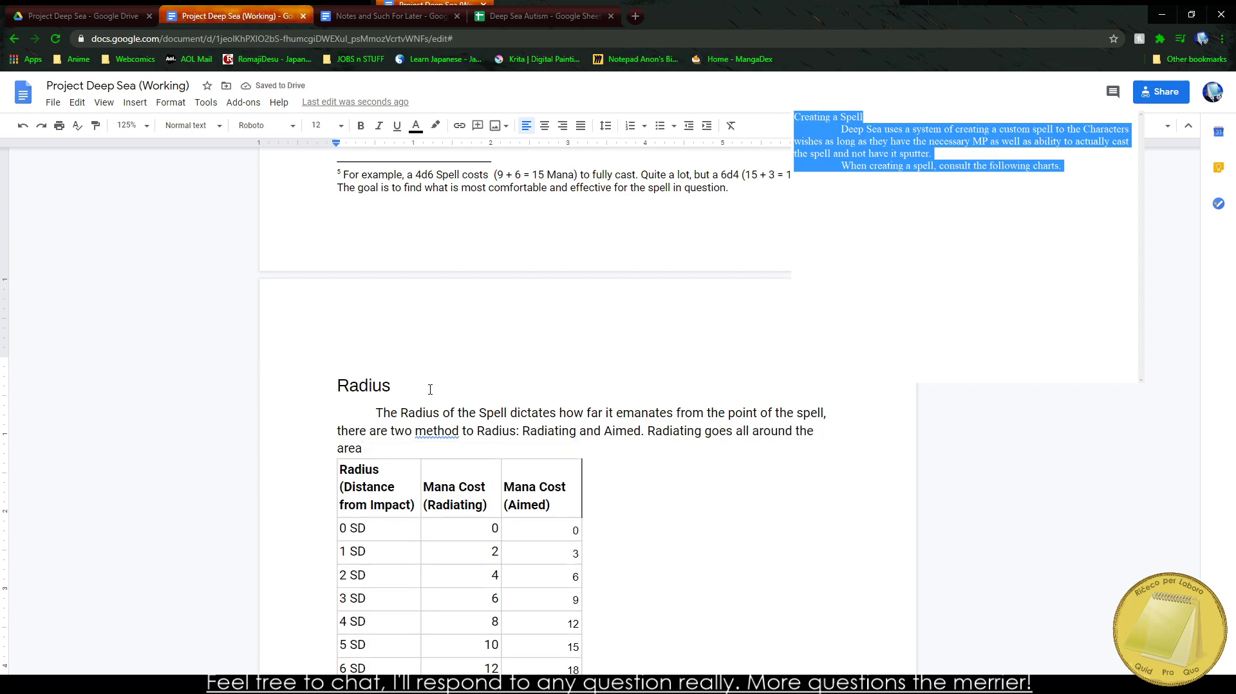
{"action": "type", "text": " while aimed is singl"}
{"action": "key", "text": "BackSpace"}
{"action": "key", "text": "BackSpace"}
{"action": "key", "text": "BackSpace"}
{"action": "key", "text": "BackSpace"}
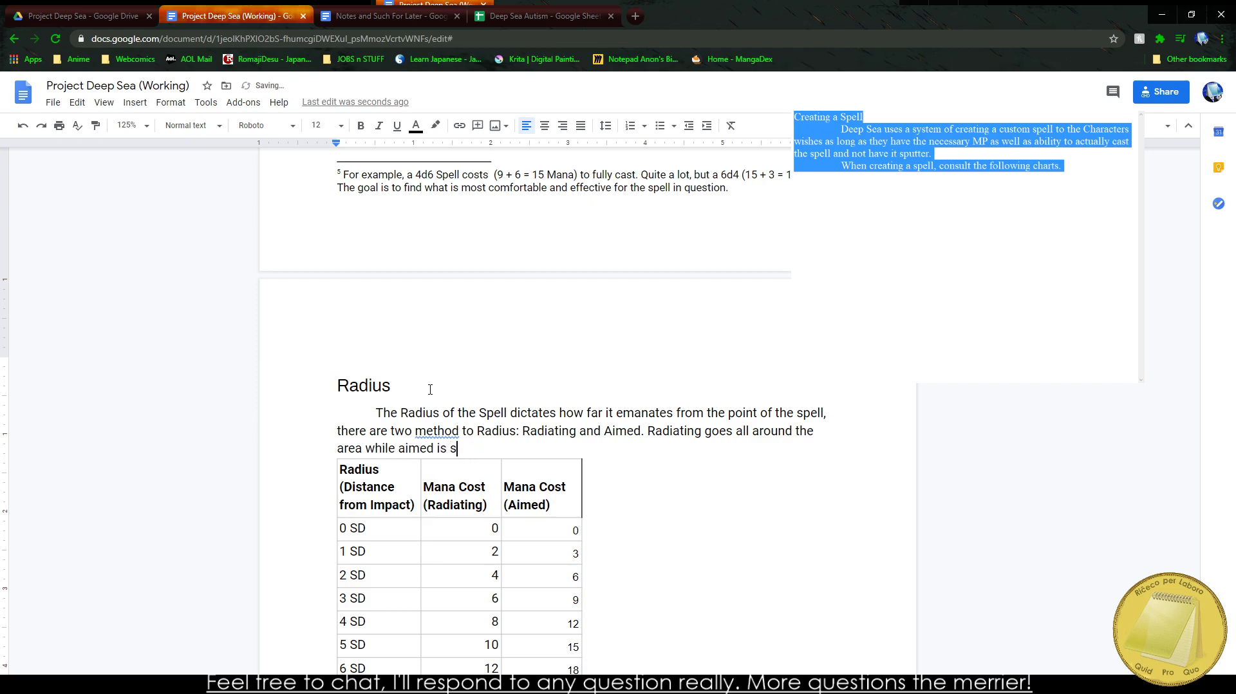
{"action": "type", "text": "directly targeted in a"}
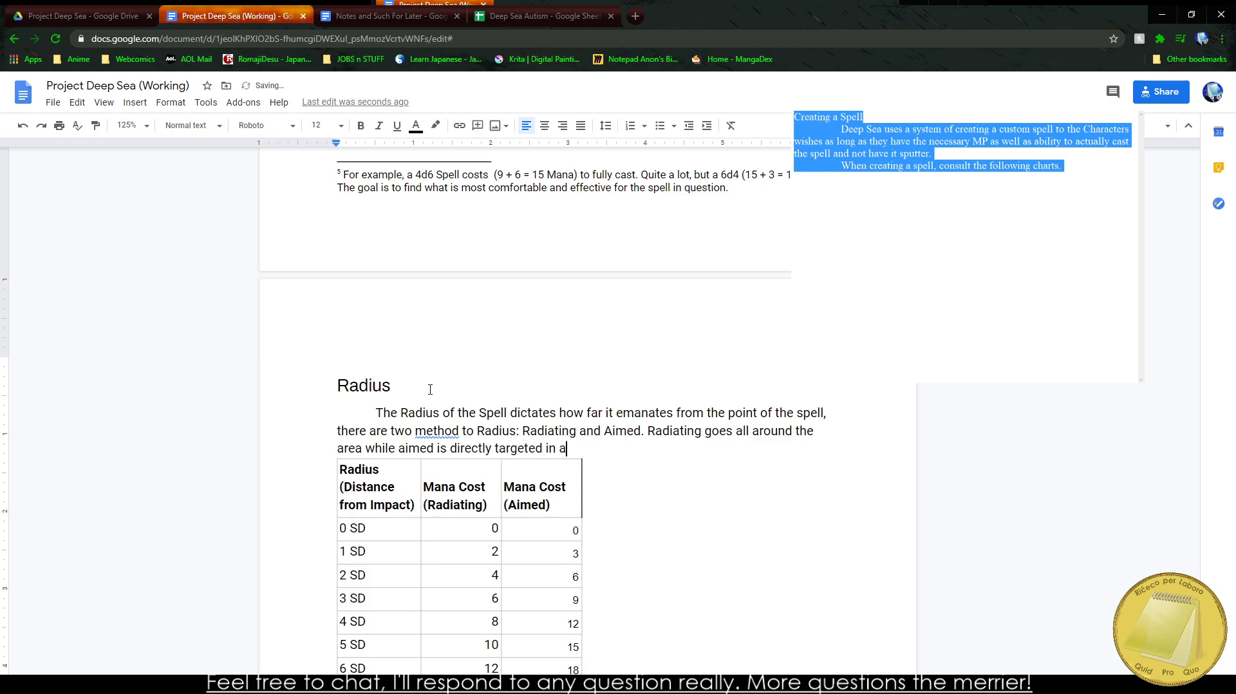
{"action": "type", "text": " specific direction. Radiating is "}
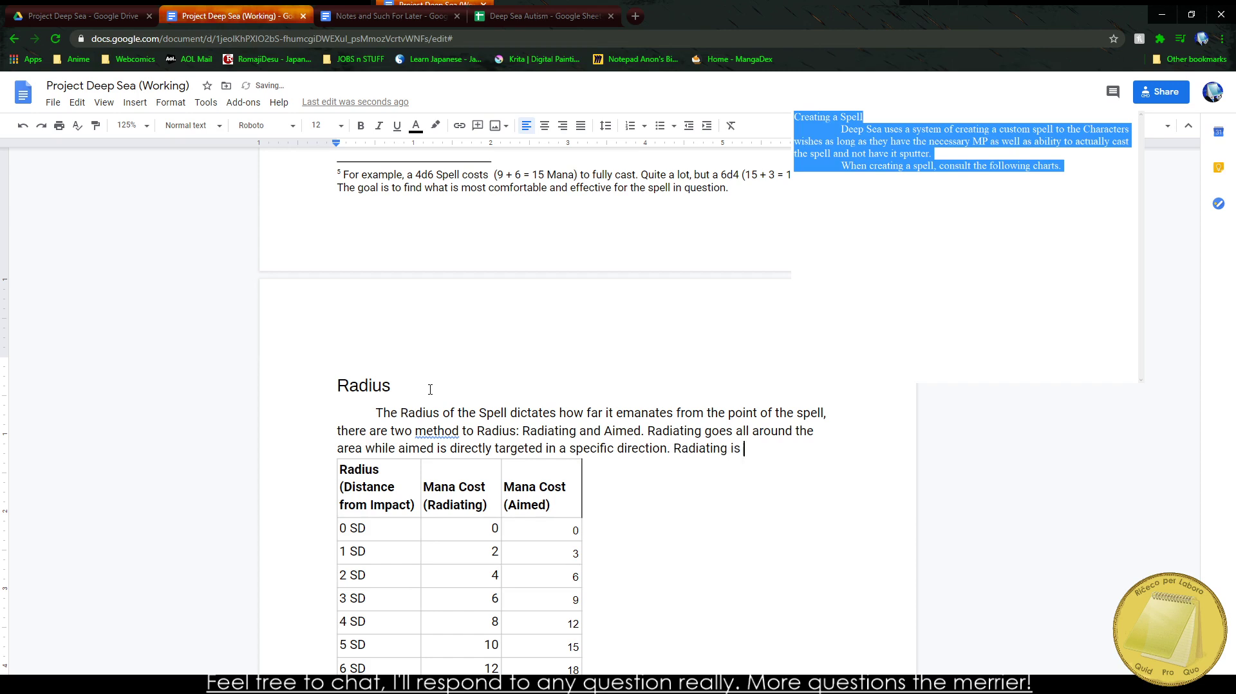
Step: Continue with "cheaper overall, but can affect allies and enemies the same way, while Aimed is", and correct "method" to "methods" and "aimed" to "Aimed"
{"action": "type", "text": "cheaper overall, b"}
{"action": "type", "text": "ut can affec"}
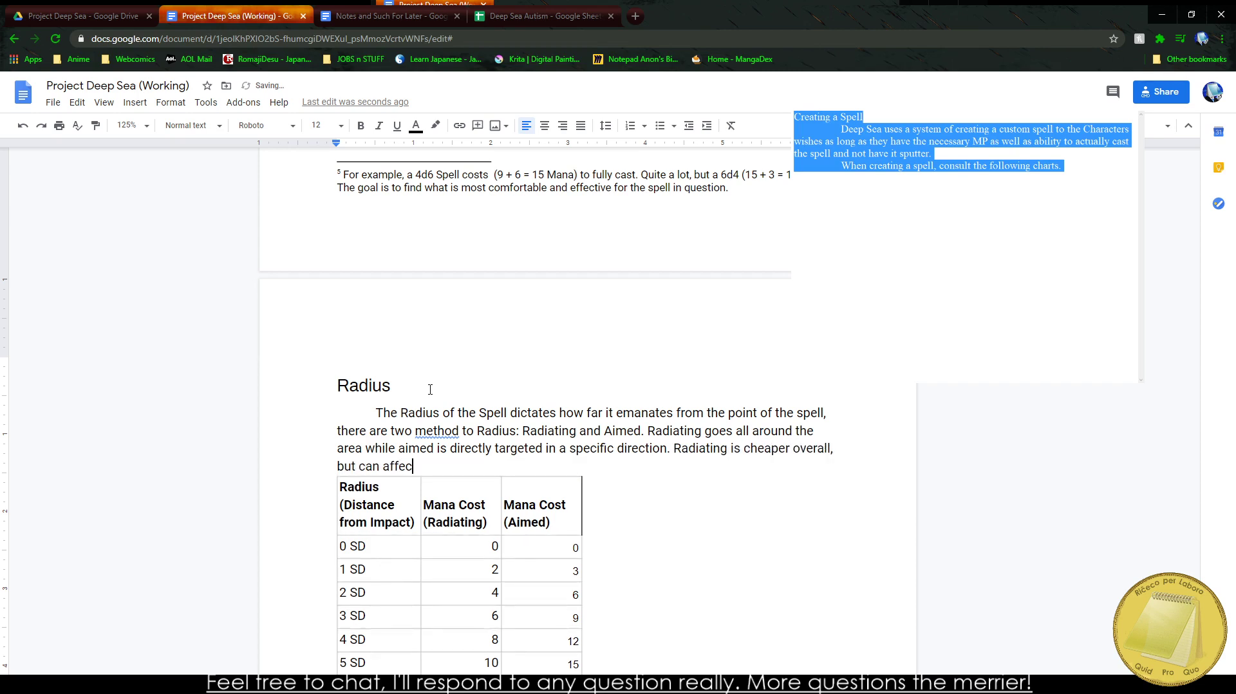
{"action": "type", "text": "t allies and enemies the "}
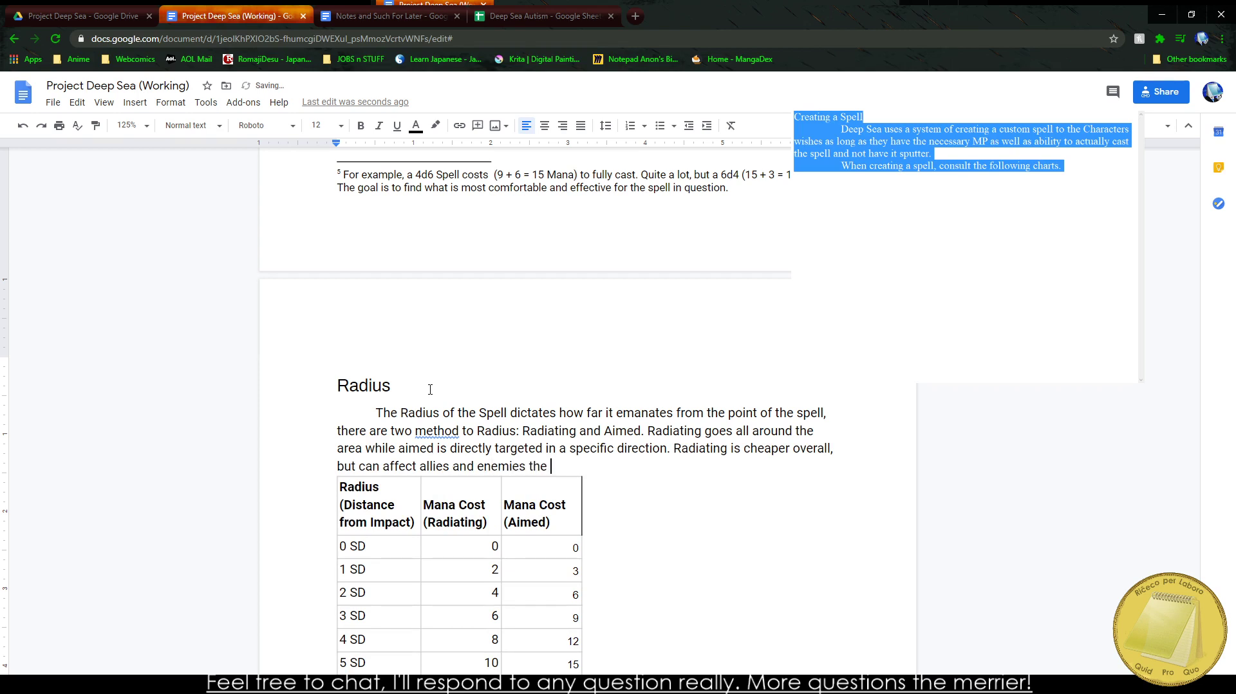
{"action": "type", "text": "same way, while A"}
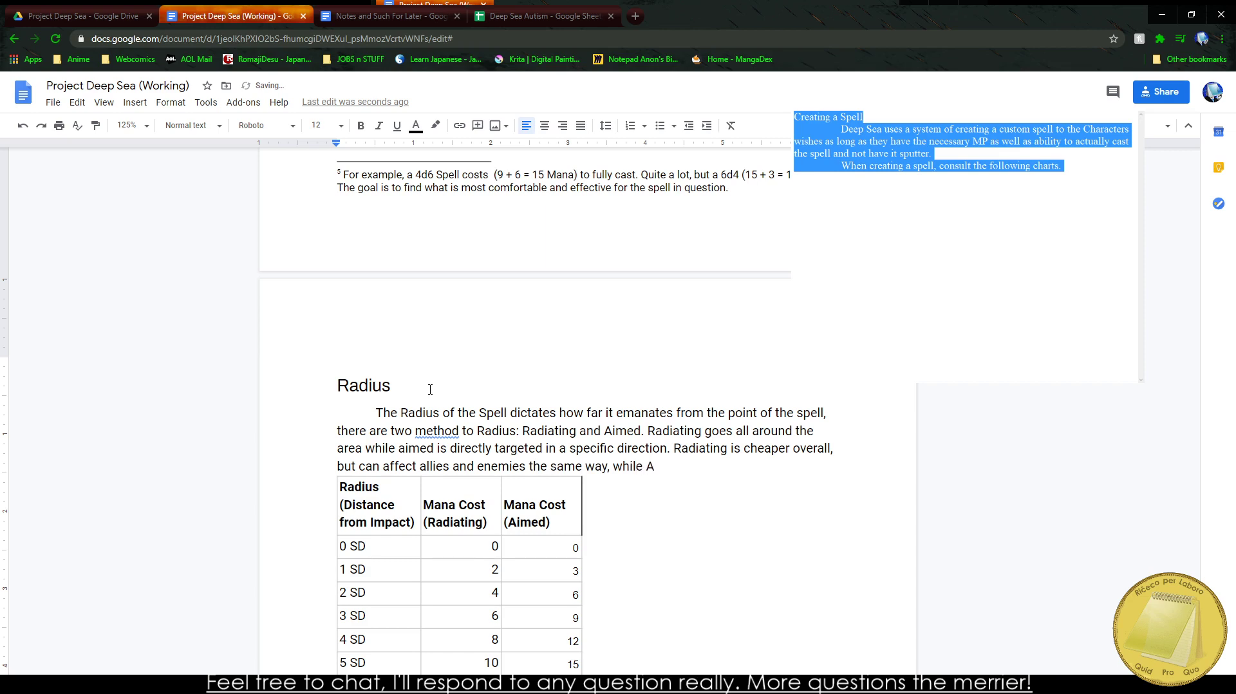
{"action": "type", "text": "imed is"}
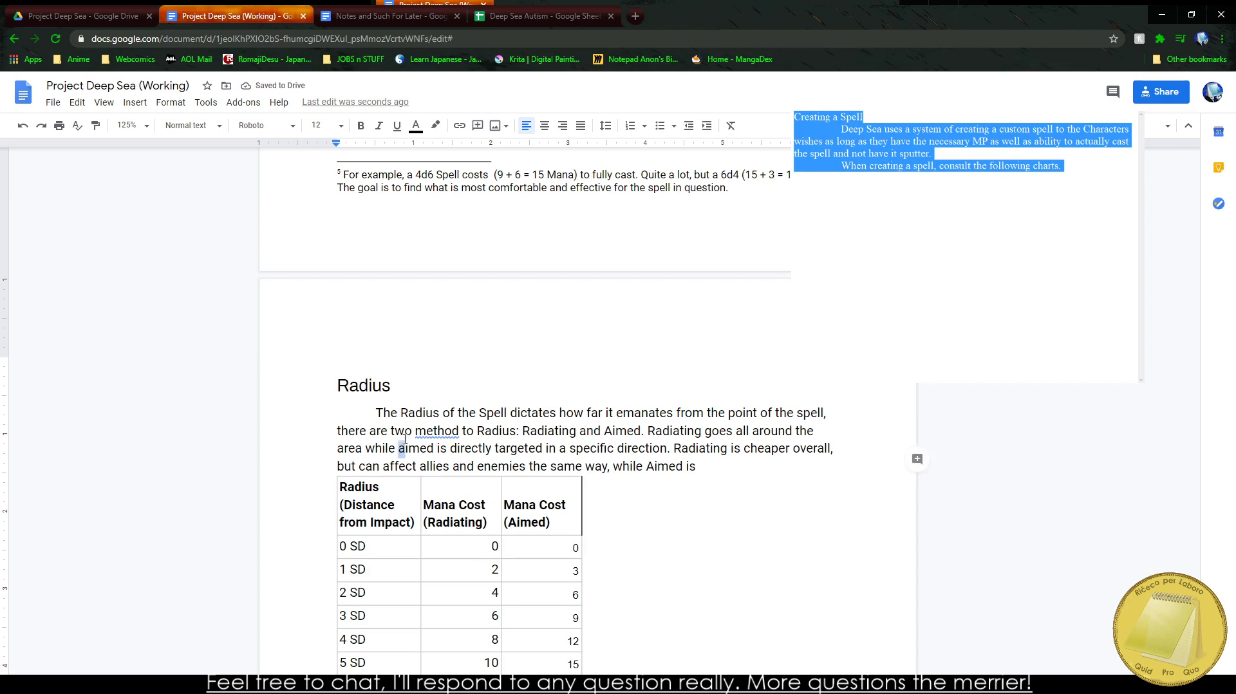
{"action": "right_click", "coordinate": [425, 431]}
{"action": "left_click", "coordinate": [451, 460]}
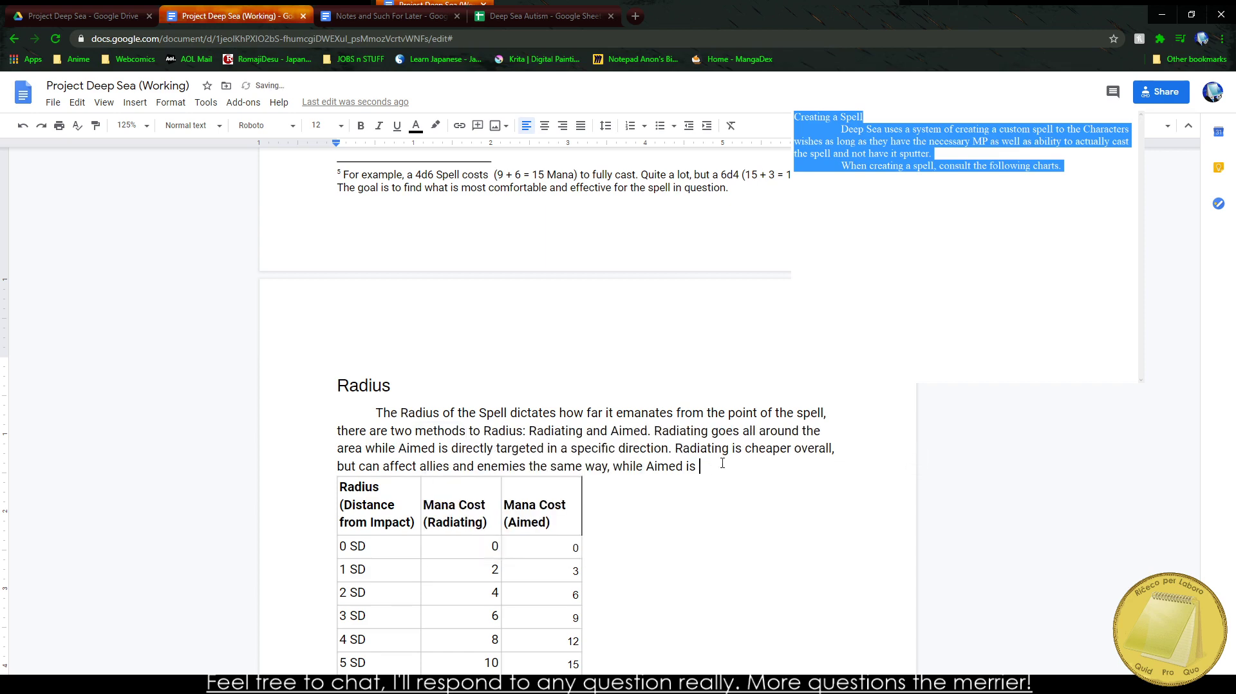
{"action": "type", "text": "easier to"}
{"action": "key", "text": "BackSpace"}
{"action": "key", "text": "BackSpace"}
{"action": "key", "text": "BackSpace"}
{"action": "key", "text": "BackSpace"}
{"action": "key", "text": "BackSpace"}
{"action": "key", "text": "BackSpace"}
{"action": "key", "text": "BackSpace"}
{"action": "key", "text": "BackSpace"}
Step: Finish the Radius paragraph with "more expensive to “hopefully” avoid friendly fire or helping the enemy." and add an empty line before the table
{"action": "type", "text": "more expensive to \"hopefu"}
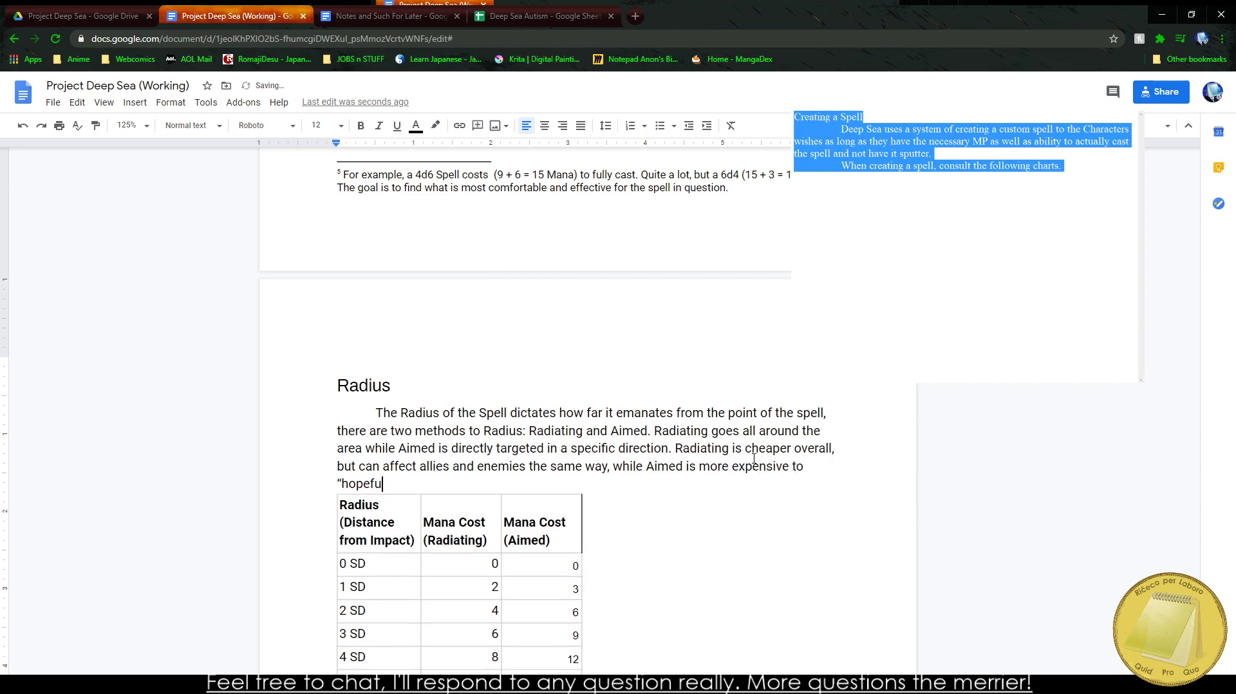
{"action": "type", "text": "lly\" aoiv"}
{"action": "key", "text": "BackSpace"}
{"action": "type", "text": "void friendly fire or he"}
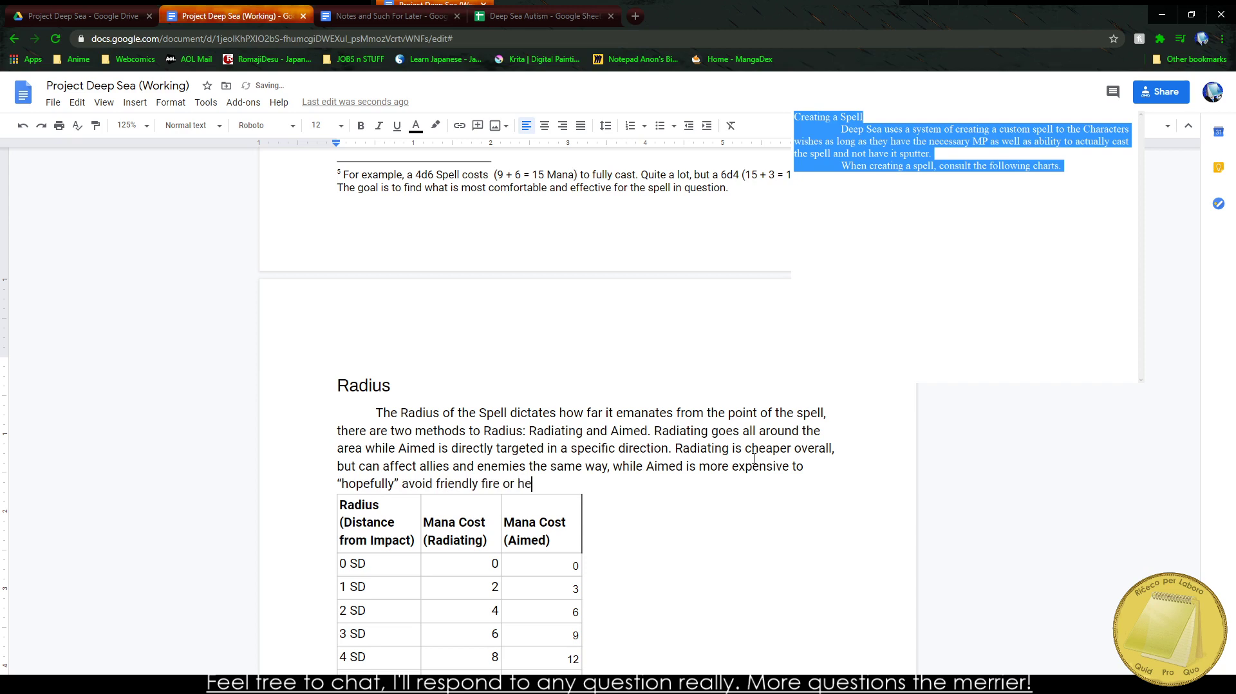
{"action": "type", "text": "lping the enemy."}
{"action": "key", "text": "Return"}
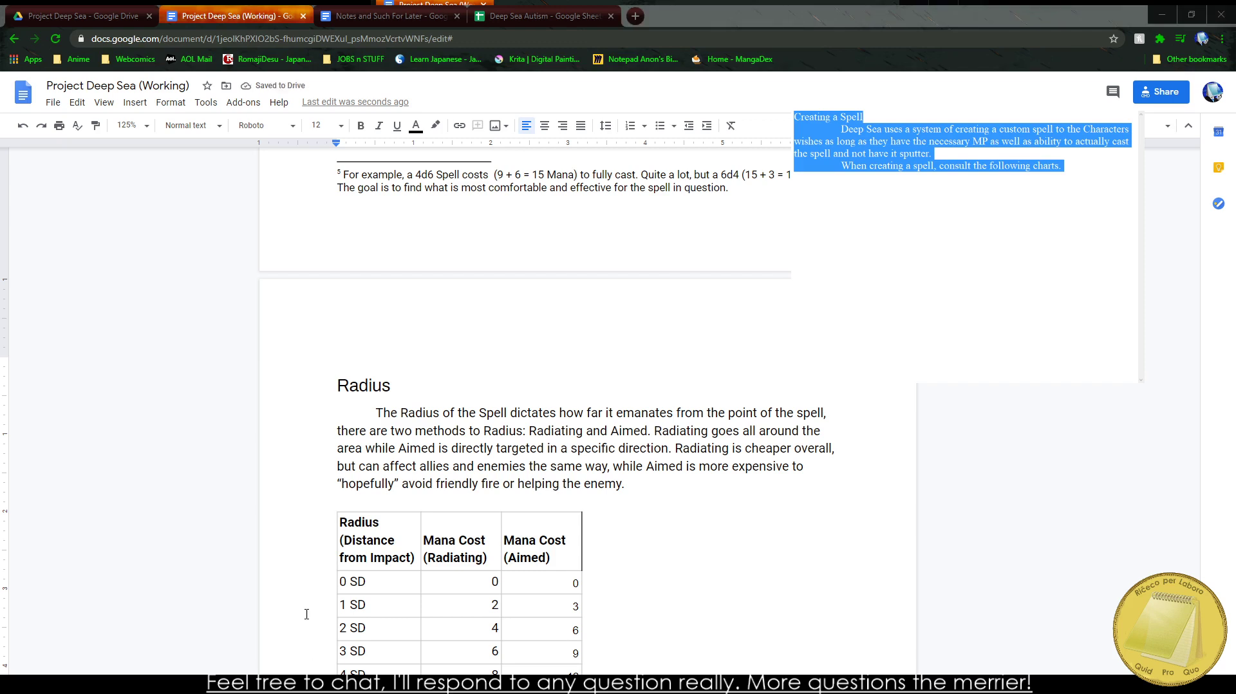
Step: Give the whole Radius table black borders and middle vertical cell alignment
{"action": "scroll", "coordinate": [335, 527], "scroll_direction": "down", "scroll_amount": 3}
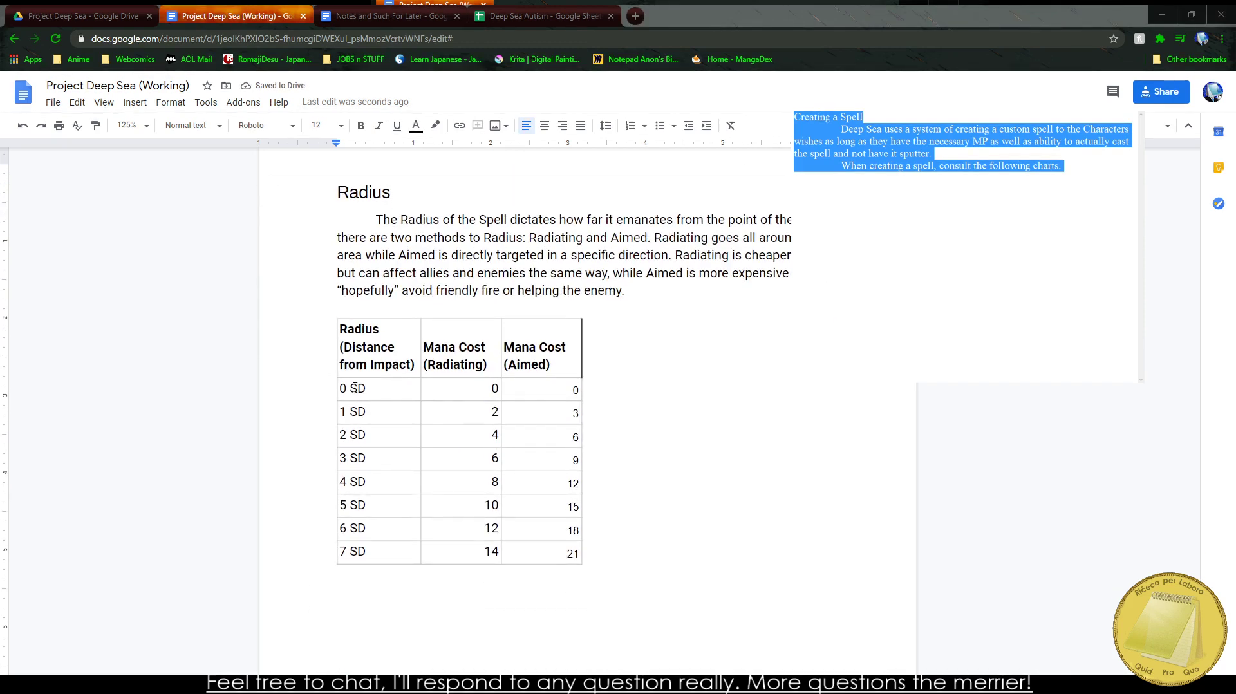
{"action": "left_click", "coordinate": [362, 347]}
{"action": "left_click_drag", "start_coordinate": [380, 407], "coordinate": [540, 551]}
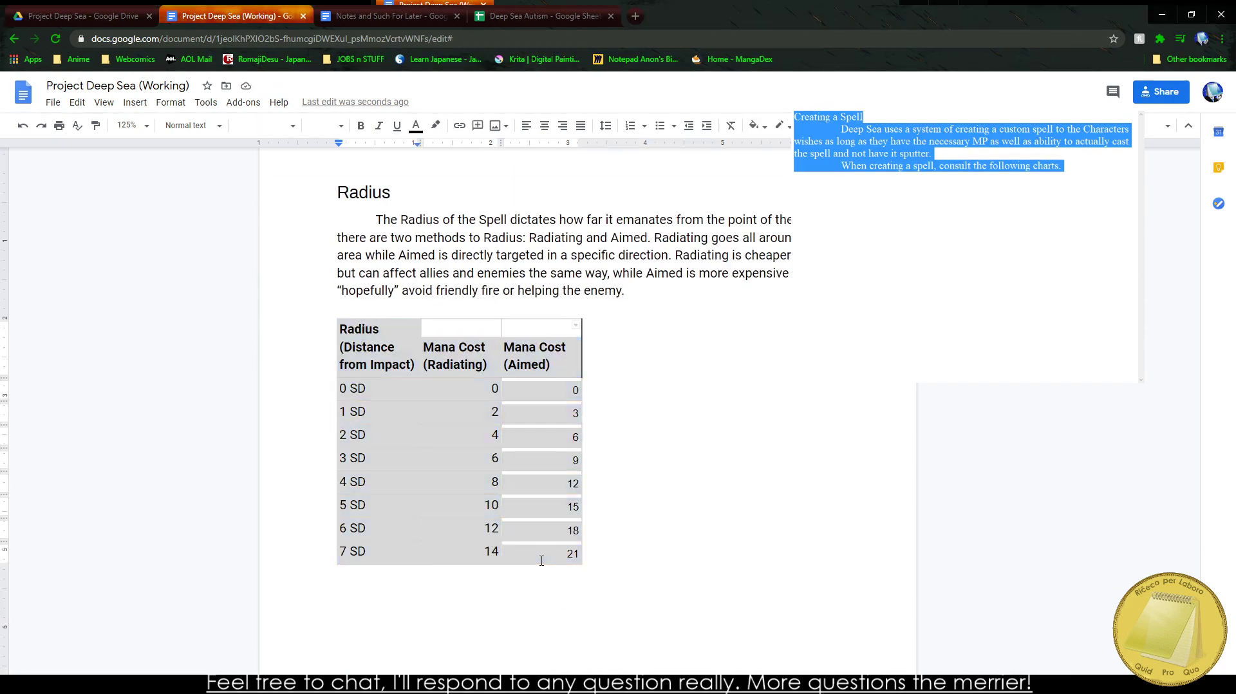
{"action": "right_click", "coordinate": [541, 551]}
{"action": "left_click", "coordinate": [615, 614]}
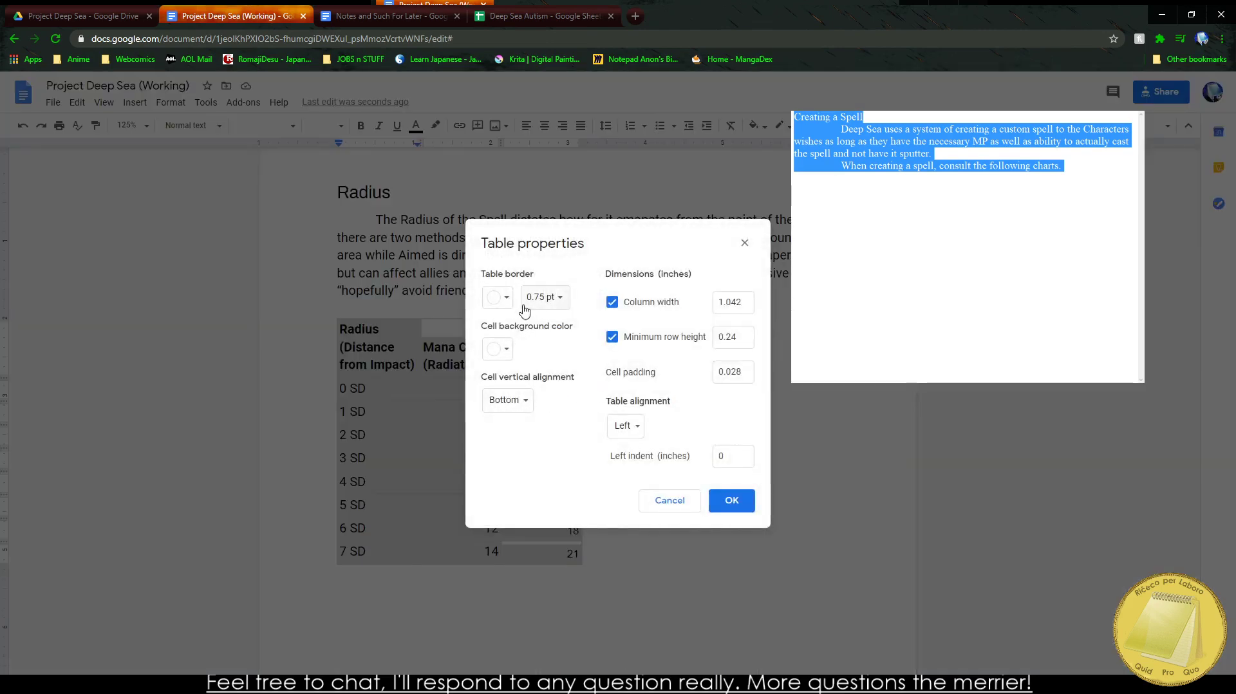
{"action": "left_click", "coordinate": [494, 299]}
{"action": "left_click", "coordinate": [501, 327]}
{"action": "left_click", "coordinate": [518, 402]}
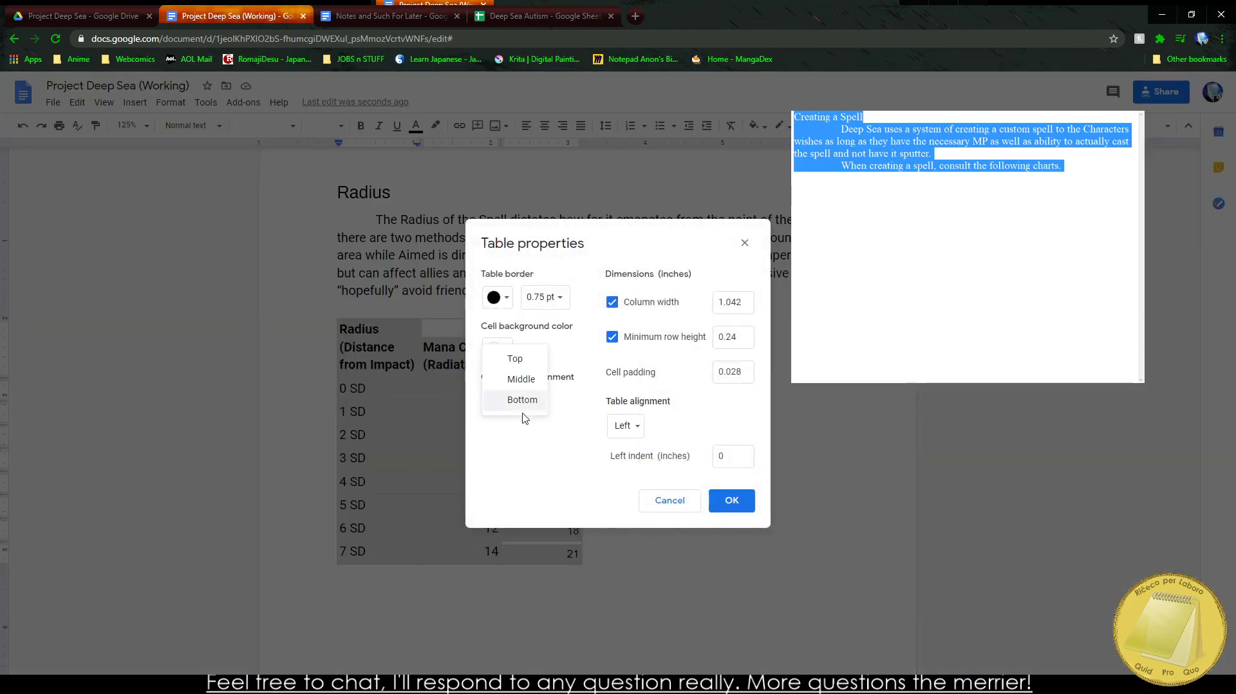
{"action": "left_click", "coordinate": [508, 378]}
{"action": "left_click", "coordinate": [623, 422]}
{"action": "left_click", "coordinate": [642, 445]}
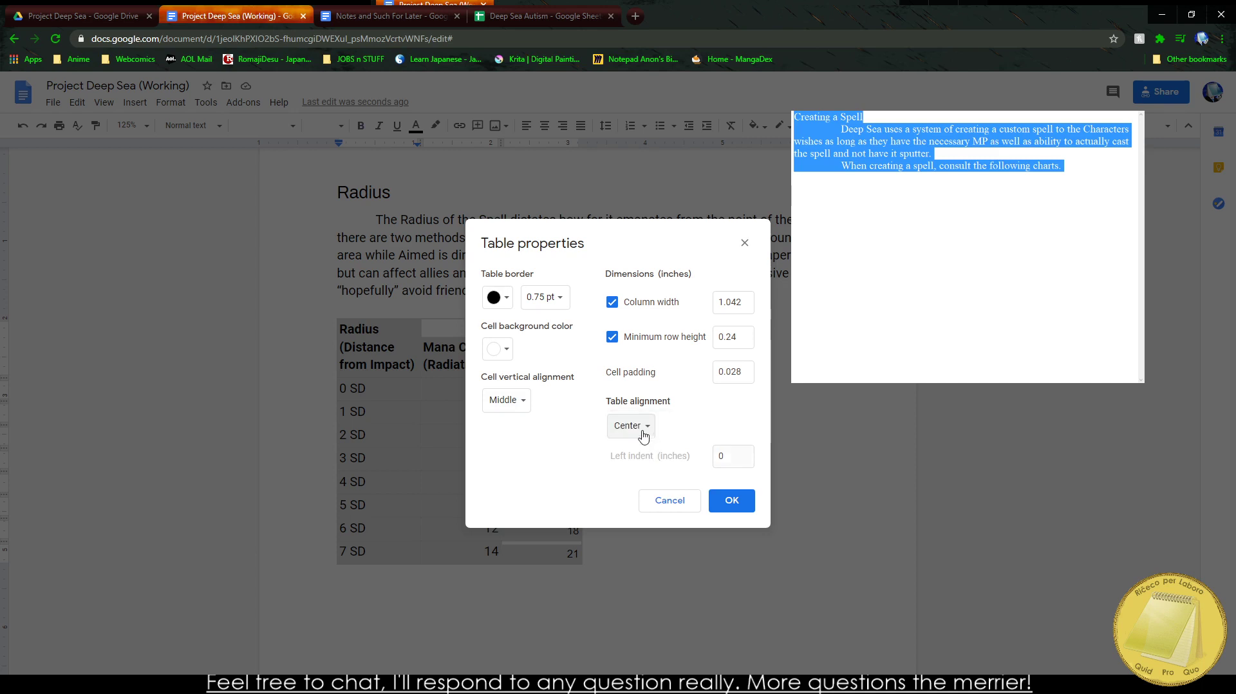
{"action": "left_click", "coordinate": [624, 425]}
{"action": "left_click", "coordinate": [637, 406]}
{"action": "left_click", "coordinate": [732, 500]}
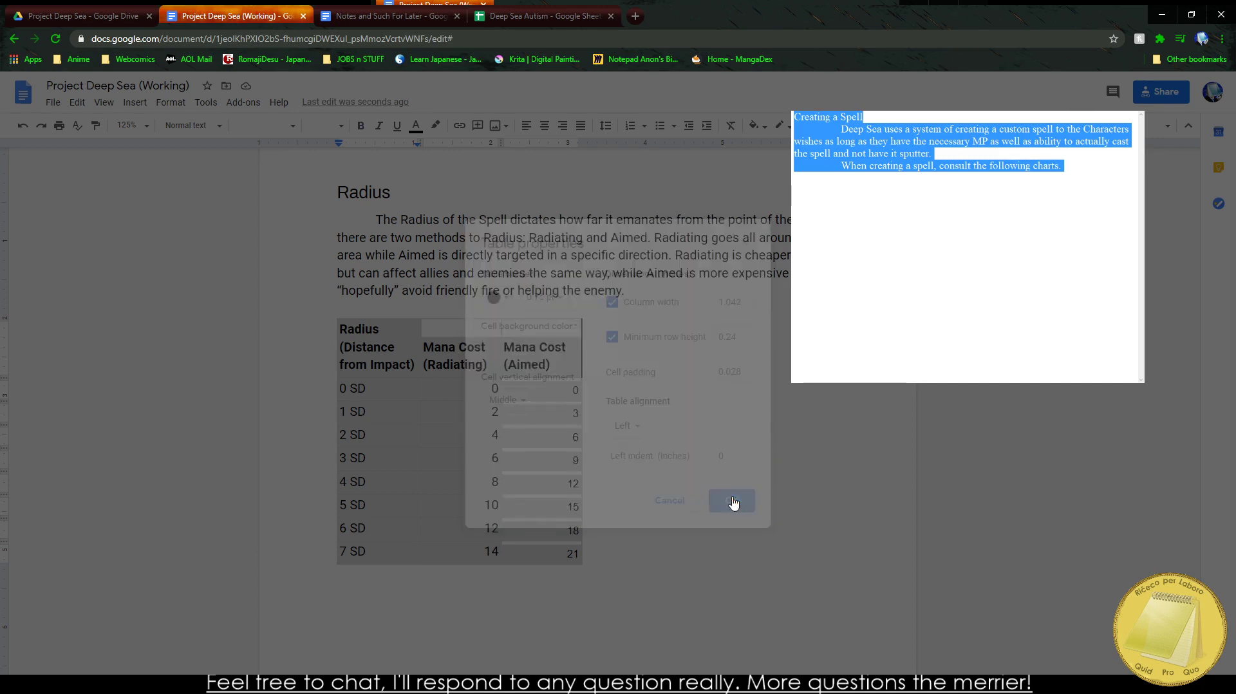
Step: Set all text in the Radius table to Roboto, size 12
{"action": "right_click", "coordinate": [539, 422]}
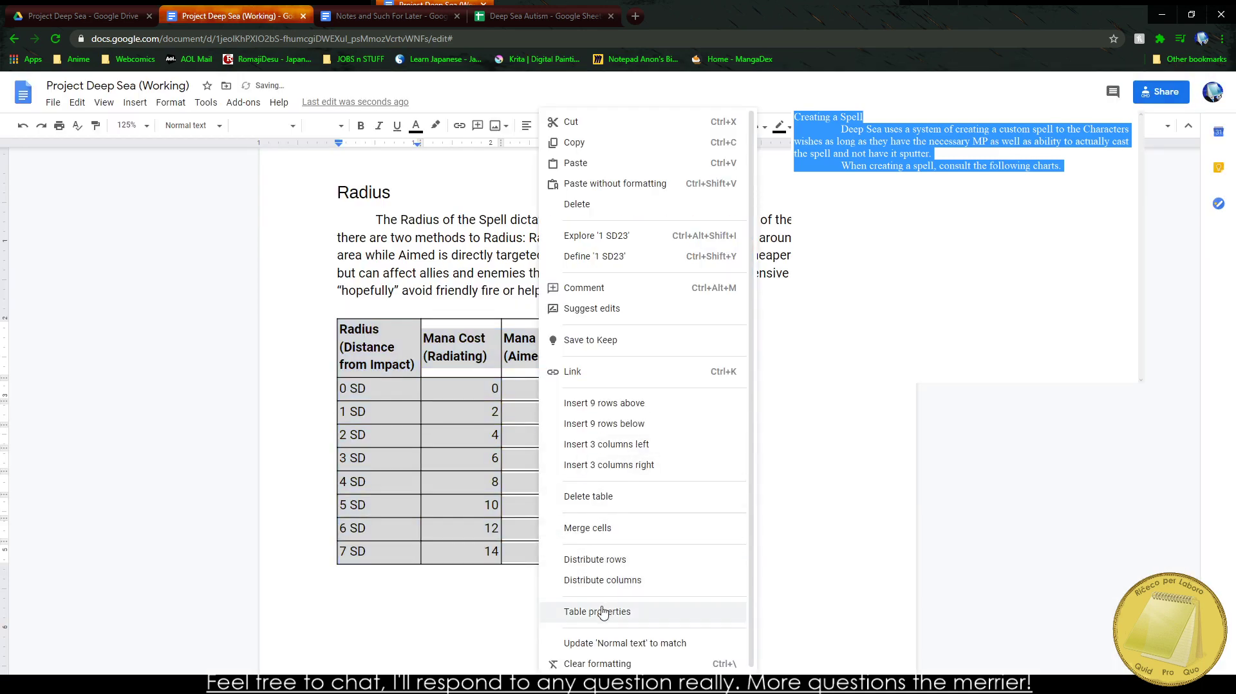
{"action": "left_click", "coordinate": [263, 128]}
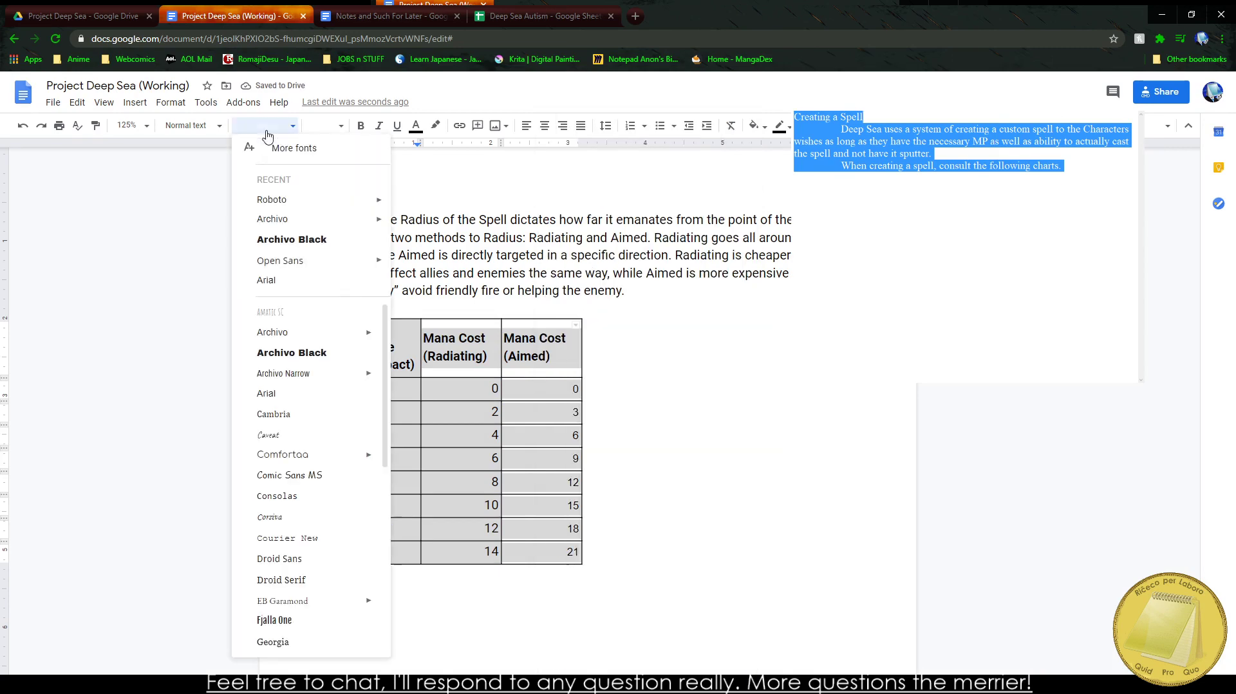
{"action": "left_click", "coordinate": [290, 203]}
{"action": "left_click", "coordinate": [324, 125]}
{"action": "key", "text": "Return"}
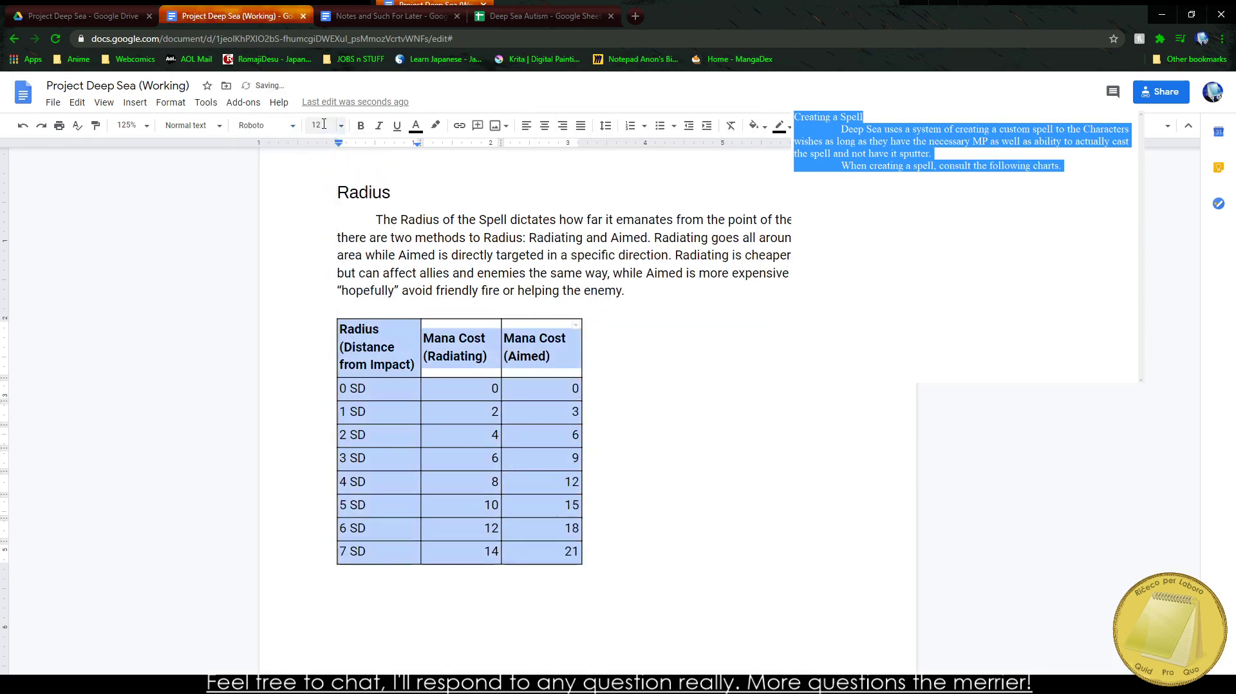
{"action": "right_click", "coordinate": [392, 451]}
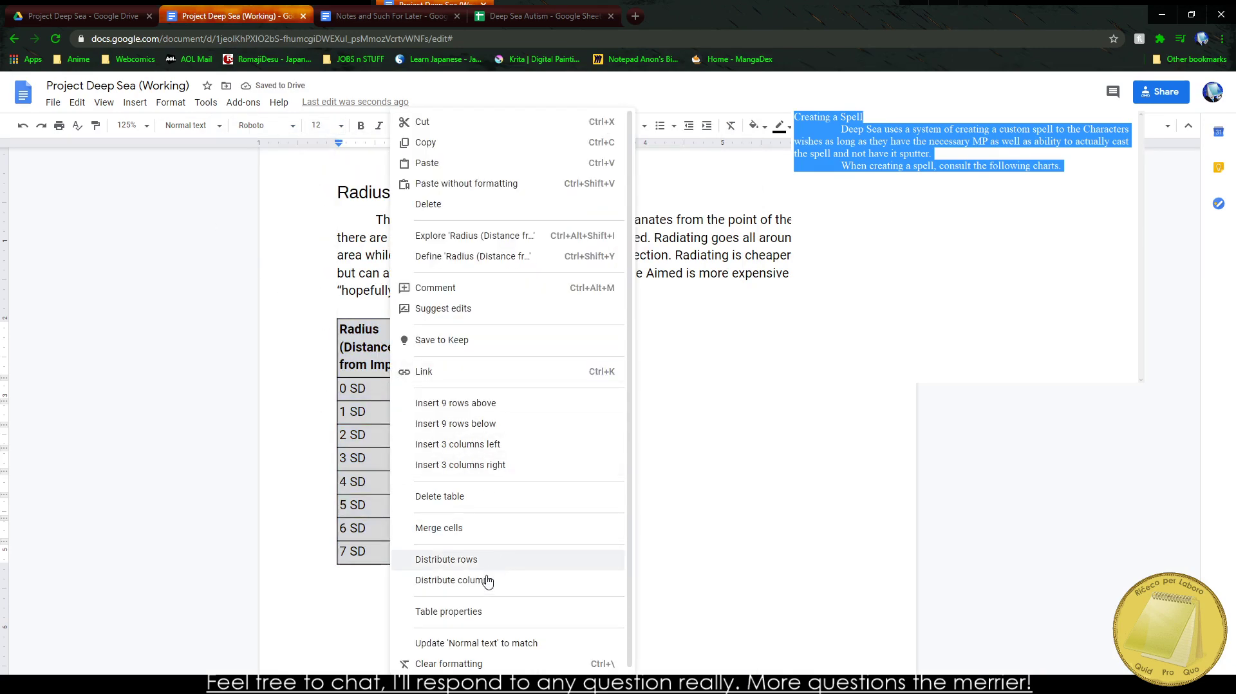
{"action": "left_click", "coordinate": [472, 611]}
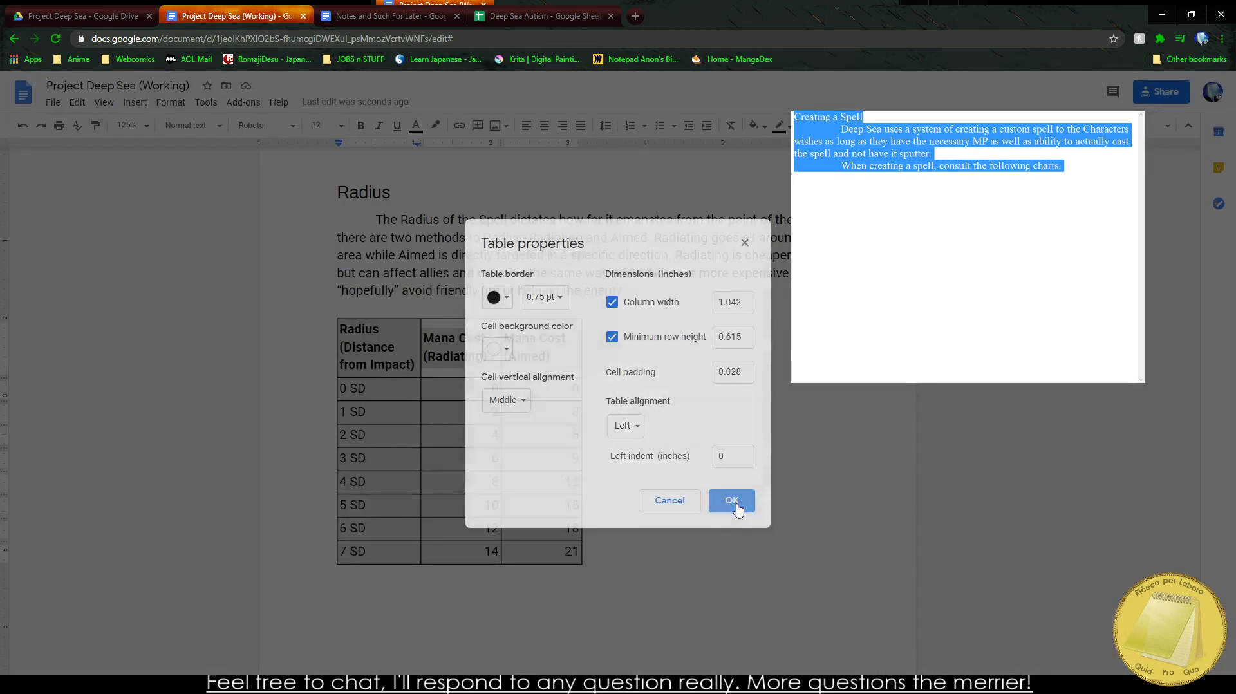
{"action": "left_click", "coordinate": [732, 501]}
Step: Widen the Mana Cost (Radiating) and Mana Cost (Aimed) columns of the Radius table so the Aimed header fits on one line
{"action": "left_click", "coordinate": [424, 345]}
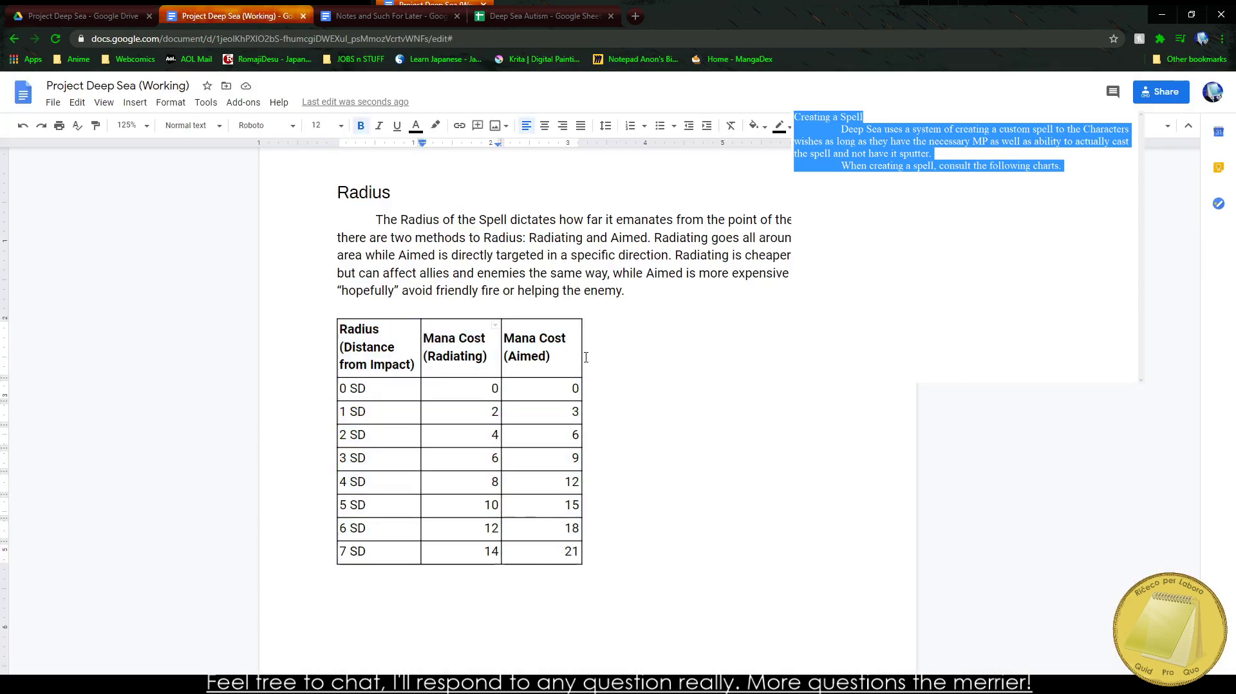
{"action": "left_click_drag", "start_coordinate": [578, 355], "coordinate": [634, 354]}
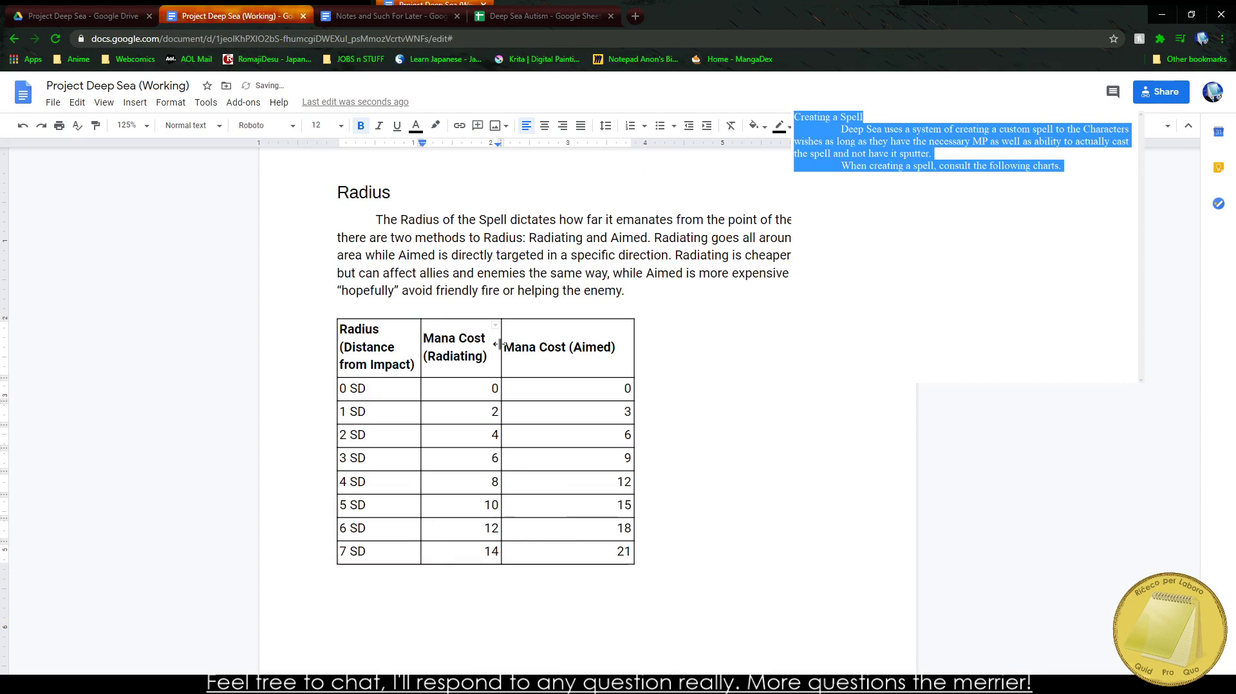
{"action": "left_click_drag", "start_coordinate": [501, 345], "coordinate": [527, 356]}
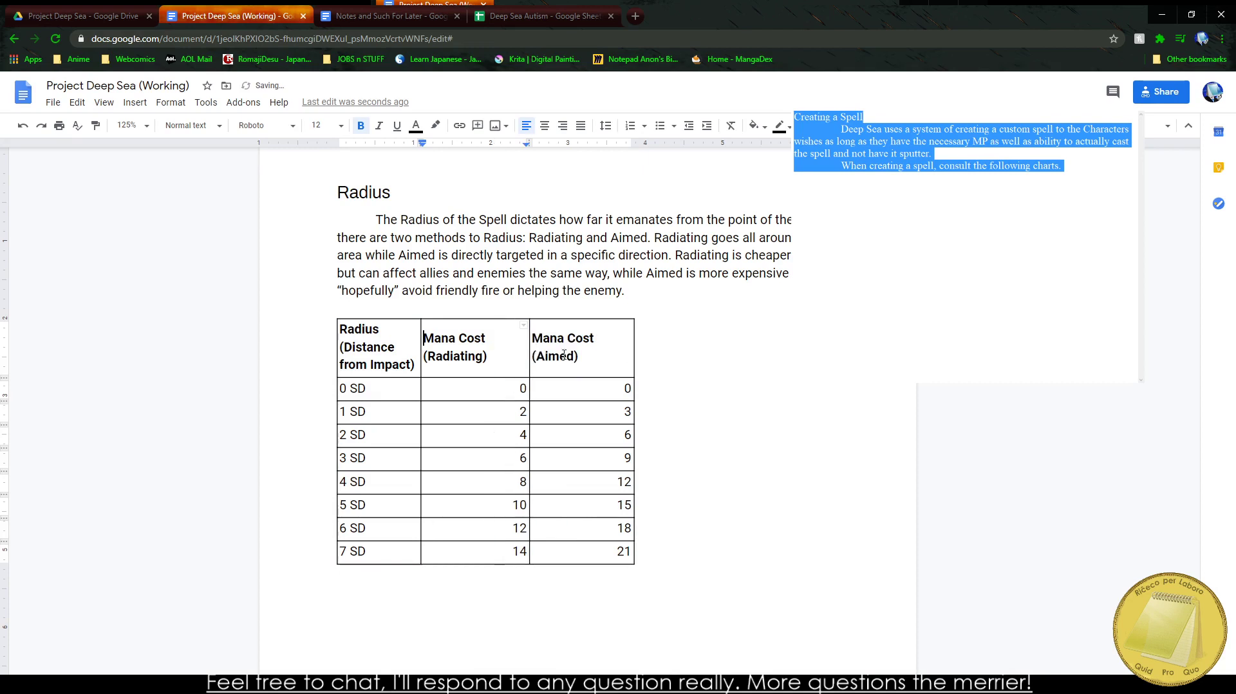
{"action": "left_click_drag", "start_coordinate": [634, 344], "coordinate": [650, 344]}
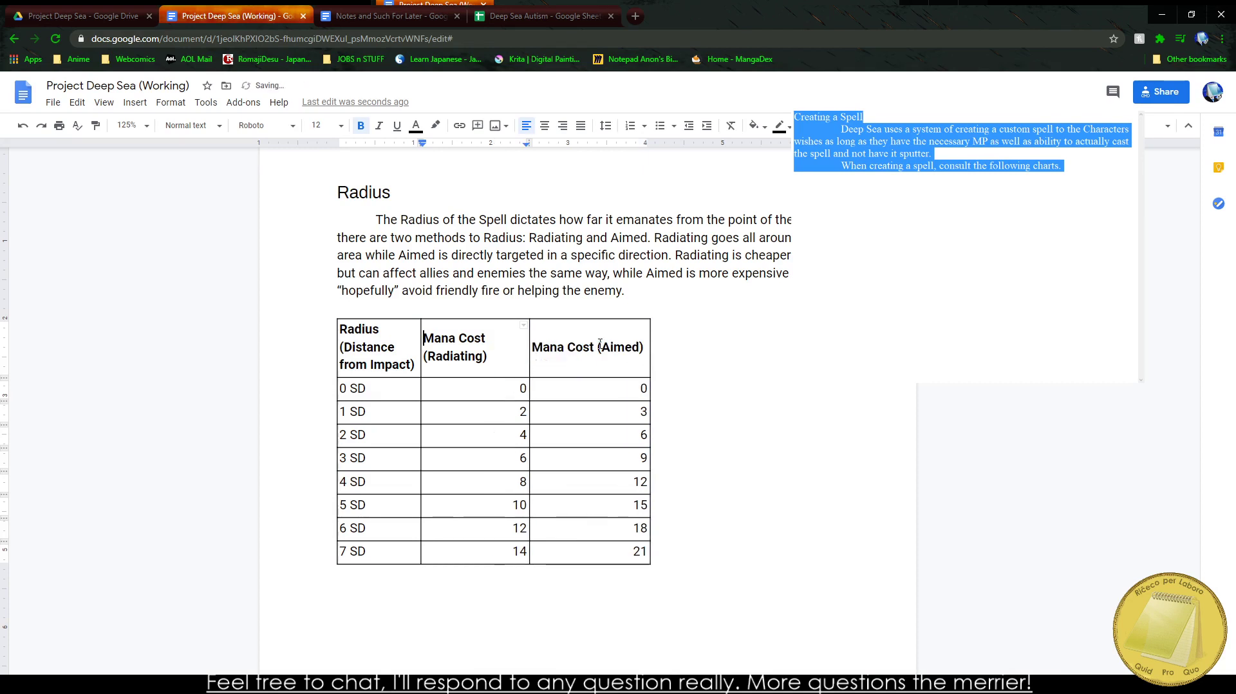
Step: Widen the Mana Cost (Radiating) and Mana Cost (Aimed) columns of the Radius table so both headers fit on one line
{"action": "left_click_drag", "start_coordinate": [529, 347], "coordinate": [551, 353]}
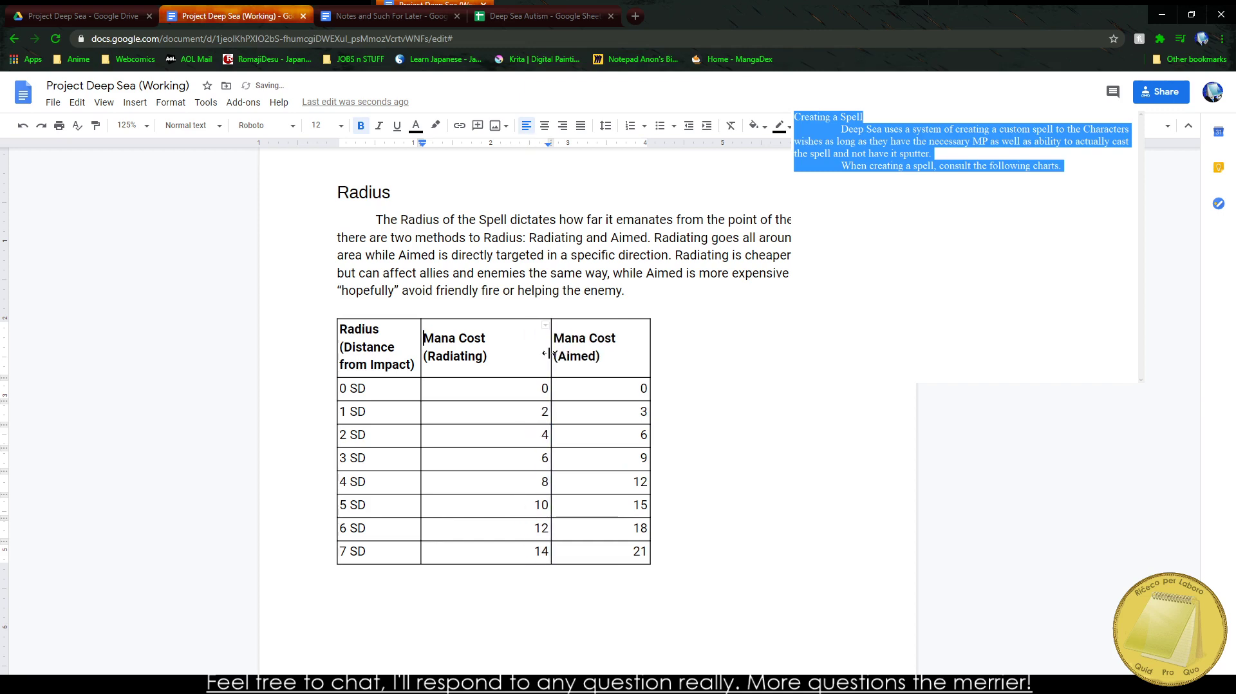
{"action": "key", "text": "BackSpace"}
{"action": "left_click_drag", "start_coordinate": [649, 344], "coordinate": [675, 345]}
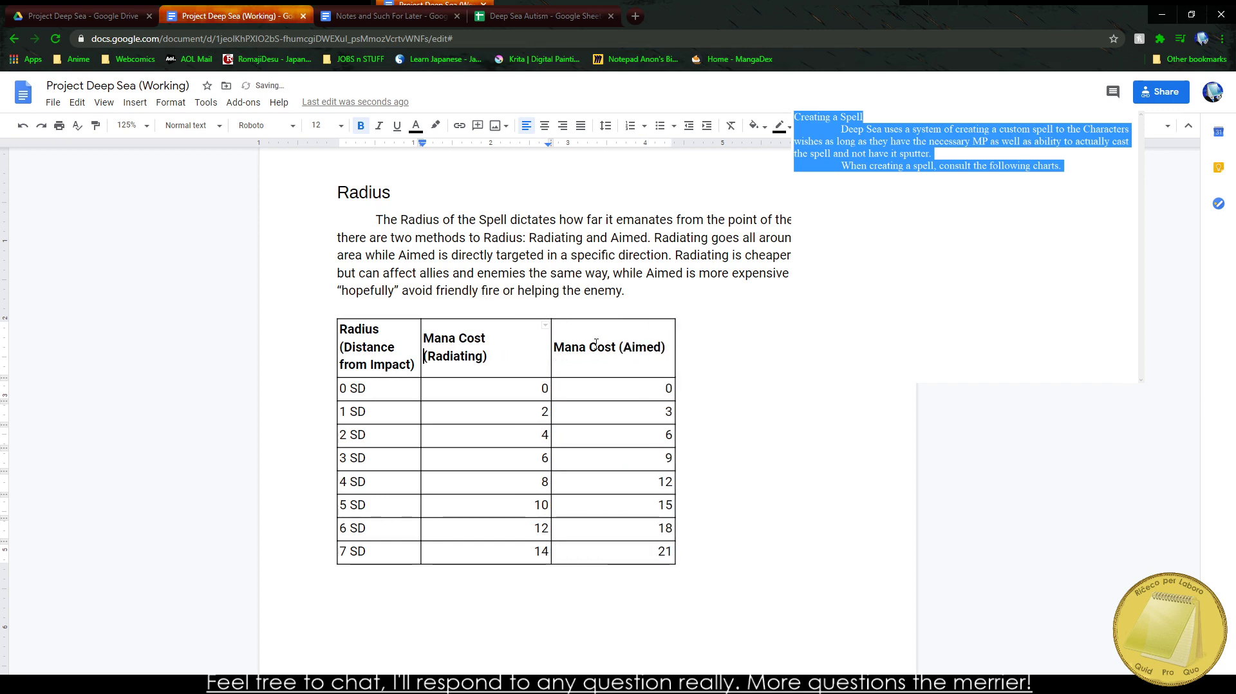
{"action": "right_click", "coordinate": [555, 348]}
{"action": "left_click", "coordinate": [545, 342]}
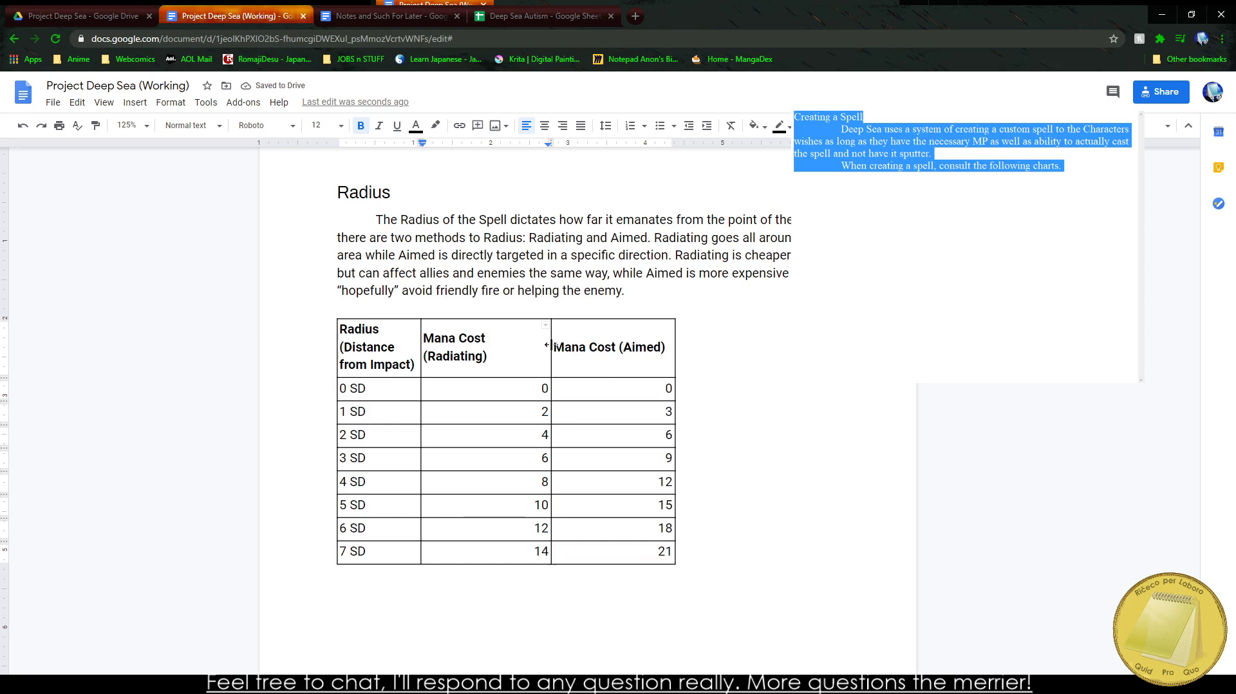
{"action": "left_click_drag", "start_coordinate": [550, 344], "coordinate": [572, 346]}
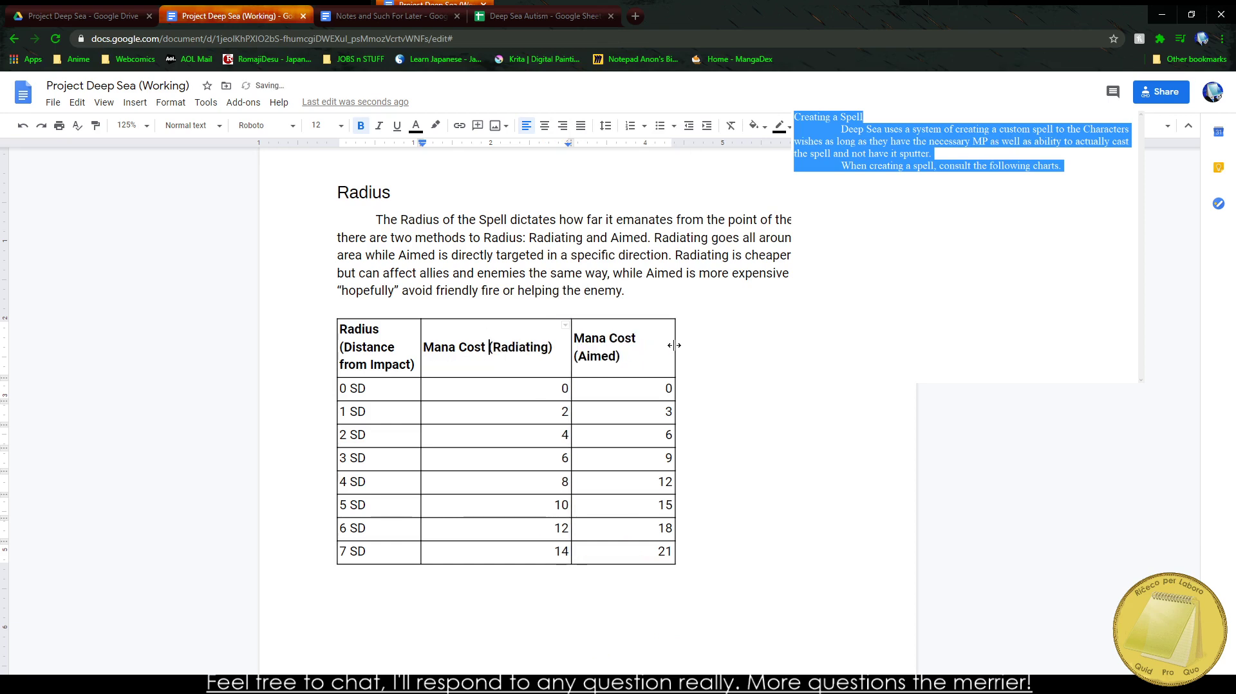
{"action": "left_click_drag", "start_coordinate": [673, 345], "coordinate": [710, 339]}
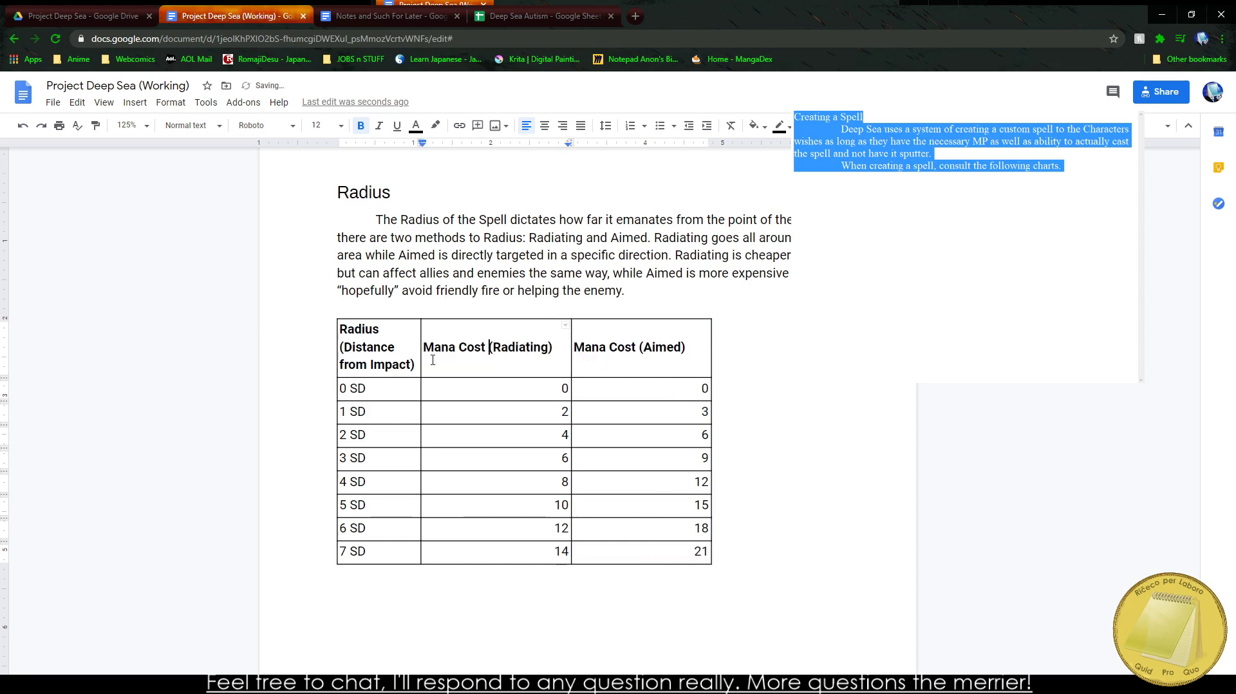
Step: Widen the Radius (Distance from Impact) column and shift the Mana Cost columns over so the whole header row fits on one line
{"action": "left_click_drag", "start_coordinate": [422, 346], "coordinate": [483, 348]}
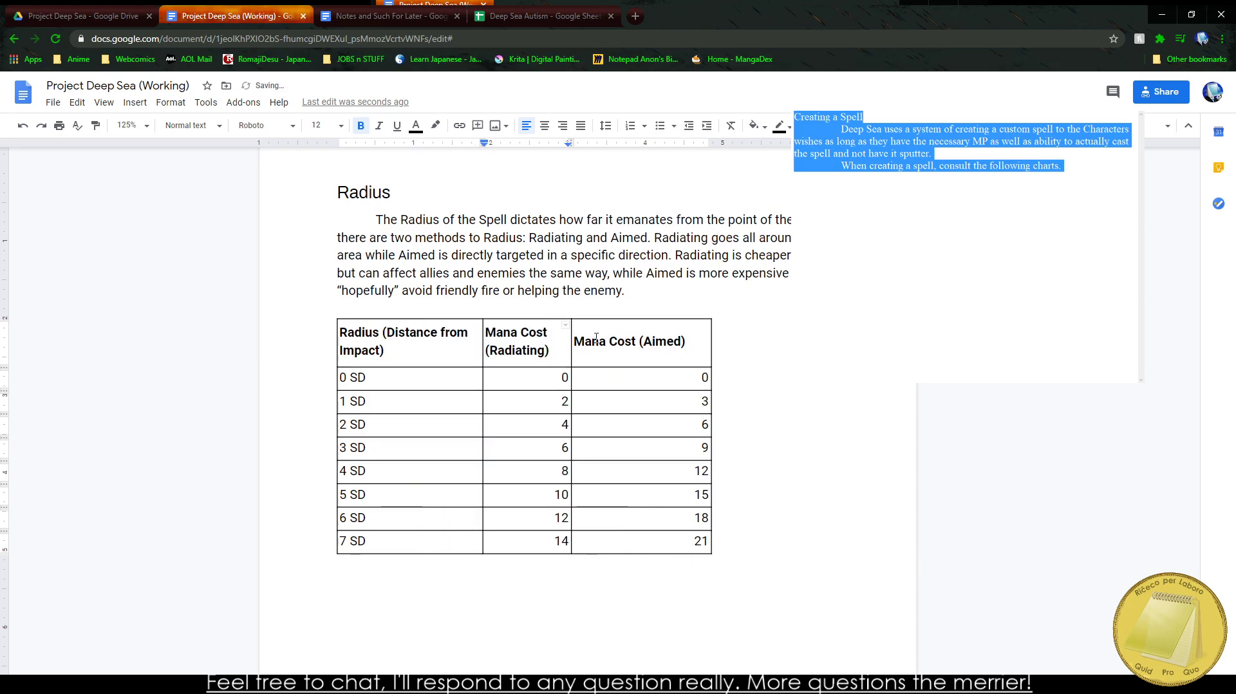
{"action": "left_click_drag", "start_coordinate": [711, 341], "coordinate": [824, 341]}
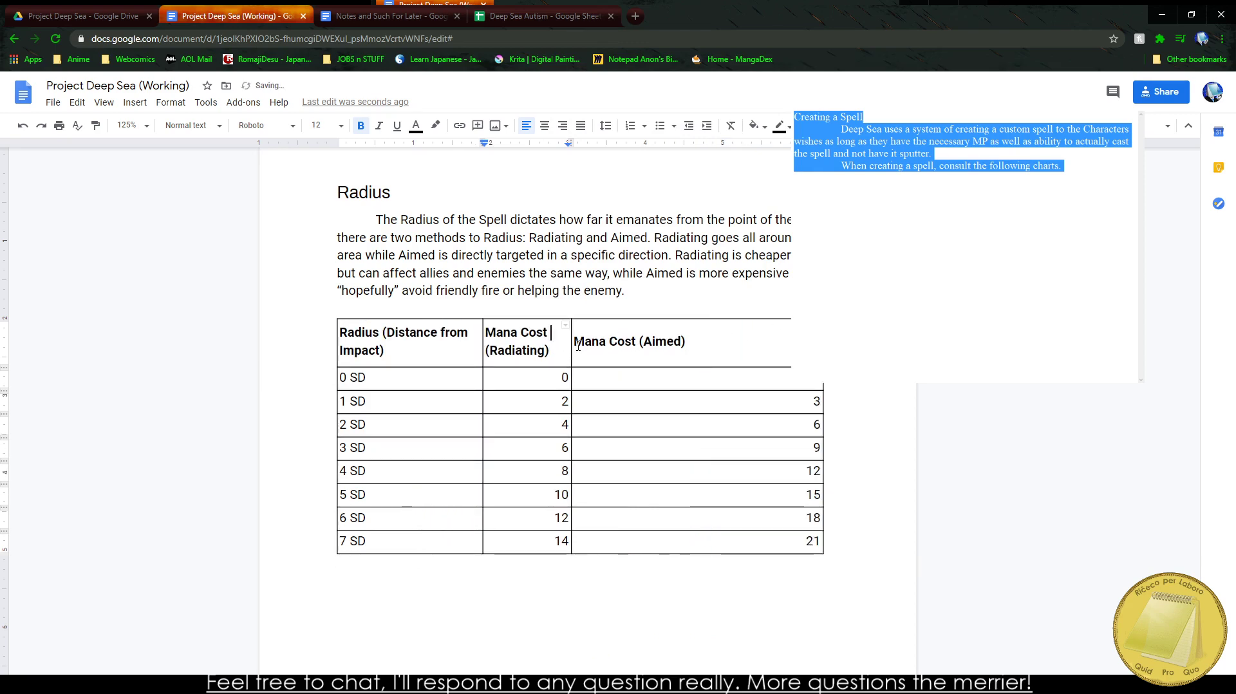
{"action": "left_click_drag", "start_coordinate": [571, 345], "coordinate": [715, 348]}
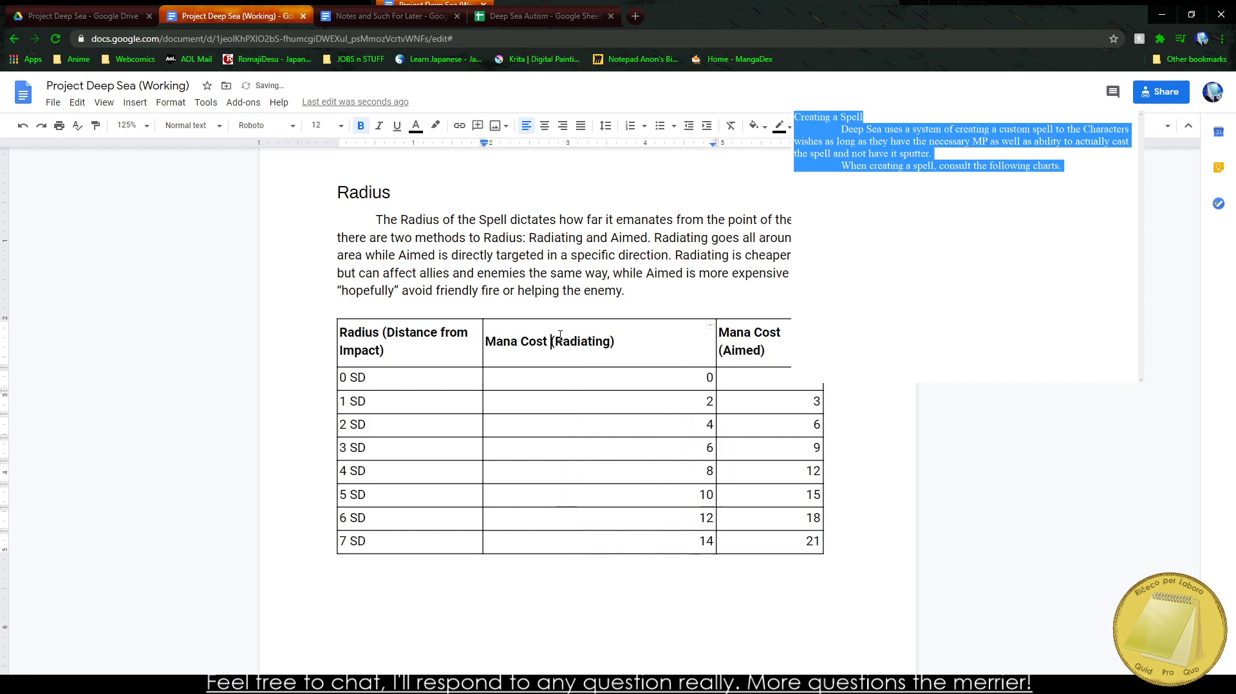
{"action": "left_click_drag", "start_coordinate": [483, 344], "coordinate": [571, 358]}
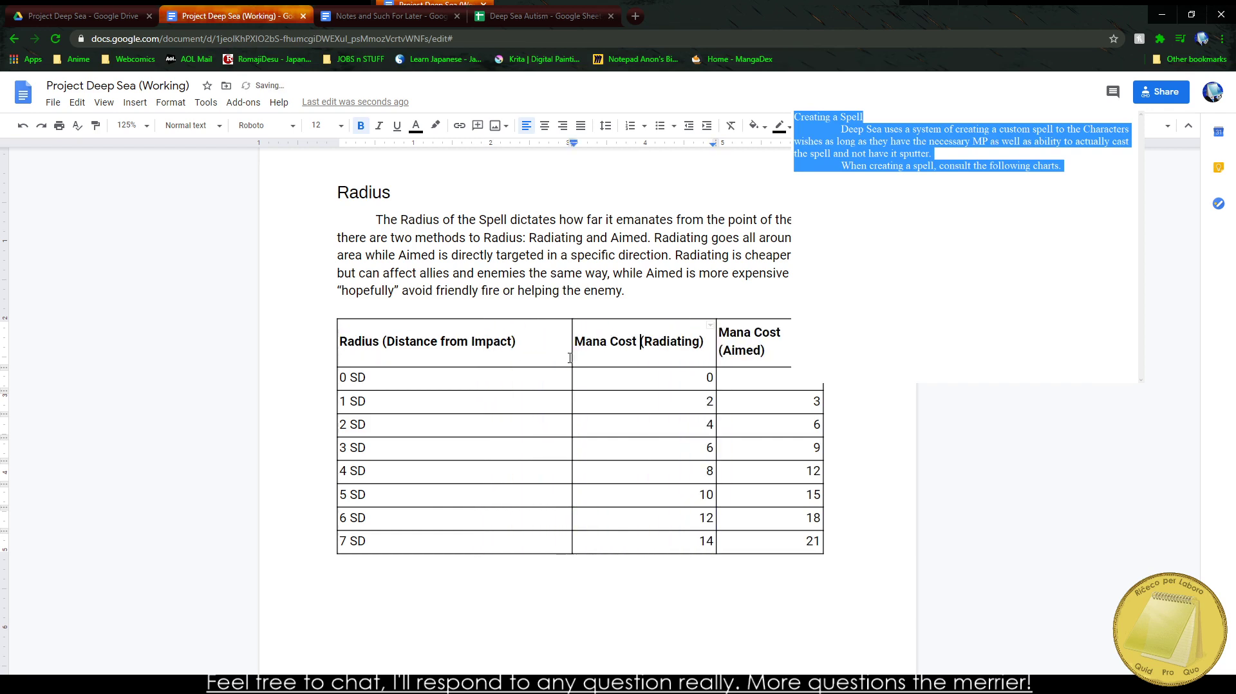
{"action": "left_click", "coordinate": [641, 339]}
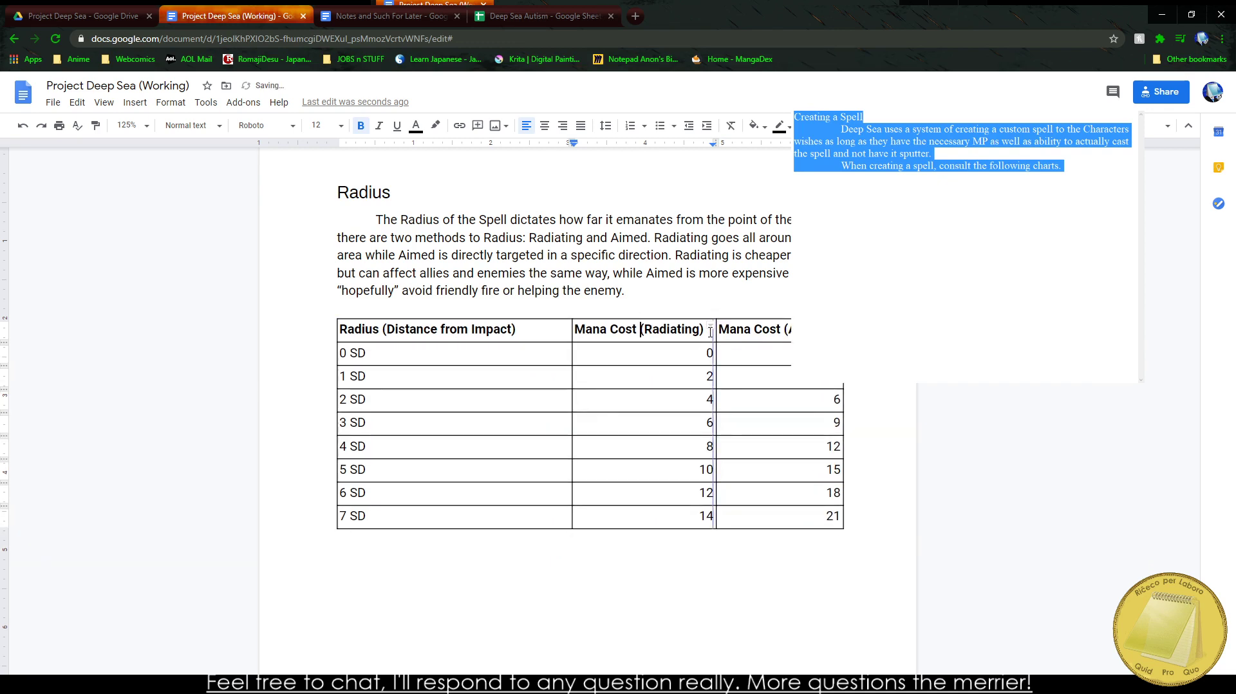
Step: Tighten the three columns of the Radius table so each is just wide enough for its one-line header
{"action": "left_click_drag", "start_coordinate": [710, 332], "coordinate": [709, 332]}
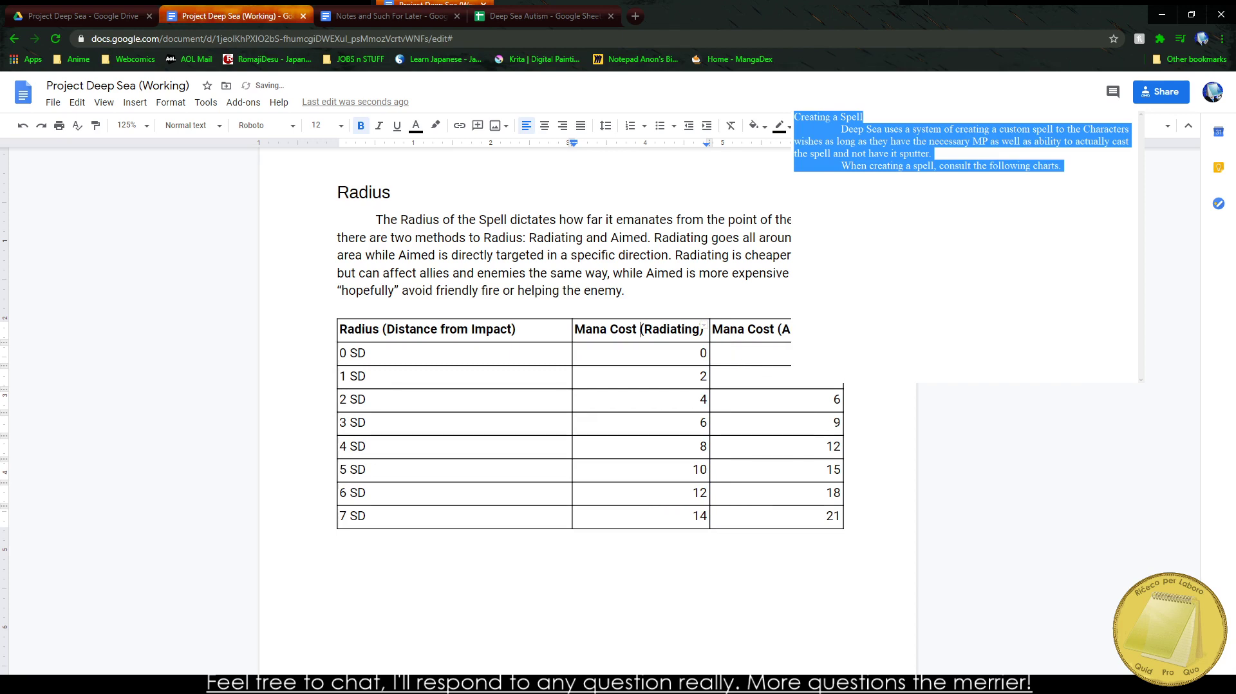
{"action": "left_click_drag", "start_coordinate": [843, 418], "coordinate": [824, 418]}
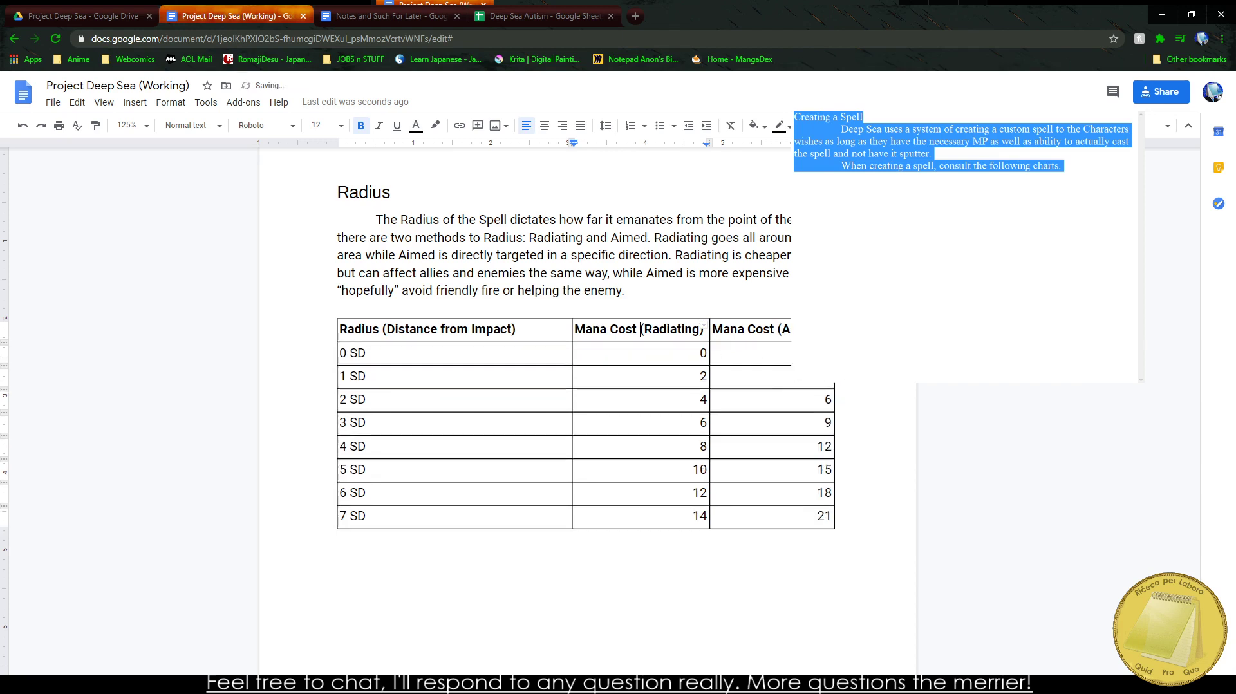
{"action": "left_click_drag", "start_coordinate": [573, 332], "coordinate": [521, 332]}
{"action": "left_click_drag", "start_coordinate": [708, 329], "coordinate": [657, 330]}
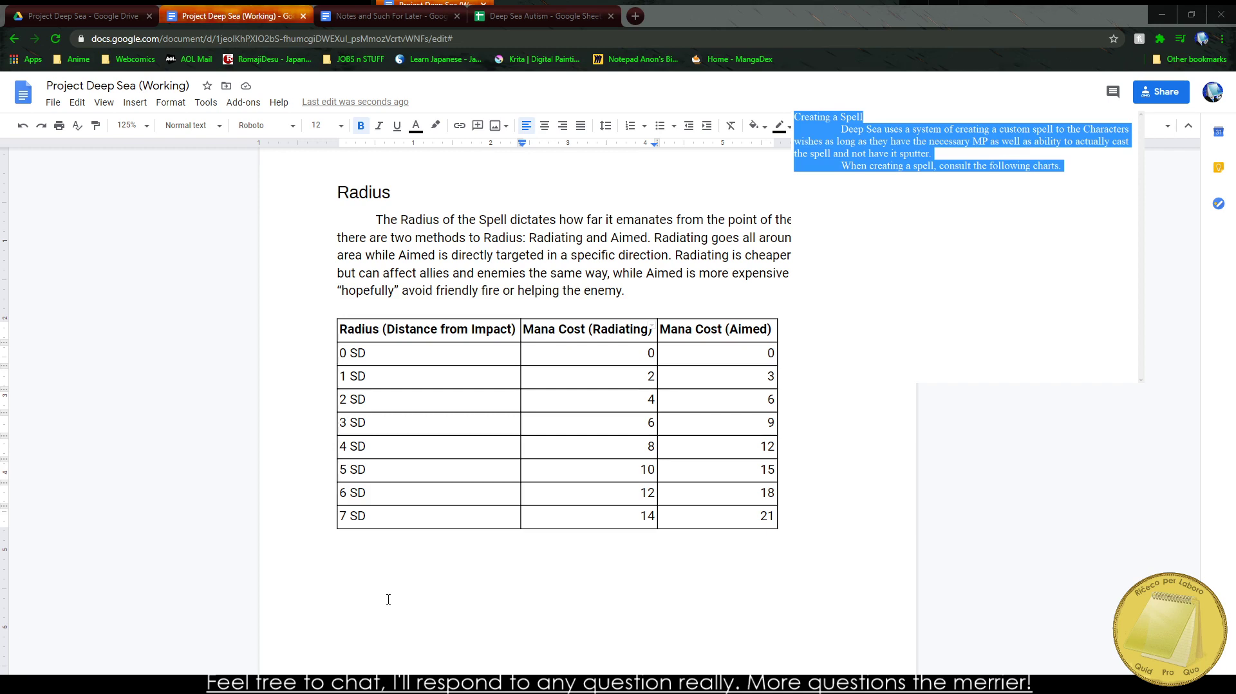
Step: Set the Radius table's alignment on the page to Center and center the text horizontally in all its cells
{"action": "left_click_drag", "start_coordinate": [377, 346], "coordinate": [713, 513]}
{"action": "right_click", "coordinate": [712, 513]}
{"action": "left_click", "coordinate": [786, 608]}
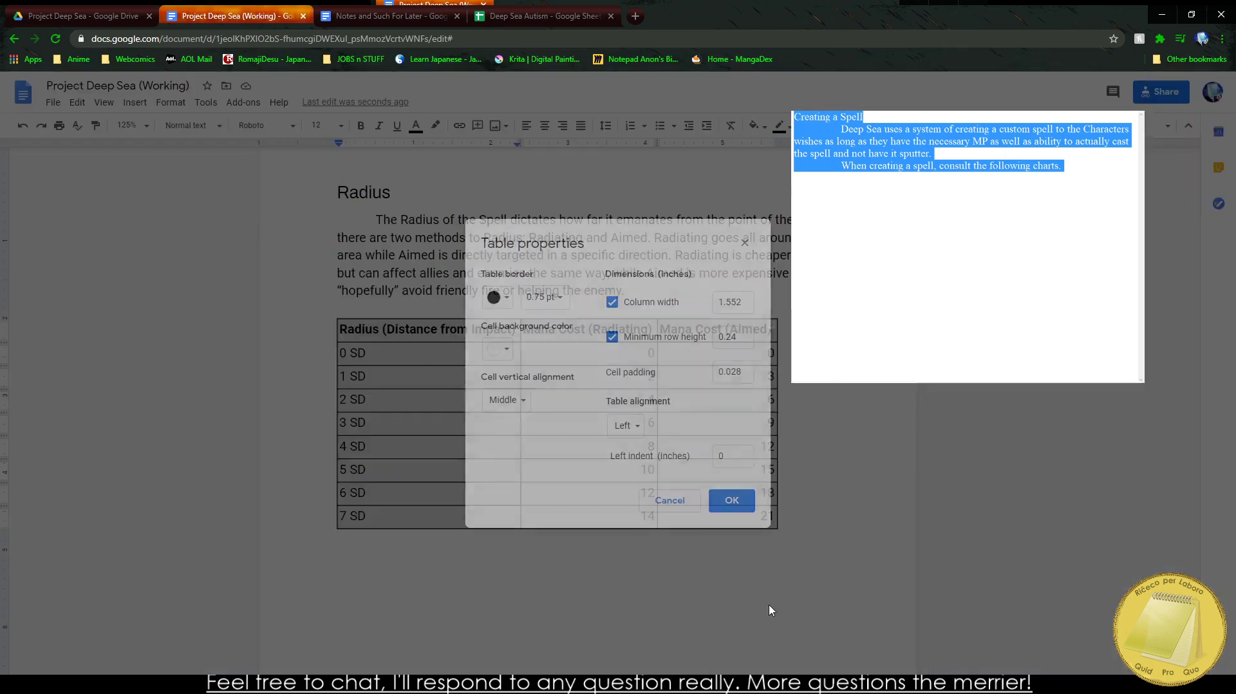
{"action": "left_click", "coordinate": [623, 426]}
{"action": "left_click", "coordinate": [627, 445]}
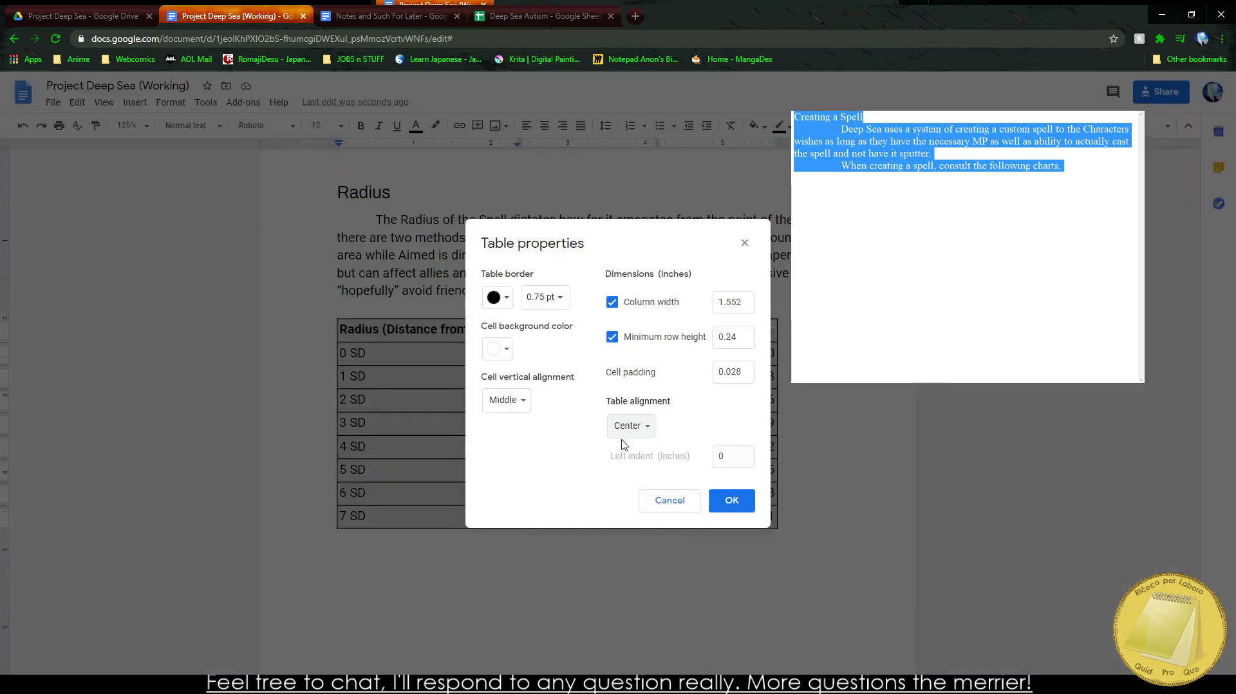
{"action": "left_click", "coordinate": [523, 402]}
{"action": "left_click", "coordinate": [519, 407]}
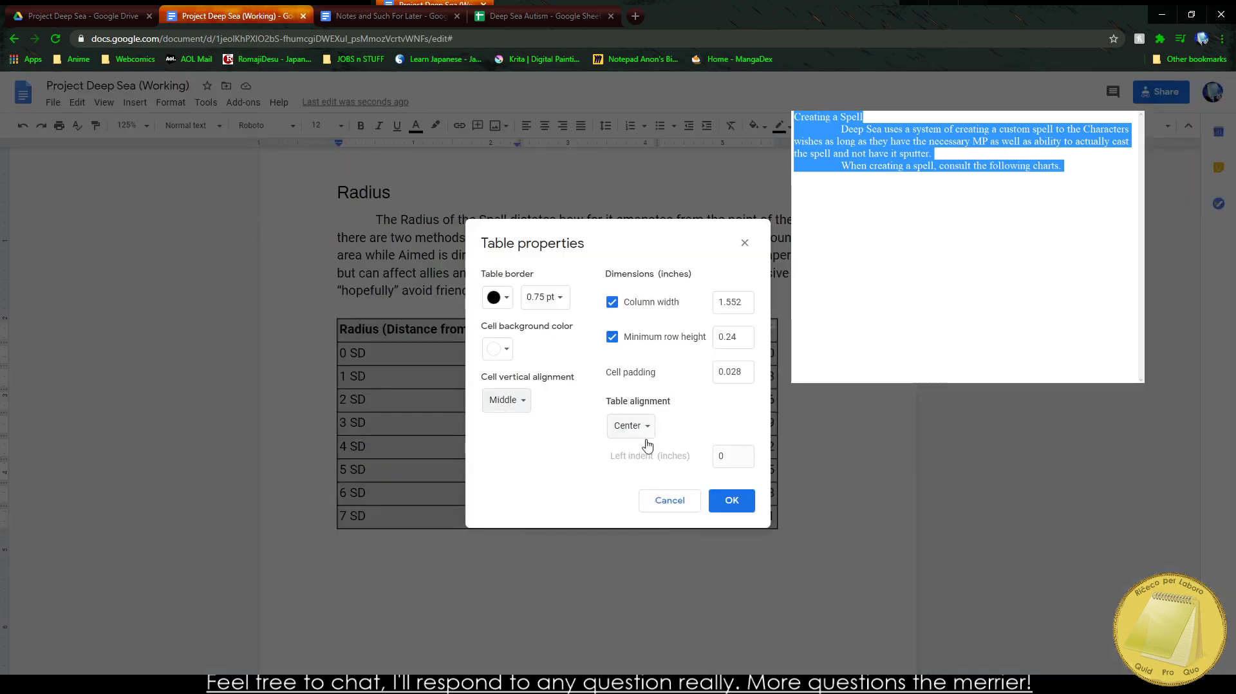
{"action": "left_click", "coordinate": [744, 502]}
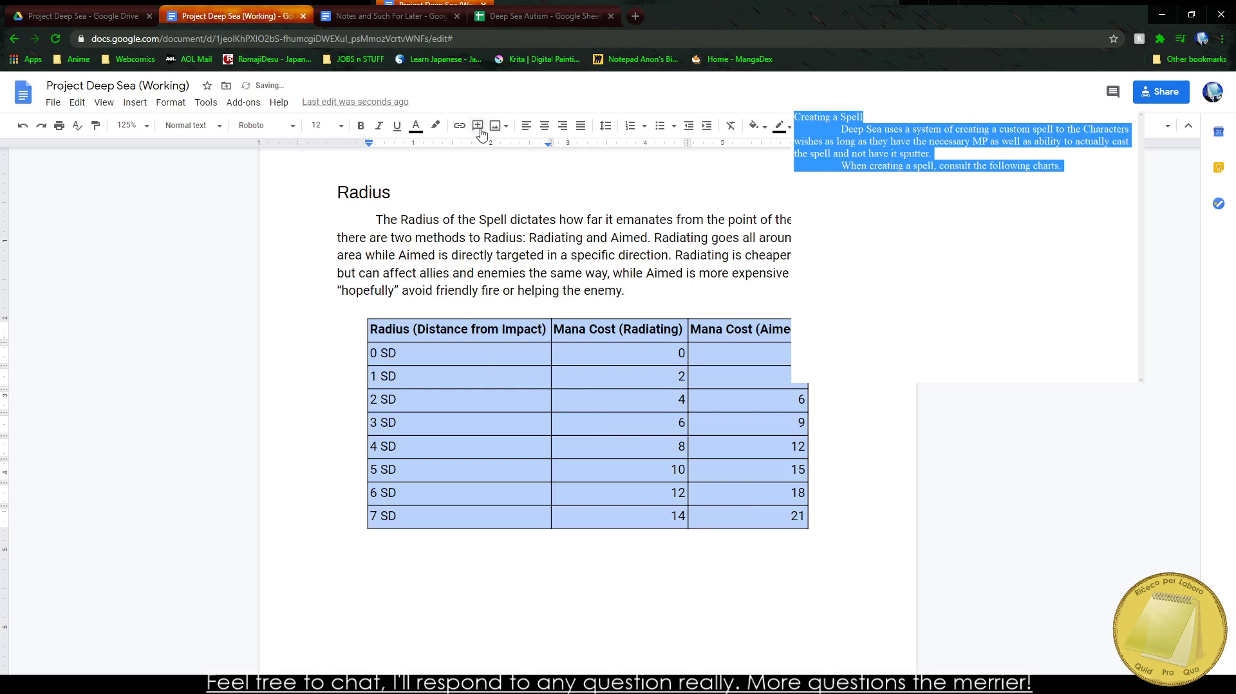
{"action": "left_click", "coordinate": [544, 125]}
{"action": "left_click", "coordinate": [725, 401]}
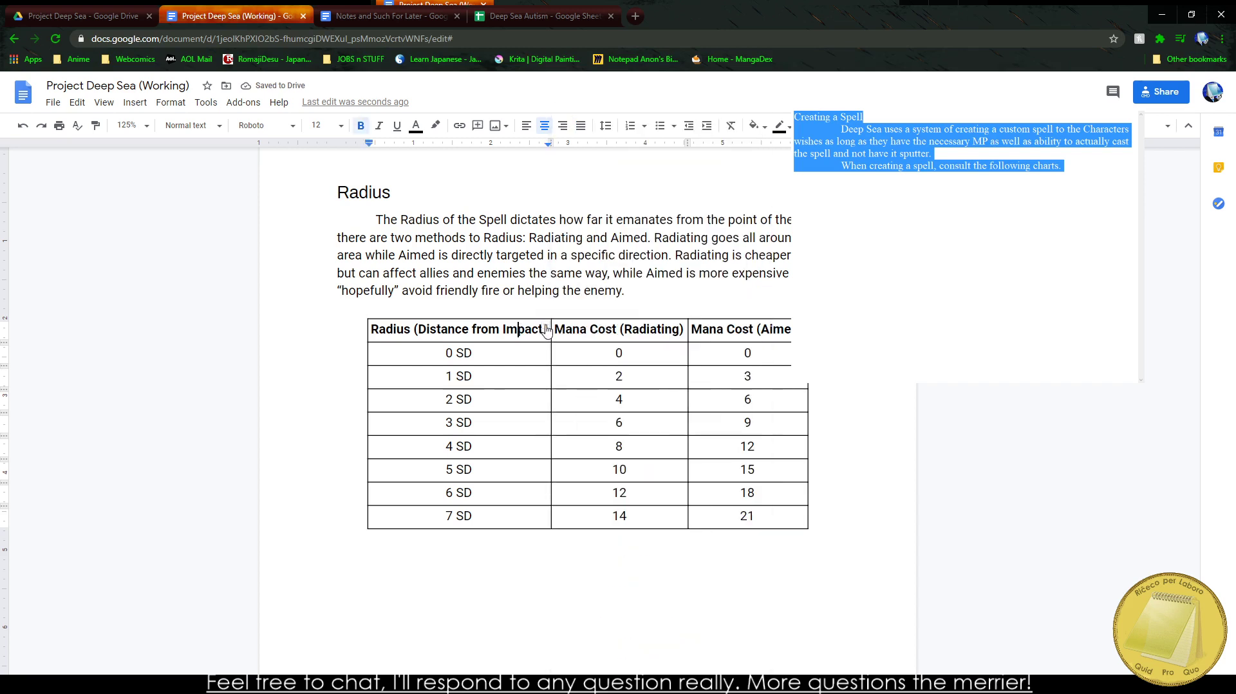
Step: Narrow the Radius table's columns by hand, wrapping the Radius and Mana Cost (Radiating) headers onto two lines
{"action": "left_click", "coordinate": [552, 330]}
{"action": "left_click_drag", "start_coordinate": [555, 332], "coordinate": [477, 330]}
{"action": "left_click", "coordinate": [546, 330]}
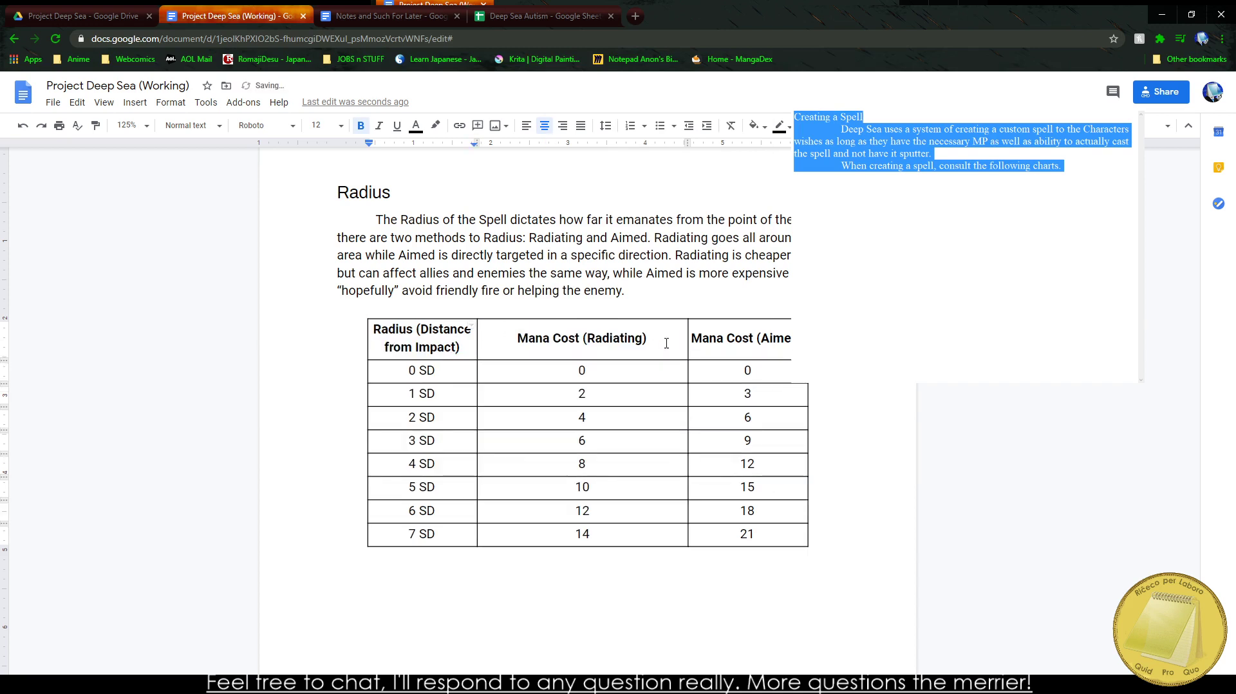
{"action": "left_click_drag", "start_coordinate": [688, 338], "coordinate": [606, 336]}
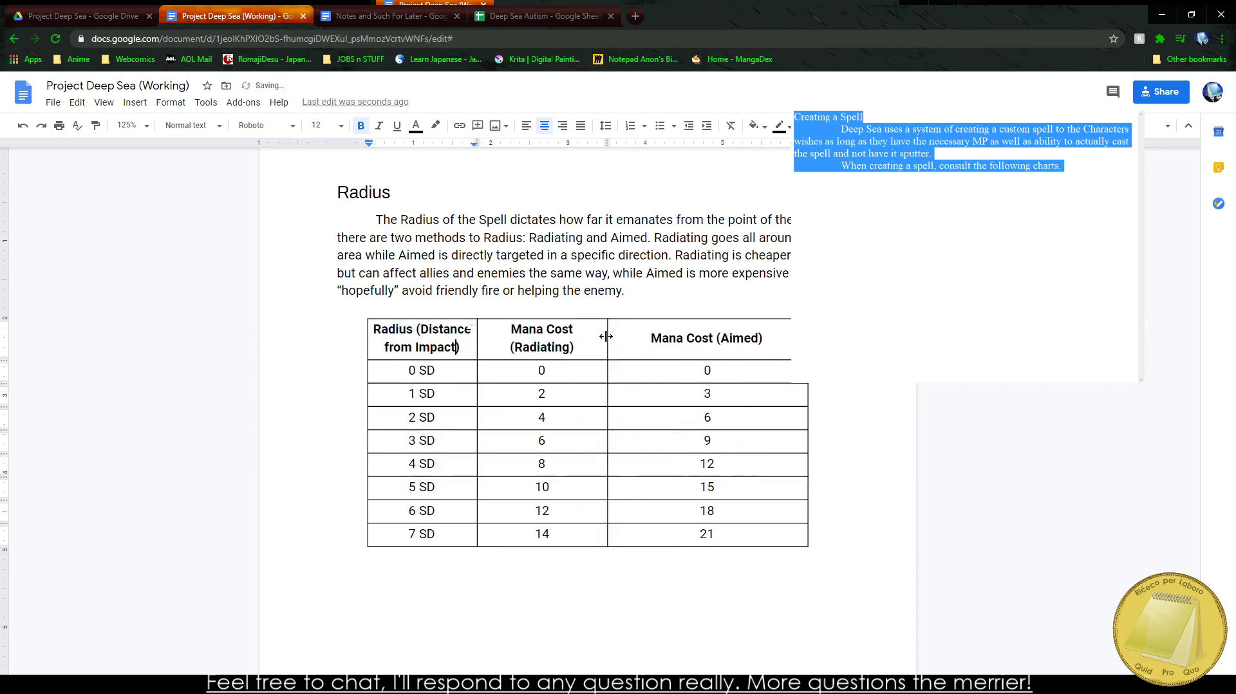
{"action": "left_click_drag", "start_coordinate": [763, 339], "coordinate": [717, 433]}
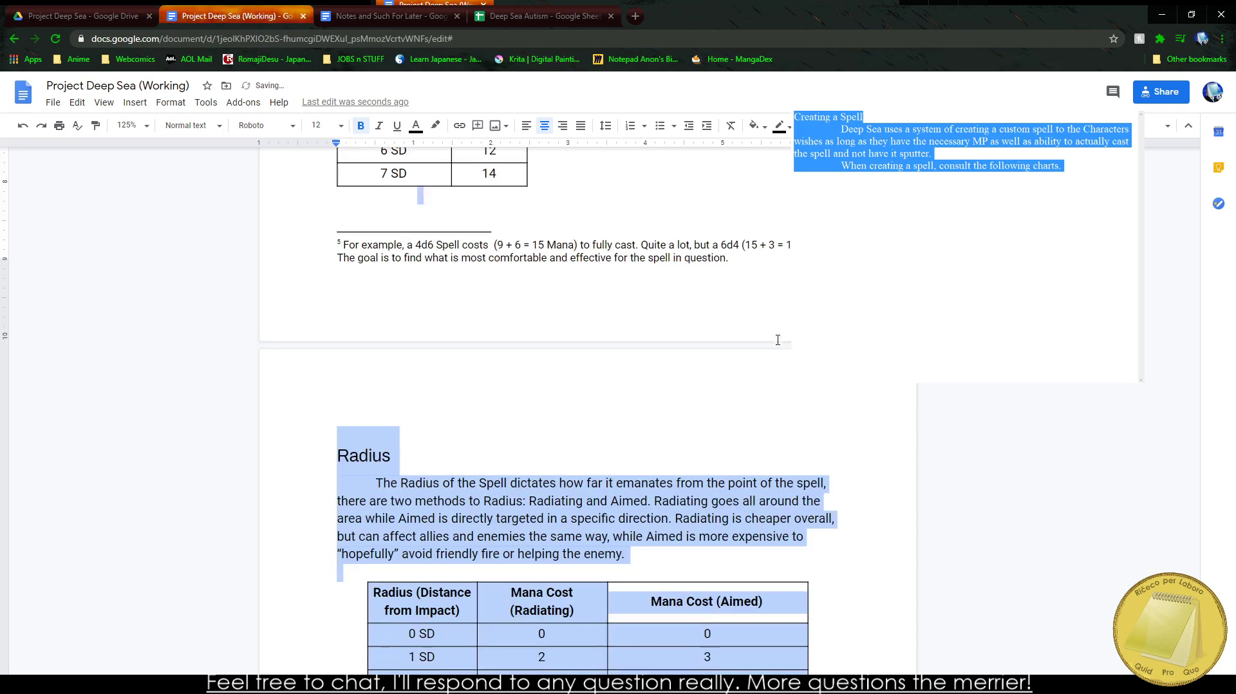
{"action": "scroll", "coordinate": [734, 432], "scroll_direction": "down", "scroll_amount": 4}
{"action": "left_click", "coordinate": [764, 344]}
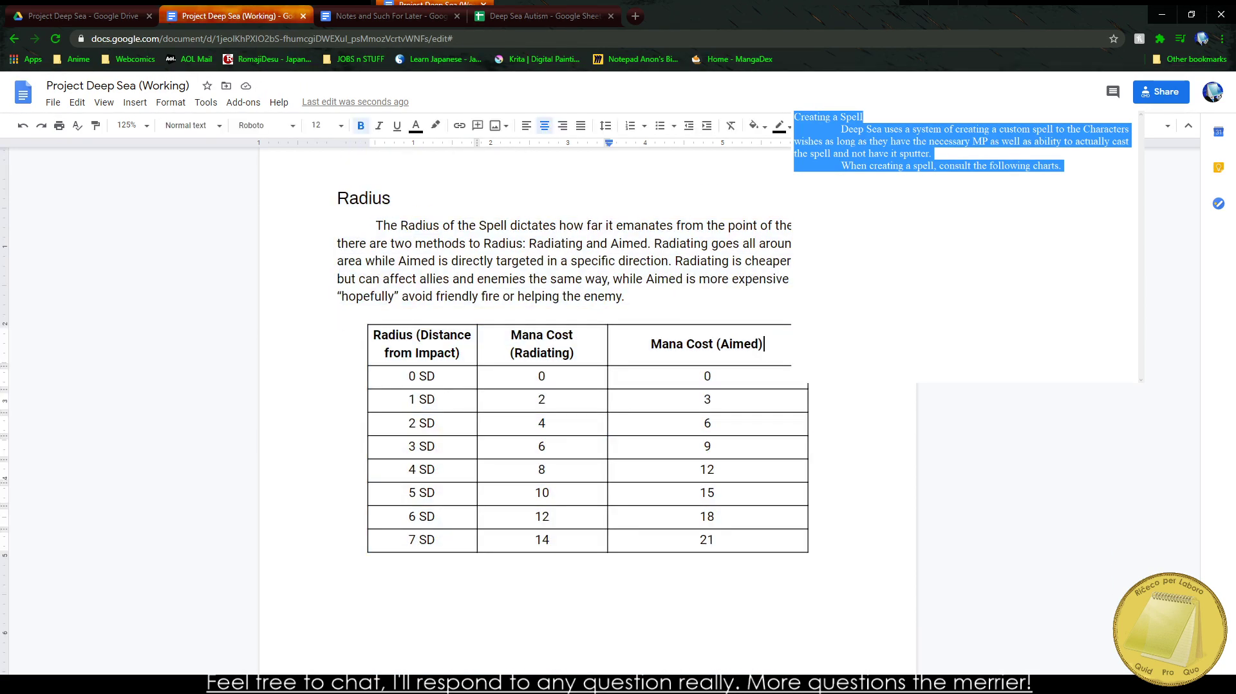
{"action": "left_click_drag", "start_coordinate": [808, 347], "coordinate": [724, 350]}
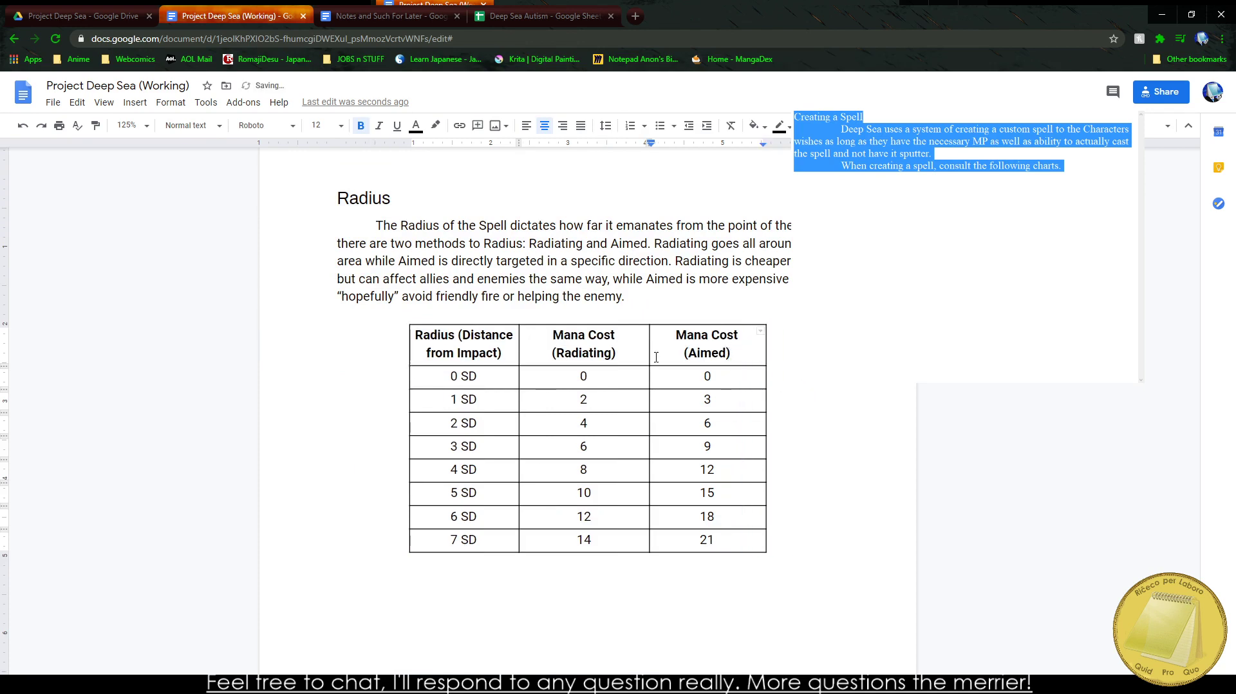
{"action": "left_click_drag", "start_coordinate": [648, 351], "coordinate": [636, 351]}
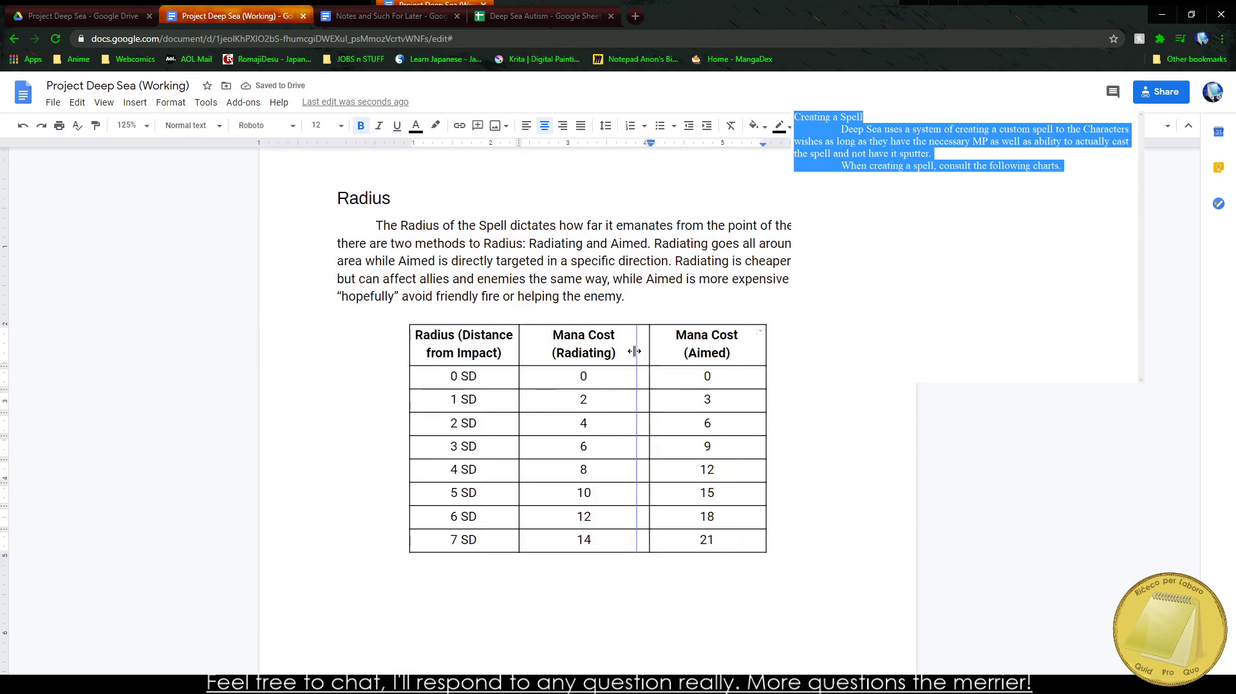
Step: Set the width of the Radius (Distance from Impact) column to 1.4 inches
{"action": "right_click", "coordinate": [434, 338]}
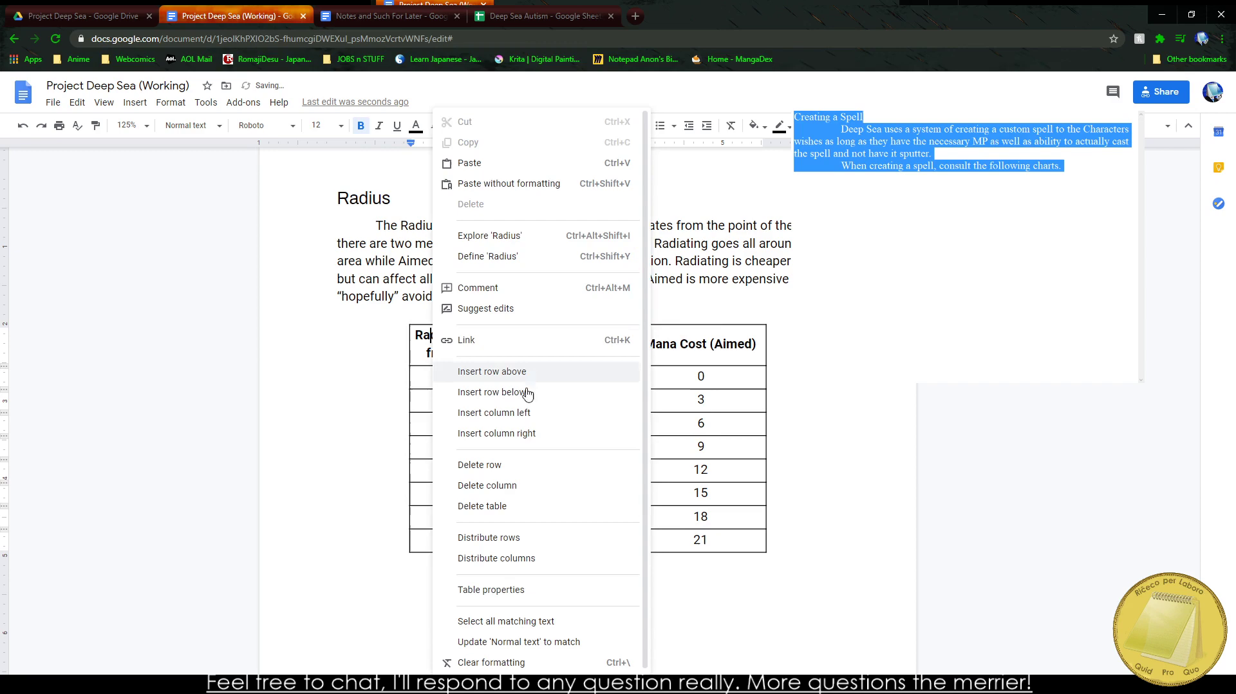
{"action": "left_click", "coordinate": [496, 587]}
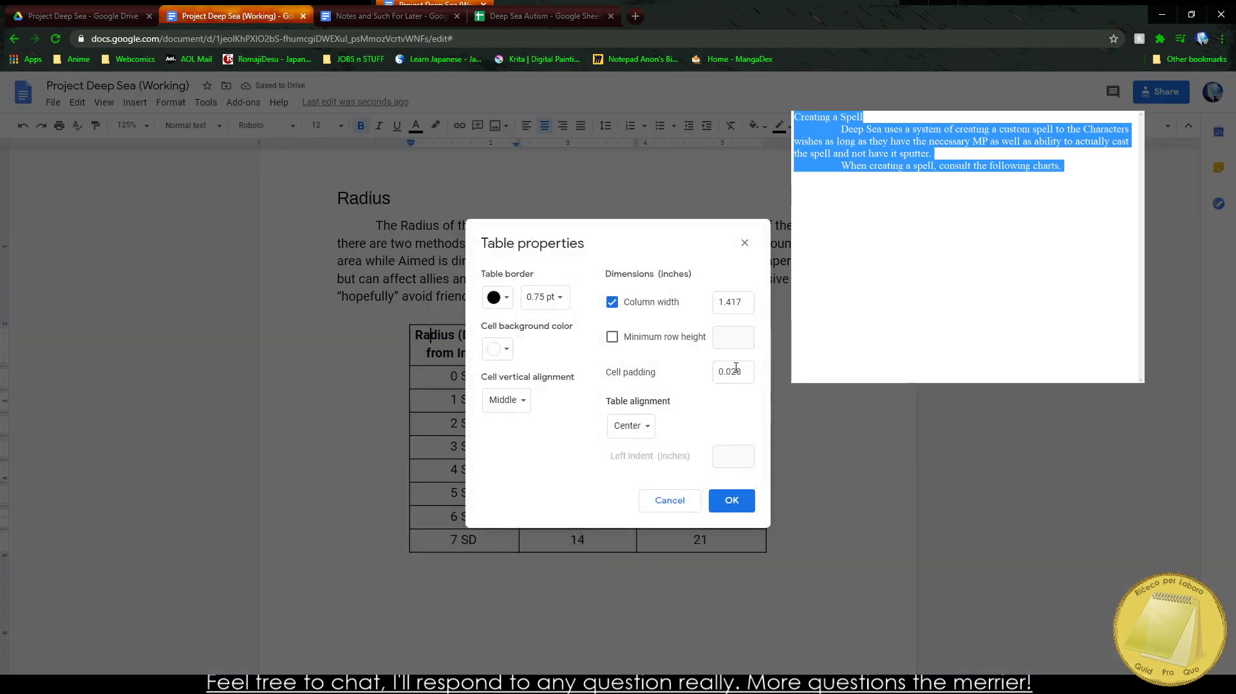
{"action": "double_click", "coordinate": [731, 302]}
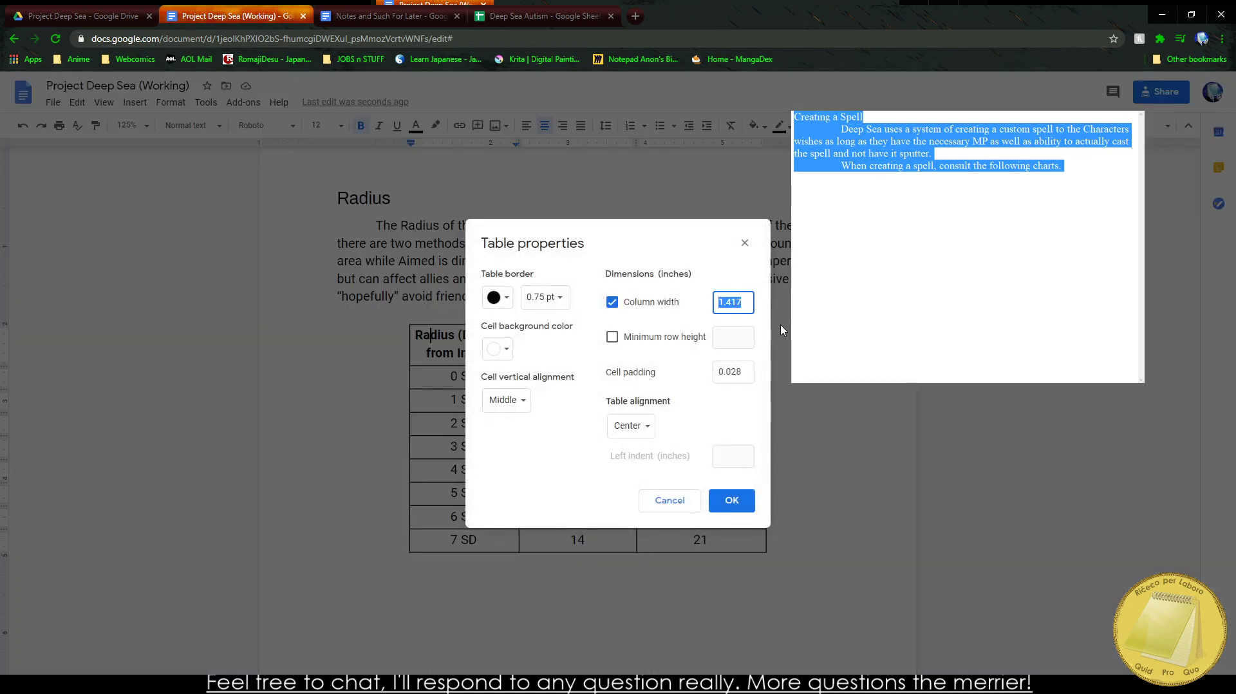
{"action": "type", "text": "1.4"}
{"action": "left_click", "coordinate": [731, 500]}
Step: Set the column width of the entire Radius table to 1.4 inches so all three columns are equal
{"action": "left_click_drag", "start_coordinate": [465, 352], "coordinate": [696, 540]}
{"action": "right_click", "coordinate": [695, 540]}
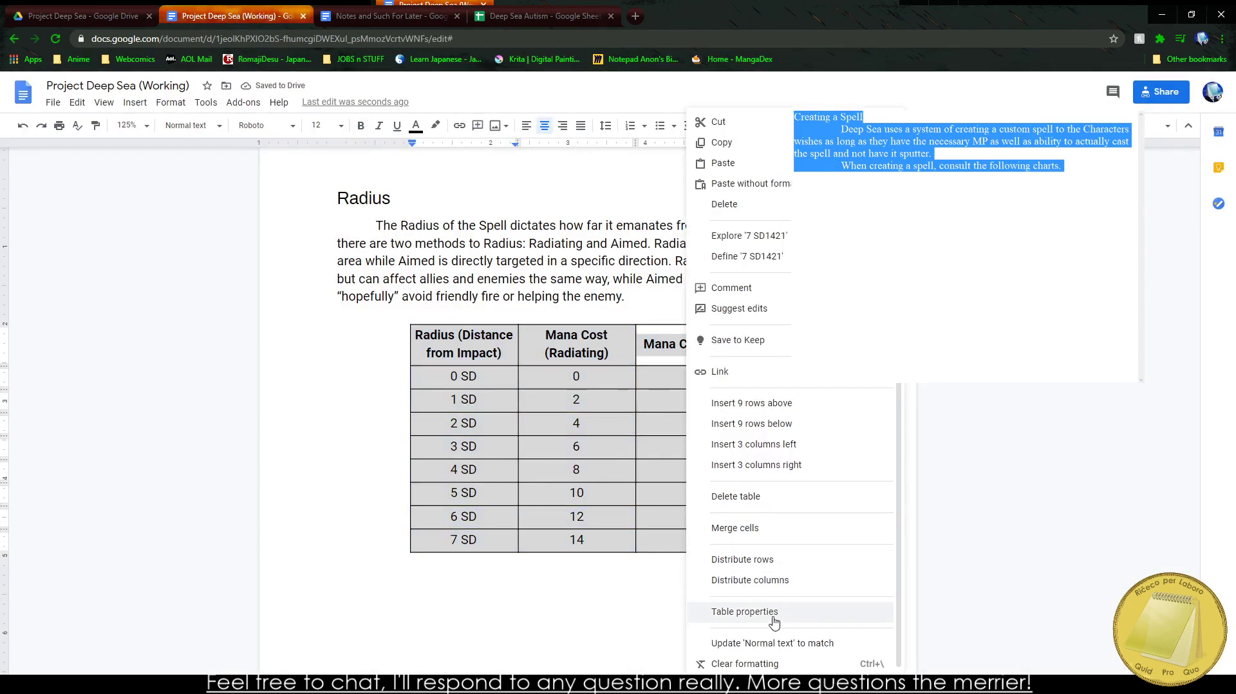
{"action": "left_click", "coordinate": [771, 612]}
{"action": "double_click", "coordinate": [742, 302]}
{"action": "type", "text": "1.4"}
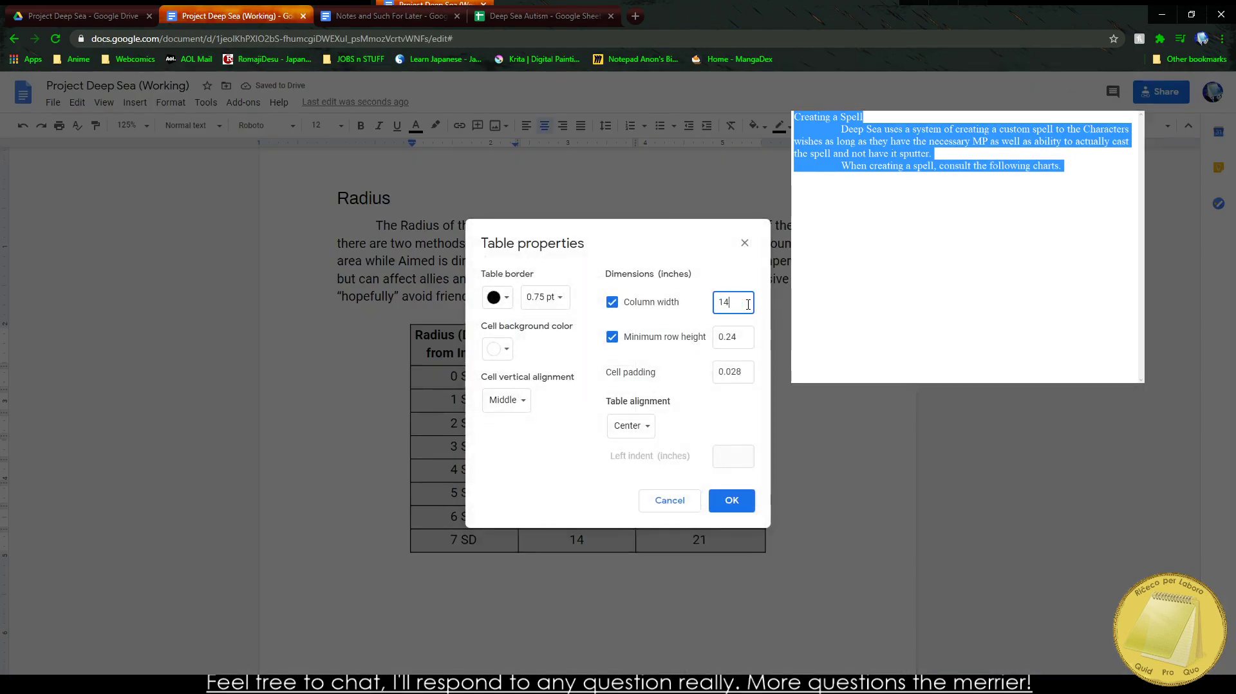
{"action": "key", "text": "Return"}
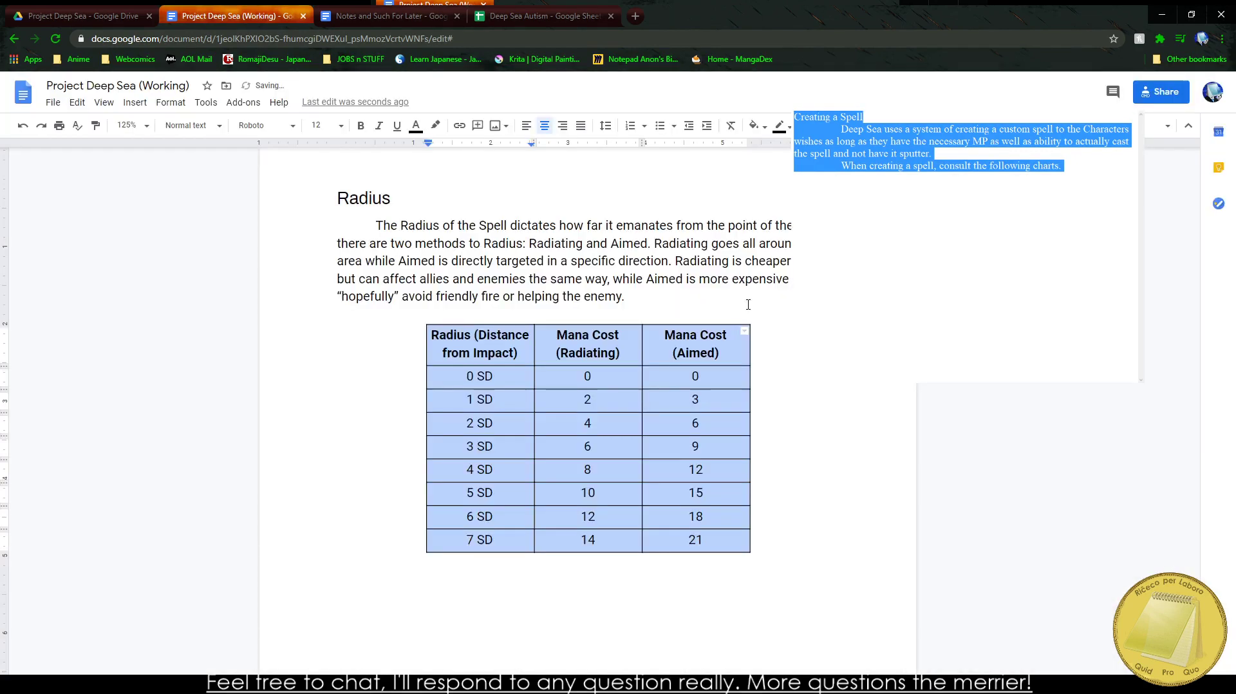
{"action": "left_click", "coordinate": [734, 410]}
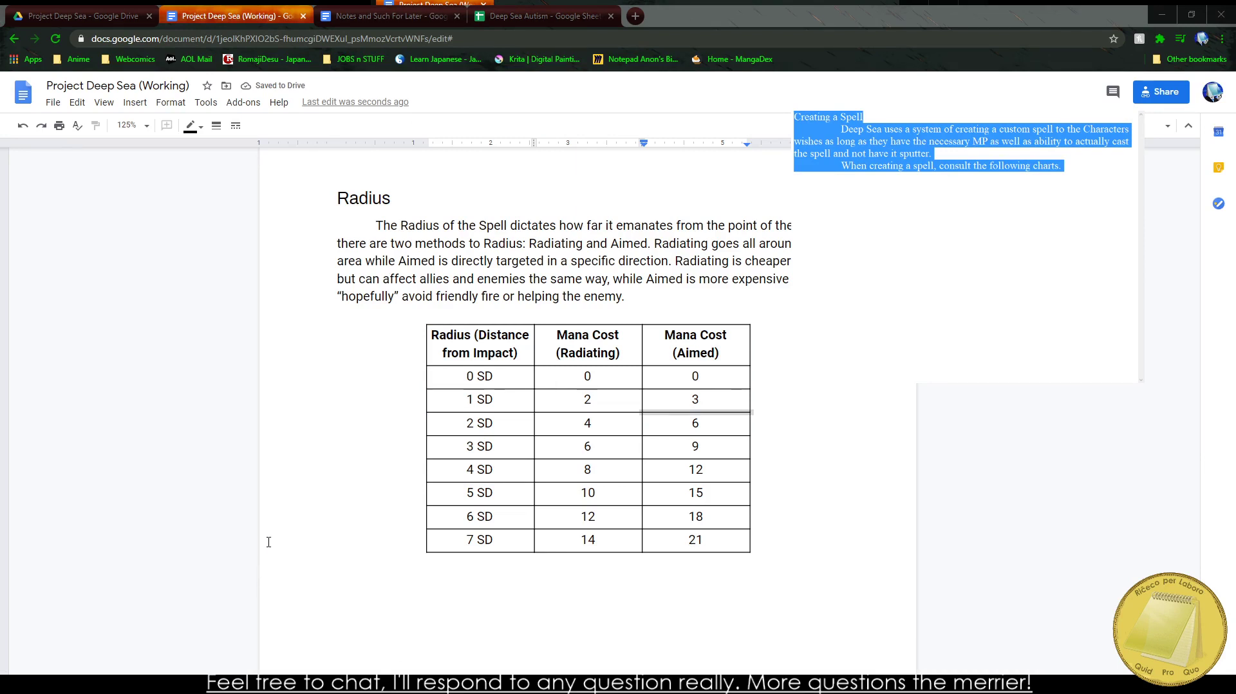
Step: Insert a page break on the empty line below the Radius table
{"action": "left_click", "coordinate": [348, 515]}
{"action": "scroll", "coordinate": [361, 496], "scroll_direction": "down", "scroll_amount": 3}
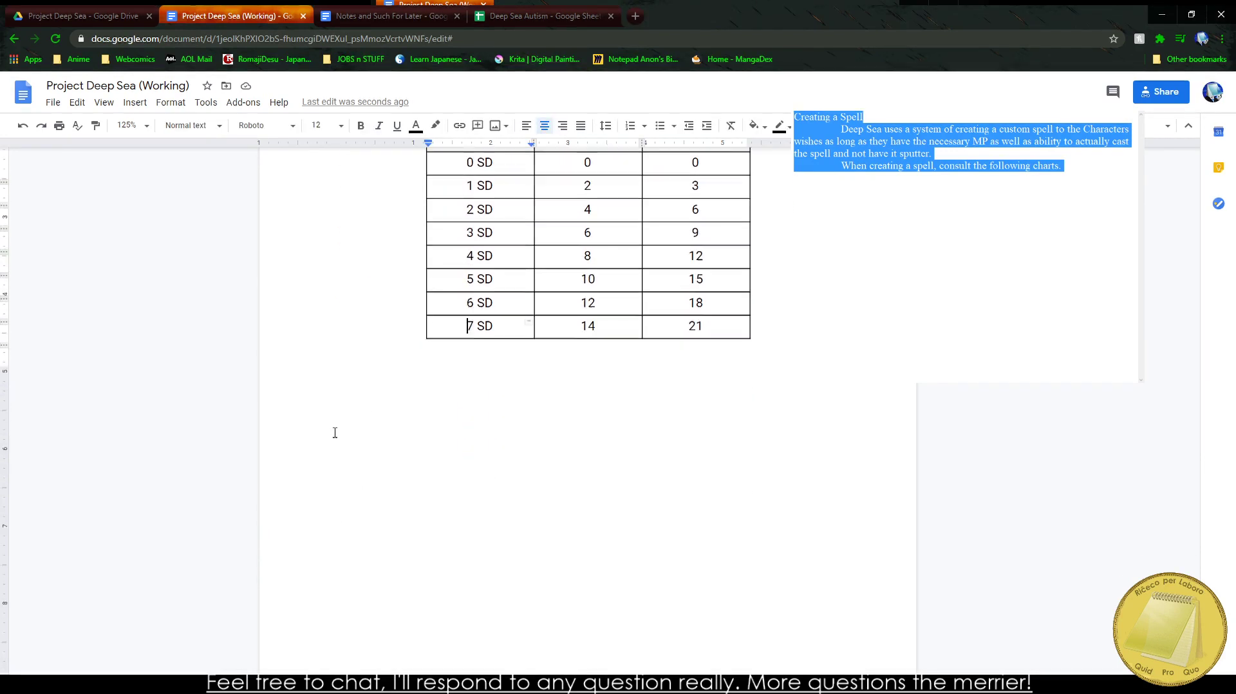
{"action": "scroll", "coordinate": [334, 432], "scroll_direction": "down", "scroll_amount": 1}
{"action": "left_click", "coordinate": [328, 407]}
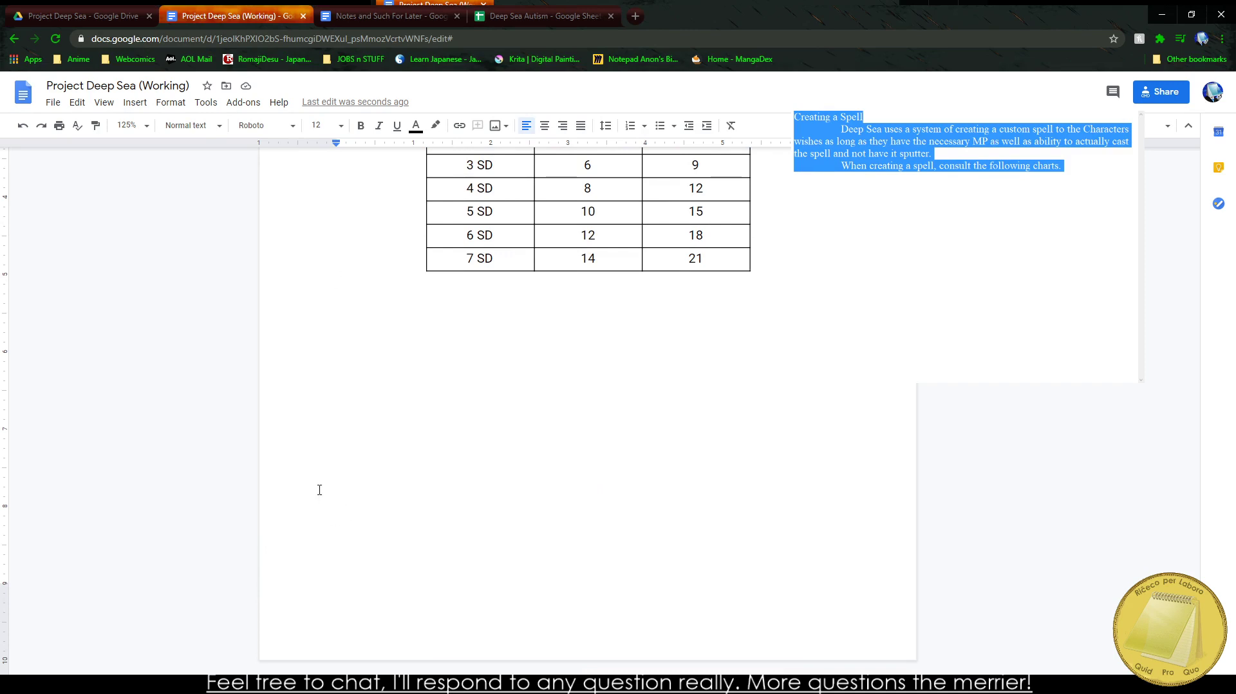
{"action": "key", "text": "ctrl+Return"}
{"action": "scroll", "coordinate": [268, 286], "scroll_direction": "up", "scroll_amount": 4}
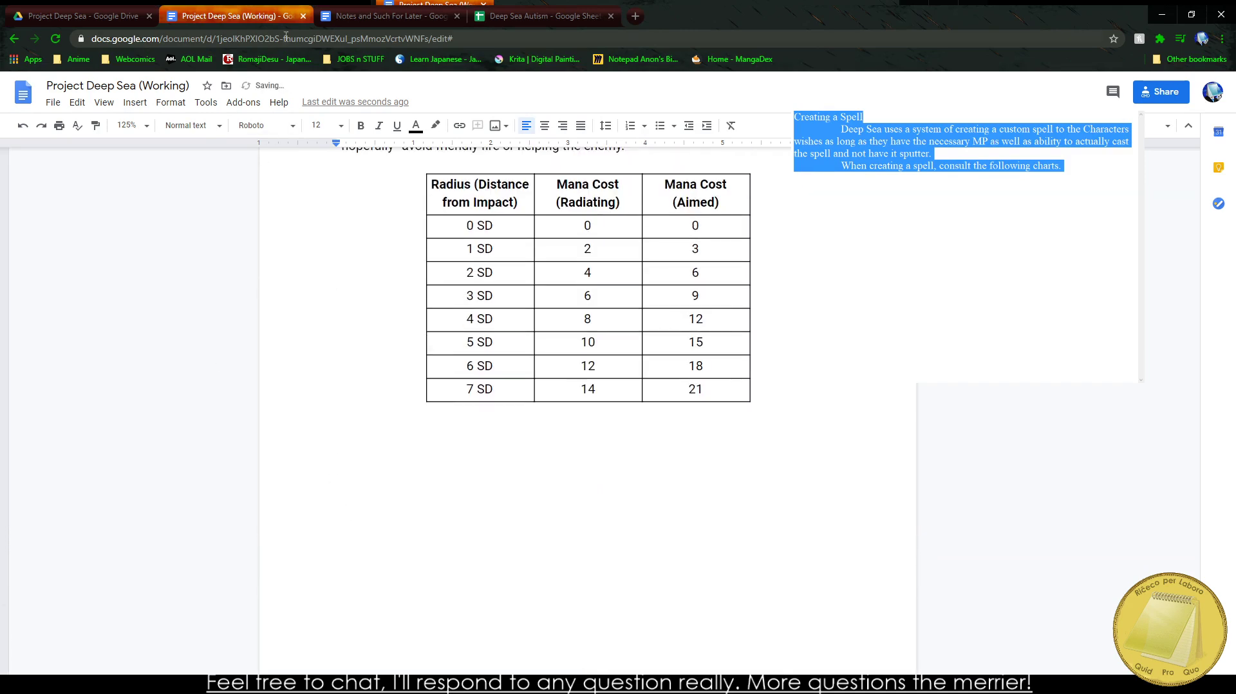
Step: Review the remaining mana cost tables in Notes and Such For Later and the finished Range and Radius sections in the working document
{"action": "left_click", "coordinate": [383, 14]}
{"action": "scroll", "coordinate": [445, 303], "scroll_direction": "down", "scroll_amount": 8}
{"action": "scroll", "coordinate": [439, 252], "scroll_direction": "down", "scroll_amount": 8}
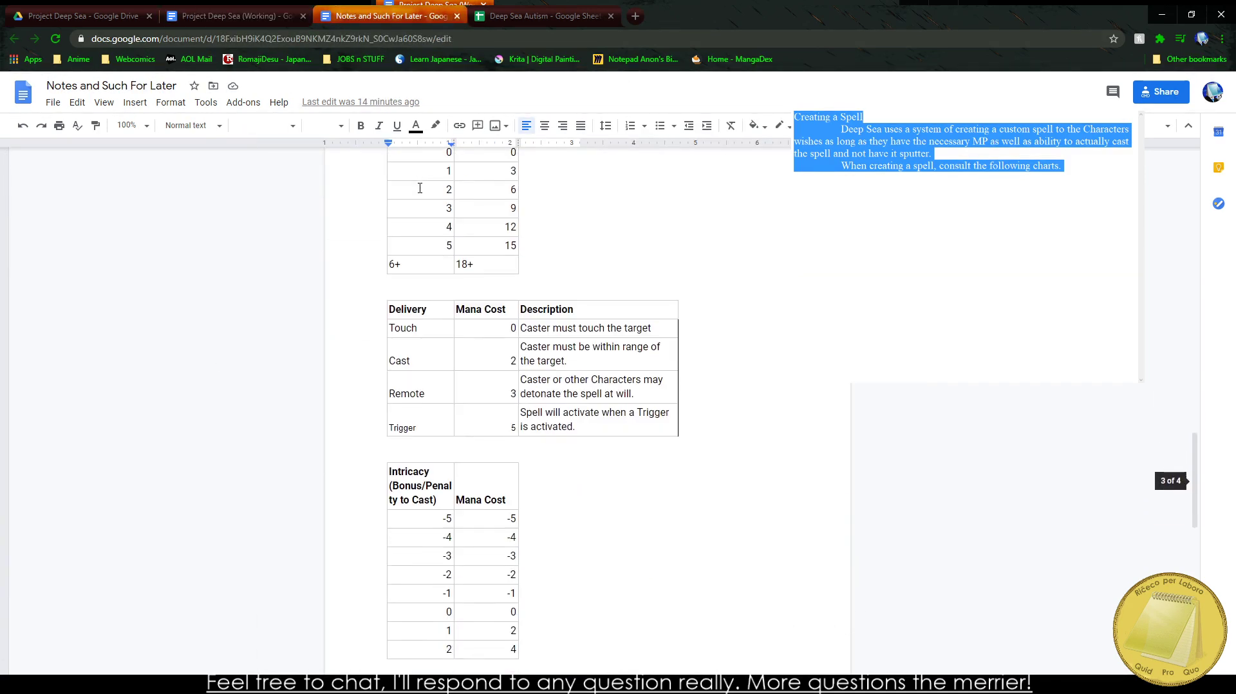
{"action": "scroll", "coordinate": [443, 262], "scroll_direction": "up", "scroll_amount": 8}
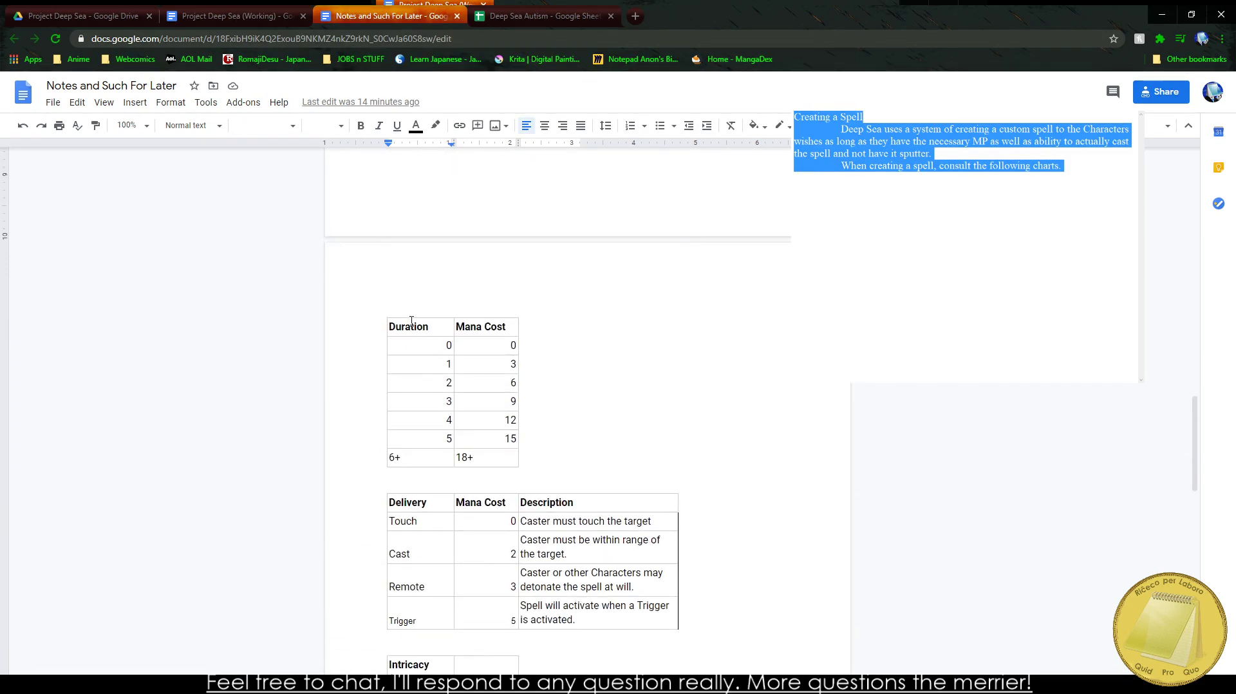
{"action": "left_click", "coordinate": [232, 16]}
{"action": "scroll", "coordinate": [469, 380], "scroll_direction": "down", "scroll_amount": 2}
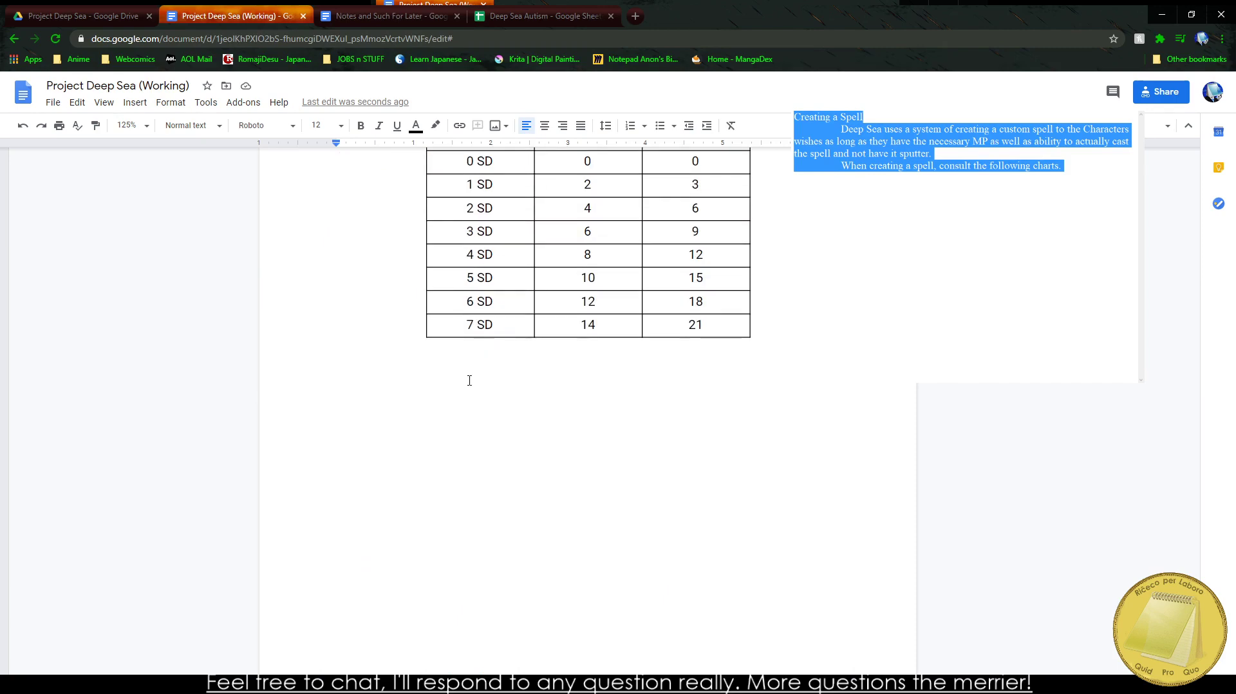
{"action": "scroll", "coordinate": [469, 381], "scroll_direction": "down", "scroll_amount": 2}
{"action": "scroll", "coordinate": [447, 364], "scroll_direction": "up", "scroll_amount": 10}
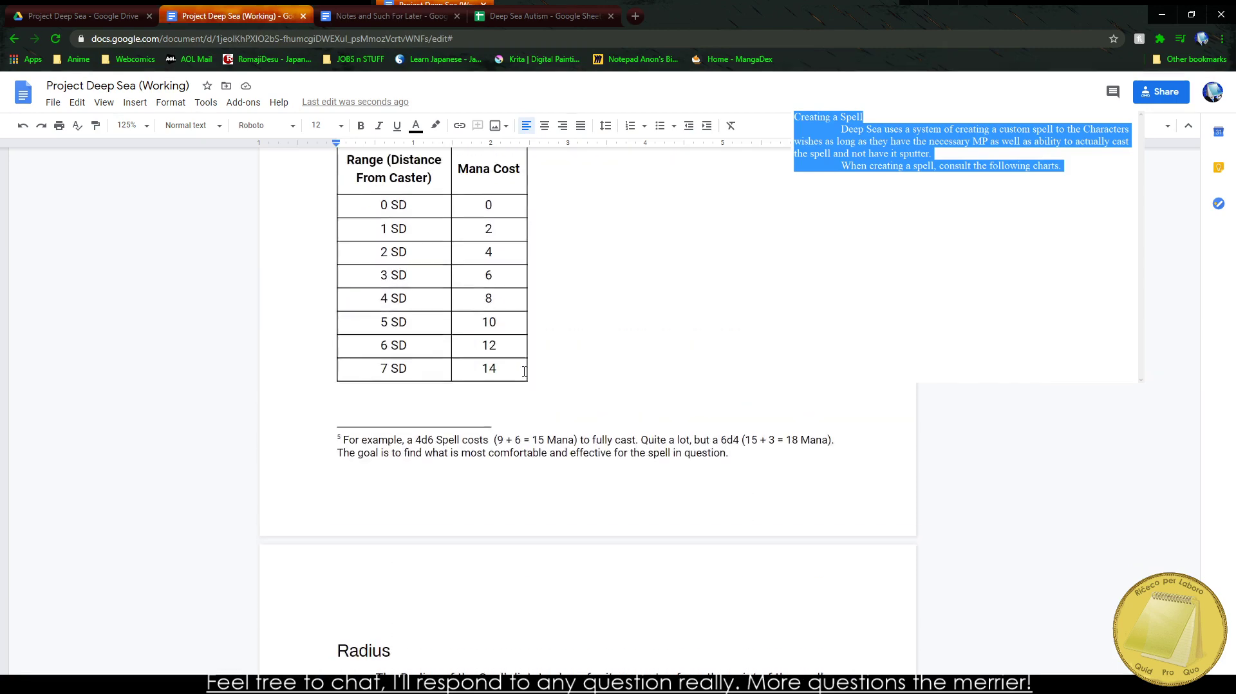
{"action": "scroll", "coordinate": [524, 371], "scroll_direction": "up", "scroll_amount": 6}
{"action": "scroll", "coordinate": [449, 229], "scroll_direction": "down", "scroll_amount": 14}
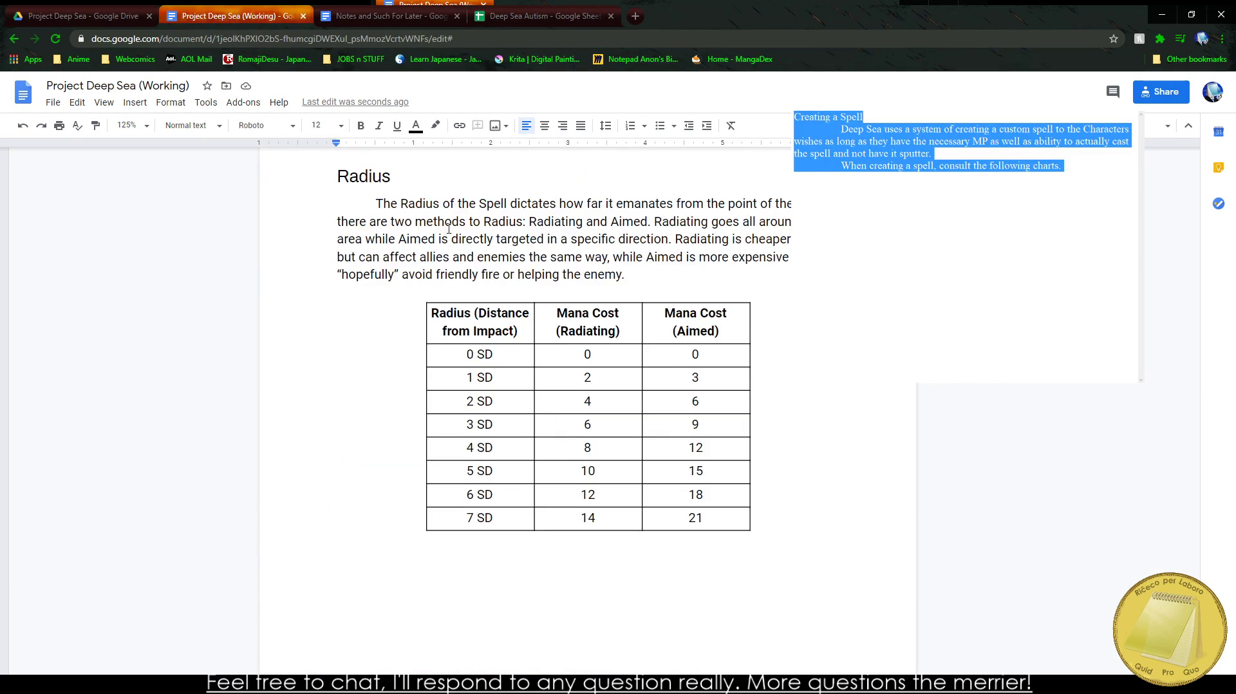
{"action": "scroll", "coordinate": [487, 404], "scroll_direction": "down", "scroll_amount": 9}
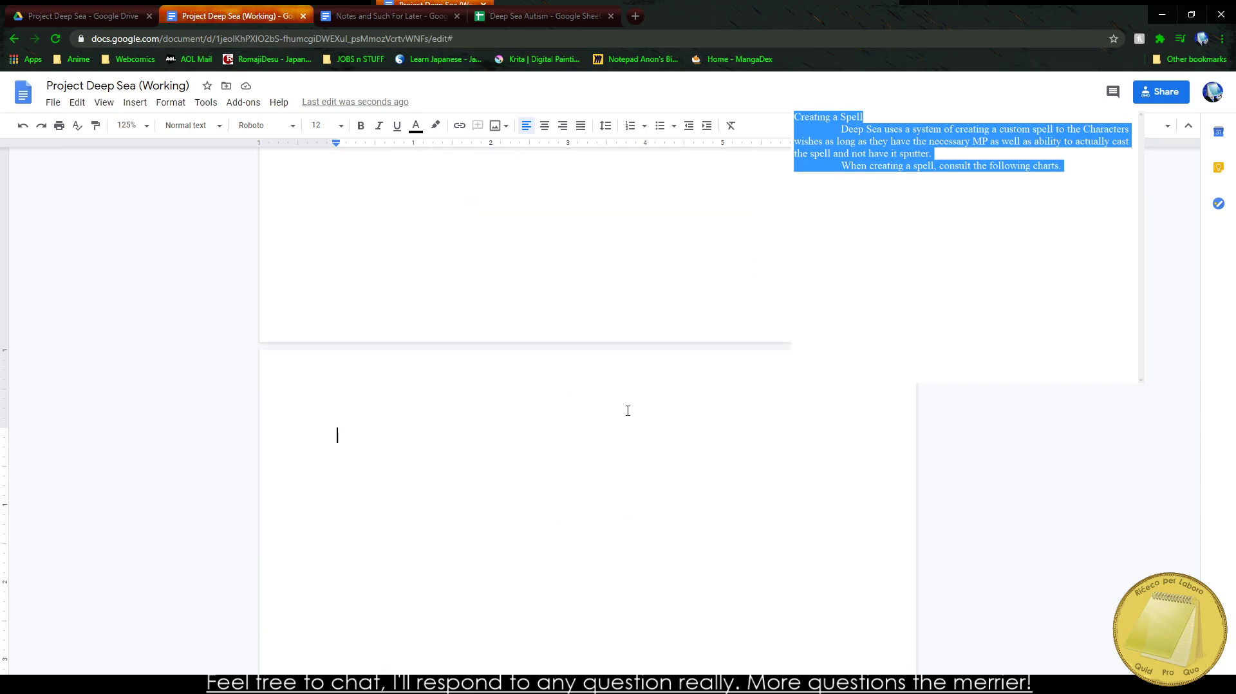
{"action": "scroll", "coordinate": [363, 381], "scroll_direction": "up", "scroll_amount": 5}
{"action": "scroll", "coordinate": [363, 381], "scroll_direction": "down", "scroll_amount": 5}
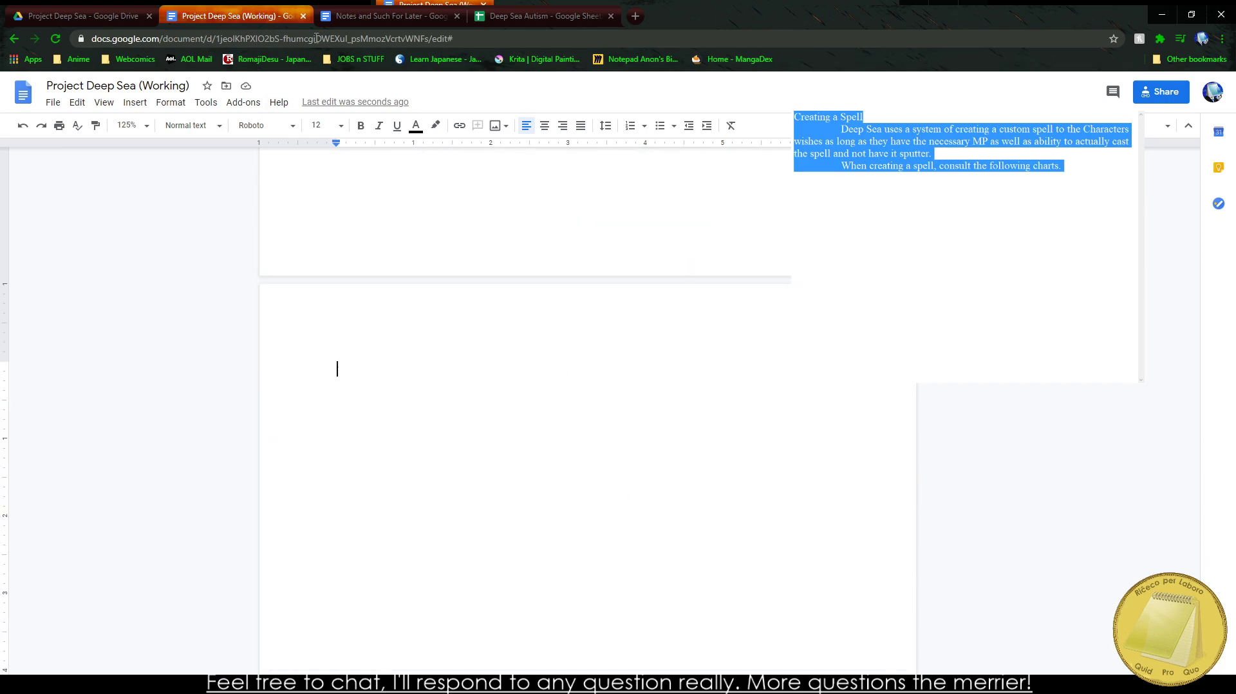
Step: Copy the whole Duration table from Notes and Such For Later and paste it onto the new page of Project Deep Sea (Working)
{"action": "key", "text": "ctrl+Tab"}
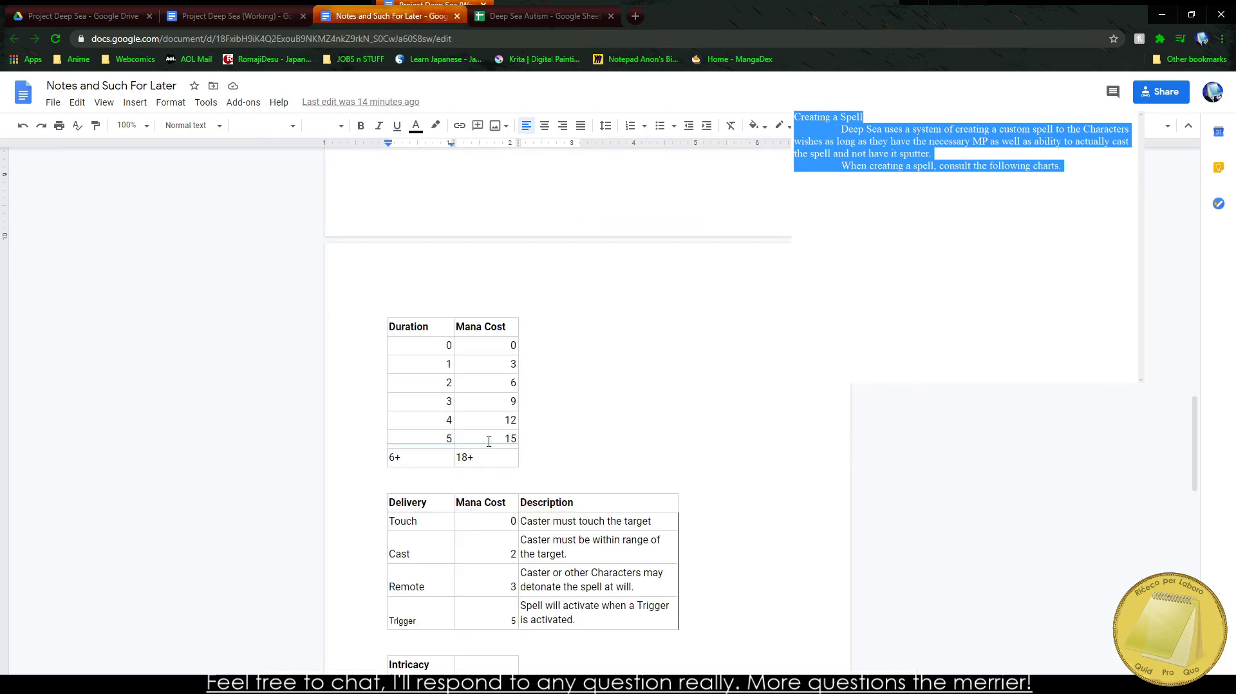
{"action": "left_click_drag", "start_coordinate": [391, 326], "coordinate": [512, 458]}
{"action": "key", "text": "ctrl+c"}
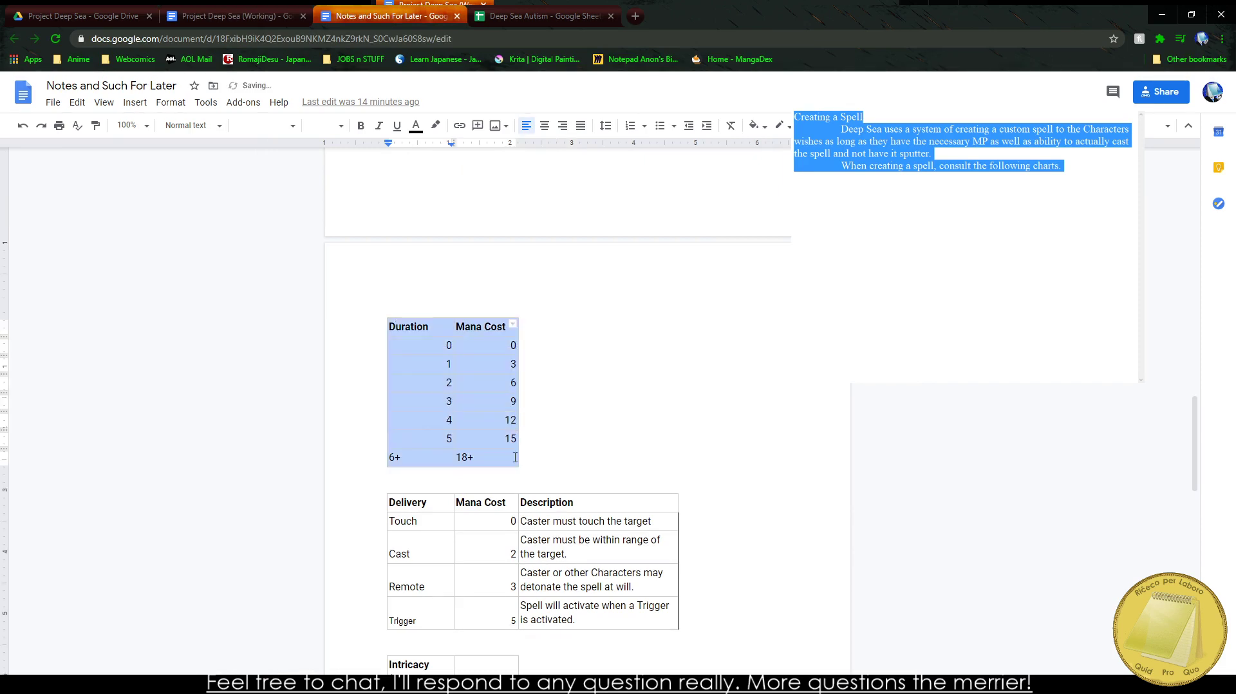
{"action": "key", "text": "ctrl+shift+Tab"}
{"action": "key", "text": "ctrl+v"}
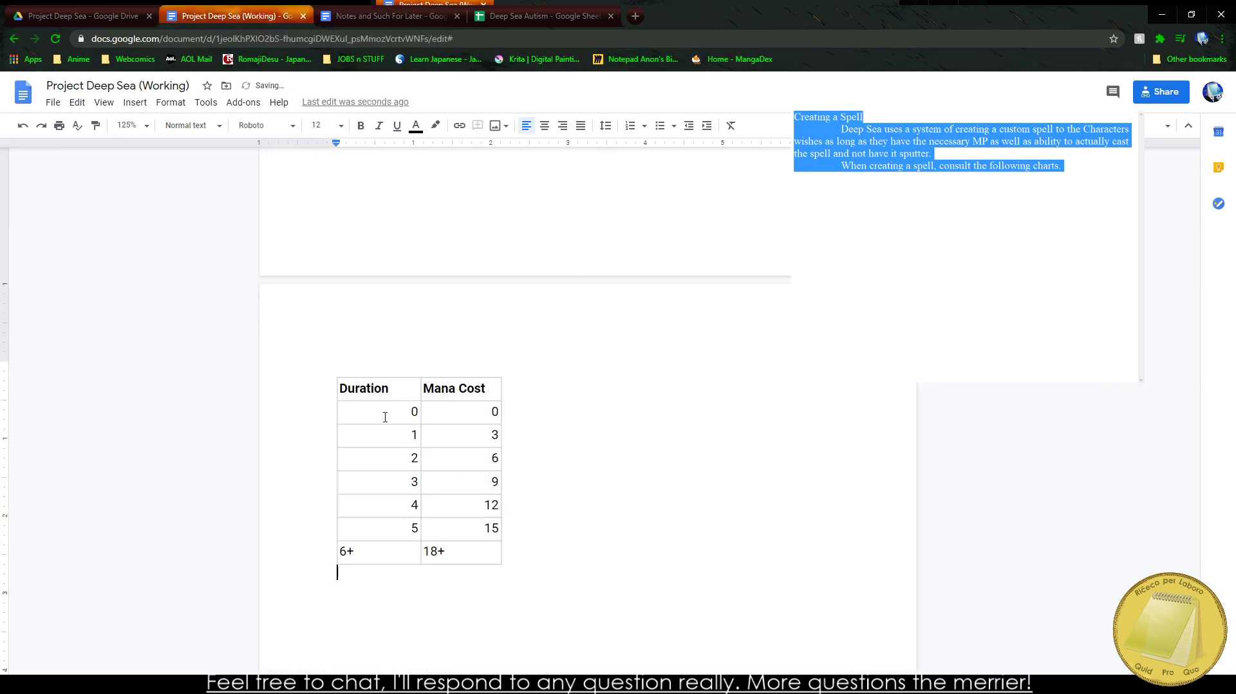
Step: Add a "Duration" title line above the pasted table and start a new line below it
{"action": "left_click", "coordinate": [337, 367]}
{"action": "type", "text": "Duration"}
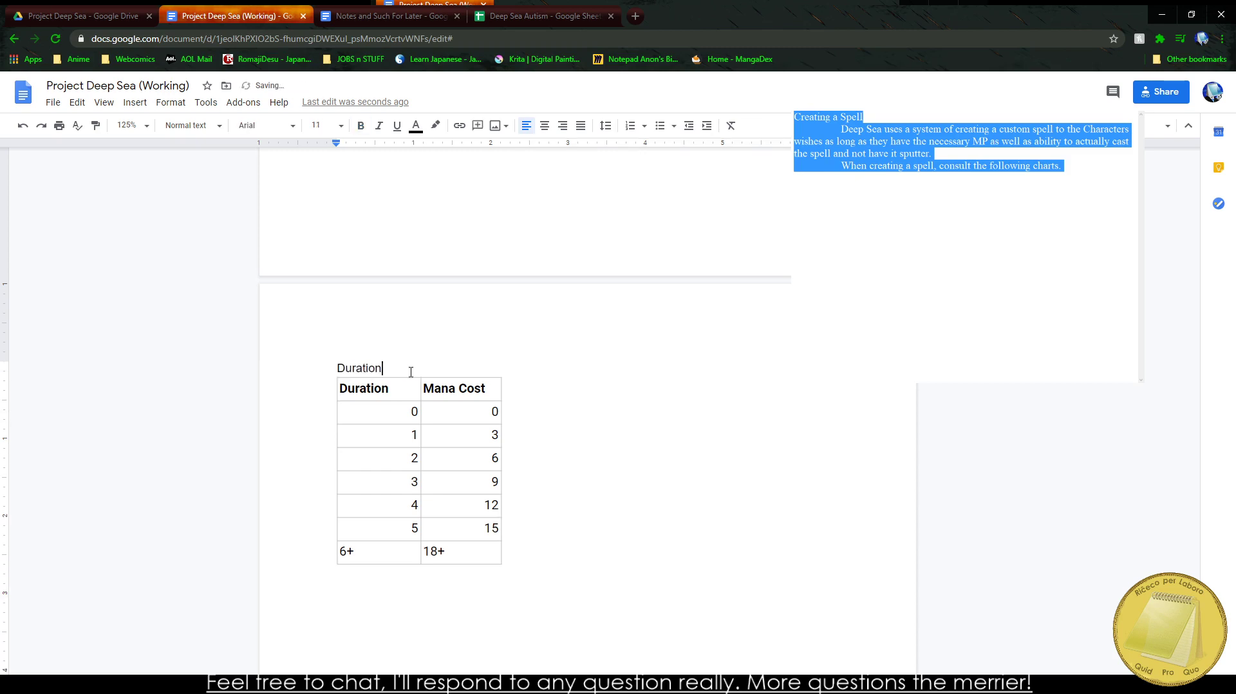
{"action": "key", "text": "Return"}
Step: Start an indented description below the title: "Duration affects how long the Spell effects last after it has been cast, longer spells require more Mana"
{"action": "type", "text": "Duration affec"}
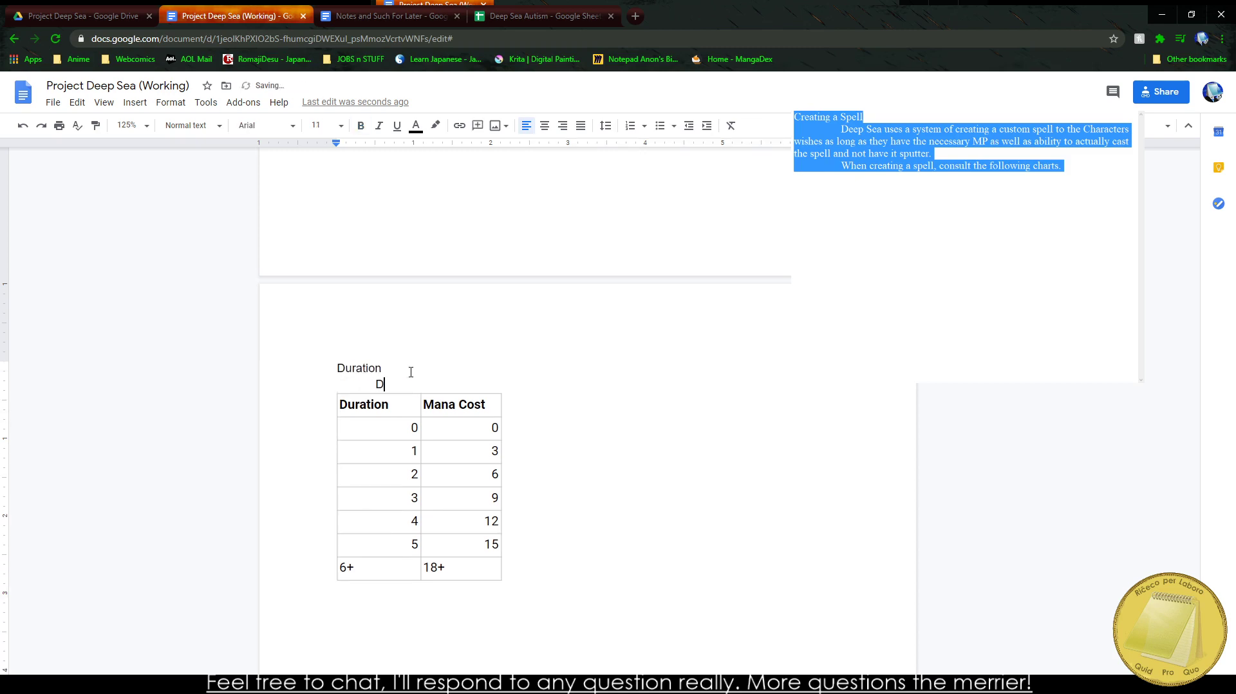
{"action": "type", "text": "ts how long the Spell"}
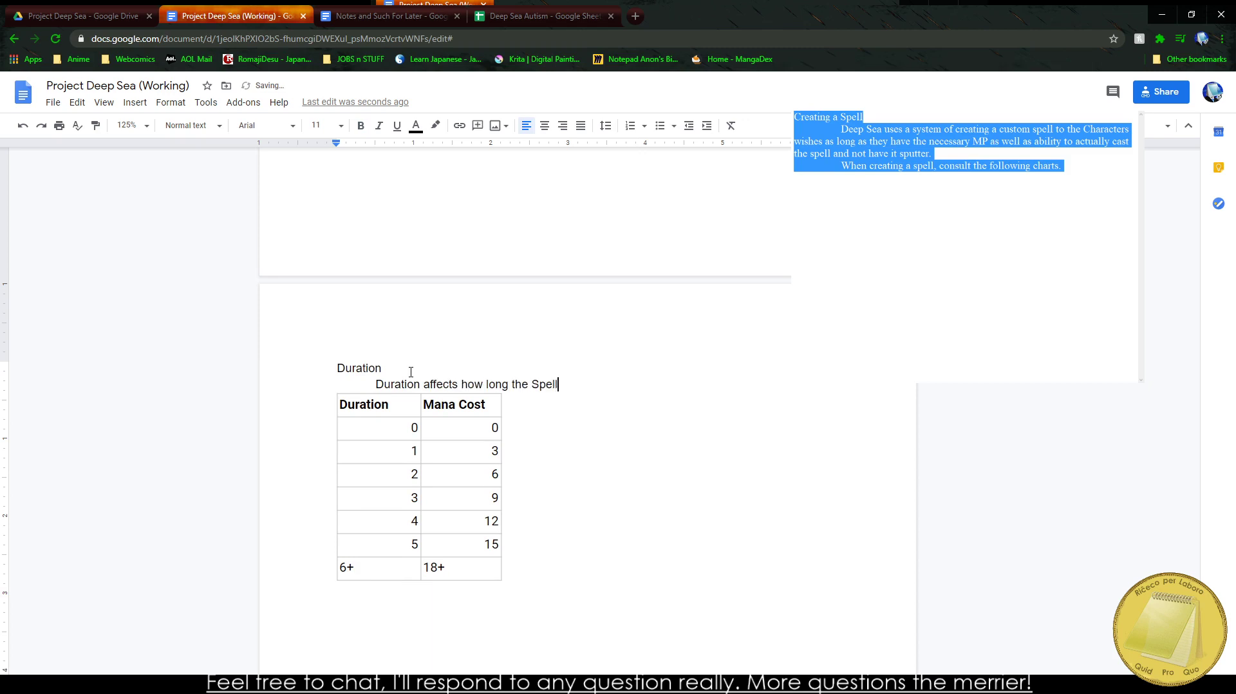
{"action": "type", "text": " effects last aft"}
{"action": "type", "text": "er it has been"}
{"action": "type", "text": " cas"}
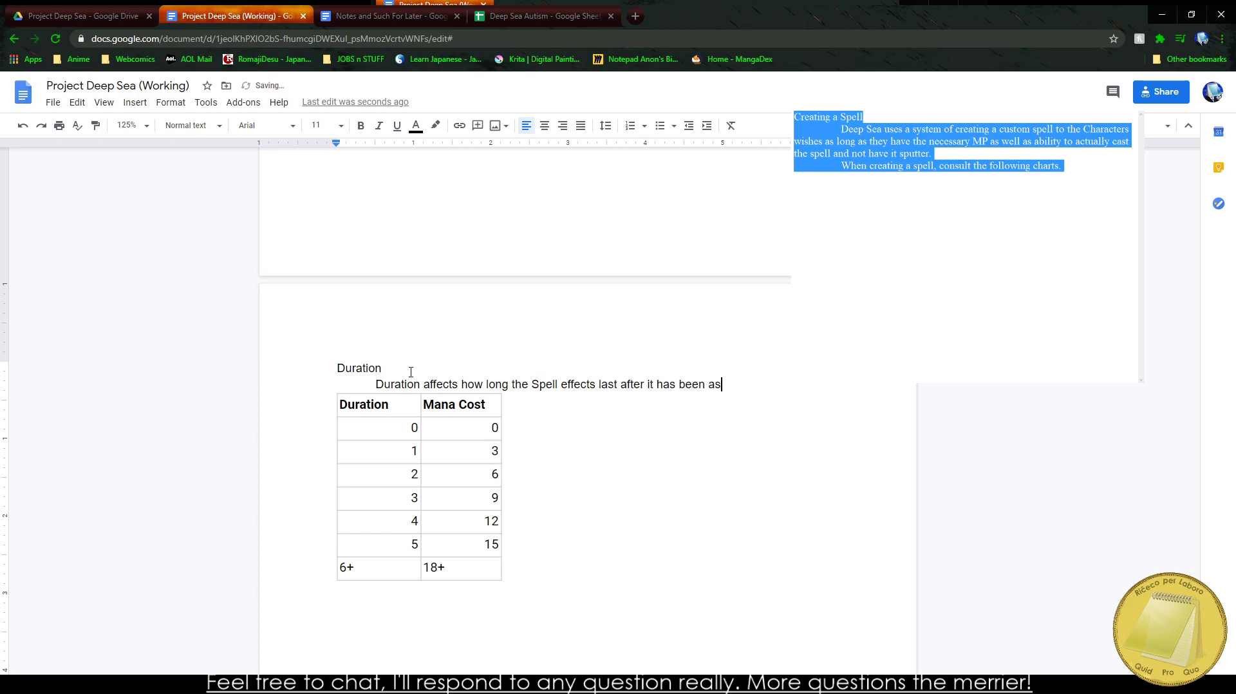
{"action": "key", "text": "BackSpace"}
{"action": "key", "text": "BackSpace"}
{"action": "type", "text": "cast, longer spells requ"}
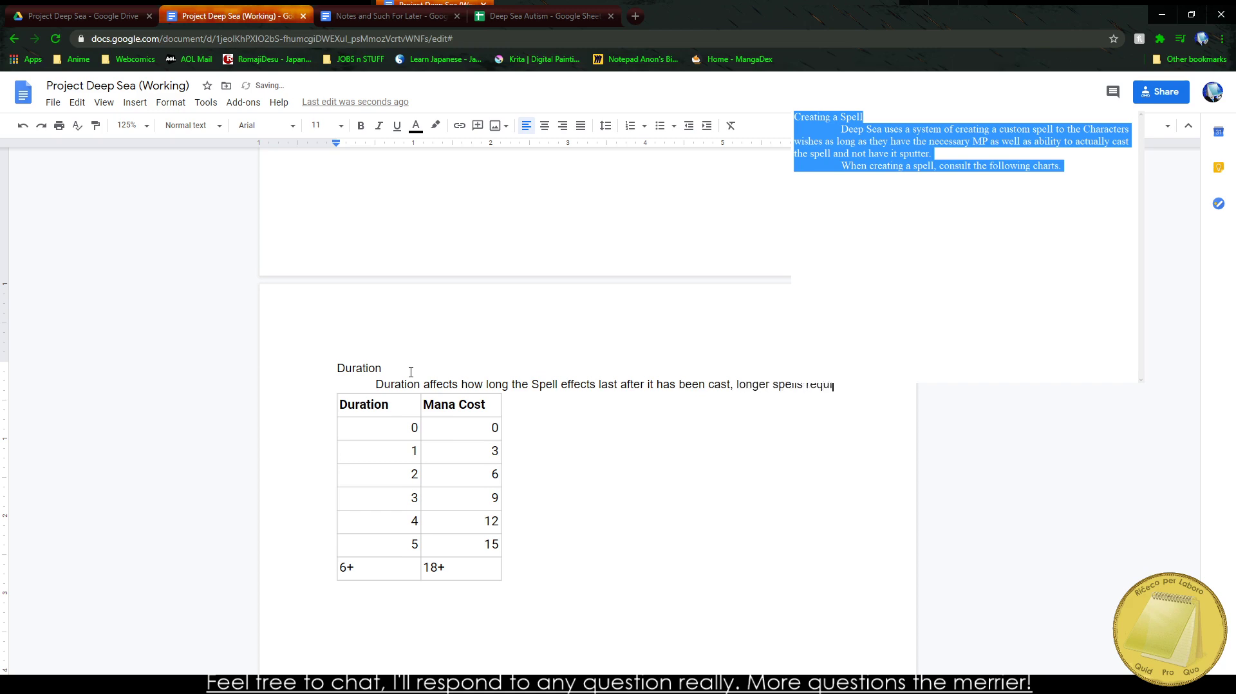
{"action": "type", "text": "ire more Mana "}
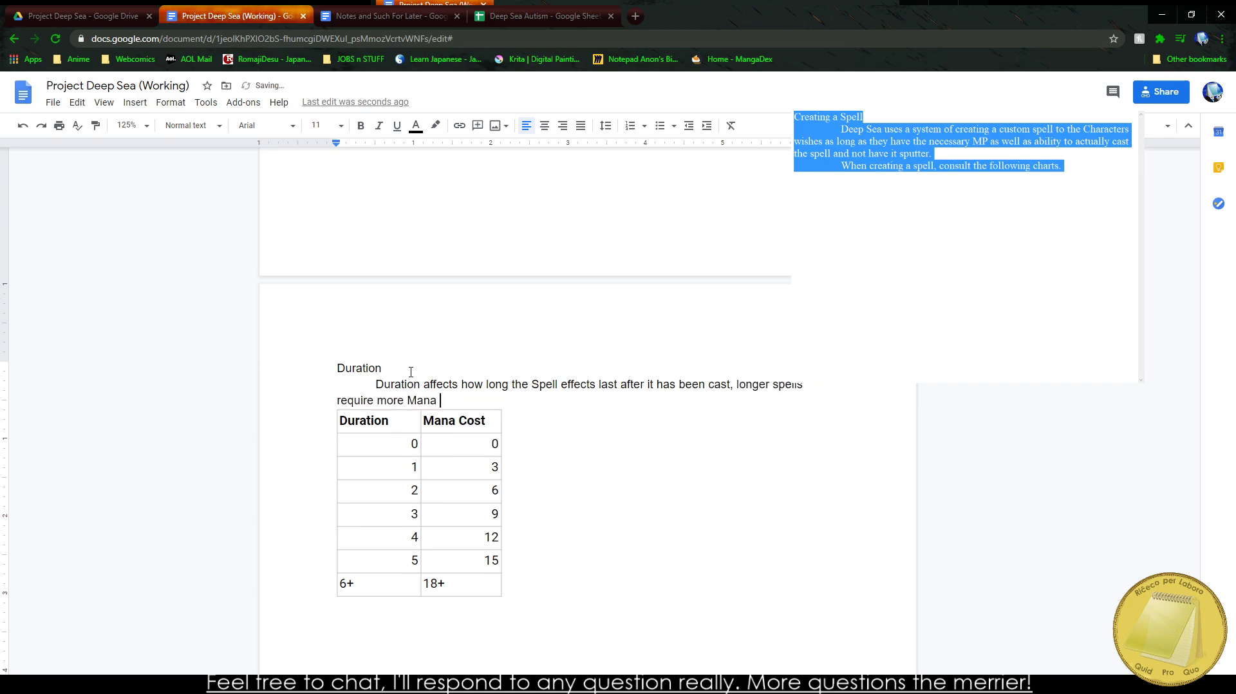
Step: Finish the Duration description with "upfront to cast, however it is cheaper than recasting the same spell multiple times."
{"action": "type", "text": "upgron"}
{"action": "key", "text": "BackSpace"}
{"action": "key", "text": "BackSpace"}
{"action": "key", "text": "BackSpace"}
{"action": "key", "text": "BackSpace"}
{"action": "type", "text": "front to cast, however it "}
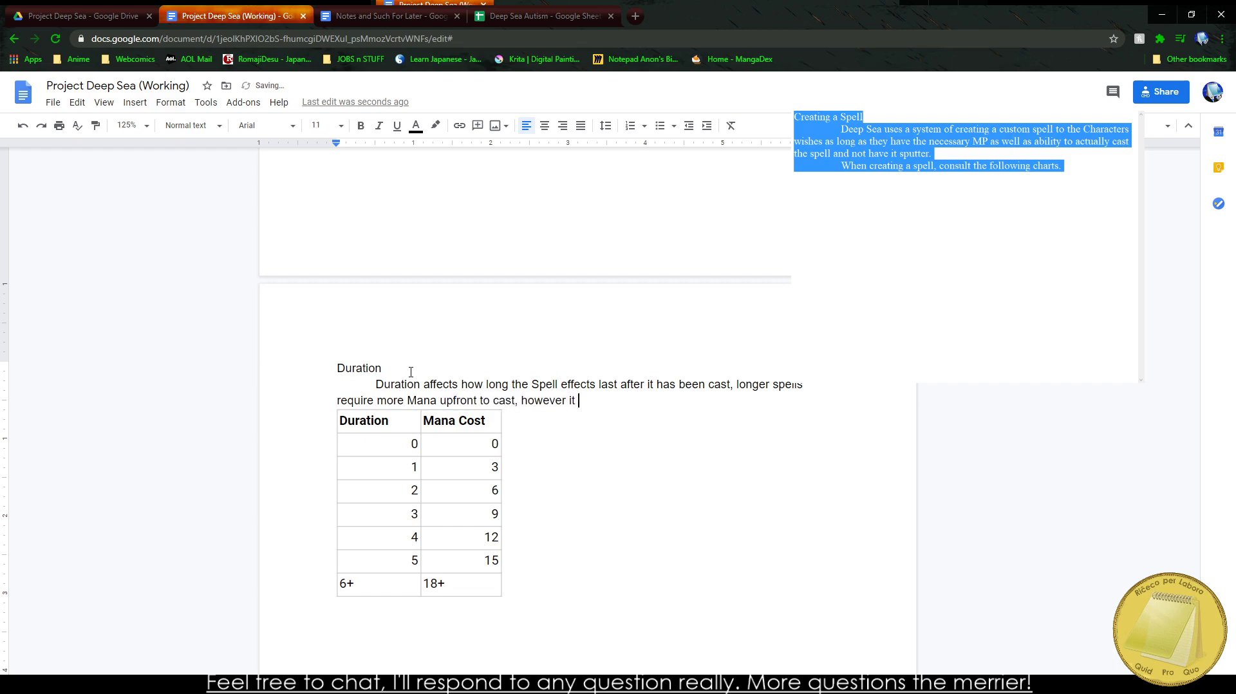
{"action": "type", "text": "is cheaper than "}
{"action": "type", "text": "recasting "}
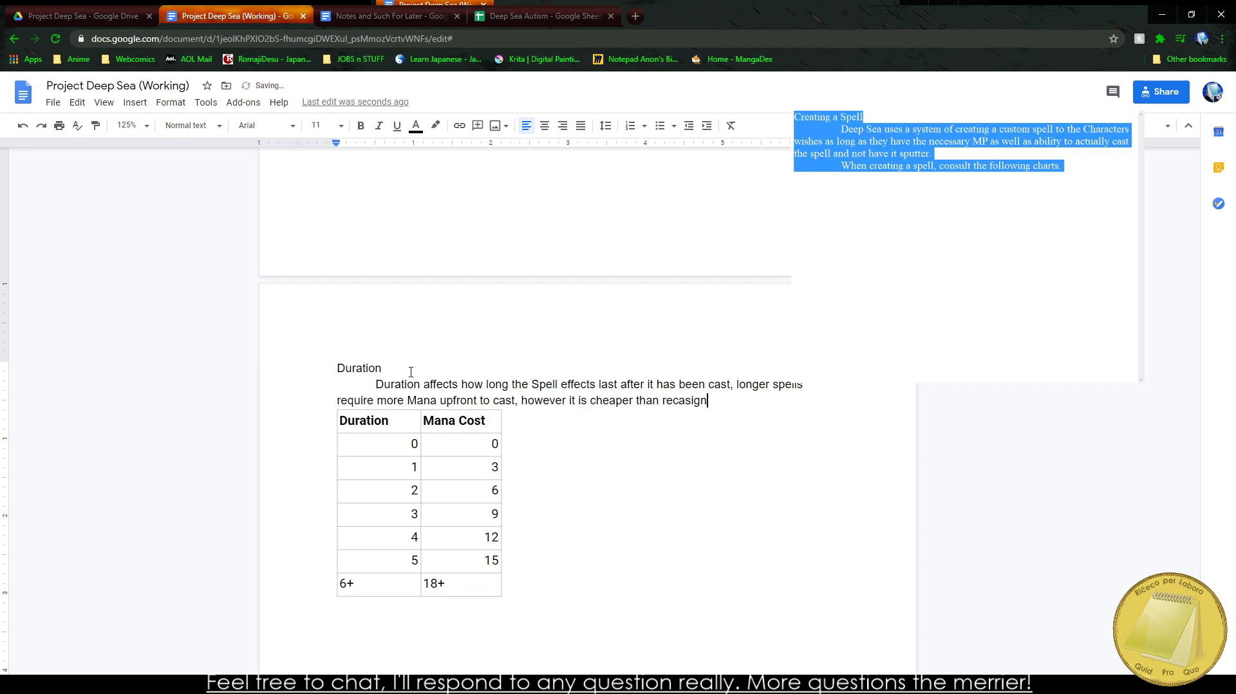
{"action": "type", "text": "the same sep"}
{"action": "key", "text": "BackSpace"}
{"action": "type", "text": "pel"}
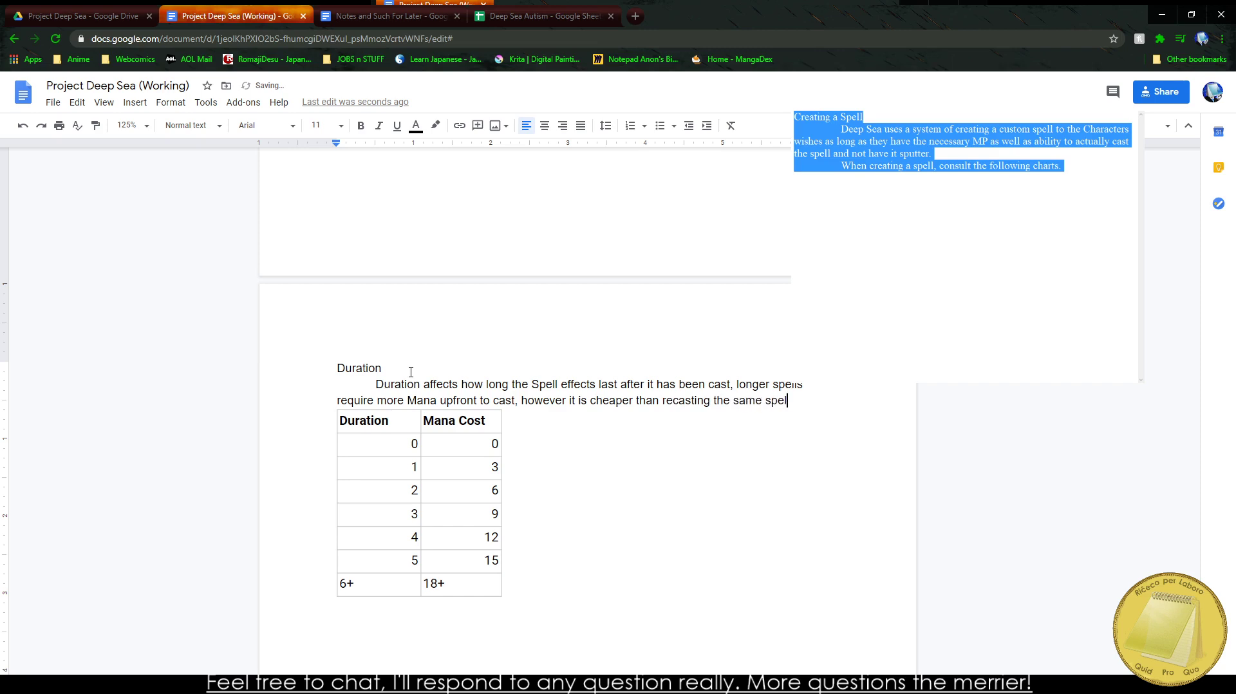
{"action": "type", "text": "l multiple times."}
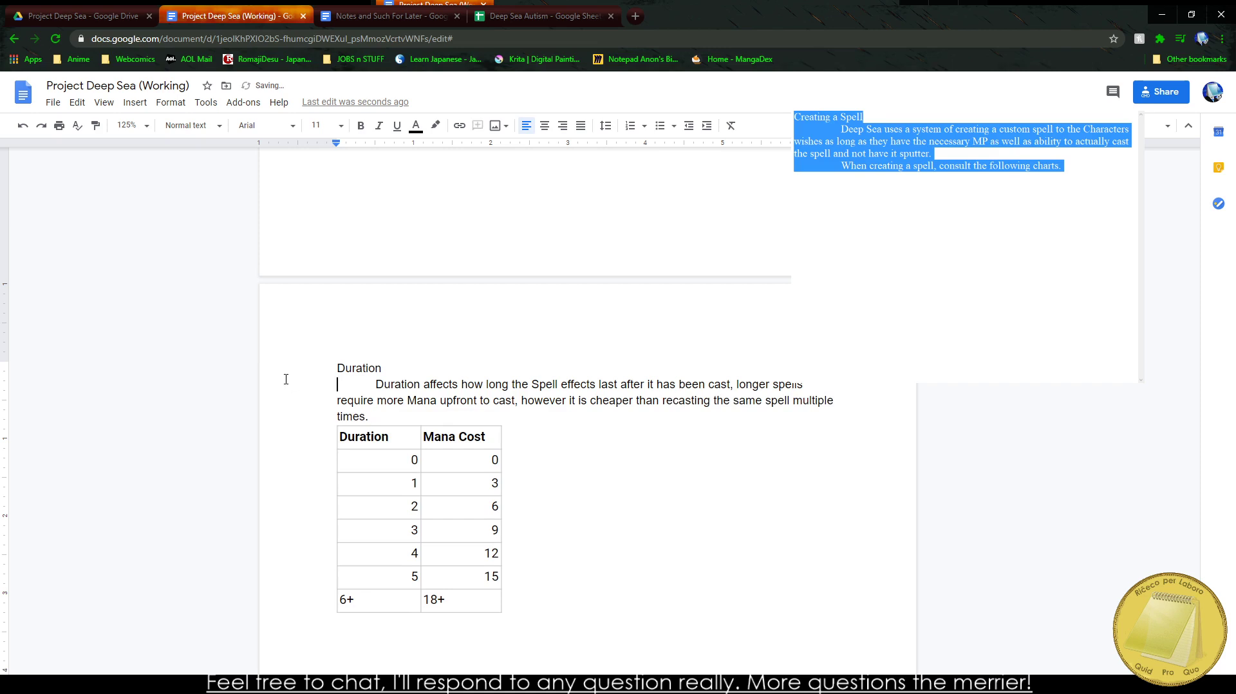
Step: Set the Duration title and its description to the Roboto font at size 12
{"action": "left_click_drag", "start_coordinate": [286, 379], "coordinate": [342, 328]}
{"action": "left_click", "coordinate": [407, 401]}
{"action": "left_click_drag", "start_coordinate": [378, 421], "coordinate": [326, 365]}
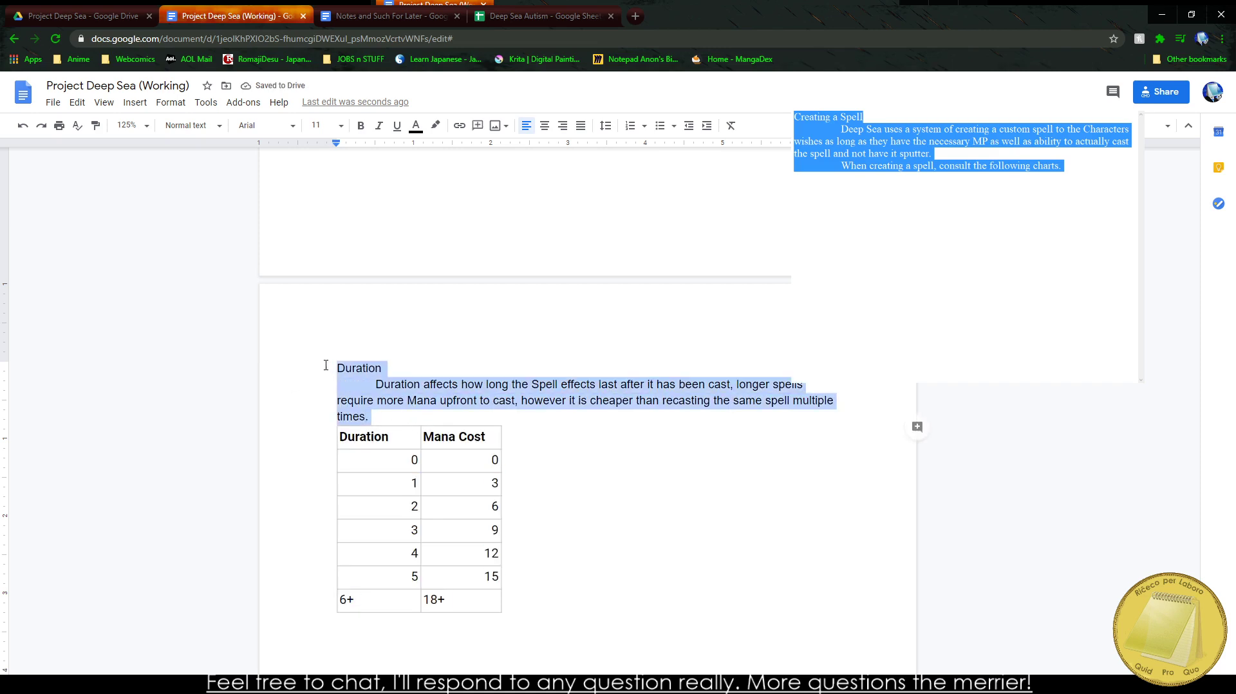
{"action": "left_click", "coordinate": [196, 126]}
{"action": "left_click", "coordinate": [264, 126]}
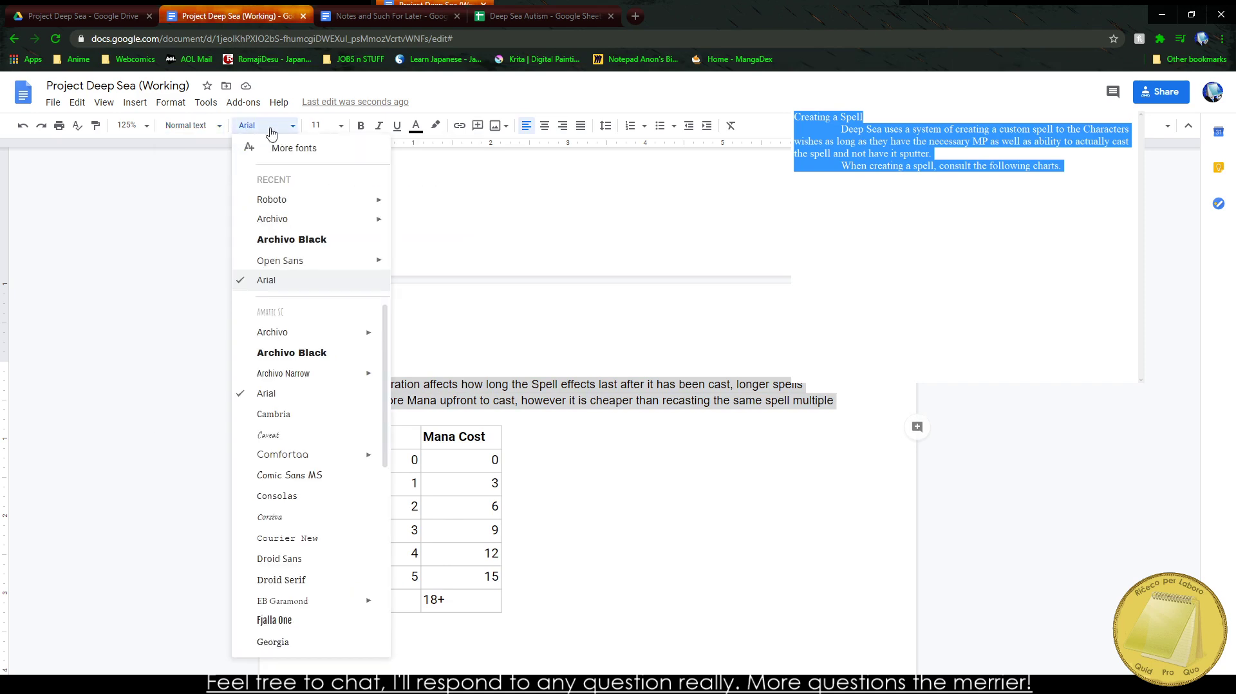
{"action": "left_click", "coordinate": [293, 205]}
{"action": "left_click", "coordinate": [316, 126]}
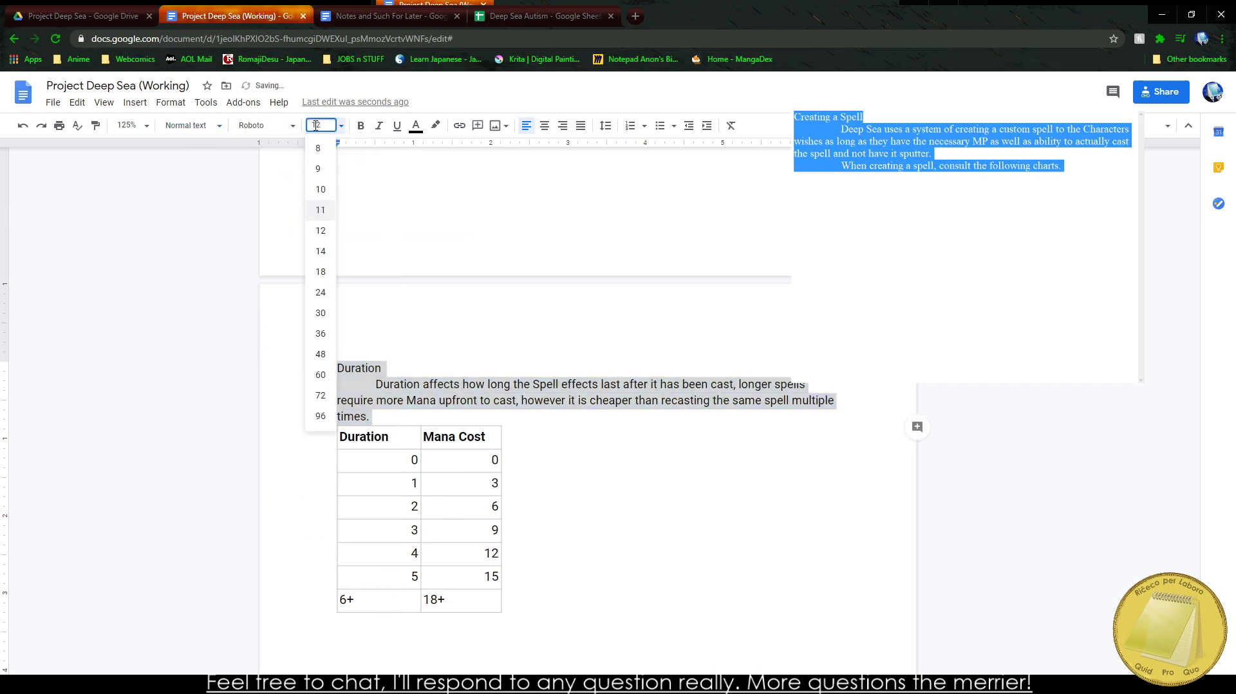
{"action": "left_click", "coordinate": [320, 231]}
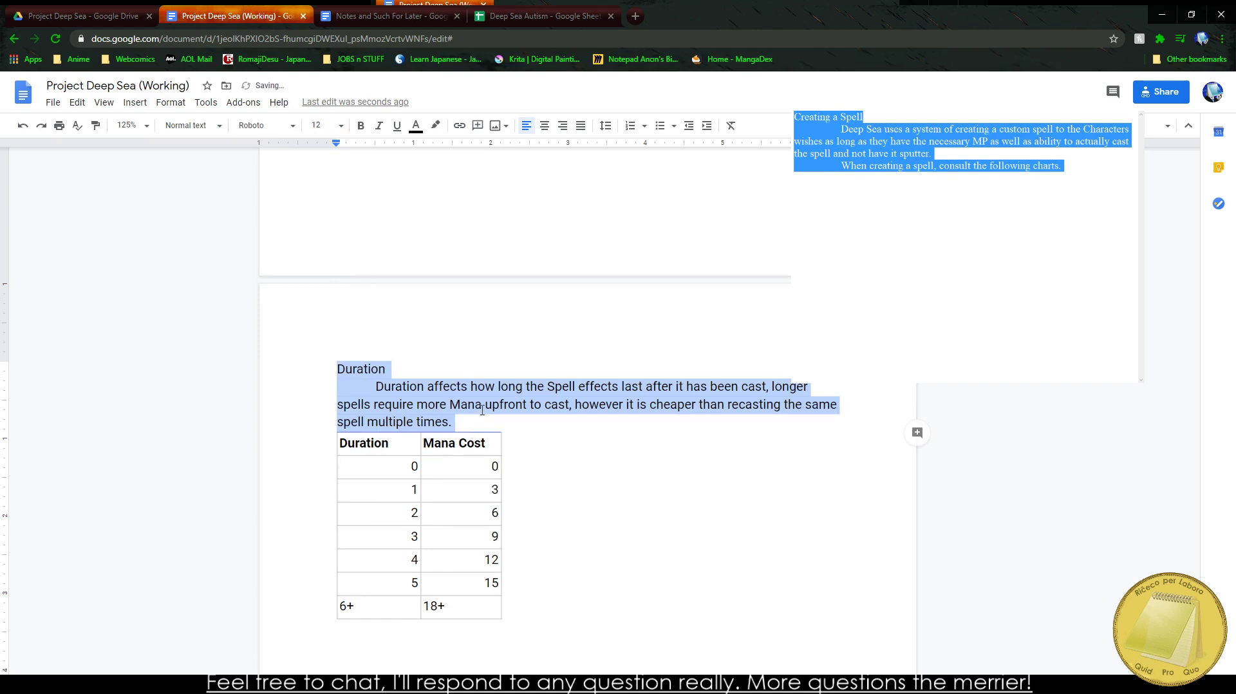
{"action": "left_click", "coordinate": [473, 428]}
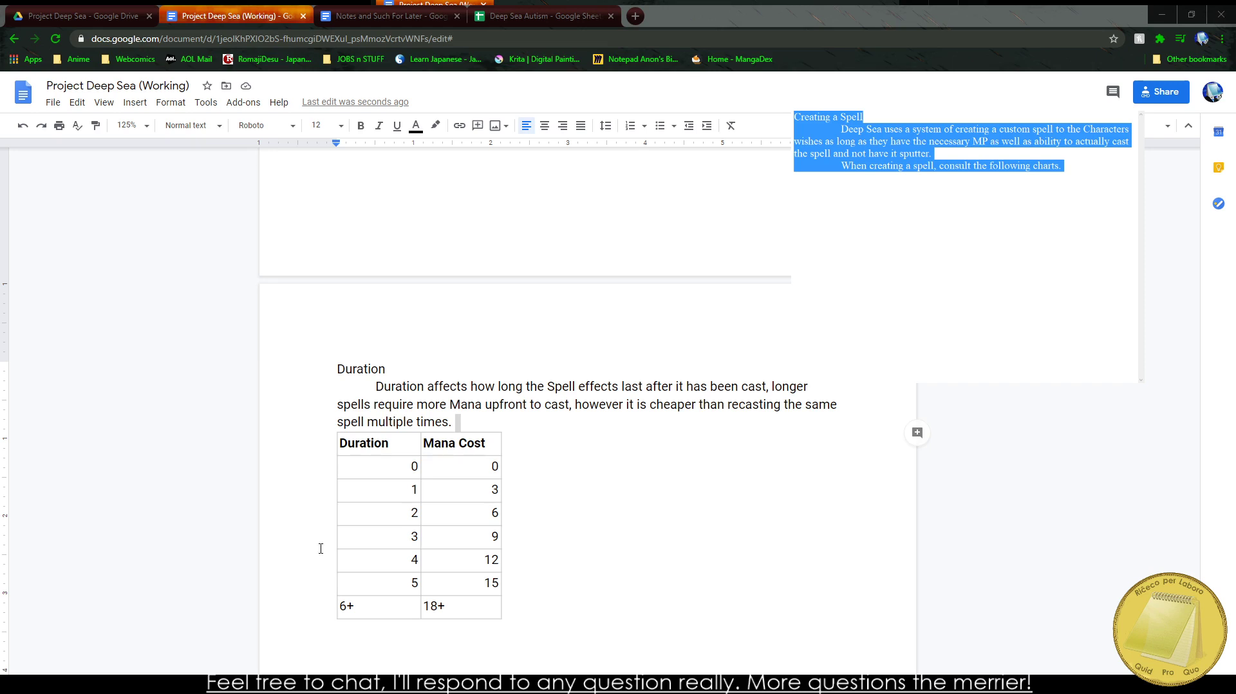
{"action": "key", "text": "BackSpace"}
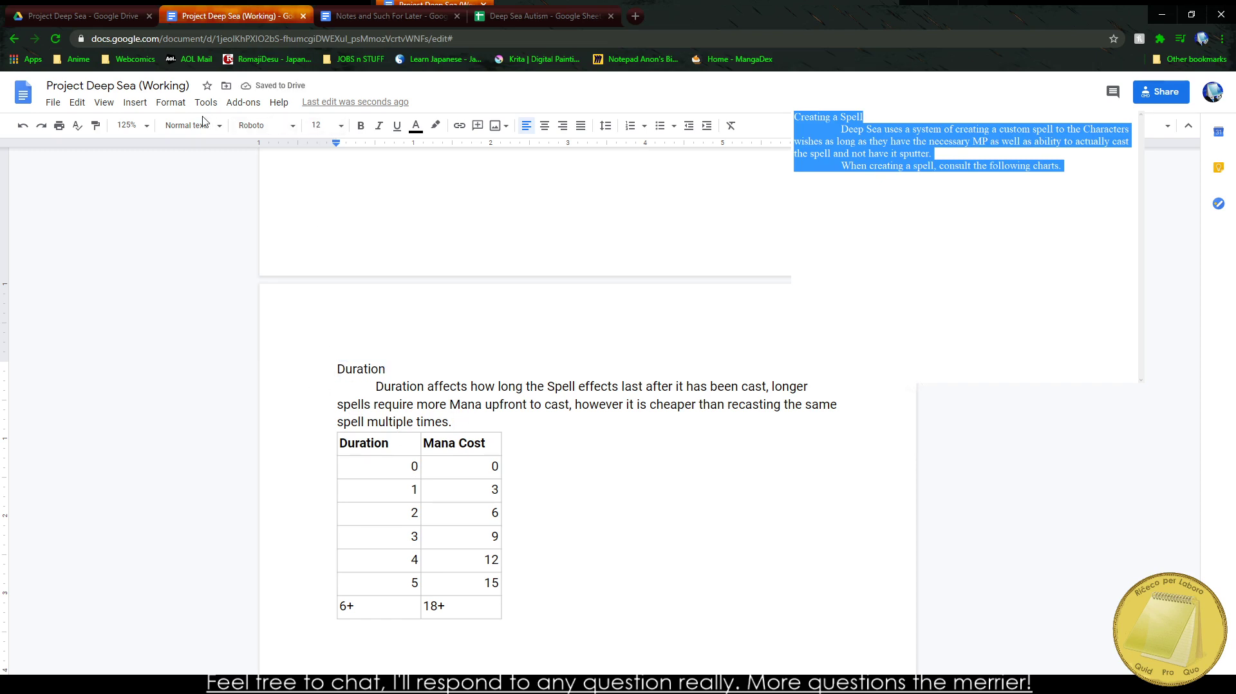
Step: Apply a heading style to the Duration title line above the description
{"action": "double_click", "coordinate": [339, 370]}
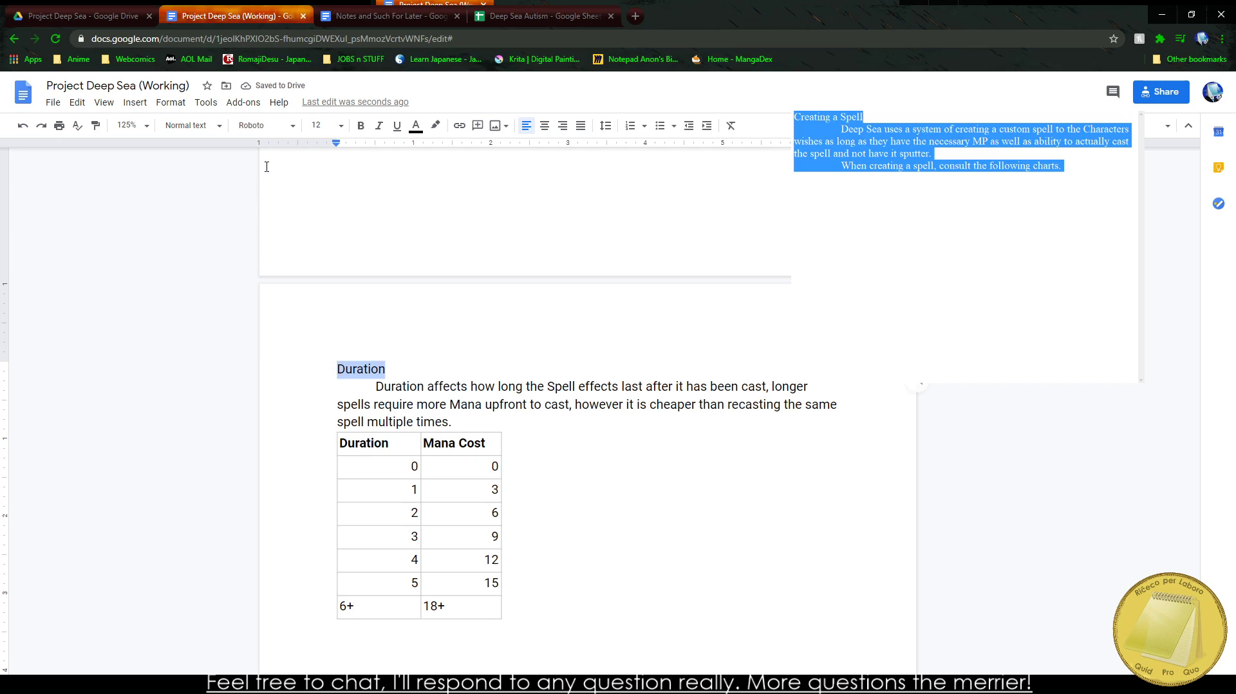
{"action": "left_click", "coordinate": [192, 125]}
{"action": "mouse_move", "coordinate": [209, 386]}
{"action": "left_click", "coordinate": [359, 380]}
{"action": "left_click", "coordinate": [688, 466]}
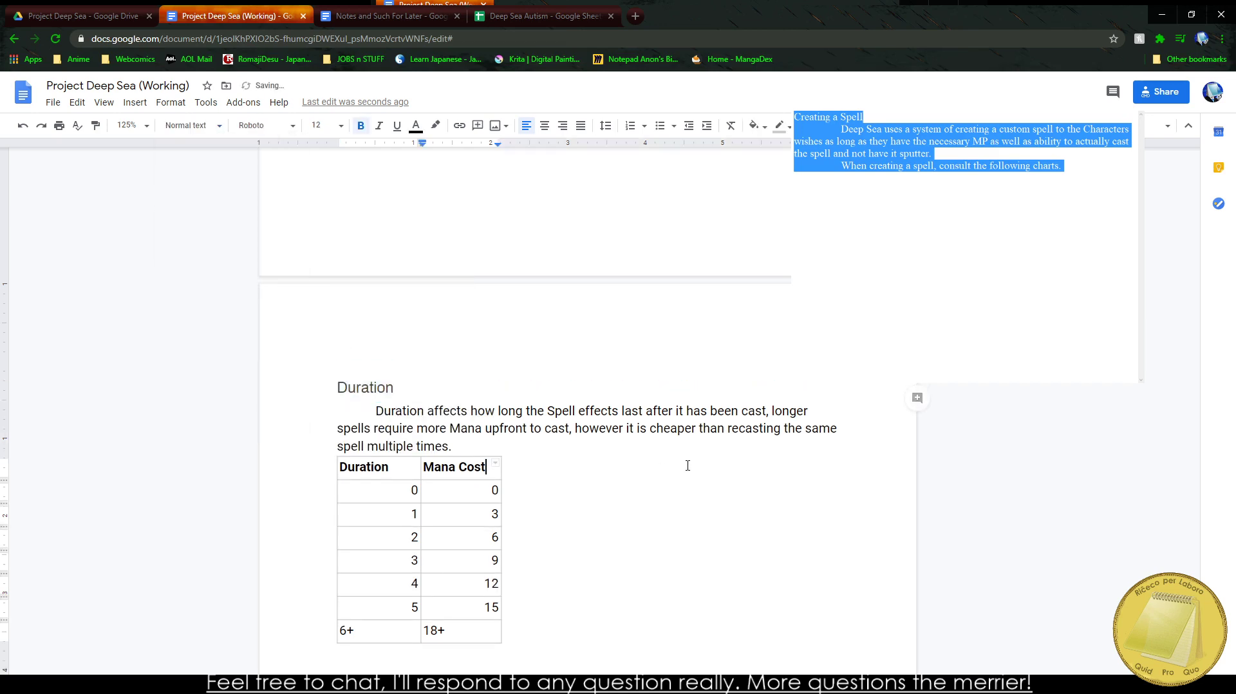
Step: Insert an empty line between the Duration description and the table
{"action": "scroll", "coordinate": [767, 551], "scroll_direction": "down", "scroll_amount": 3}
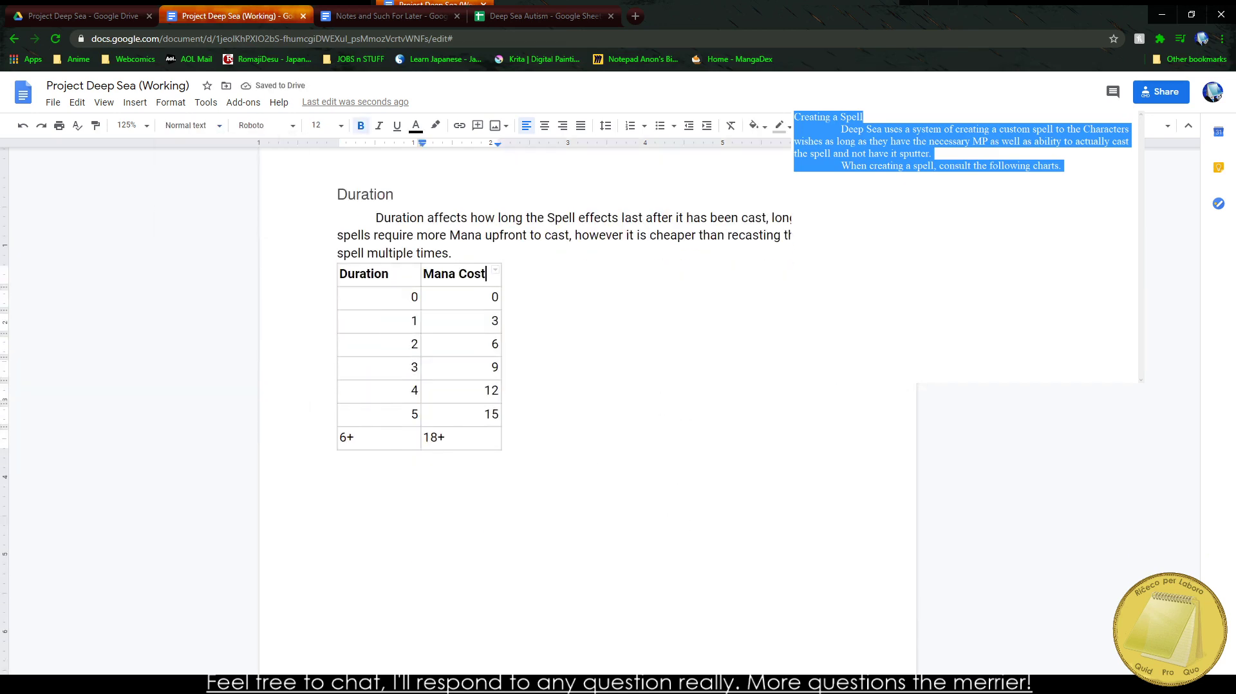
{"action": "left_click", "coordinate": [510, 245]}
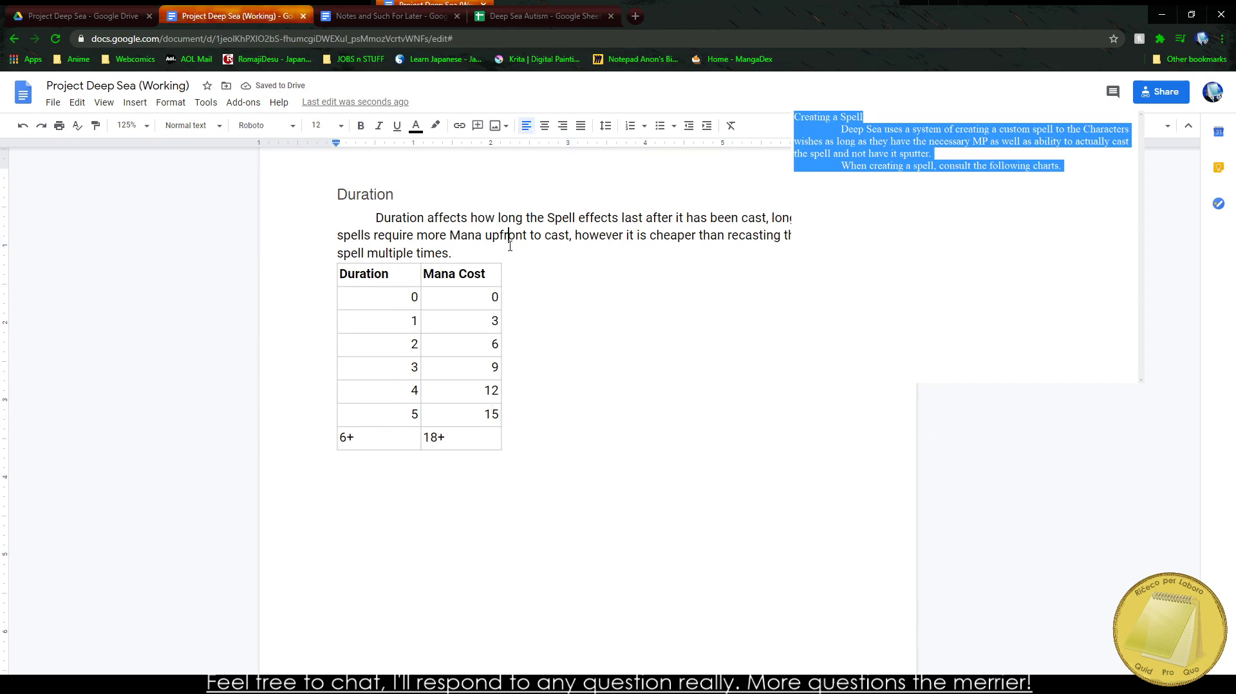
{"action": "double_click", "coordinate": [473, 250]}
{"action": "key", "text": "Return"}
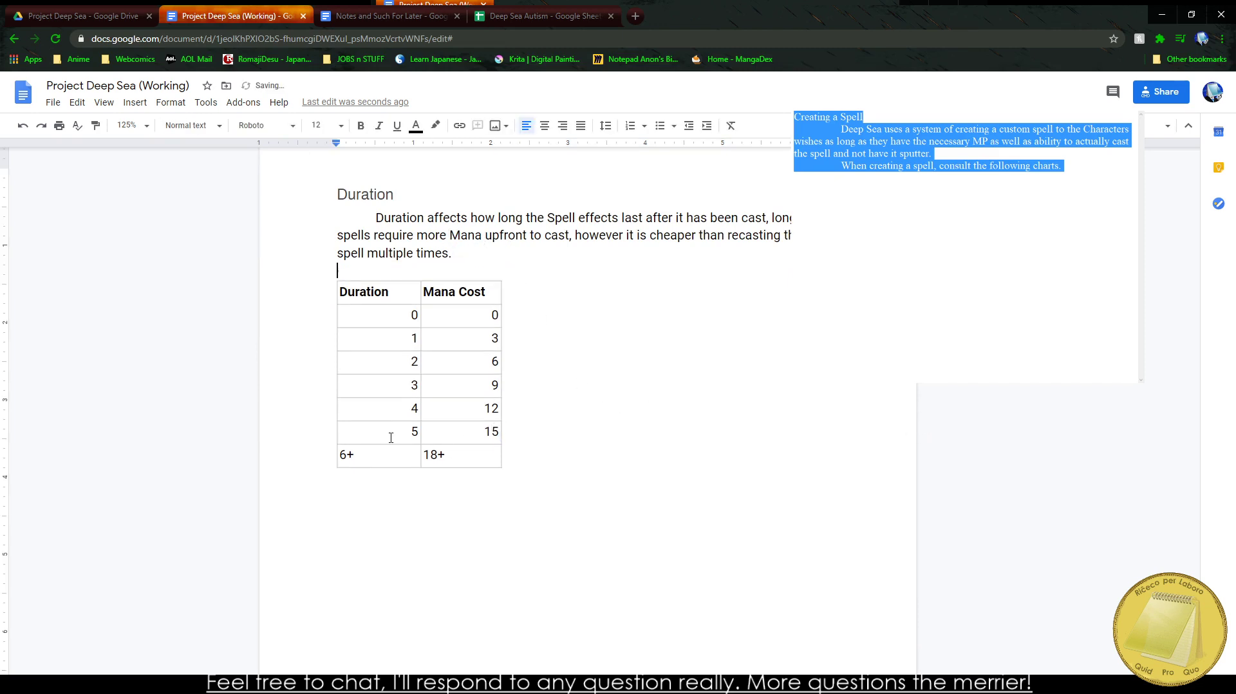
Step: Set the whole Duration table's text to Roboto and center it horizontally in the cells
{"action": "left_click_drag", "start_coordinate": [468, 461], "coordinate": [386, 291]}
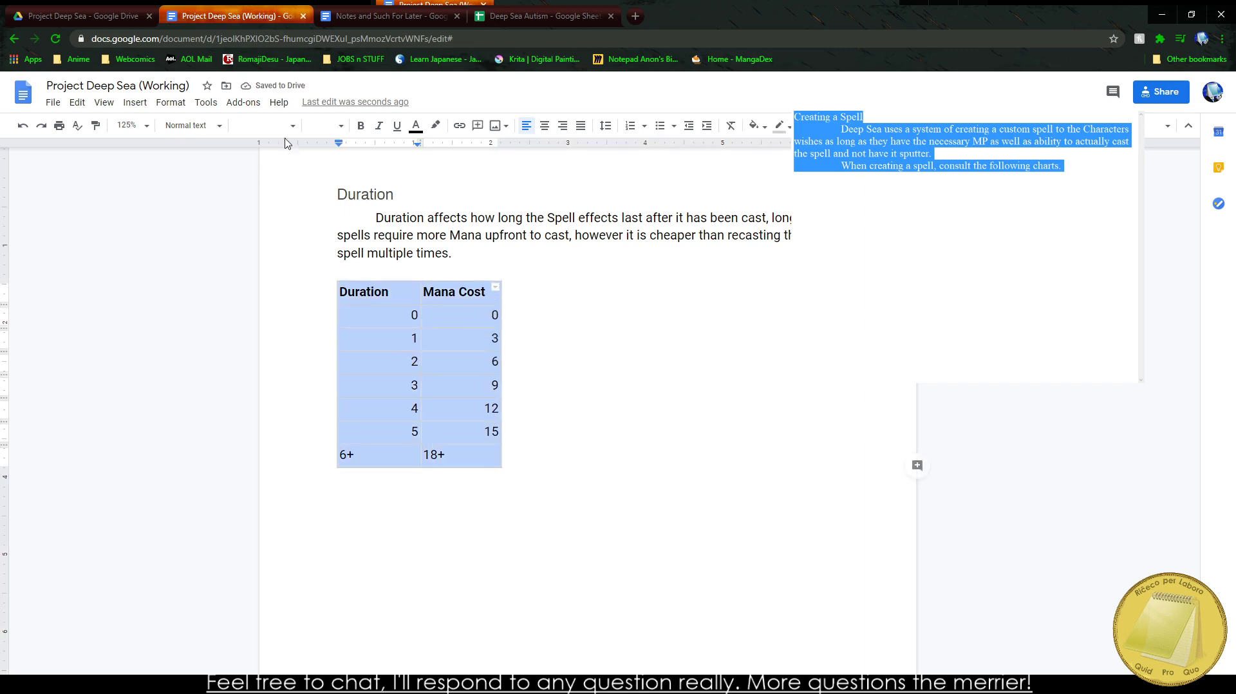
{"action": "left_click", "coordinate": [268, 126]}
{"action": "left_click", "coordinate": [274, 200]}
{"action": "left_click", "coordinate": [543, 125]}
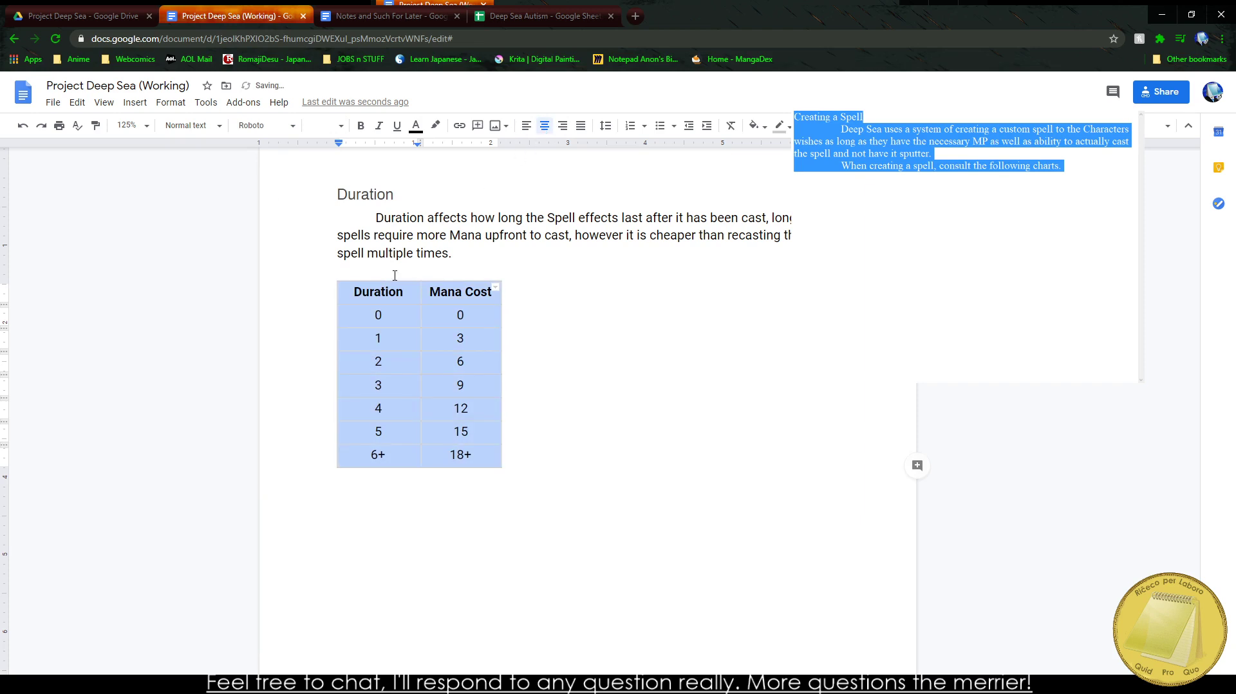
Step: Set the Duration table's cell vertical alignment to Middle and its table border color to black
{"action": "right_click", "coordinate": [362, 375]}
{"action": "left_click", "coordinate": [409, 610]}
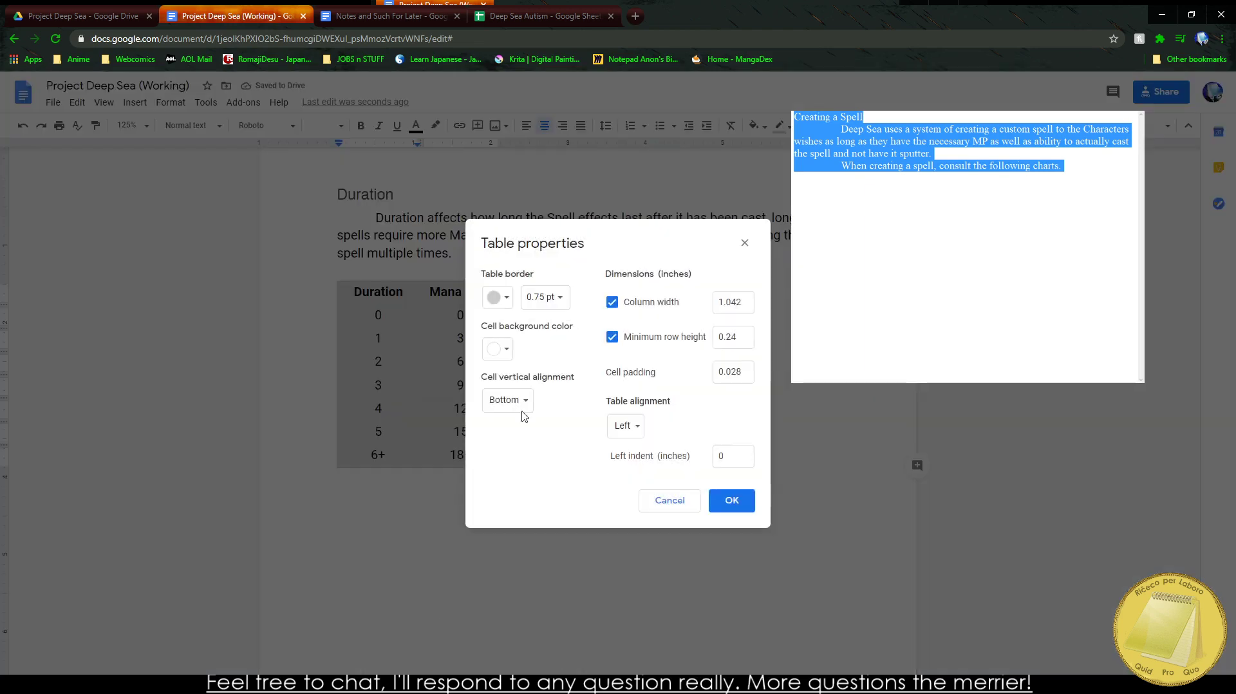
{"action": "left_click", "coordinate": [521, 409]}
{"action": "left_click", "coordinate": [519, 379]}
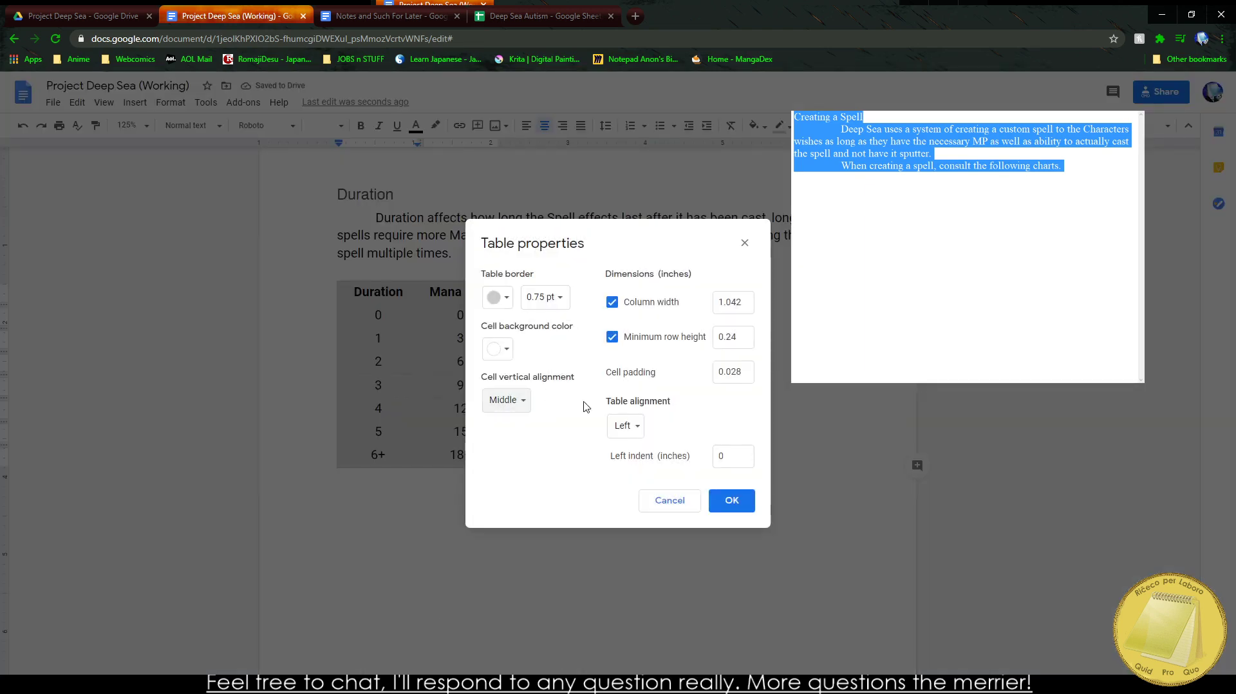
{"action": "left_click", "coordinate": [497, 298]}
{"action": "left_click", "coordinate": [497, 297]}
{"action": "left_click", "coordinate": [496, 297]}
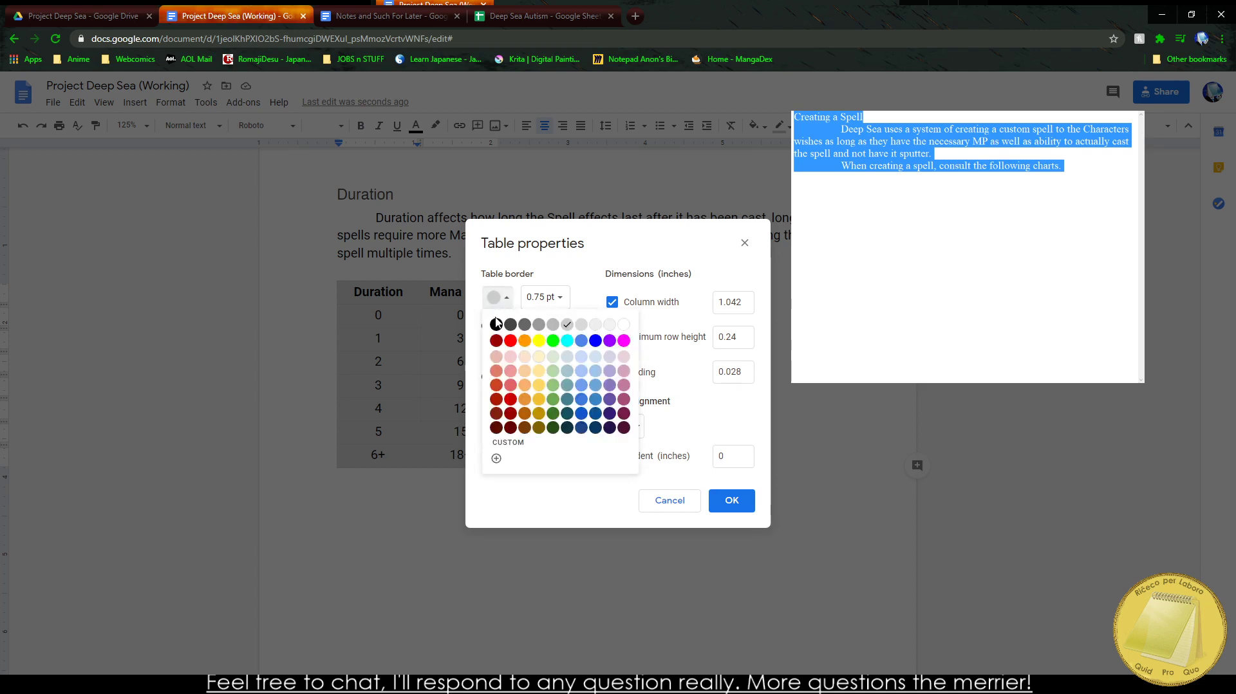
{"action": "left_click", "coordinate": [497, 297]}
{"action": "left_click", "coordinate": [495, 326]}
{"action": "left_click", "coordinate": [731, 501]}
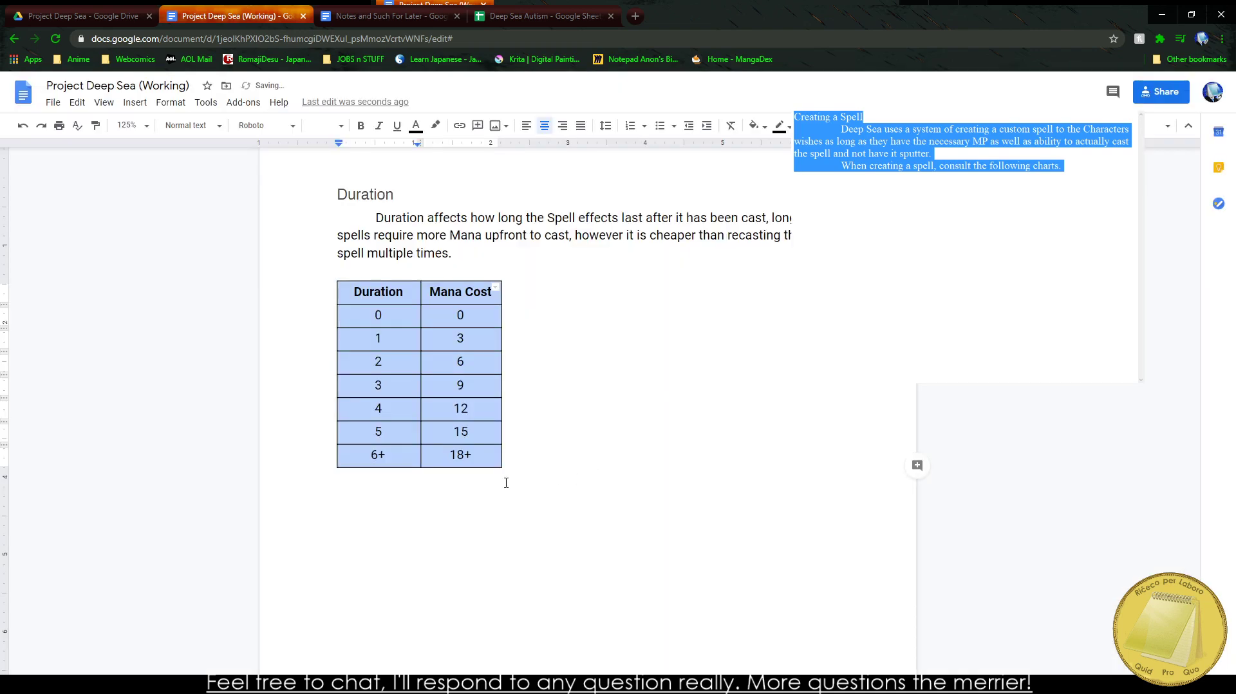
{"action": "left_click", "coordinate": [370, 539]}
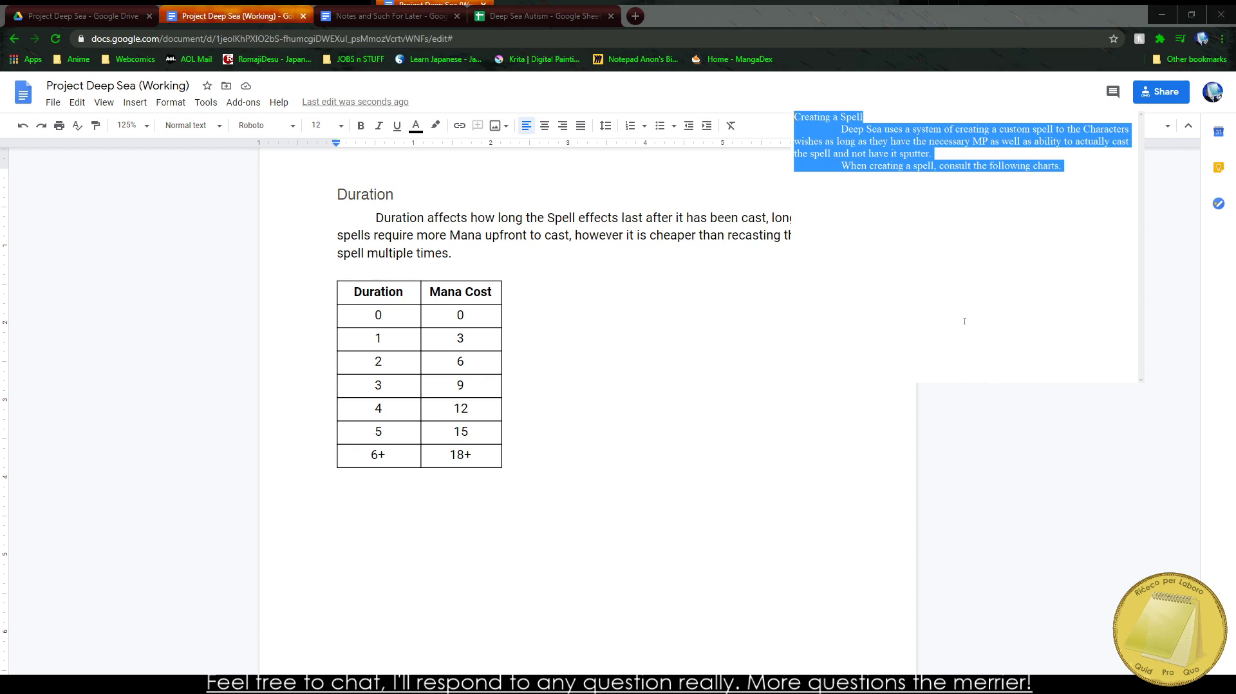
Step: Copy the whole Delivery table from the Notes and Such For Later document
{"action": "key", "text": "alt+Tab"}
{"action": "left_click", "coordinate": [317, 18]}
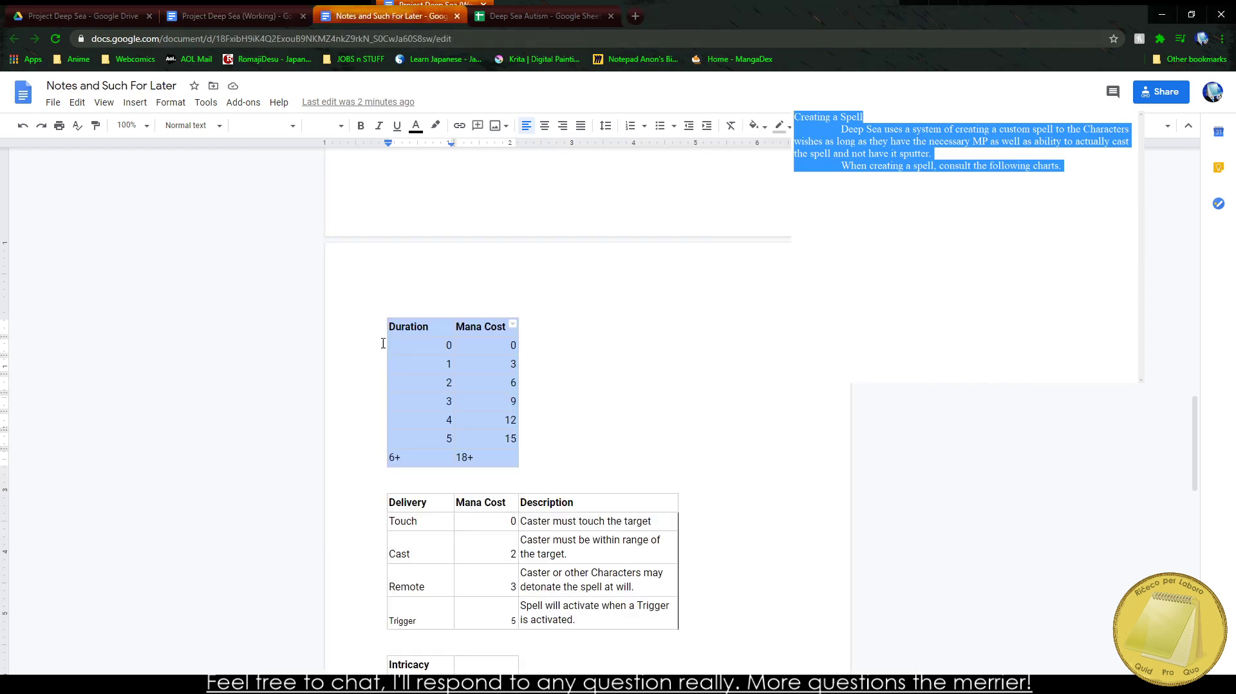
{"action": "left_click", "coordinate": [405, 503]}
{"action": "left_click_drag", "start_coordinate": [410, 504], "coordinate": [574, 622]}
{"action": "key", "text": "ctrl+c"}
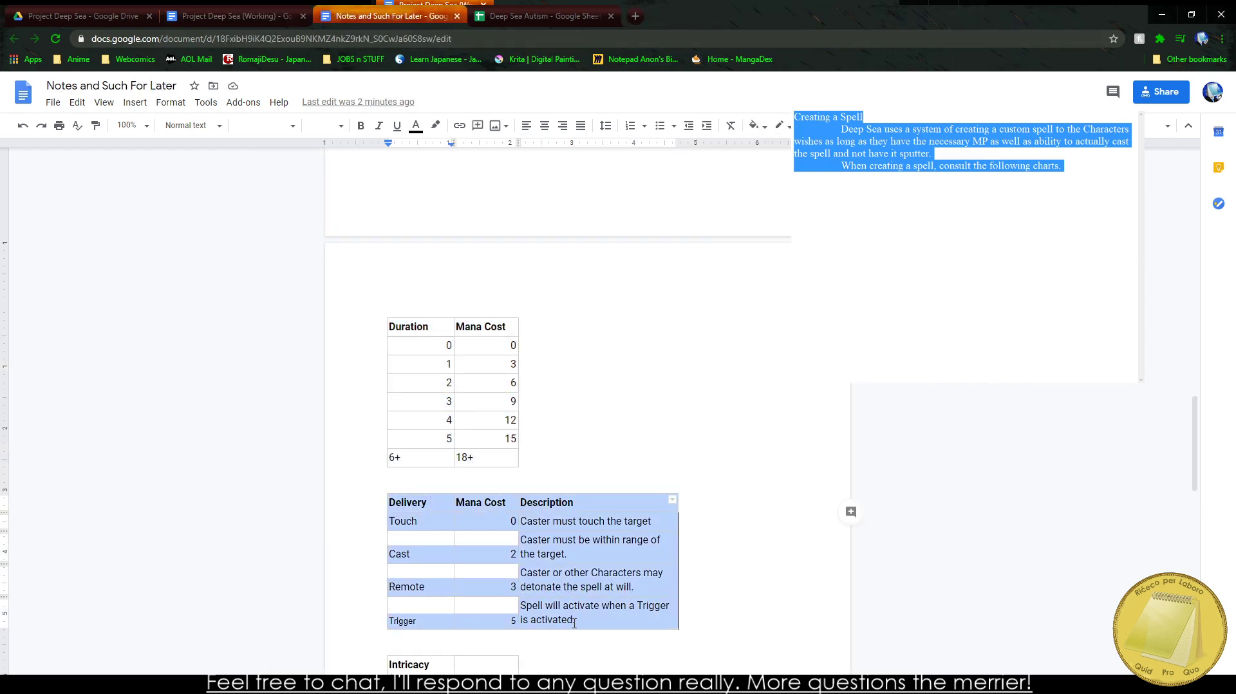
{"action": "scroll", "coordinate": [501, 367], "scroll_direction": "down", "scroll_amount": 5}
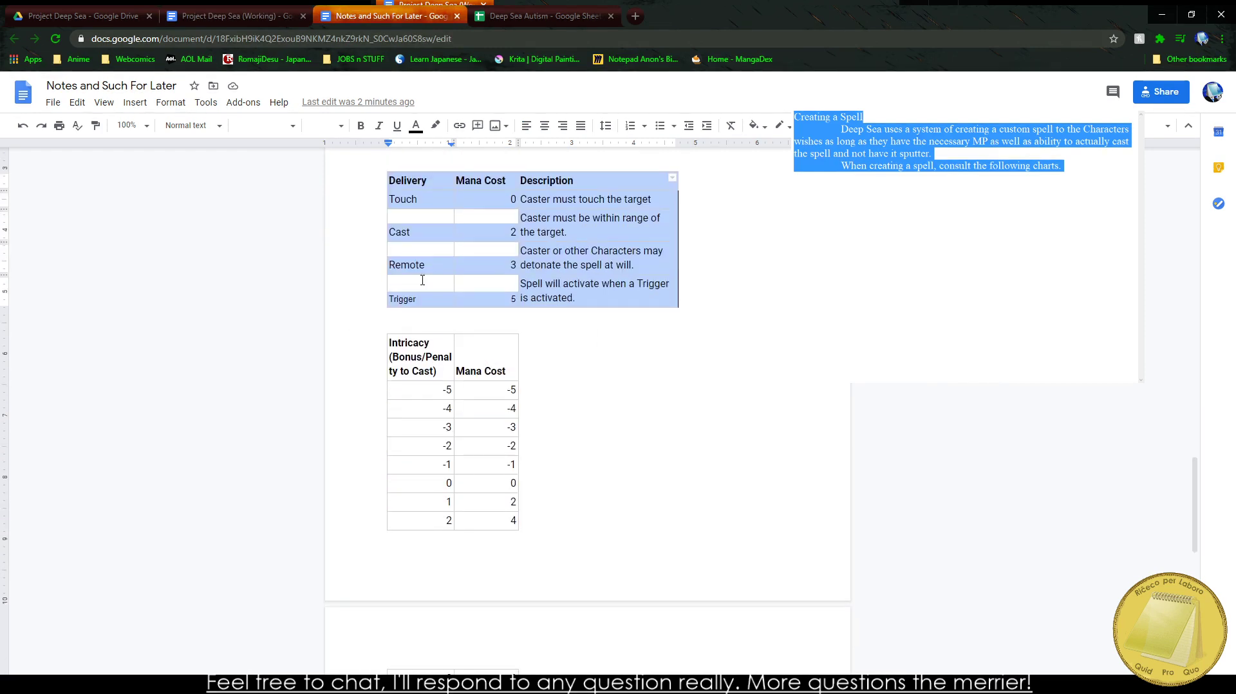
Step: In Project Deep Sea (Working), add the title line "Delivery Method" below the Duration table
{"action": "left_click", "coordinate": [234, 16]}
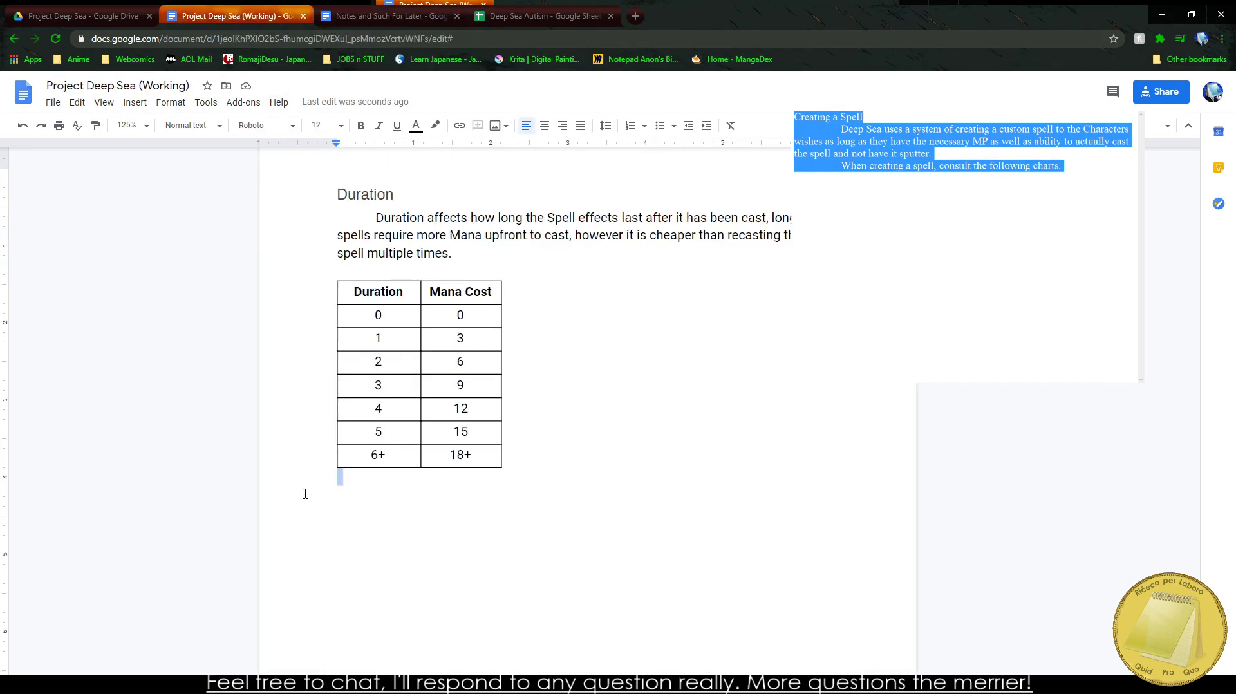
{"action": "key", "text": "Return"}
{"action": "type", "text": "Delivery Method"}
{"action": "key", "text": "Return"}
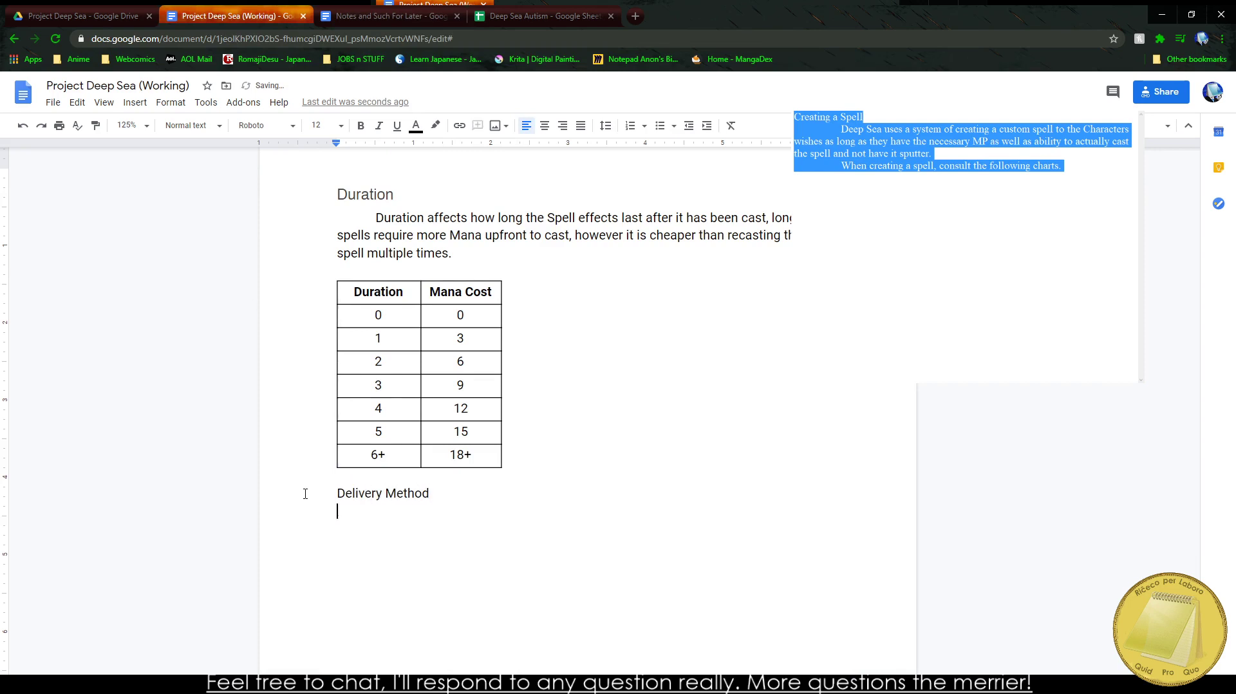
Step: Write under the title: "The Delivery is how the caster must employ the Spell and where they must be to actually employ its uses."
{"action": "type", "text": "The Delivery is how the "}
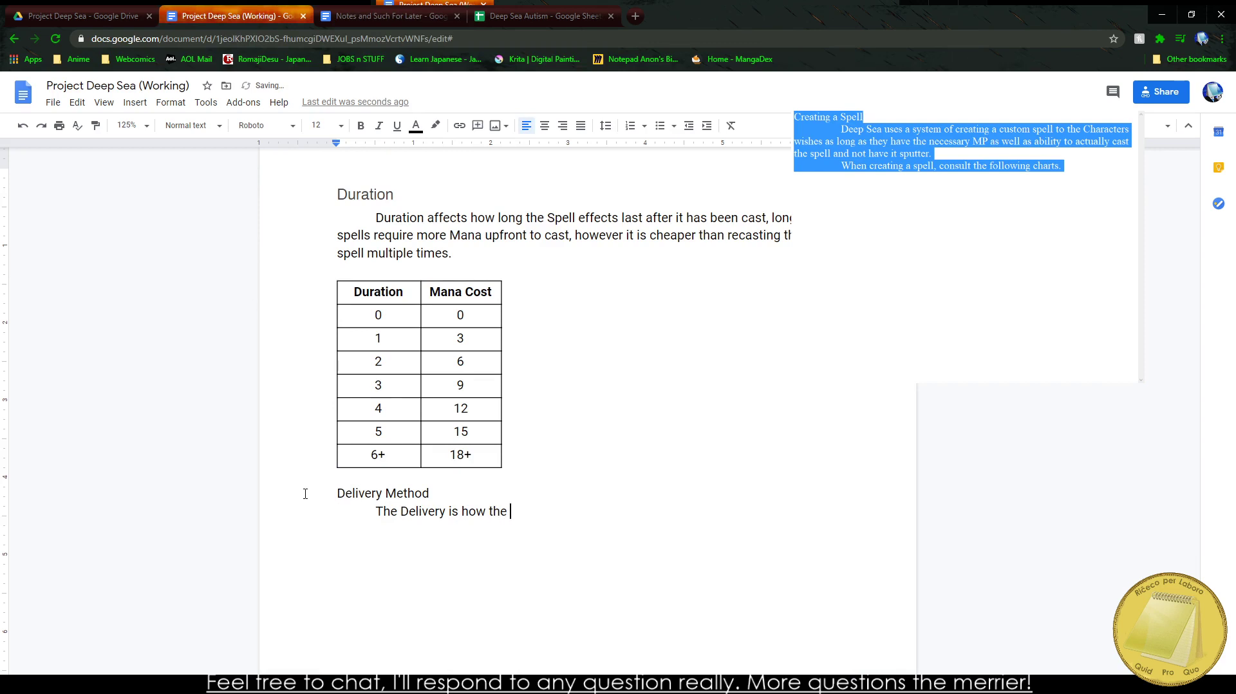
{"action": "type", "text": "caster must employ the Spell"}
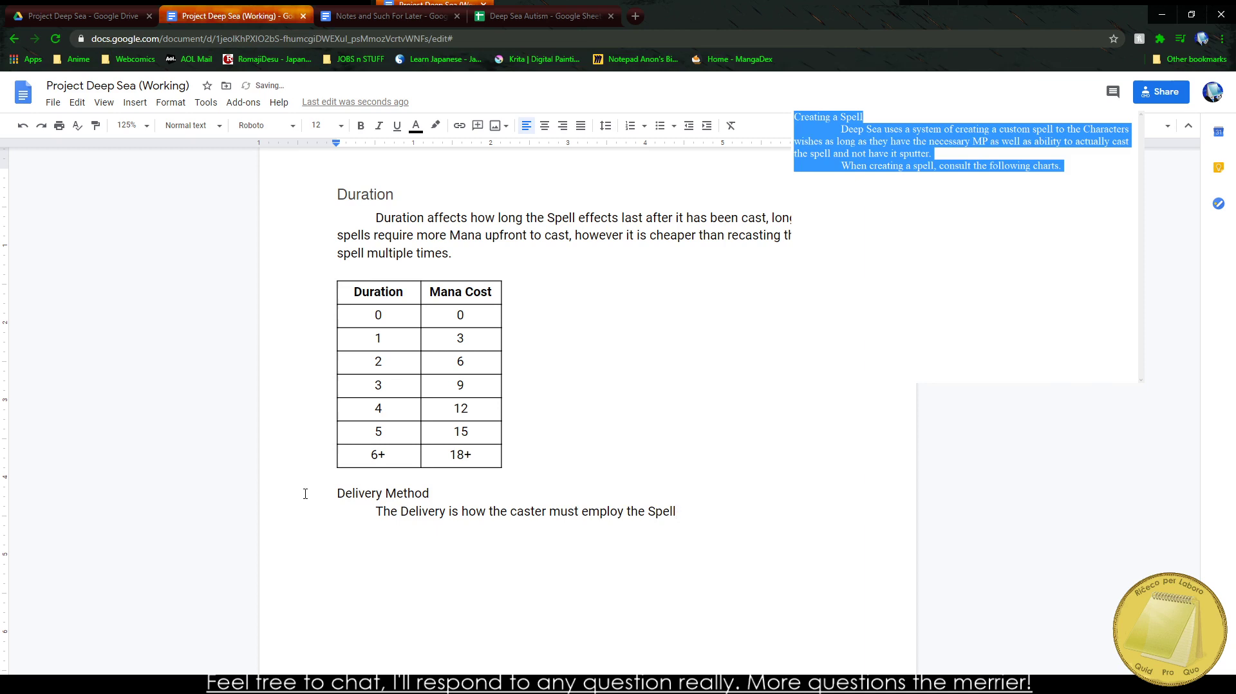
{"action": "type", "text": ", t"}
{"action": "type", "text": "an"}
{"action": "key", "text": "BackSpace"}
{"action": "key", "text": "BackSpace"}
{"action": "key", "text": "BackSpace"}
{"action": "key", "text": "BackSpace"}
{"action": "type", "text": "and where they must be to"}
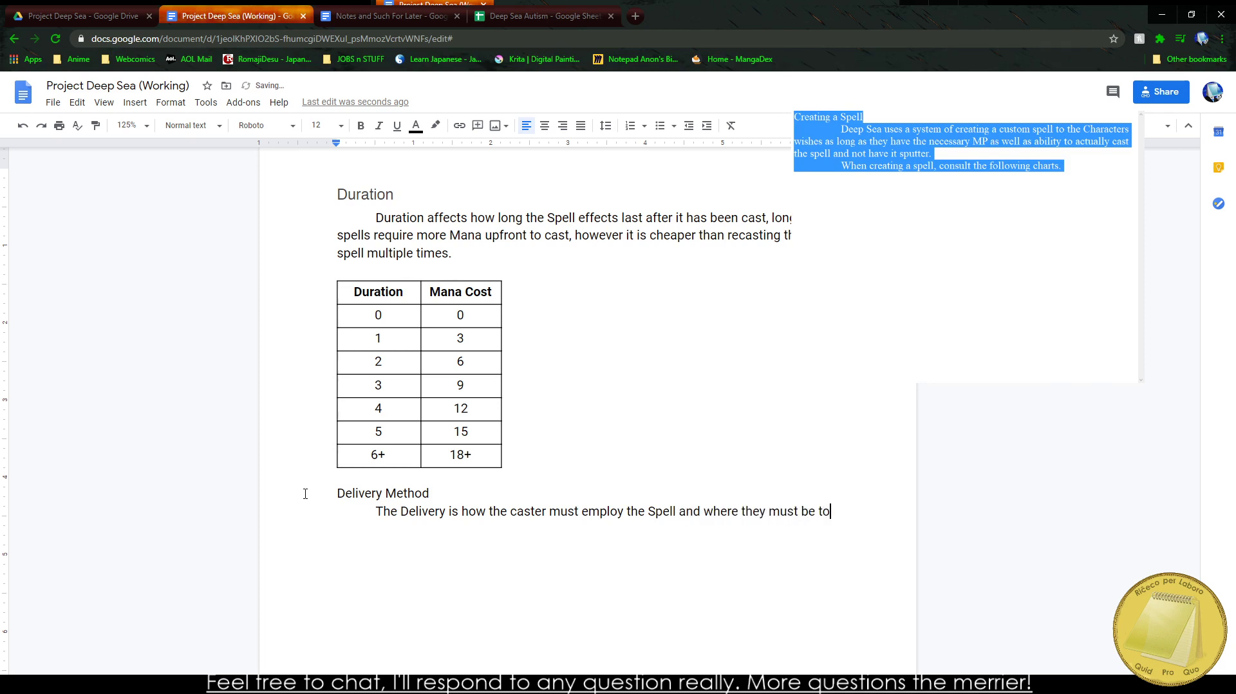
{"action": "type", "text": " actually employ its uses. A Caste"}
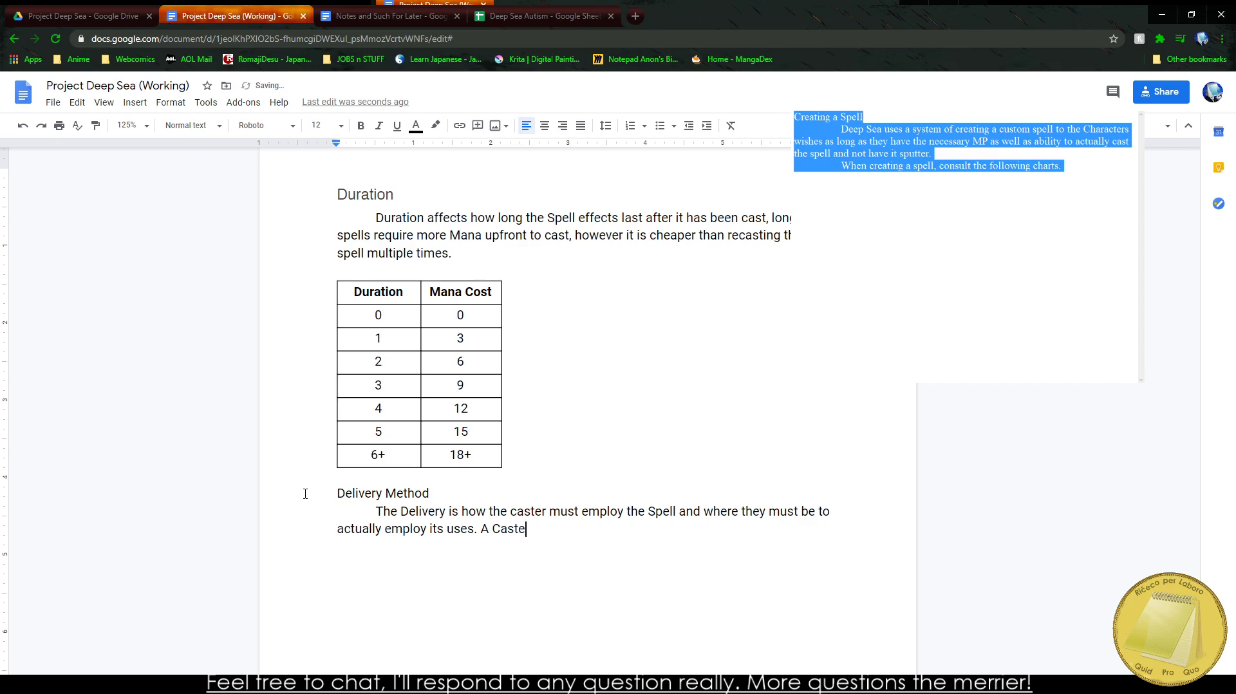
Step: Continue the Delivery description with "A Character outside of the Delivery cannot cast the spell successfully."
{"action": "key", "text": "BackSpace"}
{"action": "key", "text": "BackSpace"}
{"action": "key", "text": "BackSpace"}
{"action": "key", "text": "BackSpace"}
{"action": "key", "text": "BackSpace"}
{"action": "type", "text": "Character outside of the "}
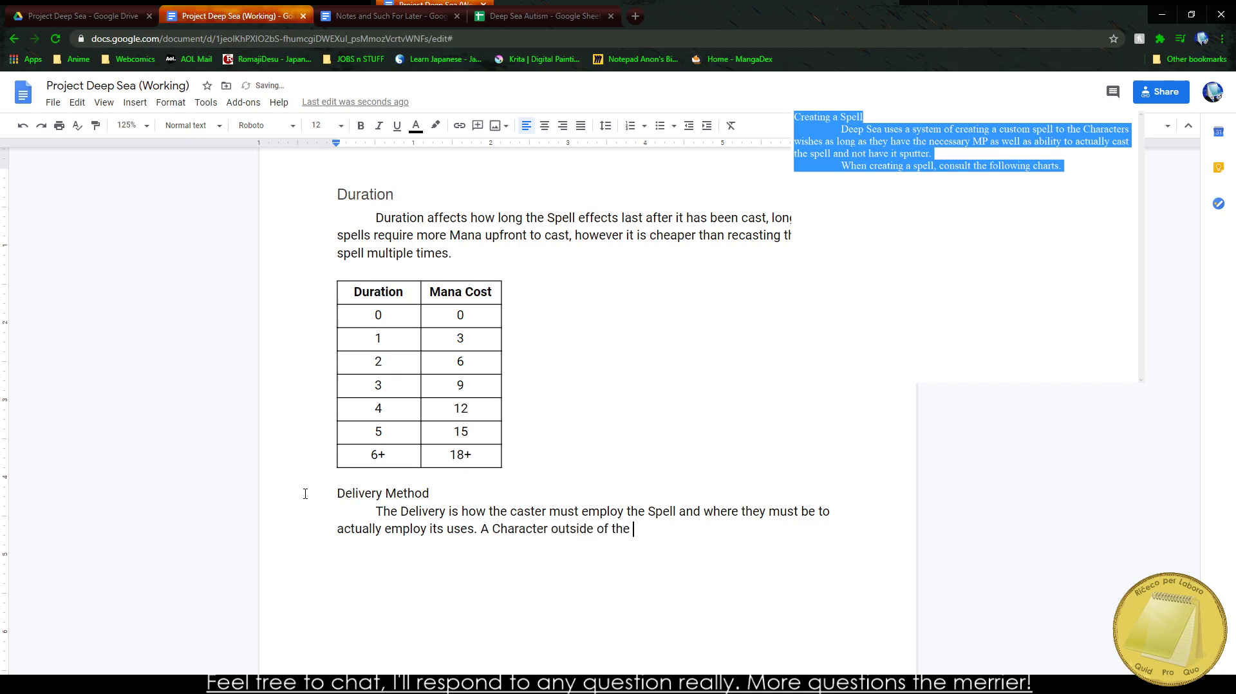
{"action": "type", "text": "Delivery cannot cast the"}
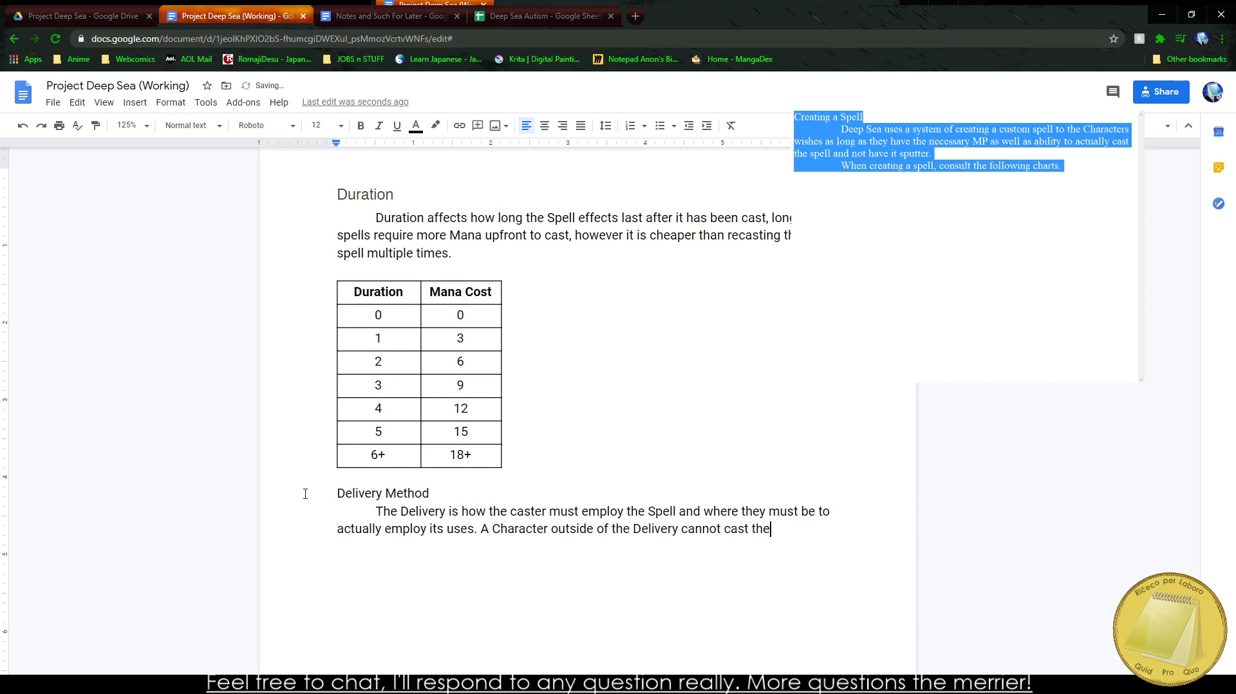
{"action": "key", "text": "BackSpace"}
{"action": "key", "text": "BackSpace"}
{"action": "type", "text": "he spell succ"}
{"action": "type", "text": "essfully."}
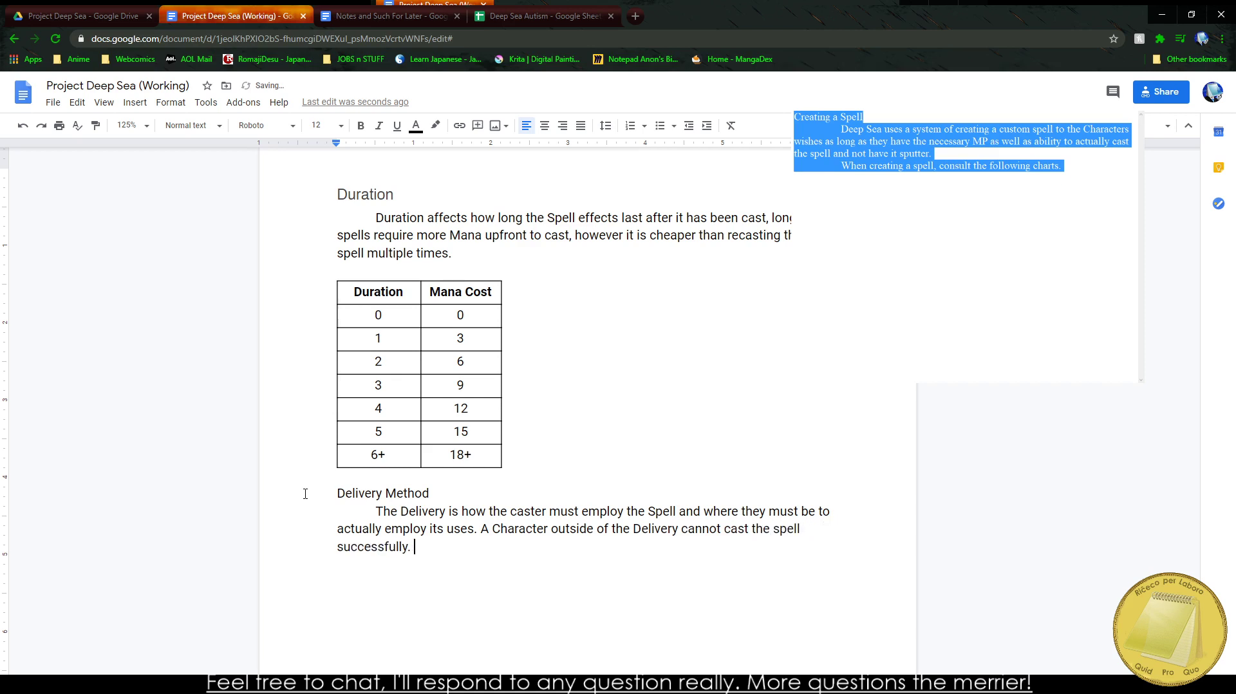
Step: Paste the copied Delivery table below the description, leaving an empty line between them
{"action": "key", "text": "Return"}
{"action": "key", "text": "Return"}
{"action": "key", "text": "ctrl+v"}
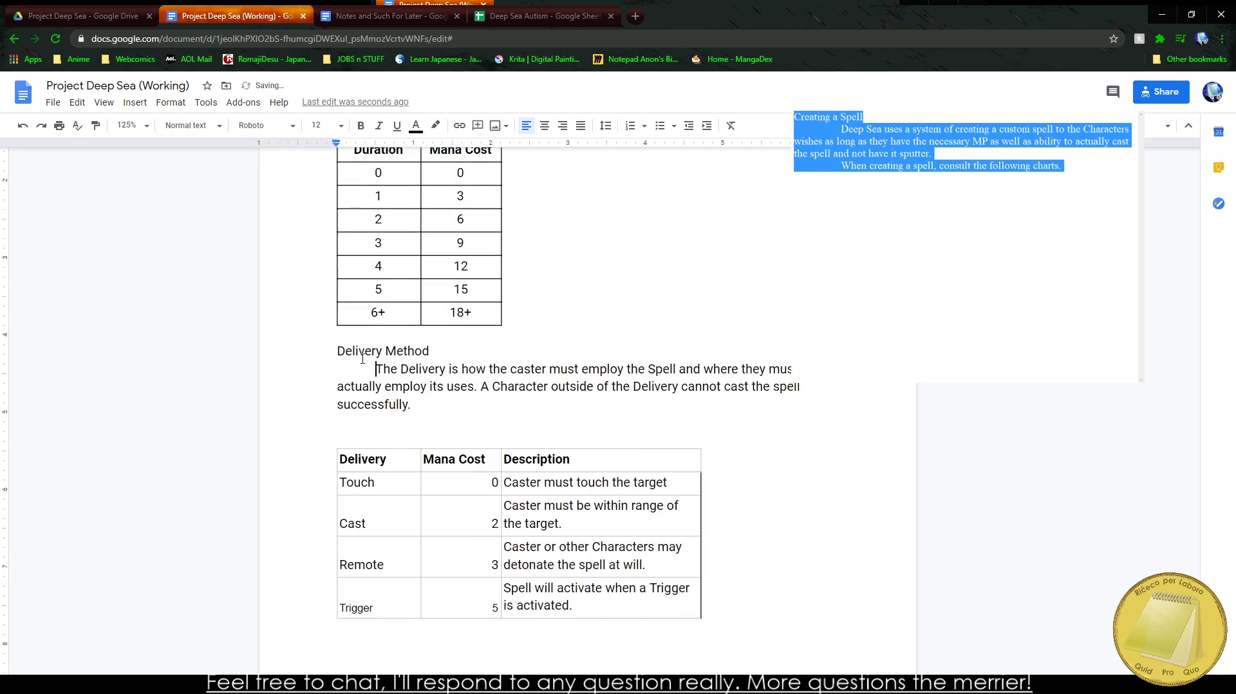
Step: Give the Delivery Method title the same heading style as the Duration title
{"action": "triple_click", "coordinate": [362, 353]}
{"action": "left_click", "coordinate": [178, 124]}
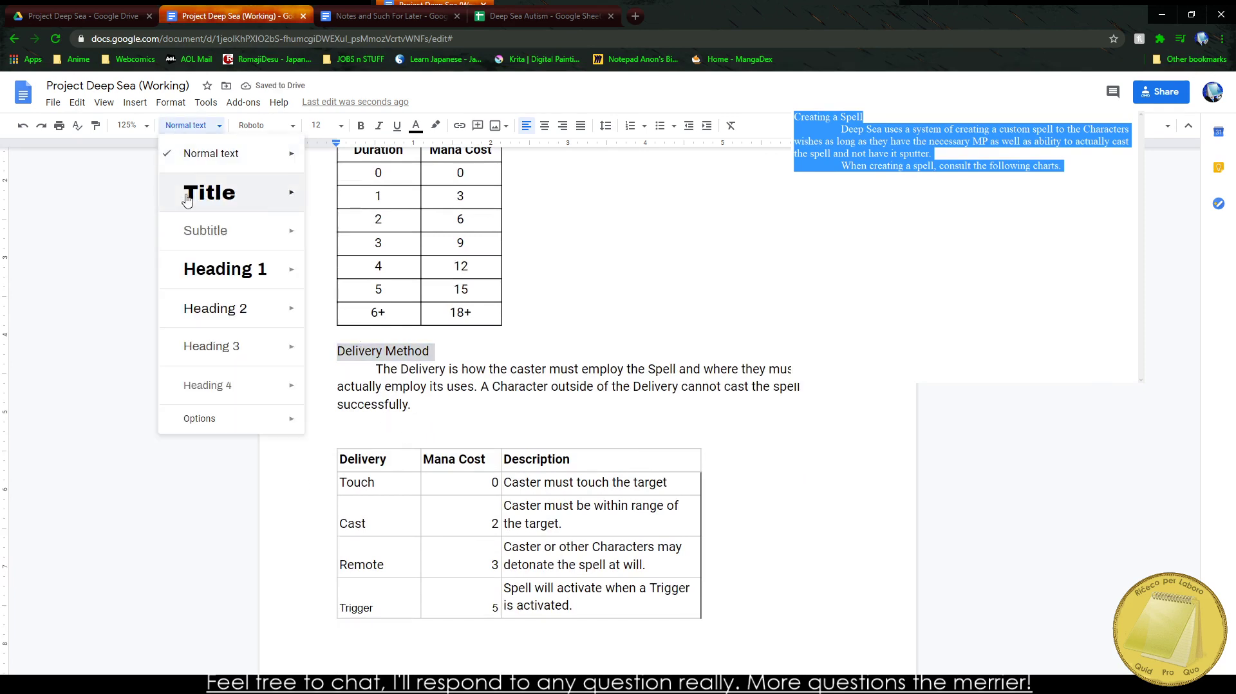
{"action": "mouse_move", "coordinate": [247, 313]}
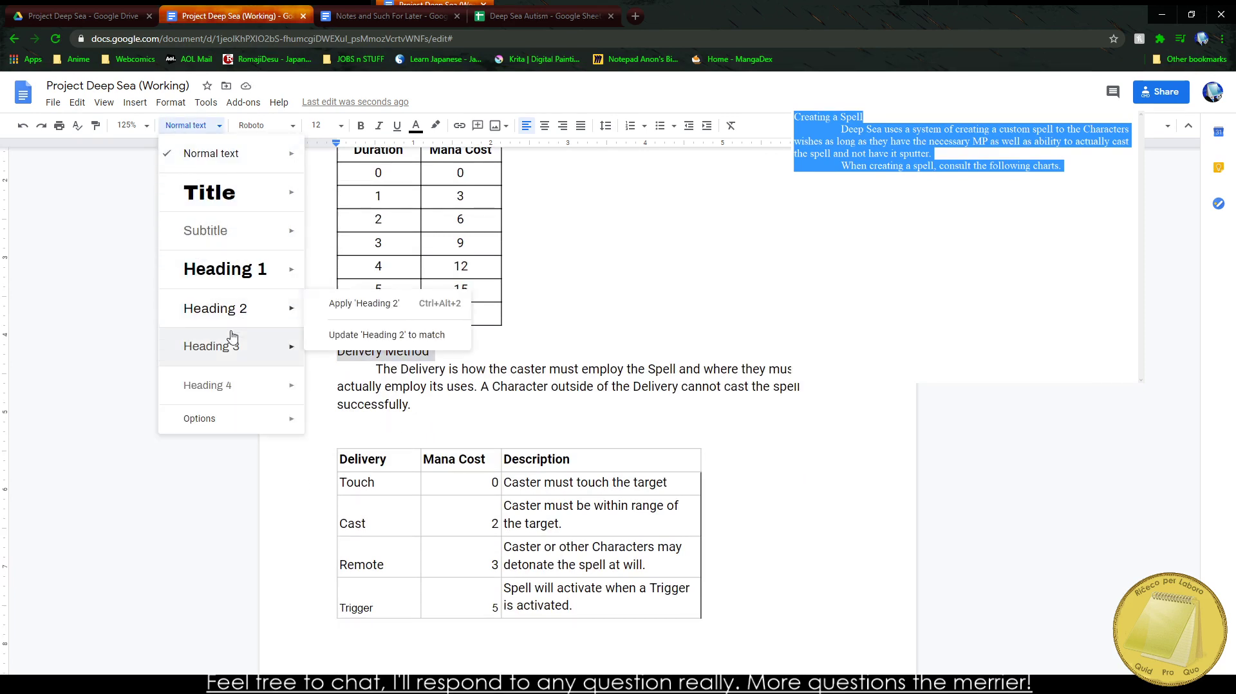
{"action": "left_click", "coordinate": [363, 303]}
{"action": "left_click", "coordinate": [333, 410]}
{"action": "scroll", "coordinate": [375, 393], "scroll_direction": "up", "scroll_amount": 5}
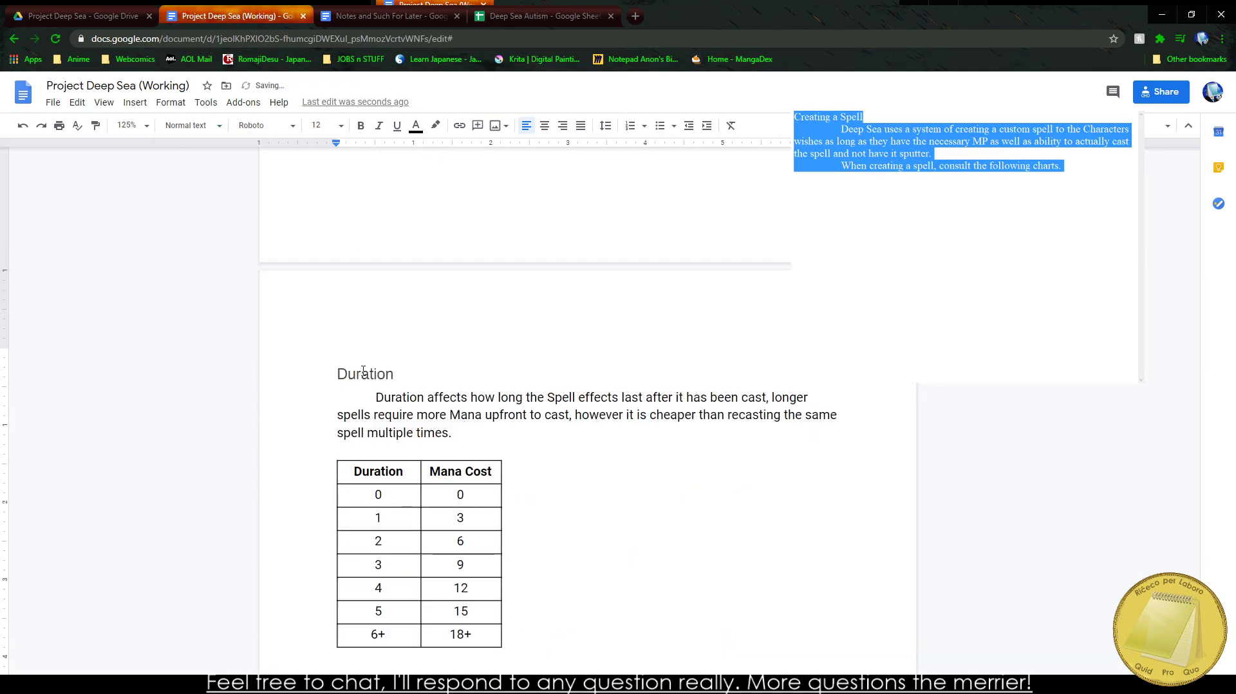
{"action": "scroll", "coordinate": [375, 392], "scroll_direction": "down", "scroll_amount": 5}
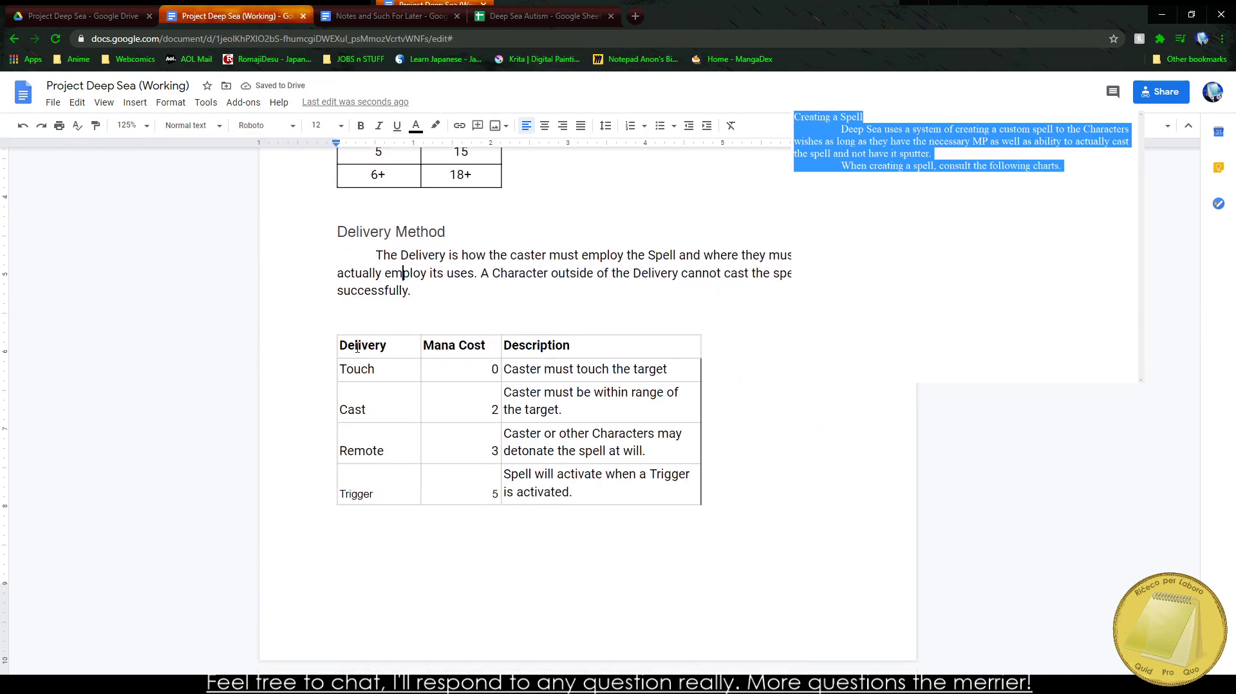
Step: Center the Delivery table's text horizontally and rename its Remote entry as "Detonation"
{"action": "left_click_drag", "start_coordinate": [358, 348], "coordinate": [579, 495]}
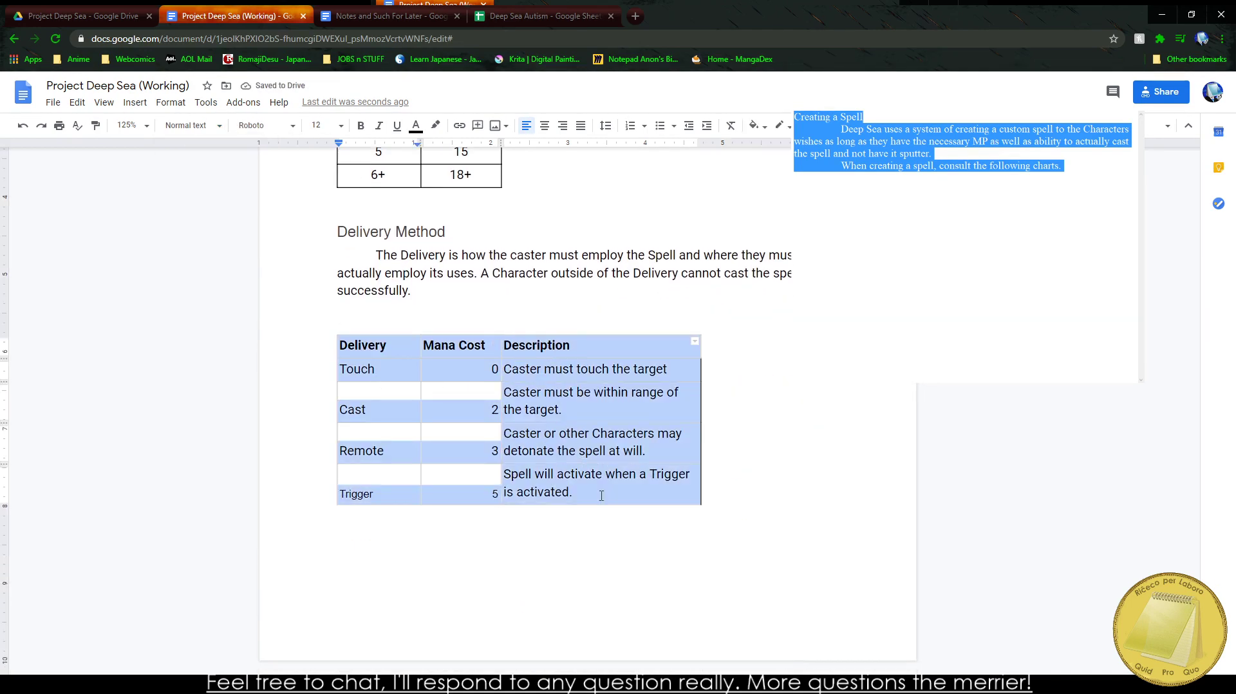
{"action": "left_click", "coordinate": [551, 124]}
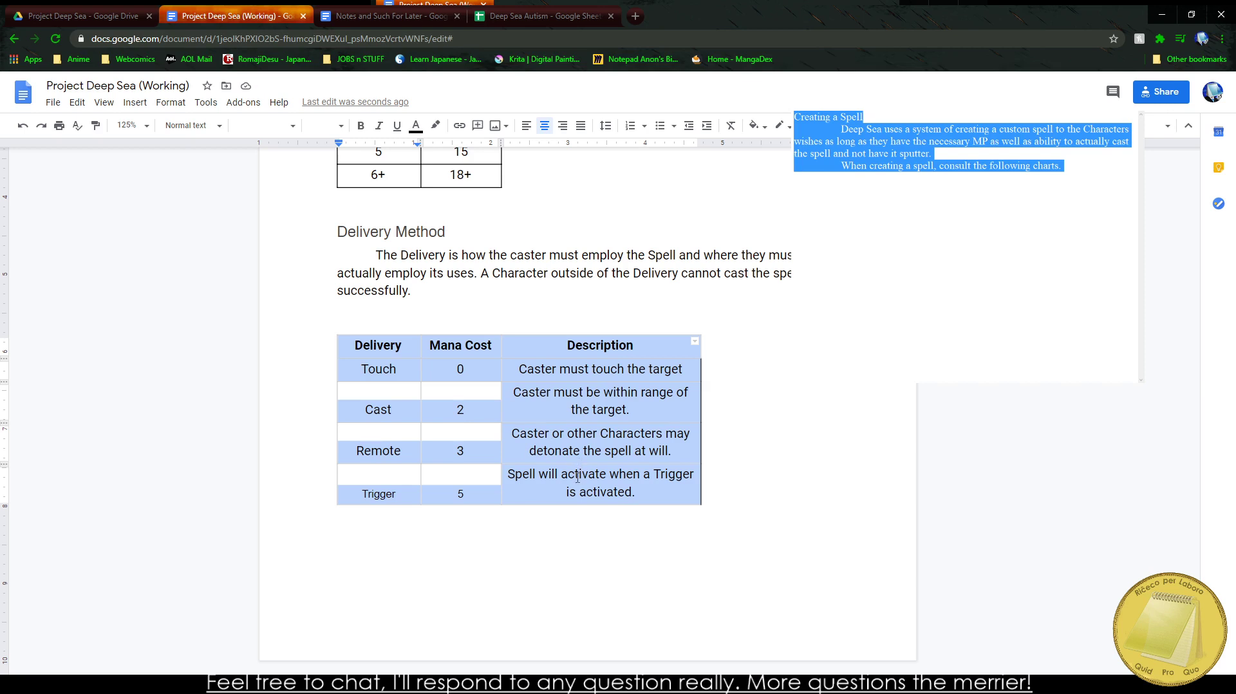
{"action": "left_click", "coordinate": [358, 449]}
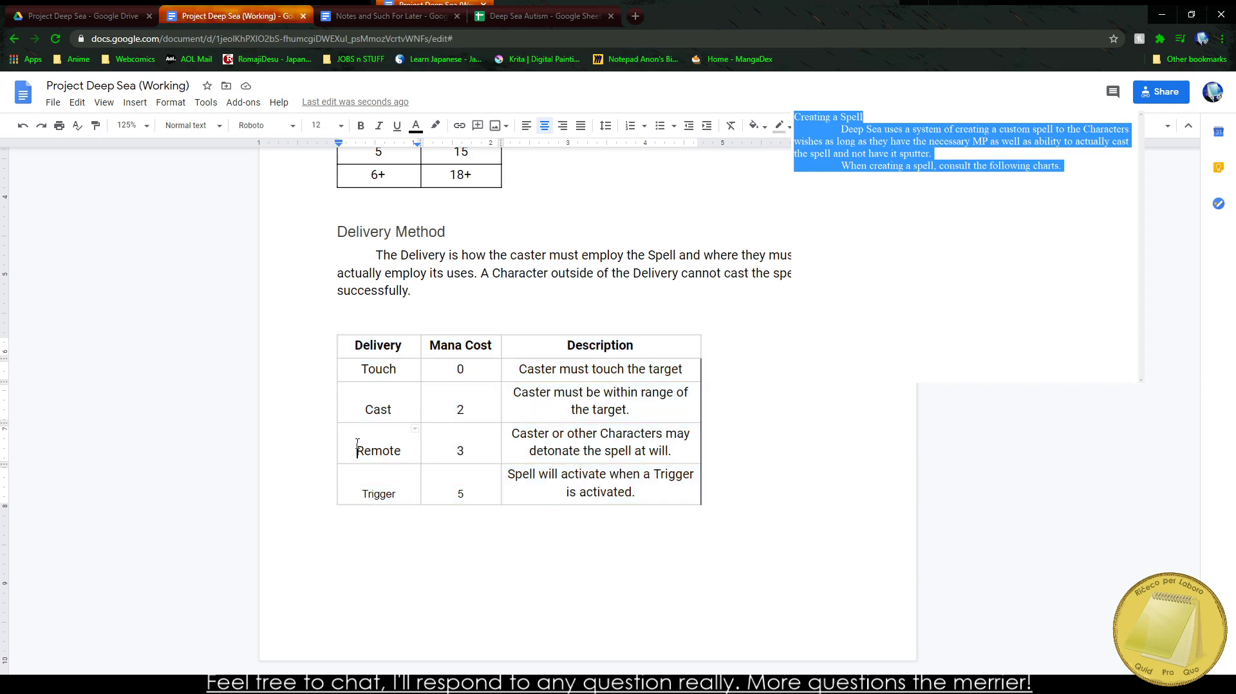
{"action": "double_click", "coordinate": [358, 448]}
{"action": "type", "text": "Dde"}
{"action": "key", "text": "BackSpace"}
{"action": "key", "text": "BackSpace"}
{"action": "type", "text": "etonation"}
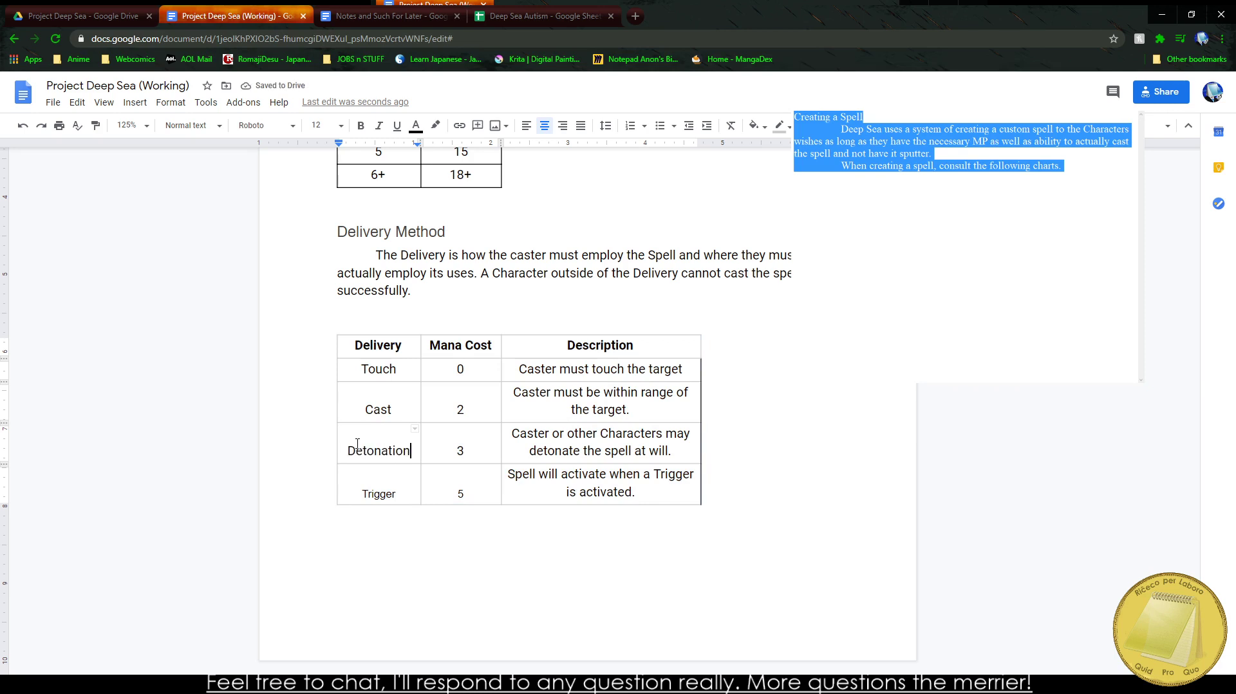
Step: Set the text of the whole Delivery table to Roboto at size 12
{"action": "left_click", "coordinate": [379, 490]}
{"action": "double_click", "coordinate": [379, 493]}
{"action": "left_click_drag", "start_coordinate": [367, 345], "coordinate": [623, 494]}
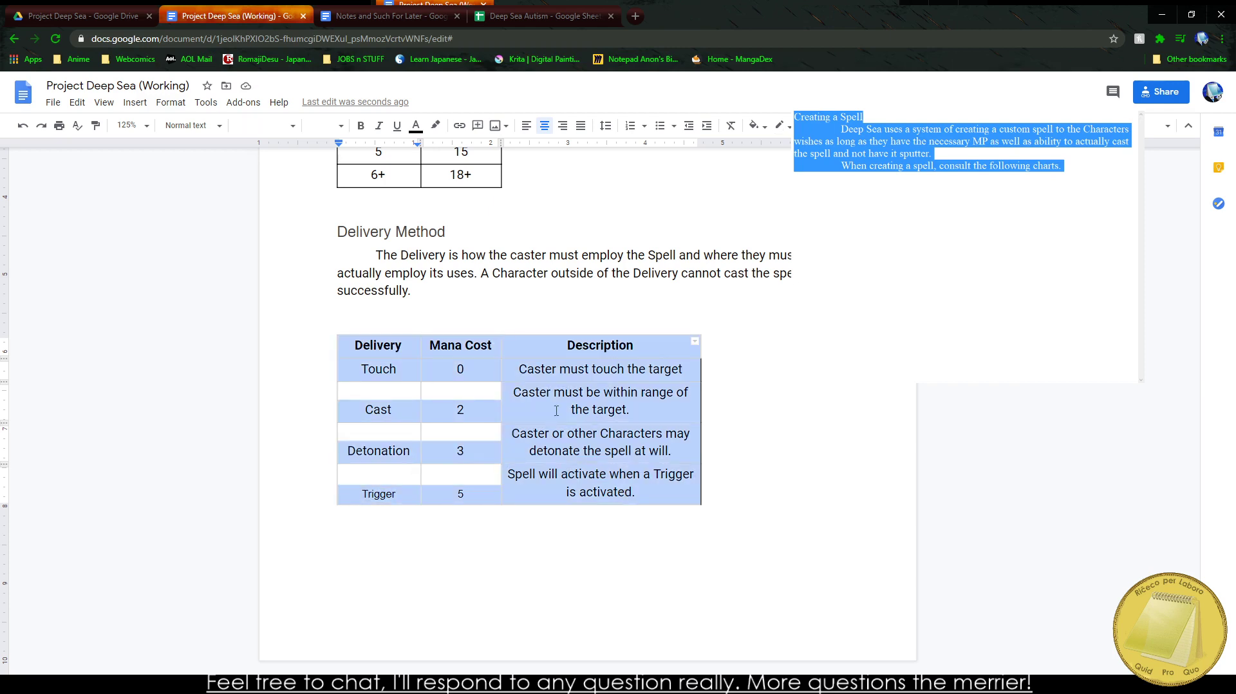
{"action": "left_click", "coordinate": [206, 126]}
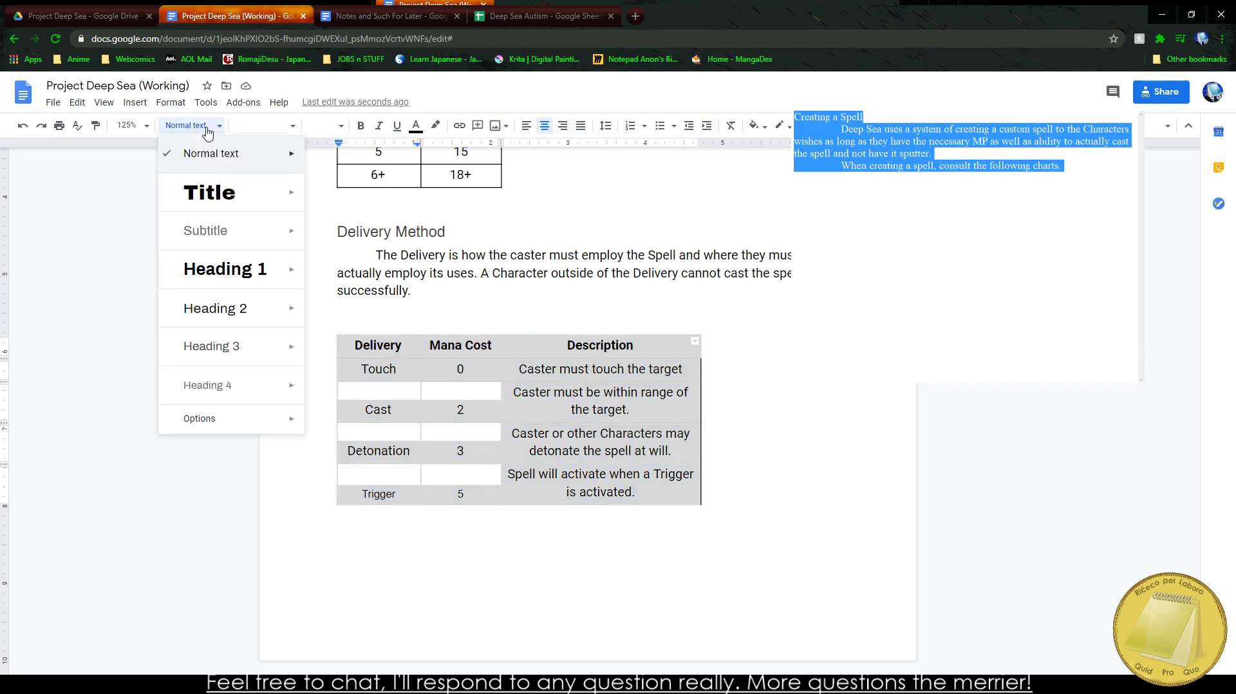
{"action": "mouse_move", "coordinate": [240, 231]}
{"action": "left_click", "coordinate": [264, 126]}
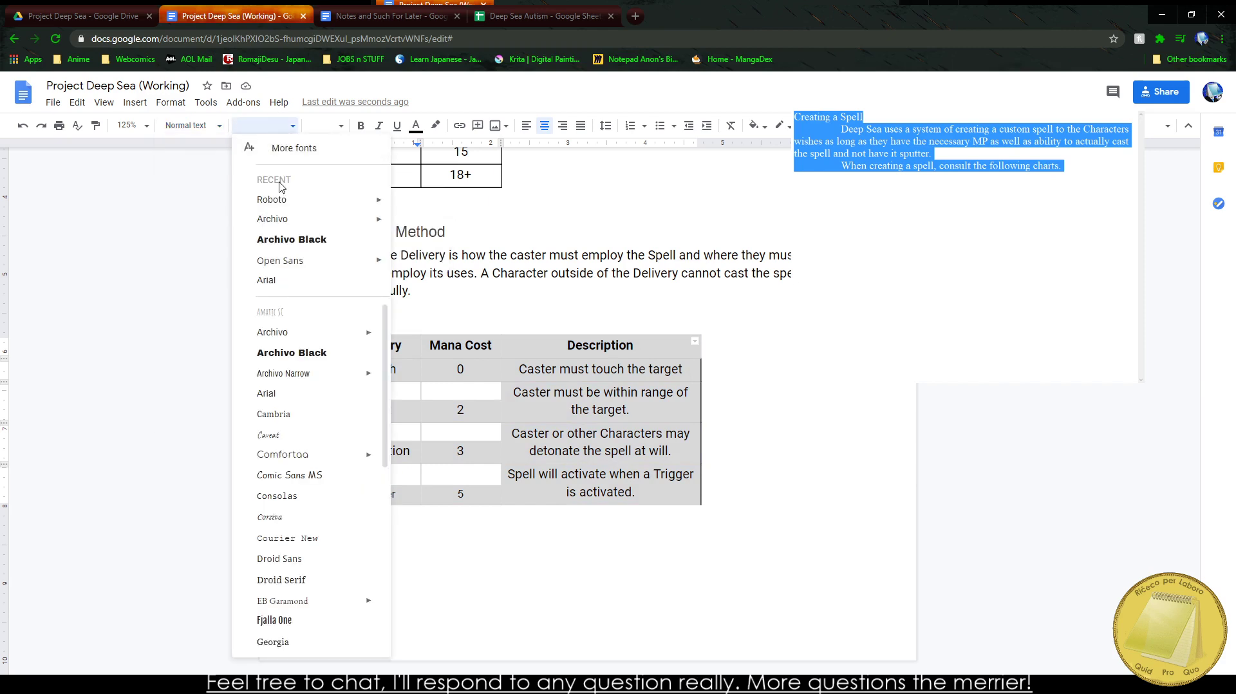
{"action": "left_click", "coordinate": [270, 201]}
{"action": "left_click", "coordinate": [328, 124]}
{"action": "type", "text": "12"}
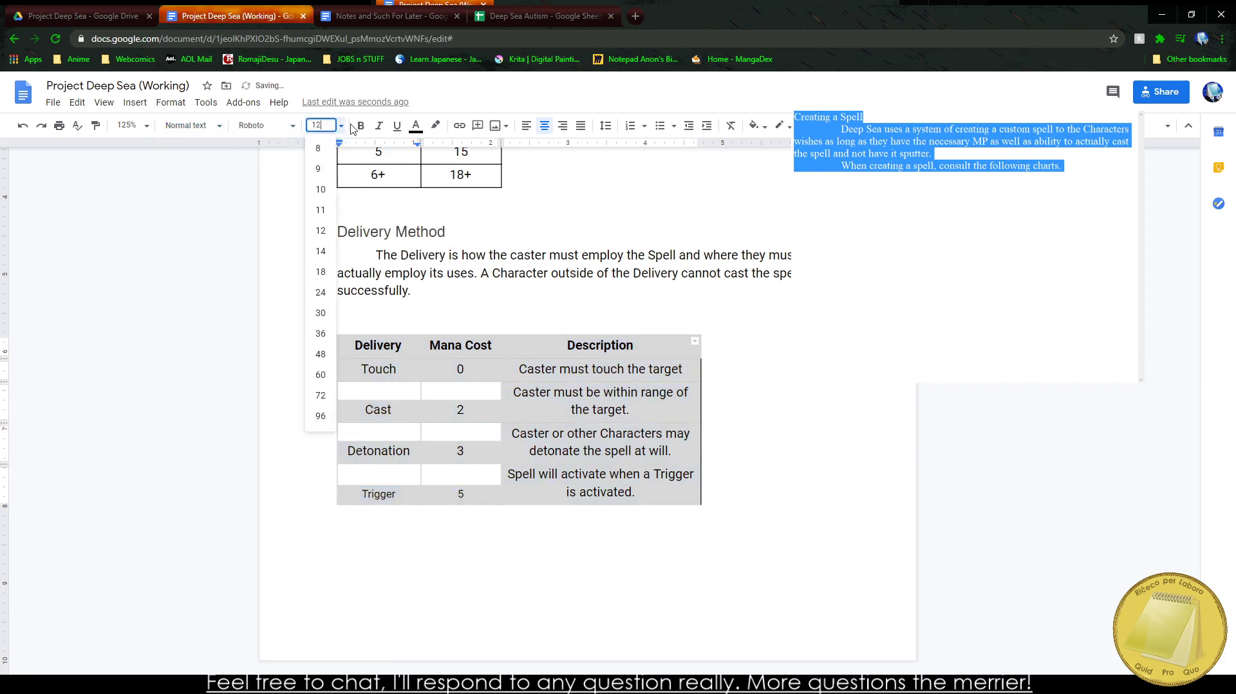
{"action": "key", "text": "Return"}
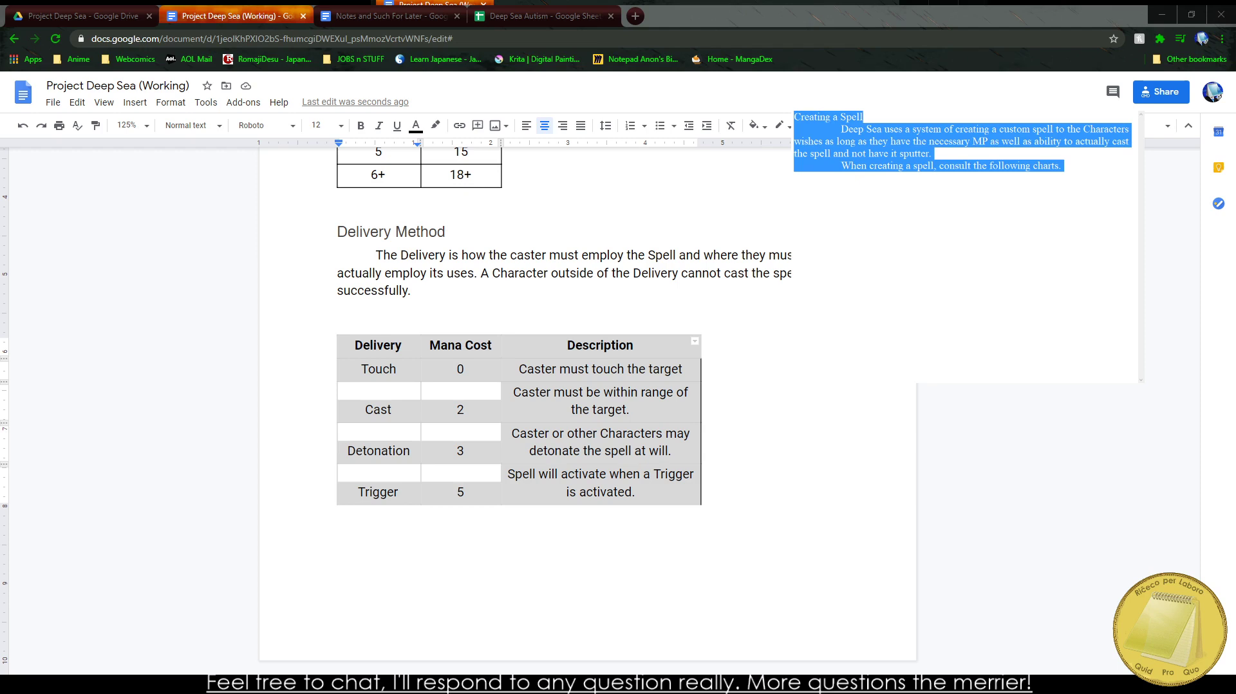
Step: Give the whole Delivery table black borders and set its cells' vertical alignment to Middle
{"action": "left_click", "coordinate": [364, 409]}
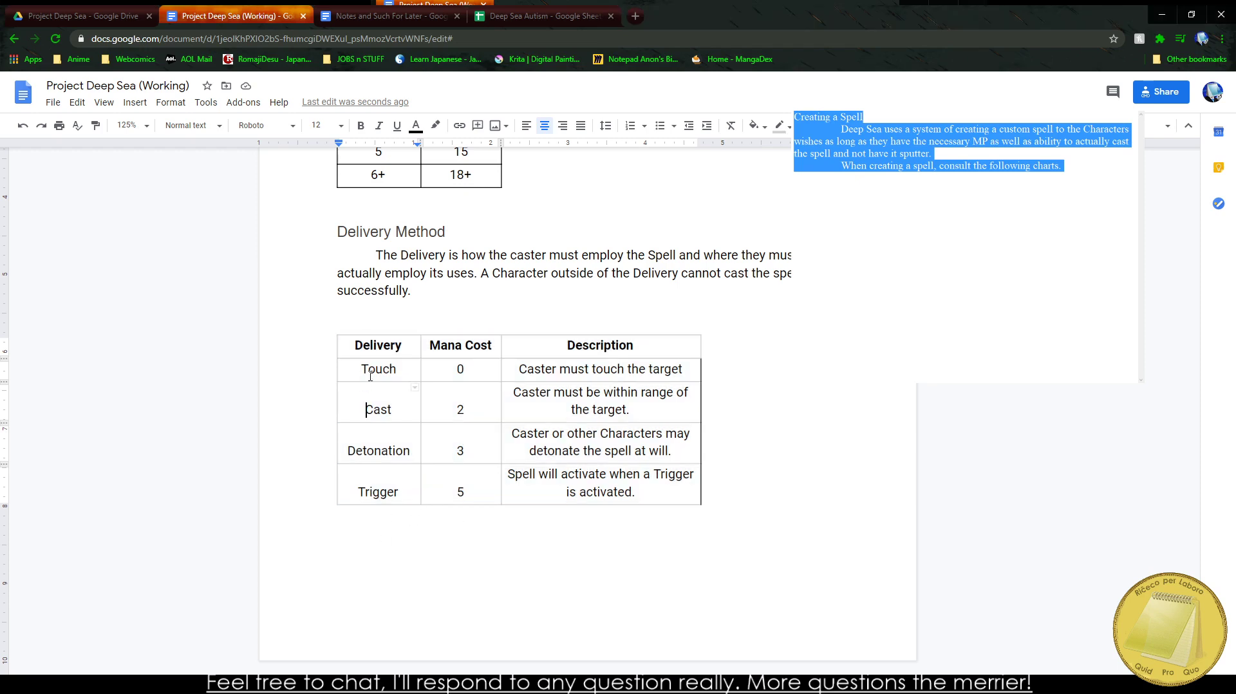
{"action": "left_click_drag", "start_coordinate": [372, 407], "coordinate": [655, 495]}
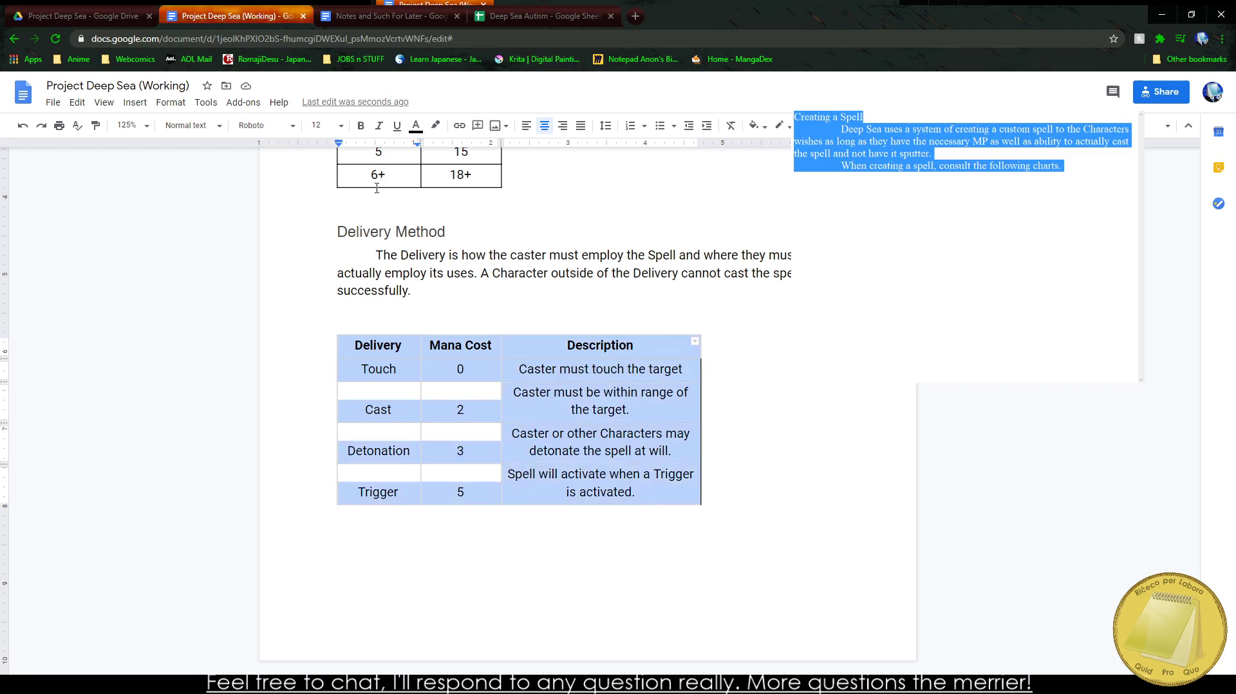
{"action": "right_click", "coordinate": [379, 372]}
{"action": "left_click", "coordinate": [460, 611]}
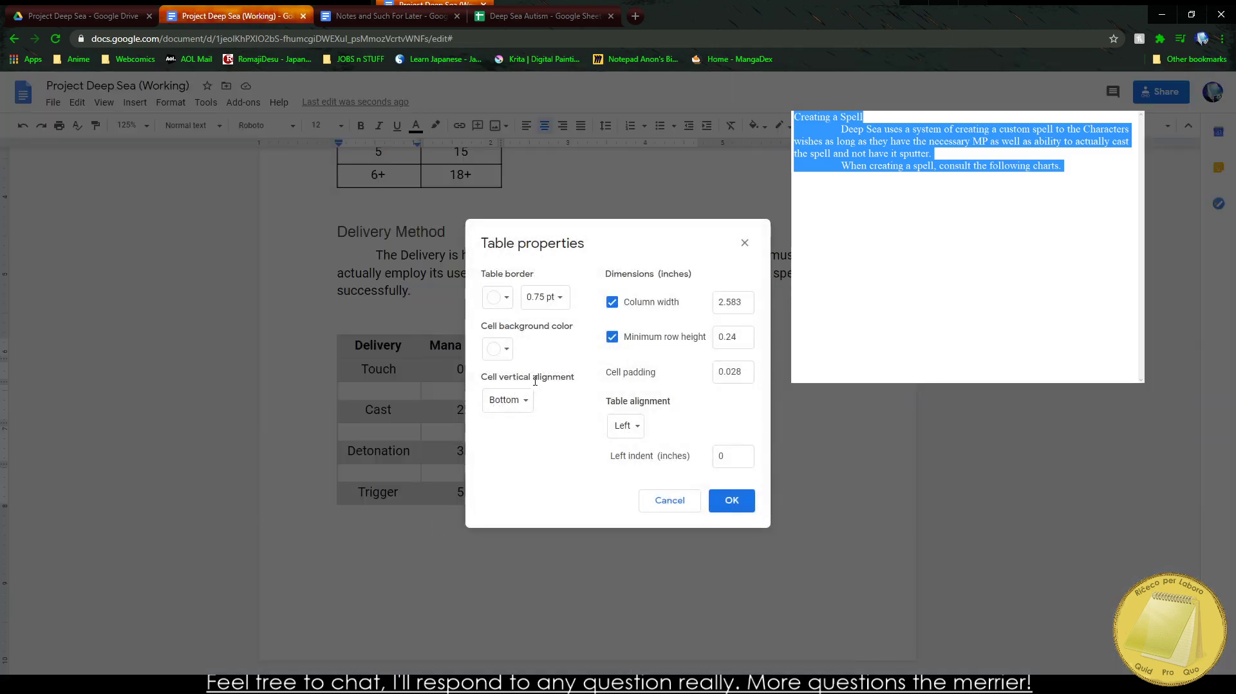
{"action": "left_click", "coordinate": [498, 297]}
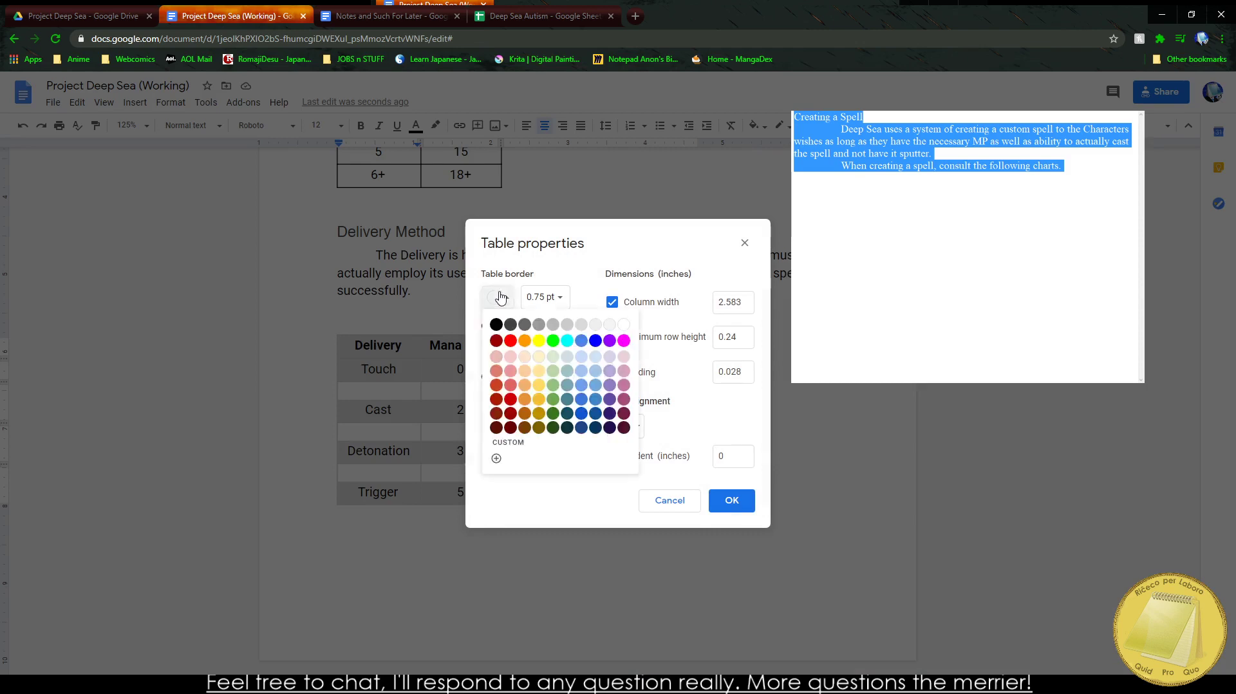
{"action": "left_click", "coordinate": [495, 325]}
{"action": "left_click", "coordinate": [626, 426]}
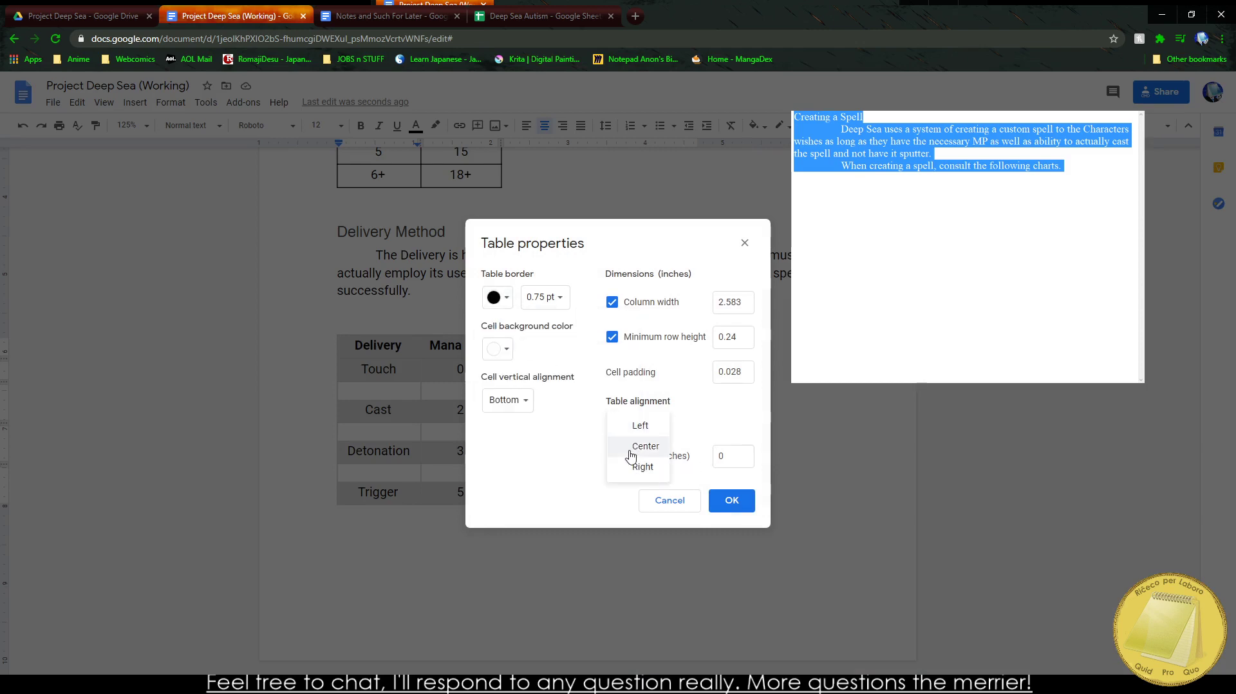
{"action": "left_click", "coordinate": [508, 400]}
{"action": "left_click", "coordinate": [515, 380]}
{"action": "left_click", "coordinate": [726, 509]}
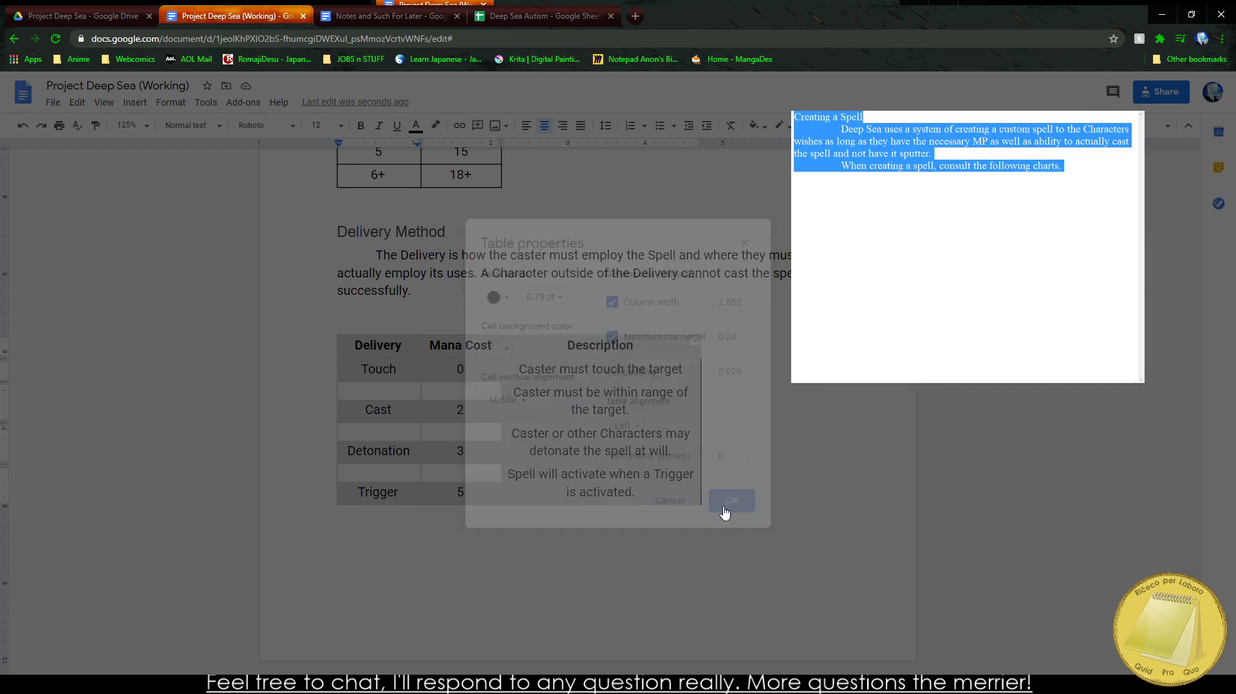
{"action": "left_click", "coordinate": [743, 480]}
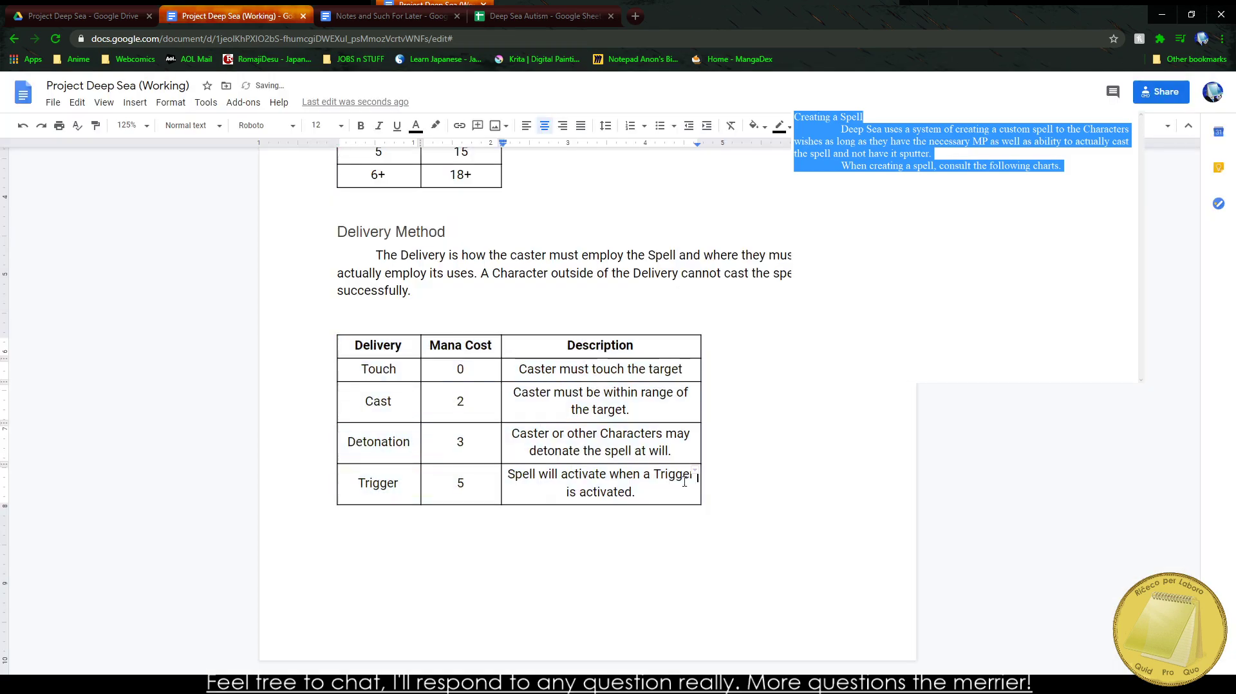
{"action": "left_click", "coordinate": [364, 537]}
{"action": "scroll", "coordinate": [831, 514], "scroll_direction": "up", "scroll_amount": 5}
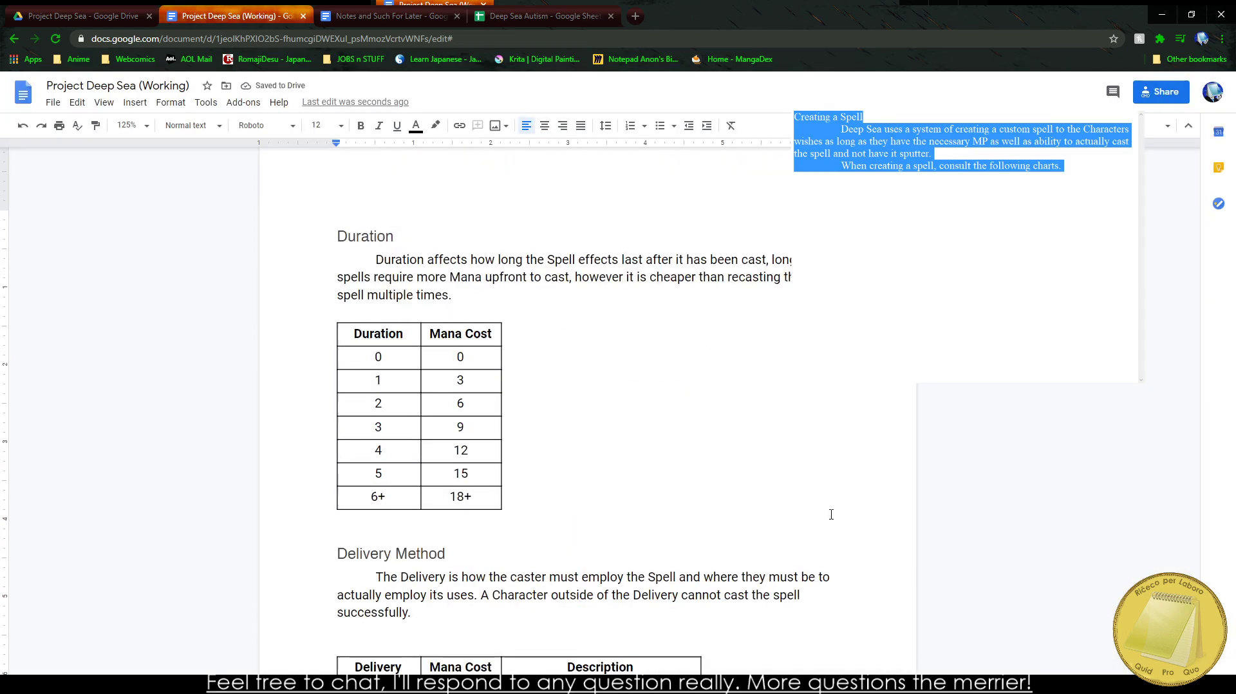
{"action": "scroll", "coordinate": [725, 473], "scroll_direction": "down", "scroll_amount": 5}
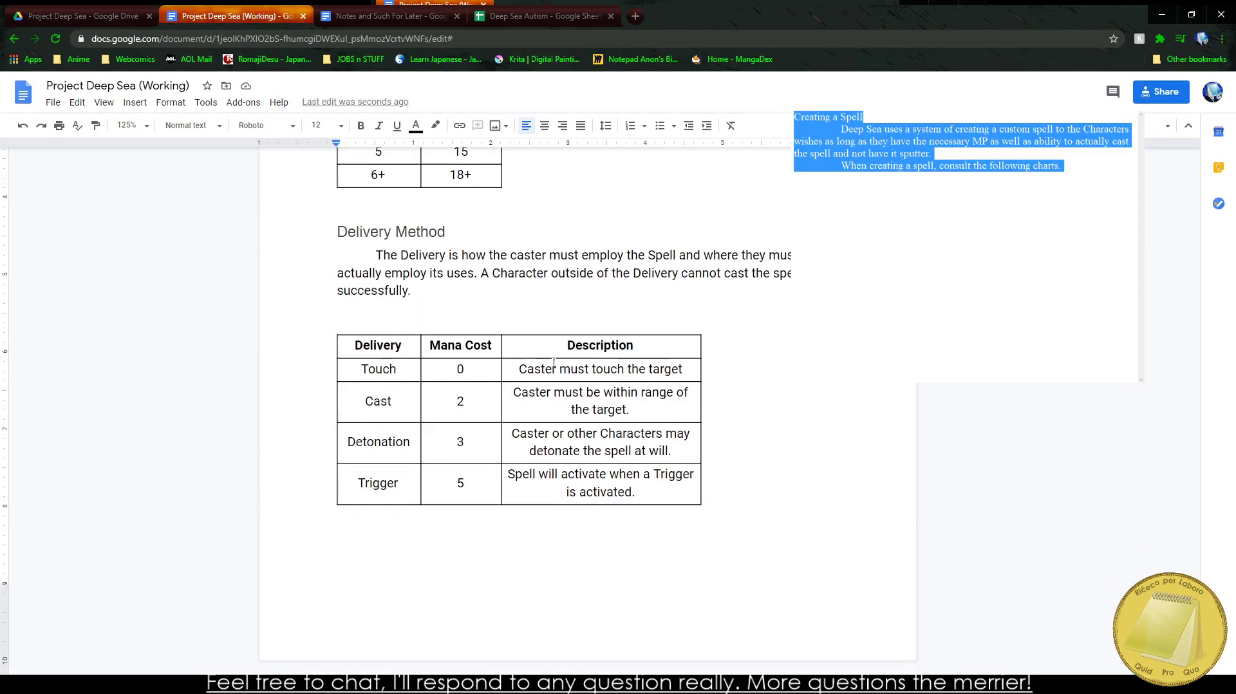
Step: Set the Delivery table's alignment on the page to Center and insert a page break below it
{"action": "left_click_drag", "start_coordinate": [369, 356], "coordinate": [658, 508]}
{"action": "right_click", "coordinate": [658, 508]}
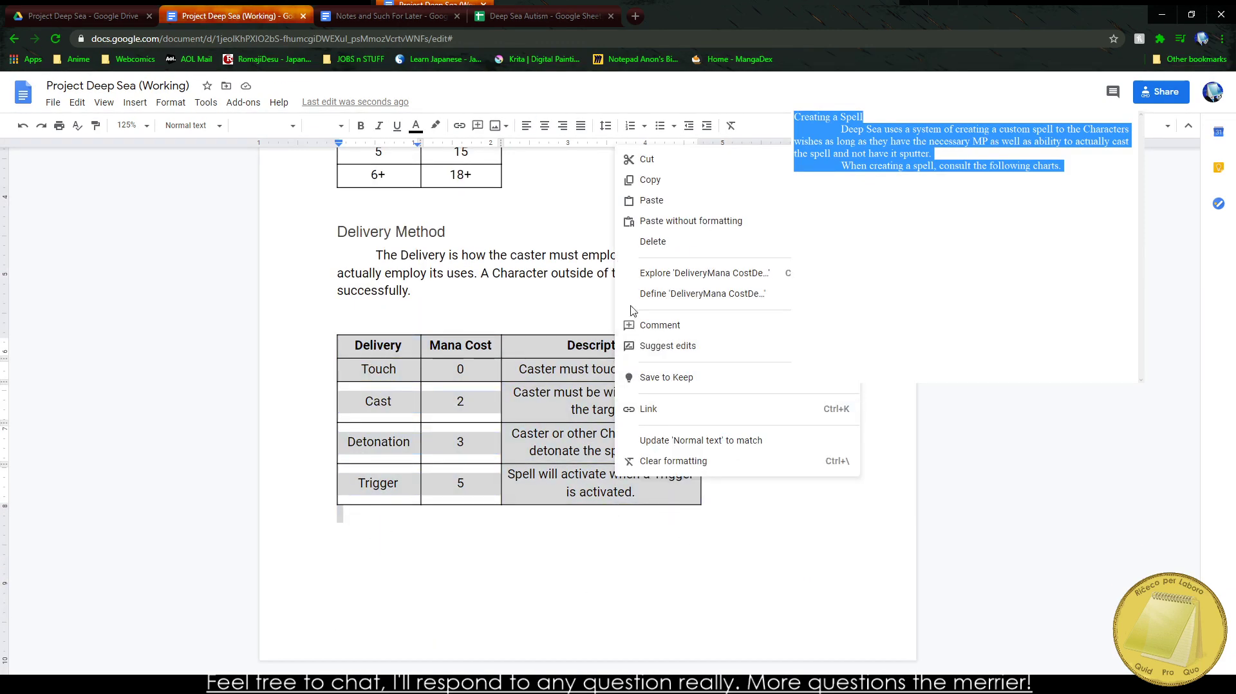
{"action": "key", "text": "Escape"}
{"action": "left_click_drag", "start_coordinate": [353, 345], "coordinate": [639, 490]}
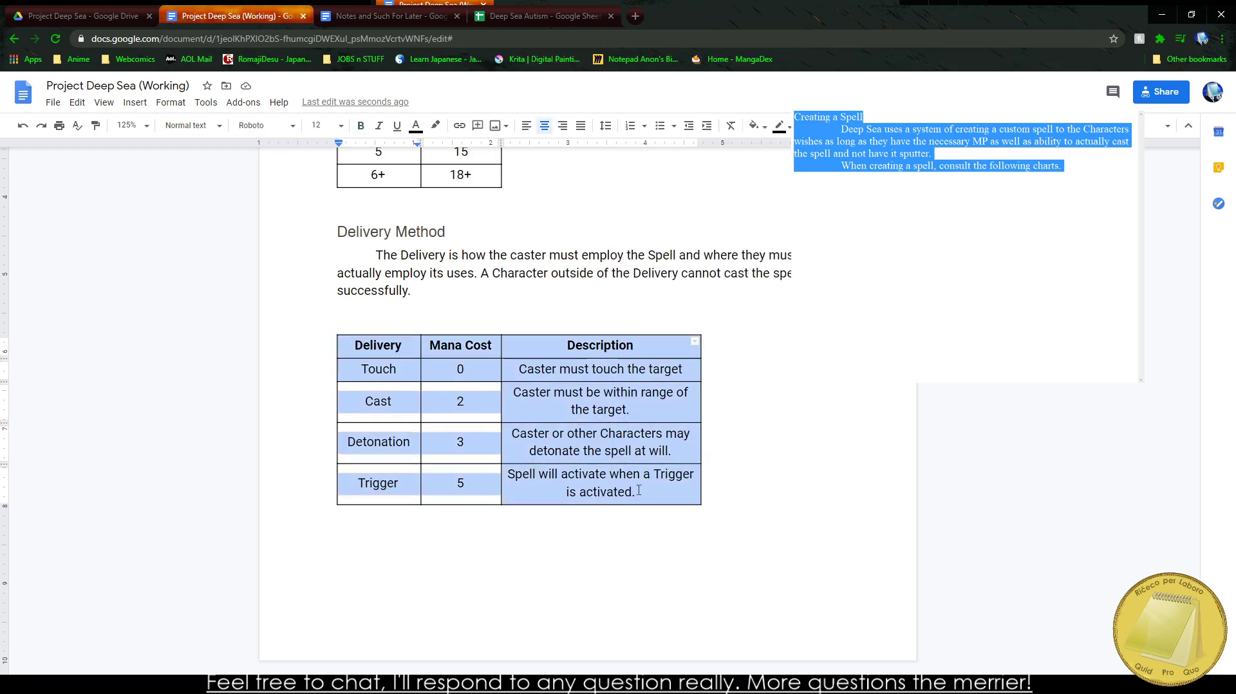
{"action": "right_click", "coordinate": [639, 490]}
{"action": "left_click", "coordinate": [709, 610]}
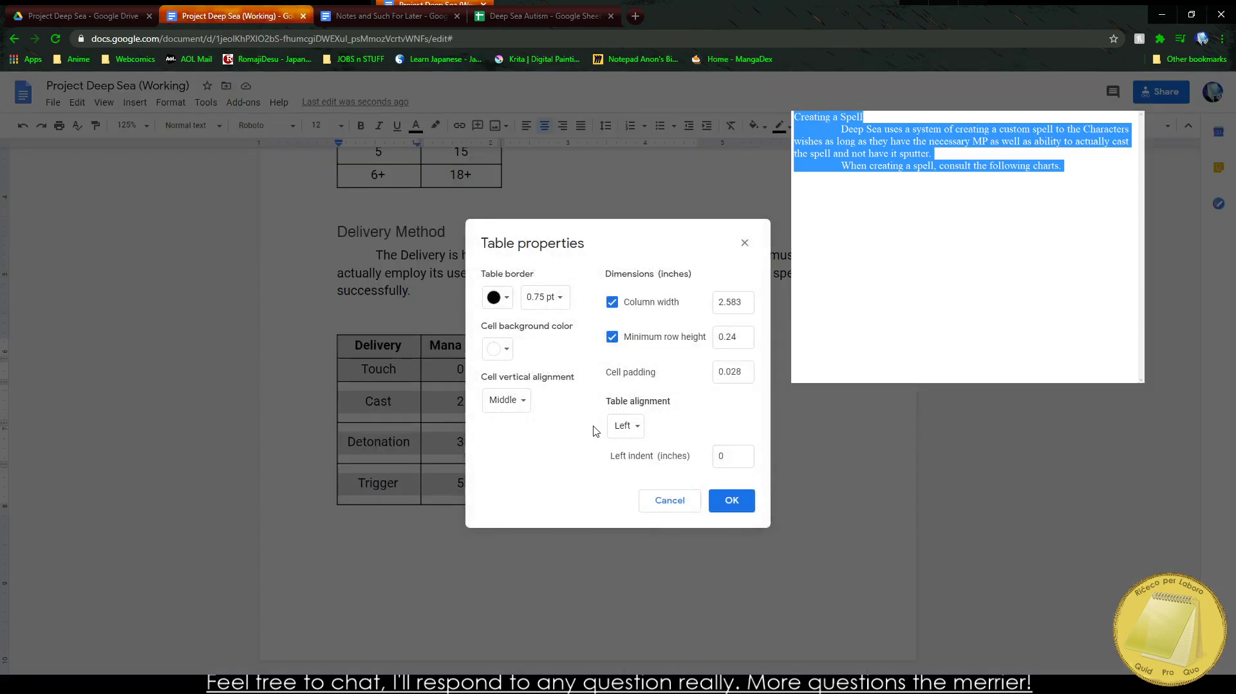
{"action": "left_click", "coordinate": [623, 426]}
{"action": "left_click", "coordinate": [635, 444]}
{"action": "left_click", "coordinate": [731, 500]}
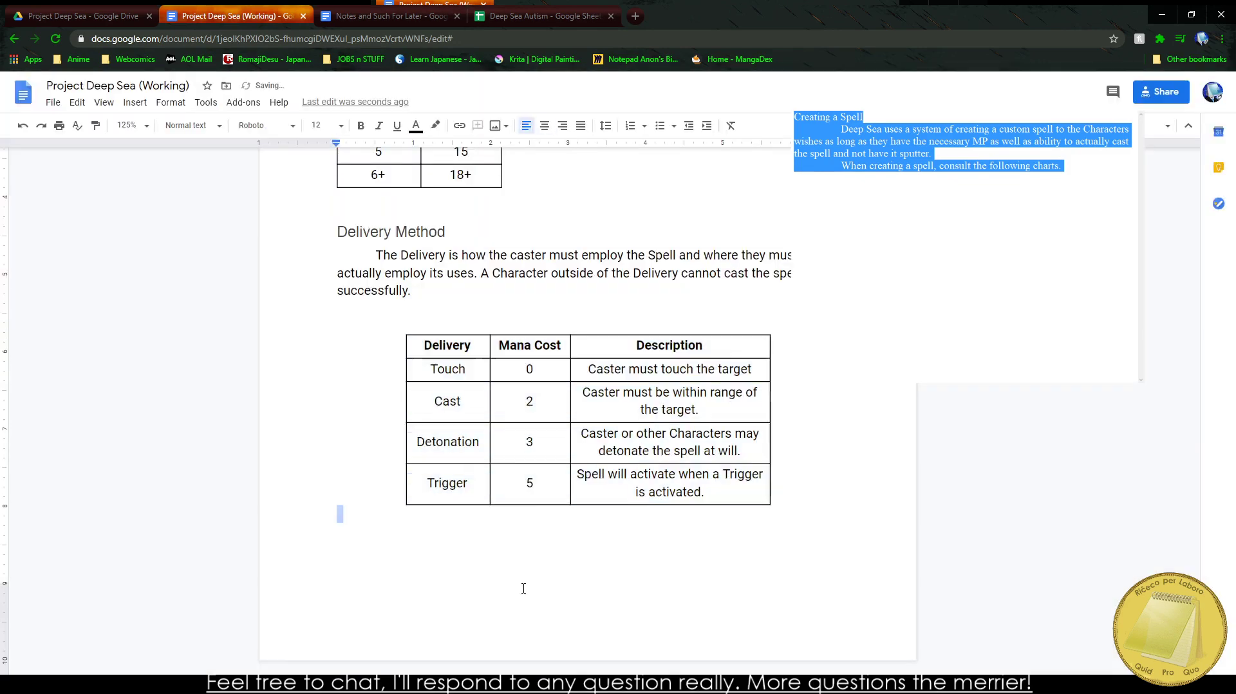
{"action": "key", "text": "ctrl+Return"}
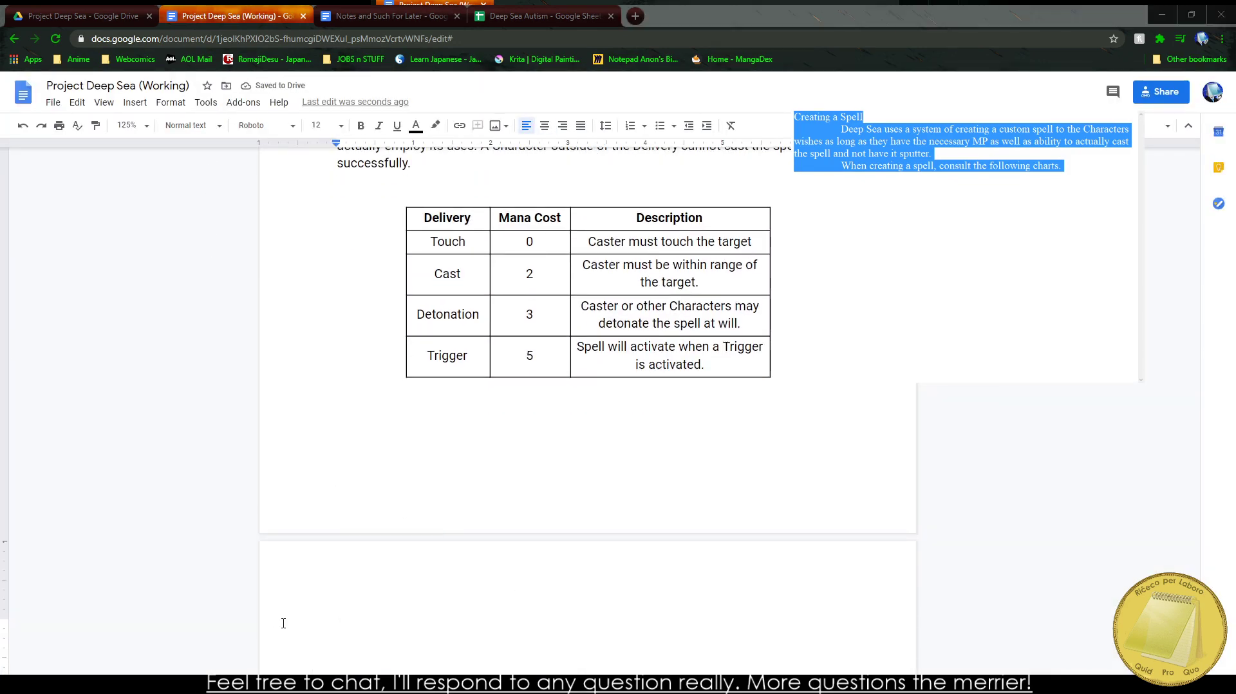
Step: Copy the complete Intricacy table from Notes and Such For Later and return to Project Deep Sea (Working)
{"action": "left_click", "coordinate": [392, 14]}
{"action": "left_click_drag", "start_coordinate": [415, 351], "coordinate": [480, 525]}
{"action": "scroll", "coordinate": [422, 523], "scroll_direction": "down", "scroll_amount": 5}
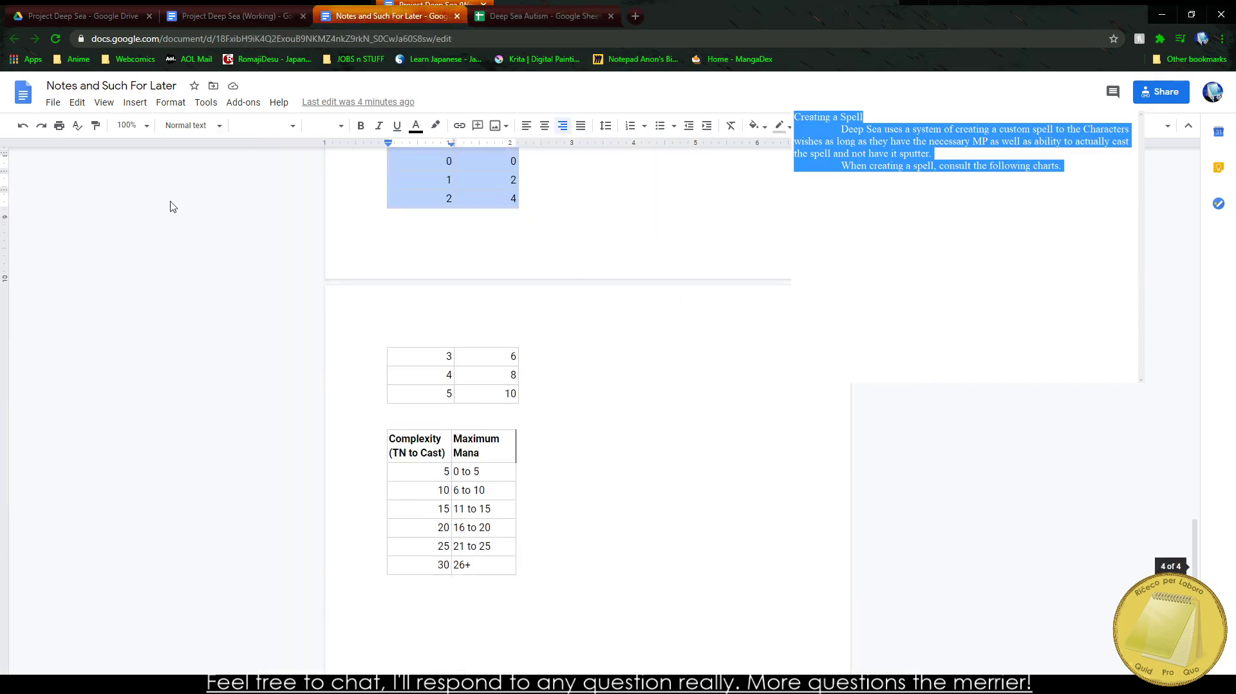
{"action": "scroll", "coordinate": [359, 482], "scroll_direction": "up", "scroll_amount": 2}
{"action": "left_click_drag", "start_coordinate": [401, 185], "coordinate": [496, 529]}
{"action": "key", "text": "ctrl+c"}
{"action": "key", "text": "ctrl+shift+Tab"}
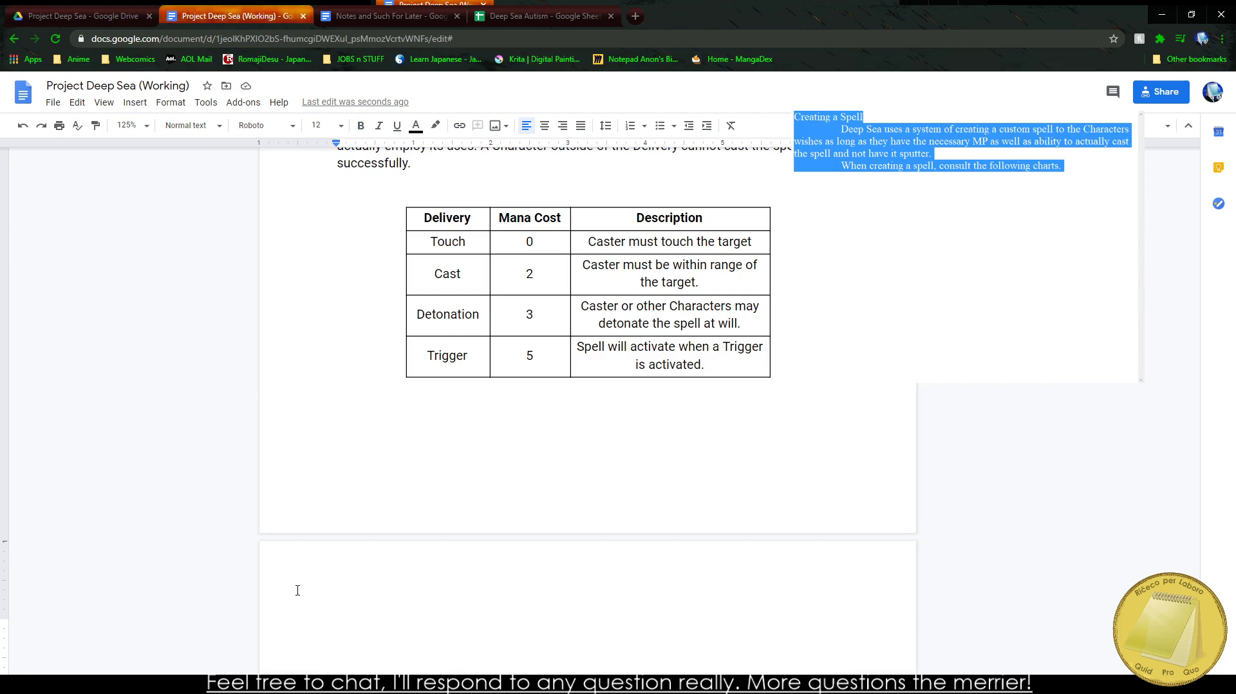
Step: Enter the title "Intricacy" on the new page and paste the copied table below it
{"action": "type", "text": "Intricacy"}
{"action": "key", "text": "Return"}
{"action": "key", "text": "ctrl+v"}
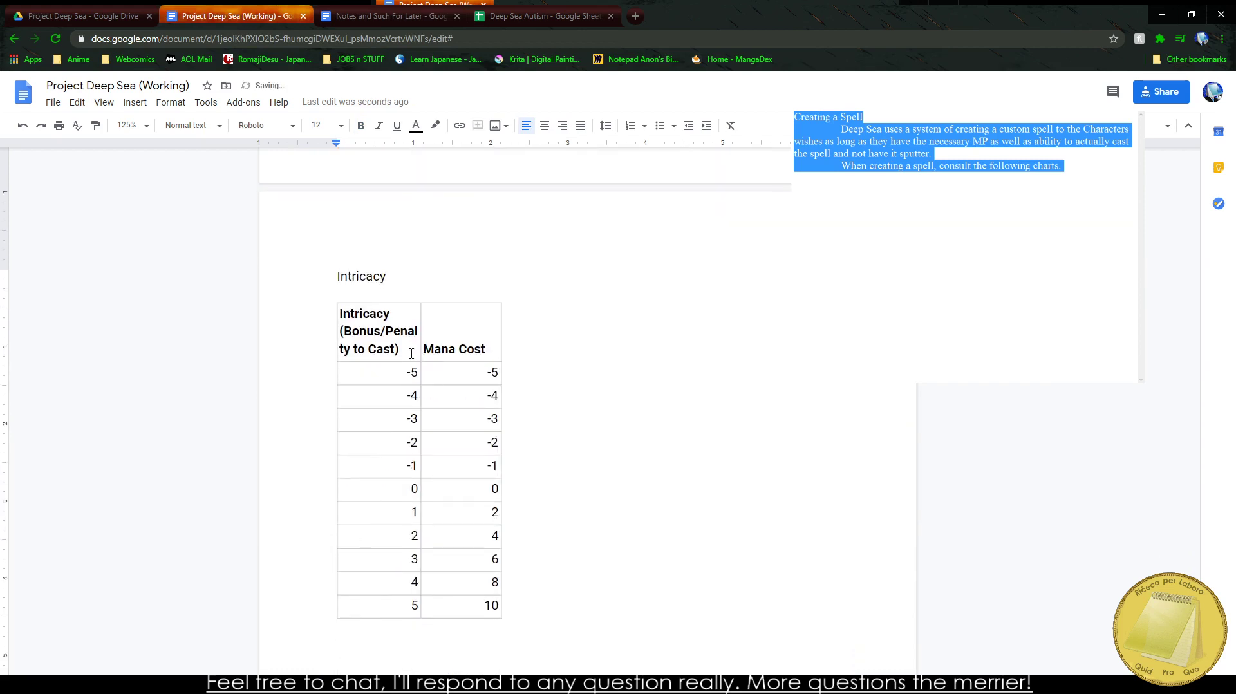
Step: Replace the first column header of the Intricacy table with "Bonus / Penalty to Cast"
{"action": "left_click_drag", "start_coordinate": [413, 353], "coordinate": [345, 361]}
{"action": "type", "text": "Bonsu"}
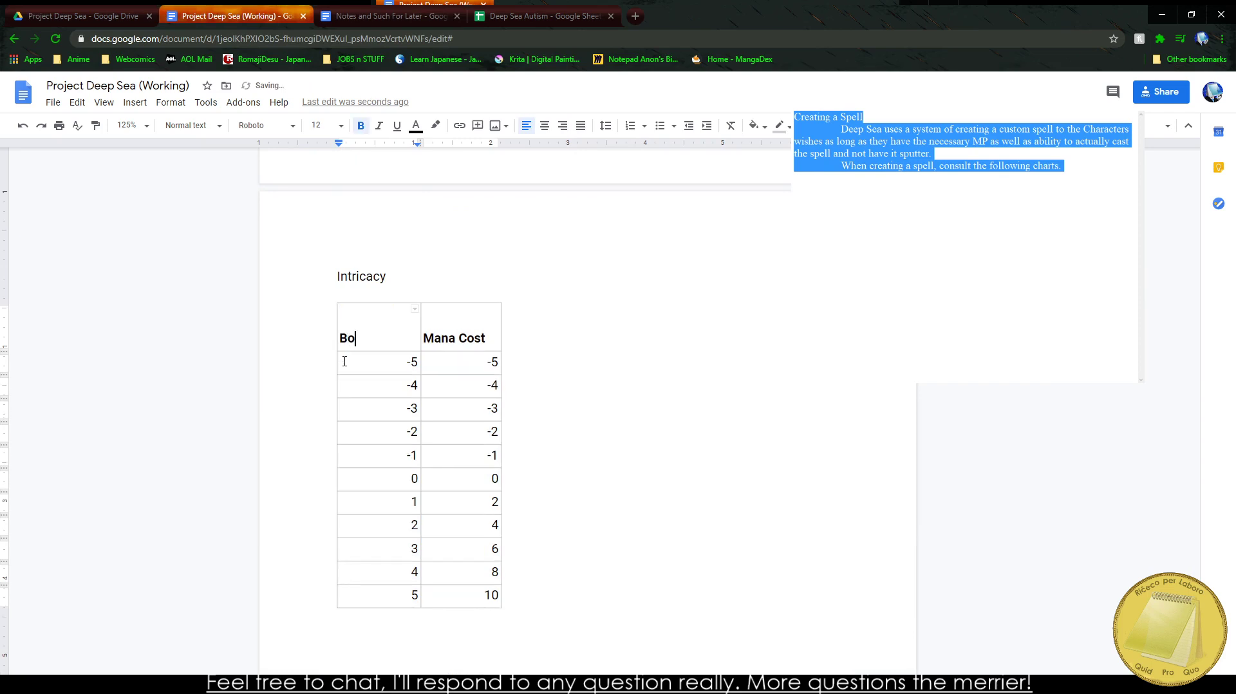
{"action": "key", "text": "BackSpace"}
{"action": "key", "text": "BackSpace"}
{"action": "type", "text": "us / Pean"}
{"action": "key", "text": "BackSpace"}
{"action": "key", "text": "BackSpace"}
{"action": "type", "text": "nalty to Cast"}
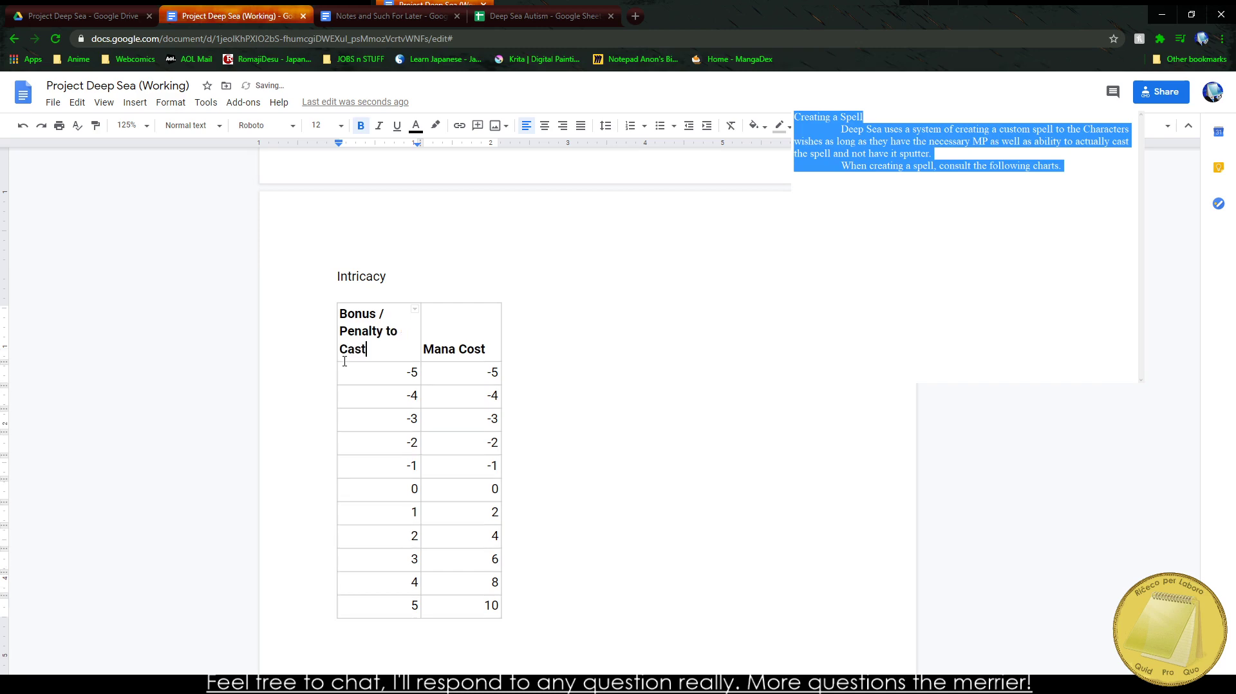
Step: Widen the Intricacy table and its first column so that the "Bonus / Penalty to Cast" header fits on one line
{"action": "left_click", "coordinate": [431, 348]}
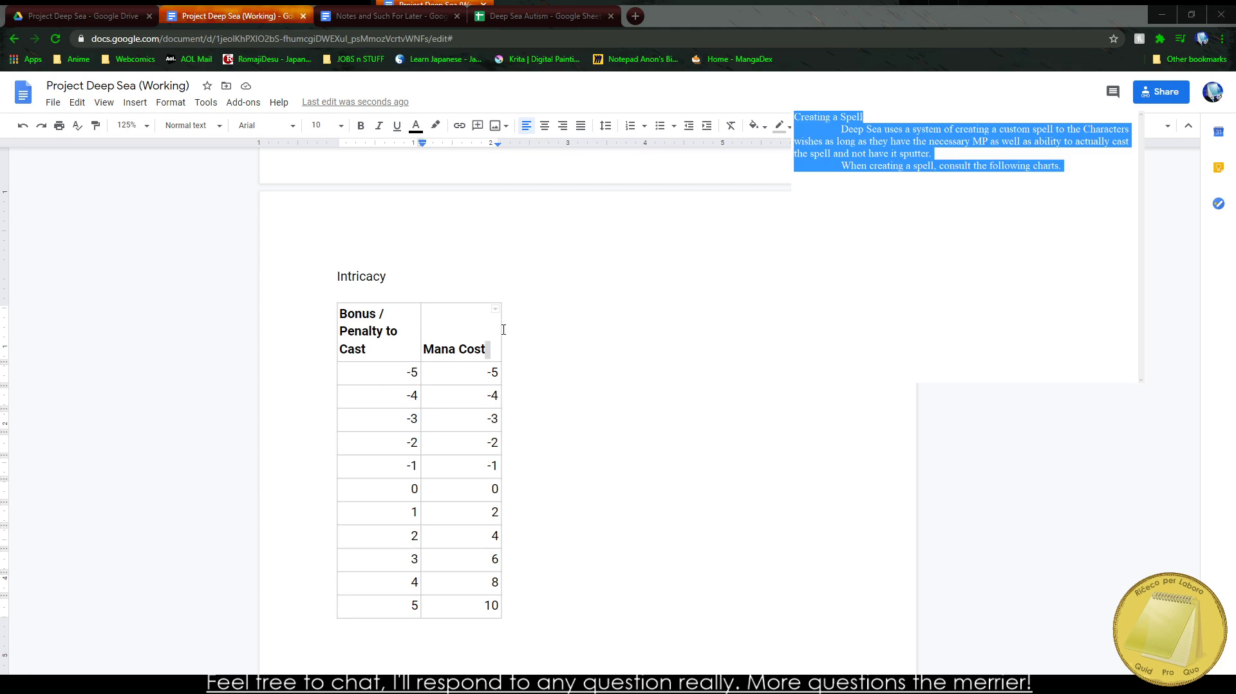
{"action": "left_click_drag", "start_coordinate": [500, 328], "coordinate": [542, 341]}
{"action": "left_click_drag", "start_coordinate": [420, 318], "coordinate": [479, 329]}
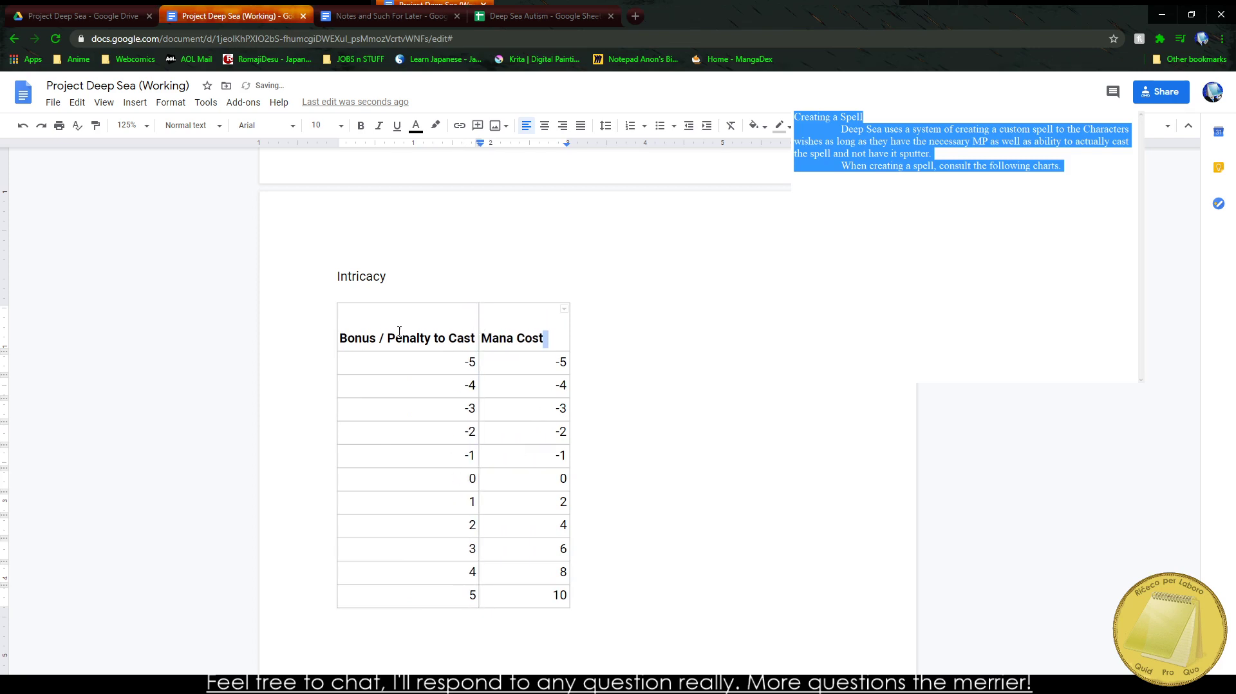
Step: Give the whole Intricacy table black borders and set its cells' vertical alignment to Middle
{"action": "left_click_drag", "start_coordinate": [385, 336], "coordinate": [504, 597]}
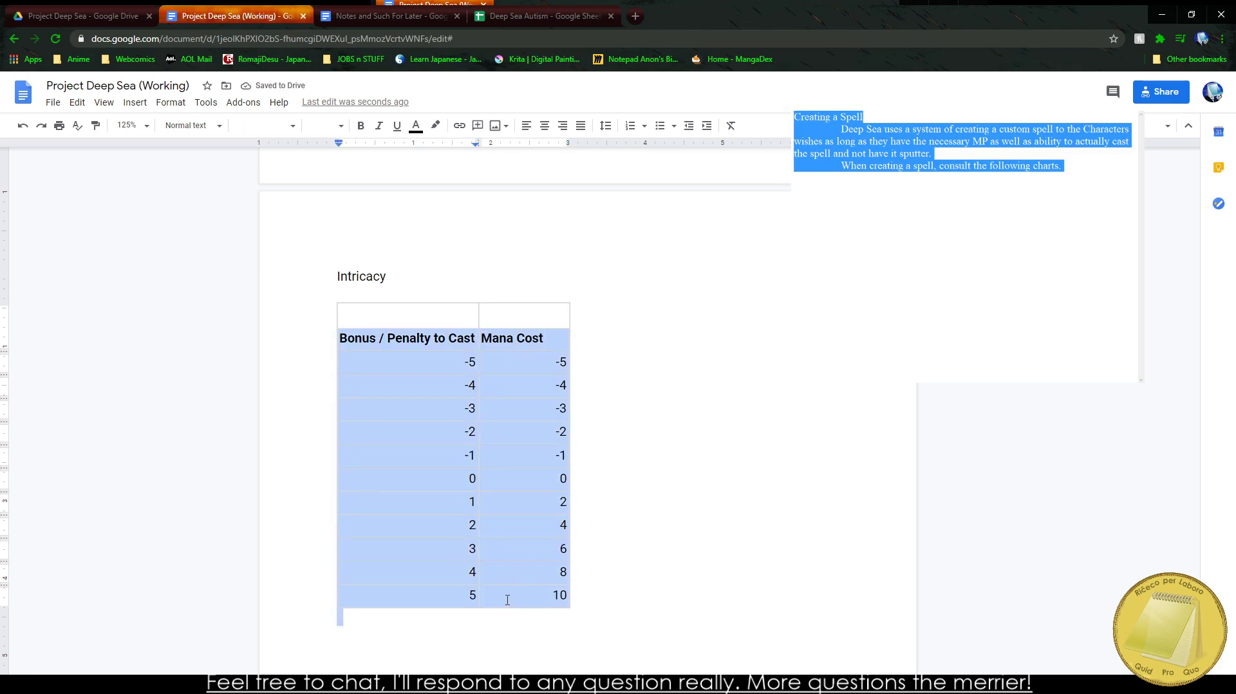
{"action": "right_click", "coordinate": [506, 599]}
{"action": "key", "text": "Escape"}
{"action": "left_click", "coordinate": [526, 601]}
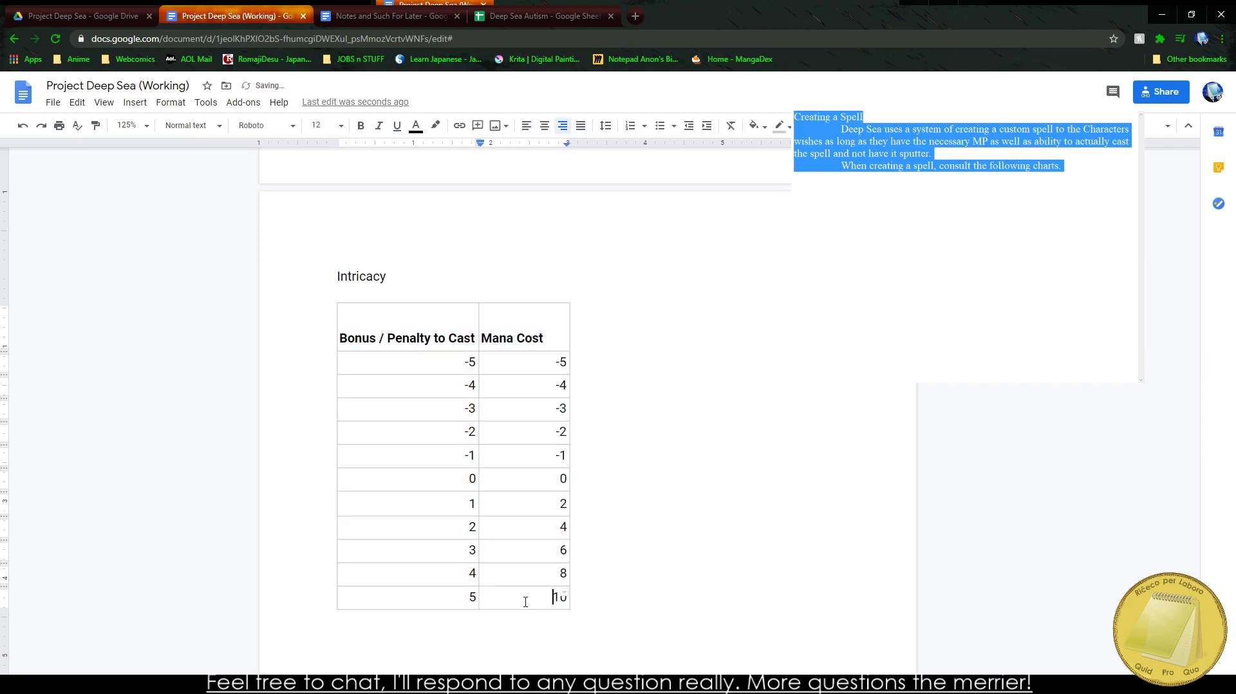
{"action": "left_click", "coordinate": [389, 356], "text": "shift"}
{"action": "left_click", "coordinate": [335, 321], "text": "shift"}
{"action": "right_click", "coordinate": [379, 329]}
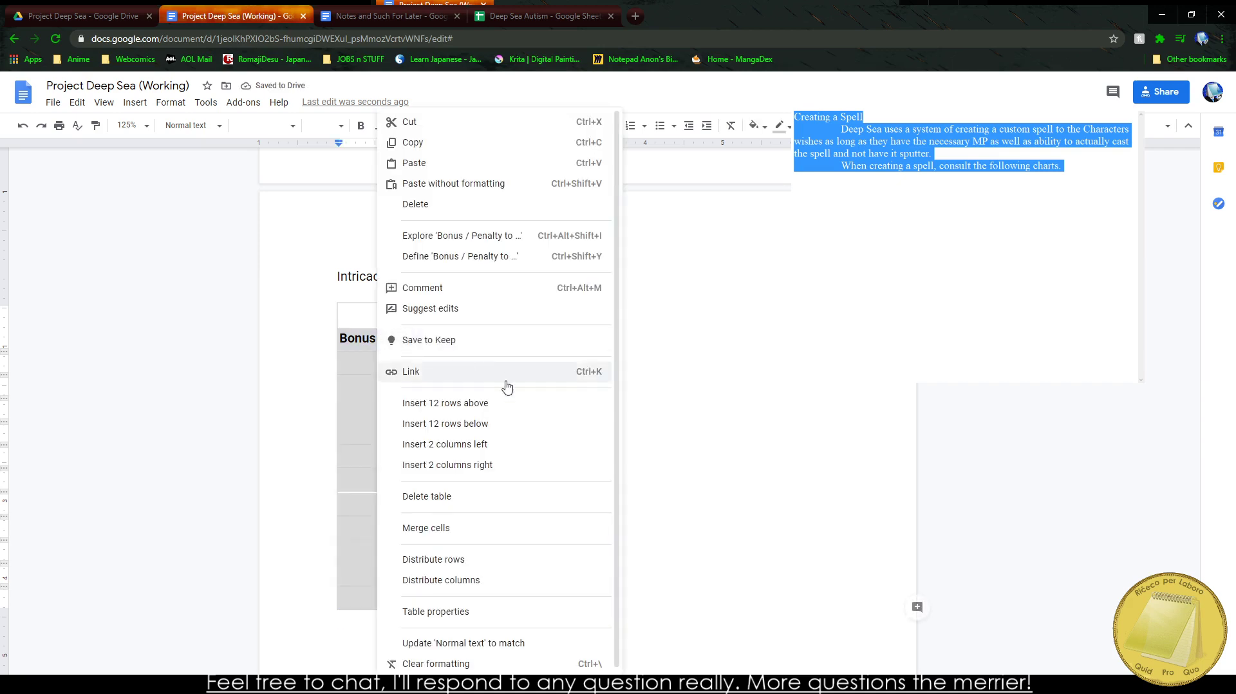
{"action": "left_click", "coordinate": [444, 611]}
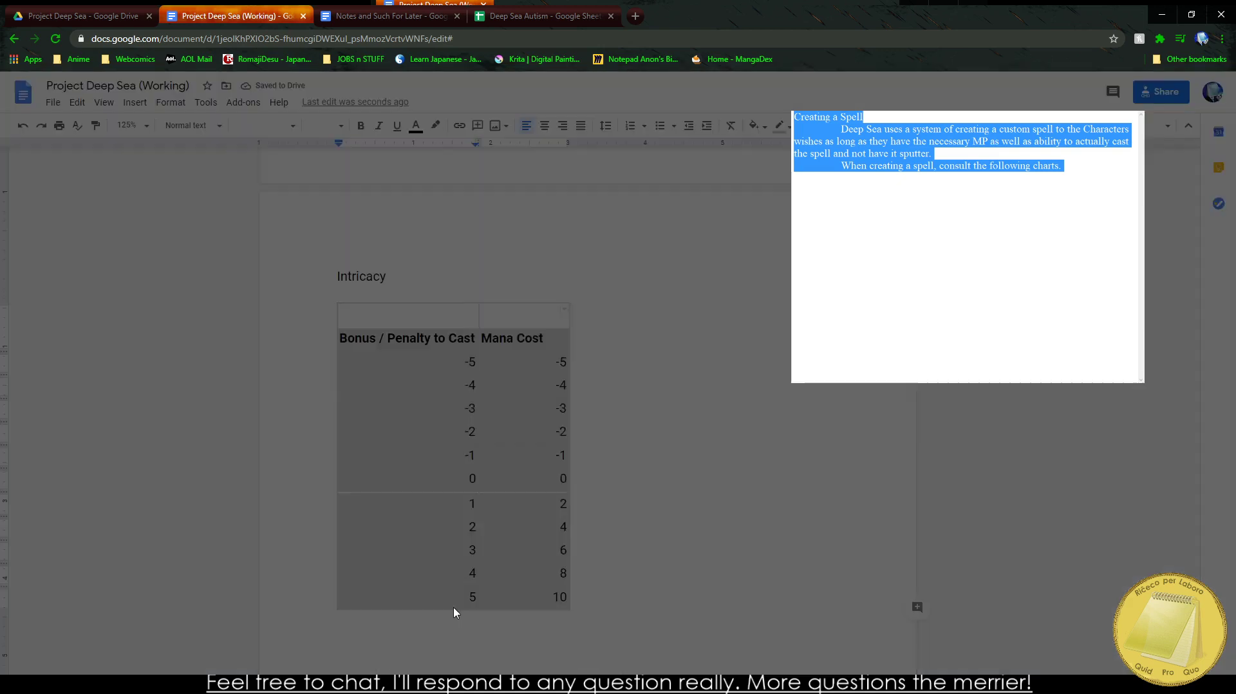
{"action": "left_click", "coordinate": [628, 422]}
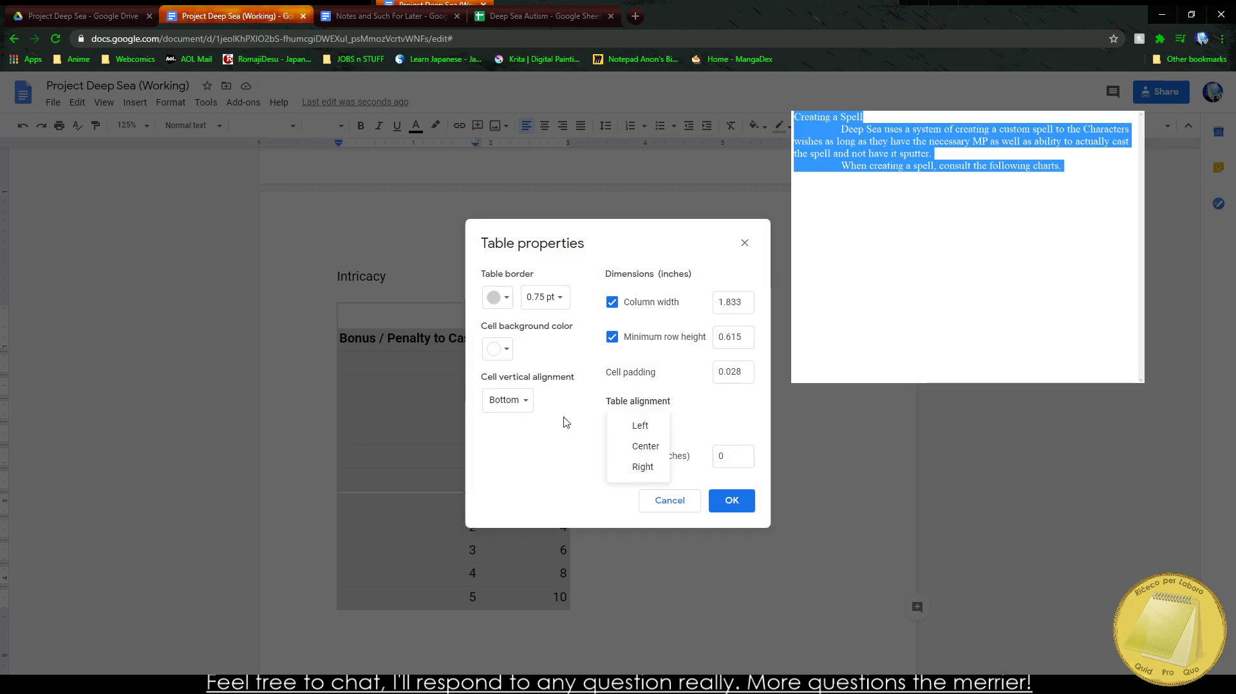
{"action": "left_click", "coordinate": [508, 399]}
{"action": "left_click", "coordinate": [526, 389]}
{"action": "left_click", "coordinate": [497, 297]}
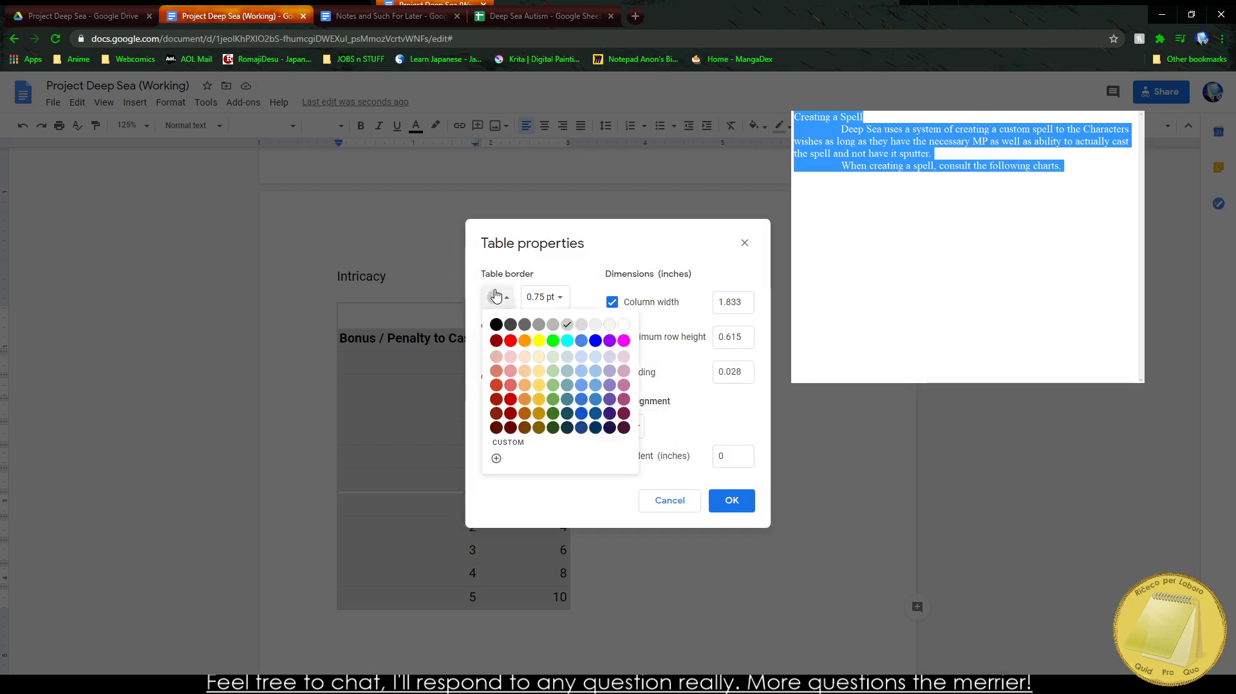
{"action": "left_click", "coordinate": [499, 327]}
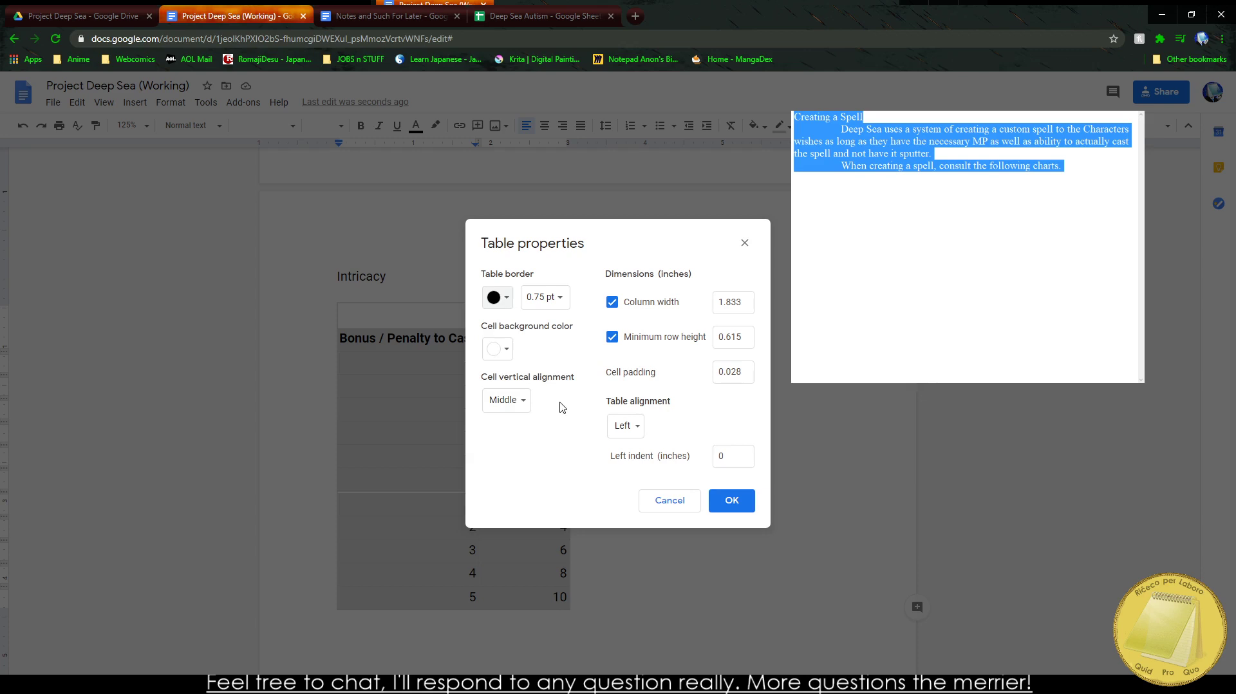
{"action": "left_click", "coordinate": [738, 507]}
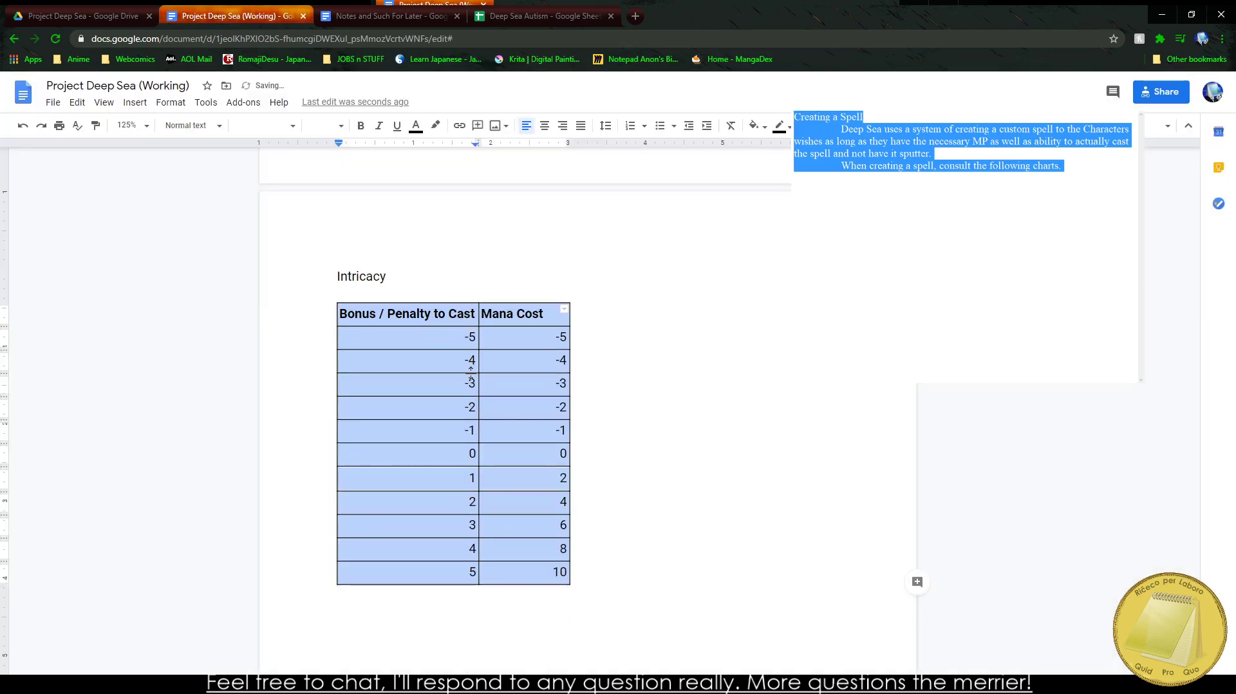
Step: Center the text of all Intricacy table cells horizontally
{"action": "left_click", "coordinate": [371, 311]}
{"action": "left_click_drag", "start_coordinate": [470, 473], "coordinate": [558, 573]}
{"action": "left_click", "coordinate": [544, 126]}
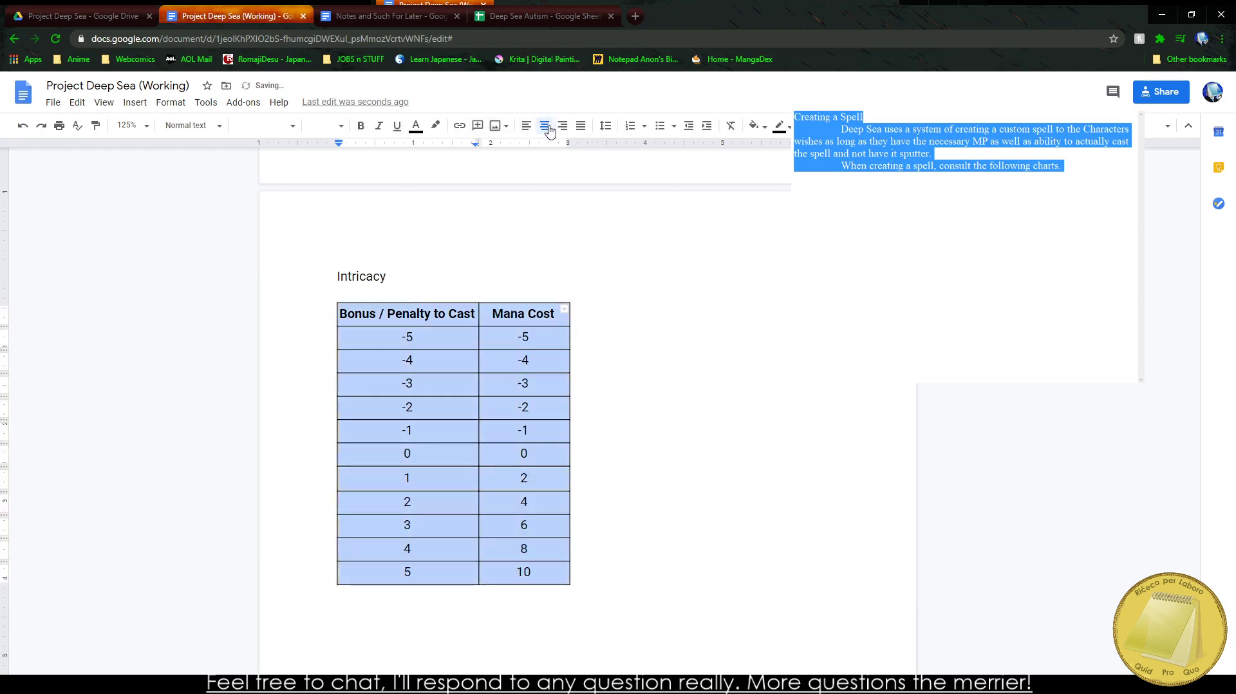
Step: Apply the Heading 3 style to the Intricacy title
{"action": "left_click", "coordinate": [354, 275]}
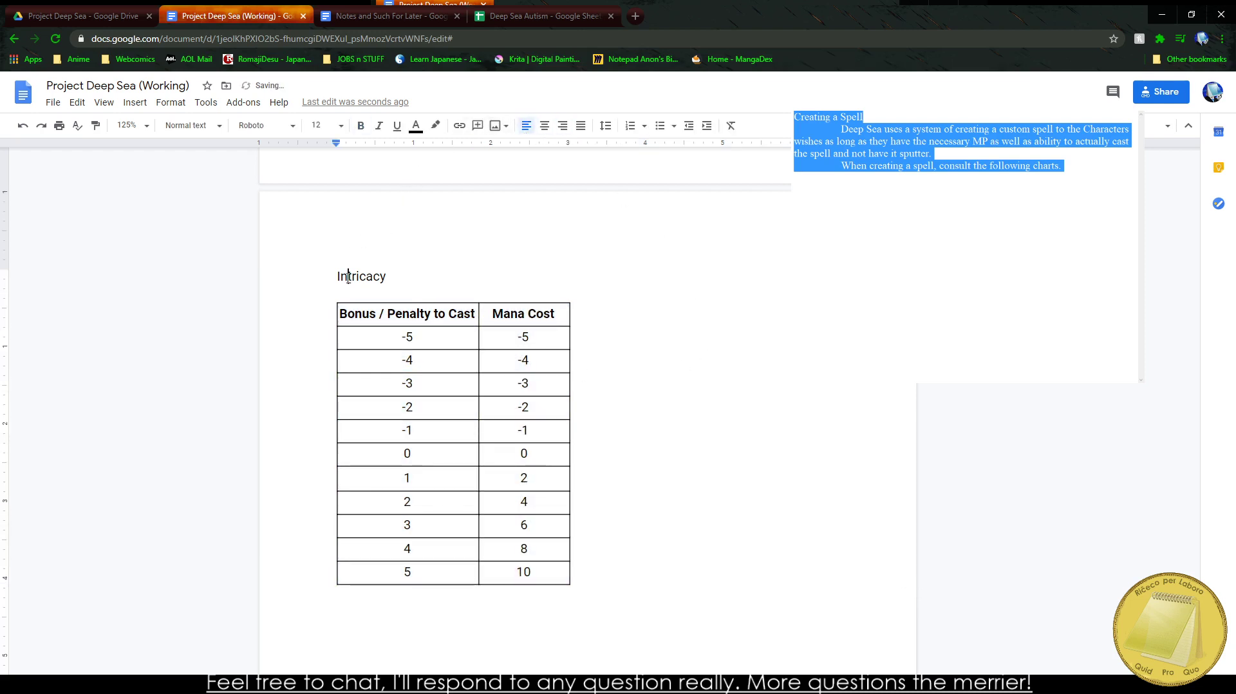
{"action": "left_click_drag", "start_coordinate": [414, 282], "coordinate": [336, 277]}
{"action": "left_click", "coordinate": [206, 125]}
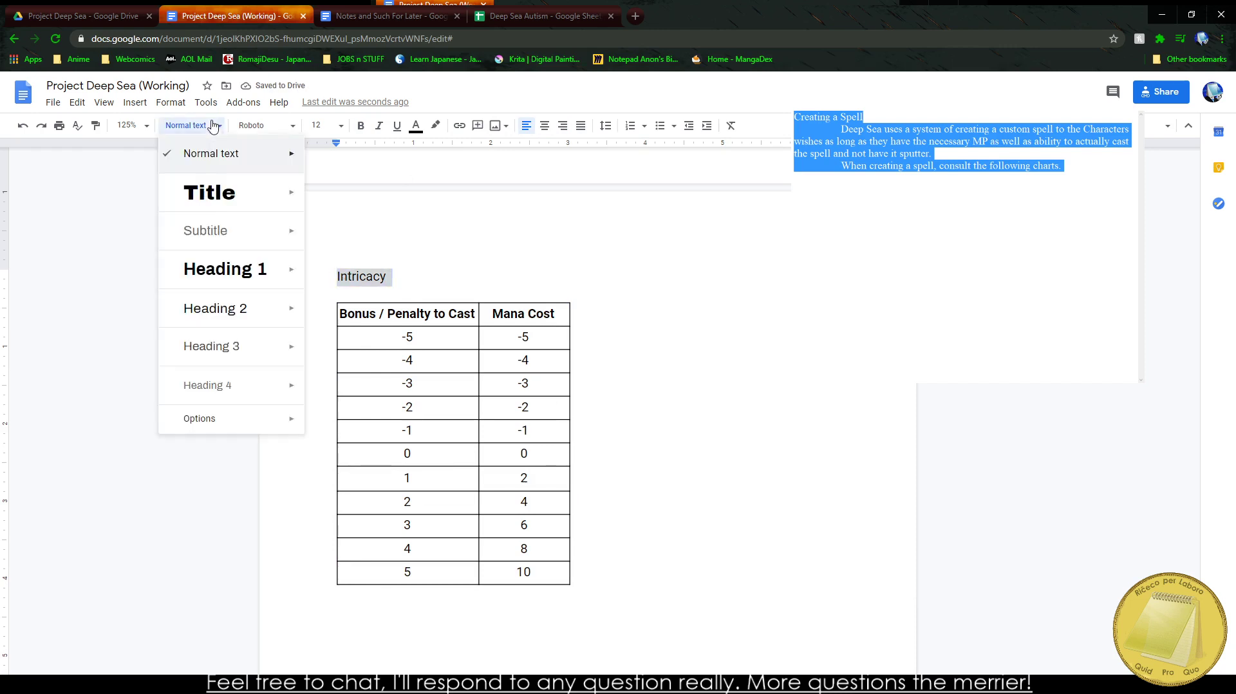
{"action": "left_click", "coordinate": [213, 348]}
{"action": "left_click", "coordinate": [364, 294]}
Step: Start an indented paragraph below the Intricacy title with the words "The Intricacy"
{"action": "key", "text": "End"}
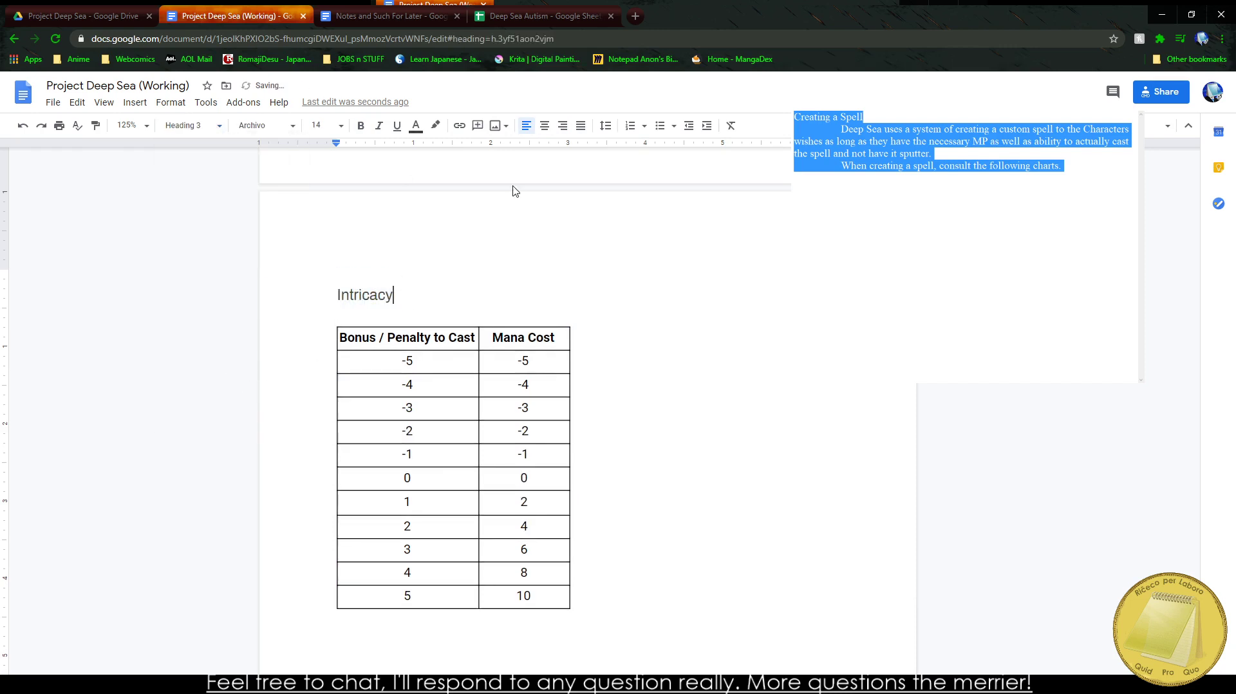
{"action": "key", "text": "Return"}
{"action": "key", "text": "Tab"}
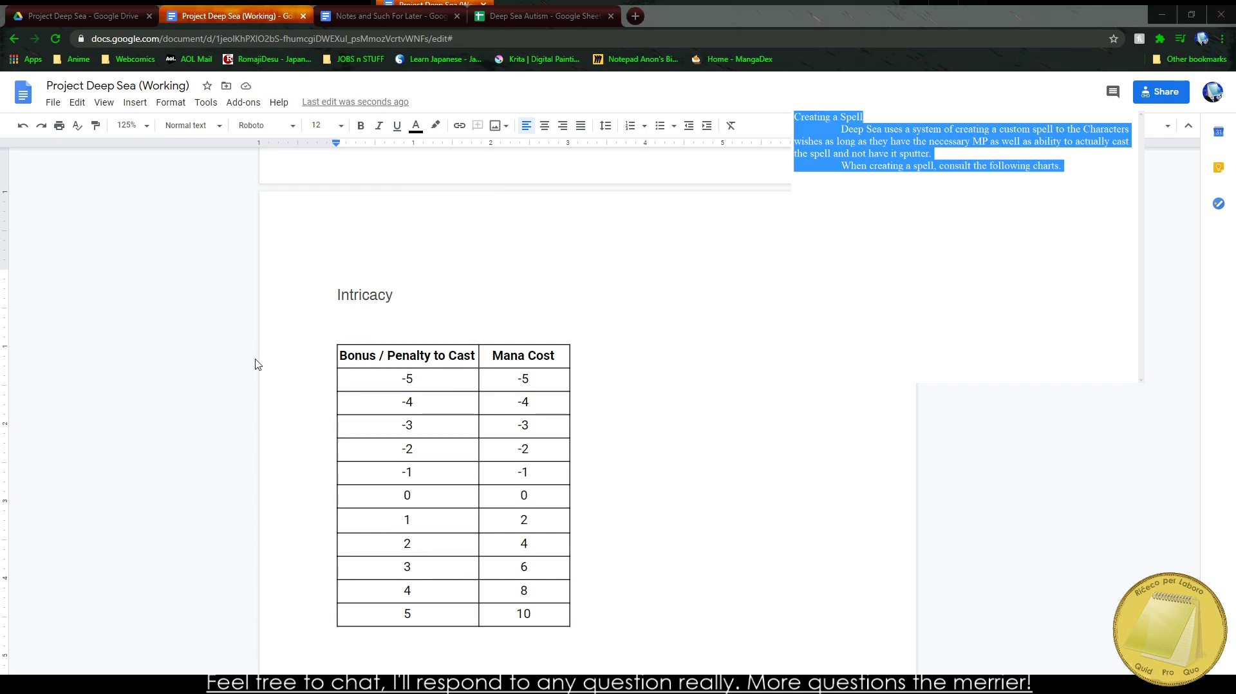
{"action": "left_click", "coordinate": [342, 256]}
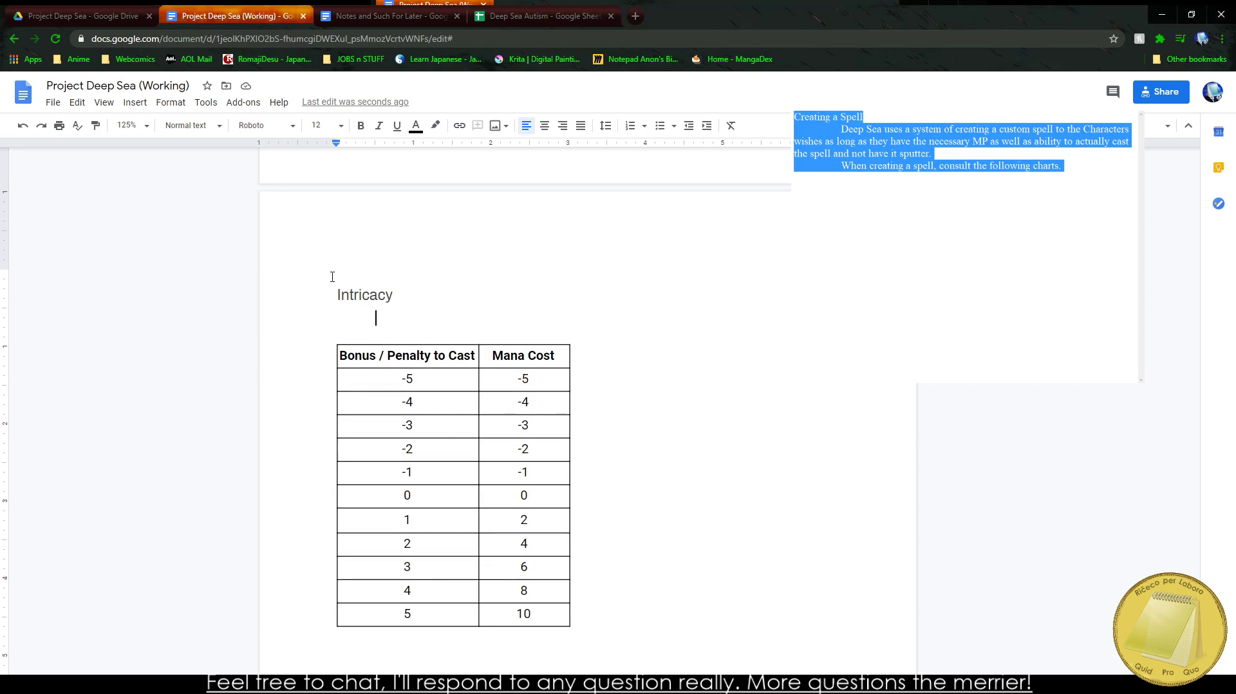
{"action": "key", "text": "Down"}
{"action": "type", "text": "The Intricacy "}
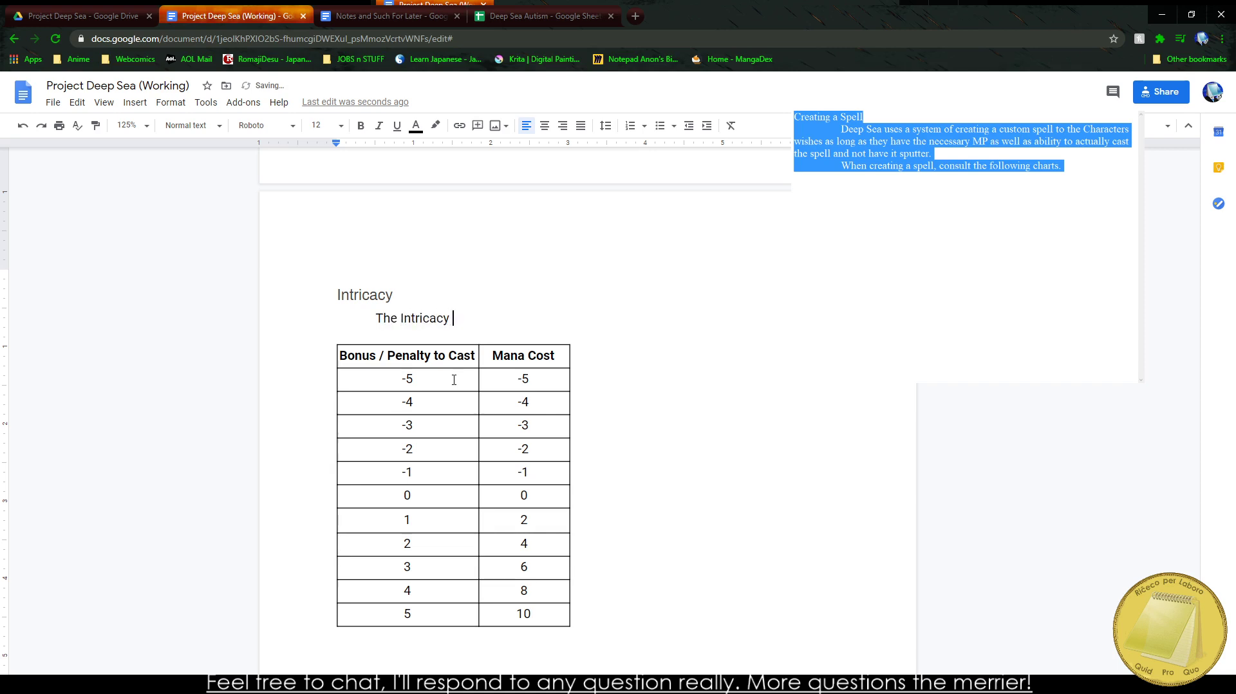
Step: Continue the Intricacy sentence with "of the Spell allows the Caster to employ additional steps and procedures"
{"action": "type", "text": "of the Spell allows it to be"}
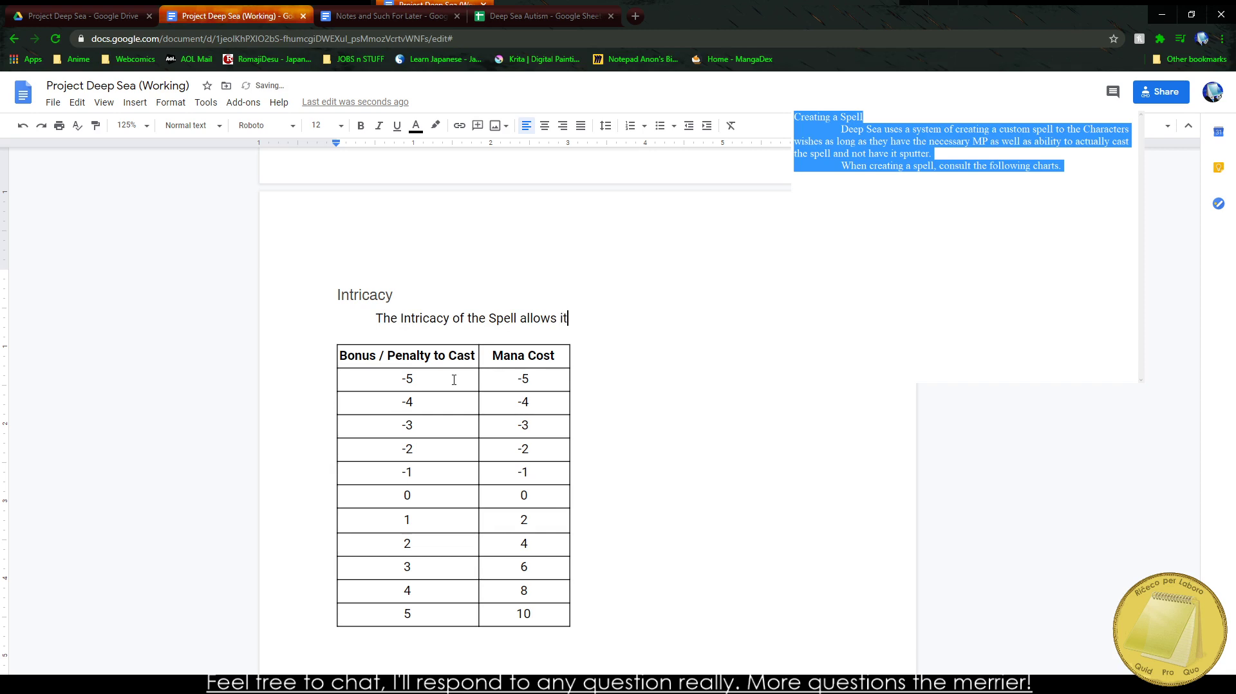
{"action": "key", "text": "BackSpace"}
{"action": "key", "text": "BackSpace"}
{"action": "key", "text": "BackSpace"}
{"action": "key", "text": "BackSpace"}
{"action": "key", "text": "BackSpace"}
{"action": "key", "text": "BackSpace"}
{"action": "key", "text": "BackSpace"}
{"action": "key", "text": "BackSpace"}
{"action": "key", "text": "BackSpace"}
{"action": "key", "text": "BackSpace"}
{"action": "key", "text": "BackSpace"}
{"action": "key", "text": "BackSpace"}
{"action": "key", "text": "BackSpace"}
{"action": "key", "text": "BackSpace"}
{"action": "key", "text": "BackSpace"}
{"action": "type", "text": "all"}
{"action": "type", "text": "ows the meth"}
{"action": "key", "text": "BackSpace"}
{"action": "key", "text": "BackSpace"}
{"action": "key", "text": "BackSpace"}
{"action": "key", "text": "BackSpace"}
{"action": "type", "text": "Caster to employ additi"}
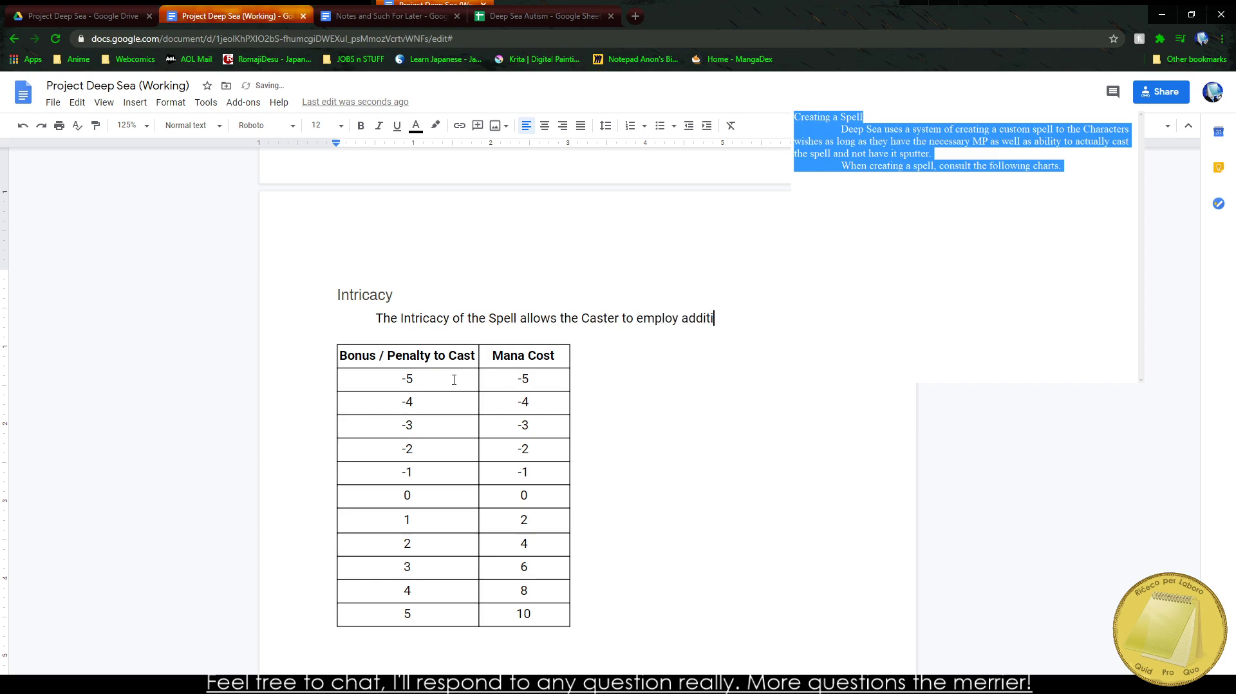
{"action": "type", "text": "onal steps and procedures t"}
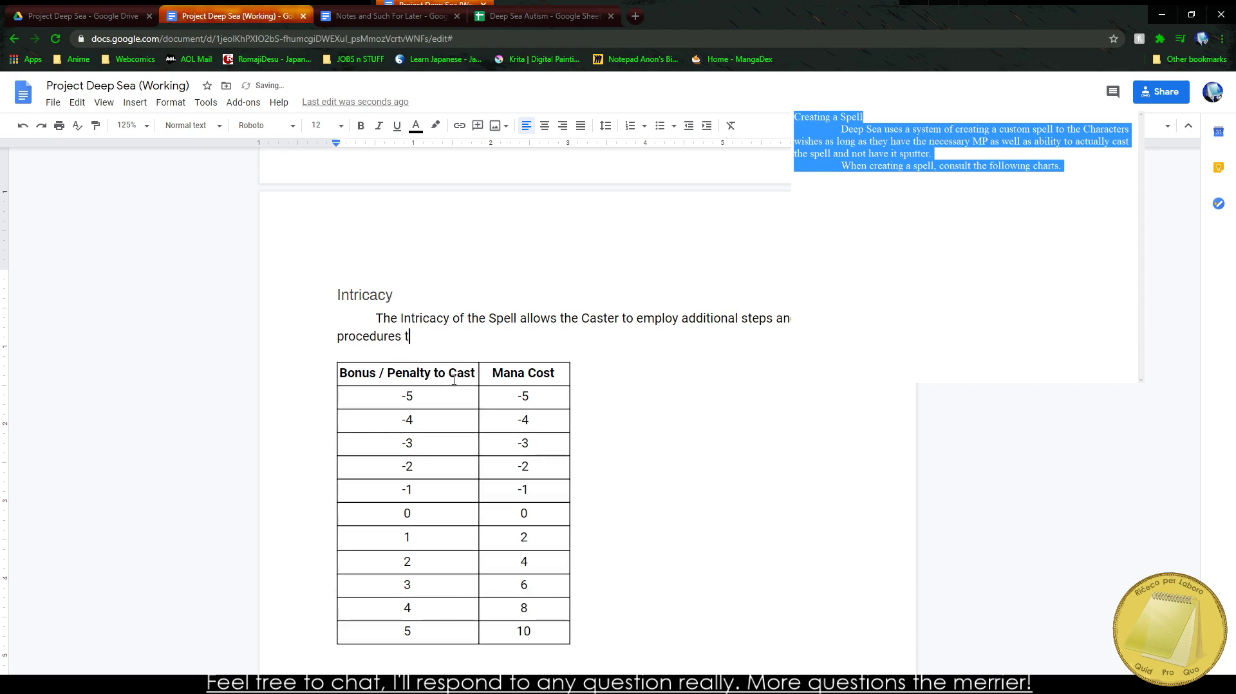
Step: Complete the first Intricacy sentence with "to quickly (or slowly) cast the spell in a more efficient or less efficient manner."
{"action": "type", "text": "o quickly"}
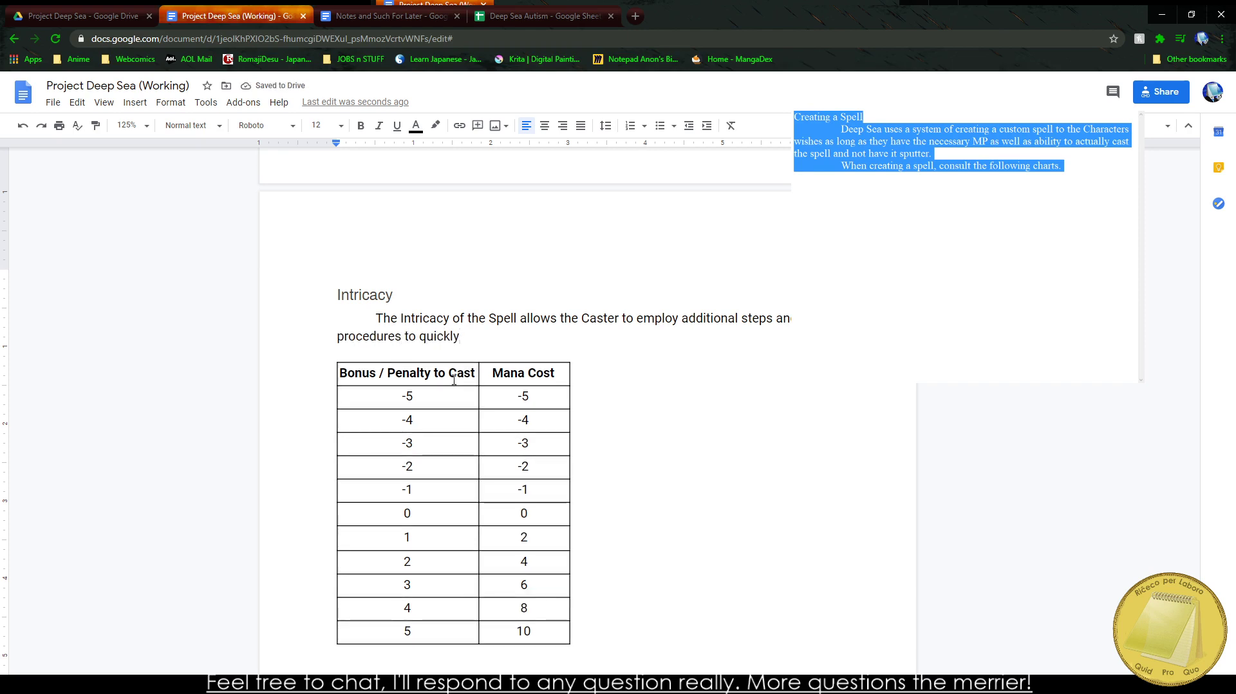
{"action": "type", "text": " (or slowly) cast"}
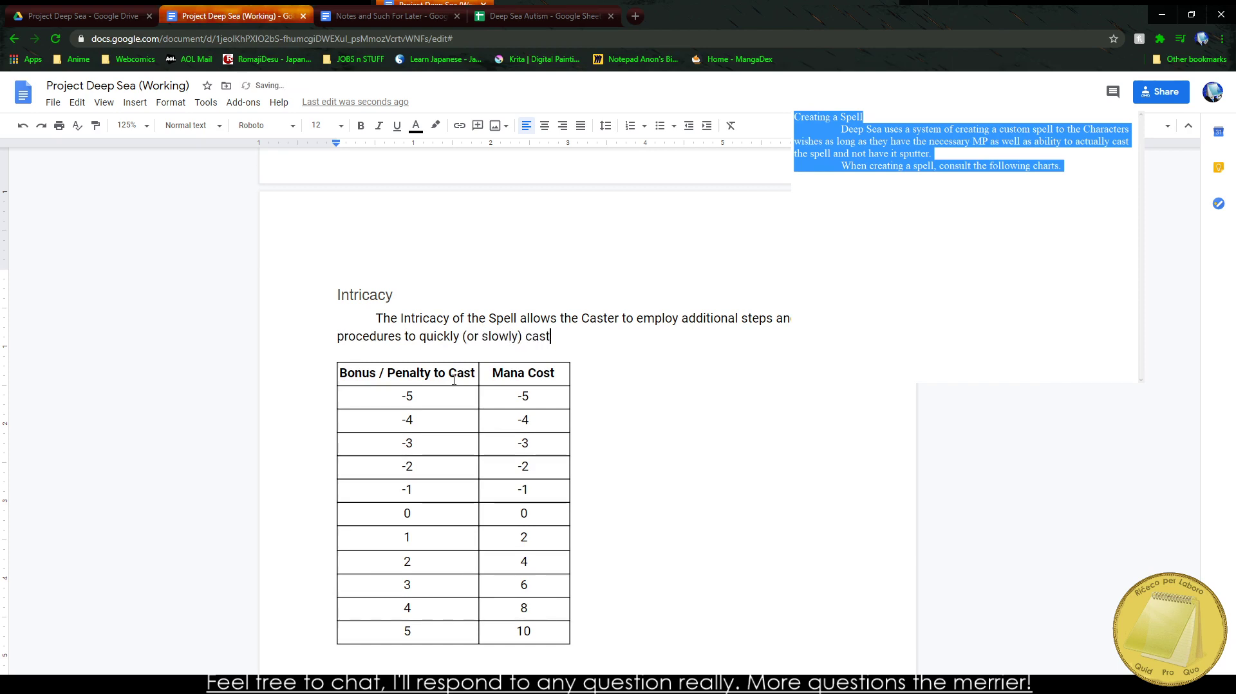
{"action": "type", "text": " the spell in a "}
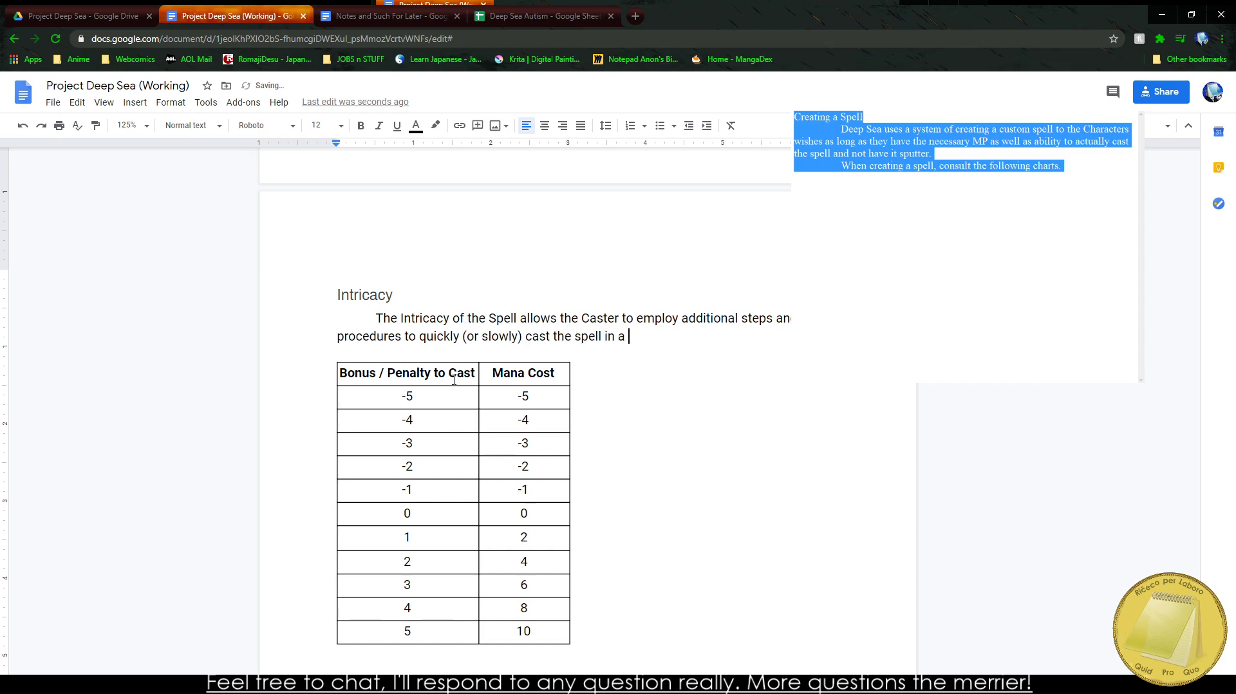
{"action": "type", "text": "more effec"}
{"action": "key", "text": "BackSpace"}
{"action": "type", "text": "cient or less "}
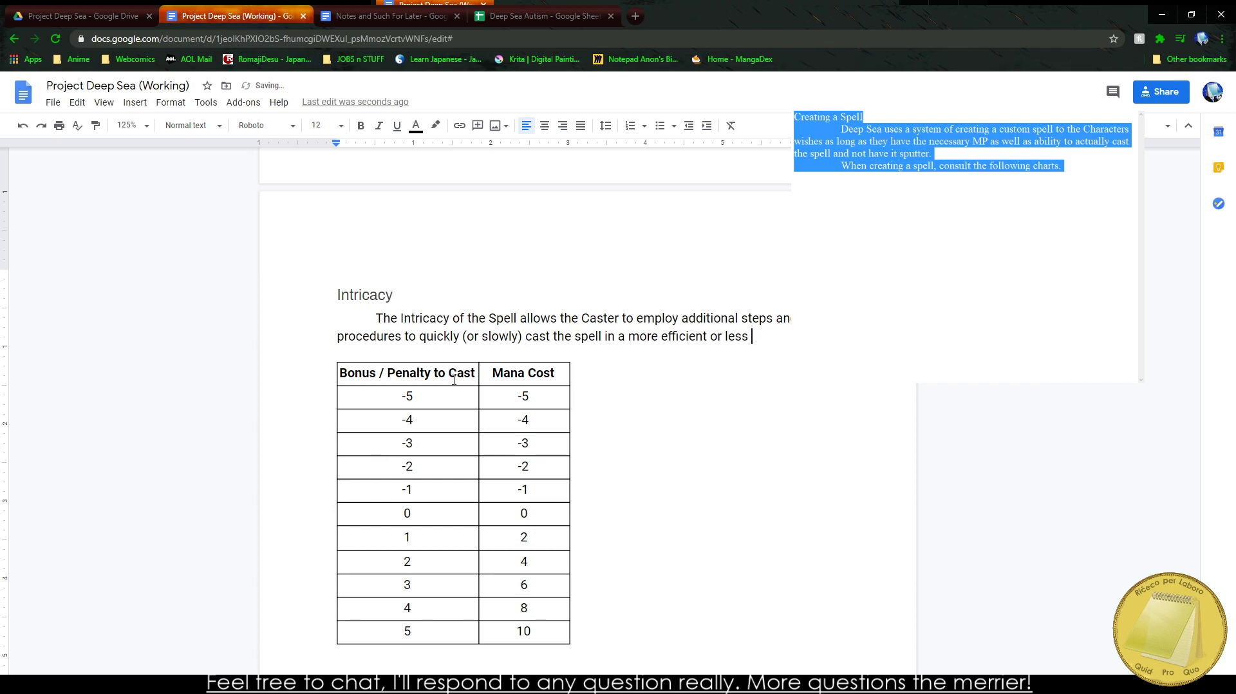
{"action": "type", "text": "efficien"}
{"action": "type", "text": "r. Howev"}
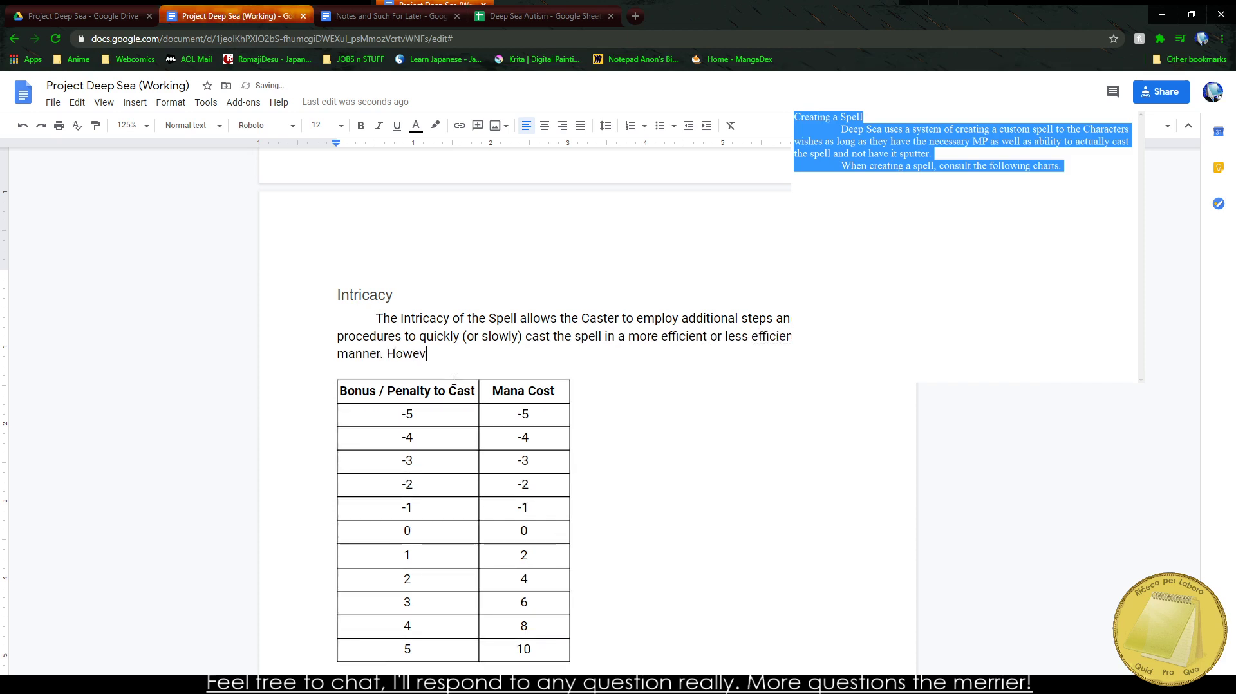
{"action": "type", "text": "er"}
{"action": "key", "text": "BackSpace"}
{"action": "key", "text": "BackSpace"}
{"action": "key", "text": "BackSpace"}
{"action": "key", "text": "BackSpace"}
{"action": "key", "text": "BackSpace"}
{"action": "key", "text": "BackSpace"}
{"action": "key", "text": "BackSpace"}
Step: Write that when using their spell, the Caster may take a penalty to the cast to reduce the total amount of mana employed
{"action": "type", "text": "W"}
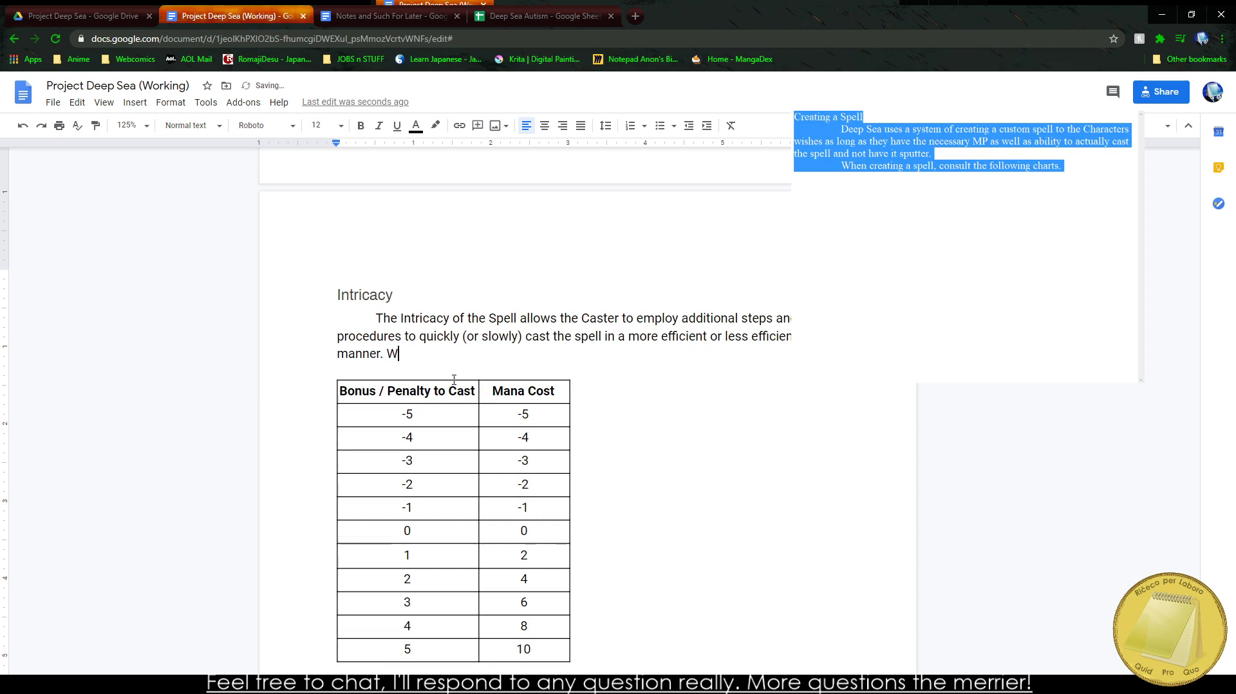
{"action": "type", "text": "hen the Cat"}
{"action": "type", "text": "ter is using "}
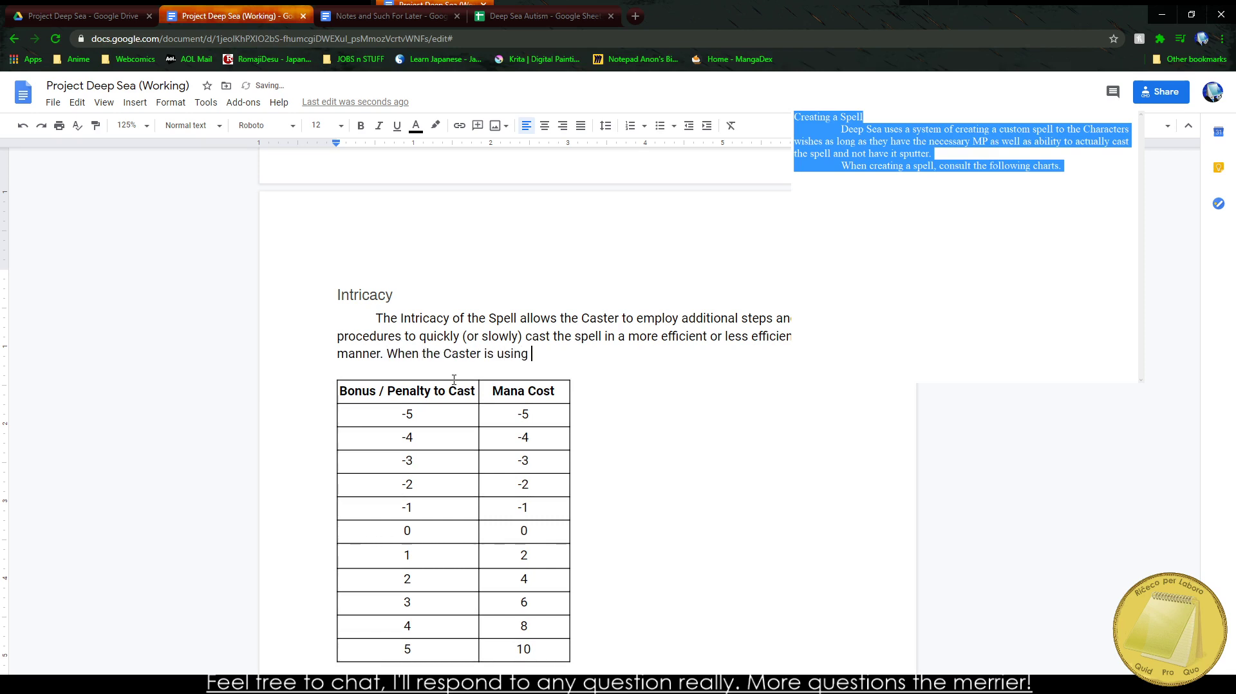
{"action": "type", "text": "their spell, a"}
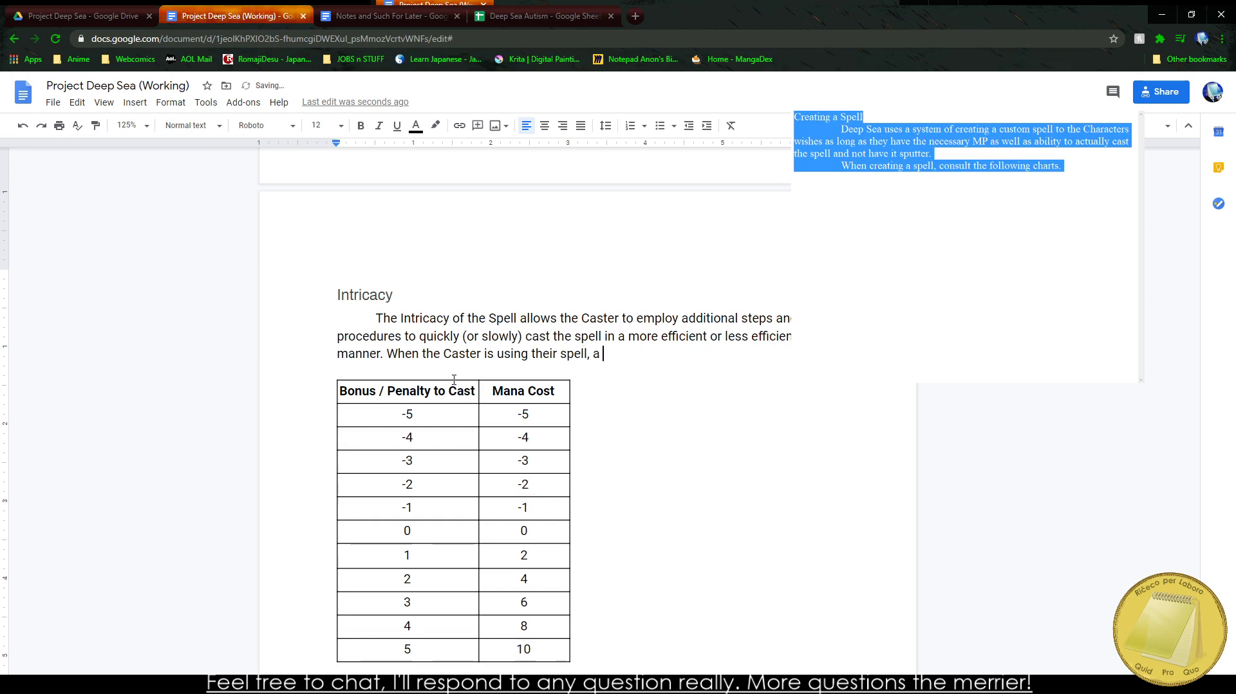
{"action": "key", "text": "BackSpace"}
{"action": "key", "text": "BackSpace"}
{"action": "type", "text": "they mmay take a penalty "}
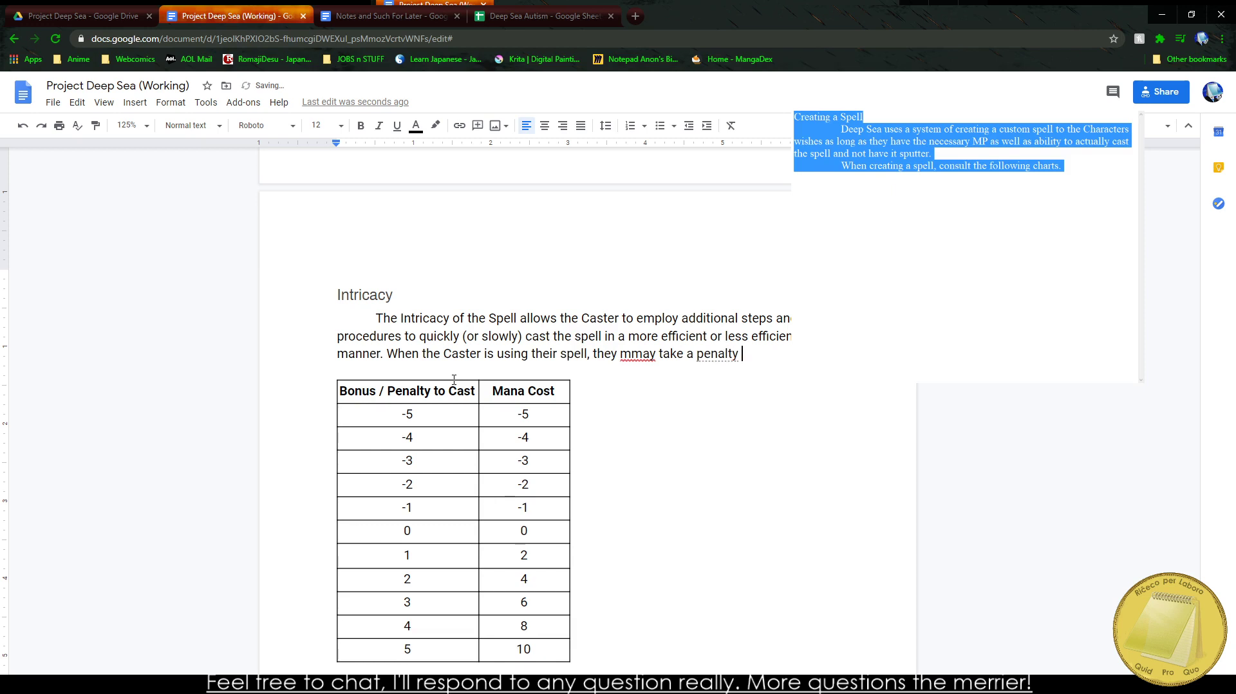
{"action": "type", "text": "to the careduce the tot"}
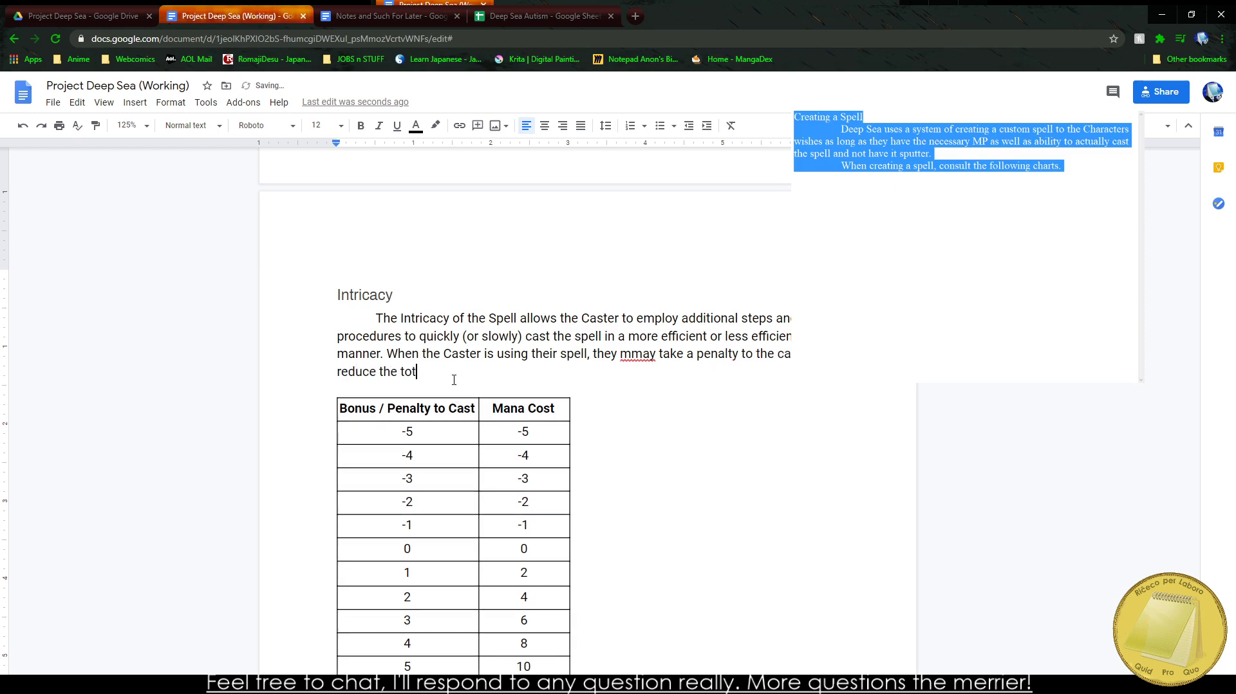
{"action": "type", "text": "al amount mana employed, h"}
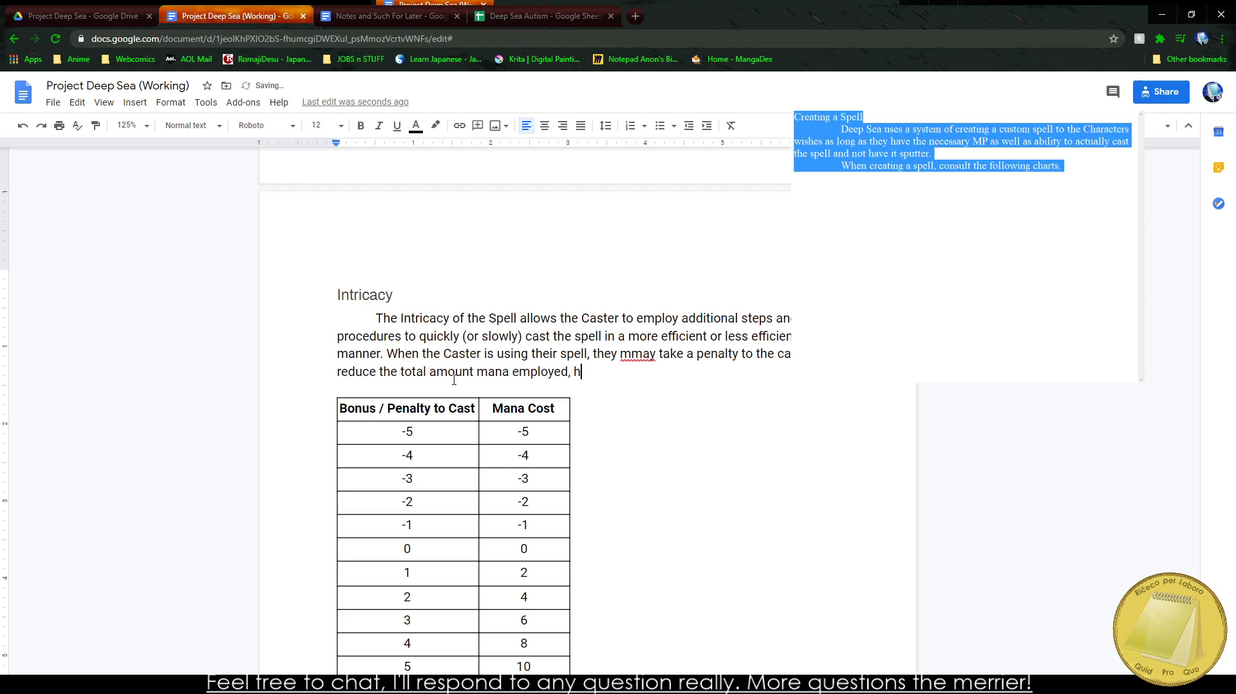
Step: Finish the paragraph by adding that they can however also increase the amount of mana used to gain a bonus to the casting Check
{"action": "type", "text": "owever they can sl"}
{"action": "type", "text": "o"}
{"action": "key", "text": "BackSpace"}
{"action": "key", "text": "BackSpace"}
{"action": "key", "text": "BackSpace"}
{"action": "type", "text": "also"}
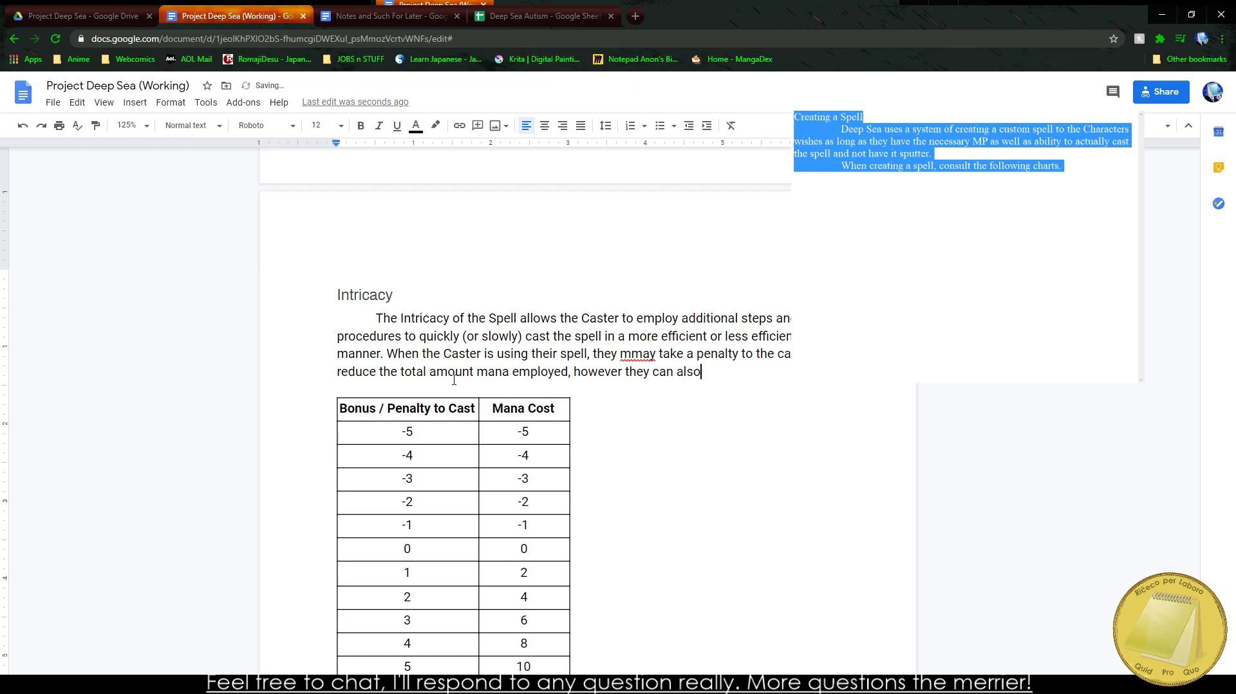
{"action": "type", "text": " increase the am mana"}
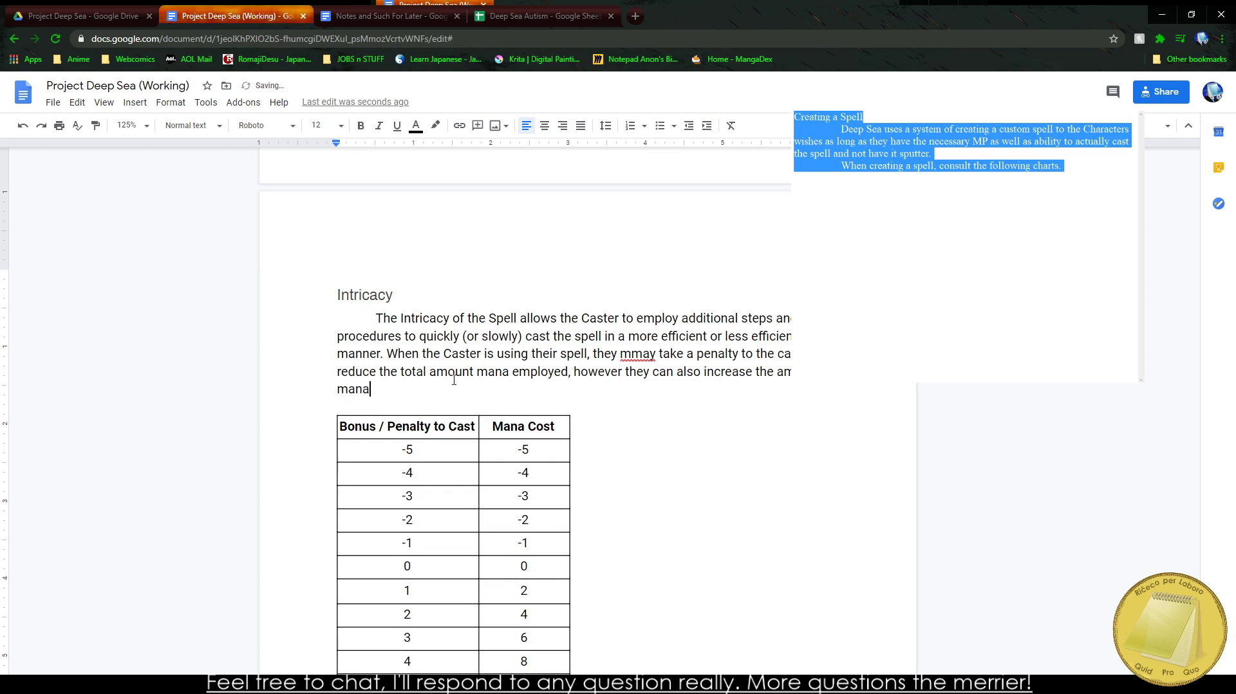
{"action": "type", "text": " used to gain a bonus to the Check"}
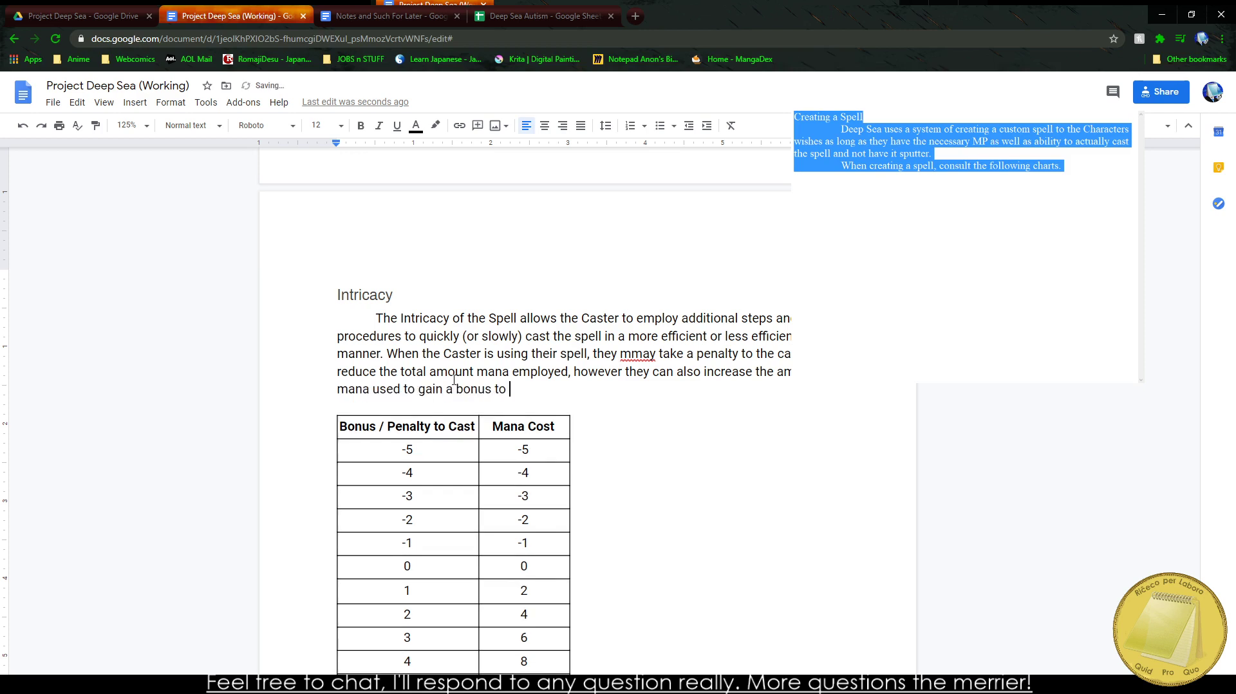
{"action": "key", "text": "BackSpace"}
{"action": "key", "text": "BackSpace"}
{"action": "key", "text": "BackSpace"}
{"action": "key", "text": "BackSpace"}
{"action": "key", "text": "BackSpace"}
{"action": "type", "text": "Check to c"}
{"action": "key", "text": "BackSpace"}
{"action": "key", "text": "BackSpace"}
{"action": "key", "text": "BackSpace"}
{"action": "key", "text": "BackSpace"}
{"action": "key", "text": "BackSpace"}
{"action": "key", "text": "BackSpace"}
{"action": "key", "text": "BackSpace"}
{"action": "key", "text": "BackSpace"}
{"action": "key", "text": "BackSpace"}
{"action": "key", "text": "BackSpace"}
{"action": "type", "text": "casting Checck."}
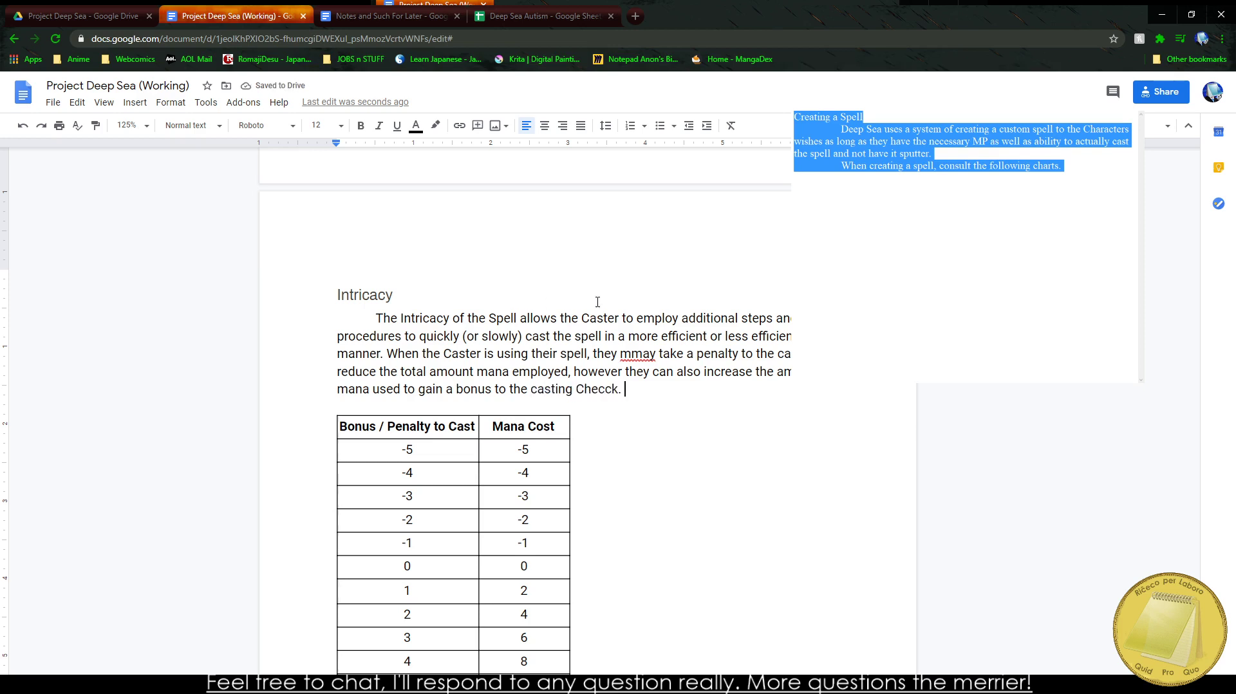
Step: Correct the misspelled words "mmay" and "Checck" in the Intricacy paragraph to "may" and "Check"
{"action": "left_click", "coordinate": [636, 372]}
{"action": "right_click", "coordinate": [632, 354]}
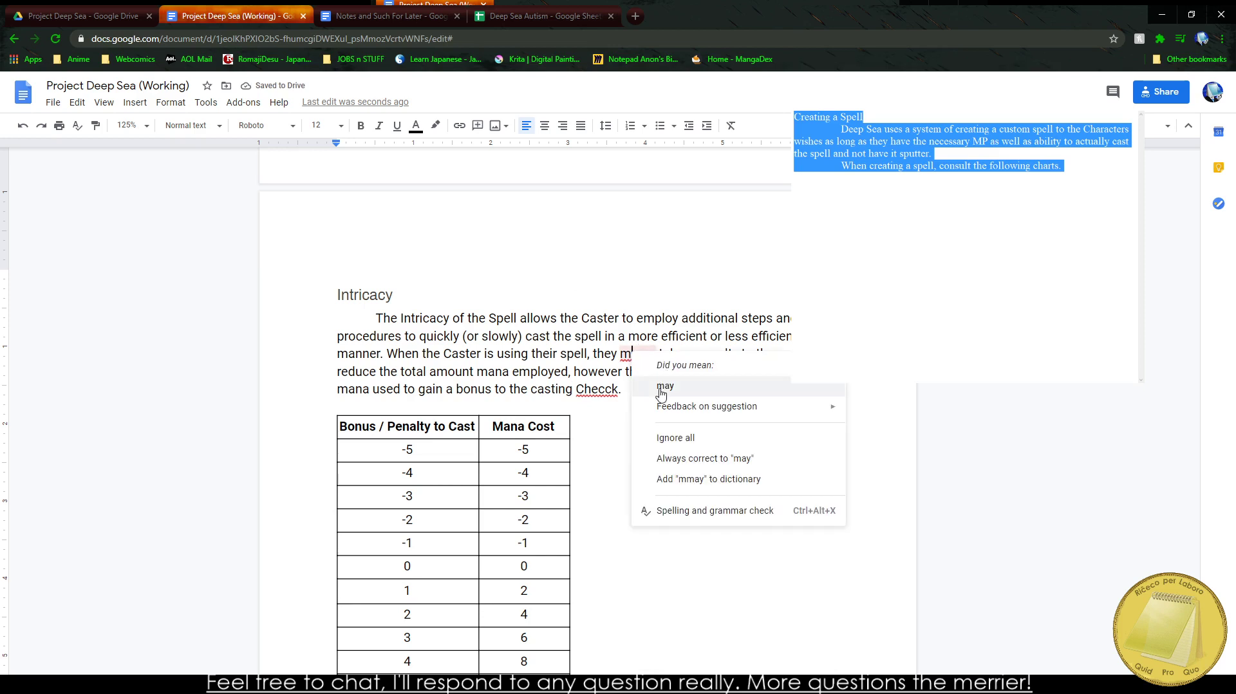
{"action": "left_click", "coordinate": [647, 380]}
{"action": "right_click", "coordinate": [612, 390]}
{"action": "left_click", "coordinate": [628, 419]}
Step: Narrow both Intricacy table columns so that the "Bonus / Penalty to Cast" header wraps onto two lines and "Mana Cost" stays on one
{"action": "scroll", "coordinate": [605, 417], "scroll_direction": "down", "scroll_amount": 6}
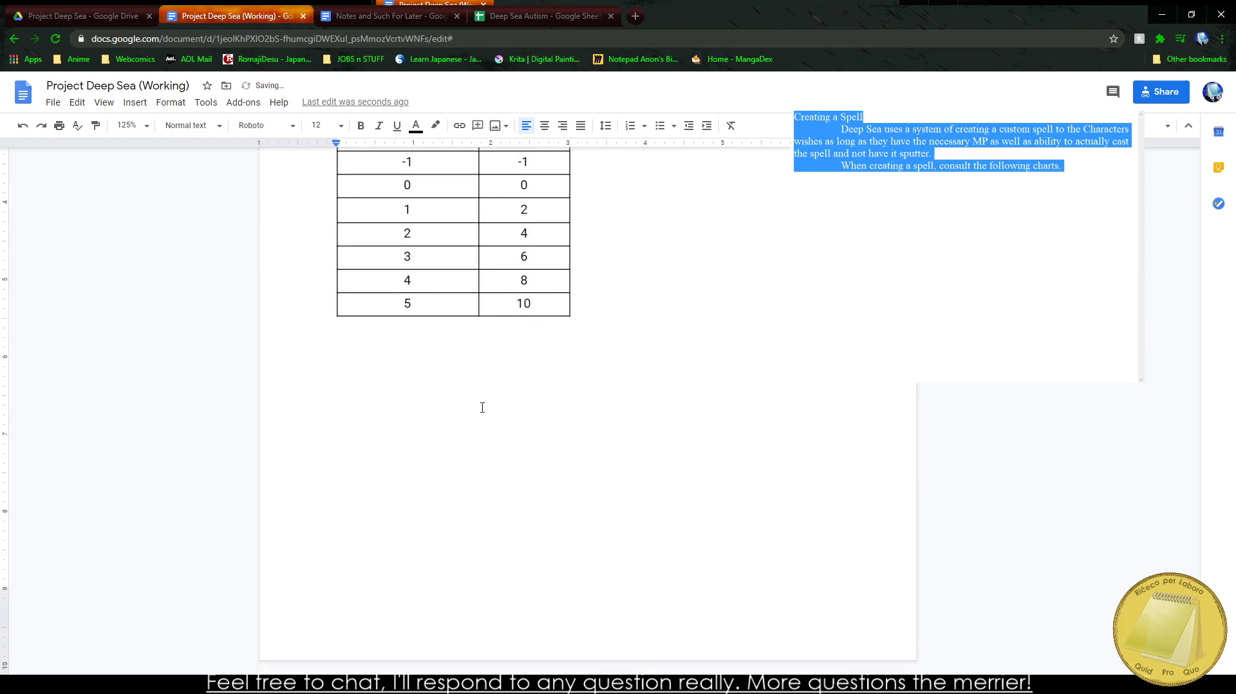
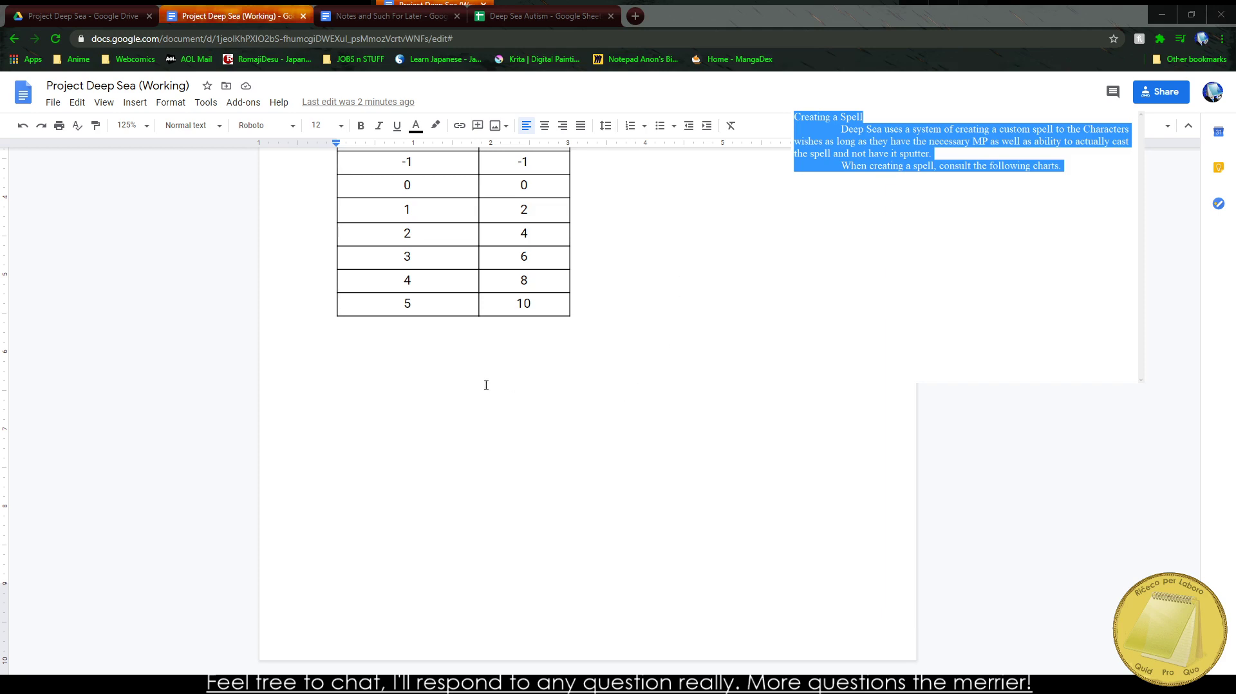
{"action": "left_click", "coordinate": [379, 347]}
{"action": "scroll", "coordinate": [370, 353], "scroll_direction": "up", "scroll_amount": 4}
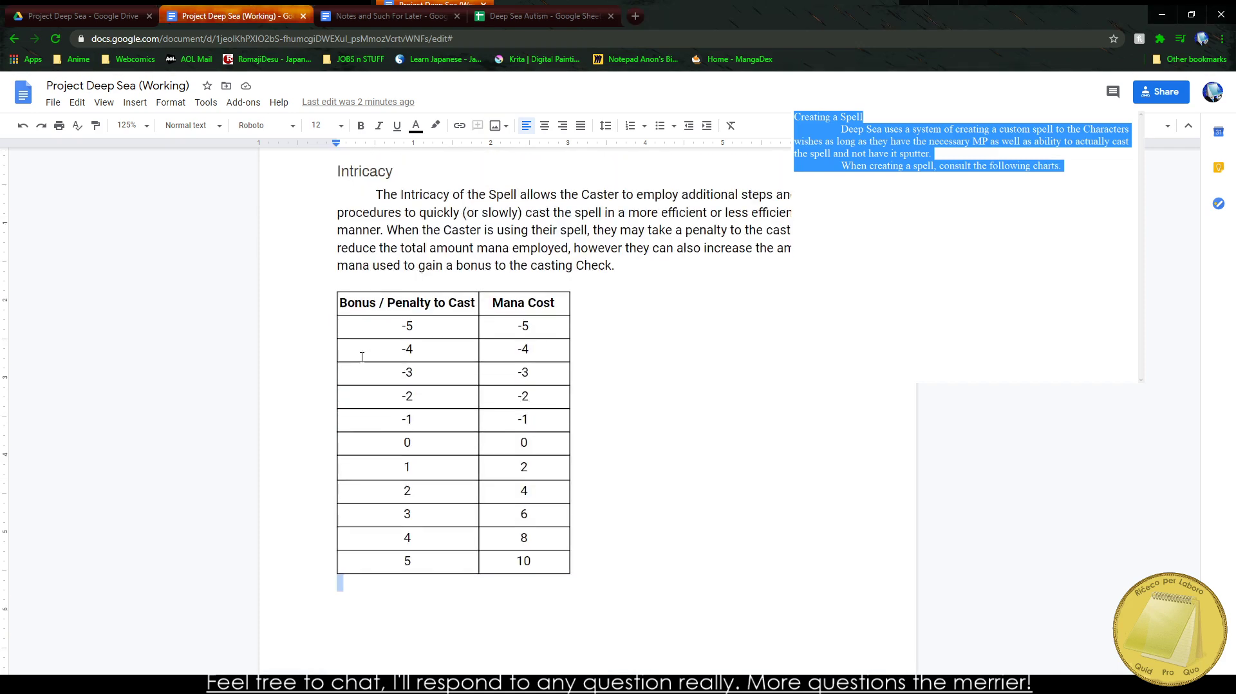
{"action": "left_click_drag", "start_coordinate": [479, 306], "coordinate": [427, 306]}
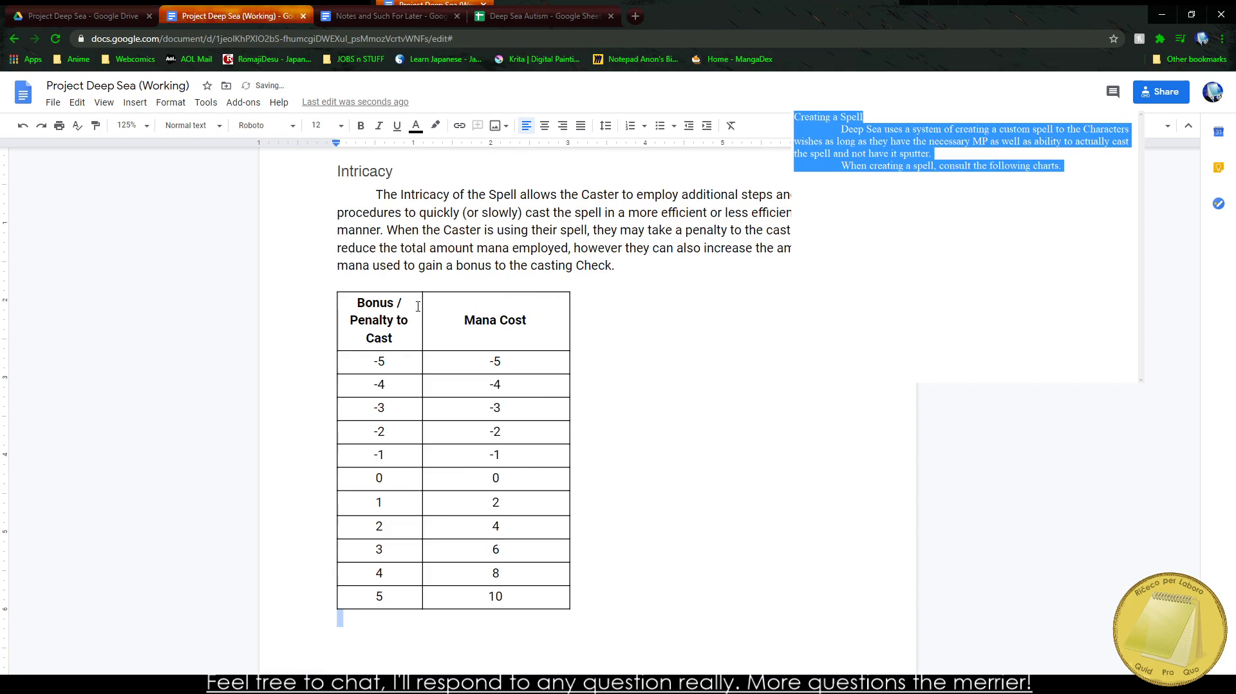
{"action": "left_click_drag", "start_coordinate": [422, 330], "coordinate": [440, 331]}
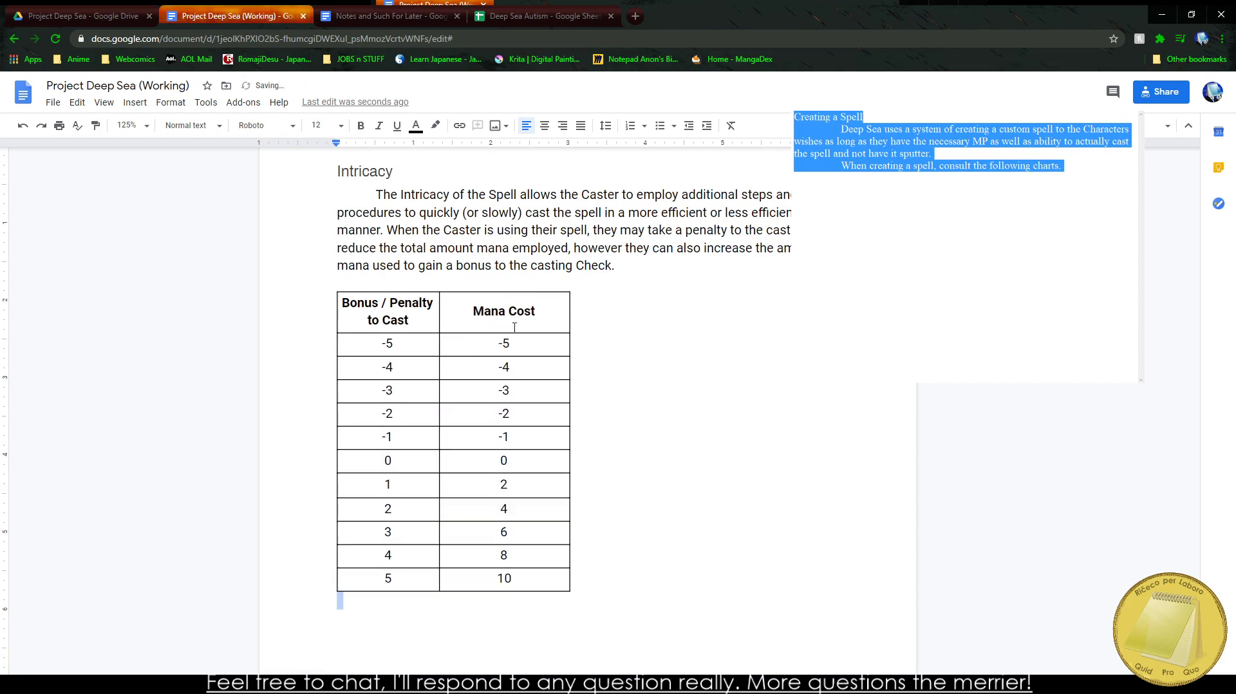
{"action": "left_click_drag", "start_coordinate": [569, 311], "coordinate": [524, 312]}
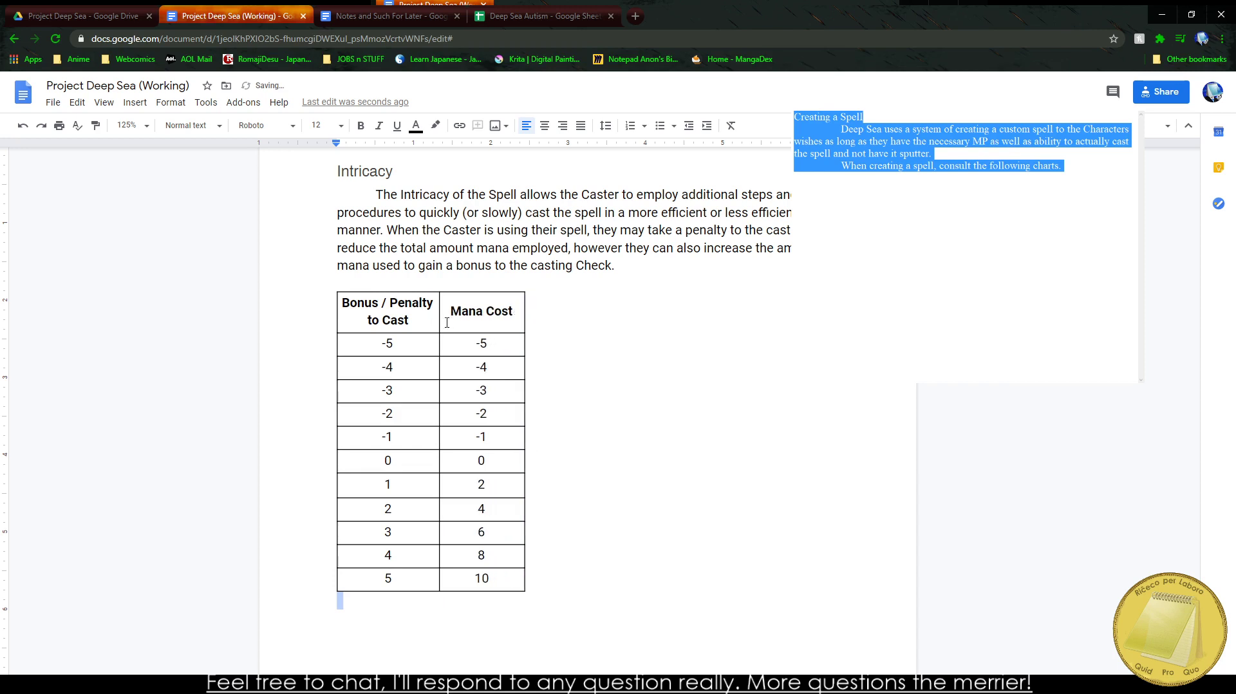
Step: Set the width of the "Bonus / Penalty to Cast" column to 1.32 inches
{"action": "right_click", "coordinate": [390, 320]}
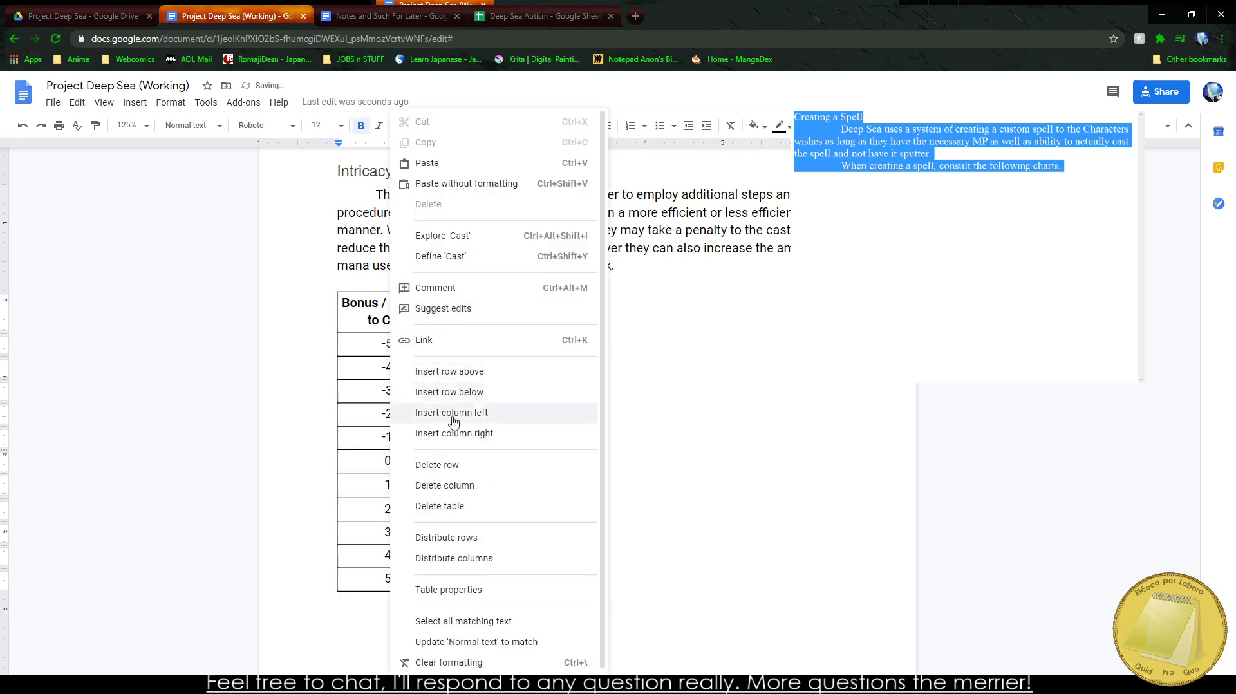
{"action": "left_click", "coordinate": [435, 589]}
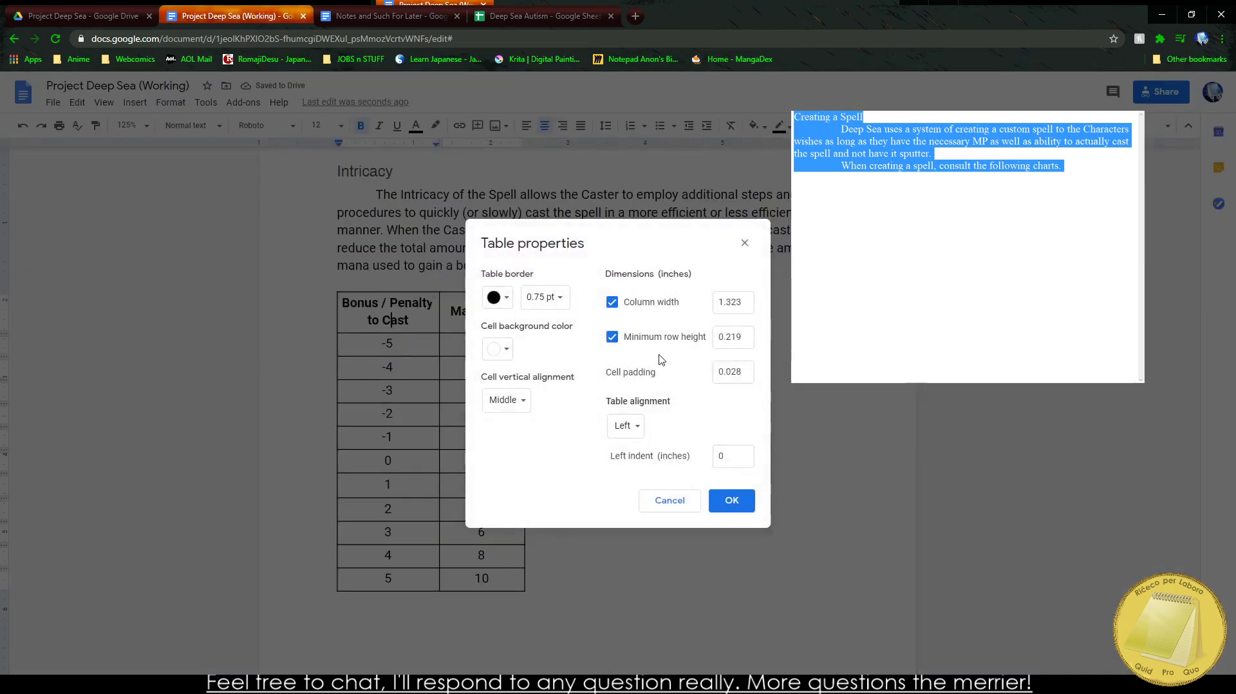
{"action": "double_click", "coordinate": [718, 304]}
{"action": "type", "text": "1.32"}
{"action": "key", "text": "Return"}
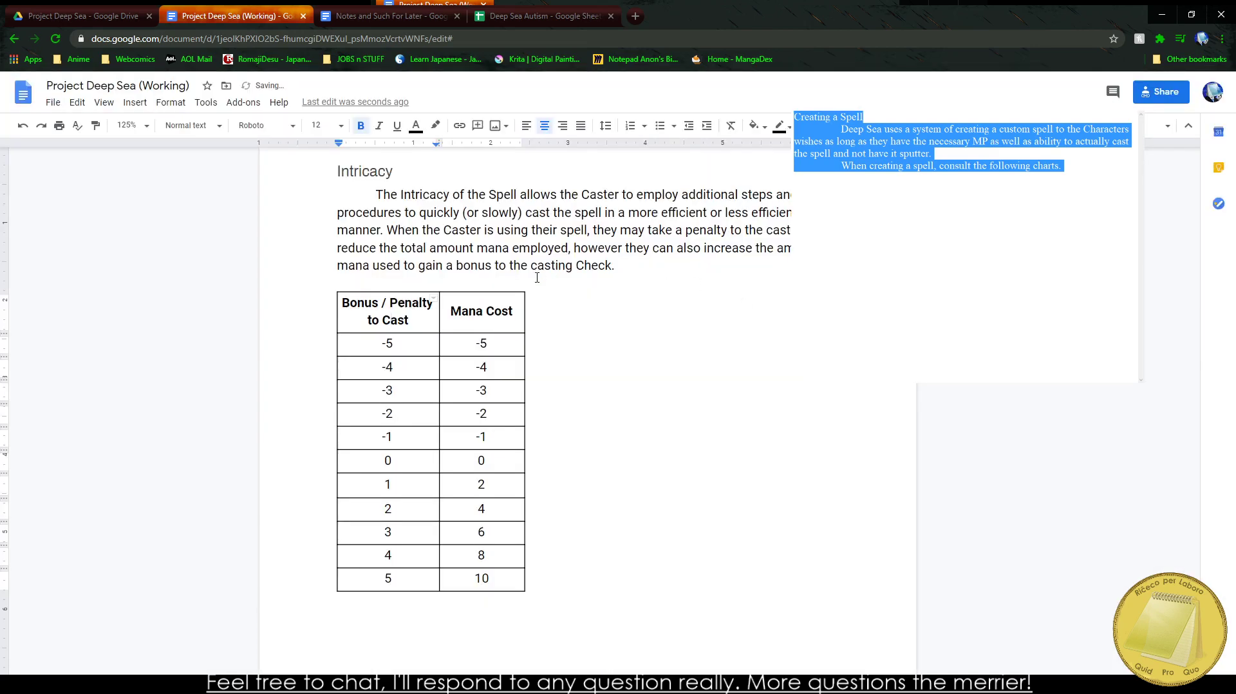
Step: Set the width of the whole "Mana Cost" column to 1.33 inches
{"action": "left_click_drag", "start_coordinate": [466, 312], "coordinate": [487, 579]}
{"action": "right_click", "coordinate": [489, 579]}
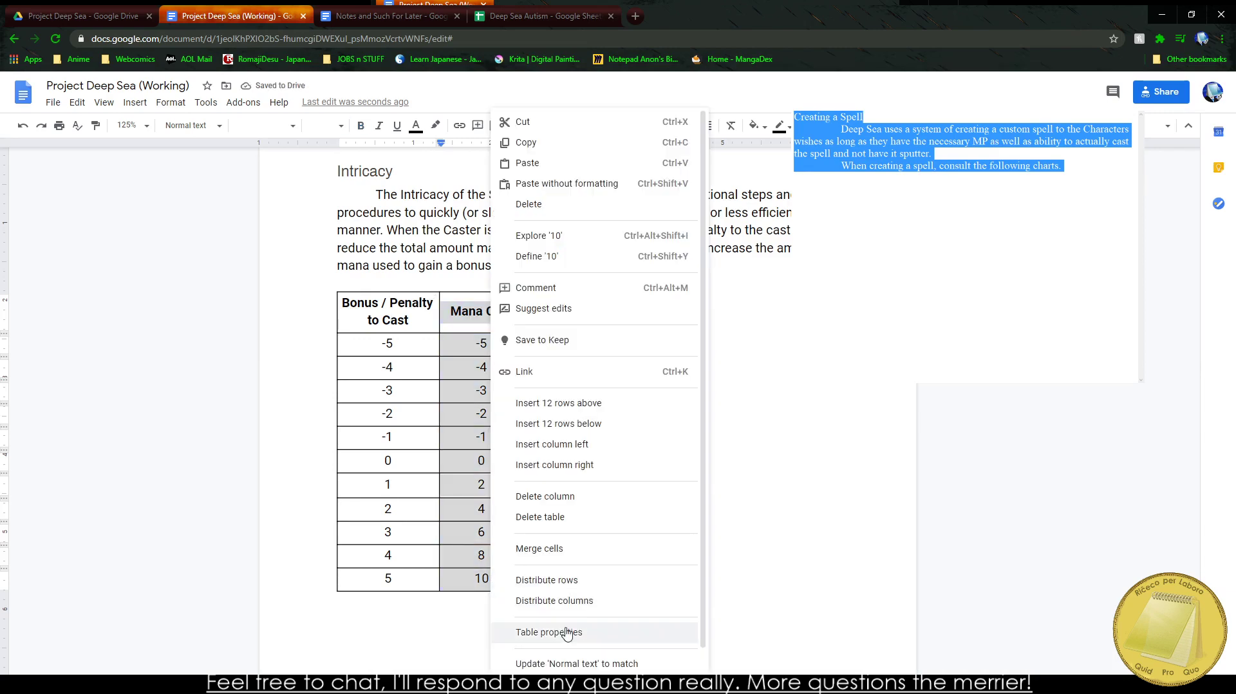
{"action": "left_click", "coordinate": [567, 634]}
{"action": "double_click", "coordinate": [724, 302]}
{"action": "type", "text": "1"}
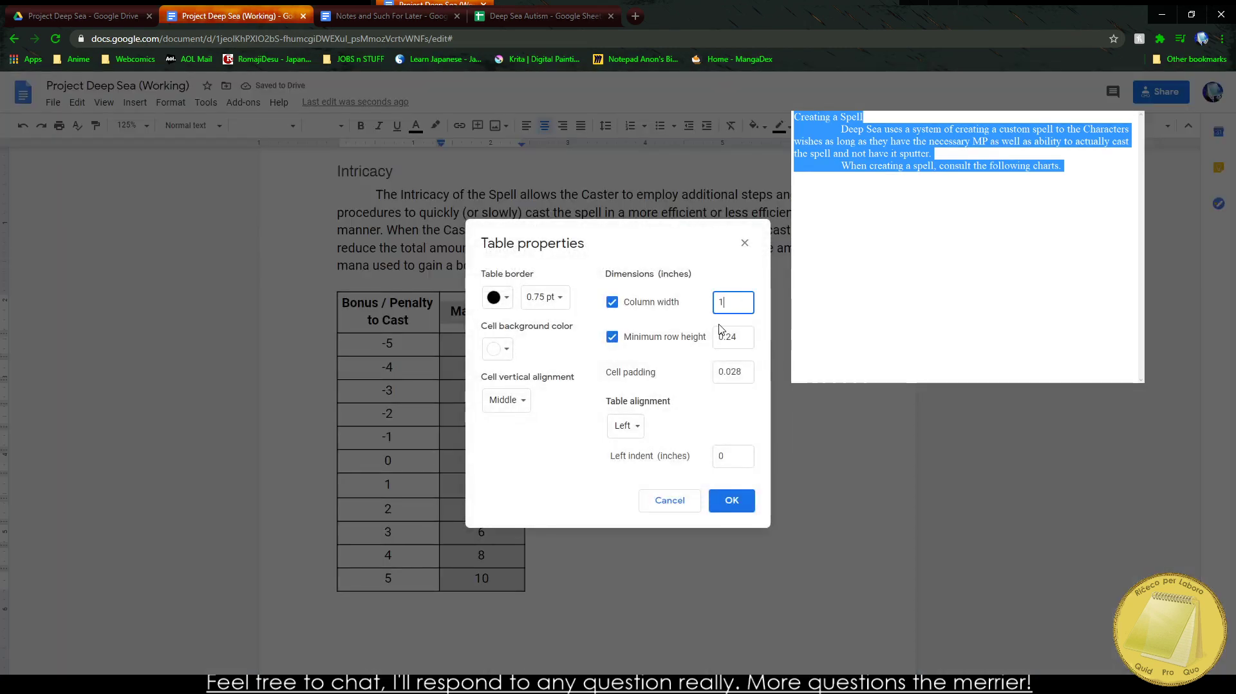
{"action": "type", "text": ".33"}
{"action": "key", "text": "Return"}
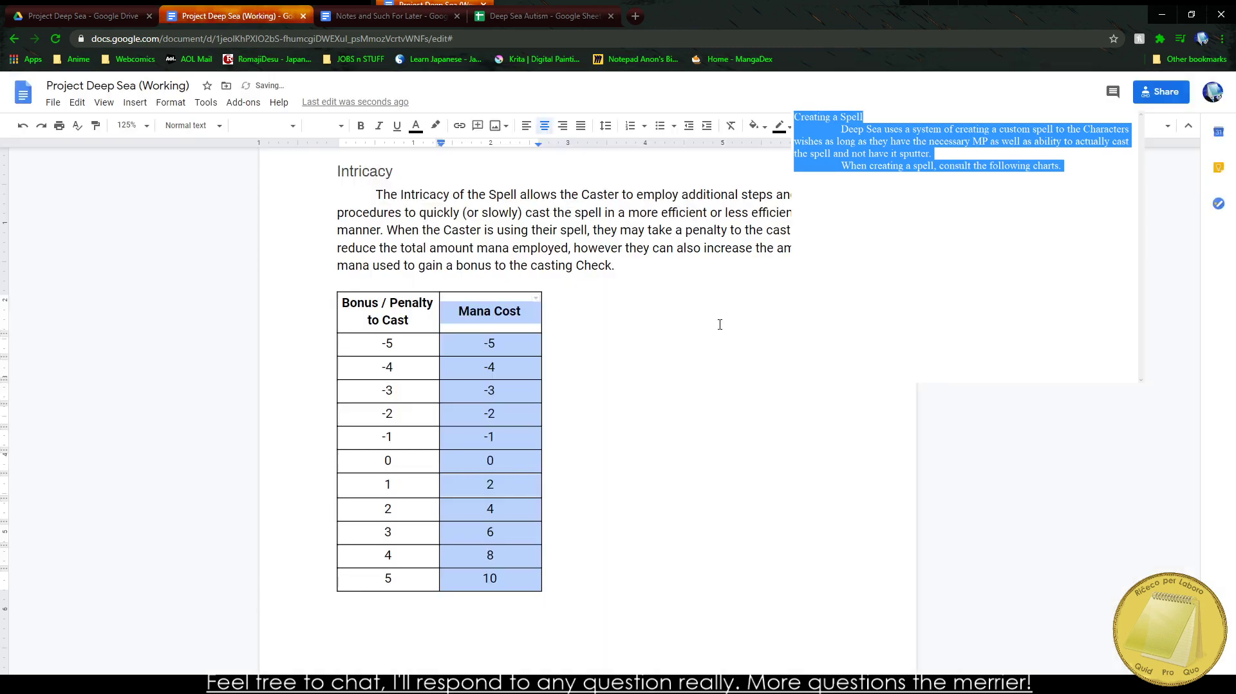
Step: Copy the Complexity (TN to Cast) and Maximum Mana table from Notes and Such For Later, and return to Project Deep Sea (Working)
{"action": "scroll", "coordinate": [490, 414], "scroll_direction": "down", "scroll_amount": 3}
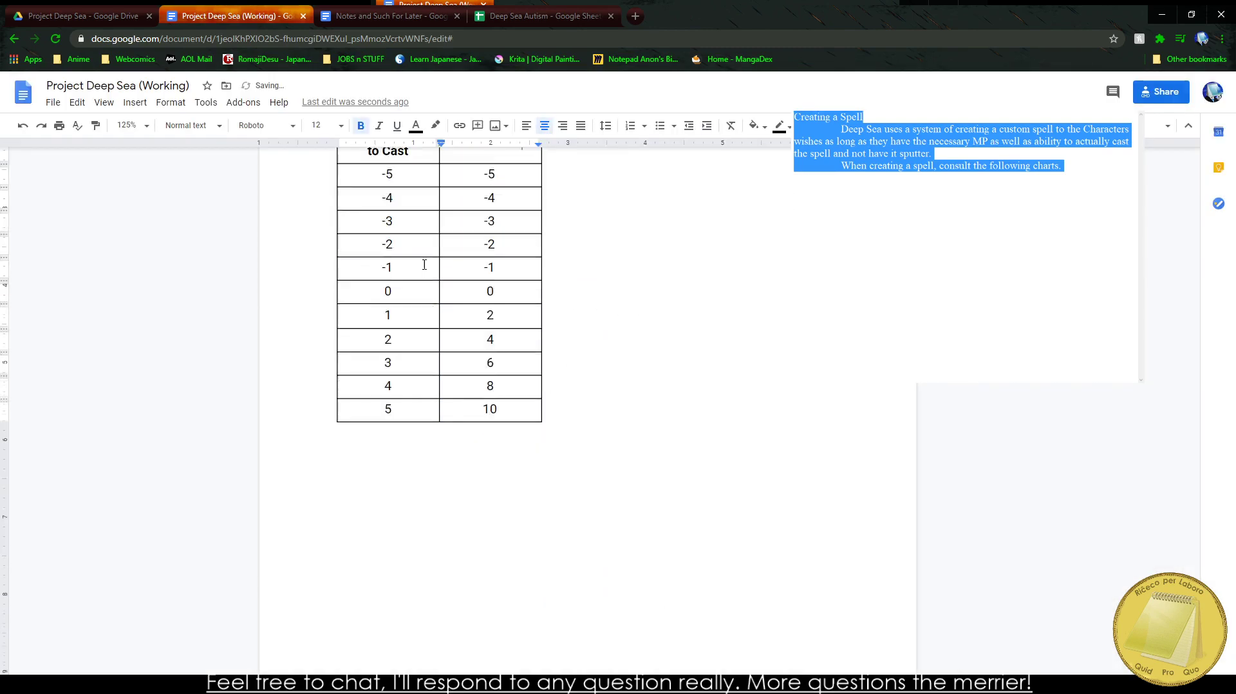
{"action": "left_click", "coordinate": [387, 15]}
{"action": "scroll", "coordinate": [451, 386], "scroll_direction": "down", "scroll_amount": 4}
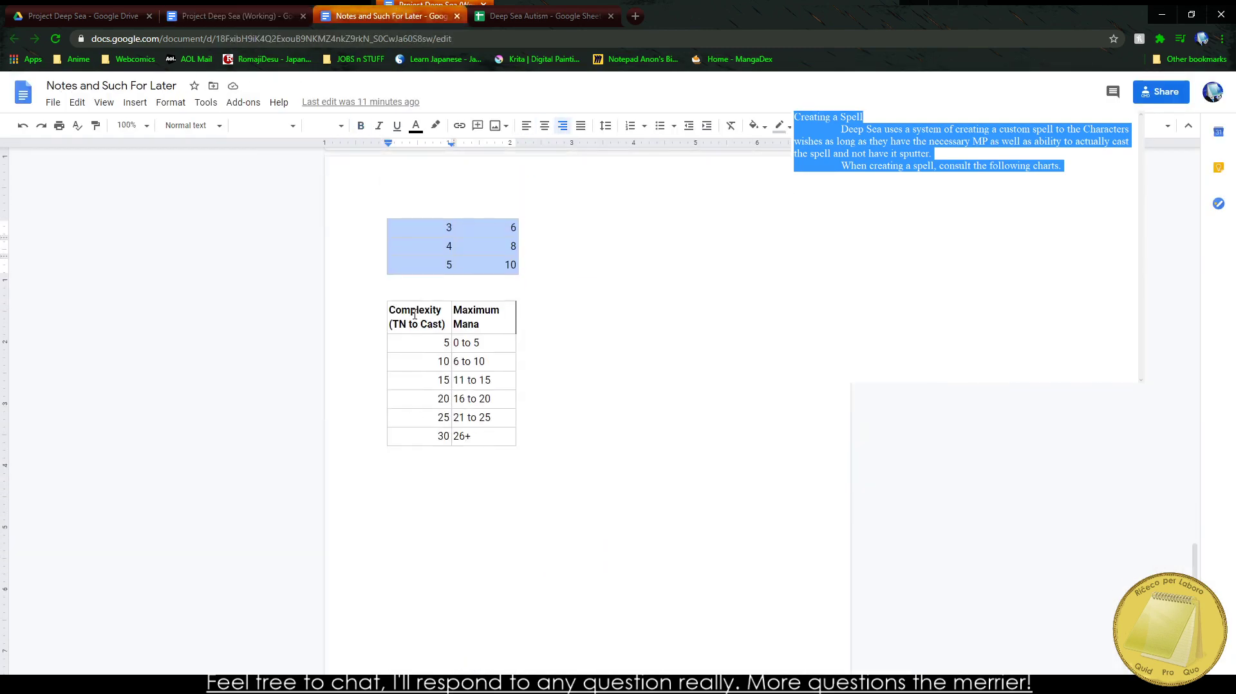
{"action": "left_click_drag", "start_coordinate": [393, 310], "coordinate": [475, 418]}
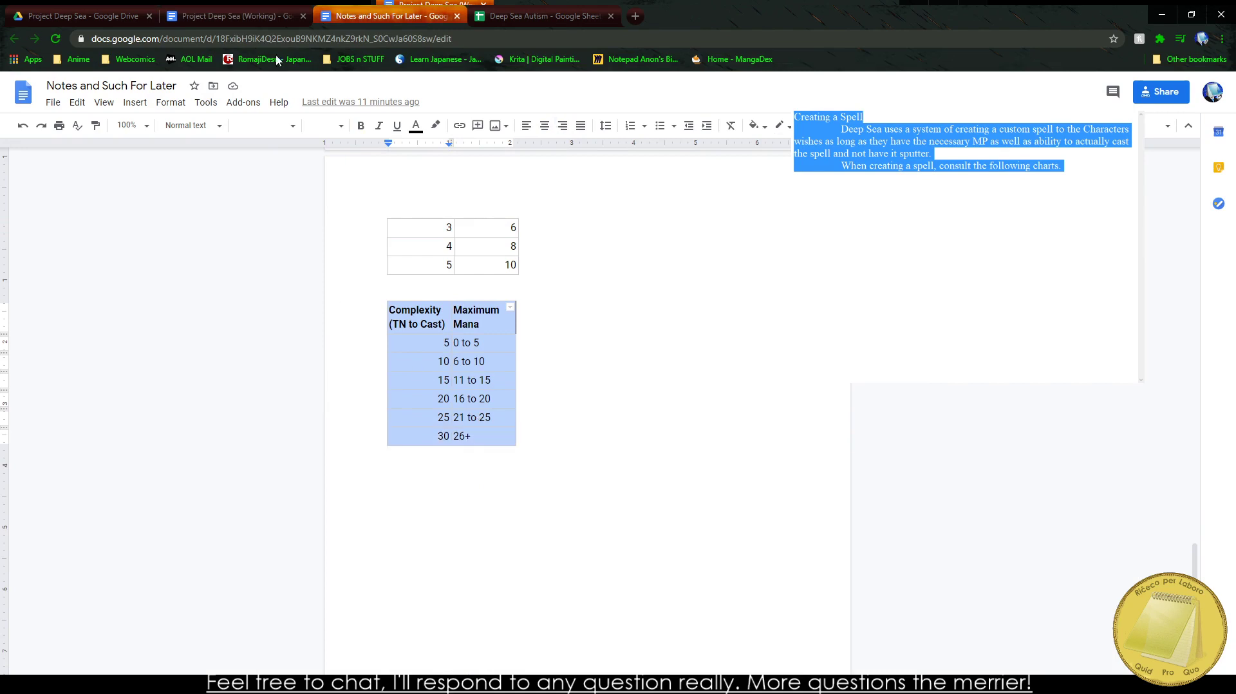
{"action": "left_click", "coordinate": [276, 16]}
Step: Add the title line "Complexity" below the Intricacy table
{"action": "left_click", "coordinate": [332, 476]}
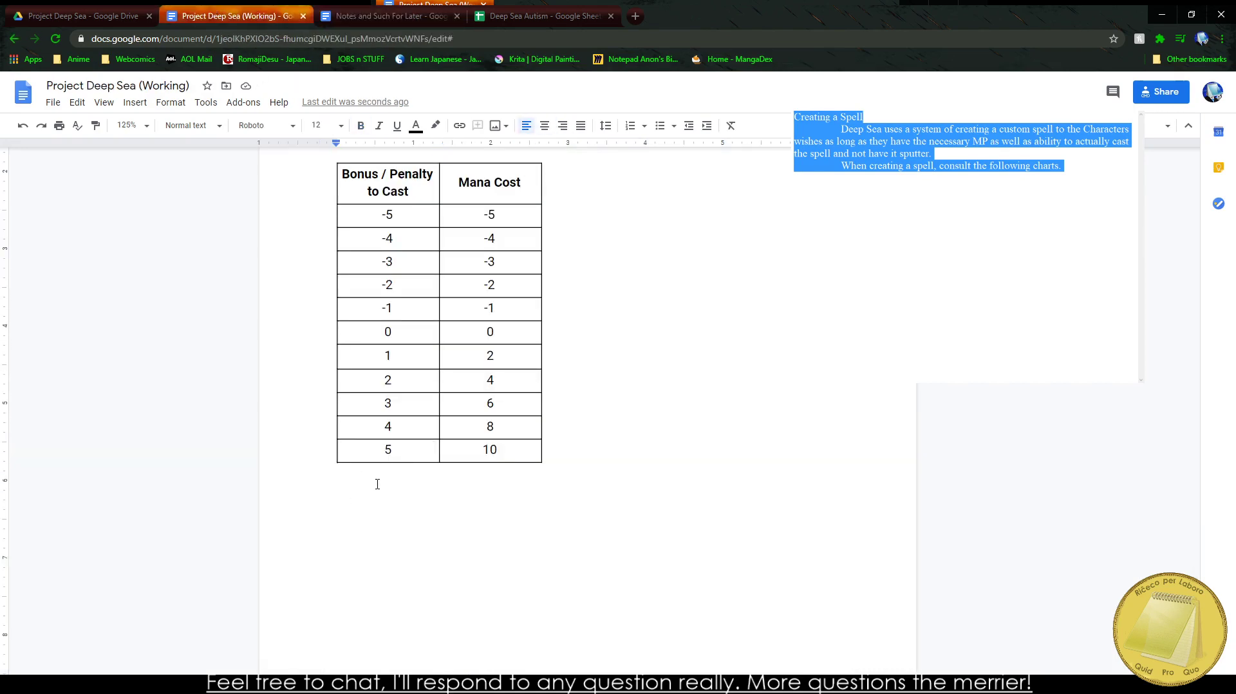
{"action": "type", "text": "Com"}
{"action": "key", "text": "BackSpace"}
{"action": "key", "text": "BackSpace"}
{"action": "type", "text": "omplexity"}
{"action": "key", "text": "Return"}
Step: Begin an indented paragraph under Complexity with "Once the Spell has been fully constructed, the"
{"action": "key", "text": "Tab"}
{"action": "type", "text": "On"}
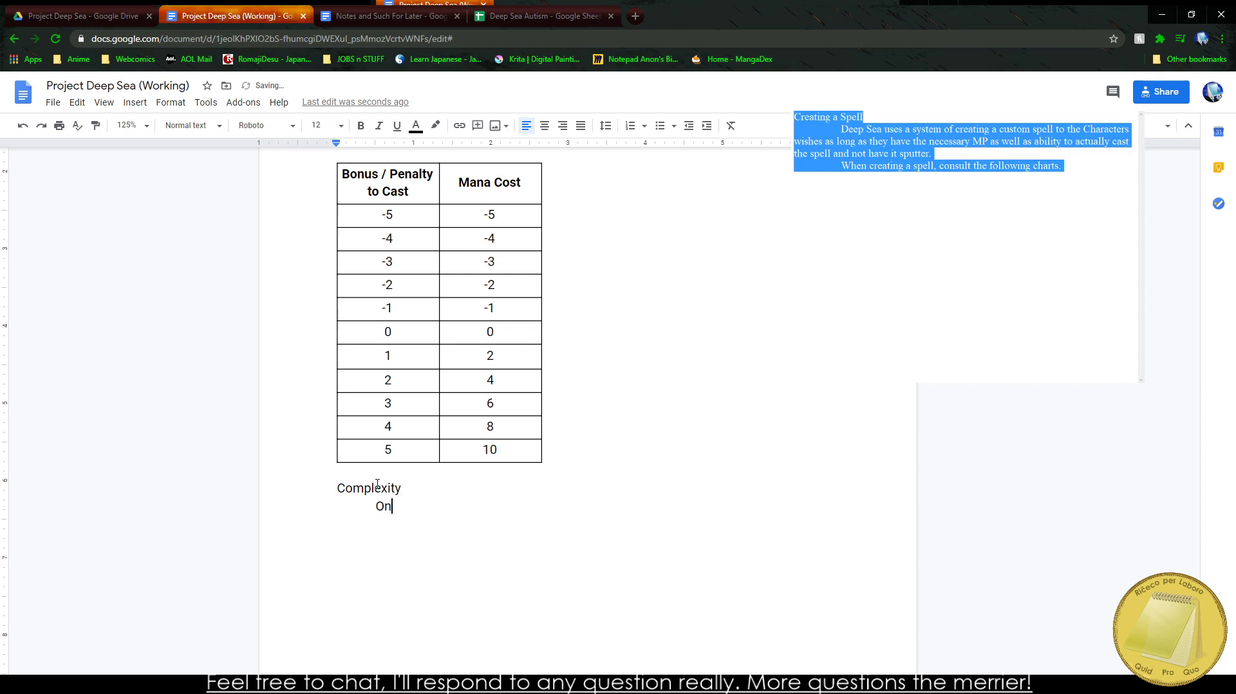
{"action": "type", "text": "ce the Spell has be"}
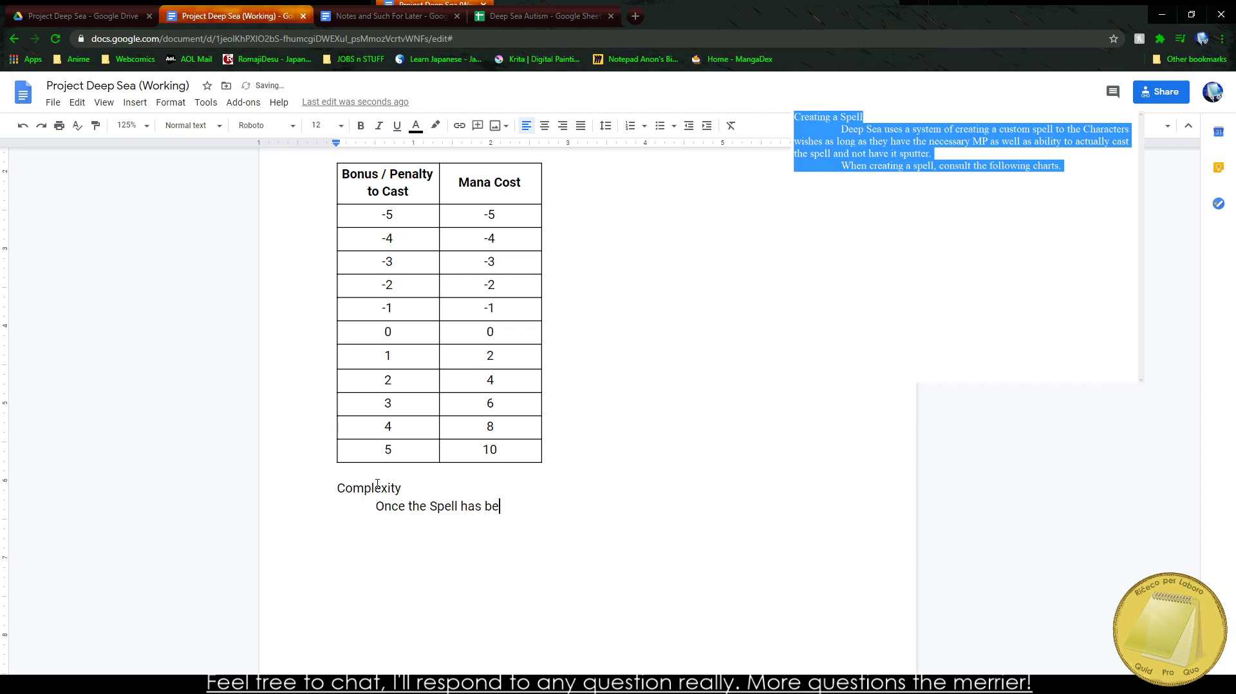
{"action": "type", "text": "en fully constructe"}
{"action": "key", "text": "BackSpace"}
{"action": "key", "text": "BackSpace"}
{"action": "type", "text": "ted, the "}
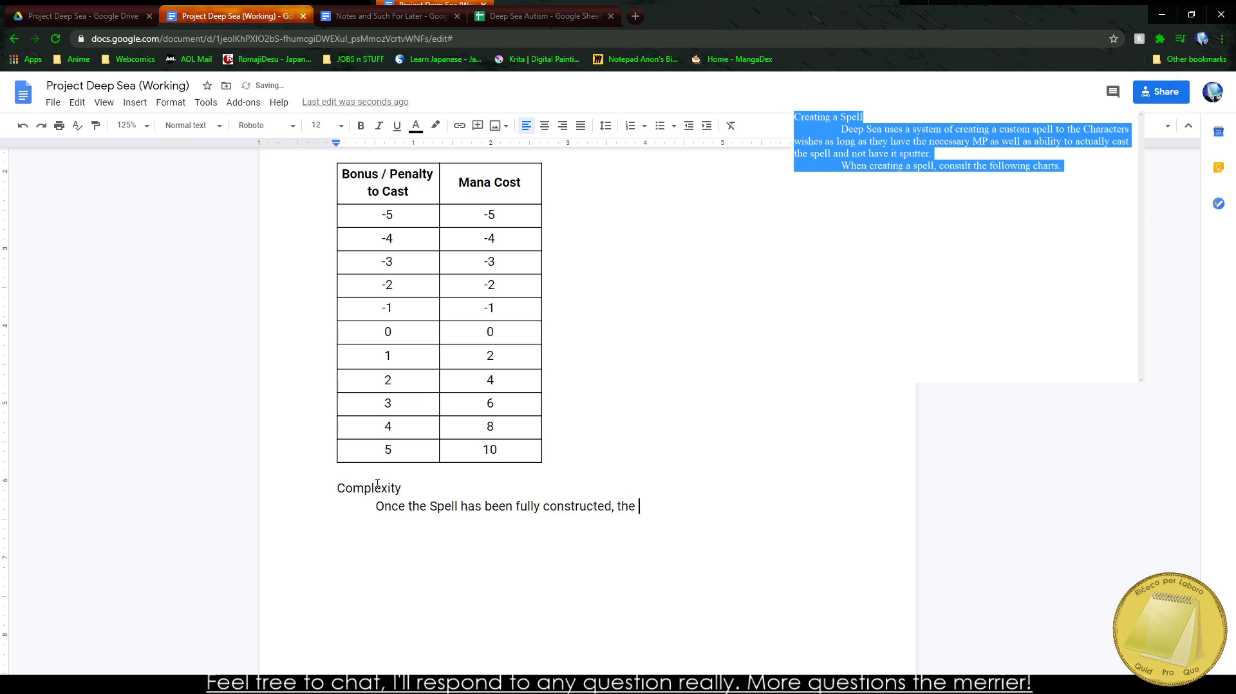
Step: Continue the Complexity paragraph with "Caster must make a SPI Check to successfully cast the Spell. This is"
{"action": "type", "text": "Caster must make"}
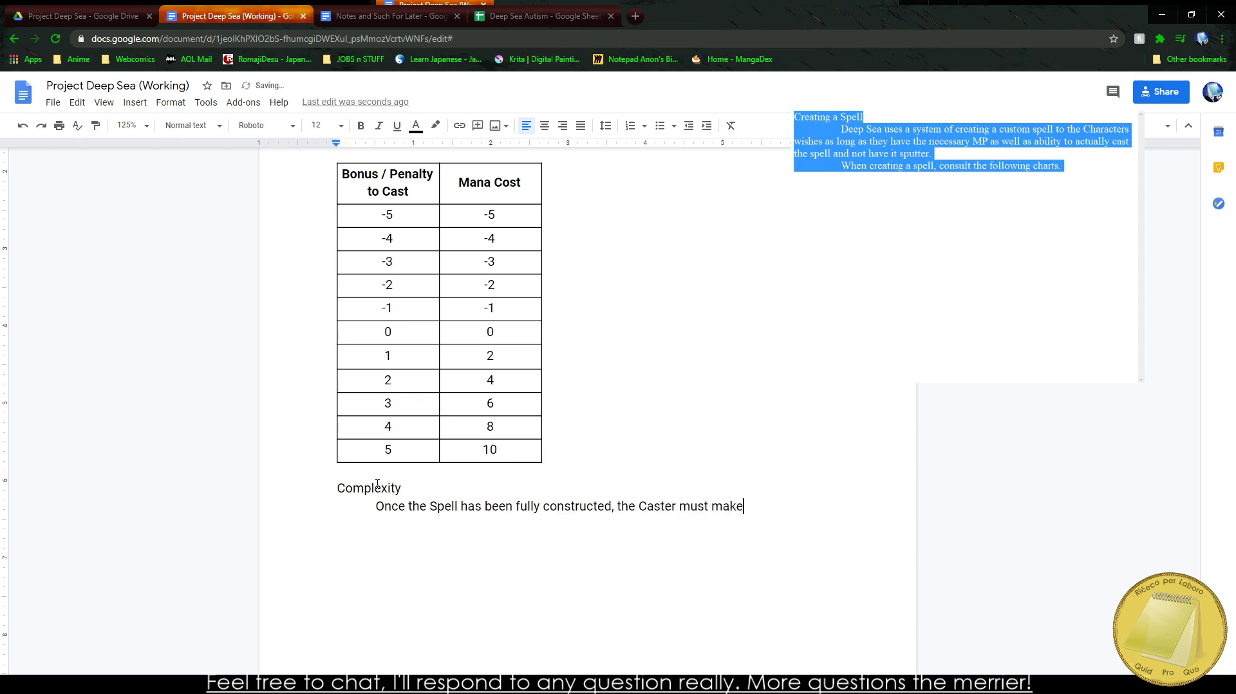
{"action": "type", "text": " a SPl Check to s"}
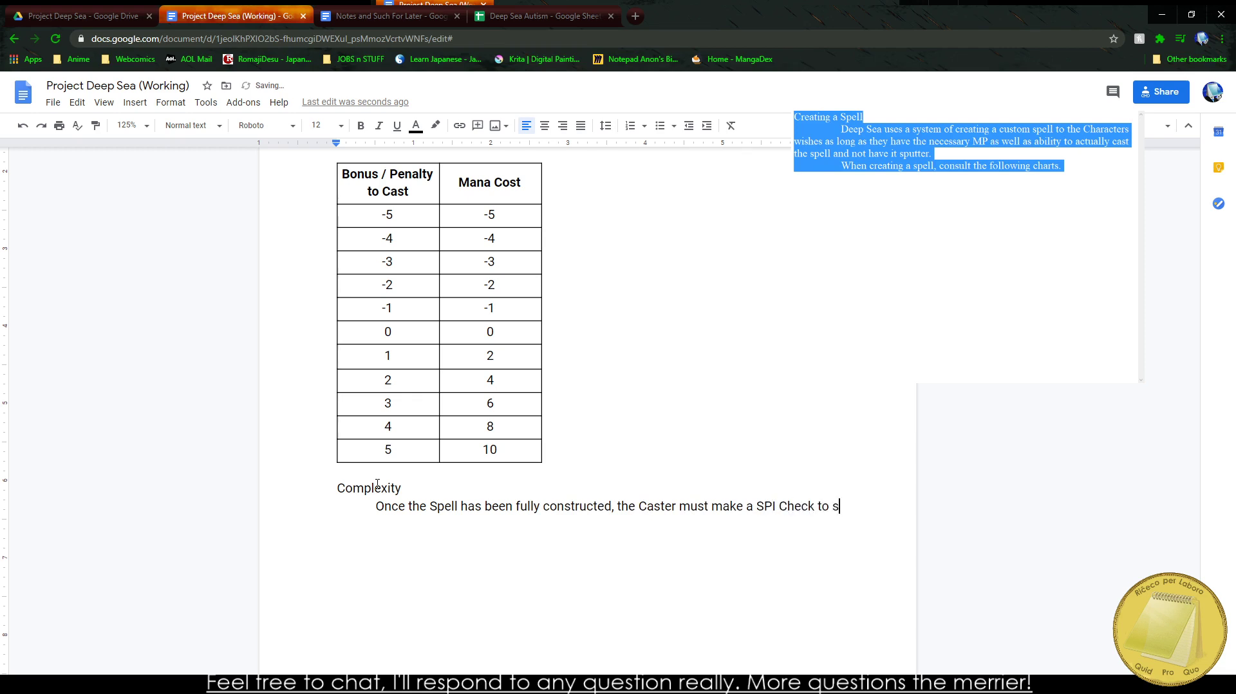
{"action": "type", "text": "uccessfully cas"}
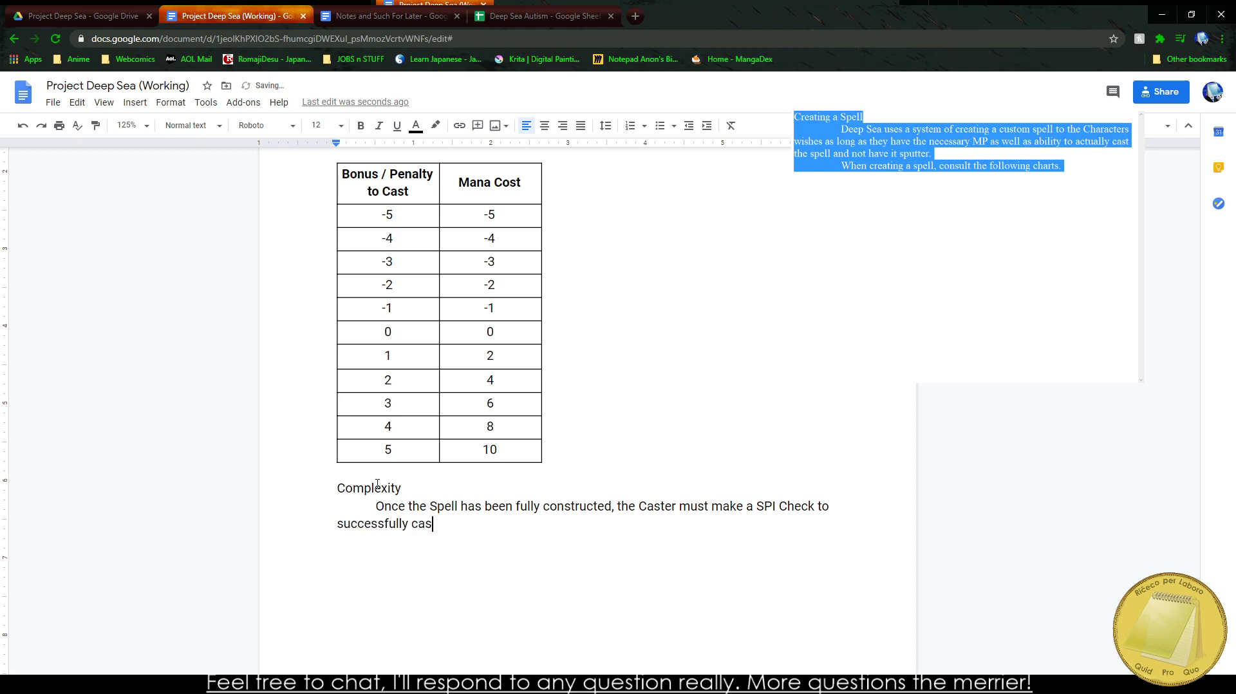
{"action": "key", "text": "BackSpace"}
{"action": "key", "text": "BackSpace"}
{"action": "type", "text": "ast the SPell."}
{"action": "key", "text": "BackSpace"}
{"action": "key", "text": "BackSpace"}
{"action": "key", "text": "BackSpace"}
{"action": "key", "text": "BackSpace"}
{"action": "key", "text": "BackSpace"}
{"action": "key", "text": "BackSpace"}
{"action": "type", "text": "pell. This is"}
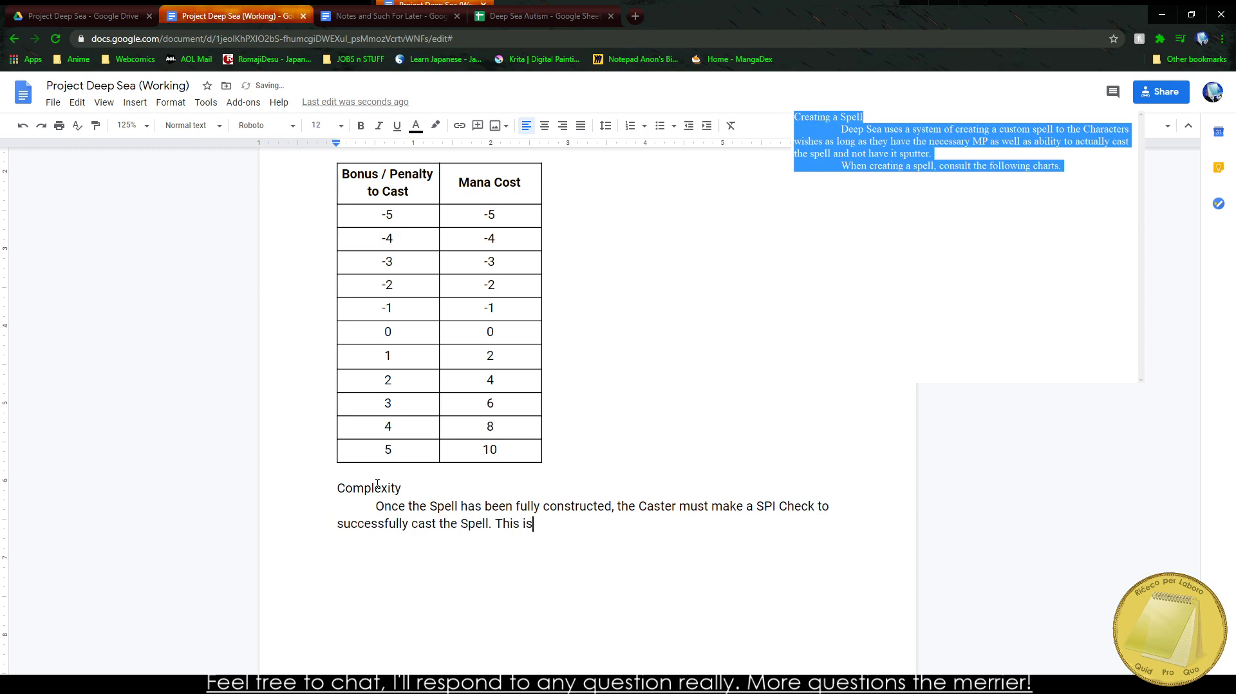
Step: Extend the second Complexity sentence with "referred to as “Complexity,” which raises as"
{"action": "type", "text": " referred to it as"}
{"action": "key", "text": "BackSpace"}
{"action": "key", "text": "BackSpace"}
{"action": "key", "text": "BackSpace"}
{"action": "key", "text": "BackSpace"}
{"action": "key", "text": "BackSpace"}
{"action": "key", "text": "BackSpace"}
{"action": "type", "text": "as \"Complexity\""}
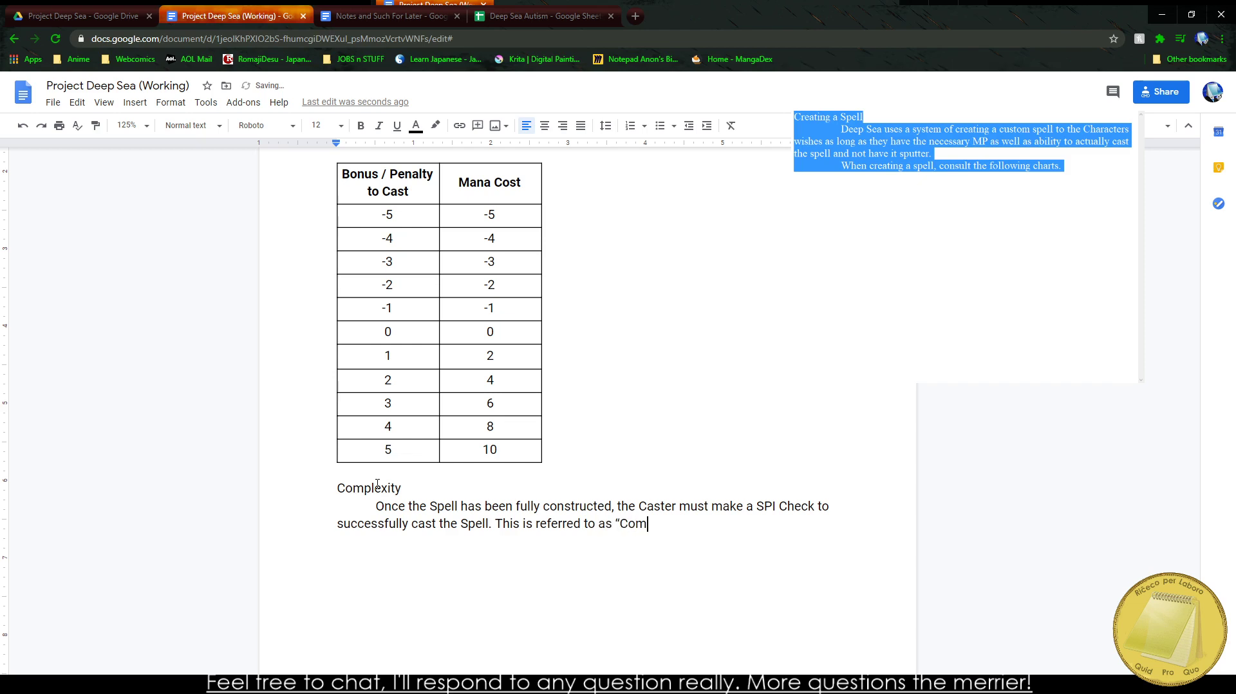
{"action": "key", "text": "BackSpace"}
{"action": "type", "text": ".\""}
{"action": "key", "text": "BackSpace"}
{"action": "key", "text": "BackSpace"}
{"action": "type", "text": "\" which raises as"}
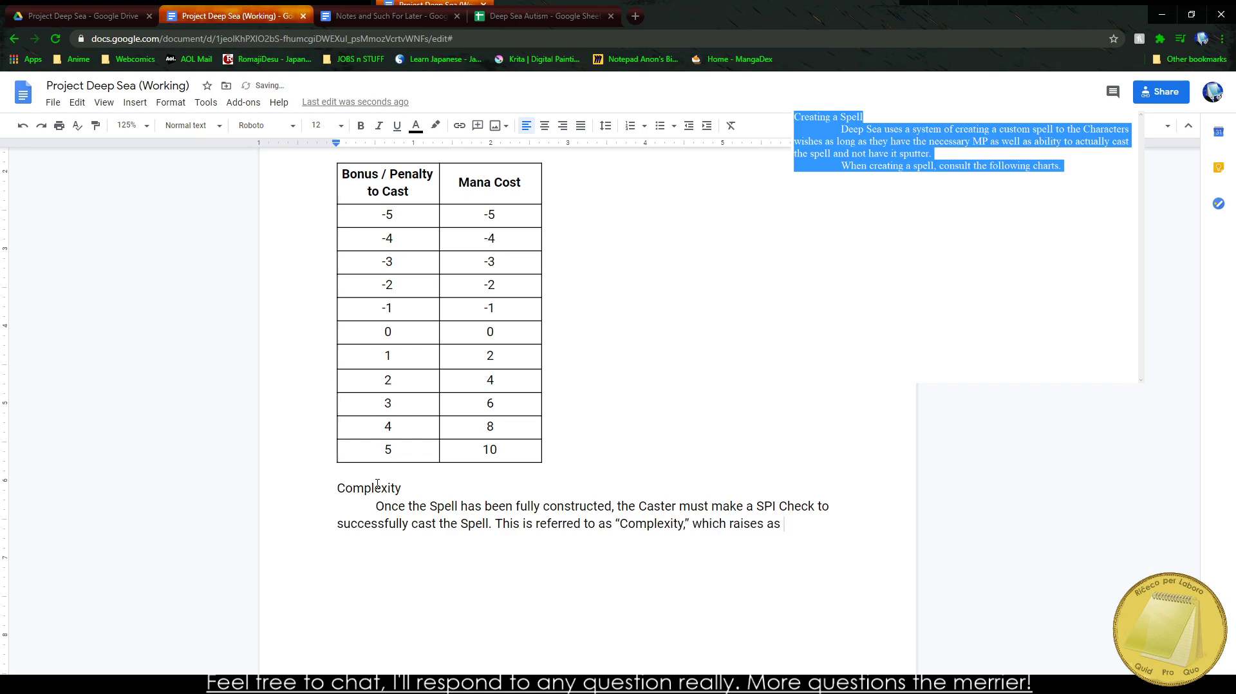
Step: Finish the Complexity sentence with "more MP is spent on the spell in total."
{"action": "type", "text": " more ma"}
{"action": "type", "text": "na is spent on"}
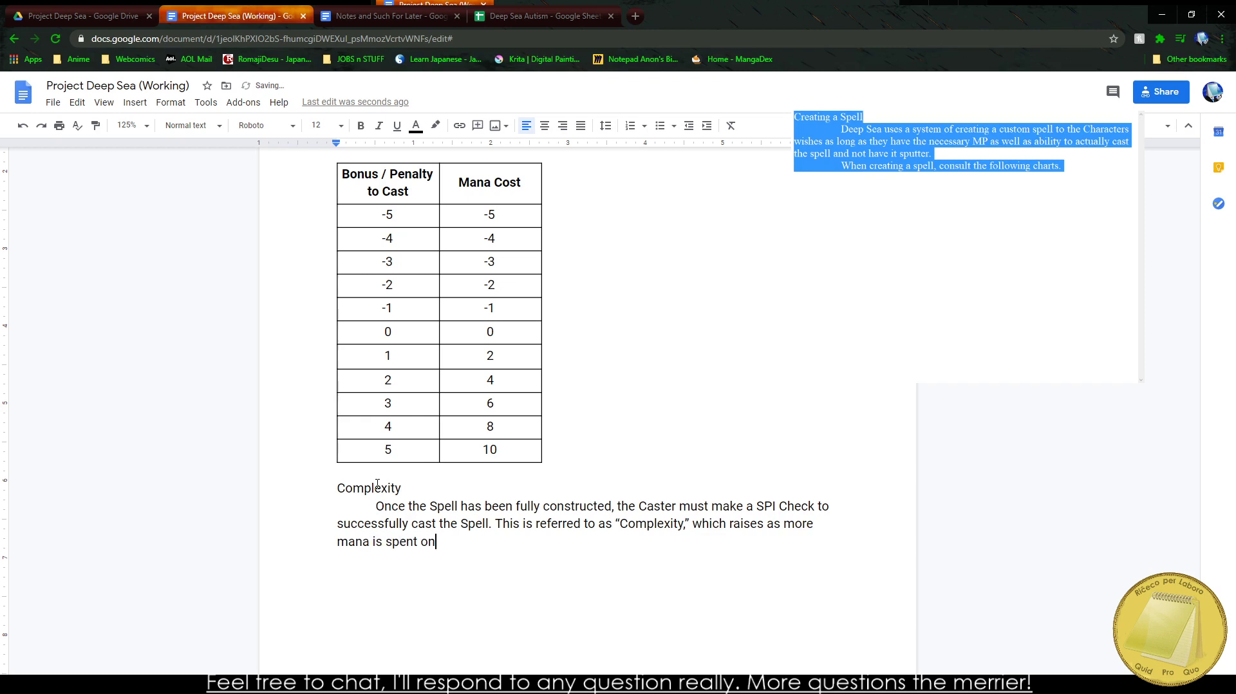
{"action": "key", "text": "BackSpace"}
{"action": "key", "text": "BackSpace"}
{"action": "key", "text": "BackSpace"}
{"action": "key", "text": "BackSpace"}
{"action": "key", "text": "BackSpace"}
{"action": "key", "text": "BackSpace"}
{"action": "key", "text": "BackSpace"}
{"action": "key", "text": "BackSpace"}
{"action": "key", "text": "BackSpace"}
{"action": "key", "text": "BackSpace"}
{"action": "key", "text": "BackSpace"}
{"action": "key", "text": "BackSpace"}
{"action": "key", "text": "BackSpace"}
{"action": "key", "text": "BackSpace"}
{"action": "key", "text": "BackSpace"}
{"action": "key", "text": "BackSpace"}
{"action": "key", "text": "BackSpace"}
{"action": "type", "text": "MP is spent o"}
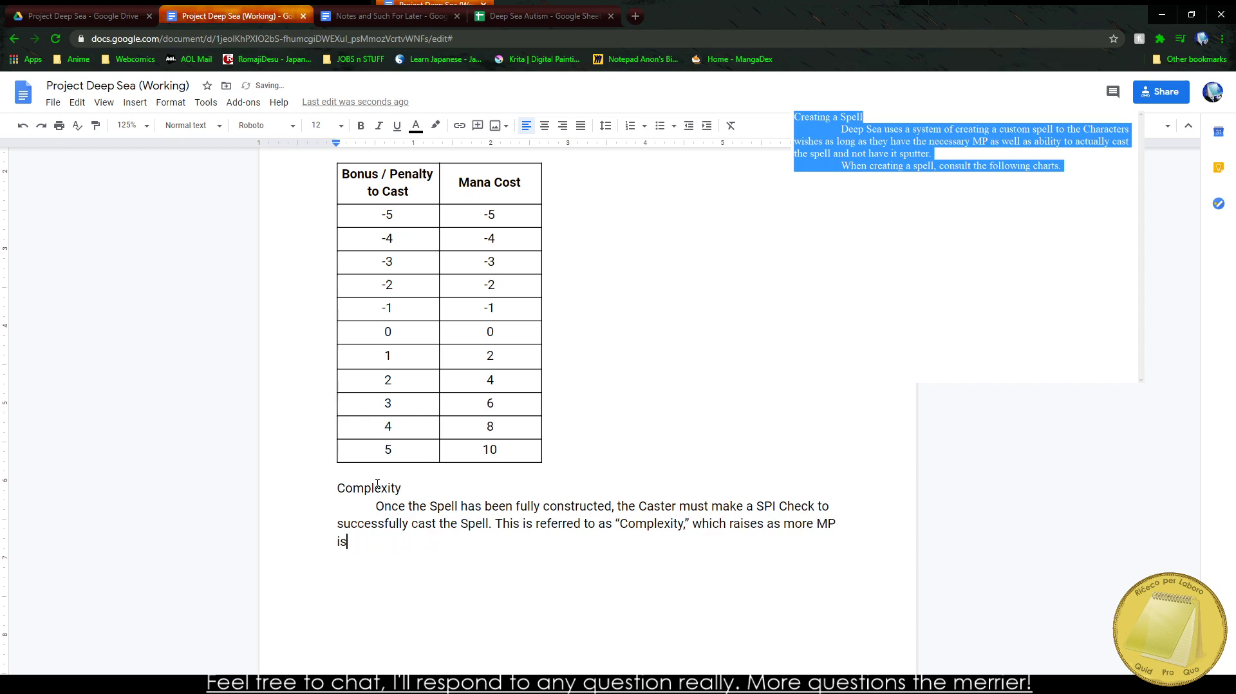
{"action": "type", "text": "n the spell in total."}
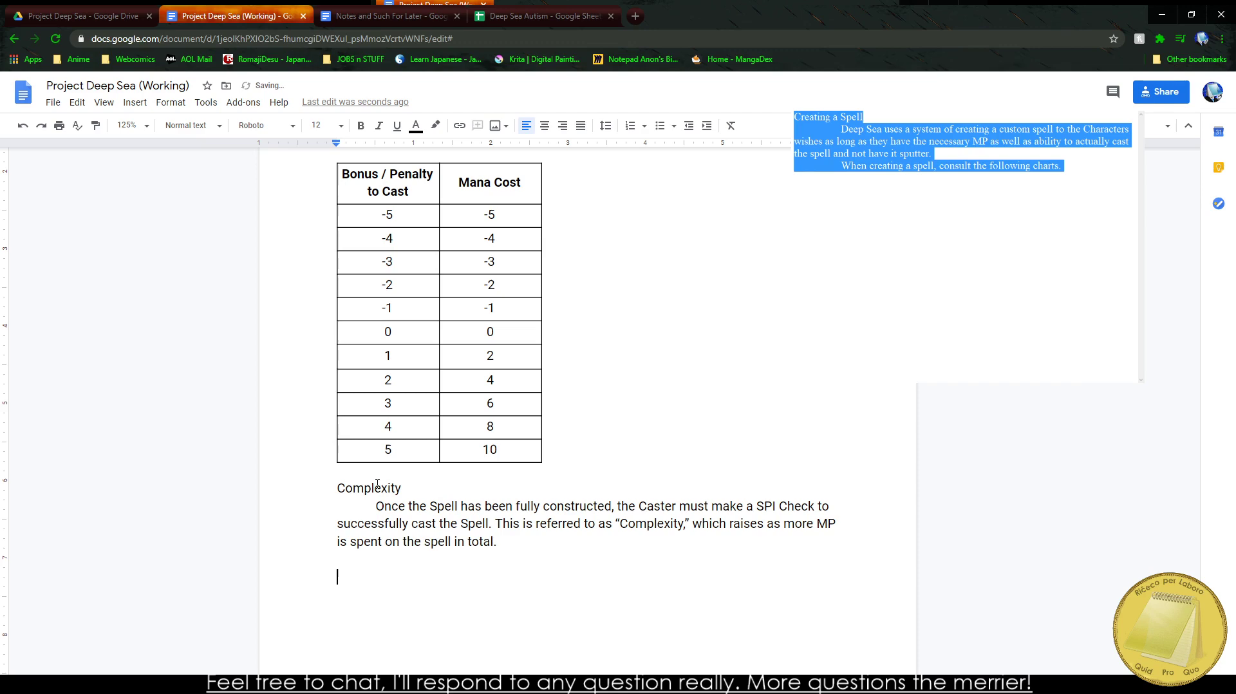
Step: Paste the copied Complexity and Maximum Mana table below the paragraph and remove the extra blank line above it
{"action": "type", "text": "Complexity (TN to Cast)\tMaximum Mana 5\t0 to 5 10\t6 to 10 15\t11 to 15 20\t16 to 20 25\t21 to 25 30\t26+"}
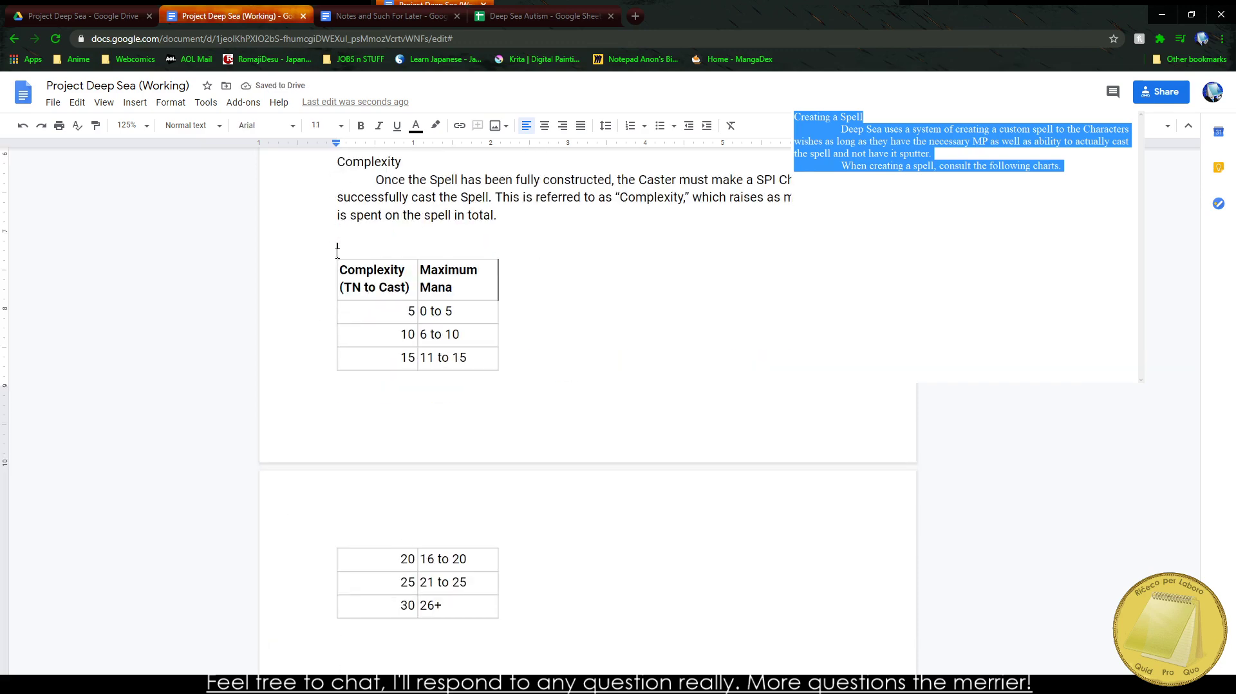
{"action": "key", "text": "Delete"}
Step: Insert a page break before the Complexity title so that its text and table start on a new page
{"action": "scroll", "coordinate": [334, 253], "scroll_direction": "up", "scroll_amount": 10}
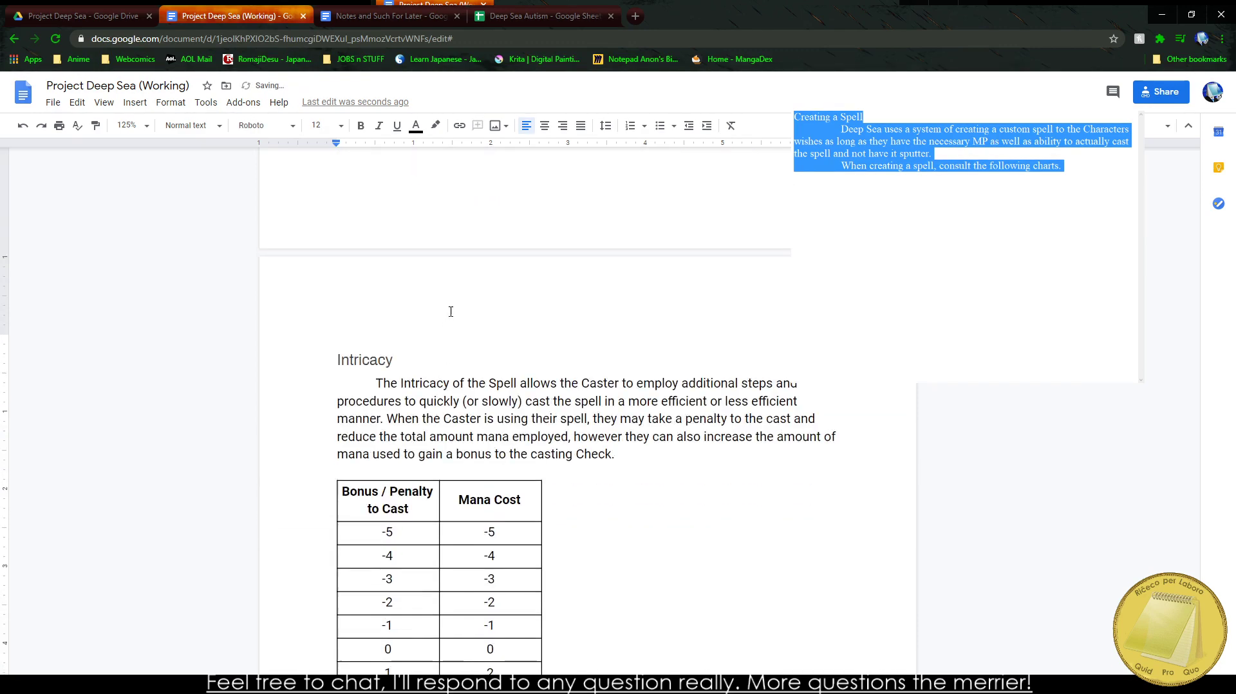
{"action": "scroll", "coordinate": [382, 587], "scroll_direction": "down", "scroll_amount": 2}
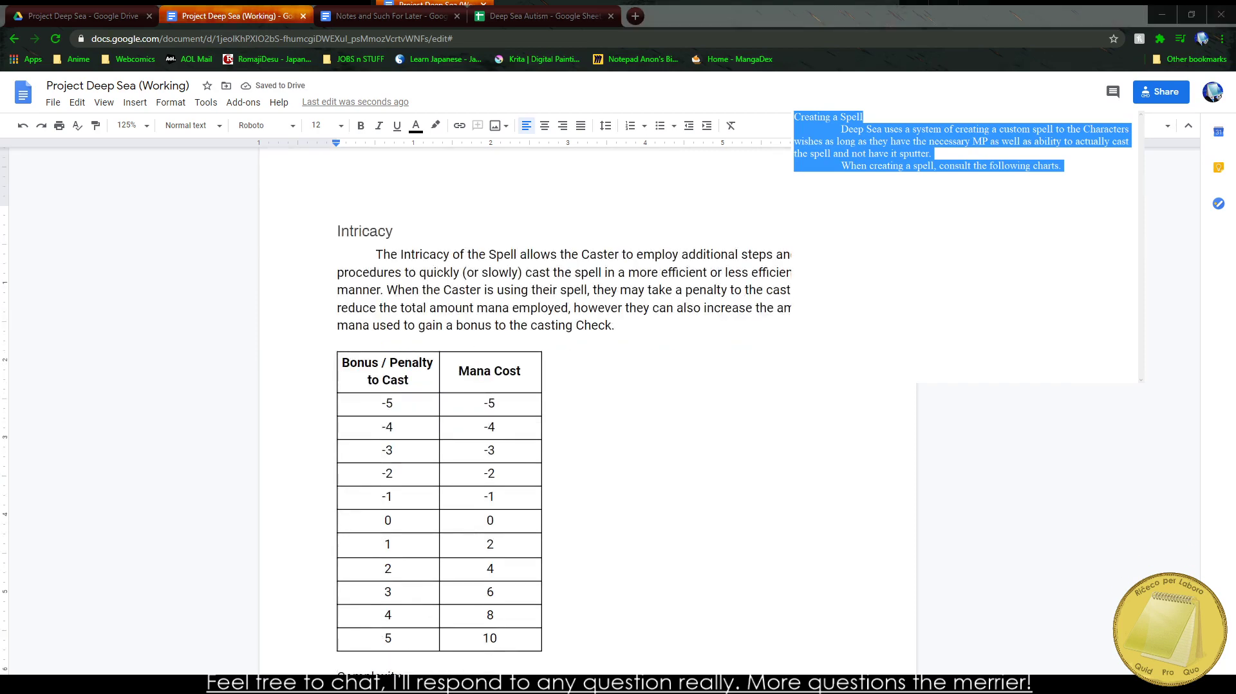
{"action": "scroll", "coordinate": [355, 564], "scroll_direction": "down", "scroll_amount": 5}
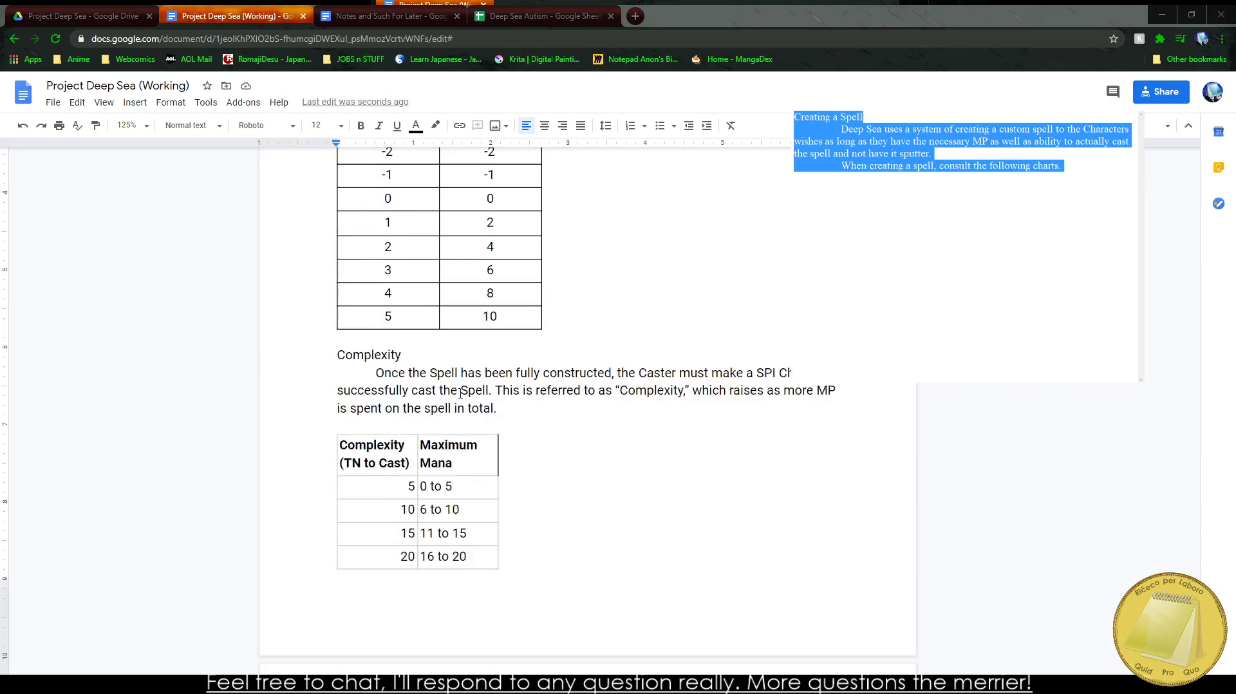
{"action": "left_click", "coordinate": [335, 356]}
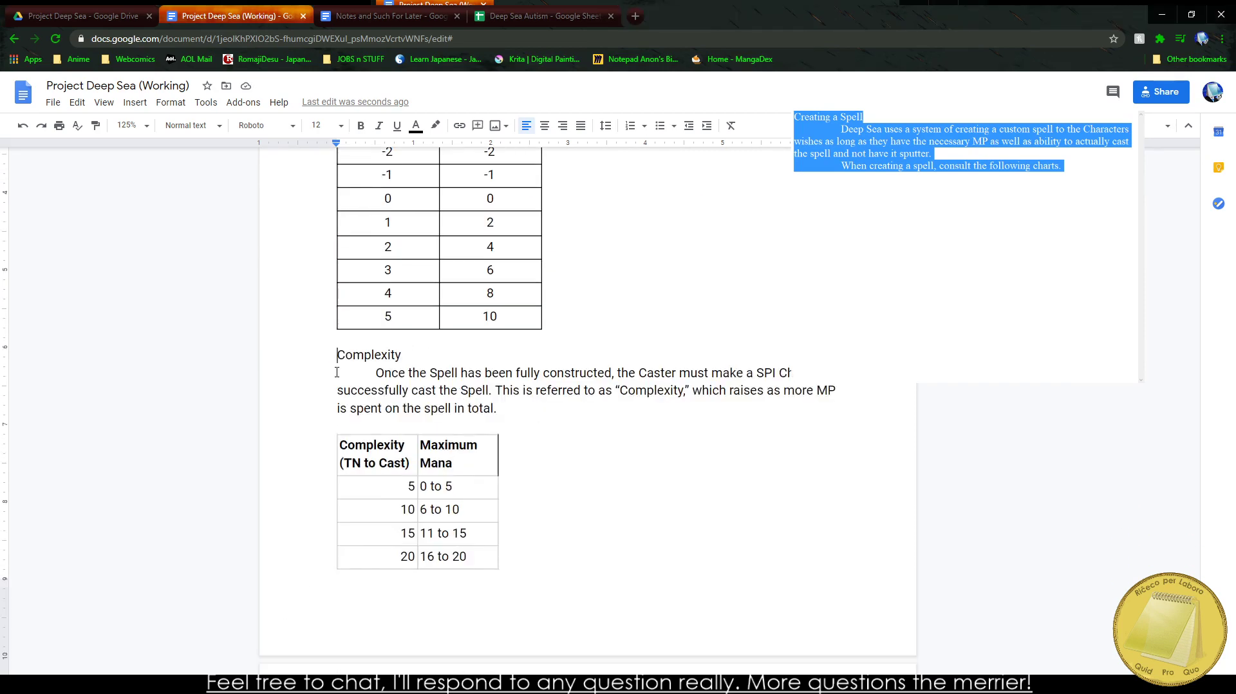
{"action": "key", "text": "ctrl+Return"}
{"action": "scroll", "coordinate": [335, 374], "scroll_direction": "down", "scroll_amount": 9}
{"action": "scroll", "coordinate": [370, 329], "scroll_direction": "up", "scroll_amount": 8}
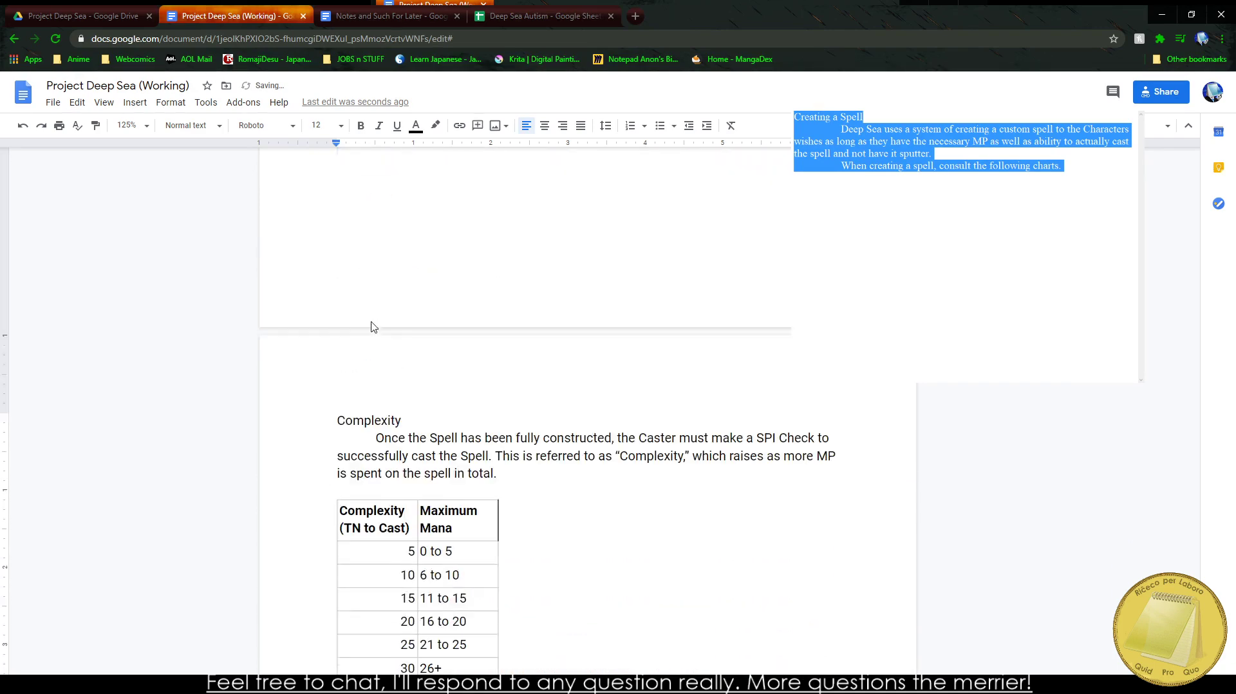
Step: Remove the page break and extra blank line between the Radius table and the Duration heading
{"action": "scroll", "coordinate": [371, 327], "scroll_direction": "up", "scroll_amount": 15}
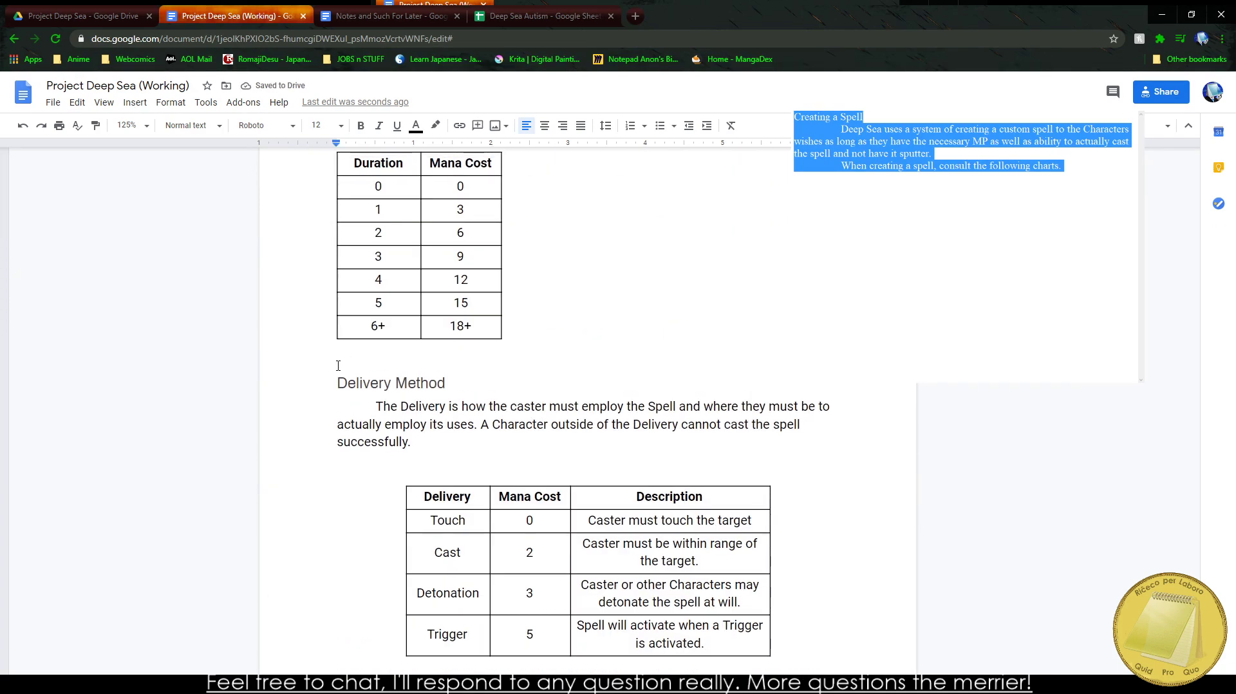
{"action": "left_click", "coordinate": [338, 366]}
{"action": "scroll", "coordinate": [336, 450], "scroll_direction": "up", "scroll_amount": 10}
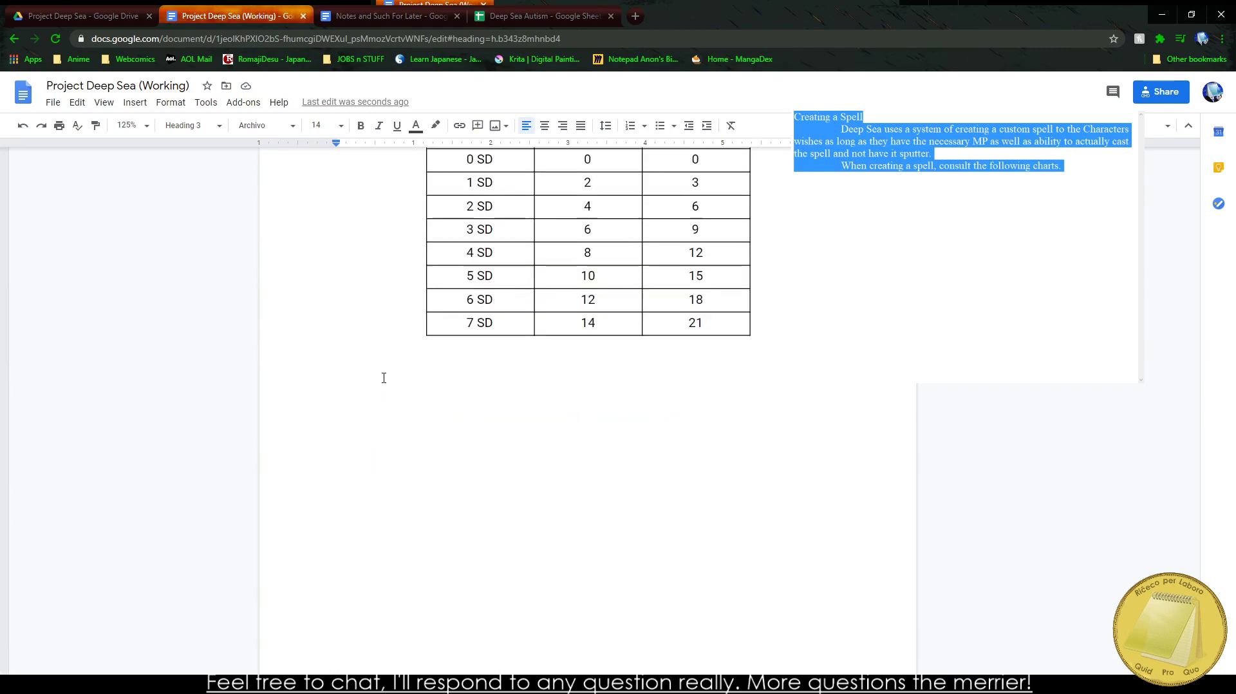
{"action": "scroll", "coordinate": [384, 378], "scroll_direction": "up", "scroll_amount": 6}
{"action": "scroll", "coordinate": [383, 373], "scroll_direction": "down", "scroll_amount": 7}
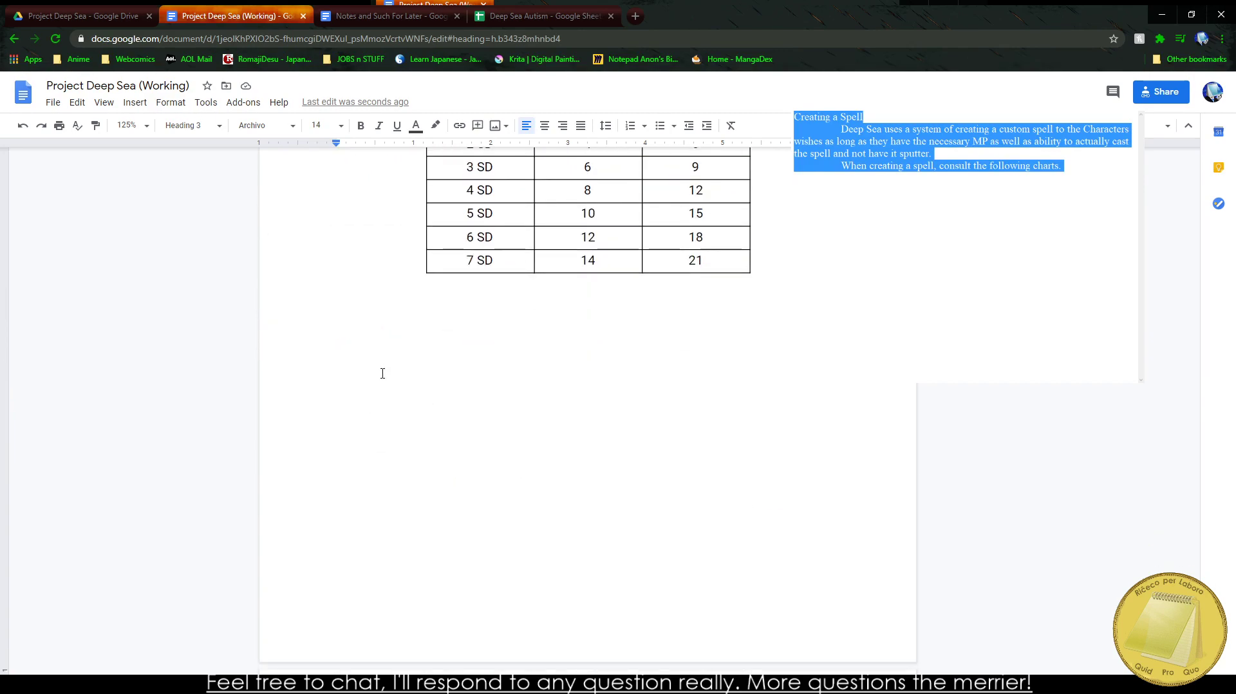
{"action": "left_click", "coordinate": [382, 373]}
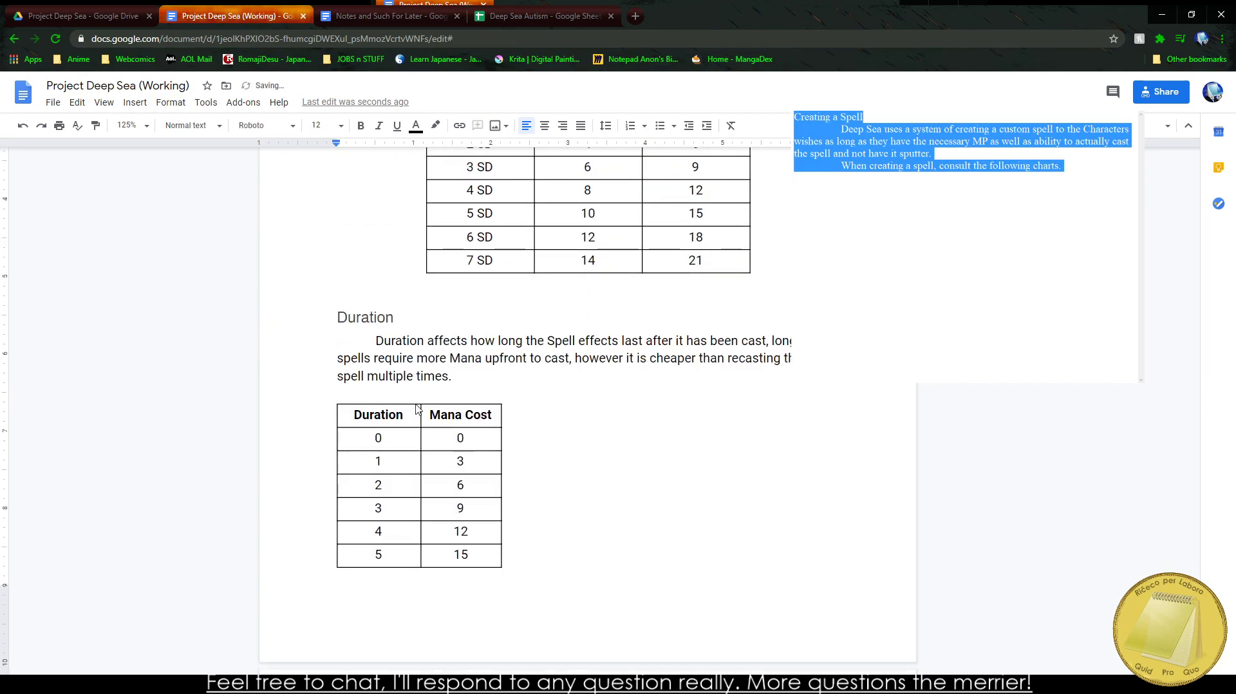
{"action": "key", "text": "Delete"}
Step: Try placing the Intricacy section directly below the Delivery Method table, and restore the page break before its heading
{"action": "scroll", "coordinate": [417, 404], "scroll_direction": "down", "scroll_amount": 4}
{"action": "scroll", "coordinate": [417, 404], "scroll_direction": "down", "scroll_amount": 12}
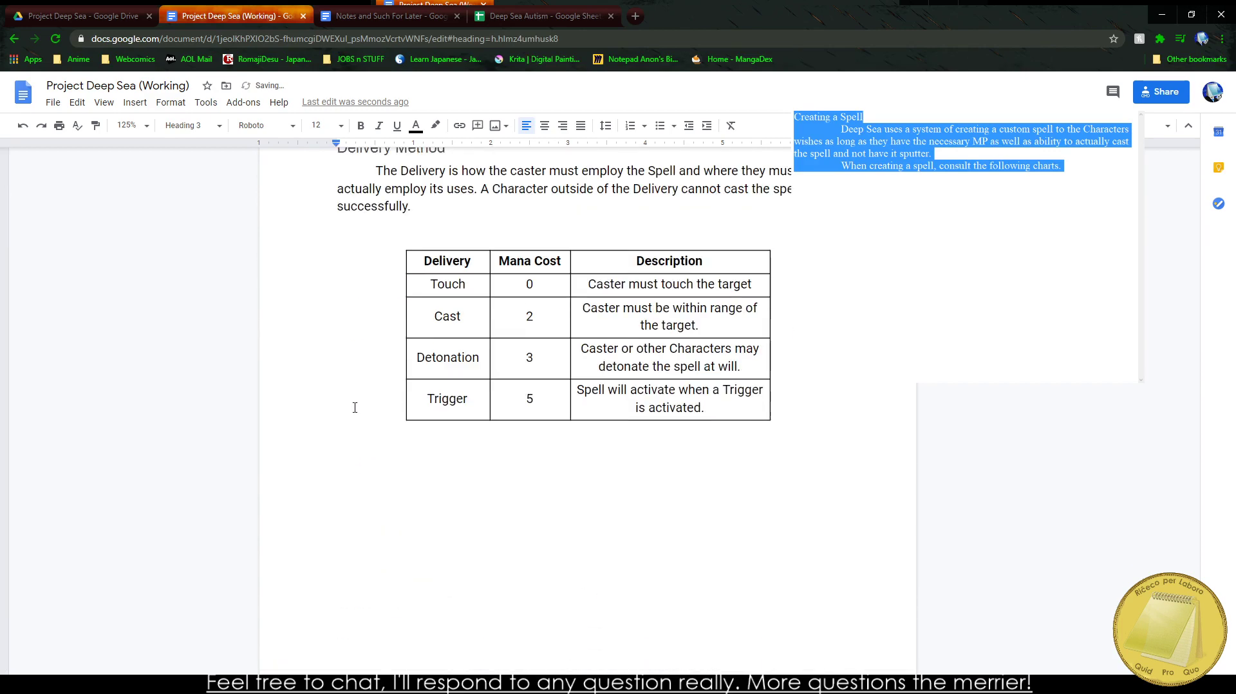
{"action": "left_click", "coordinate": [455, 394]}
{"action": "key", "text": "Delete"}
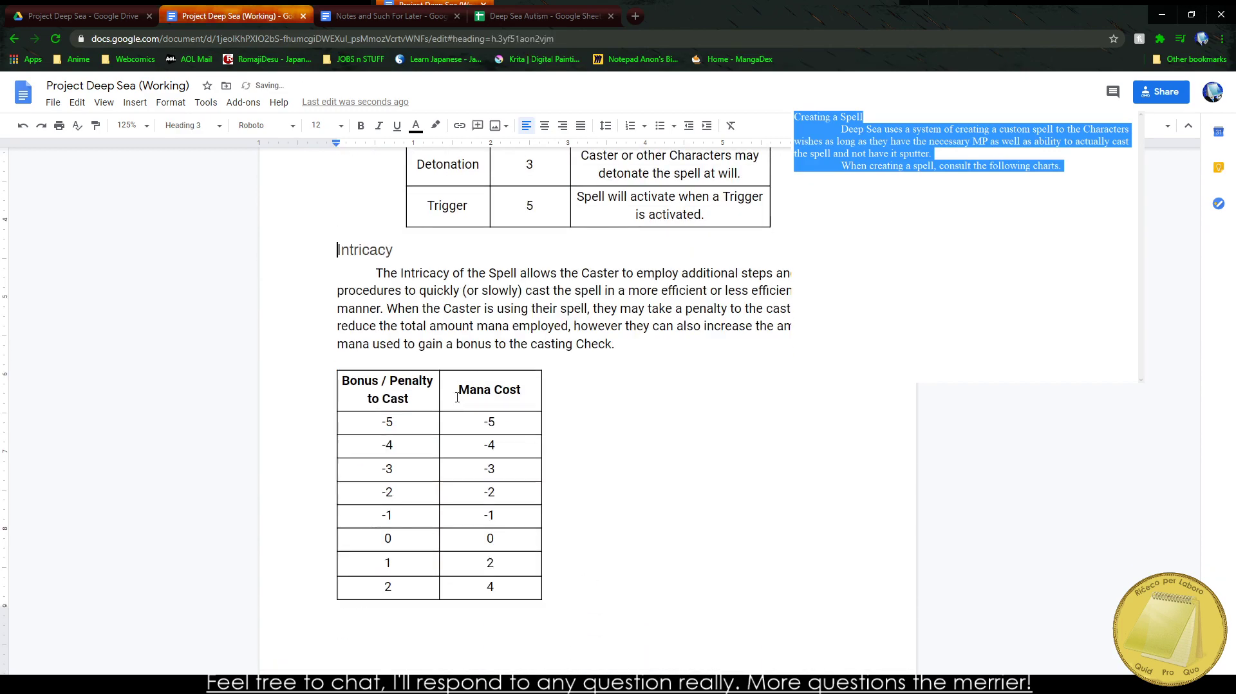
{"action": "scroll", "coordinate": [461, 385], "scroll_direction": "down", "scroll_amount": 5}
{"action": "scroll", "coordinate": [462, 385], "scroll_direction": "up", "scroll_amount": 10}
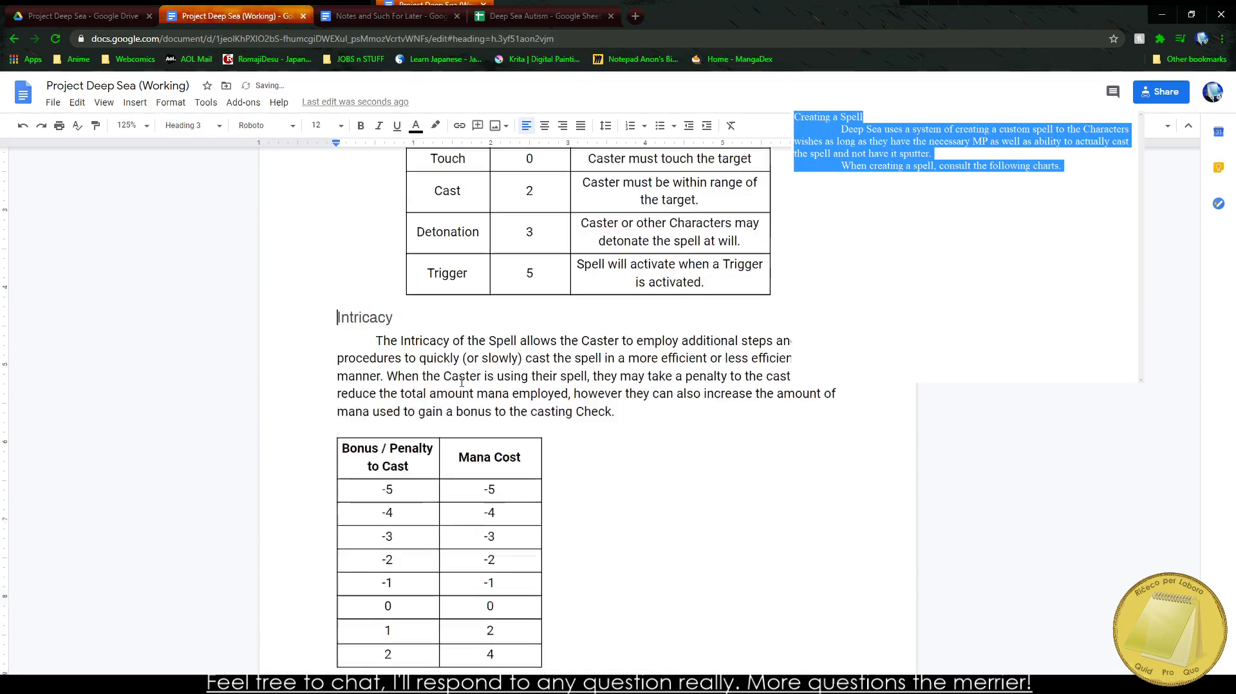
{"action": "key", "text": "ctrl+Return"}
Step: Review the page layout of the spell sections from Potency through Intricacy, checking where headings and tables fall
{"action": "scroll", "coordinate": [461, 382], "scroll_direction": "down", "scroll_amount": 12}
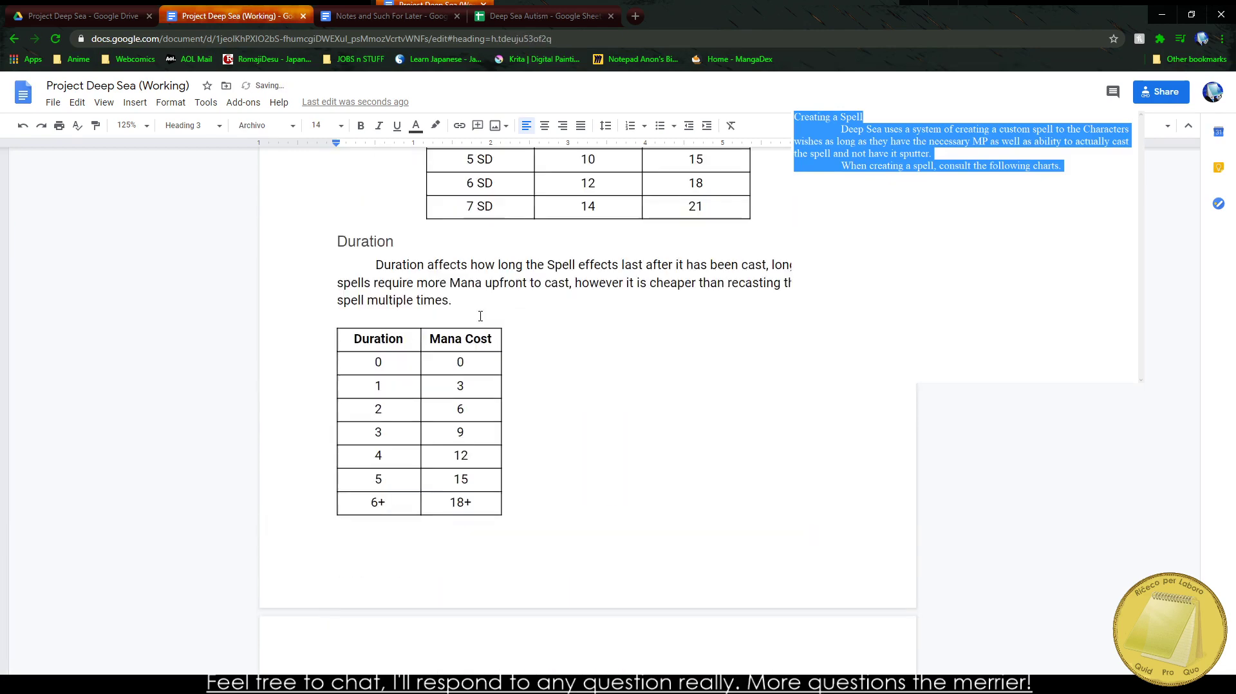
{"action": "scroll", "coordinate": [489, 348], "scroll_direction": "up", "scroll_amount": 3}
{"action": "scroll", "coordinate": [523, 395], "scroll_direction": "down", "scroll_amount": 3}
{"action": "scroll", "coordinate": [522, 395], "scroll_direction": "down", "scroll_amount": 1}
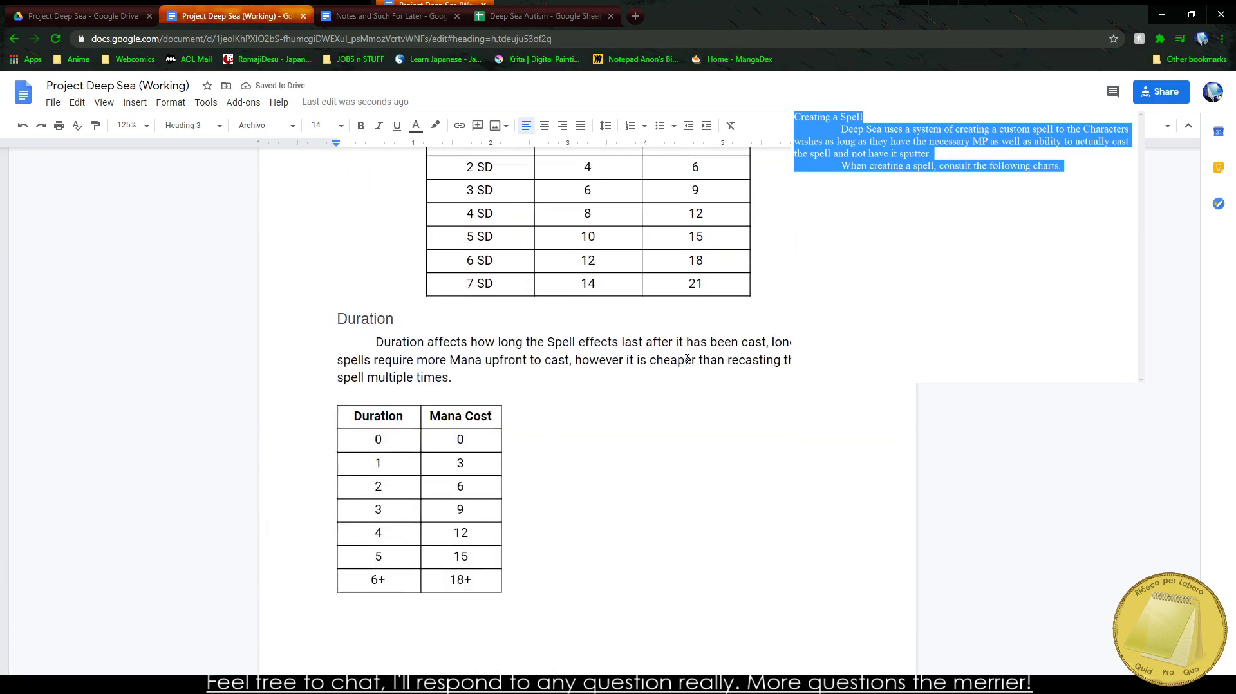
{"action": "scroll", "coordinate": [663, 443], "scroll_direction": "up", "scroll_amount": 12}
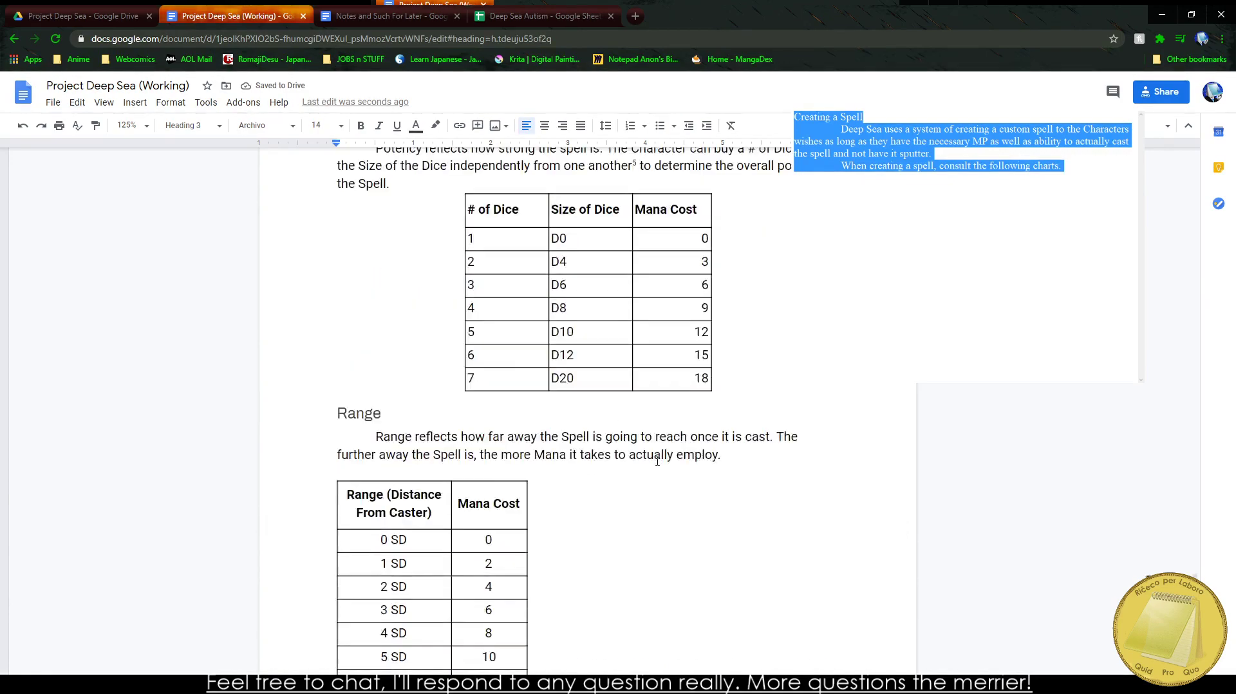
{"action": "scroll", "coordinate": [664, 433], "scroll_direction": "down", "scroll_amount": 2}
{"action": "scroll", "coordinate": [663, 433], "scroll_direction": "down", "scroll_amount": 10}
{"action": "scroll", "coordinate": [589, 358], "scroll_direction": "up", "scroll_amount": 15}
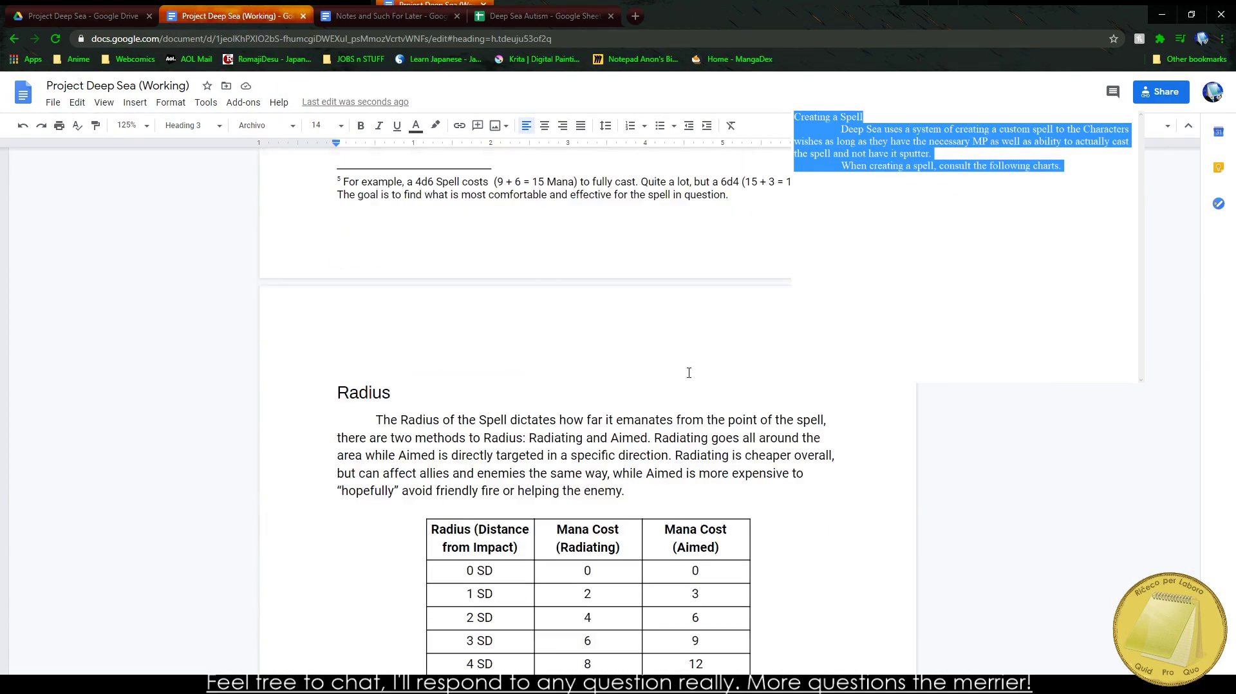
{"action": "scroll", "coordinate": [641, 450], "scroll_direction": "down", "scroll_amount": 10}
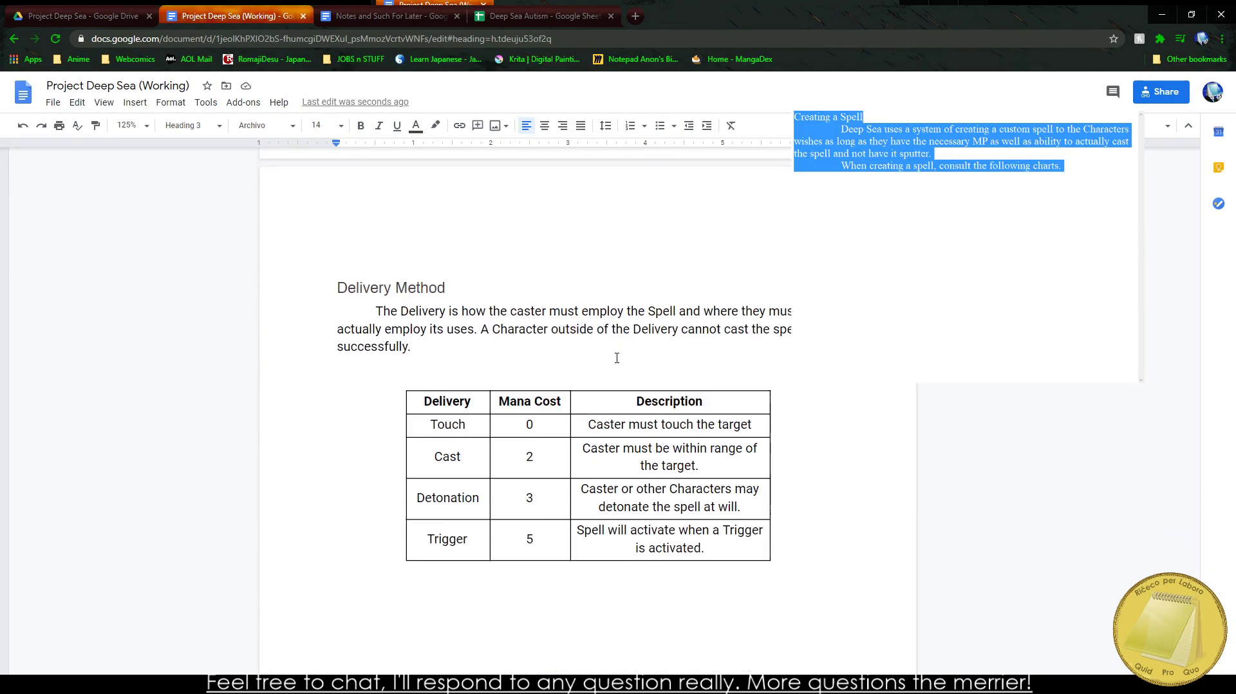
{"action": "scroll", "coordinate": [540, 317], "scroll_direction": "down", "scroll_amount": 5}
{"action": "scroll", "coordinate": [758, 509], "scroll_direction": "up", "scroll_amount": 5}
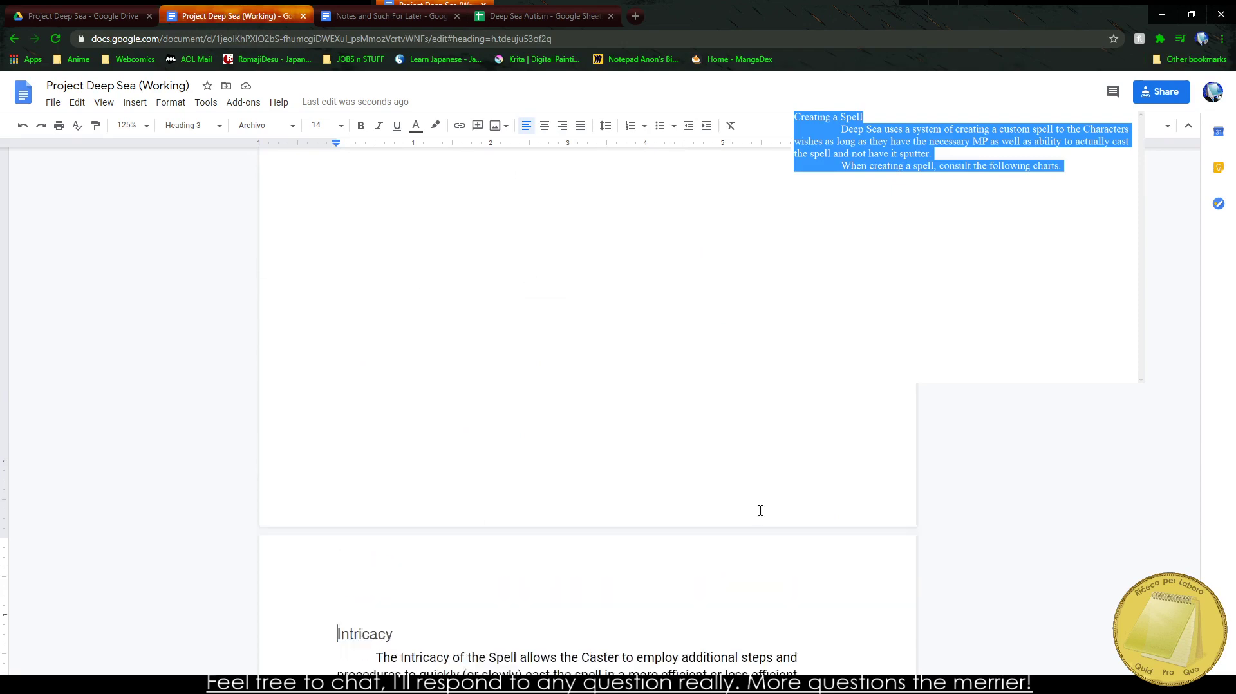
Step: Try placing the Complexity section directly below the Intricacy table by removing the page break before its title
{"action": "scroll", "coordinate": [582, 484], "scroll_direction": "down", "scroll_amount": 10}
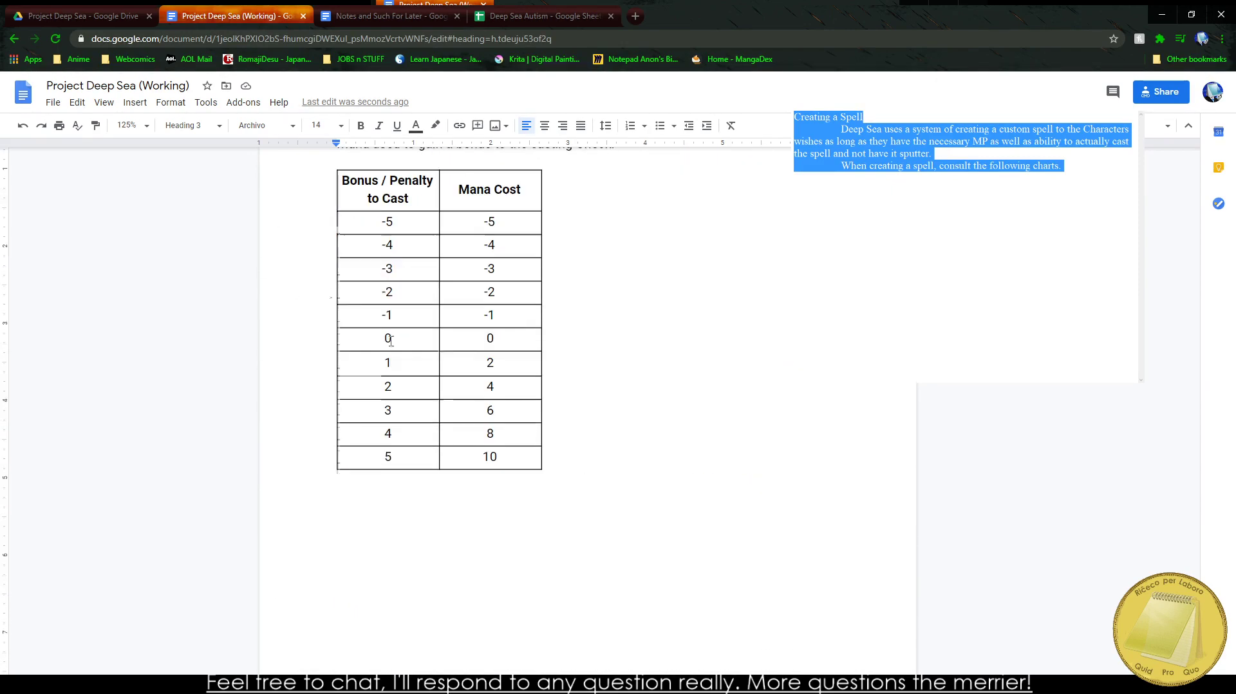
{"action": "scroll", "coordinate": [640, 315], "scroll_direction": "down", "scroll_amount": 4}
{"action": "scroll", "coordinate": [640, 314], "scroll_direction": "down", "scroll_amount": 6}
{"action": "scroll", "coordinate": [510, 381], "scroll_direction": "up", "scroll_amount": 10}
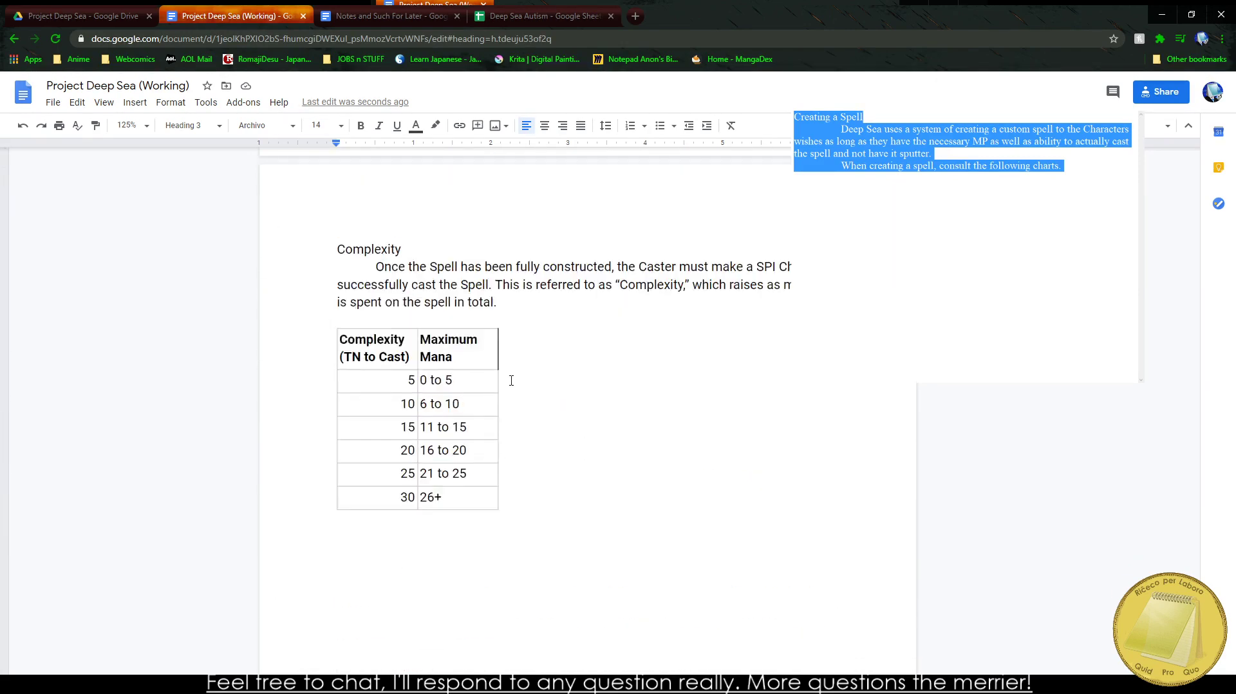
{"action": "left_click", "coordinate": [481, 553]}
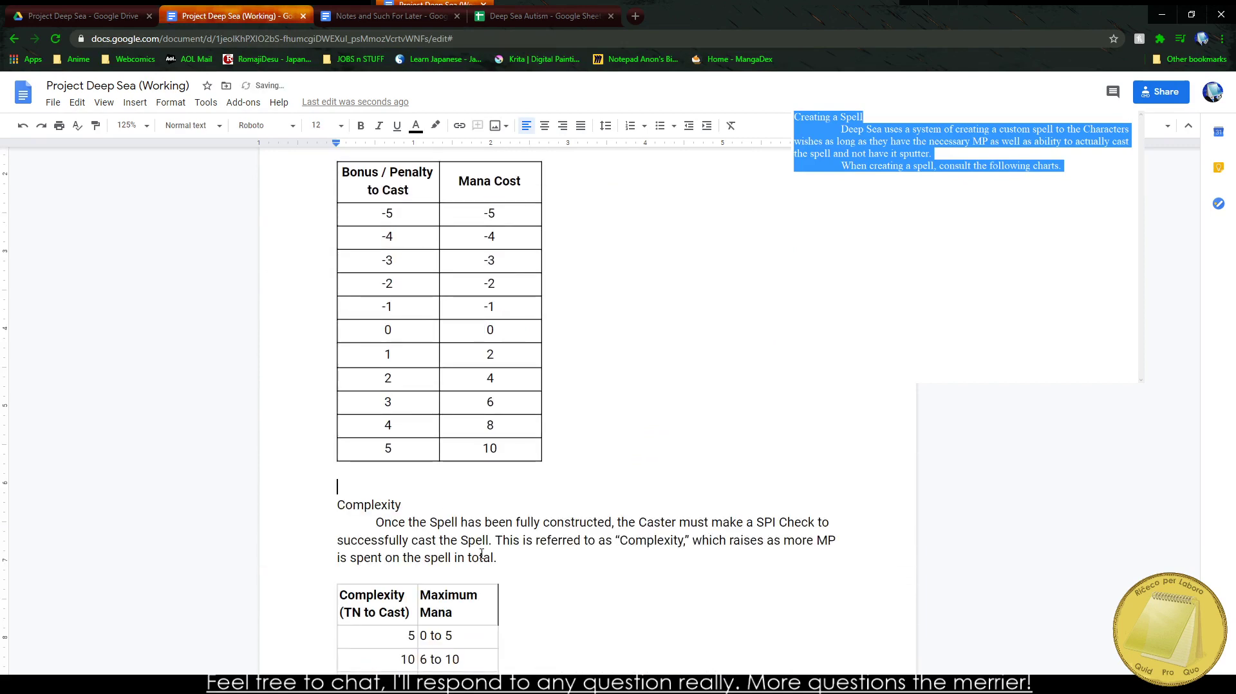
{"action": "scroll", "coordinate": [393, 528], "scroll_direction": "down", "scroll_amount": 7}
{"action": "scroll", "coordinate": [385, 513], "scroll_direction": "up", "scroll_amount": 3}
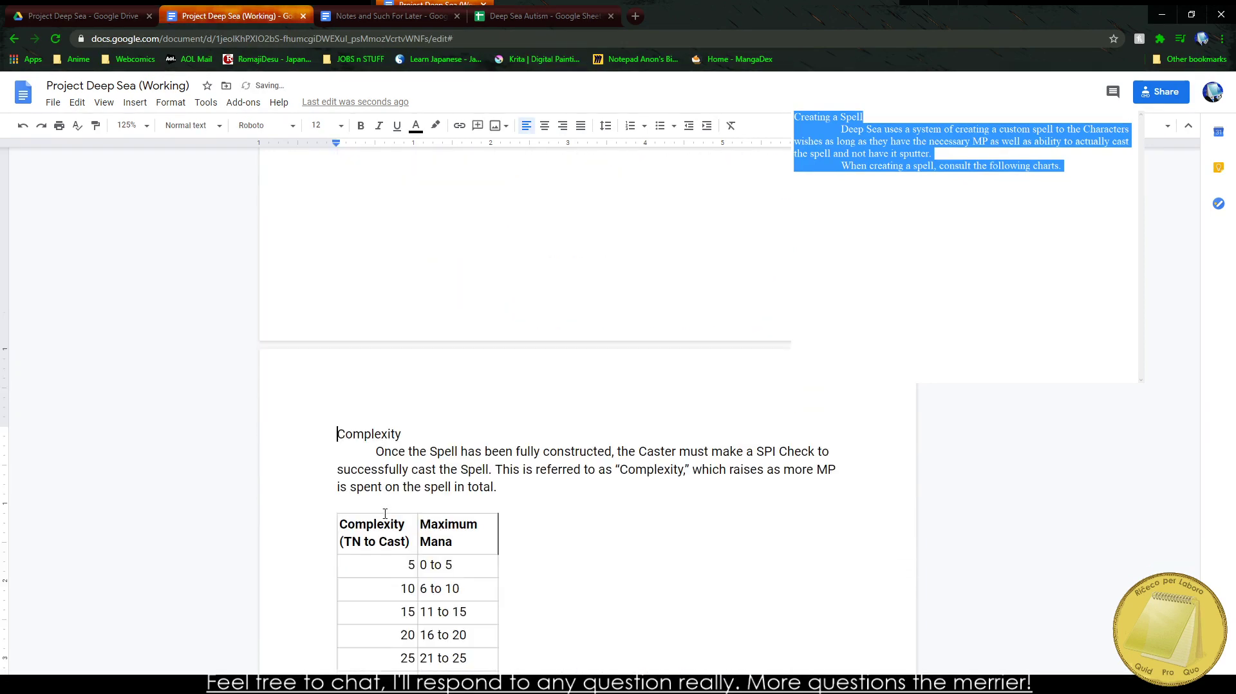
{"action": "scroll", "coordinate": [385, 513], "scroll_direction": "down", "scroll_amount": 15}
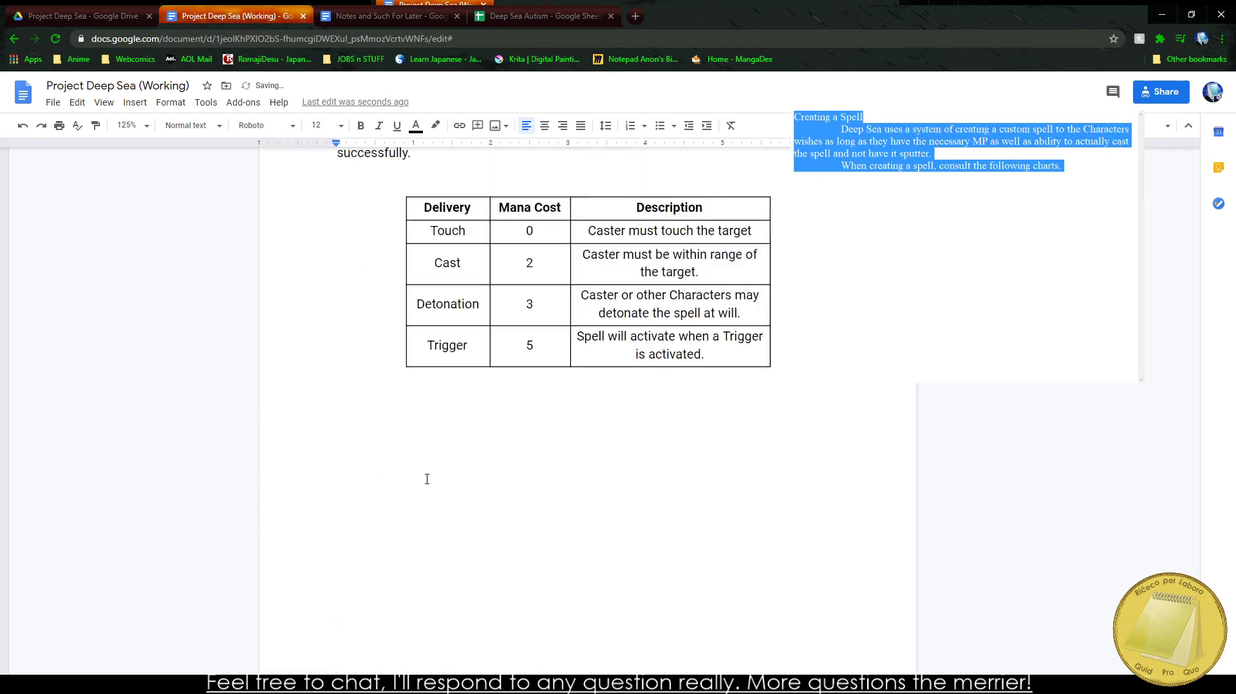
{"action": "scroll", "coordinate": [371, 559], "scroll_direction": "up", "scroll_amount": 12}
{"action": "scroll", "coordinate": [329, 483], "scroll_direction": "down", "scroll_amount": 18}
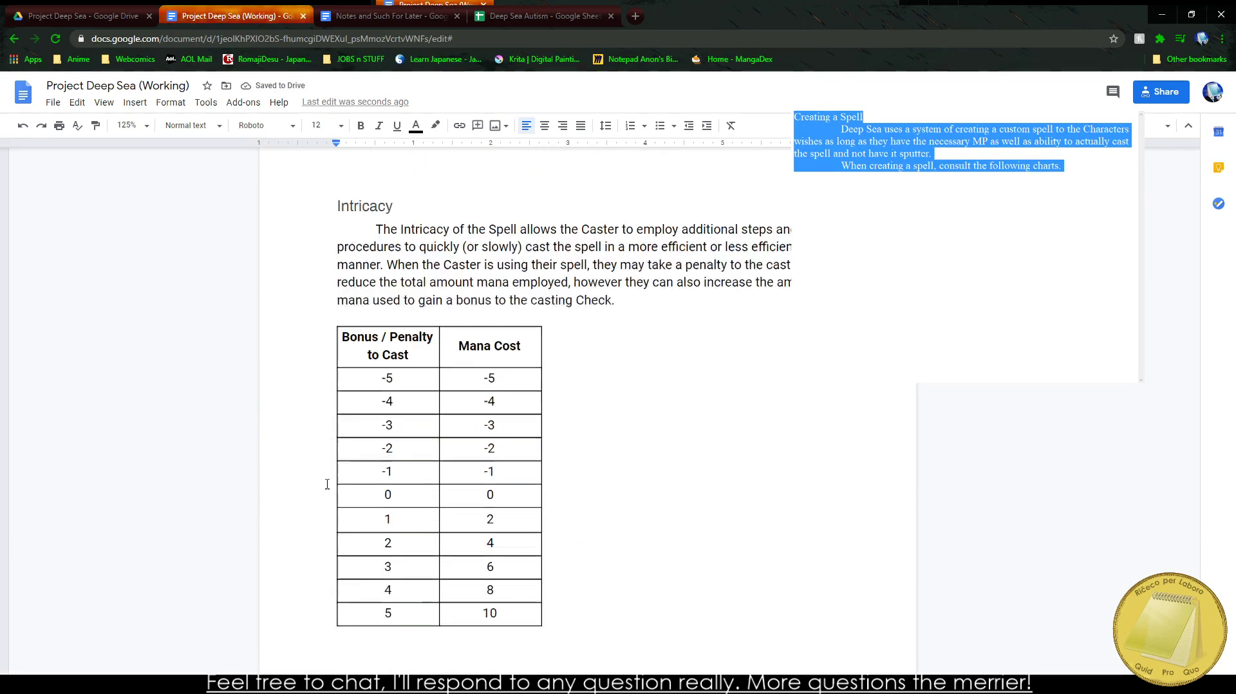
{"action": "scroll", "coordinate": [337, 448], "scroll_direction": "up", "scroll_amount": 15}
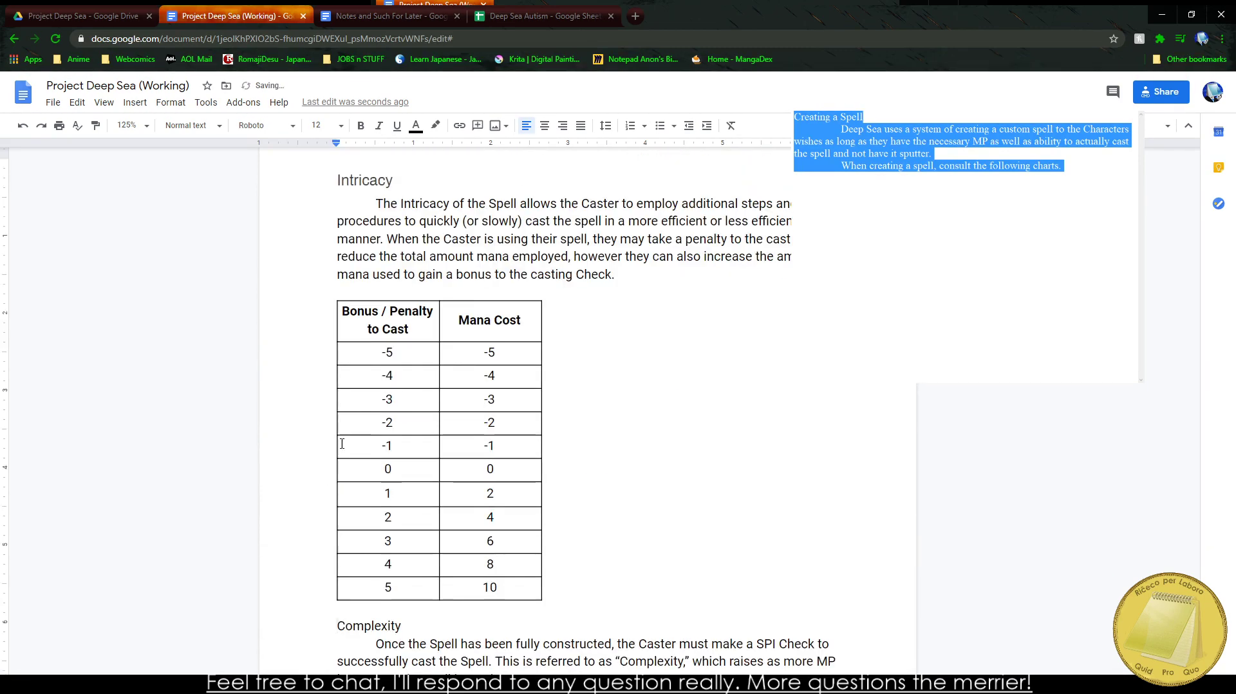
Step: Undo the recent page-break changes back to the point where the Duration heading starts on its own page
{"action": "key", "text": "ctrl+z"}
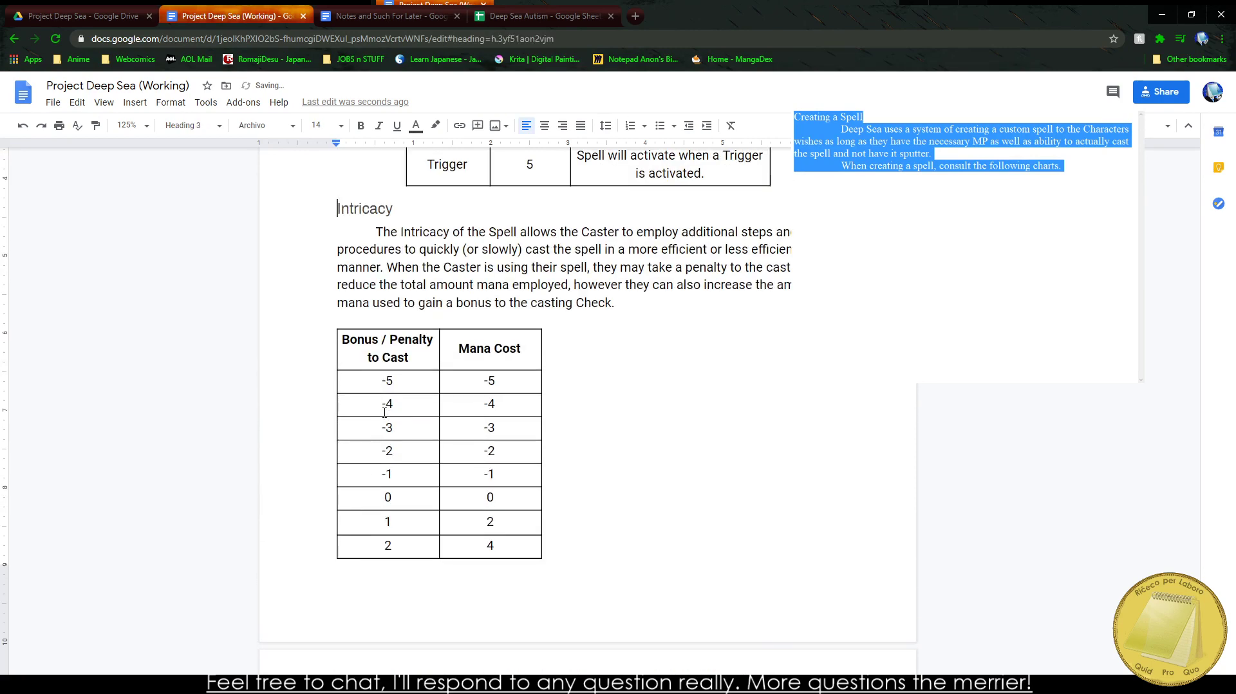
{"action": "key", "text": "ctrl+z"}
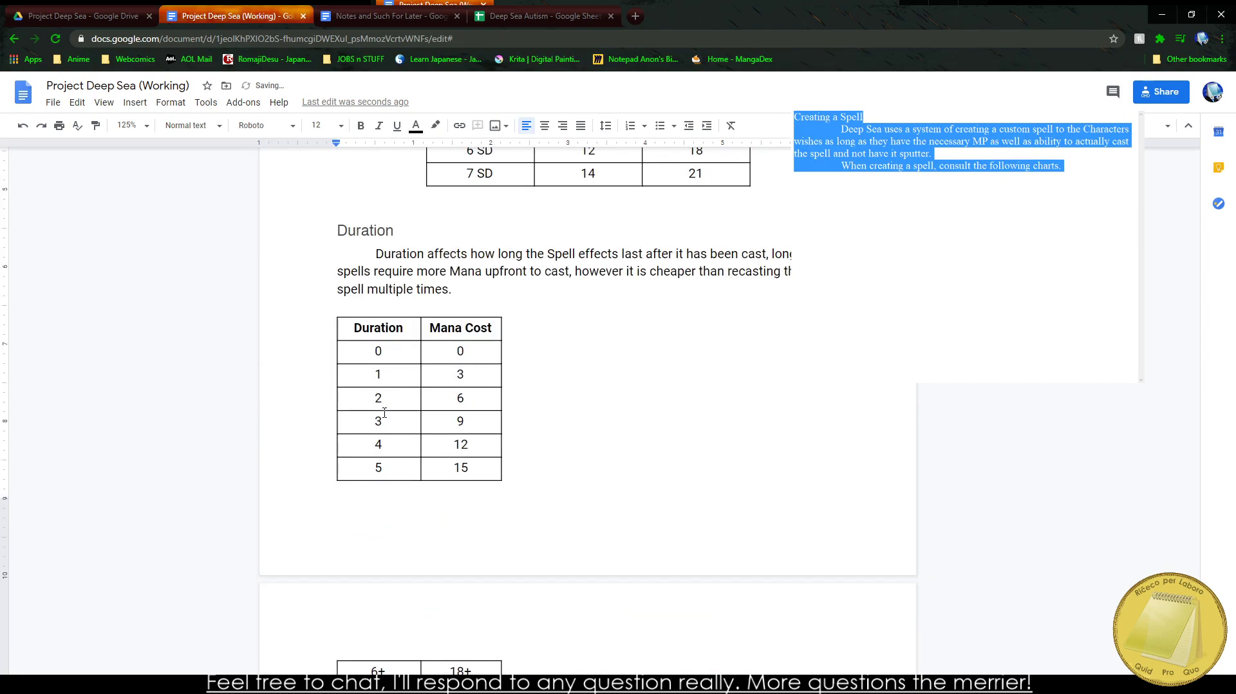
{"action": "key", "text": "ctrl+z"}
{"action": "key", "text": "ctrl+y"}
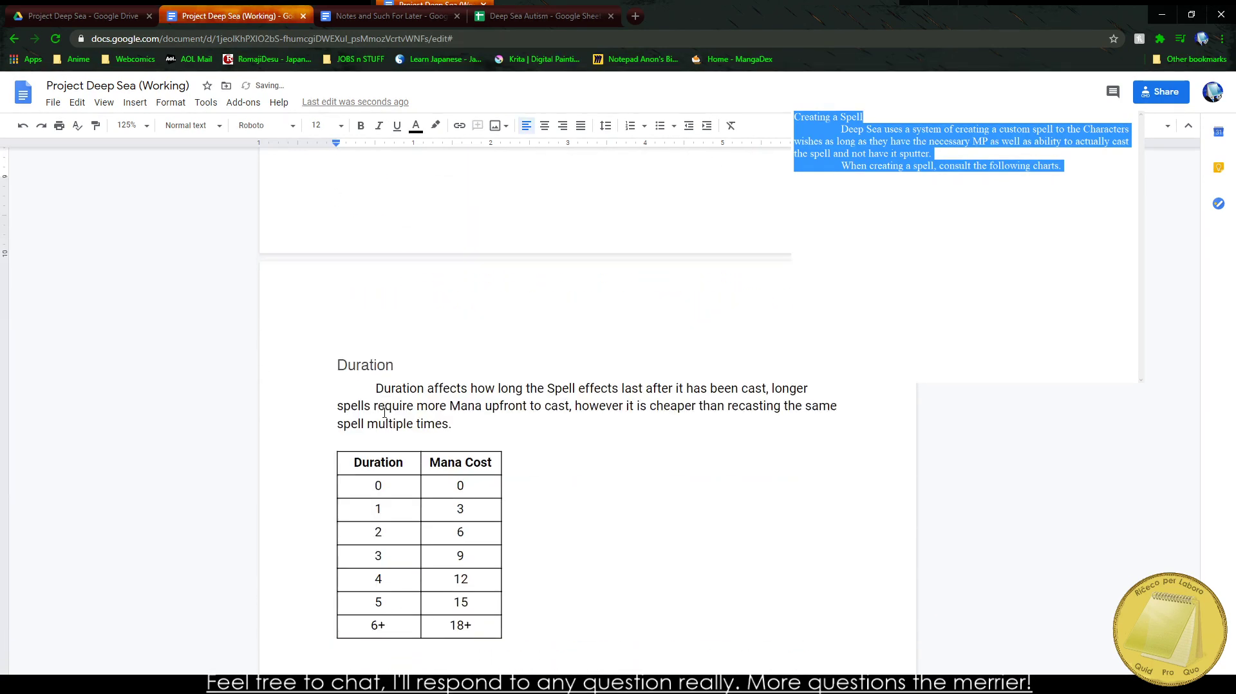
{"action": "scroll", "coordinate": [384, 413], "scroll_direction": "down", "scroll_amount": 5}
{"action": "scroll", "coordinate": [389, 531], "scroll_direction": "down", "scroll_amount": 10}
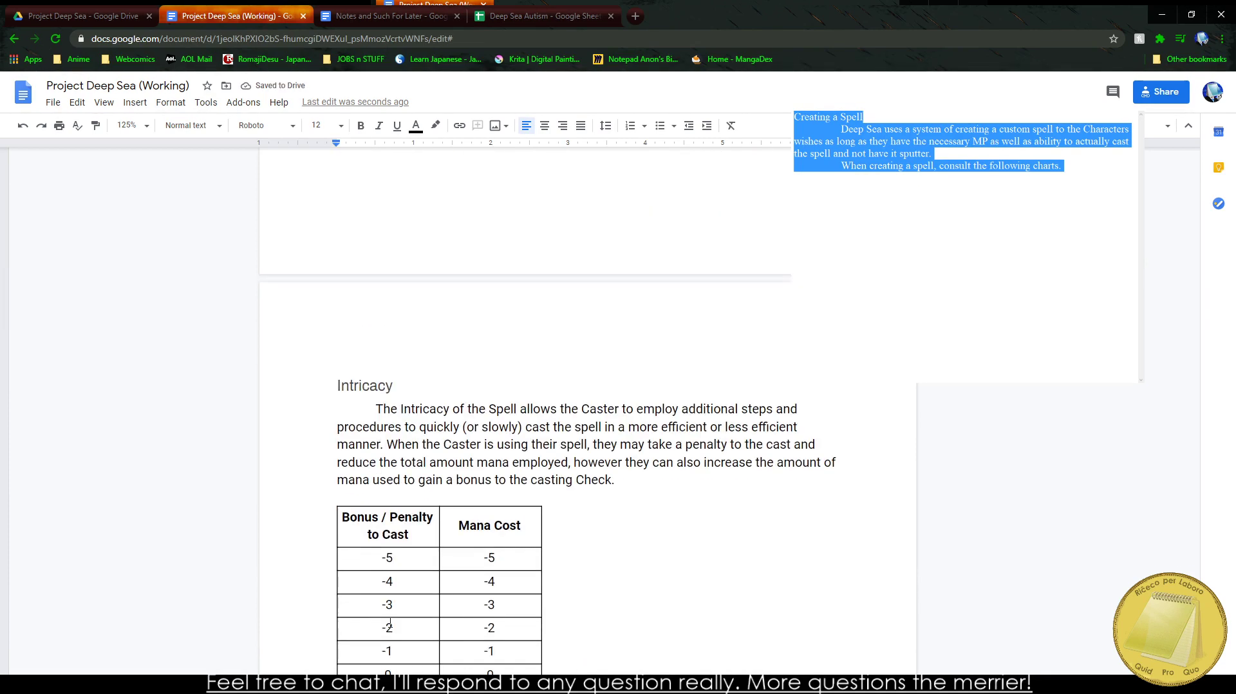
Step: Format the Complexity table with centered table alignment, middle vertical cell alignment, black borders and centered cell text
{"action": "scroll", "coordinate": [390, 532], "scroll_direction": "down", "scroll_amount": 7}
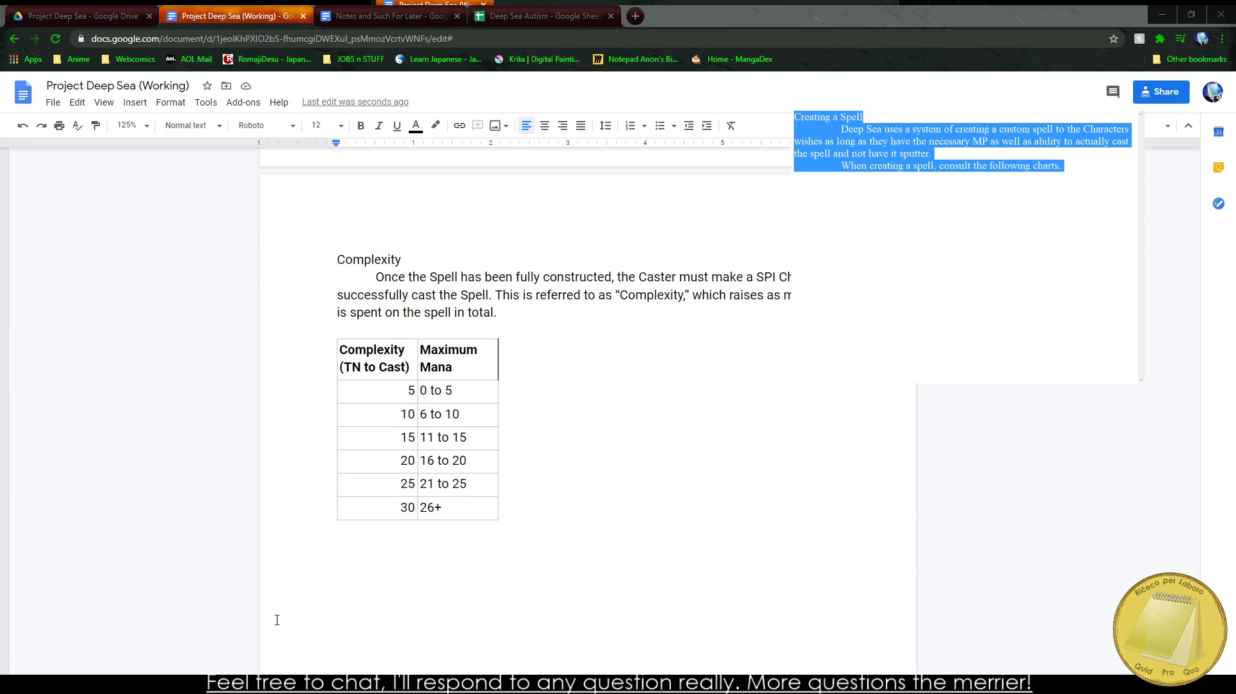
{"action": "left_click_drag", "start_coordinate": [361, 355], "coordinate": [463, 509]}
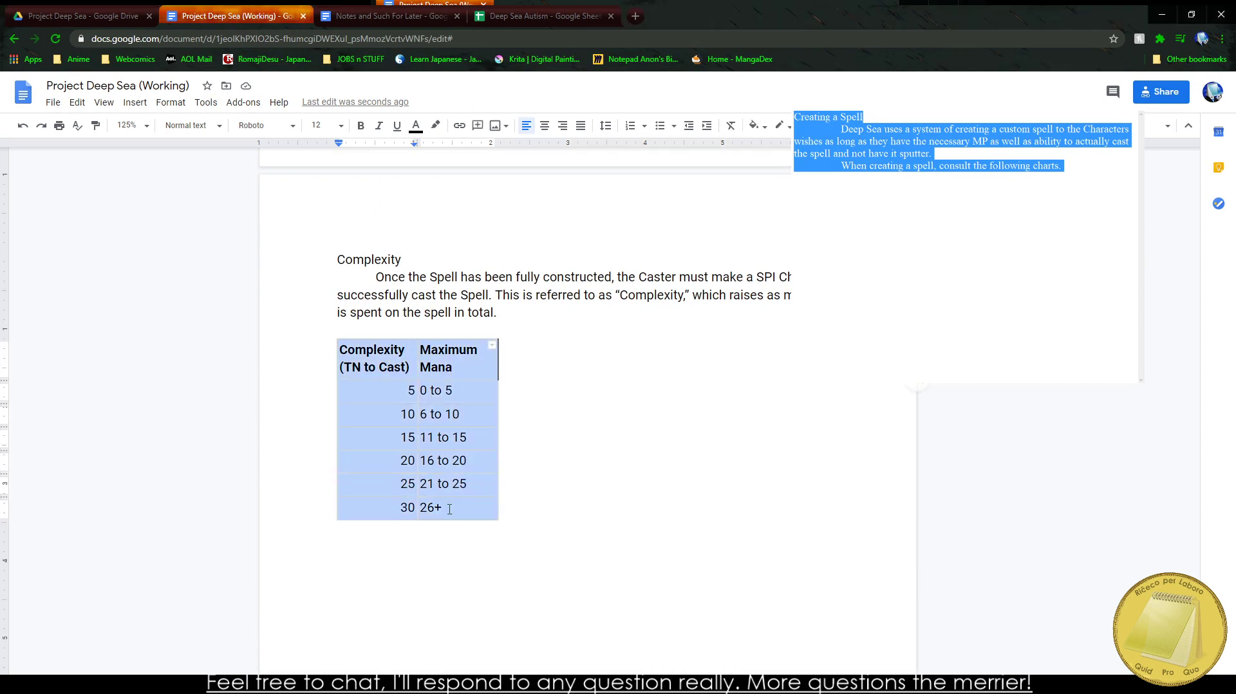
{"action": "right_click", "coordinate": [482, 454]}
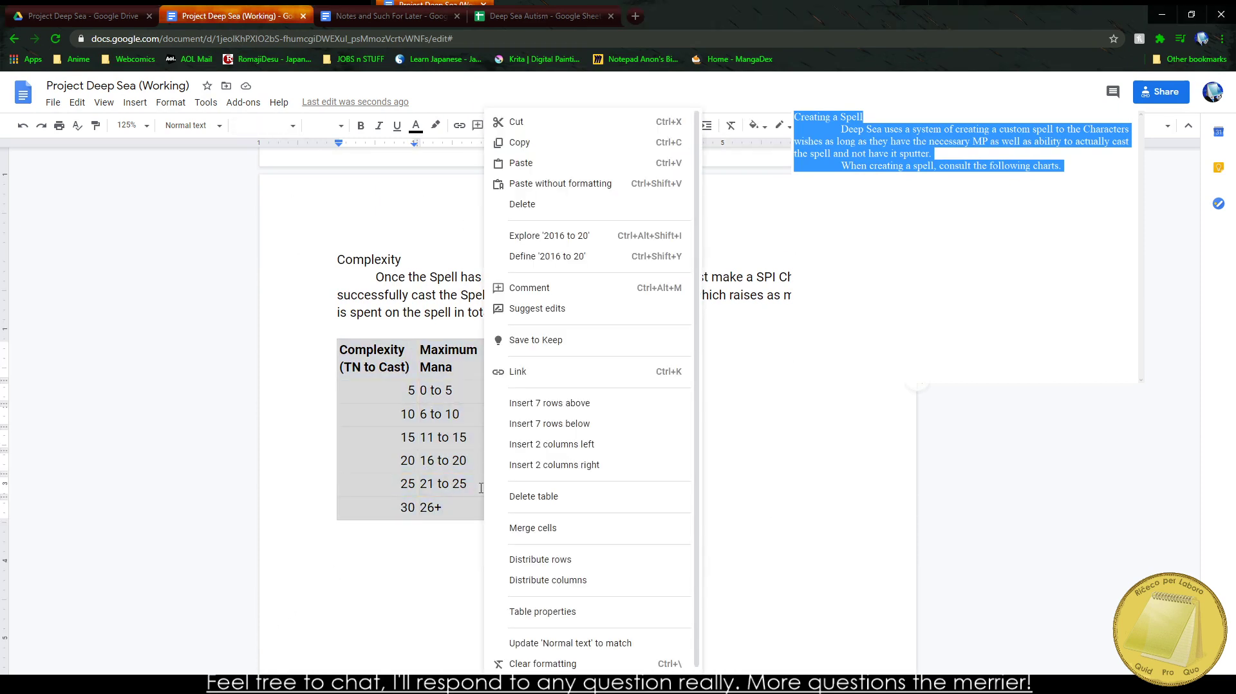
{"action": "left_click", "coordinate": [557, 612]}
{"action": "left_click", "coordinate": [629, 425]}
{"action": "left_click", "coordinate": [638, 445]}
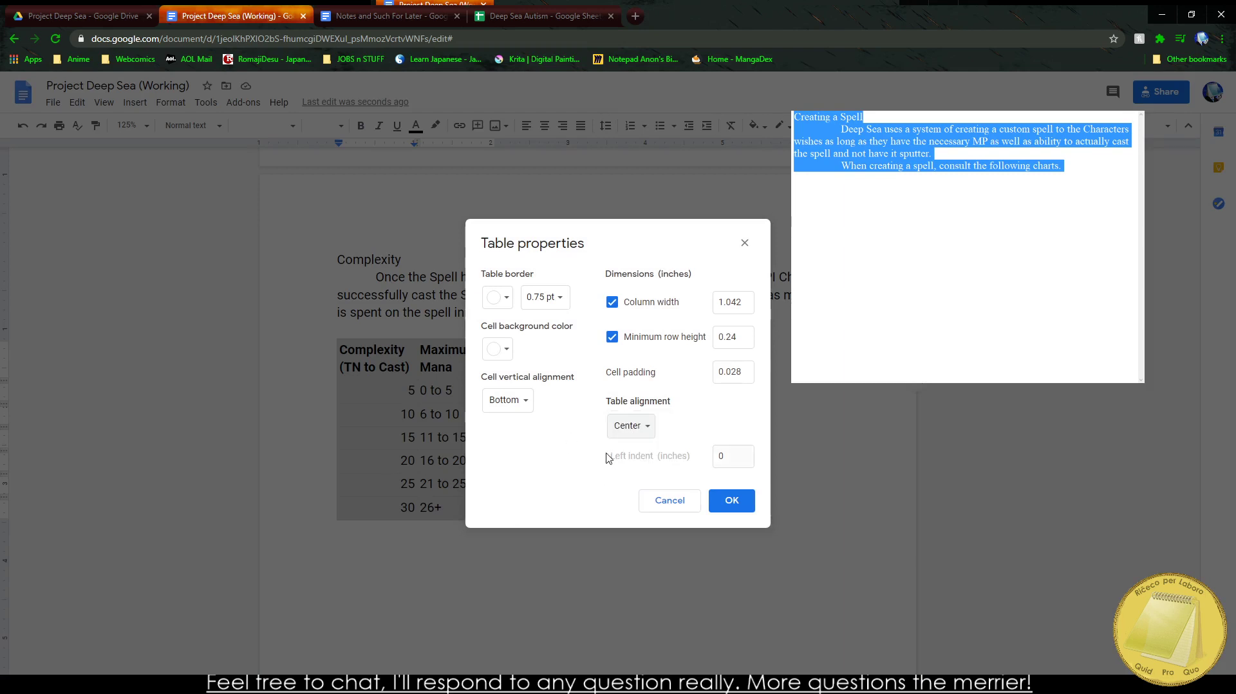
{"action": "left_click", "coordinate": [506, 401]}
{"action": "left_click", "coordinate": [508, 402]}
{"action": "left_click", "coordinate": [497, 296]}
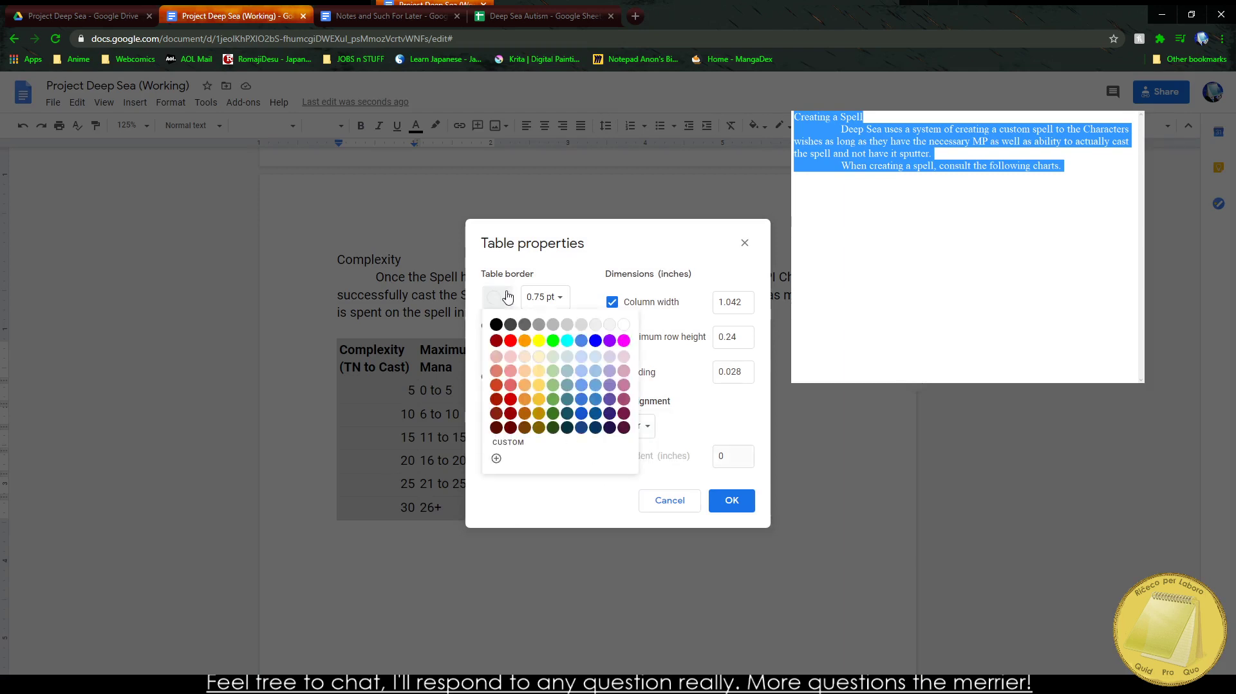
{"action": "left_click", "coordinate": [496, 324]}
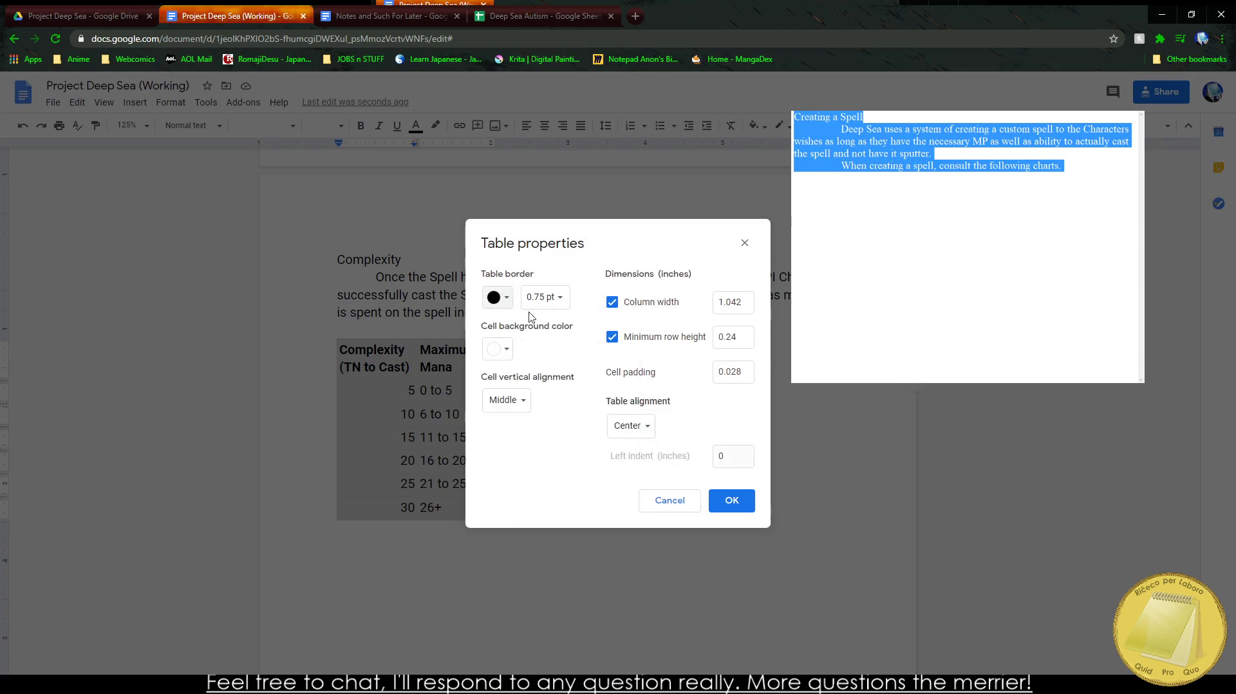
{"action": "left_click", "coordinate": [731, 501]}
{"action": "left_click", "coordinate": [544, 126]}
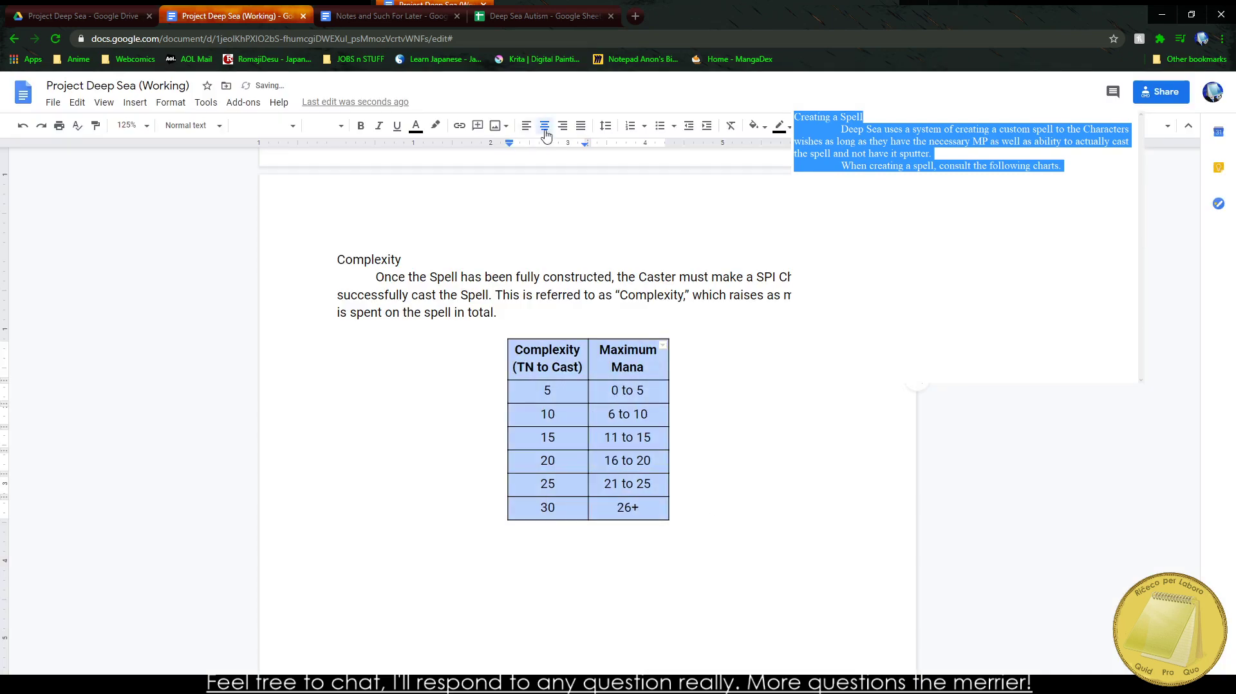
Step: Replace the Complexity table's "Maximum Mana" column header with "MP Spent on Spell"
{"action": "triple_click", "coordinate": [631, 368]}
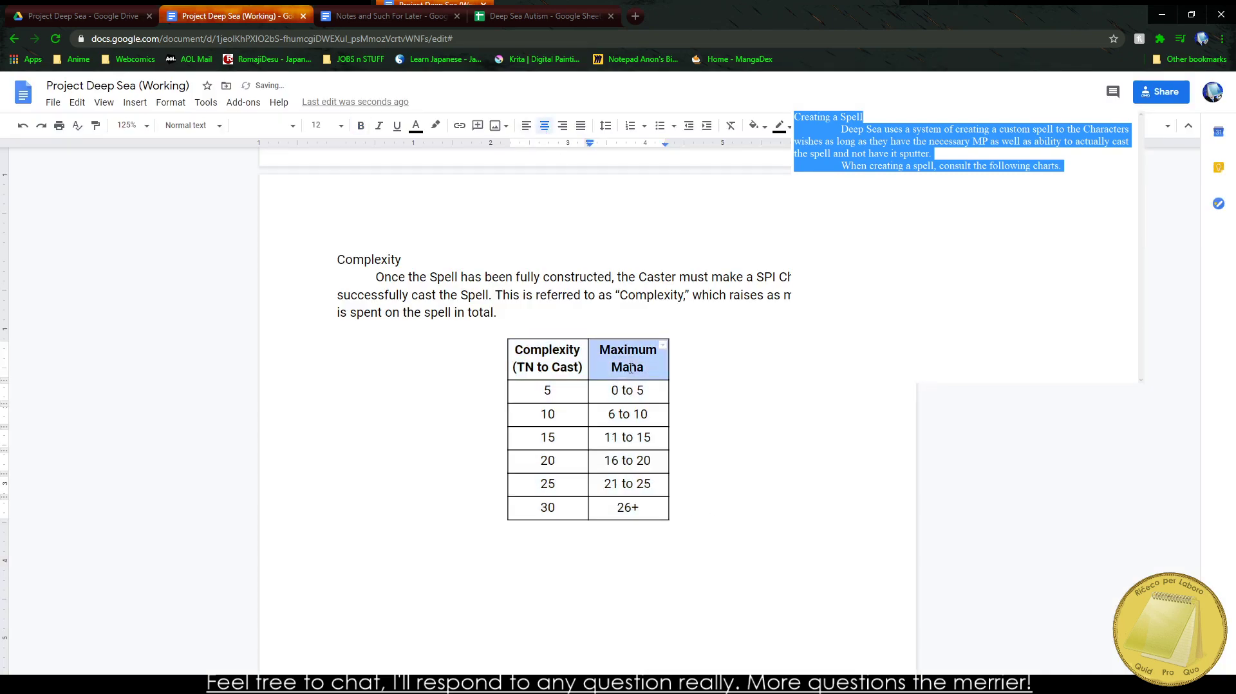
{"action": "type", "text": "MP SPent"}
{"action": "key", "text": "BackSpace"}
{"action": "key", "text": "BackSpace"}
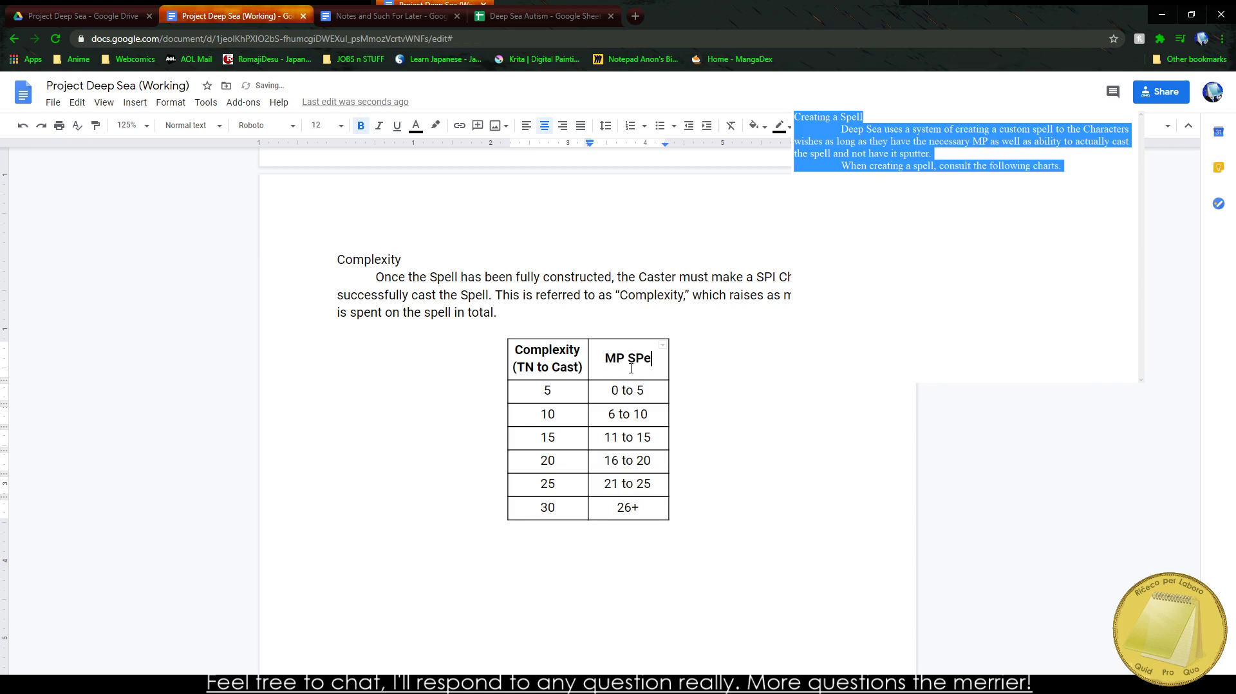
{"action": "key", "text": "BackSpace"}
{"action": "key", "text": "BackSpace"}
{"action": "type", "text": "pent on Spell"}
{"action": "left_click", "coordinate": [595, 460]}
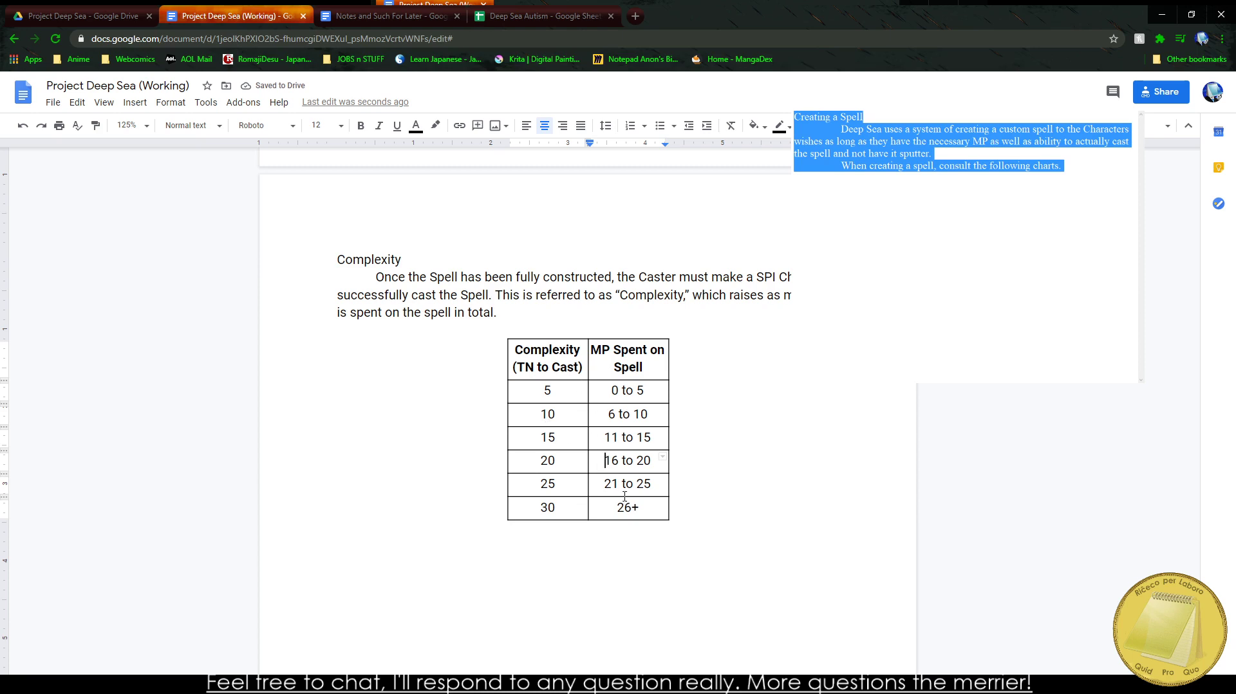
Step: Review the Intricacy table's bonuses and mana costs against the Complexity table's target numbers and MP ranges
{"action": "left_click", "coordinate": [556, 487]}
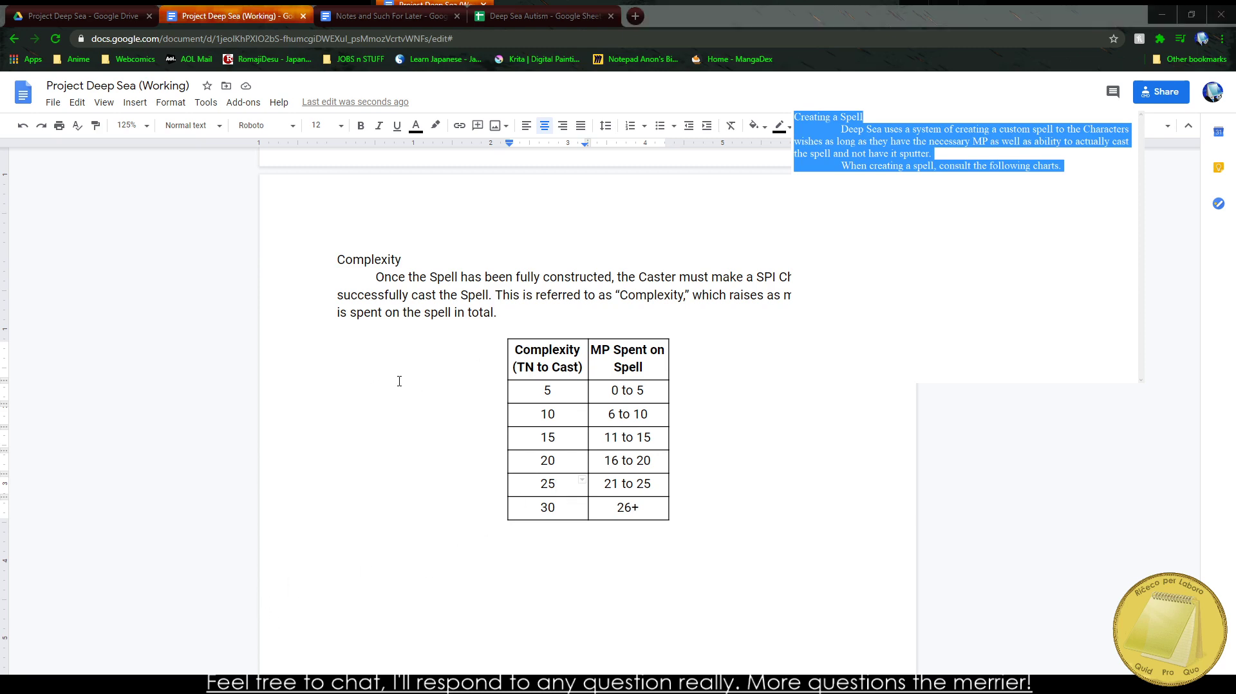
{"action": "scroll", "coordinate": [399, 381], "scroll_direction": "up", "scroll_amount": 10}
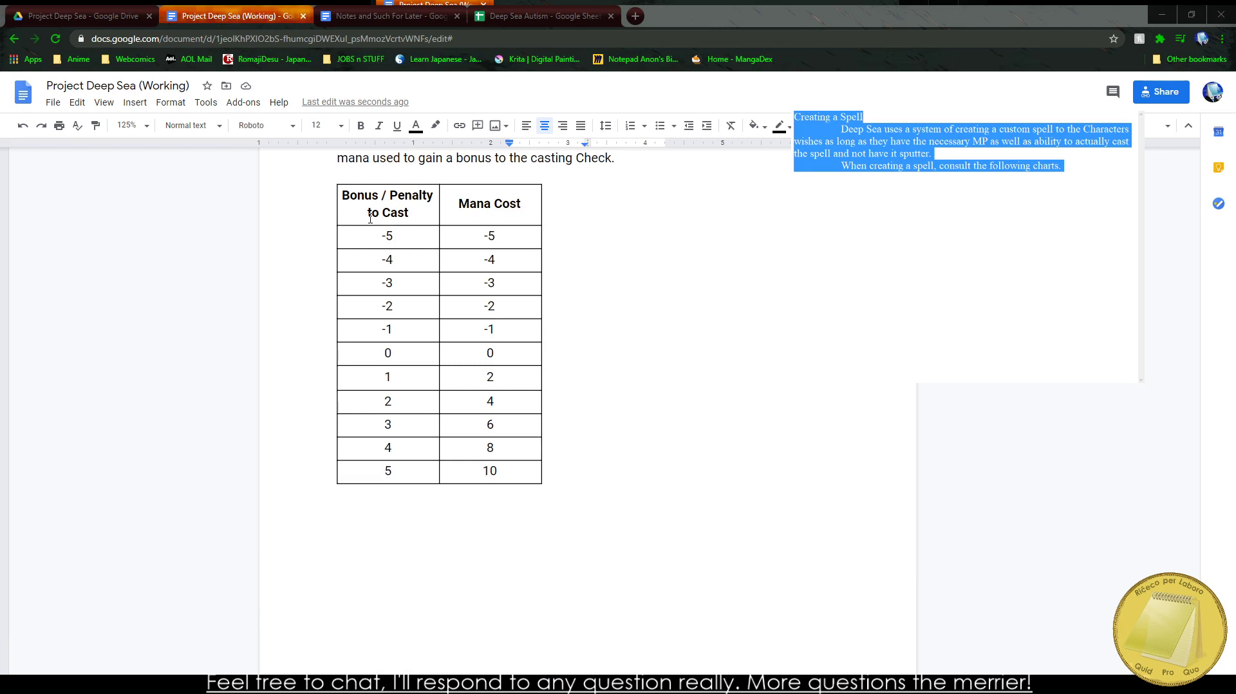
{"action": "scroll", "coordinate": [370, 219], "scroll_direction": "down", "scroll_amount": 10}
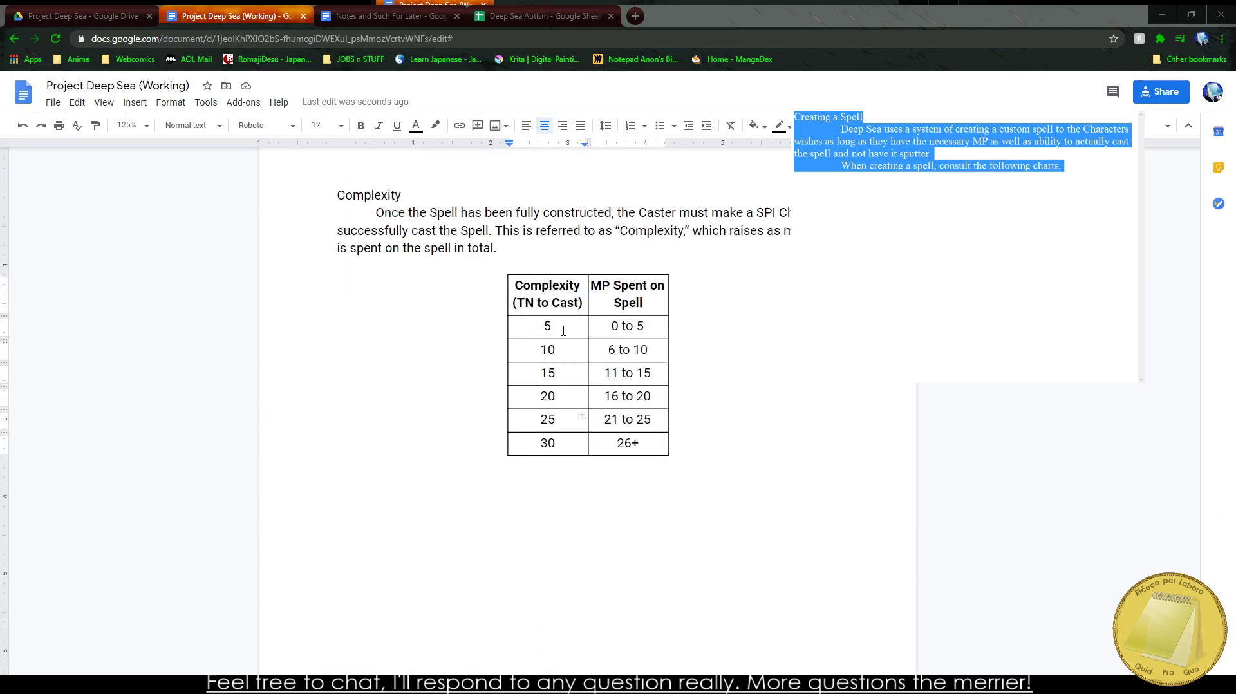
{"action": "scroll", "coordinate": [563, 331], "scroll_direction": "up", "scroll_amount": 12}
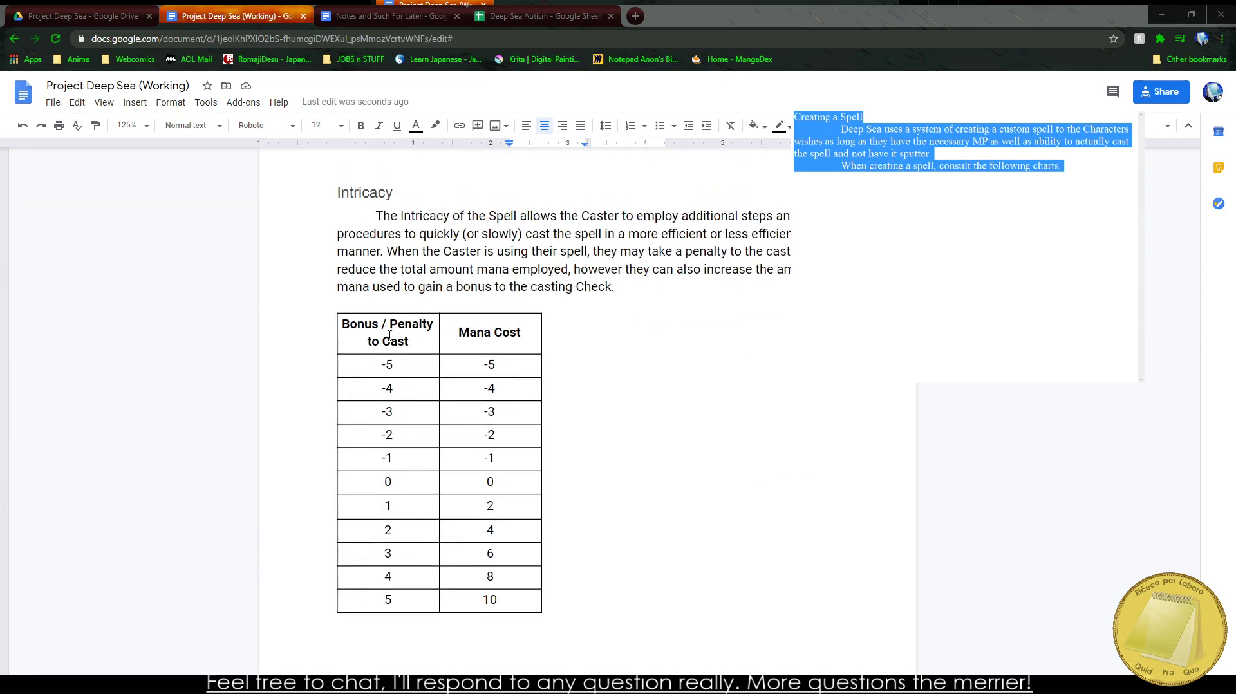
{"action": "scroll", "coordinate": [477, 367], "scroll_direction": "down", "scroll_amount": 10}
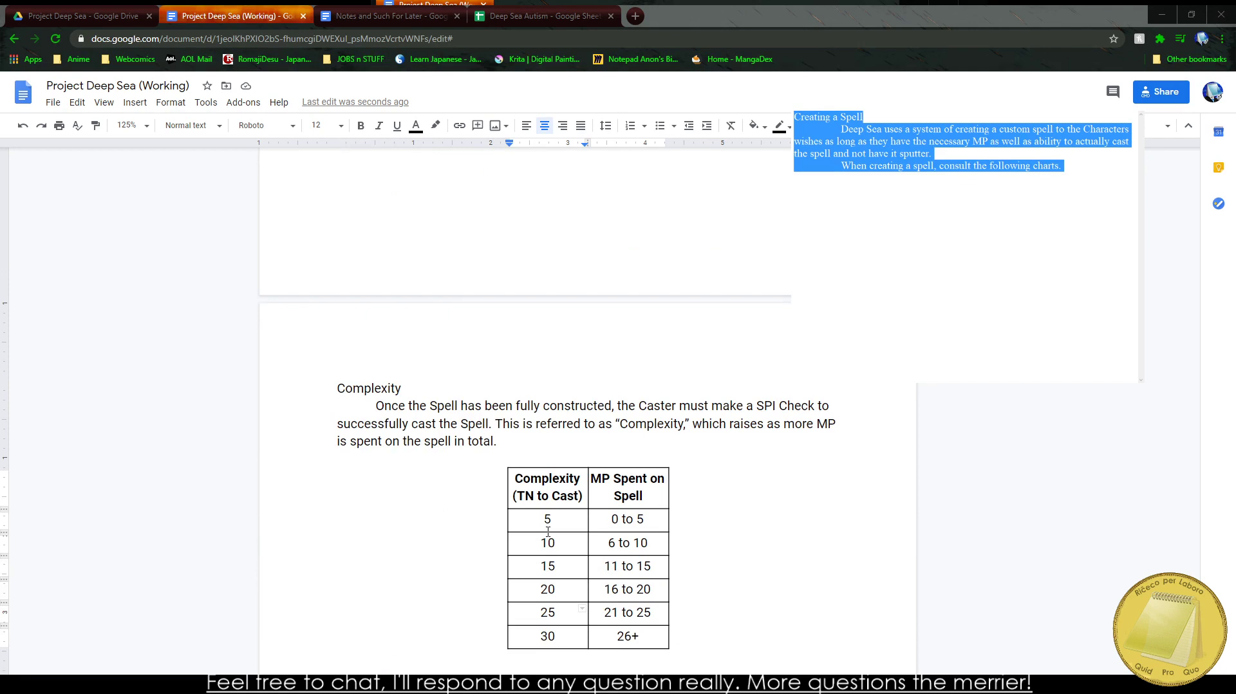
{"action": "left_click", "coordinate": [547, 531]}
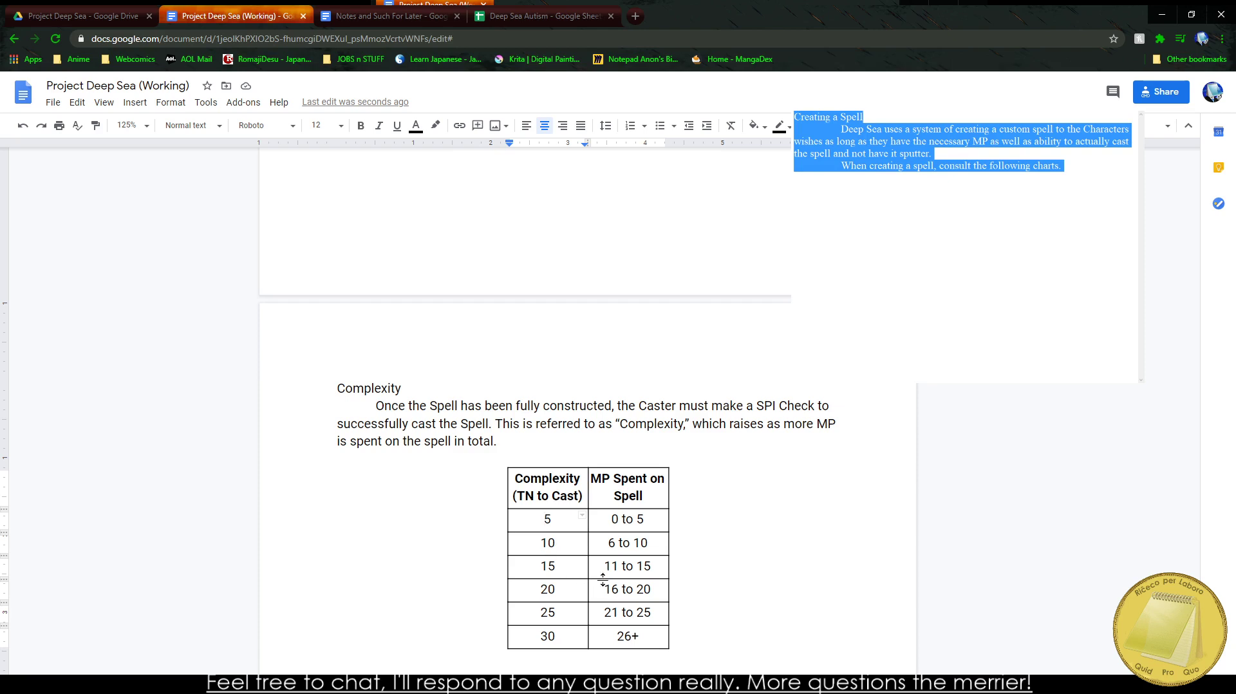
{"action": "left_click", "coordinate": [641, 522]}
{"action": "scroll", "coordinate": [573, 569], "scroll_direction": "down", "scroll_amount": 4}
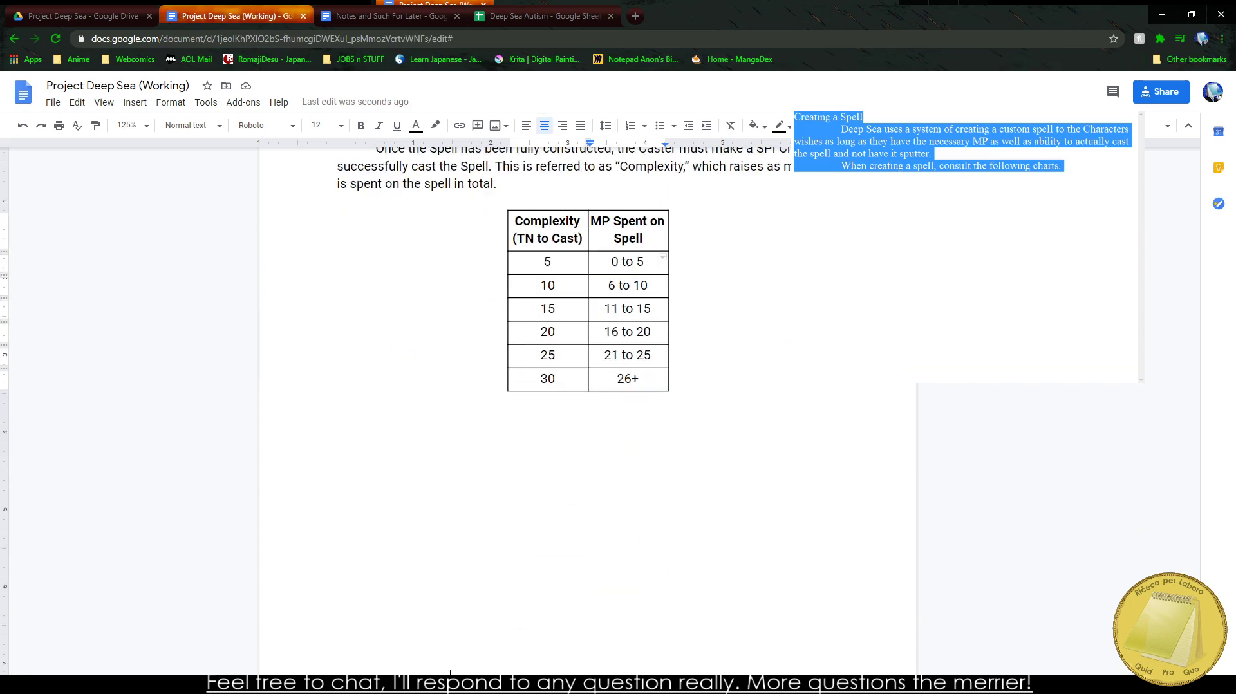
Step: Clear the separate "Creating a Spell" stream note and title it "Side Note: Example Spells using this System"
{"action": "left_click", "coordinate": [1073, 301]}
{"action": "key", "text": "ctrl+a"}
{"action": "key", "text": "BackSpace"}
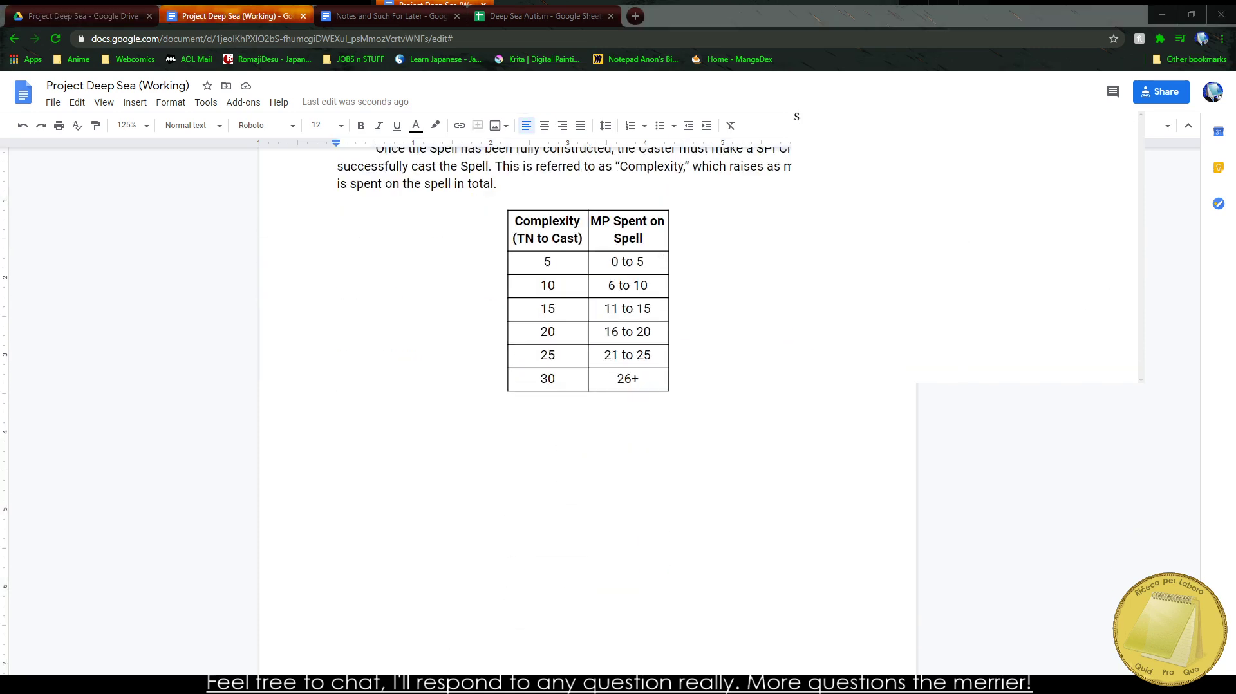
{"action": "type", "text": "Side Note: Exampl"}
{"action": "key", "text": "BackSpace"}
{"action": "key", "text": "BackSpace"}
{"action": "key", "text": "BackSpace"}
{"action": "type", "text": "Example Spells using t"}
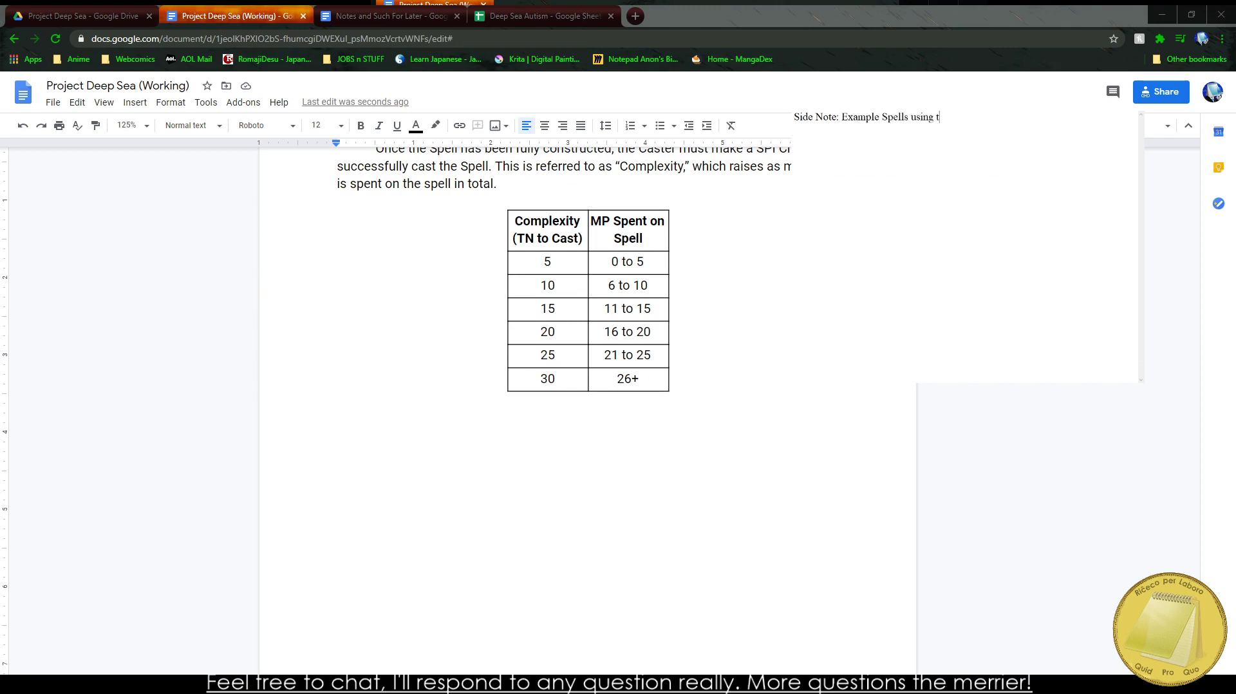
{"action": "type", "text": "his SYS"}
{"action": "key", "text": "BackSpace"}
{"action": "key", "text": "BackSpace"}
{"action": "type", "text": "ystem From ehre"}
Step: Write "From here I'm going to create three spells that employ this system" on the line under the note's title
{"action": "key", "text": "BackSpace"}
{"action": "key", "text": "BackSpace"}
{"action": "key", "text": "BackSpace"}
{"action": "key", "text": "BackSpace"}
{"action": "type", "text": "here I'm going to "}
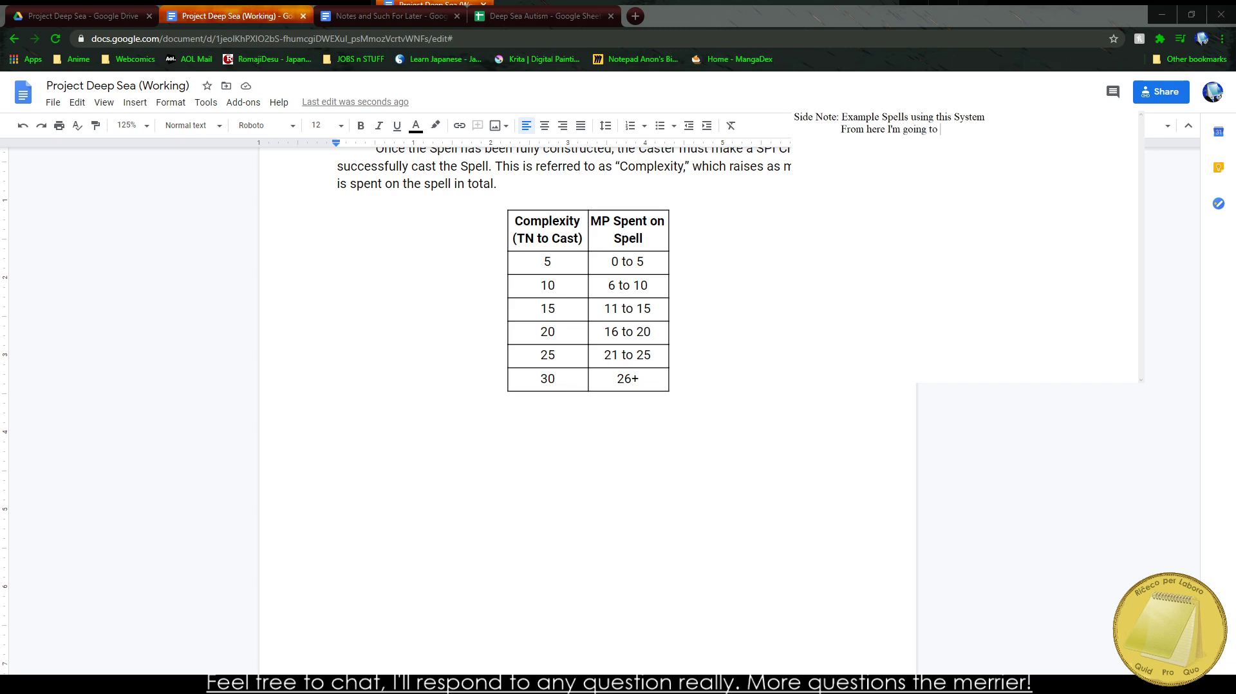
{"action": "type", "text": "create three spells that employ this system"}
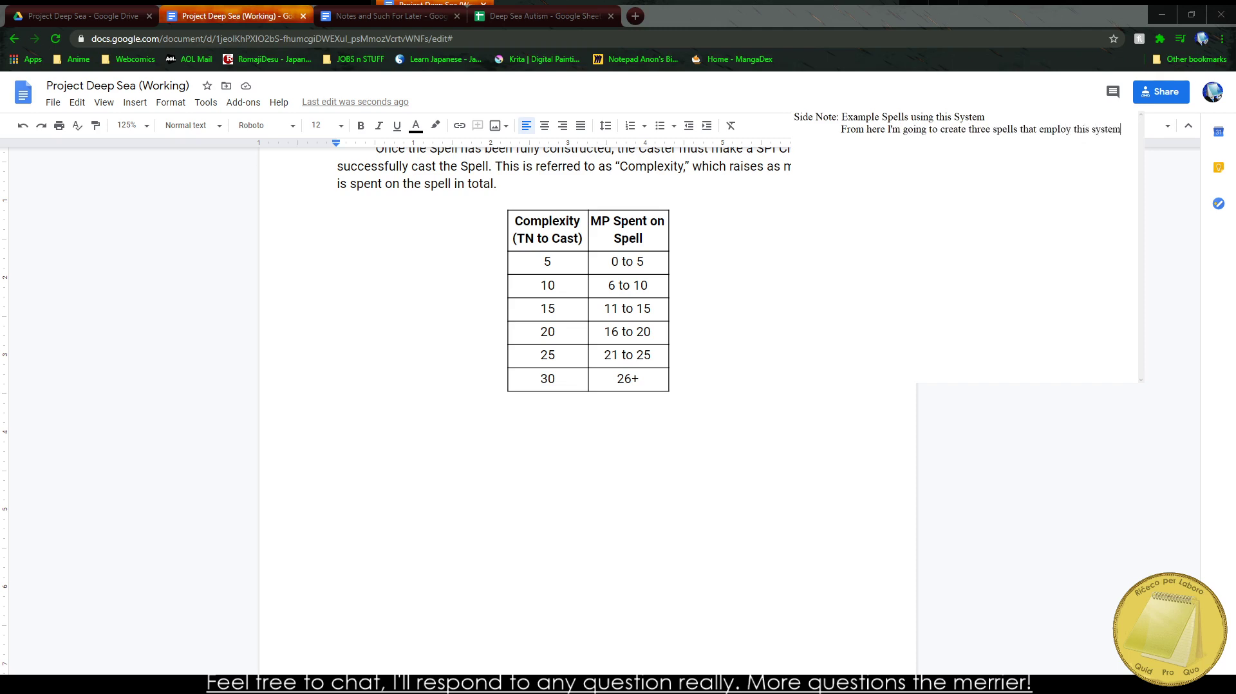
Step: Try extending the note's sentence with "that can be easily applied to any"
{"action": "type", "text": " that can be easul"}
{"action": "key", "text": "BackSpace"}
{"action": "key", "text": "BackSpace"}
{"action": "type", "text": "ily applied to"}
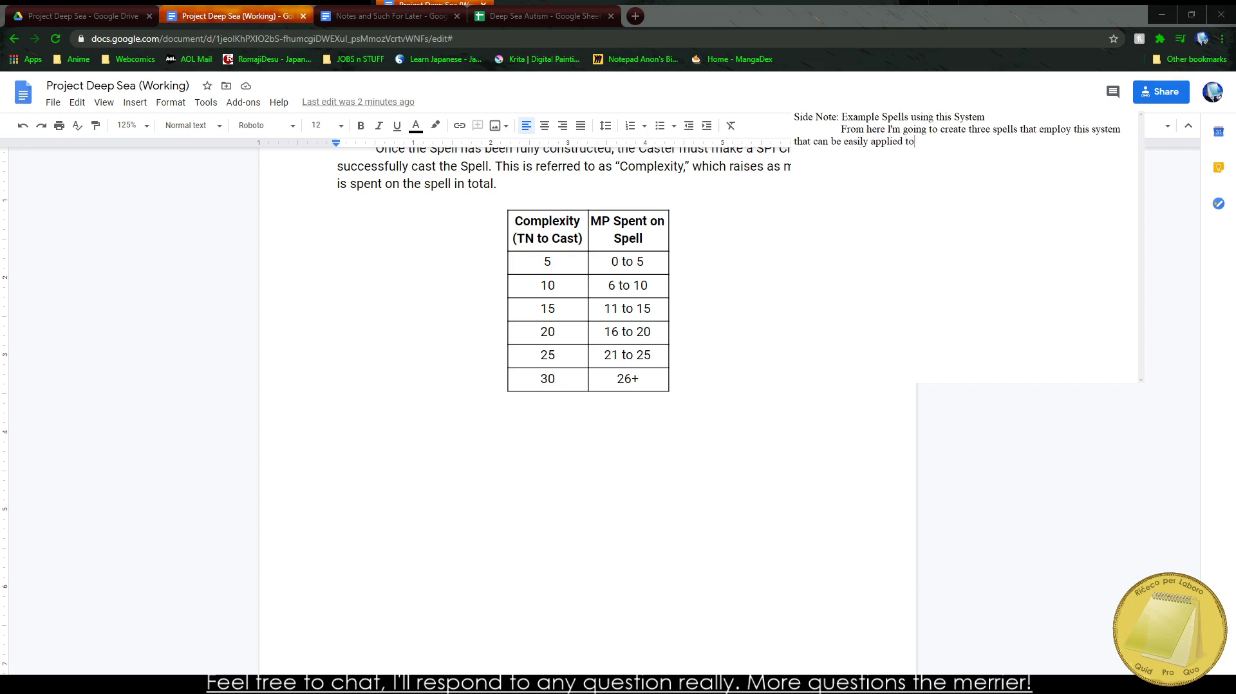
{"action": "type", "text": "o any"}
{"action": "key", "text": "BackSpace"}
{"action": "key", "text": "BackSpace"}
{"action": "key", "text": "BackSpace"}
{"action": "key", "text": "BackSpace"}
{"action": "key", "text": "BackSpace"}
{"action": "key", "text": "BackSpace"}
{"action": "key", "text": "BackSpace"}
{"action": "key", "text": "BackSpace"}
{"action": "key", "text": "BackSpace"}
{"action": "key", "text": "BackSpace"}
{"action": "key", "text": "BackSpace"}
{"action": "key", "text": "BackSpace"}
{"action": "key", "text": "BackSpace"}
{"action": "key", "text": "BackSpace"}
{"action": "key", "text": "BackSpace"}
{"action": "key", "text": "BackSpace"}
{"action": "key", "text": "BackSpace"}
{"action": "key", "text": "BackSpace"}
{"action": "key", "text": "BackSpace"}
{"action": "key", "text": "BackSpace"}
{"action": "key", "text": "BackSpace"}
{"action": "key", "text": "BackSpace"}
{"action": "key", "text": "BackSpace"}
{"action": "key", "text": "BackSpace"}
{"action": "key", "text": "BackSpace"}
{"action": "key", "text": "BackSpace"}
{"action": "key", "text": "BackSpace"}
{"action": "key", "text": "BackSpace"}
Step: Look through the spell tables in Notes and Such For Later, and switch to the Deep Sea Autism spreadsheet
{"action": "left_click", "coordinate": [386, 15]}
{"action": "scroll", "coordinate": [339, 435], "scroll_direction": "down", "scroll_amount": 5}
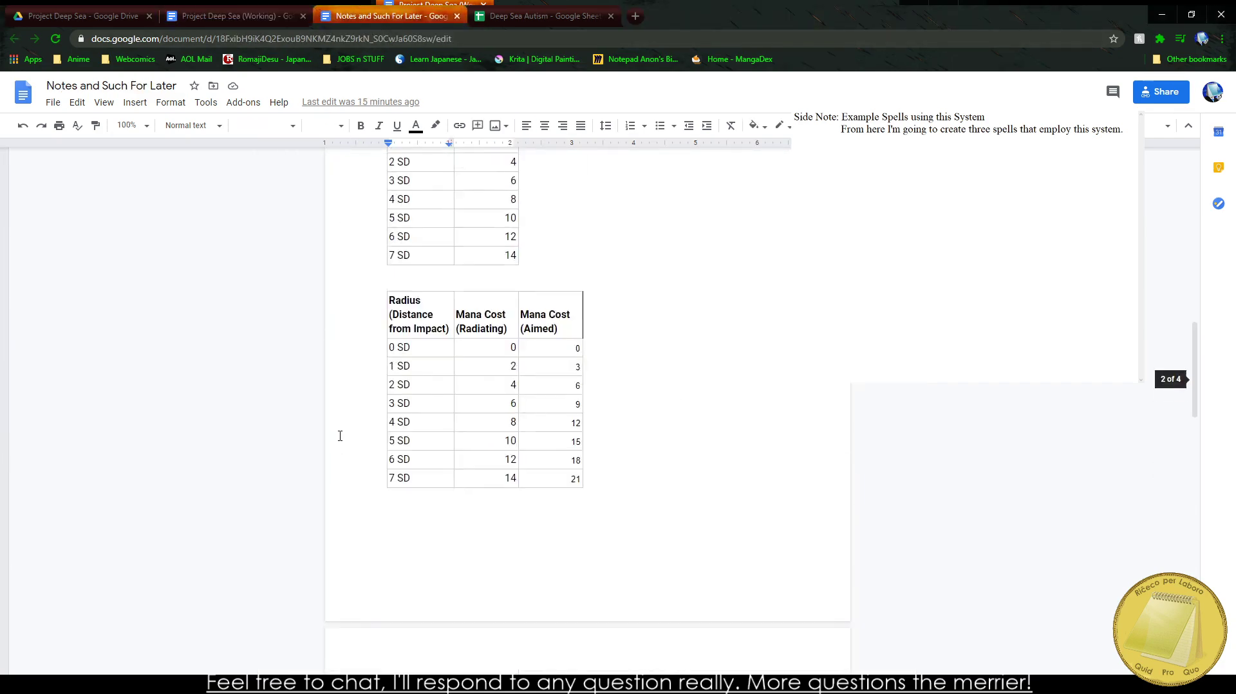
{"action": "scroll", "coordinate": [339, 436], "scroll_direction": "up", "scroll_amount": 8}
{"action": "left_click", "coordinate": [575, 10]}
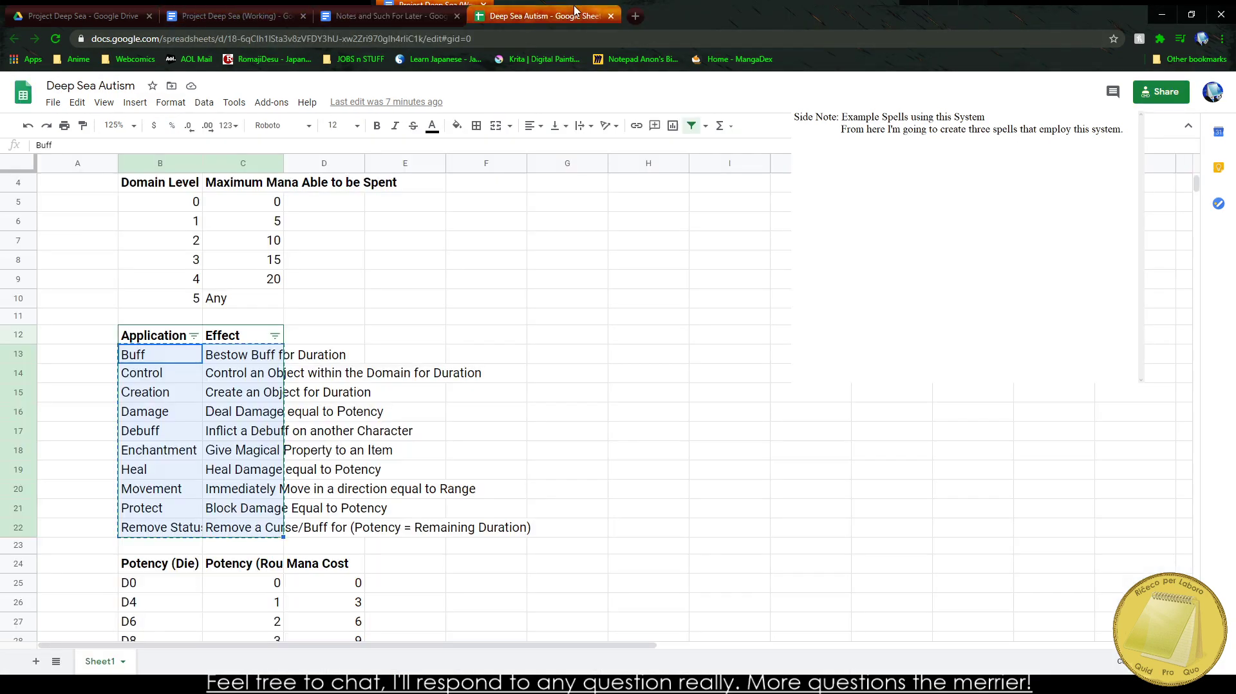
Step: Copy the example Gold spell row from the Deep Sea Autism spreadsheet into the Example Spells note
{"action": "scroll", "coordinate": [166, 275], "scroll_direction": "up", "scroll_amount": 1}
{"action": "left_click", "coordinate": [162, 216]}
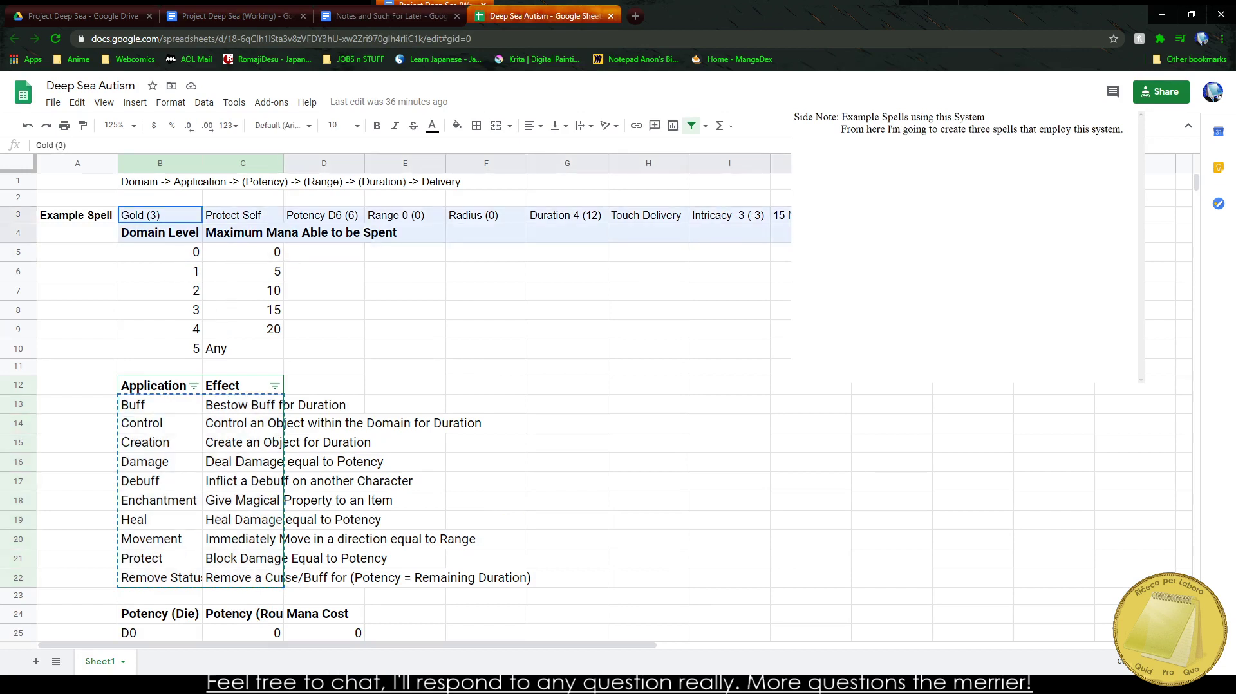
{"action": "left_click_drag", "start_coordinate": [780, 215], "coordinate": [566, 215]}
{"action": "key", "text": "ctrl+c"}
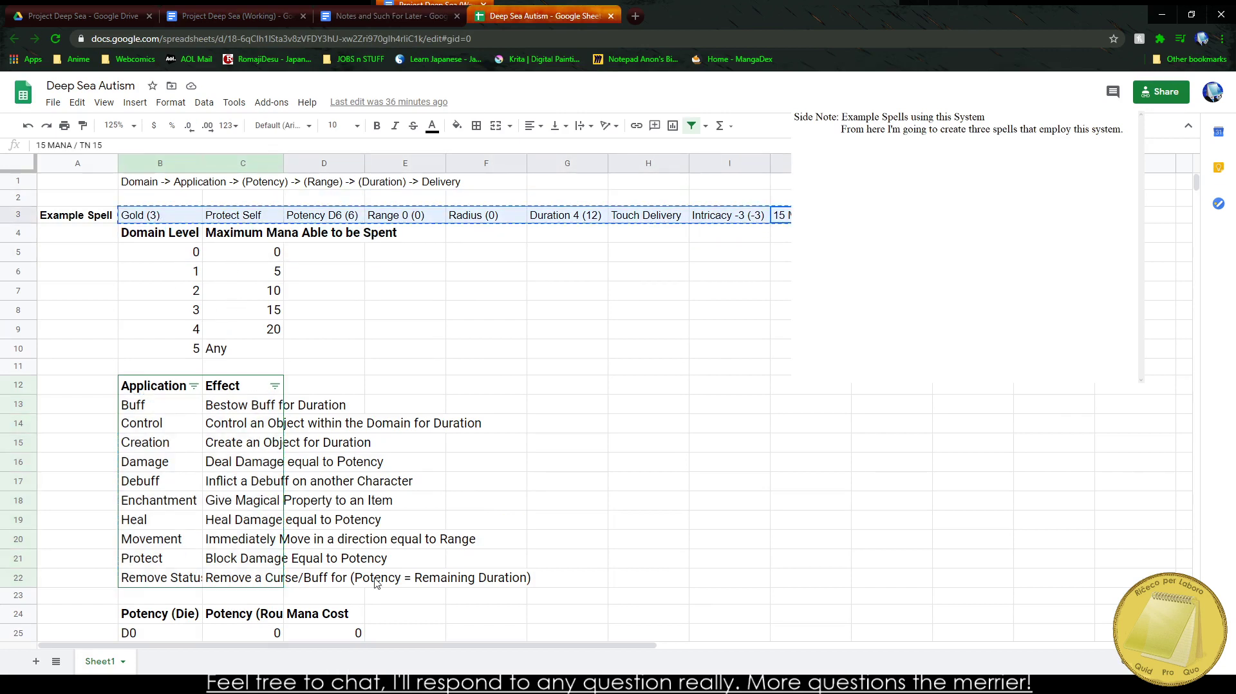
{"action": "left_click", "coordinate": [862, 168]}
{"action": "key", "text": "ctrl+v"}
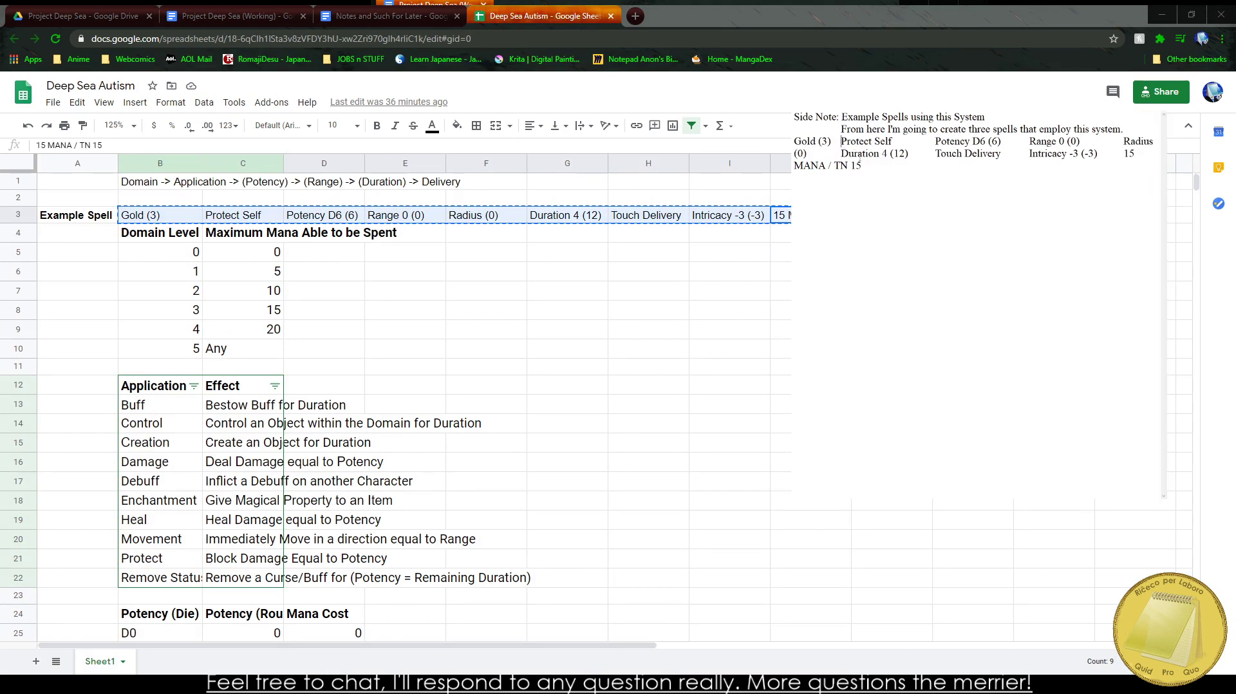
Step: Replace the gaps in the pasted Gold spell with hyphens, from Gold (3) through Duration 4 (12)
{"action": "key", "text": "BackSpace"}
{"action": "type", "text": "-"}
{"action": "key", "text": "BackSpace"}
{"action": "type", "text": "-"}
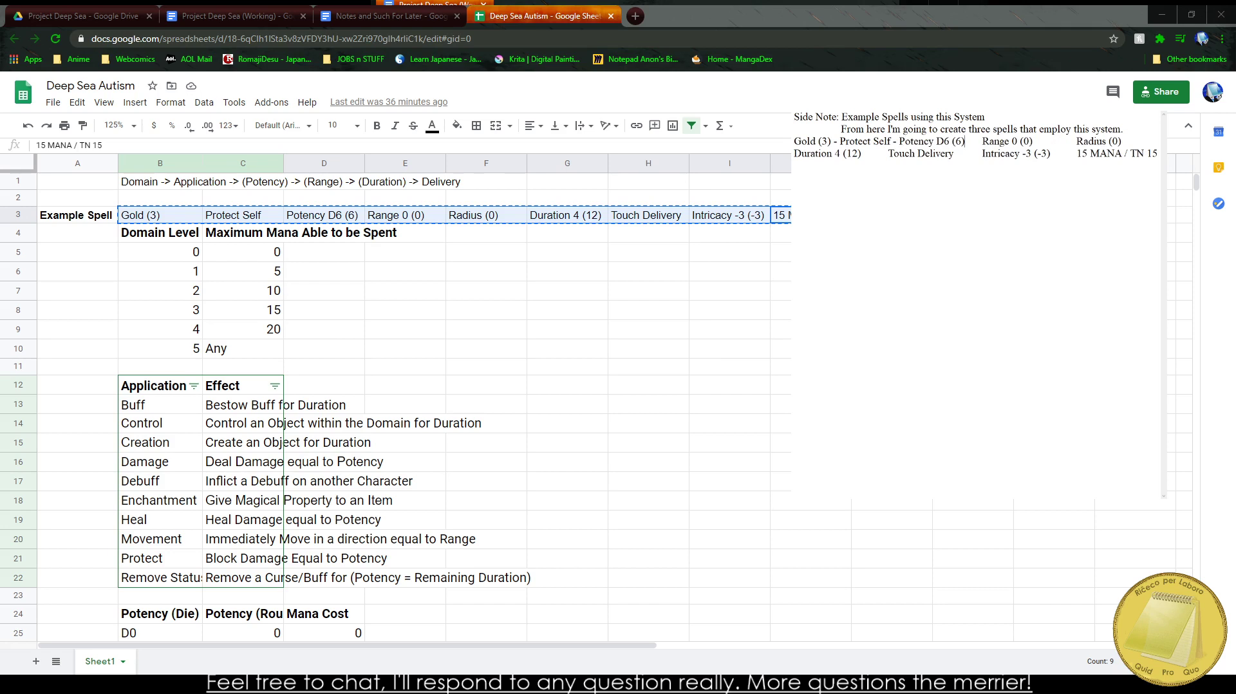
{"action": "left_click", "coordinate": [982, 141]}
{"action": "key", "text": "BackSpace"}
{"action": "type", "text": "-"}
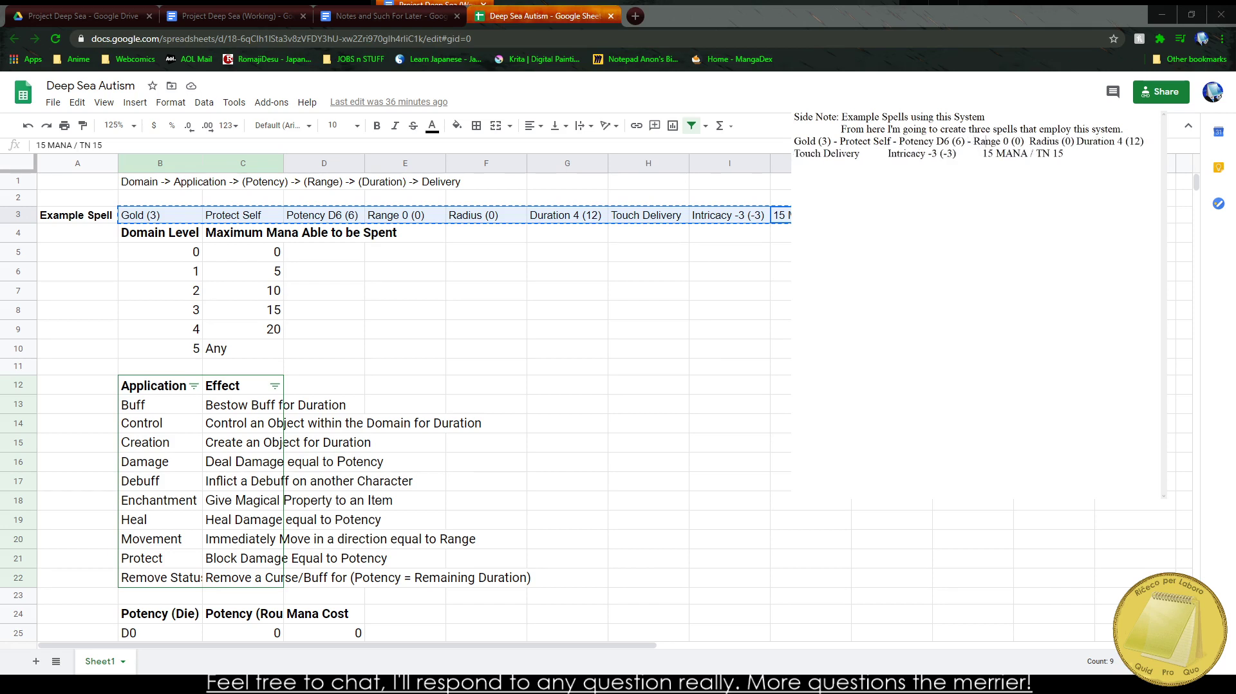
{"action": "left_click", "coordinate": [1028, 141]}
{"action": "key", "text": "BackSpace"}
{"action": "type", "text": "-"}
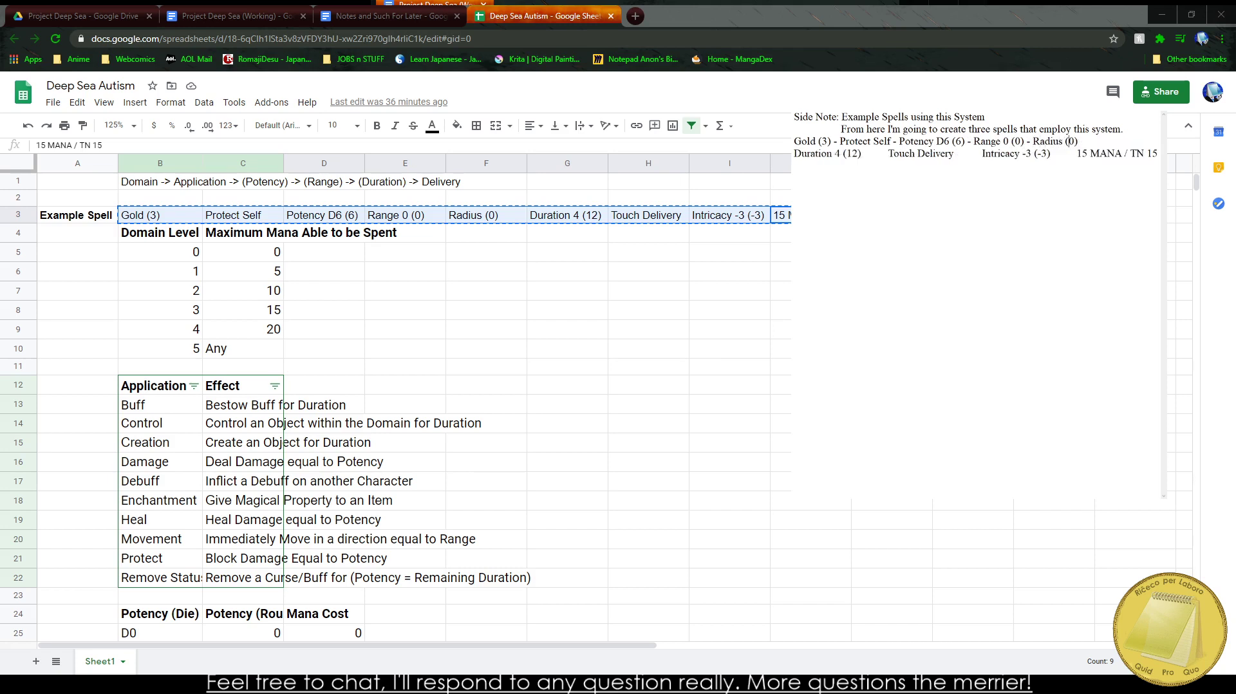
{"action": "left_click", "coordinate": [794, 154]}
{"action": "key", "text": "BackSpace"}
{"action": "type", "text": "-Duration 4 (12"}
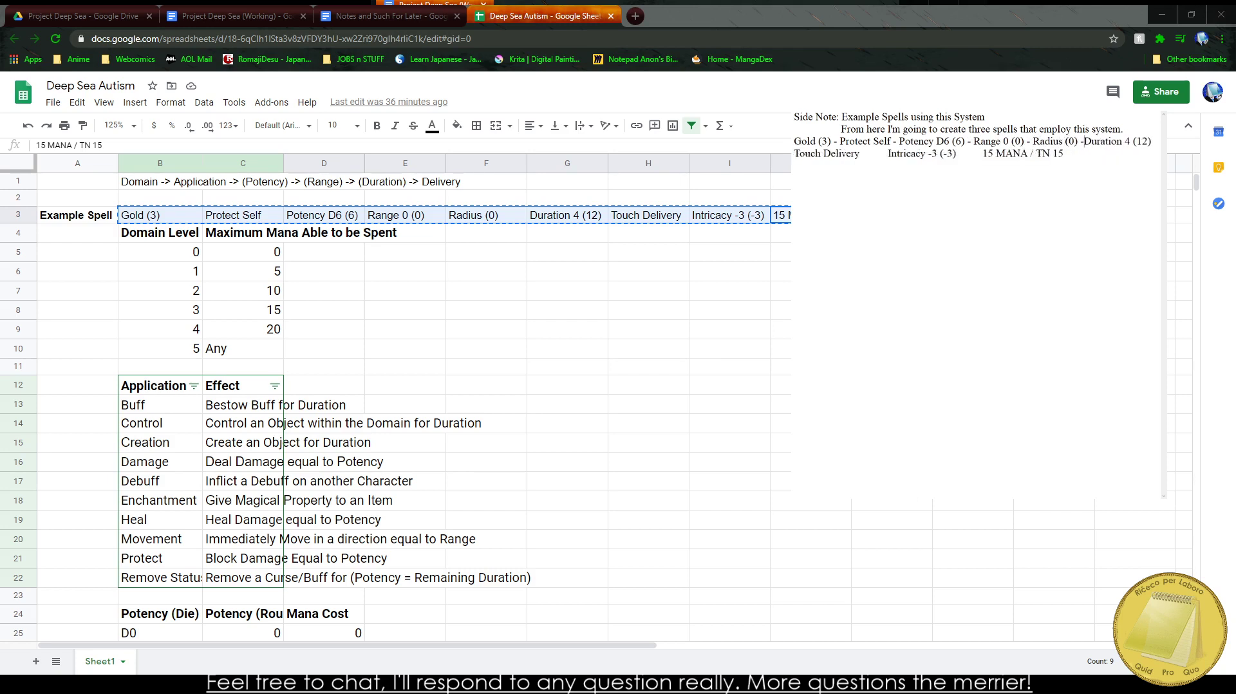
Step: Fix the hyphen spacing before Duration 4 (12) and insert a hyphen between Touch Delivery and Intricacy -3 (-3)
{"action": "key", "text": "Left"}
{"action": "key", "text": "Left"}
{"action": "key", "text": "Left"}
{"action": "key", "text": "Left"}
{"action": "key", "text": "Left"}
{"action": "key", "text": "Left"}
{"action": "key", "text": "Left"}
{"action": "key", "text": "Left"}
{"action": "key", "text": "Left"}
{"action": "key", "text": "Left"}
{"action": "key", "text": "Left"}
{"action": "key", "text": "Left"}
{"action": "key", "text": "Left"}
{"action": "key", "text": "BackSpace"}
{"action": "type", "text": "- "}
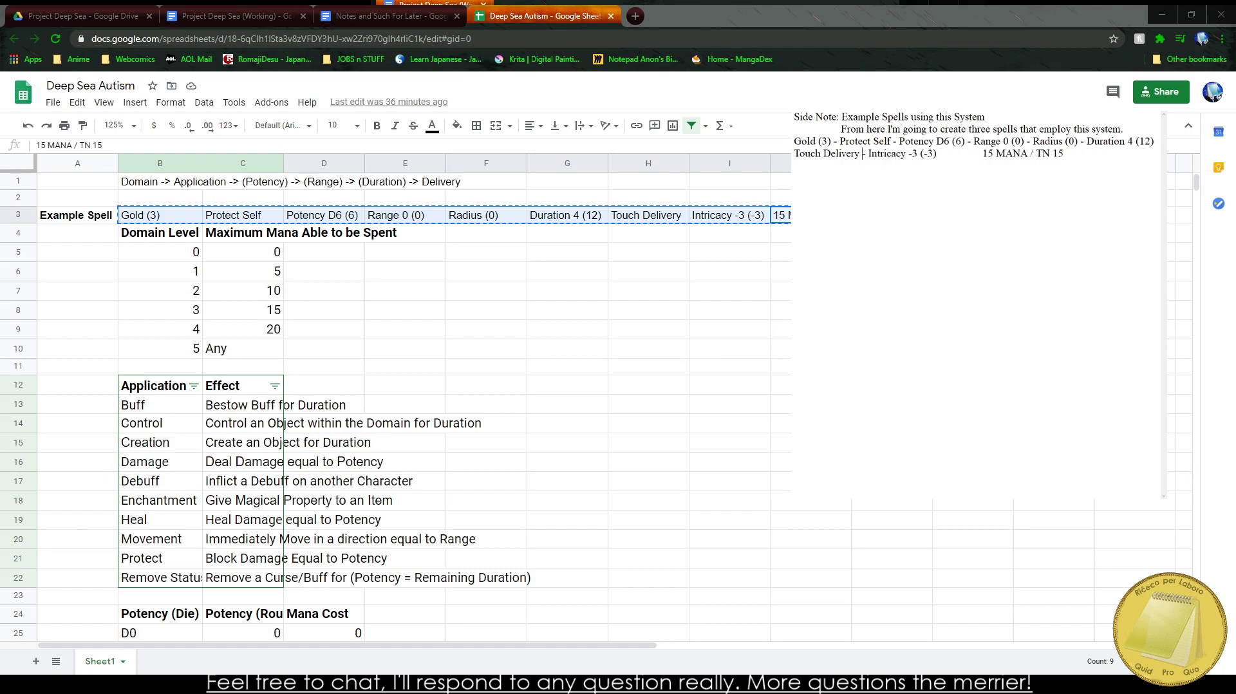
Step: Complete the Gold spell's ending as "- Touch Delivery (0) - Intricacy -3 (-3) = 15 MANA / TN 15"
{"action": "type", "text": "9"}
{"action": "key", "text": "BackSpace"}
{"action": "type", "text": "(0)"}
{"action": "key", "text": "BackSpace"}
{"action": "type", "text": "="}
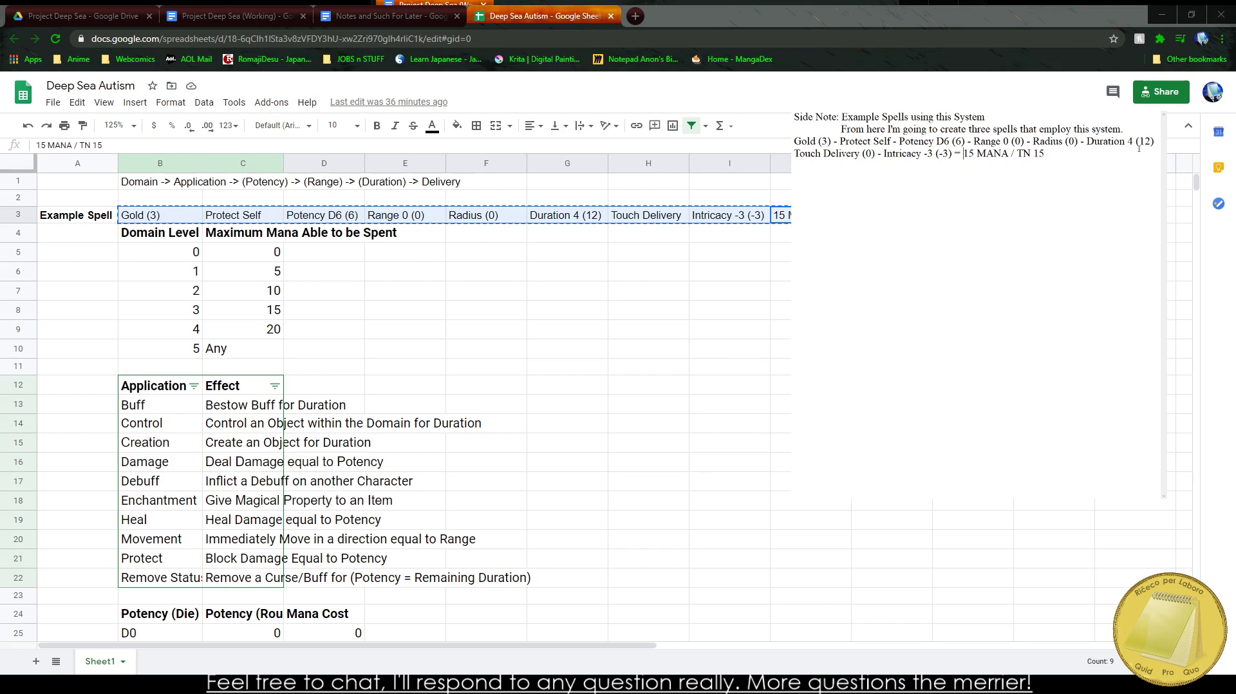
{"action": "left_click", "coordinate": [1159, 143]}
{"action": "type", "text": "-"}
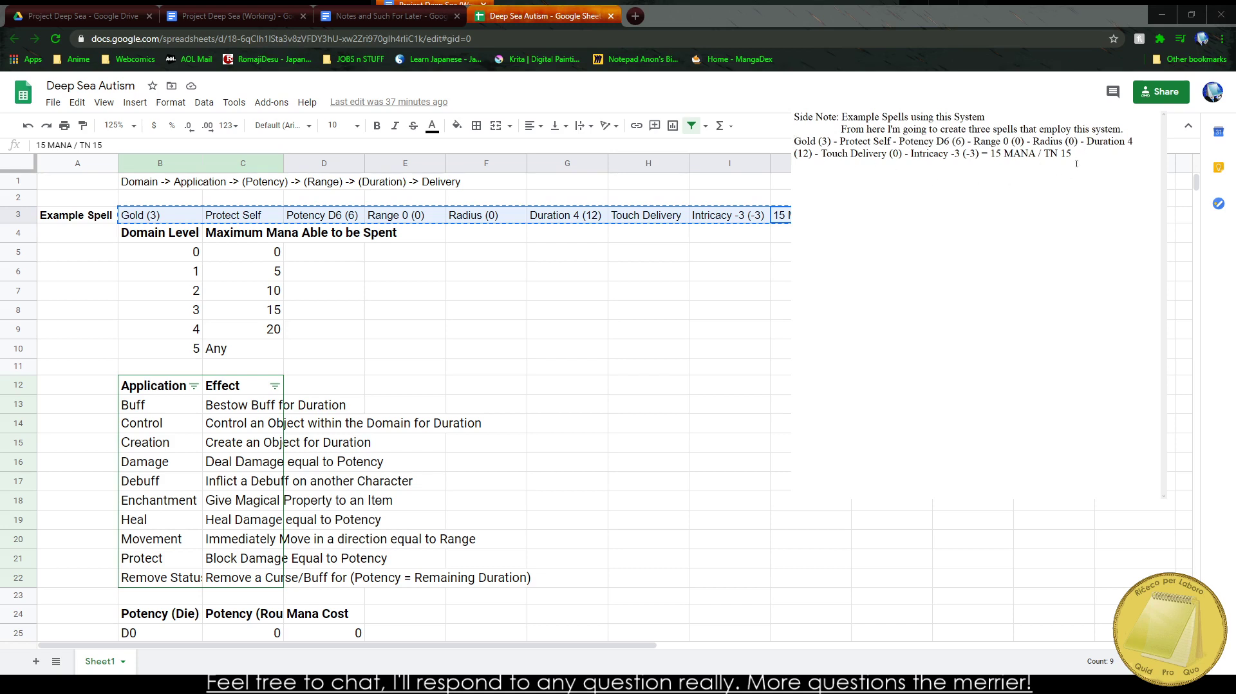
Step: Begin a second spell below the Gold one with "Fire (4) - Damaging/Debuff (5) - Potency 2d4 ("
{"action": "key", "text": "Return"}
{"action": "type", "text": "Fire (4) - Damaging/Debuff (5"}
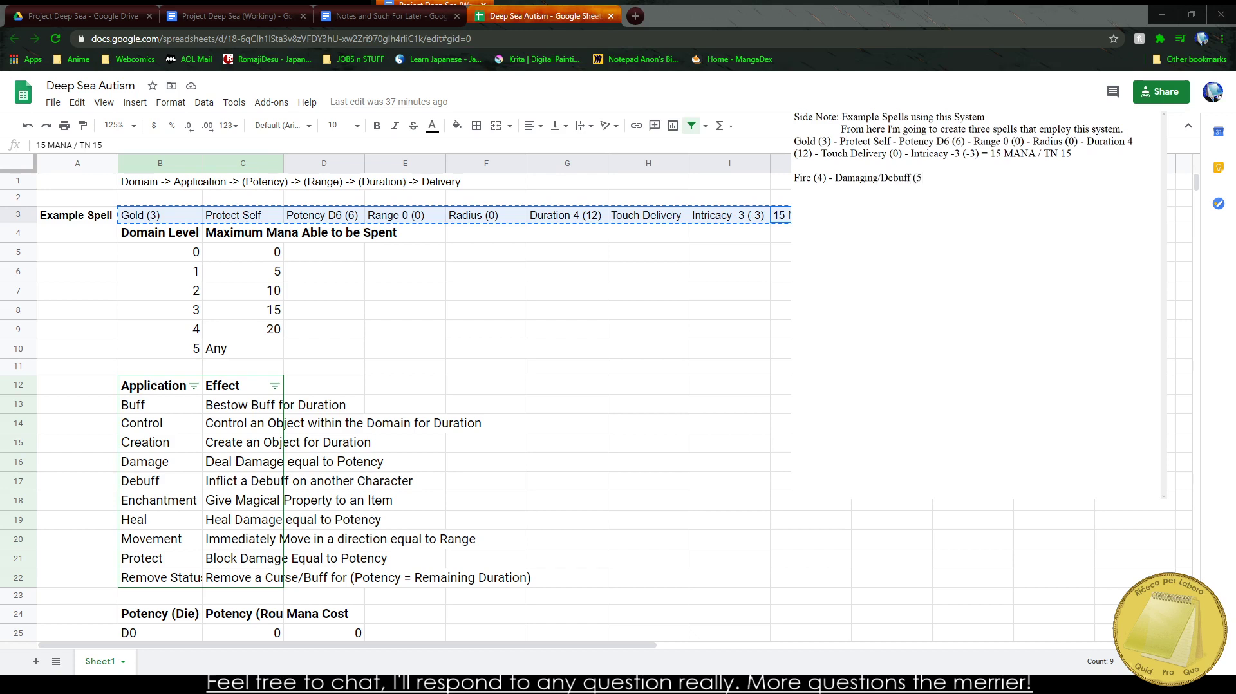
{"action": "type", "text": ") - Potency 2d4 ("}
Step: Switch to Project Deep Sea (Working) and close the Notes and Such For Later document
{"action": "left_click", "coordinate": [386, 15]}
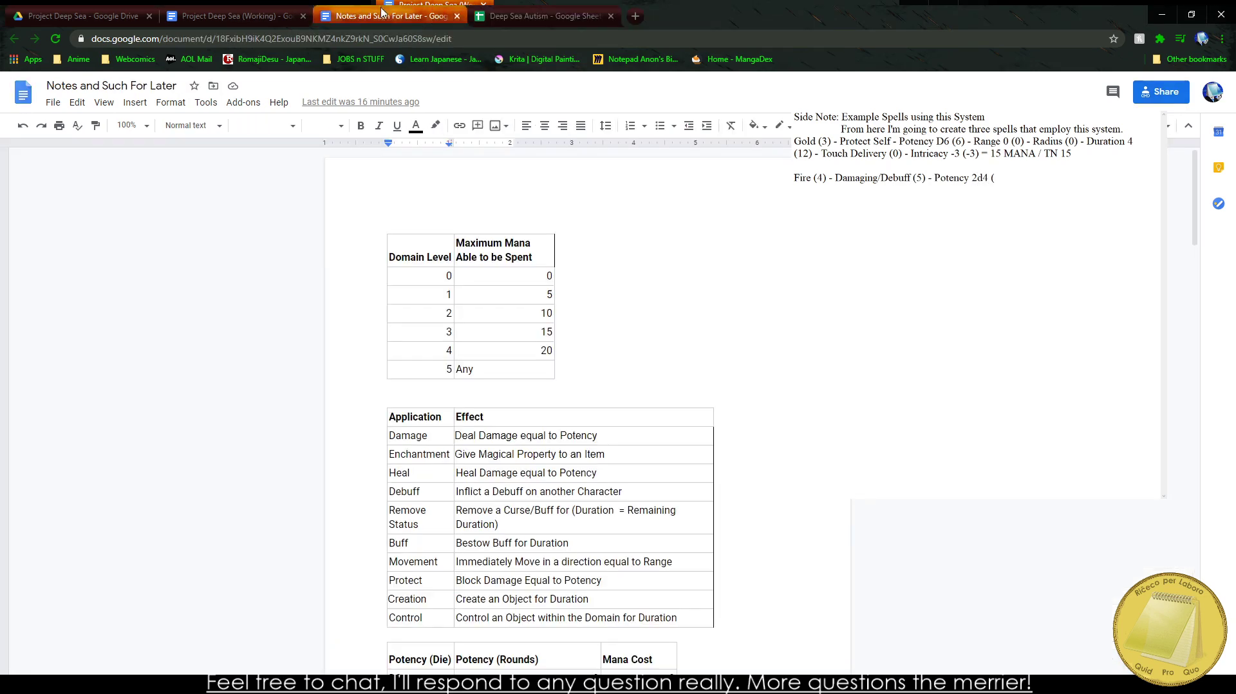
{"action": "left_click", "coordinate": [217, 16]}
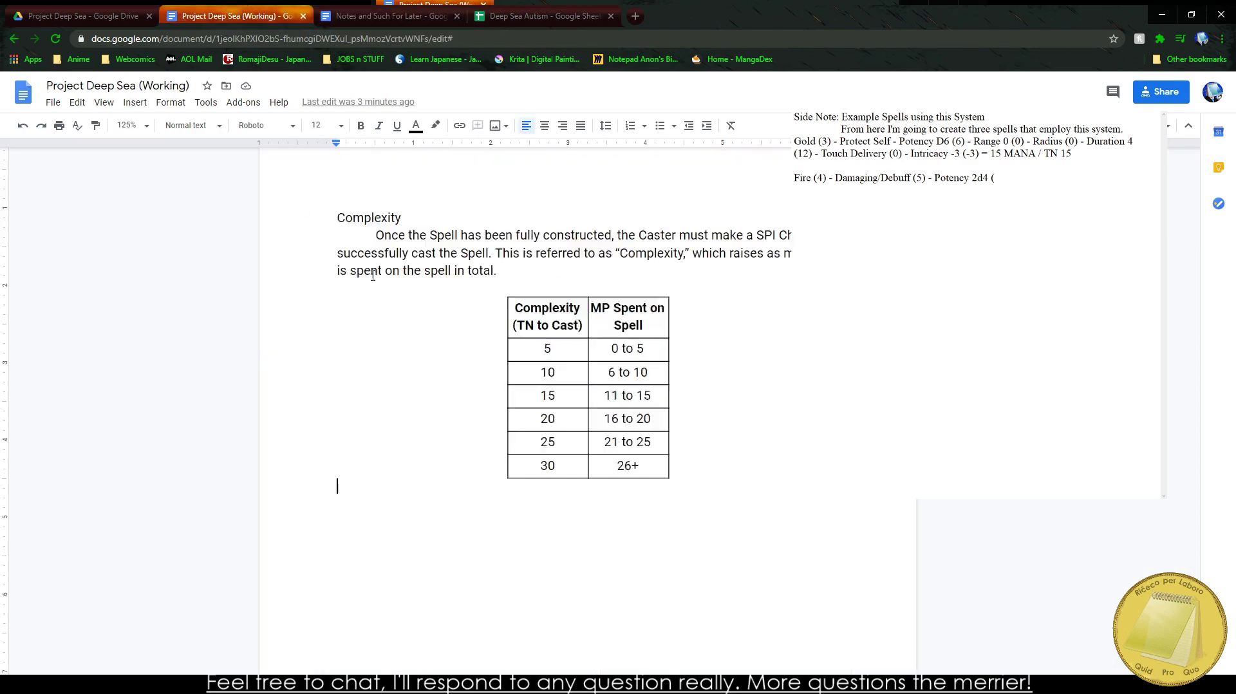
{"action": "scroll", "coordinate": [525, 412], "scroll_direction": "down", "scroll_amount": 15}
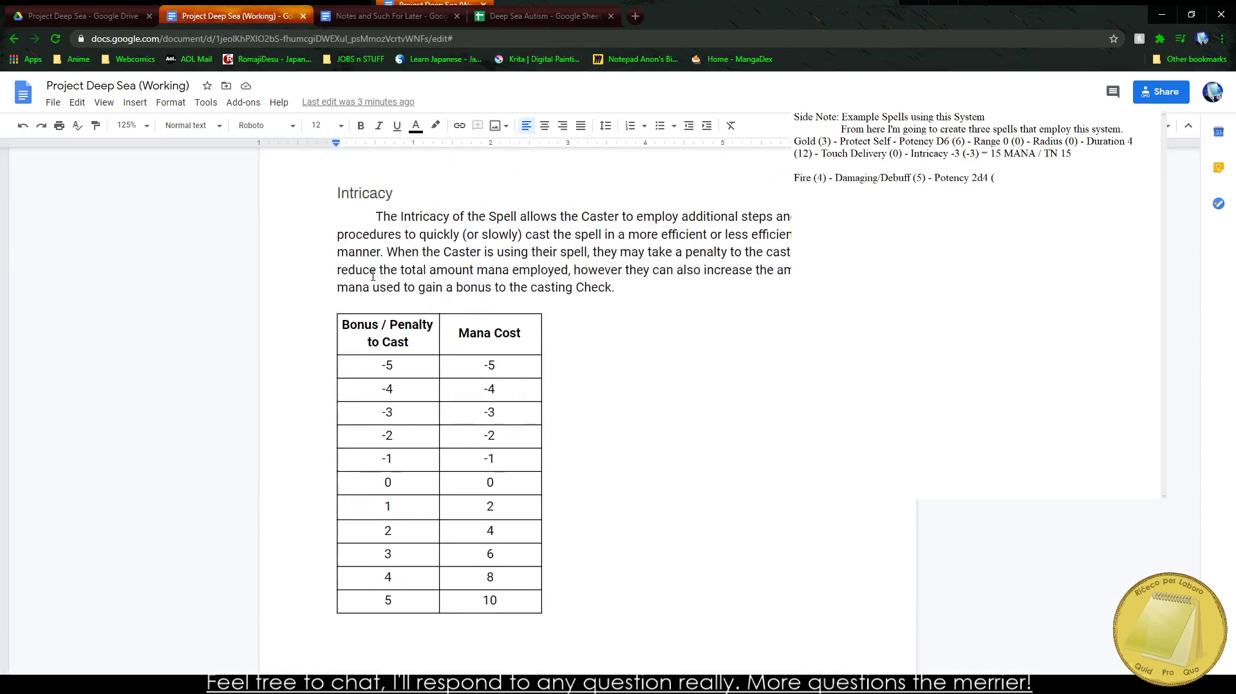
{"action": "left_click", "coordinate": [457, 16]}
Step: Find the Potency table in the rules and enter 6 as the Fire spell's potency cost
{"action": "scroll", "coordinate": [399, 361], "scroll_direction": "down", "scroll_amount": 10}
{"action": "scroll", "coordinate": [369, 417], "scroll_direction": "up", "scroll_amount": 5}
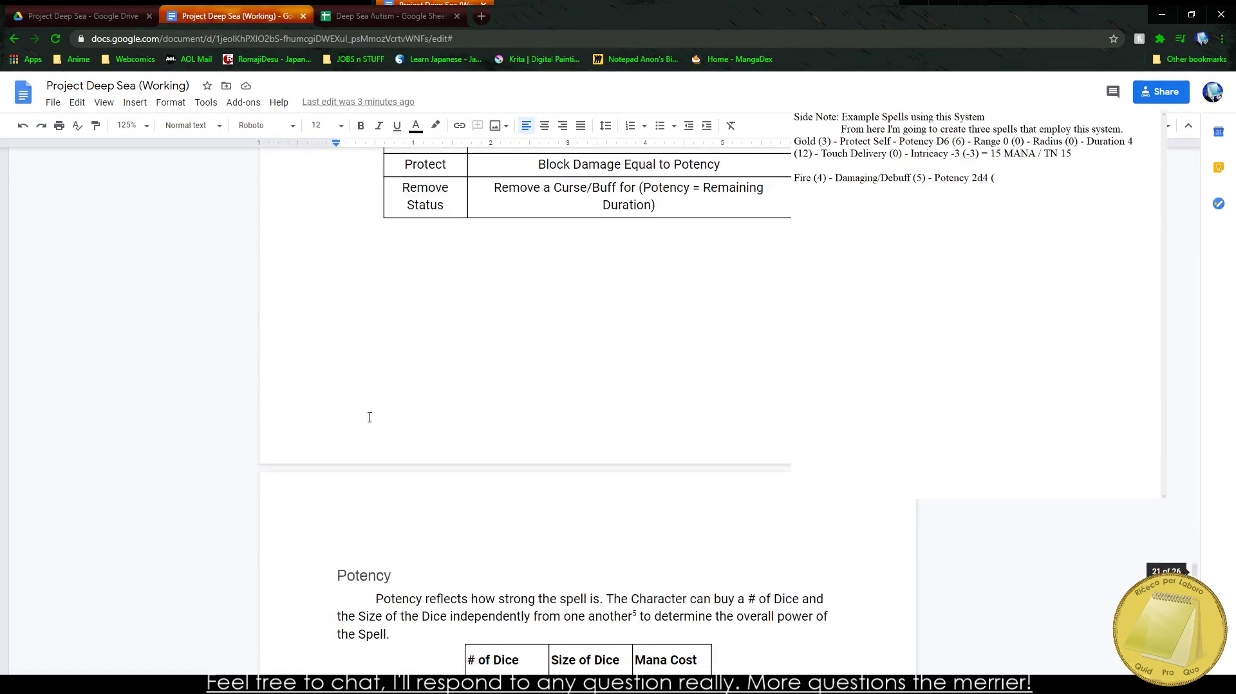
{"action": "scroll", "coordinate": [412, 406], "scroll_direction": "up", "scroll_amount": 5}
{"action": "scroll", "coordinate": [456, 392], "scroll_direction": "down", "scroll_amount": 5}
{"action": "scroll", "coordinate": [456, 393], "scroll_direction": "down", "scroll_amount": 3}
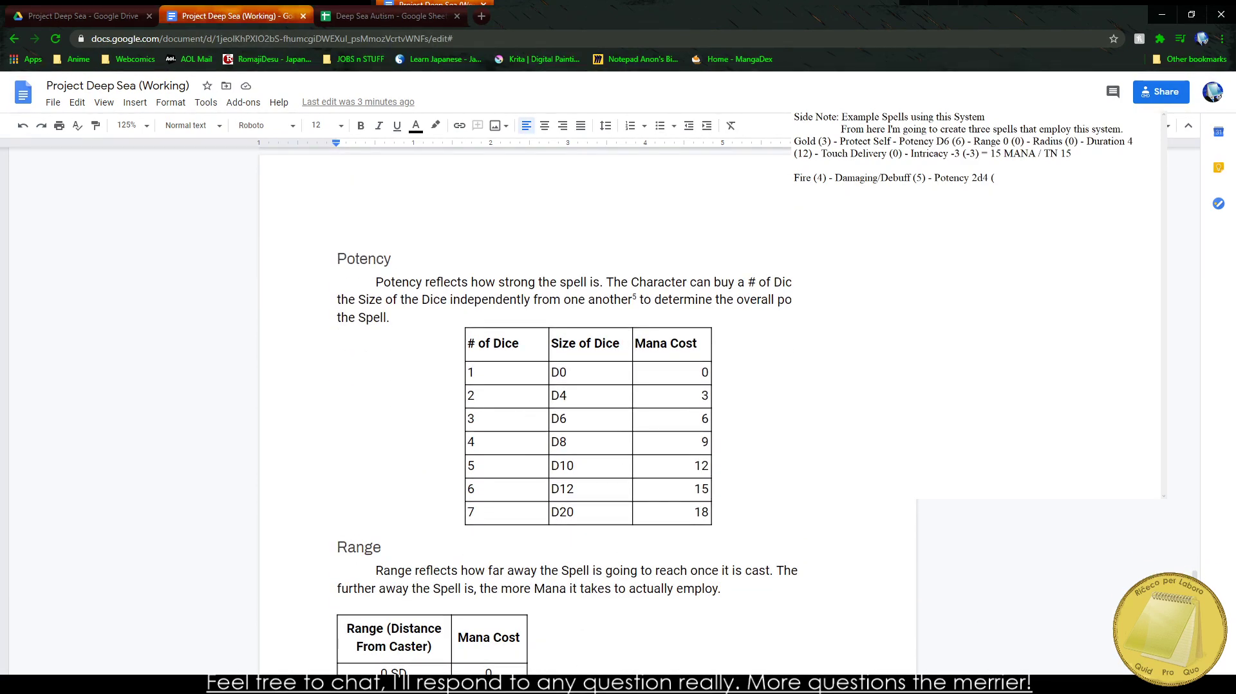
{"action": "left_click", "coordinate": [957, 248]}
{"action": "type", "text": "6"}
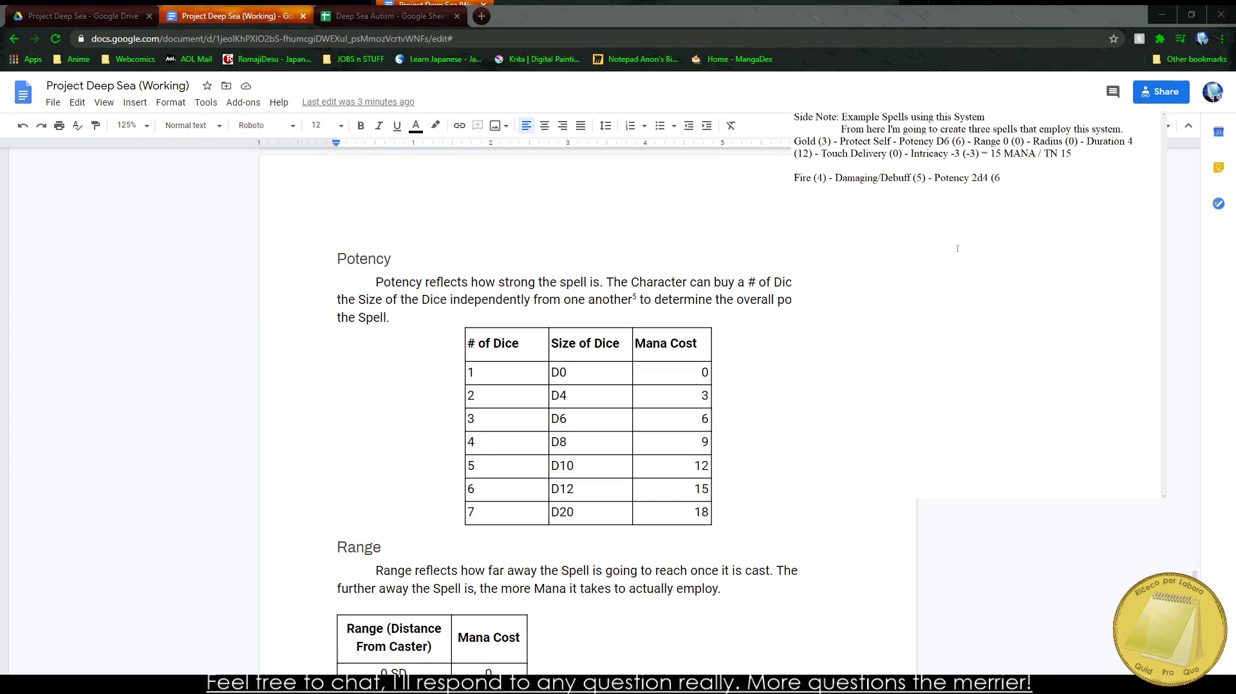
Step: Continue the Fire spell with "Range 3 (6) - Radius (0) - Duration 2 (", taking the range cost from the Range table
{"action": "type", "text": ") - Range 3 ("}
{"action": "scroll", "coordinate": [807, 285], "scroll_direction": "down", "scroll_amount": 6}
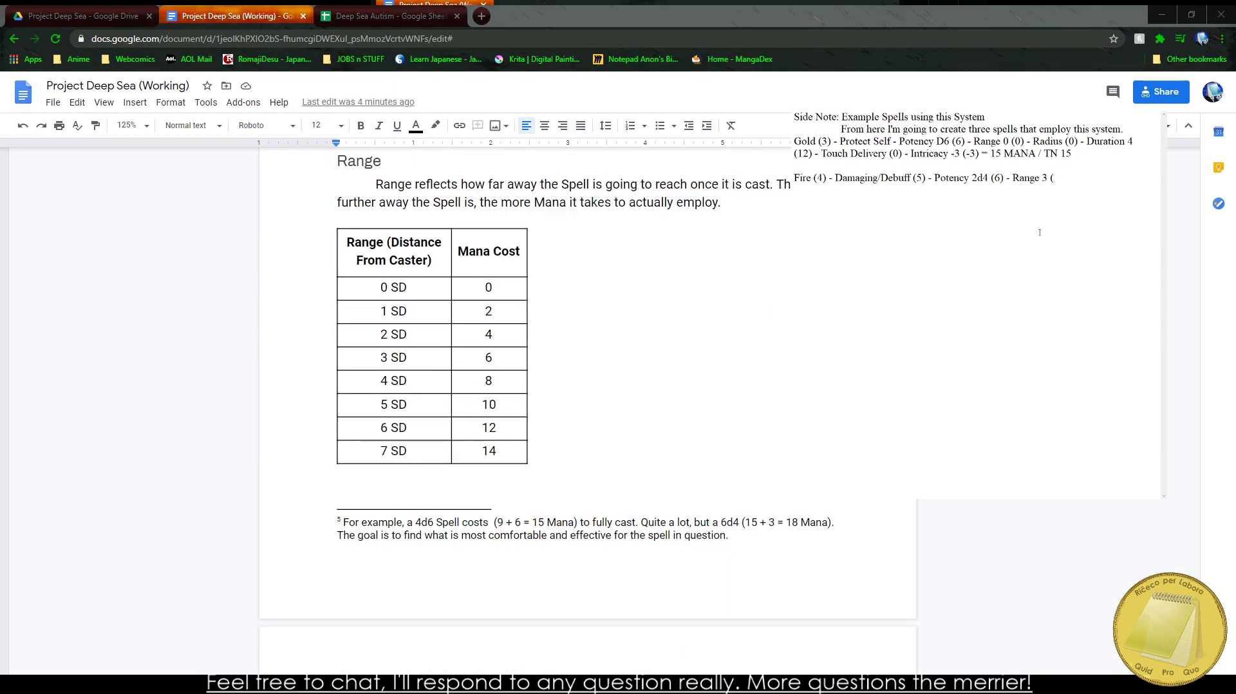
{"action": "type", "text": "6)  - Radius (0) - Duration 2 ()"}
{"action": "key", "text": "BackSpace"}
{"action": "scroll", "coordinate": [1044, 229], "scroll_direction": "down", "scroll_amount": 5}
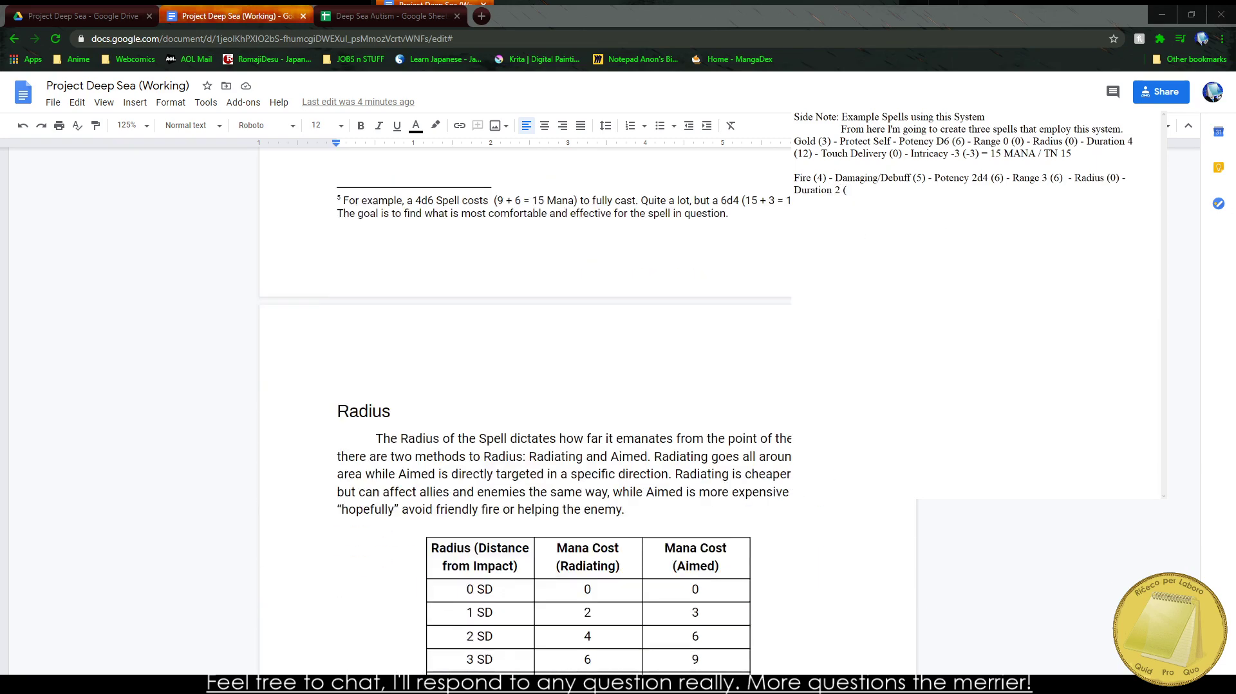
Step: Replace the "(4)" after Fire with "Rank 4" in the second spell
{"action": "left_click", "coordinate": [825, 178]}
{"action": "key", "text": "BackSpace"}
{"action": "key", "text": "BackSpace"}
{"action": "key", "text": "BackSpace"}
{"action": "key", "text": "BackSpace"}
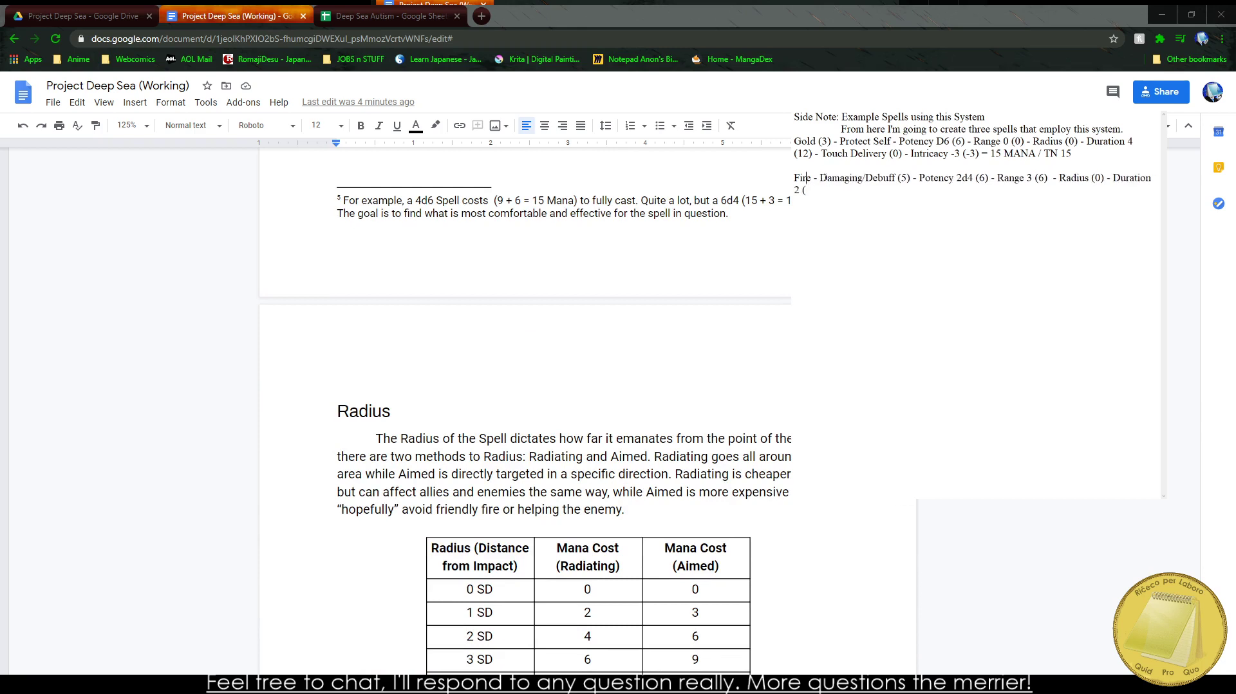
{"action": "type", "text": "Rank 4"}
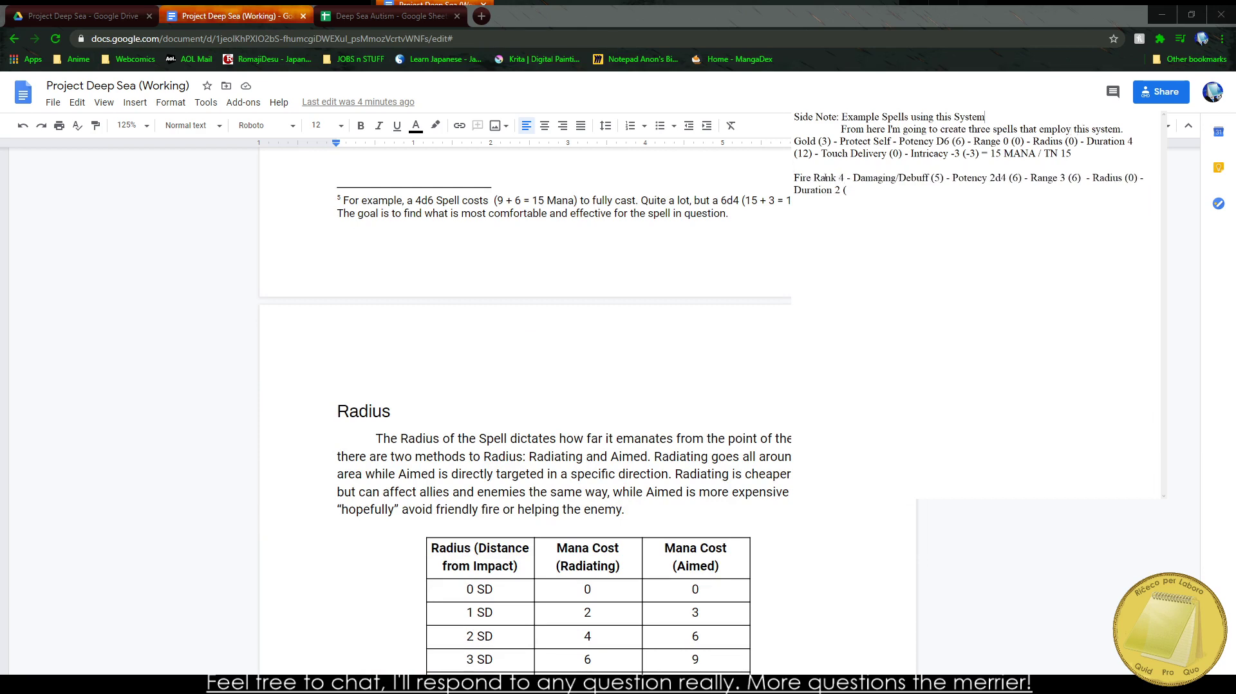
Step: Replace the "(3)" after Gold with "Rank 3" in the first spell
{"action": "left_click_drag", "start_coordinate": [827, 141], "coordinate": [812, 139]}
{"action": "type", "text": "d Rank 3"}
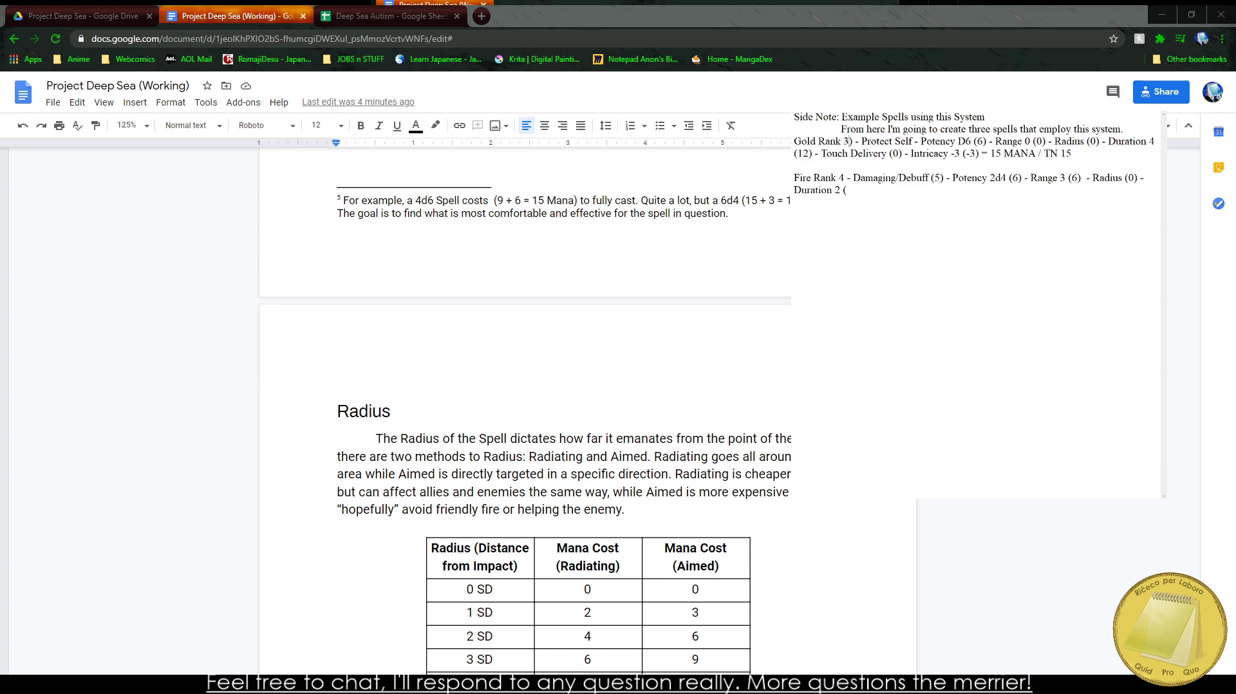
{"action": "key", "text": "Delete"}
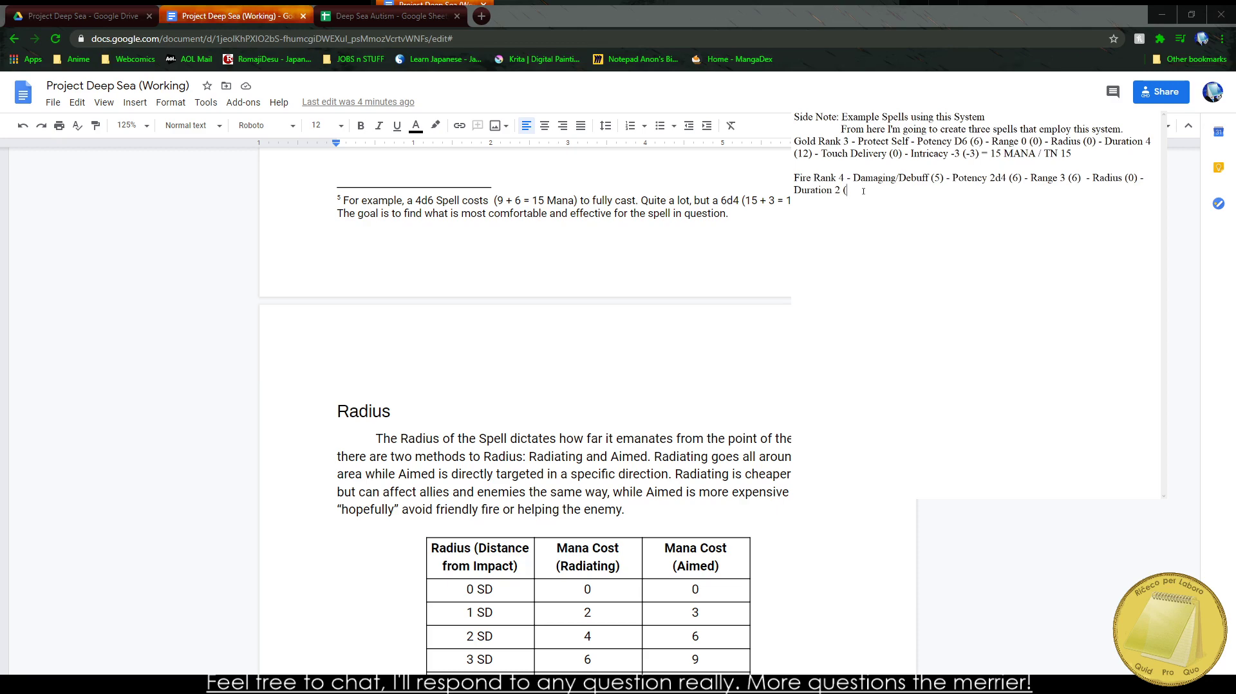
Step: Look up the Duration table and enter 6 as the Fire spell's duration cost, closing the parenthesis
{"action": "scroll", "coordinate": [525, 412], "scroll_direction": "down", "scroll_amount": 15}
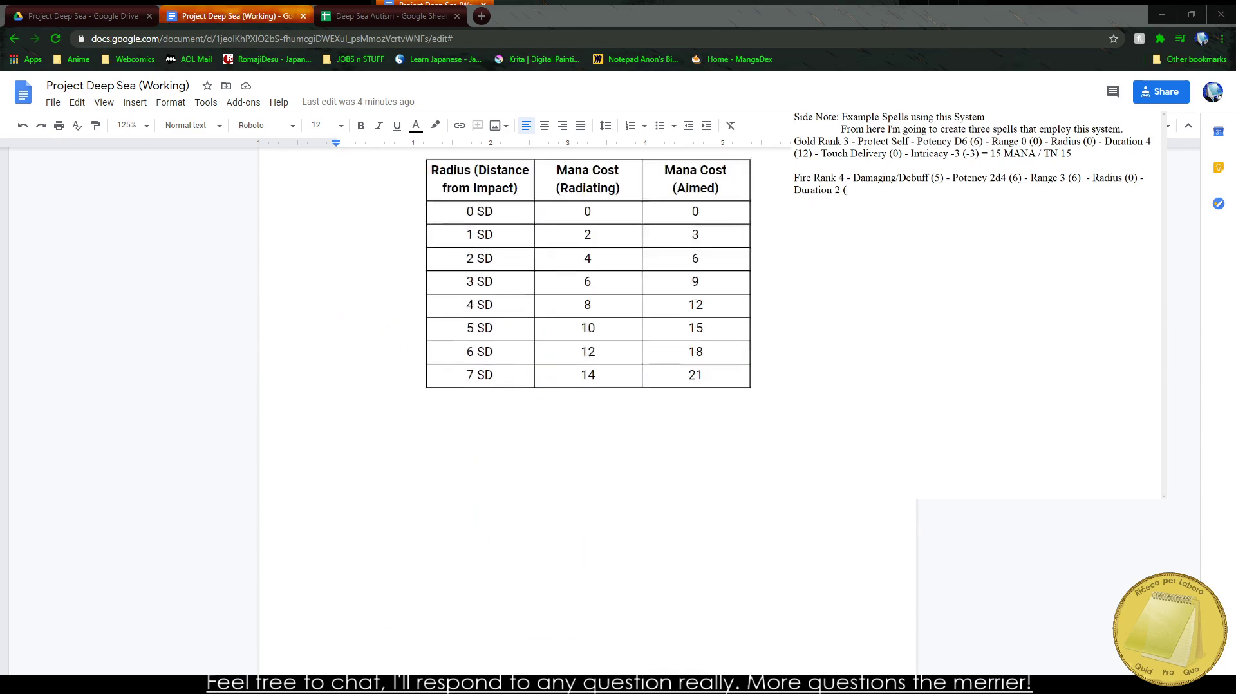
{"action": "type", "text": "6"}
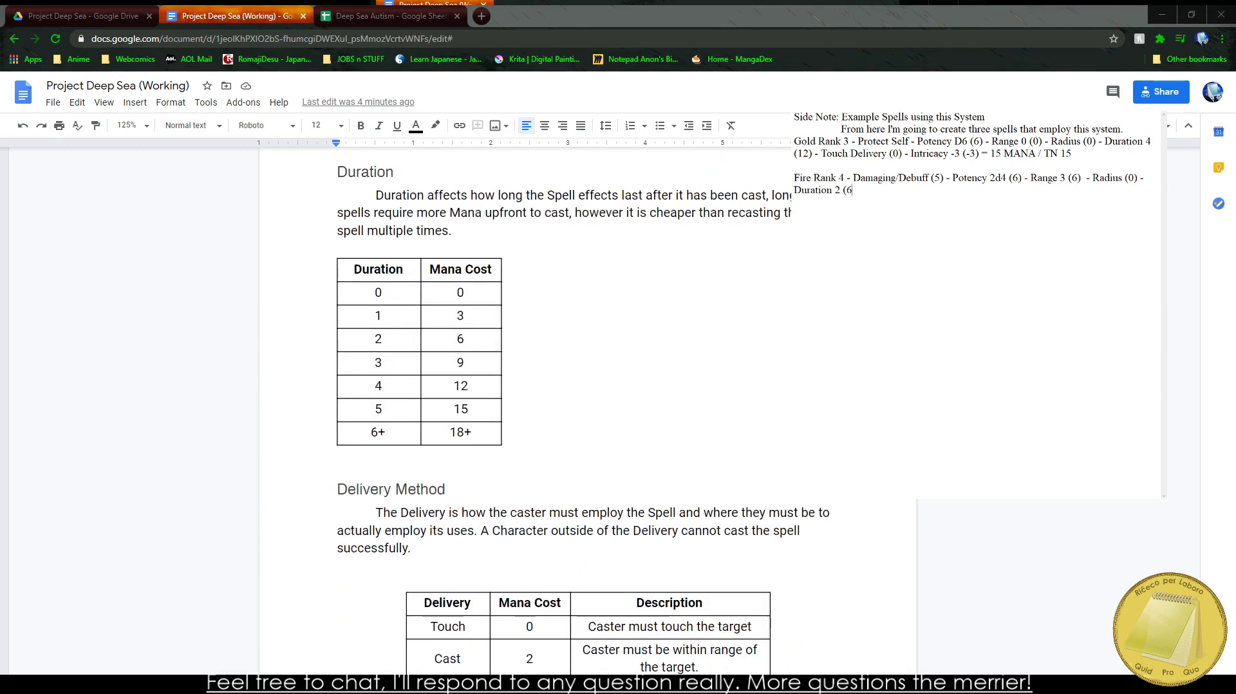
{"action": "type", "text": ")"}
{"action": "type", "text": " - Touch "}
{"action": "type", "text": "(0) -"}
{"action": "key", "text": "BackSpace"}
{"action": "key", "text": "BackSpace"}
{"action": "key", "text": "BackSpace"}
{"action": "key", "text": "BackSpace"}
{"action": "key", "text": "BackSpace"}
{"action": "key", "text": "BackSpace"}
{"action": "key", "text": "BackSpace"}
{"action": "key", "text": "BackSpace"}
{"action": "key", "text": "BackSpace"}
{"action": "key", "text": "BackSpace"}
{"action": "key", "text": "BackSpace"}
{"action": "key", "text": "BackSpace"}
Step: Add "Cast (2) - Intricacy (-2)" to the end of the Fire spell, consulting the Delivery and Intricacy tables
{"action": "type", "text": "Cast (2) -"}
{"action": "scroll", "coordinate": [523, 412], "scroll_direction": "down", "scroll_amount": 7}
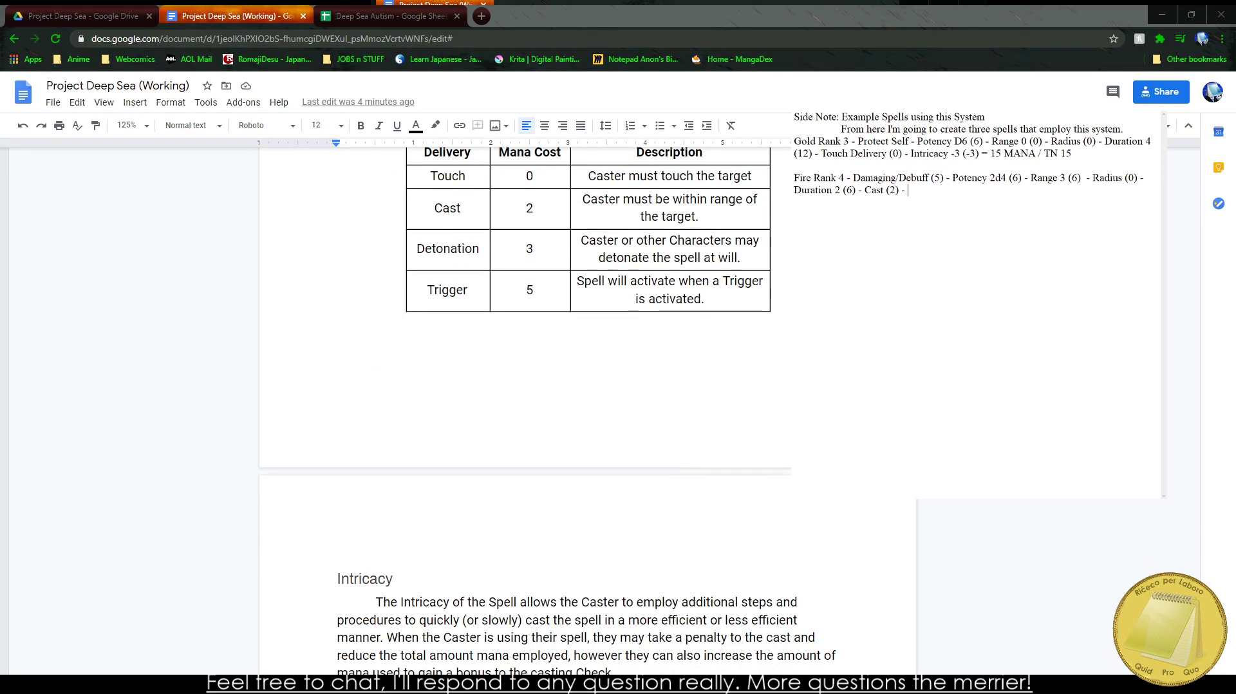
{"action": "scroll", "coordinate": [523, 412], "scroll_direction": "down", "scroll_amount": 4}
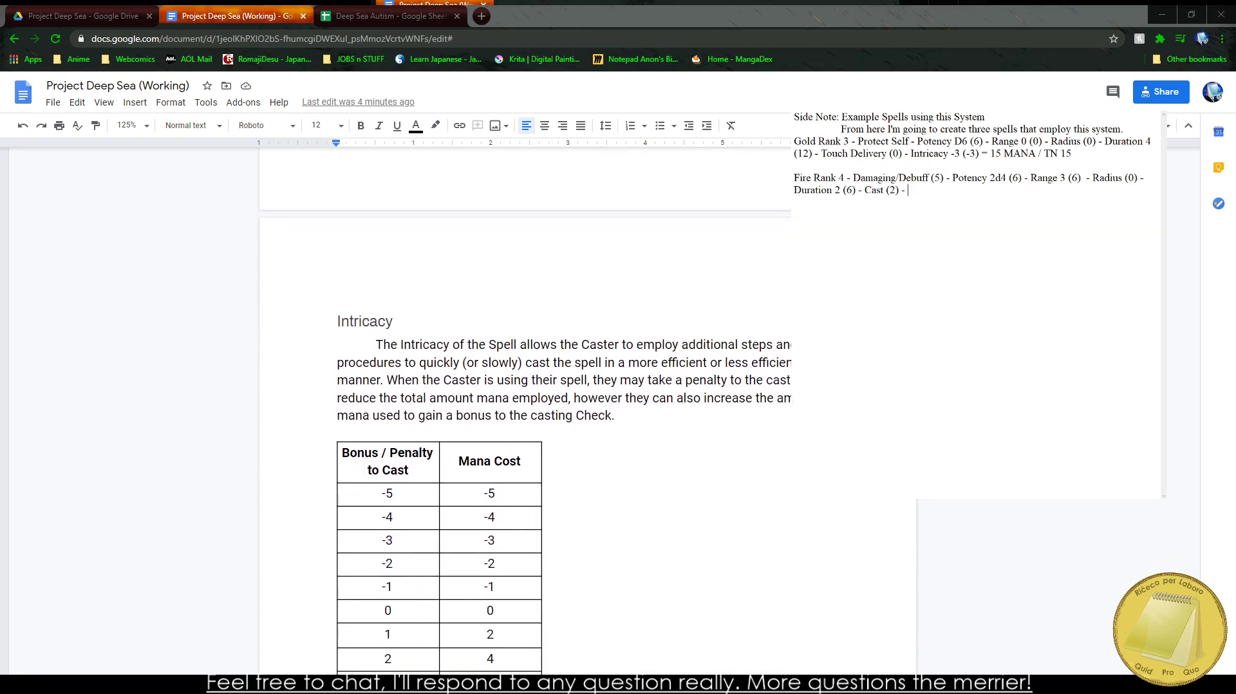
{"action": "type", "text": "Intricacy "}
{"action": "type", "text": "of"}
{"action": "key", "text": "BackSpace"}
{"action": "key", "text": "BackSpace"}
{"action": "type", "text": "(-2)"}
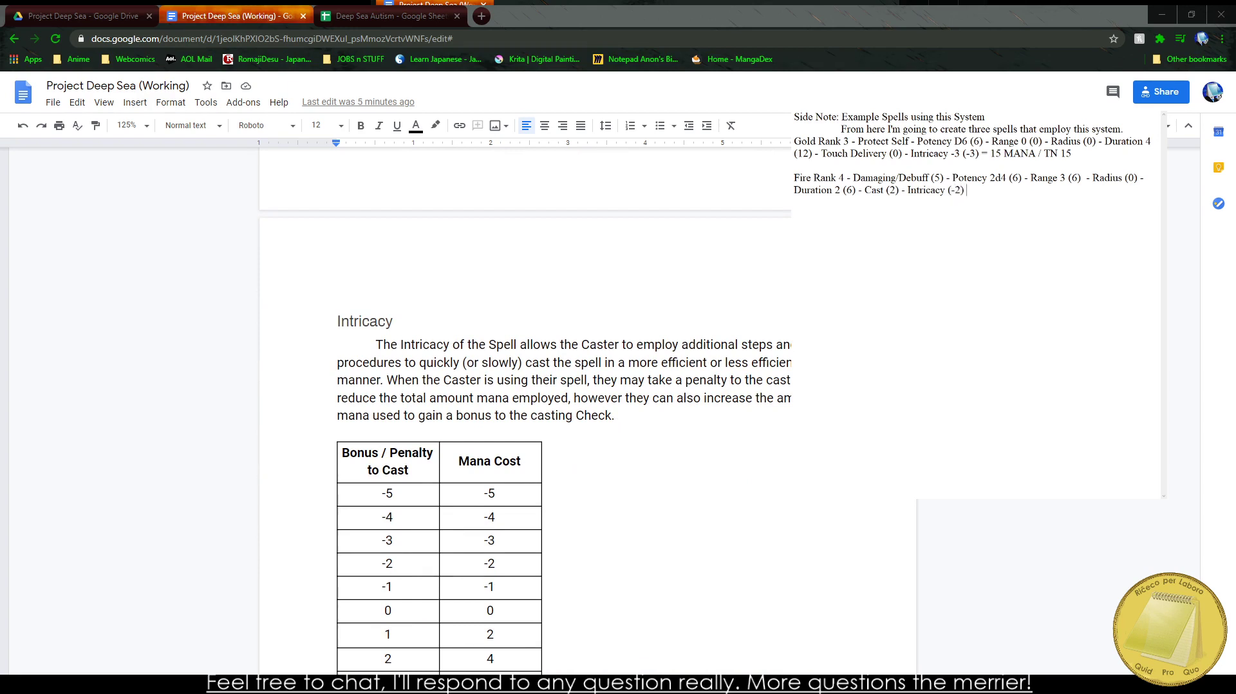